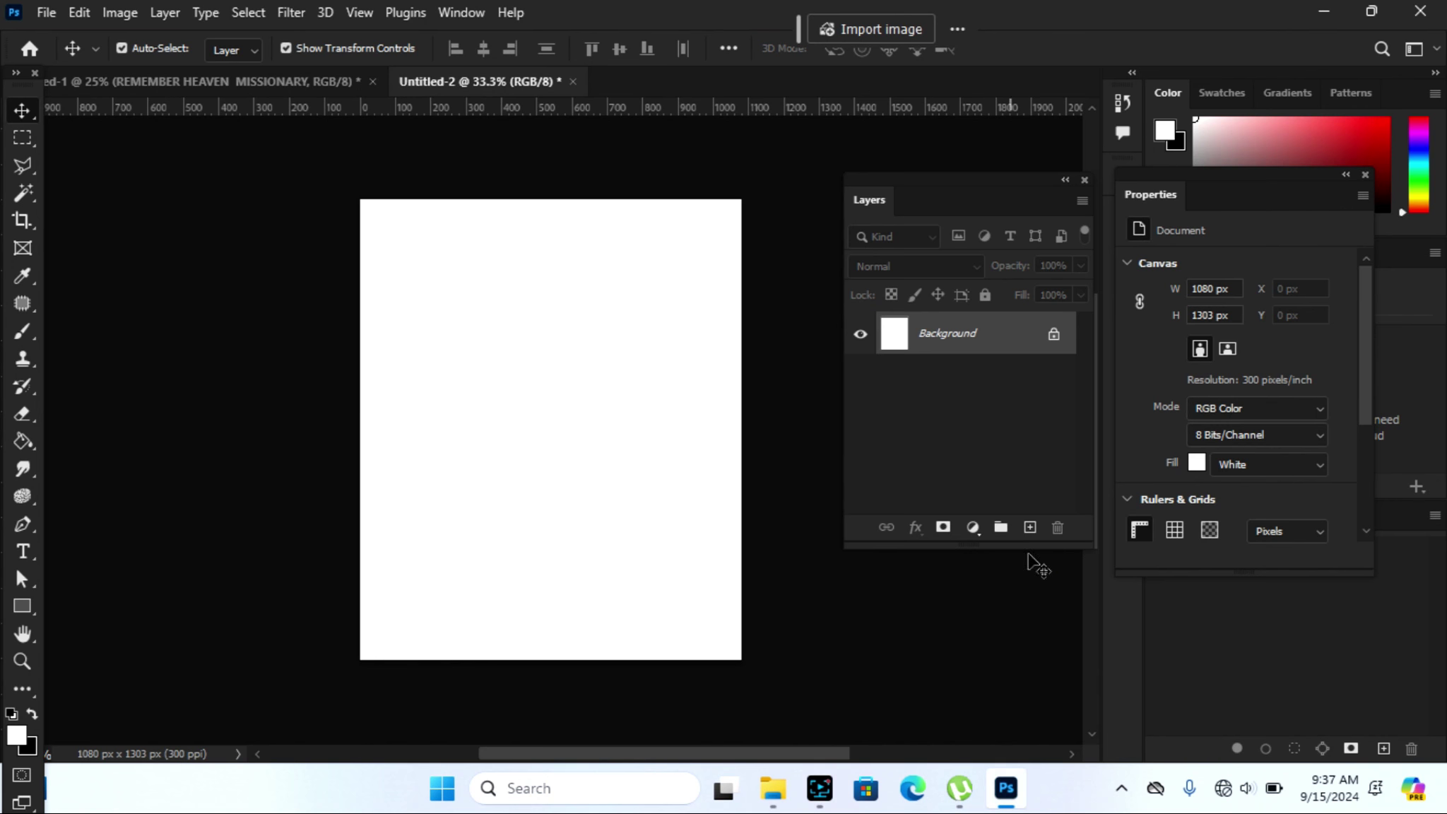
Unlock the Background layer and bring the glowing doorway image onto the Untitled-2 canvas.
click(1051, 336)
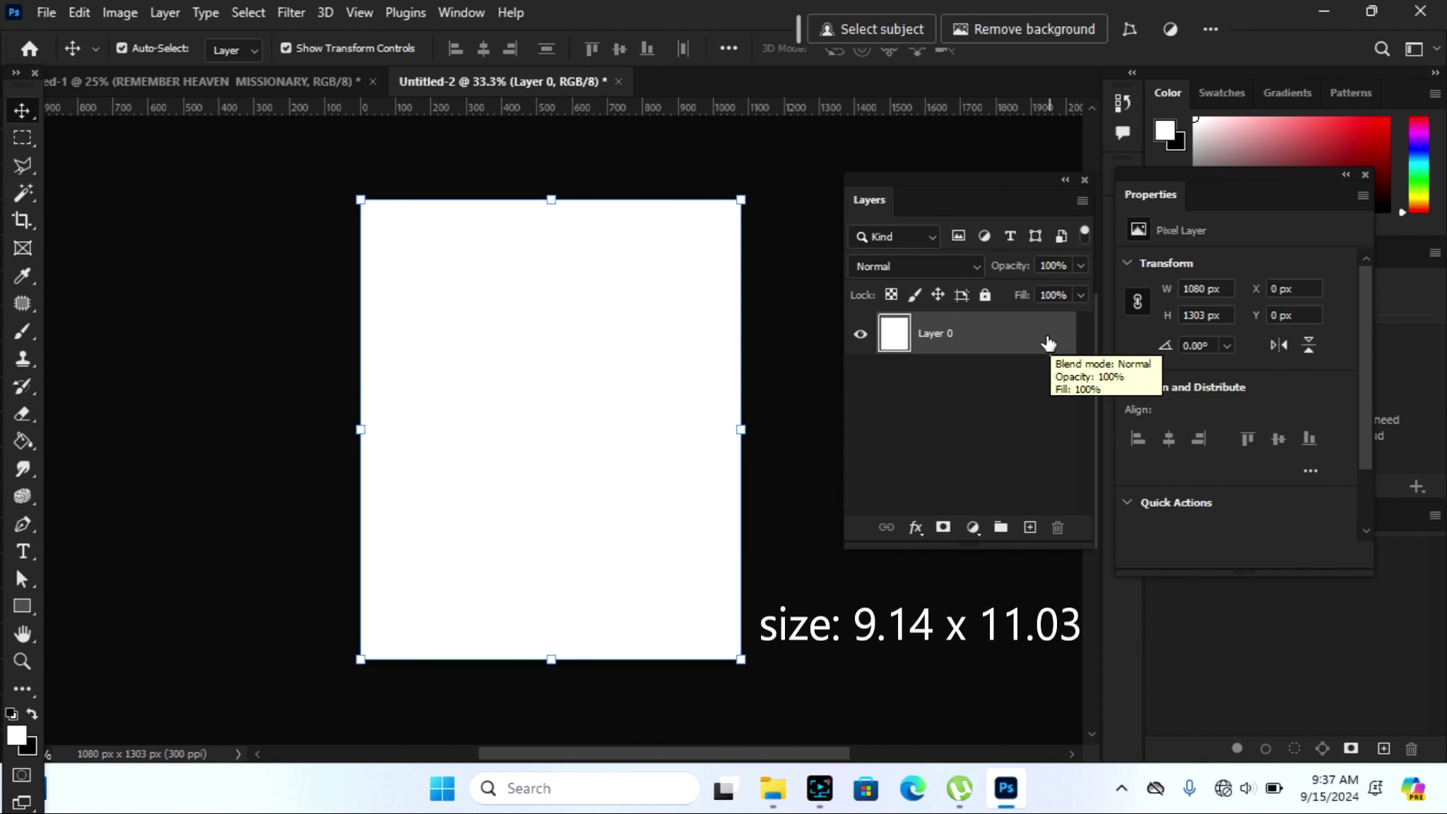
click(241, 88)
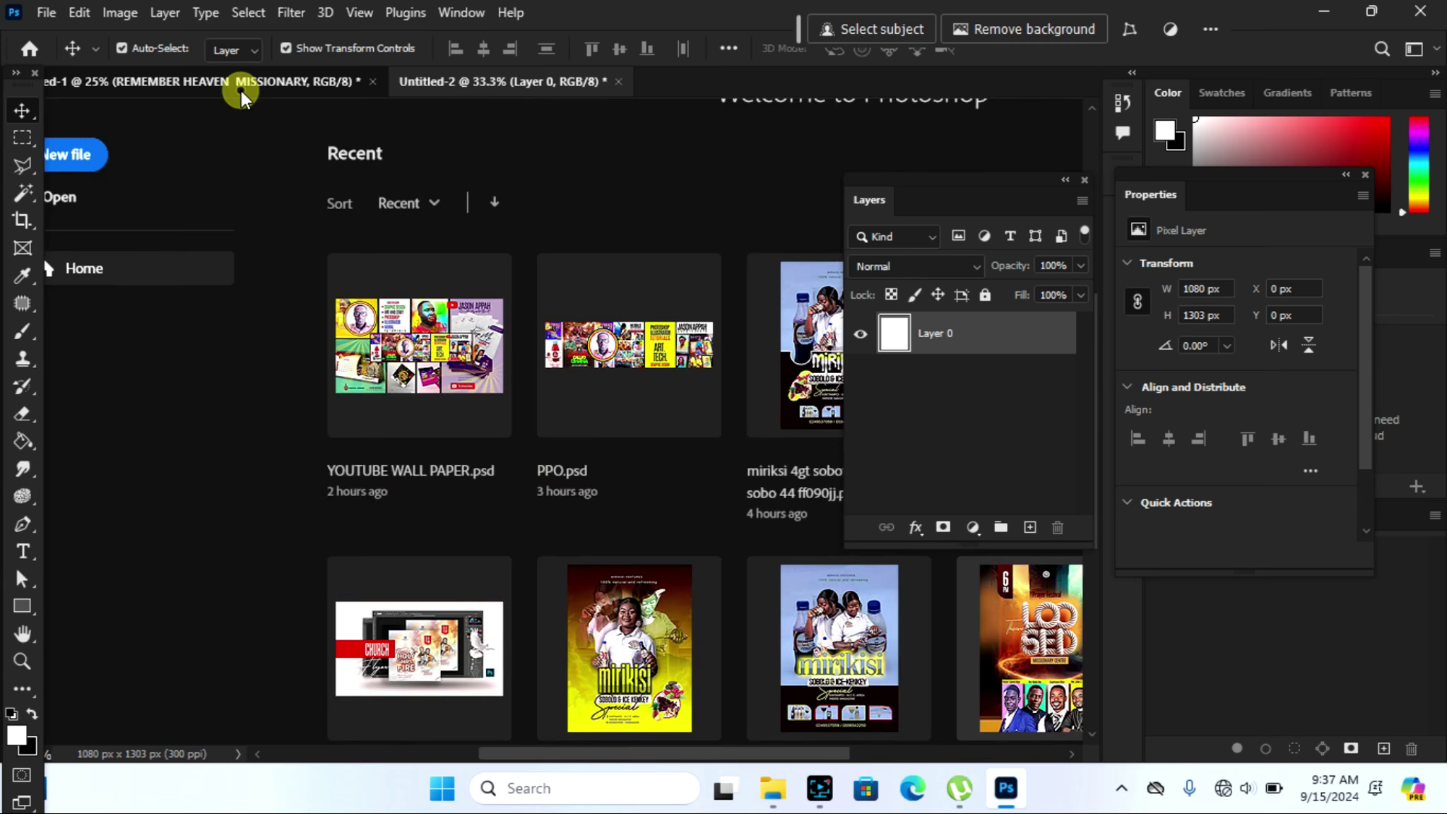
drag(363, 677, 519, 69)
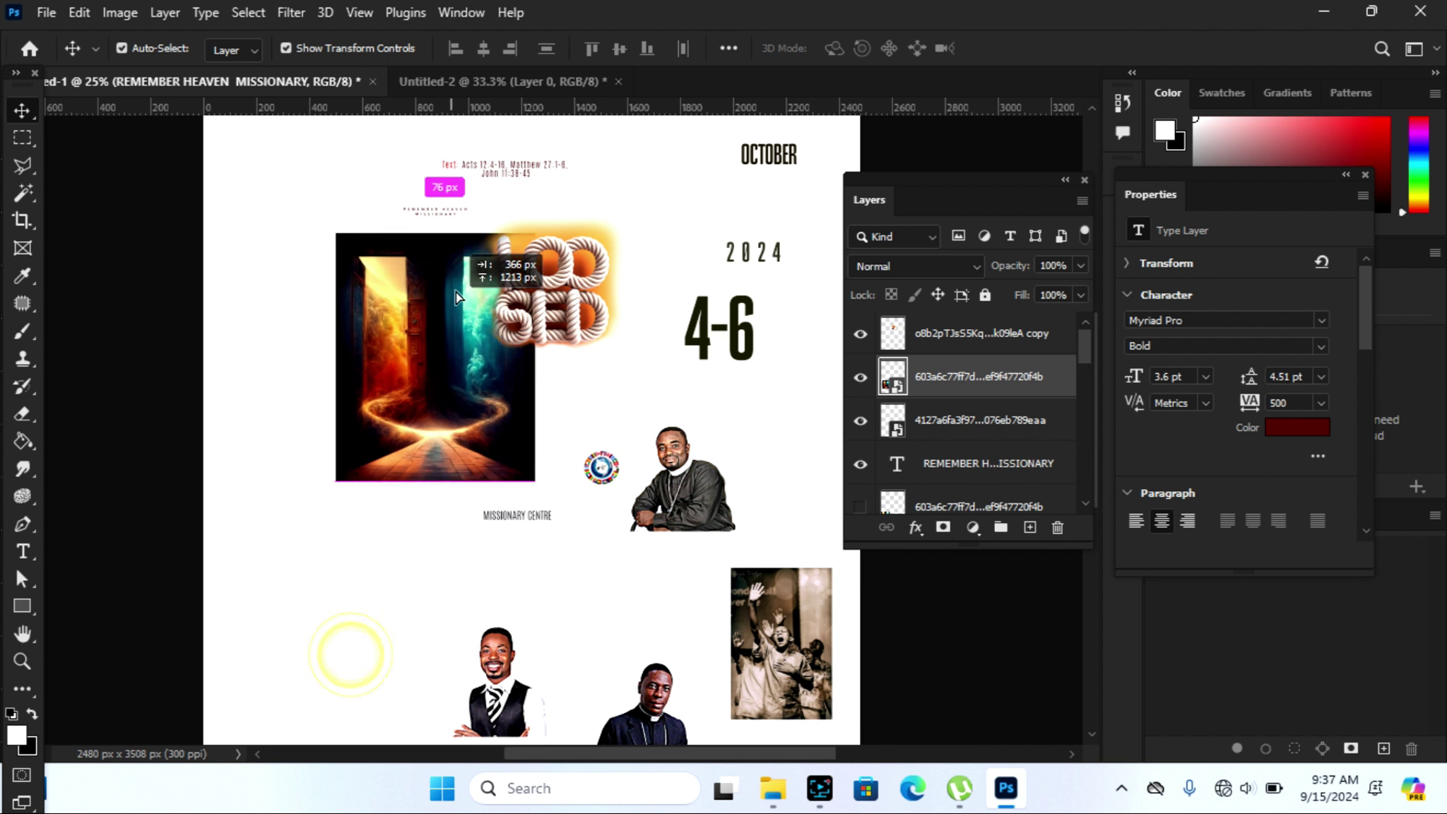
mouse_move(519, 70)
mouse_down()
mouse_move(539, 364)
mouse_move(590, 439)
mouse_up()
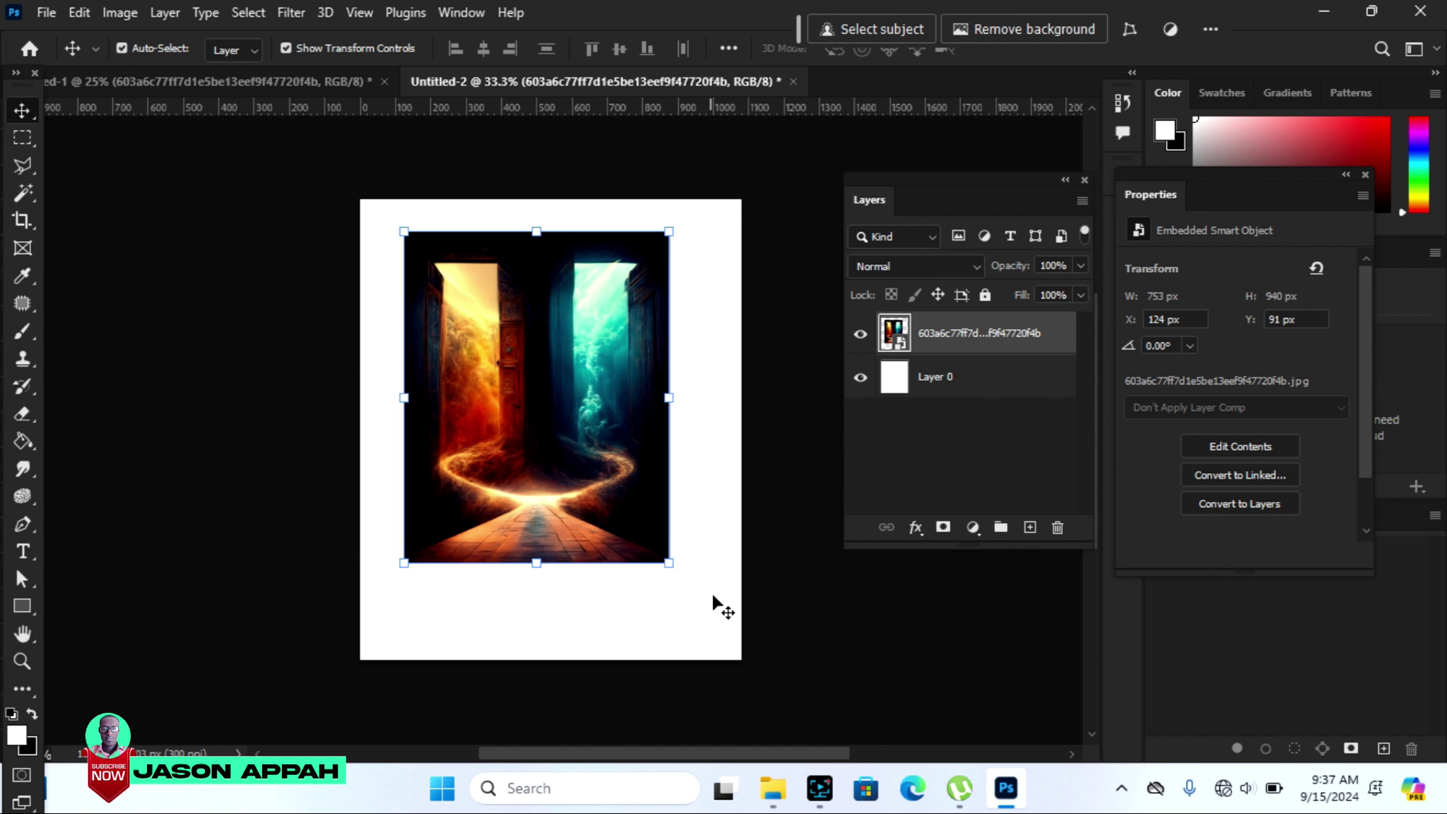
drag(669, 564, 744, 625)
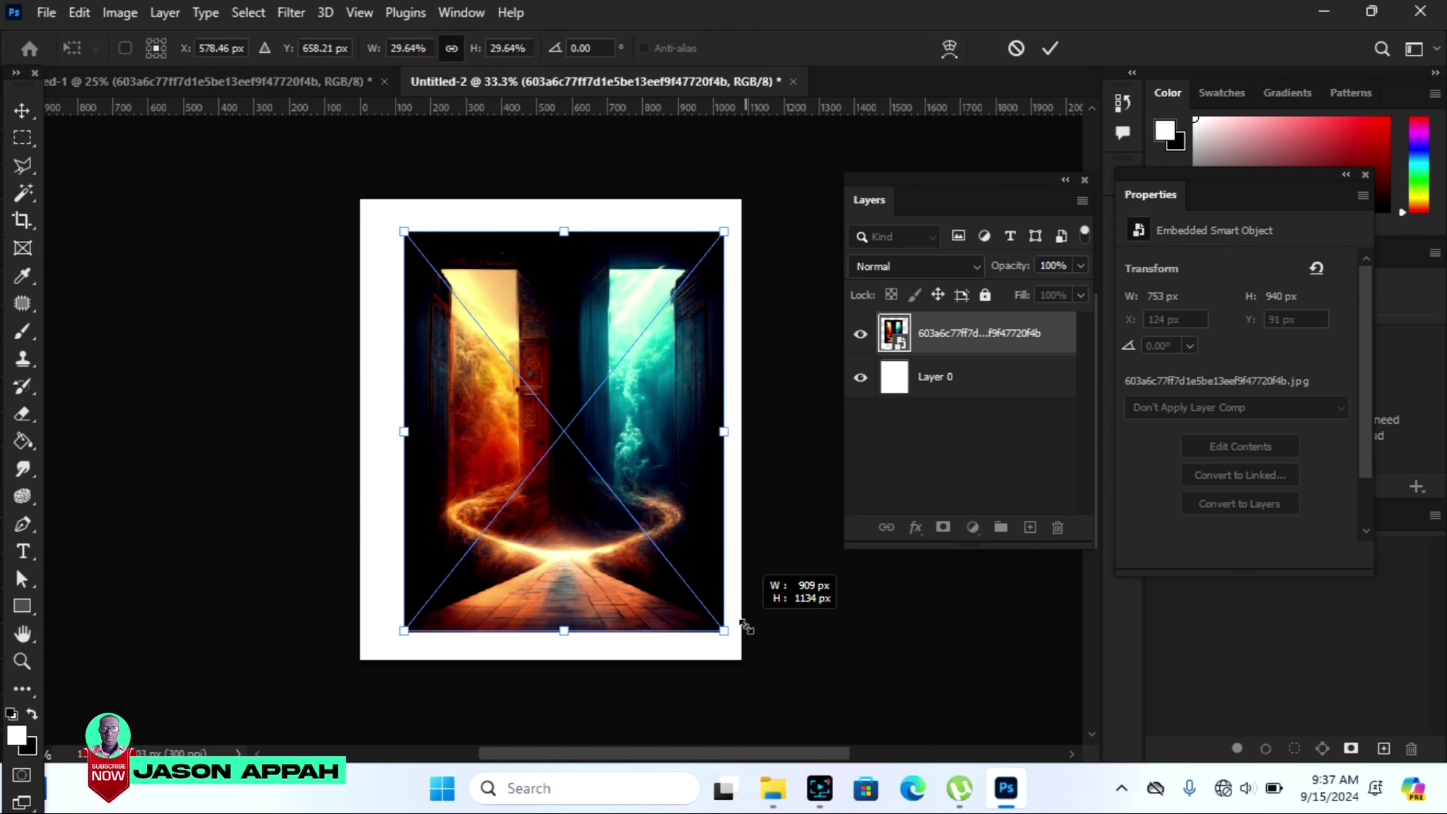
Scale the doorway image to the full canvas width and raise it, leaving a white bottom strip.
drag(404, 231, 356, 203)
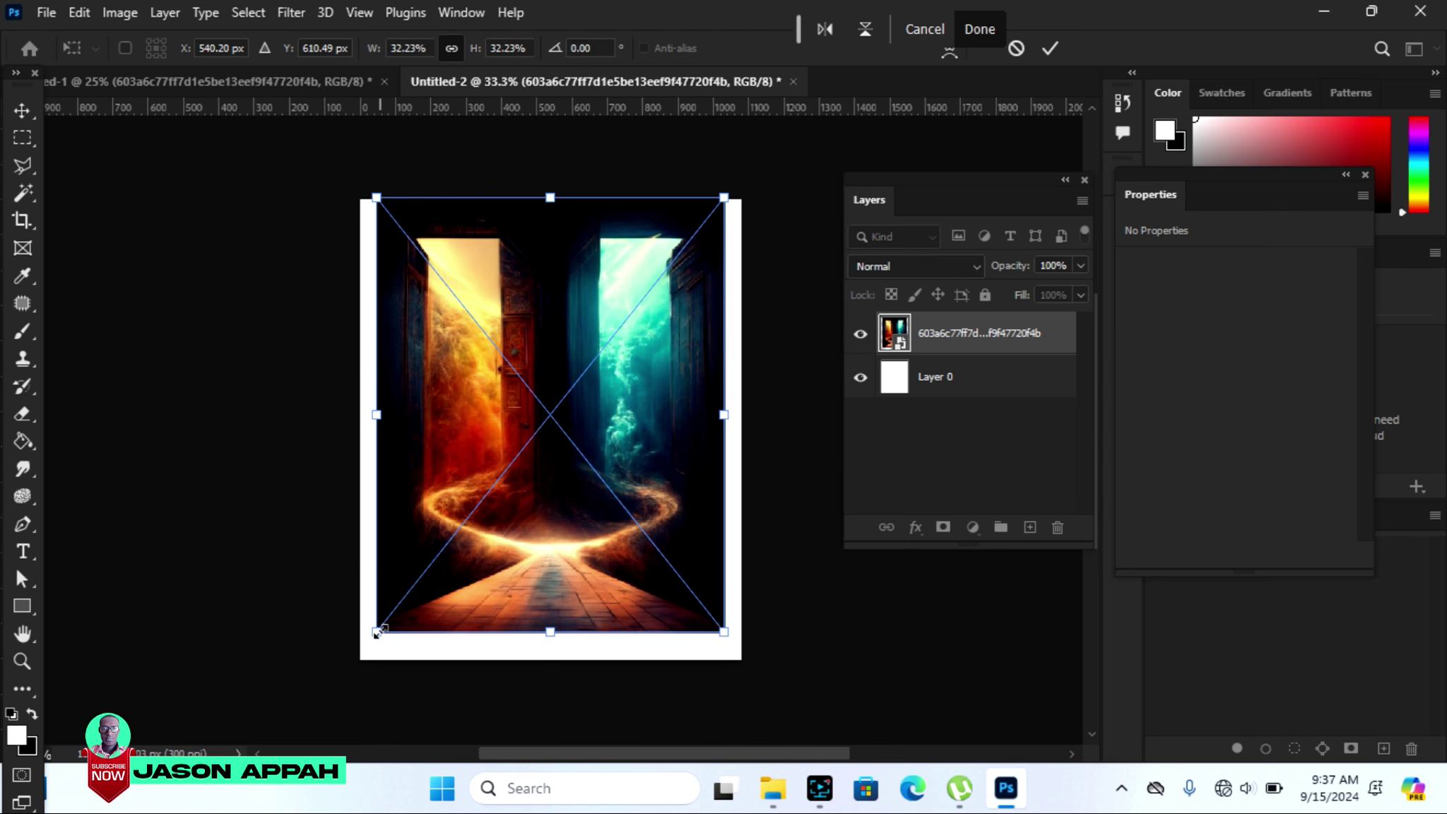
drag(376, 631, 363, 654)
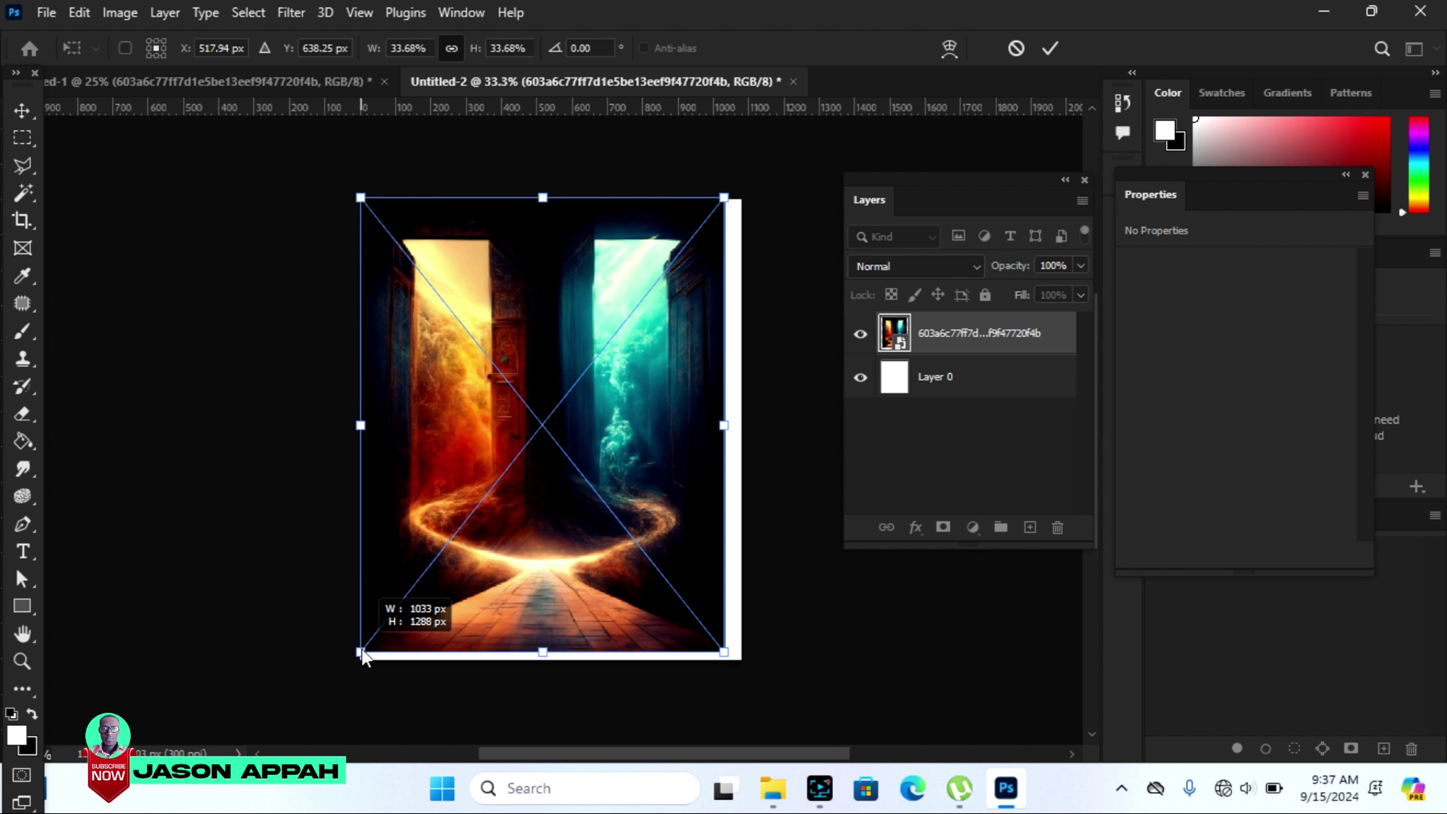
drag(724, 652, 742, 675)
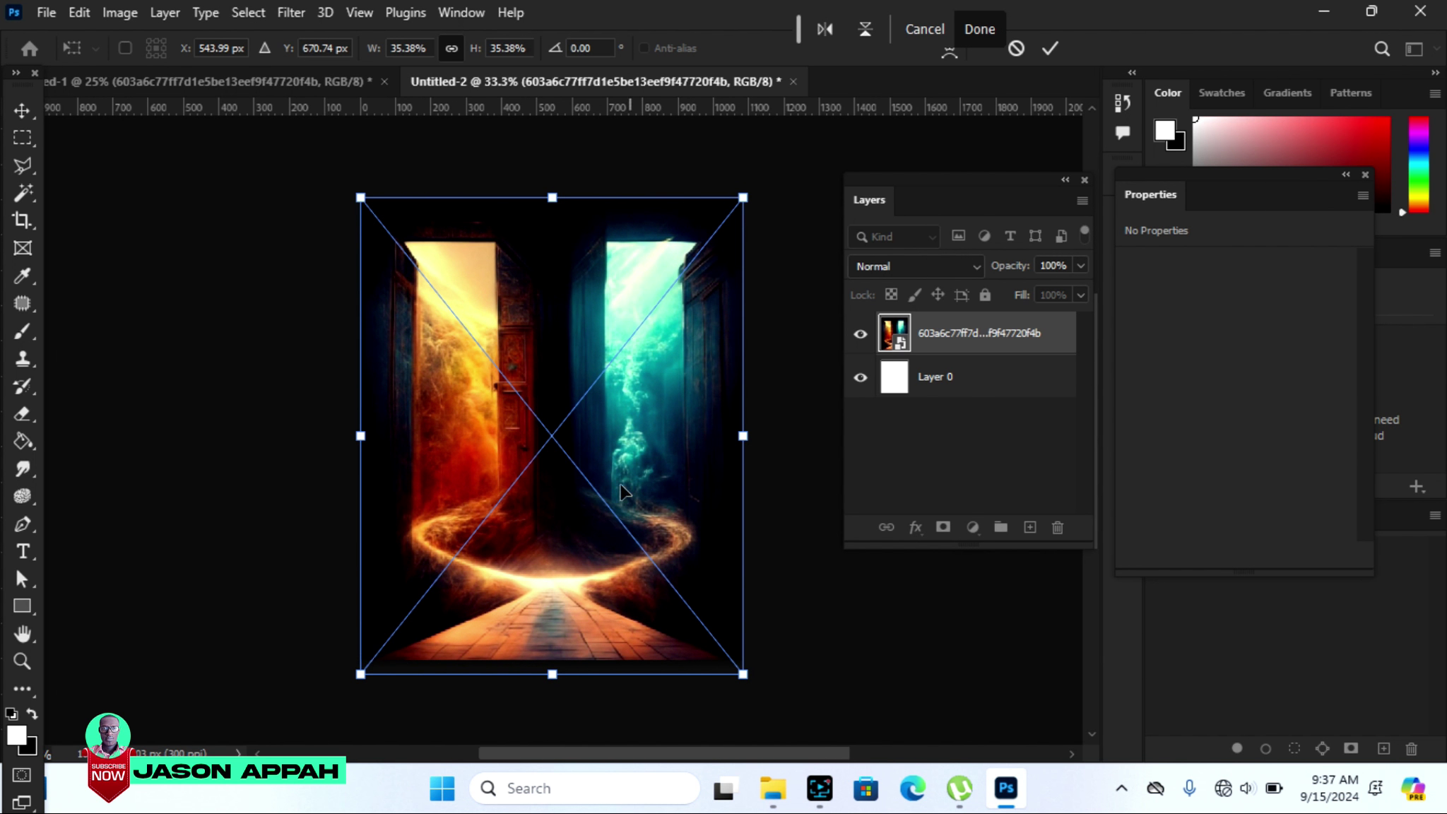
drag(560, 414, 569, 387)
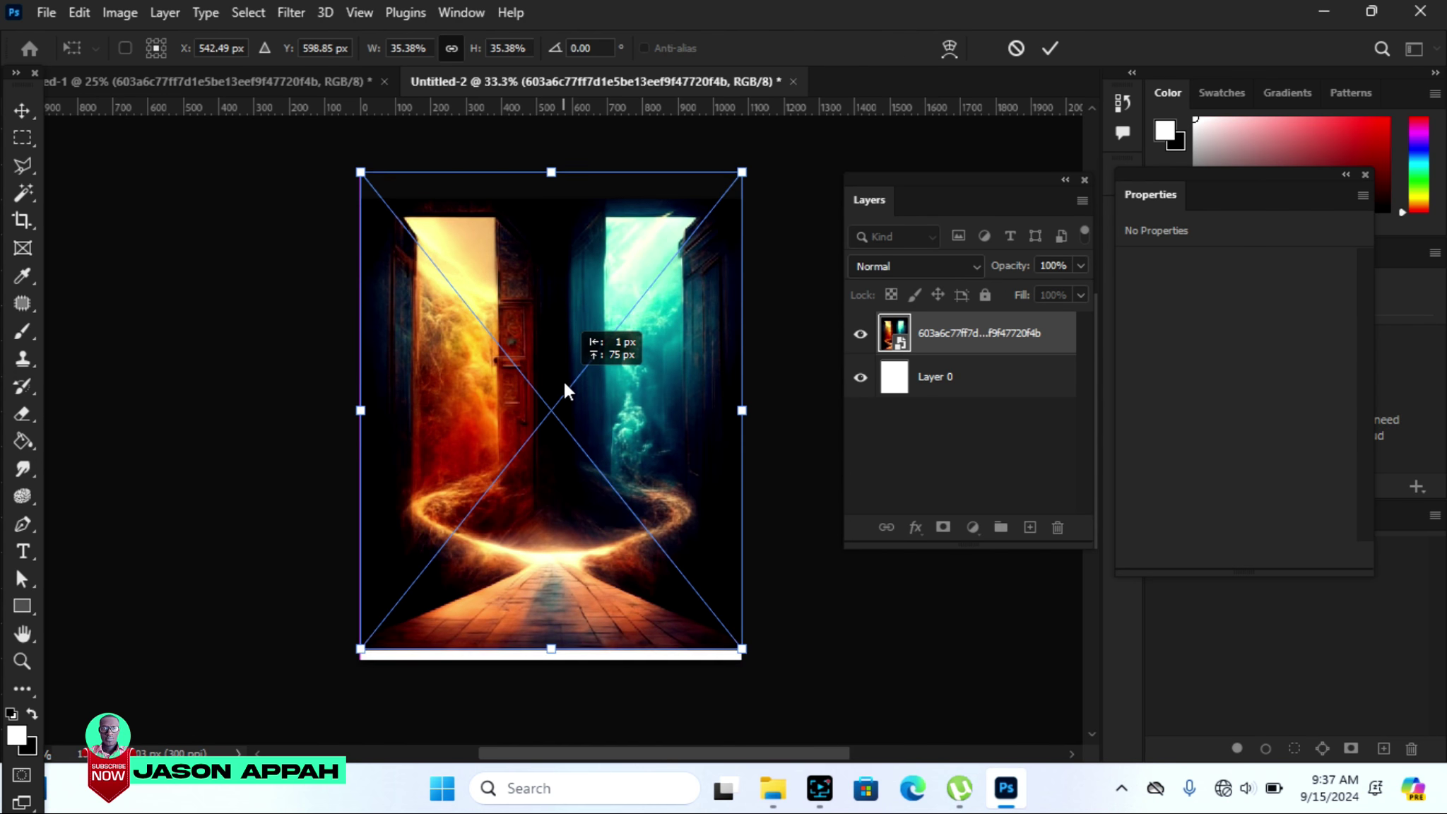
key(Up)
key(Up)
key(Up)
key(Up)
key(Up)
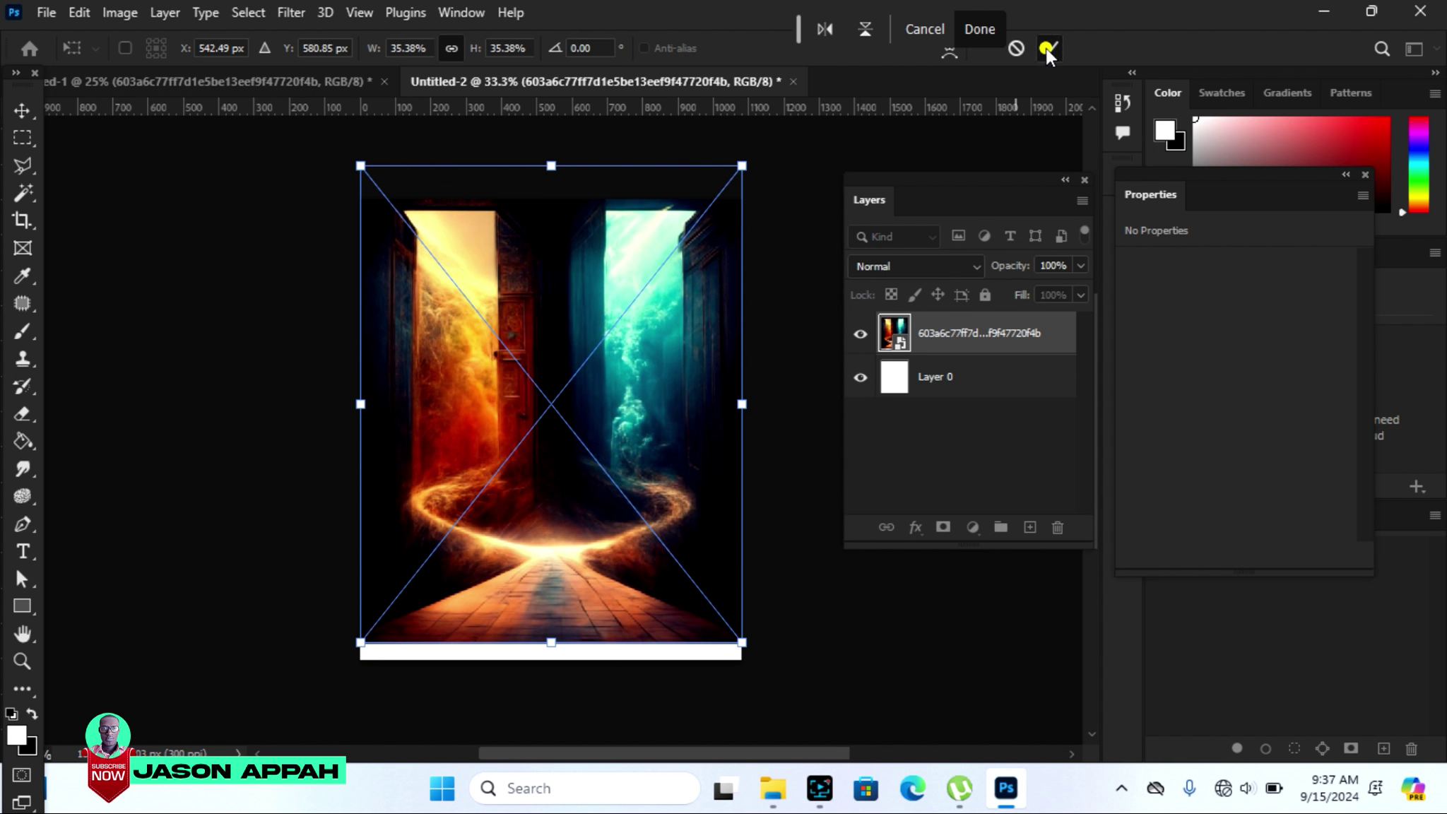
click(1048, 47)
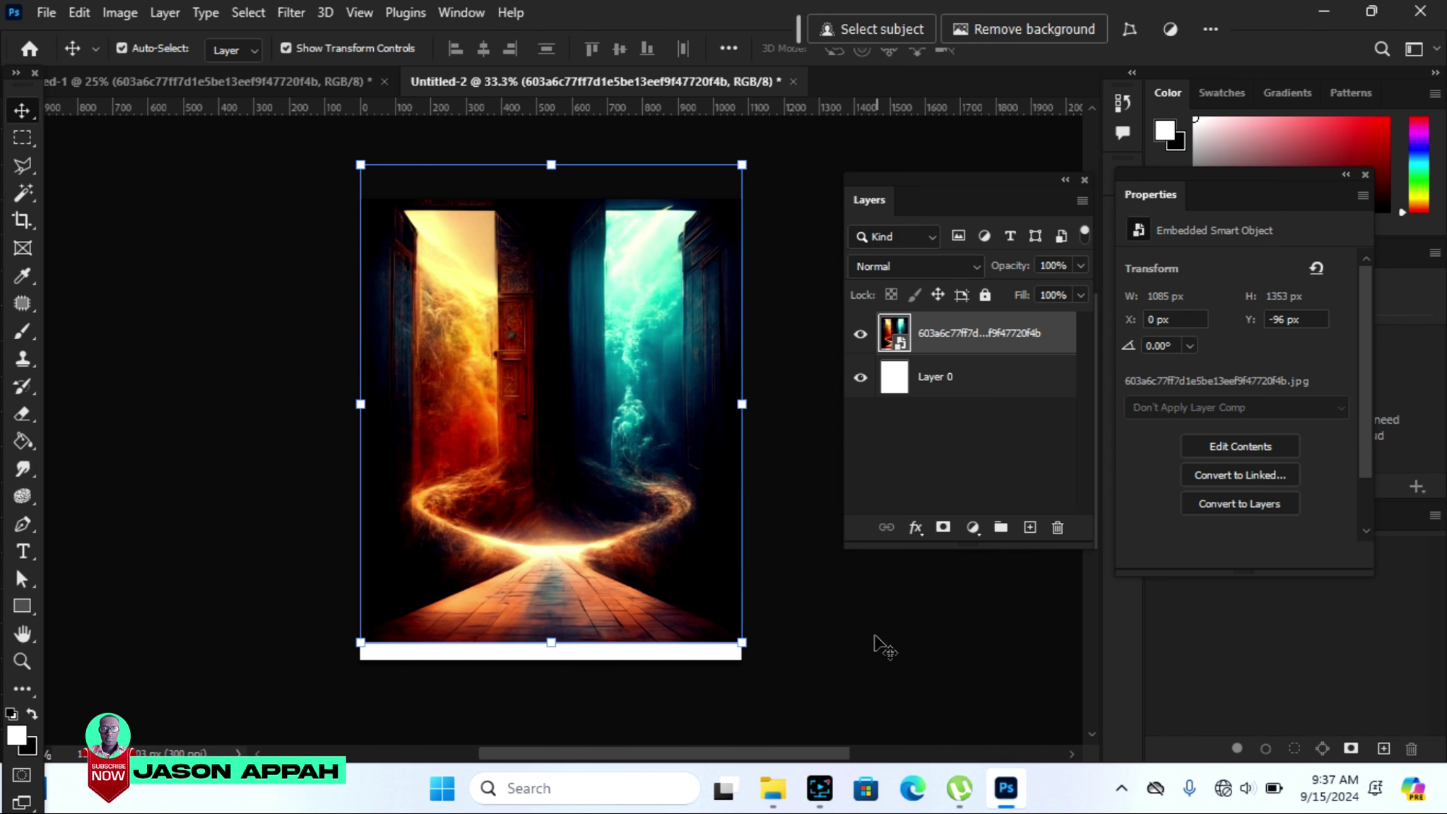
click(620, 467)
key(Up)
key(Up)
key(Up)
key(Up)
key(Up)
key(Up)
key(Up)
key(Up)
key(Up)
key(Up)
key(Up)
key(Up)
key(Up)
key(Up)
key(Up)
key(Up)
key(Up)
key(Up)
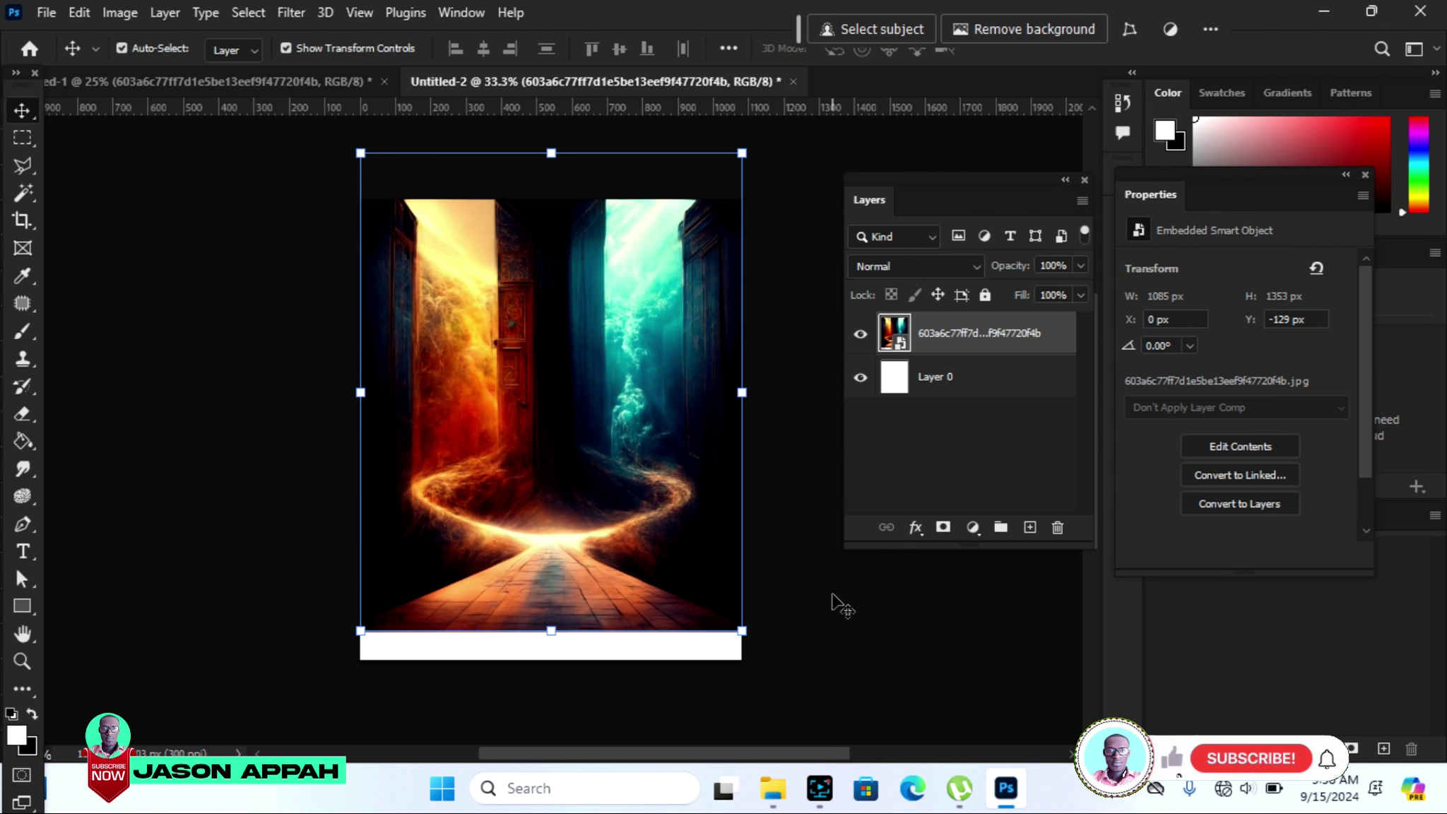
key(Up)
key(Up)
key(Up)
key(Up)
key(Up)
key(Up)
key(Up)
key(Up)
key(Up)
key(Up)
key(Up)
key(Up)
key(Up)
key(Up)
key(Up)
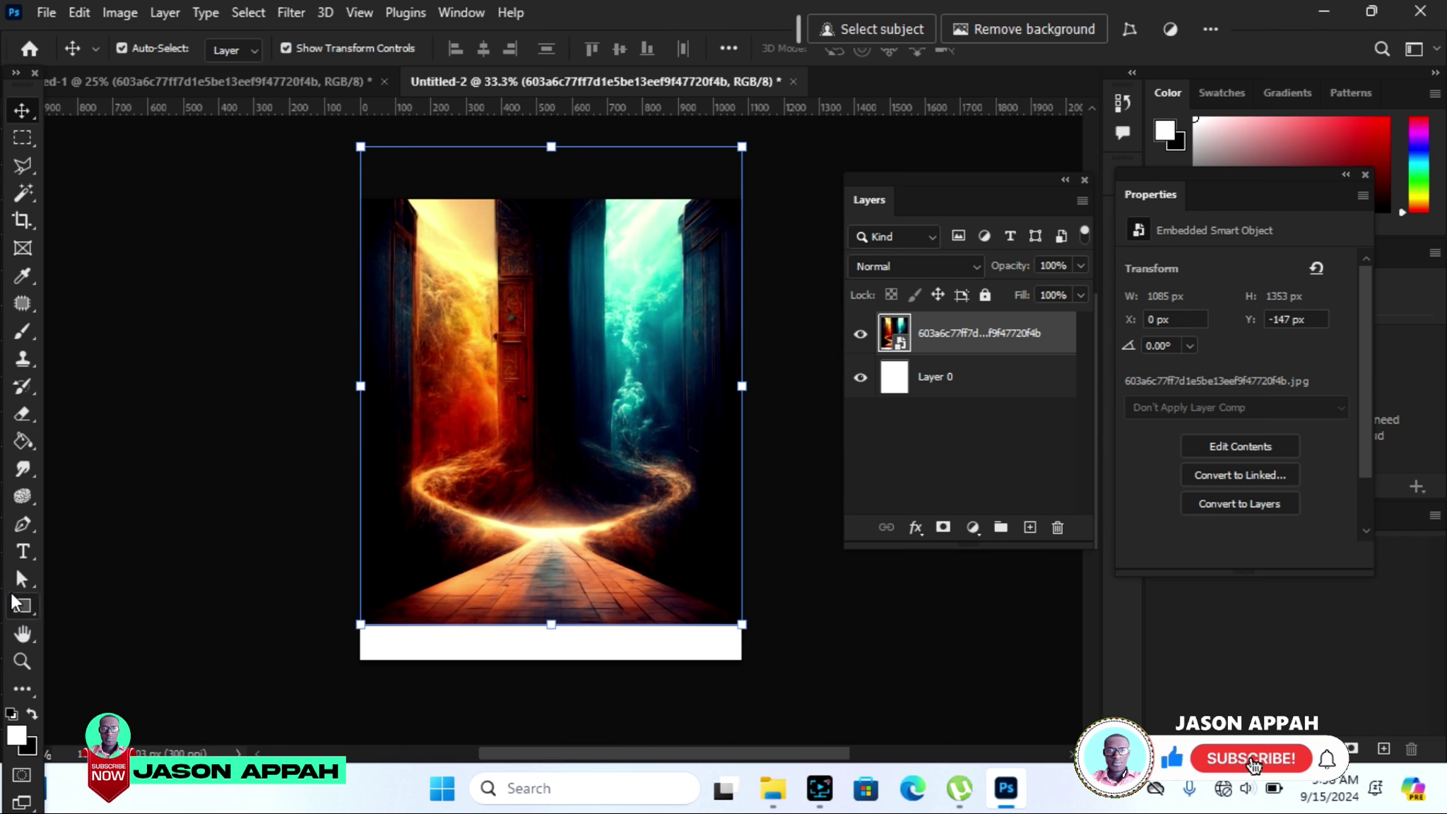
click(18, 606)
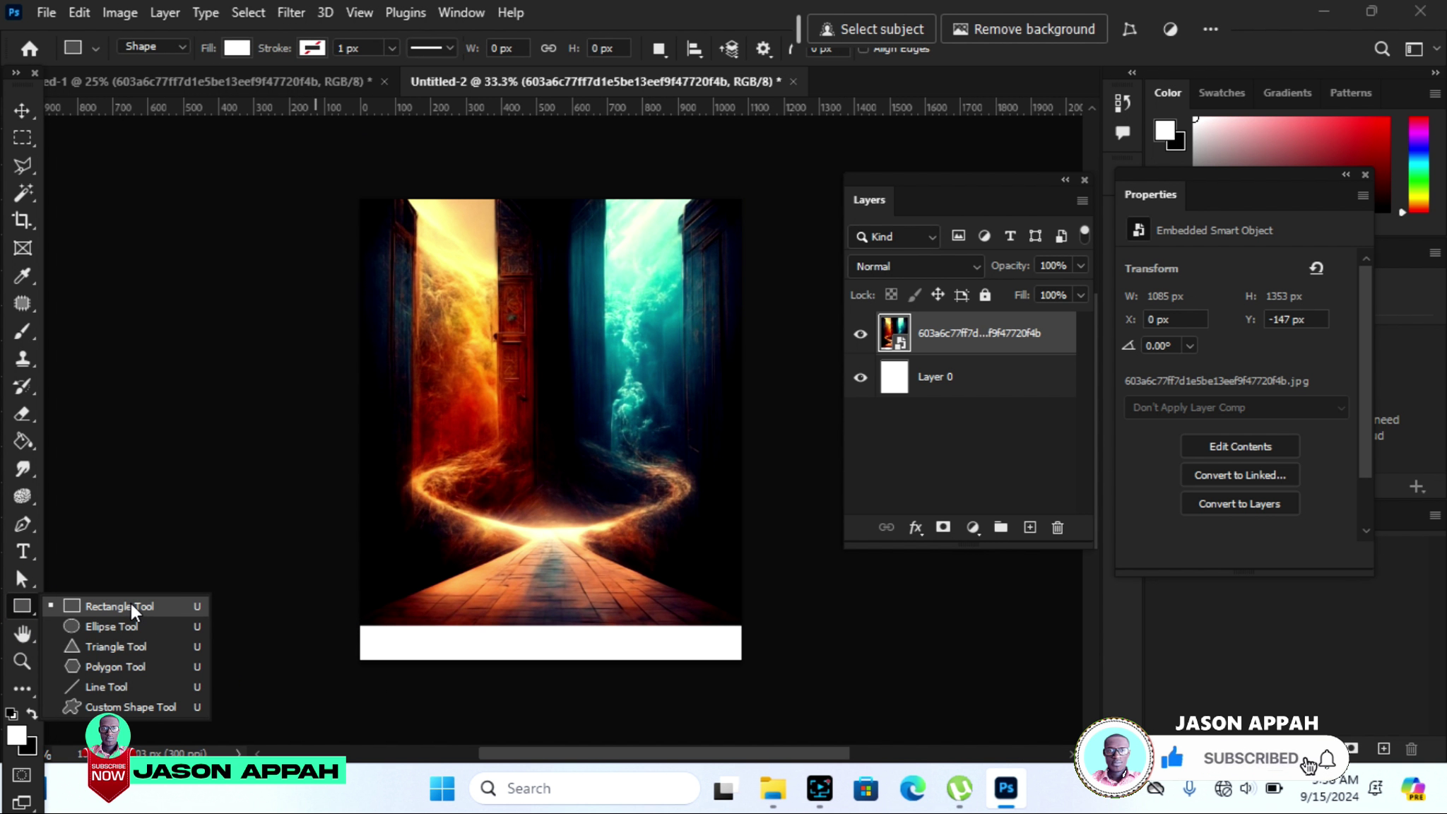
Draw a bar across the canvas bottom filled with golden yellow sampled from the doorway glow.
click(131, 603)
mouse_move(350, 627)
mouse_down()
mouse_move(753, 685)
mouse_move(785, 675)
mouse_move(764, 670)
mouse_up()
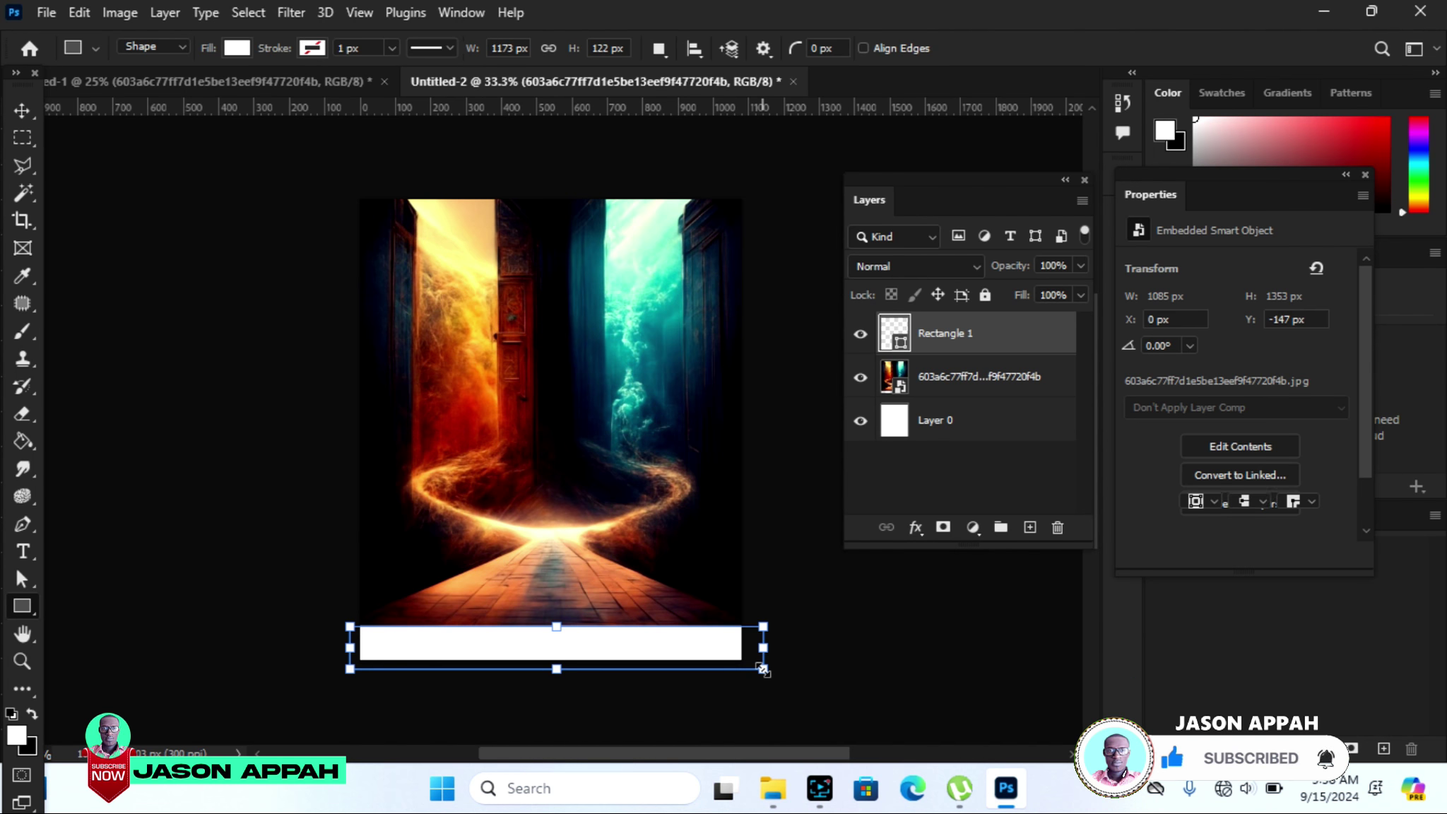
double_click(901, 342)
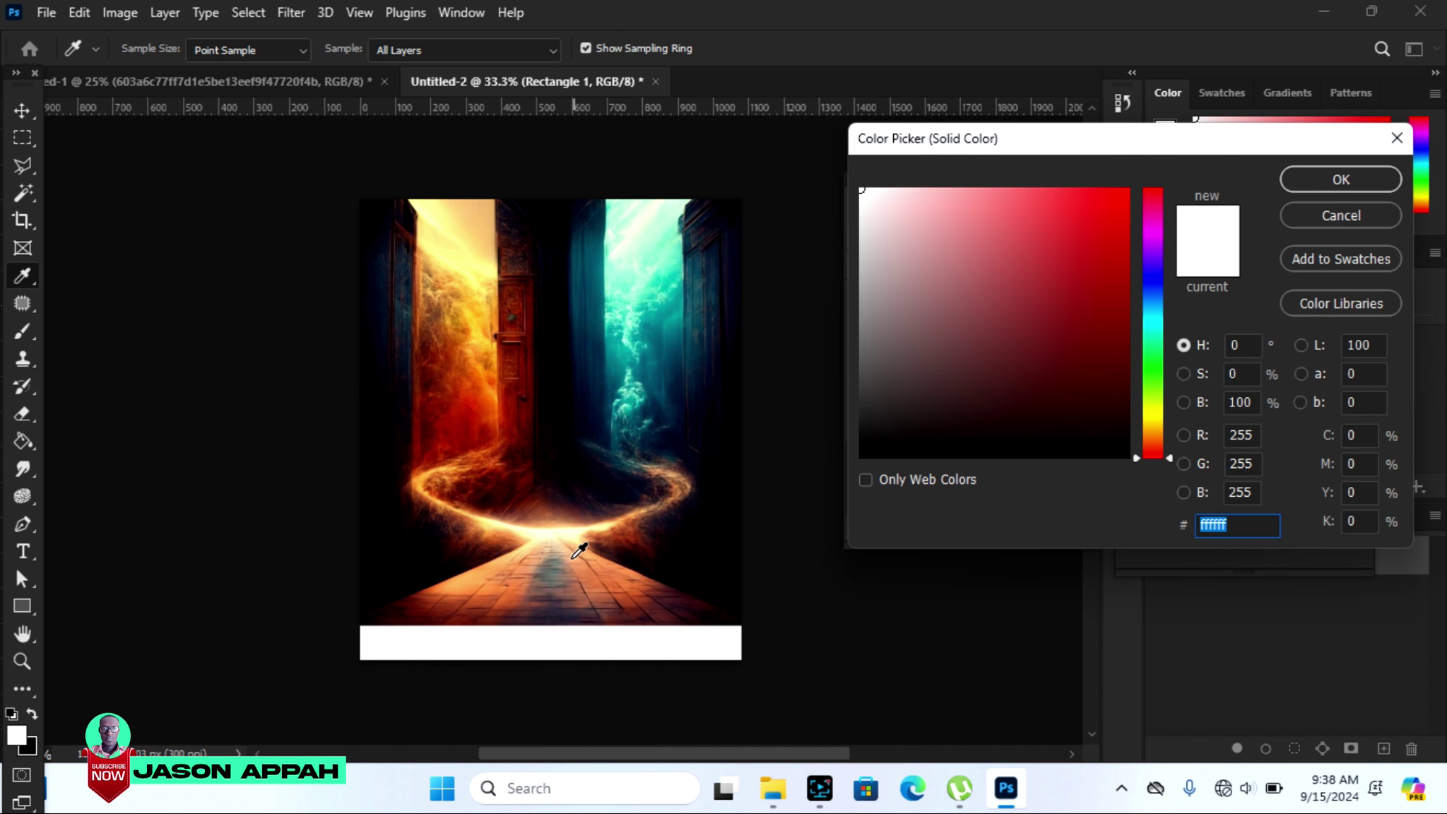
click(587, 549)
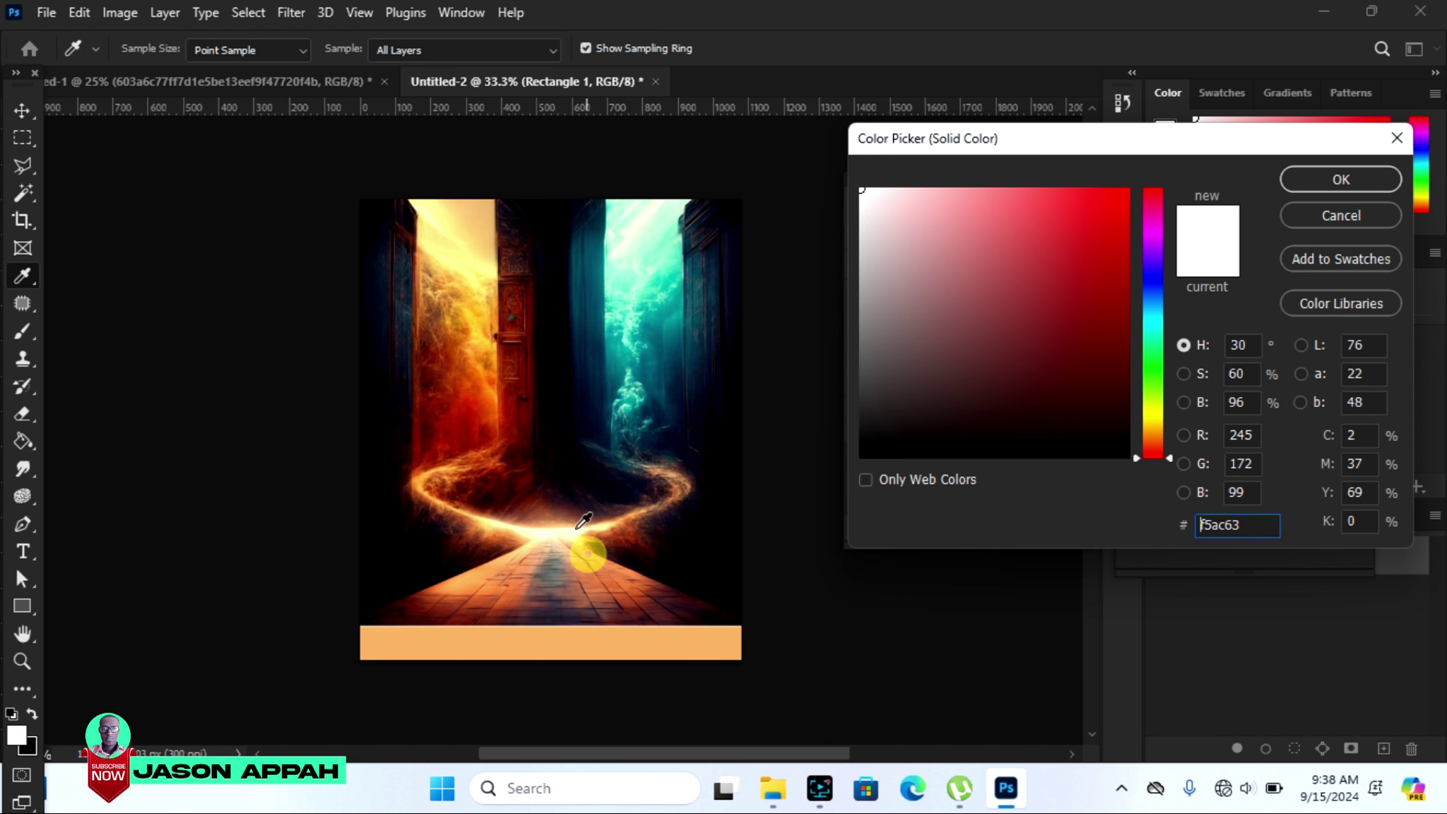
click(481, 343)
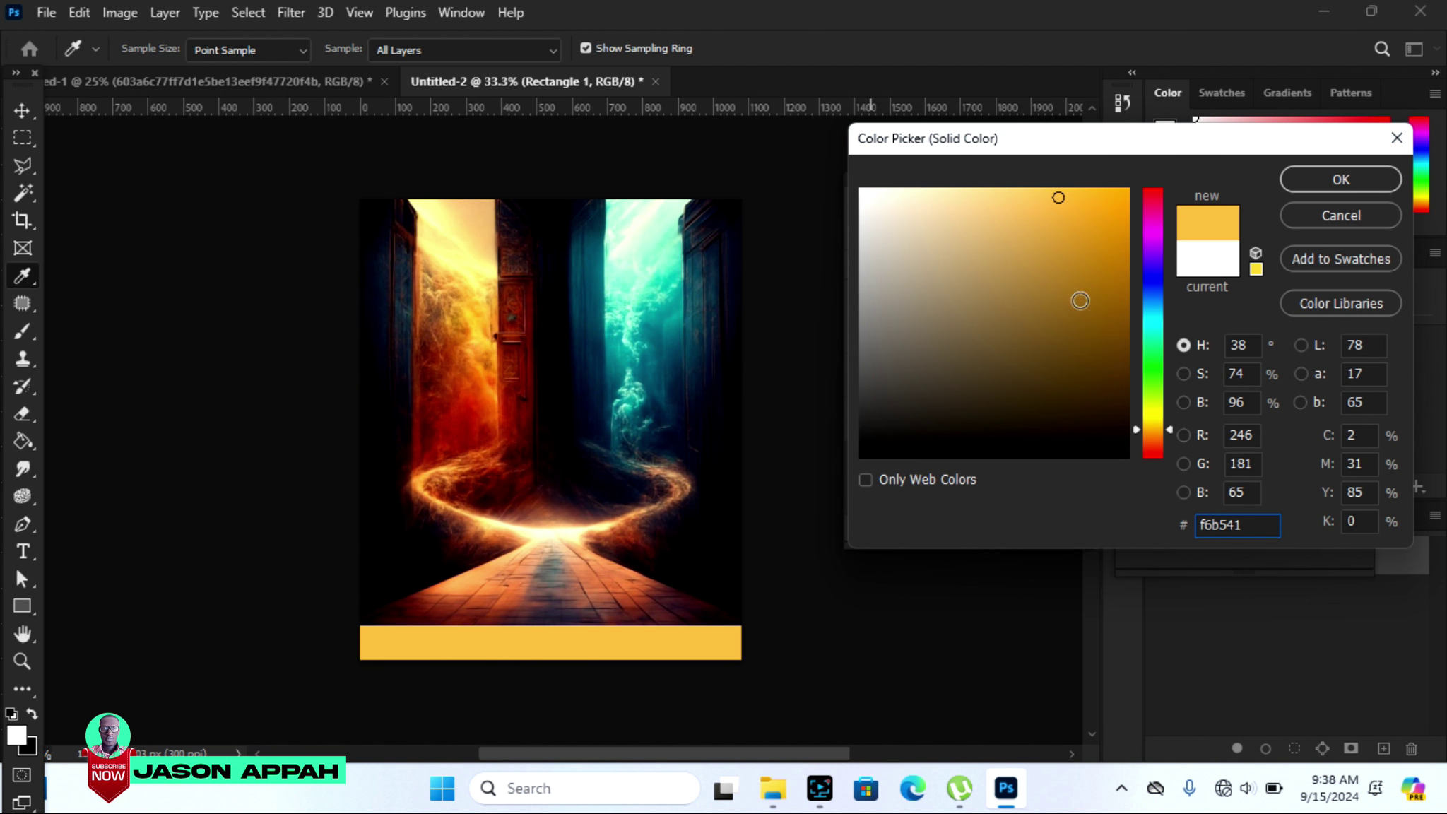
drag(1095, 193, 1107, 195)
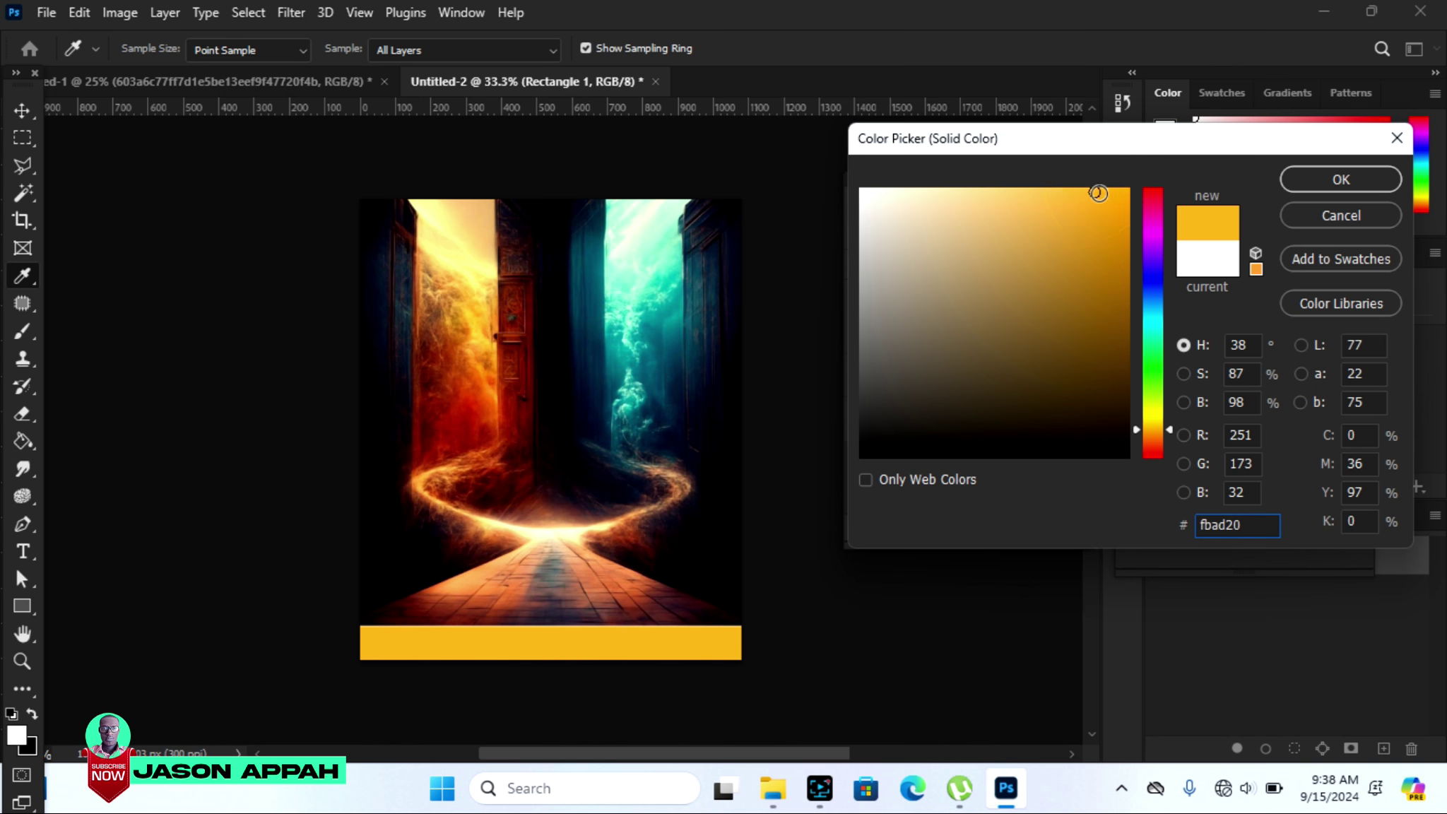
click(1326, 193)
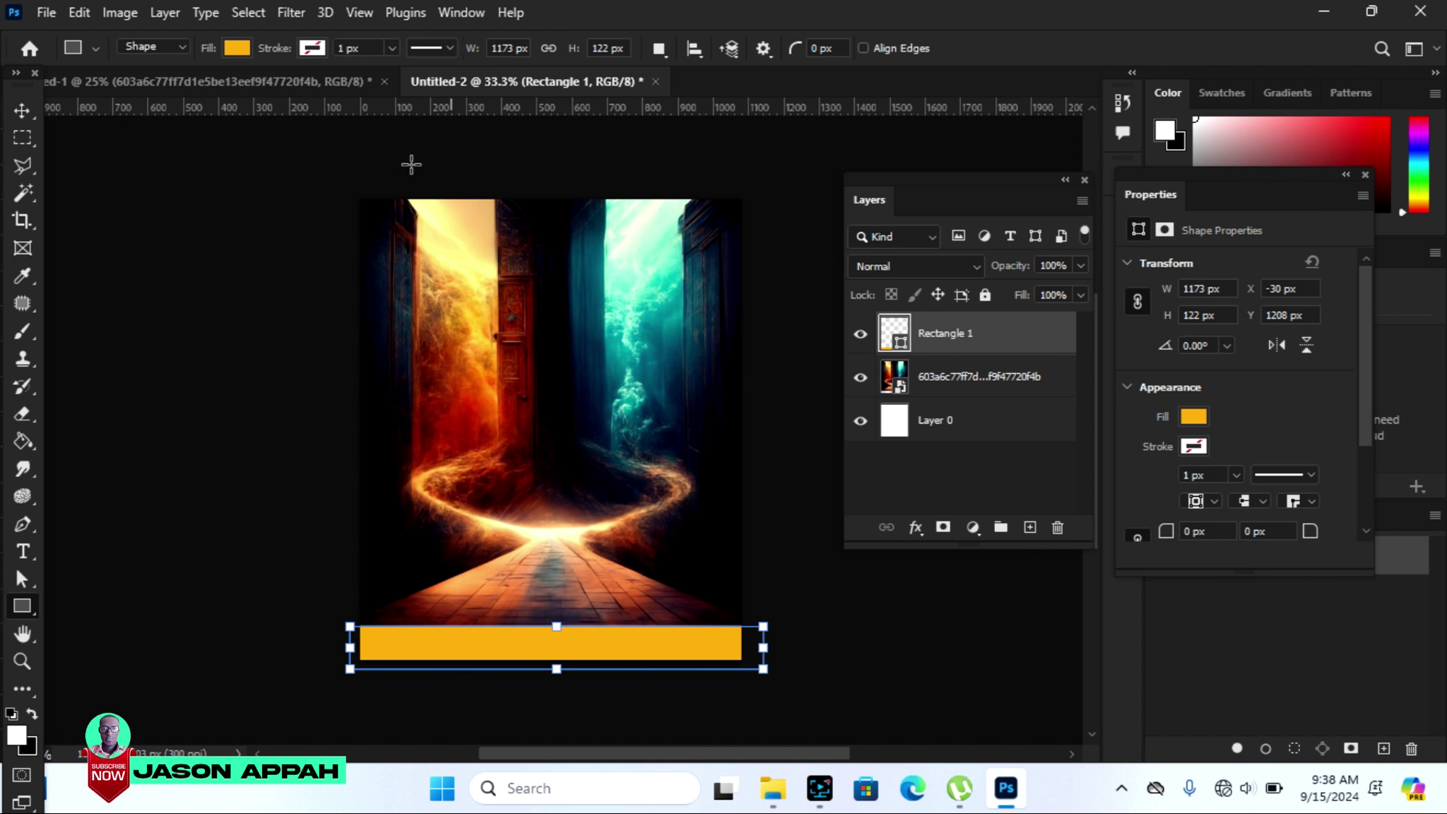
click(25, 111)
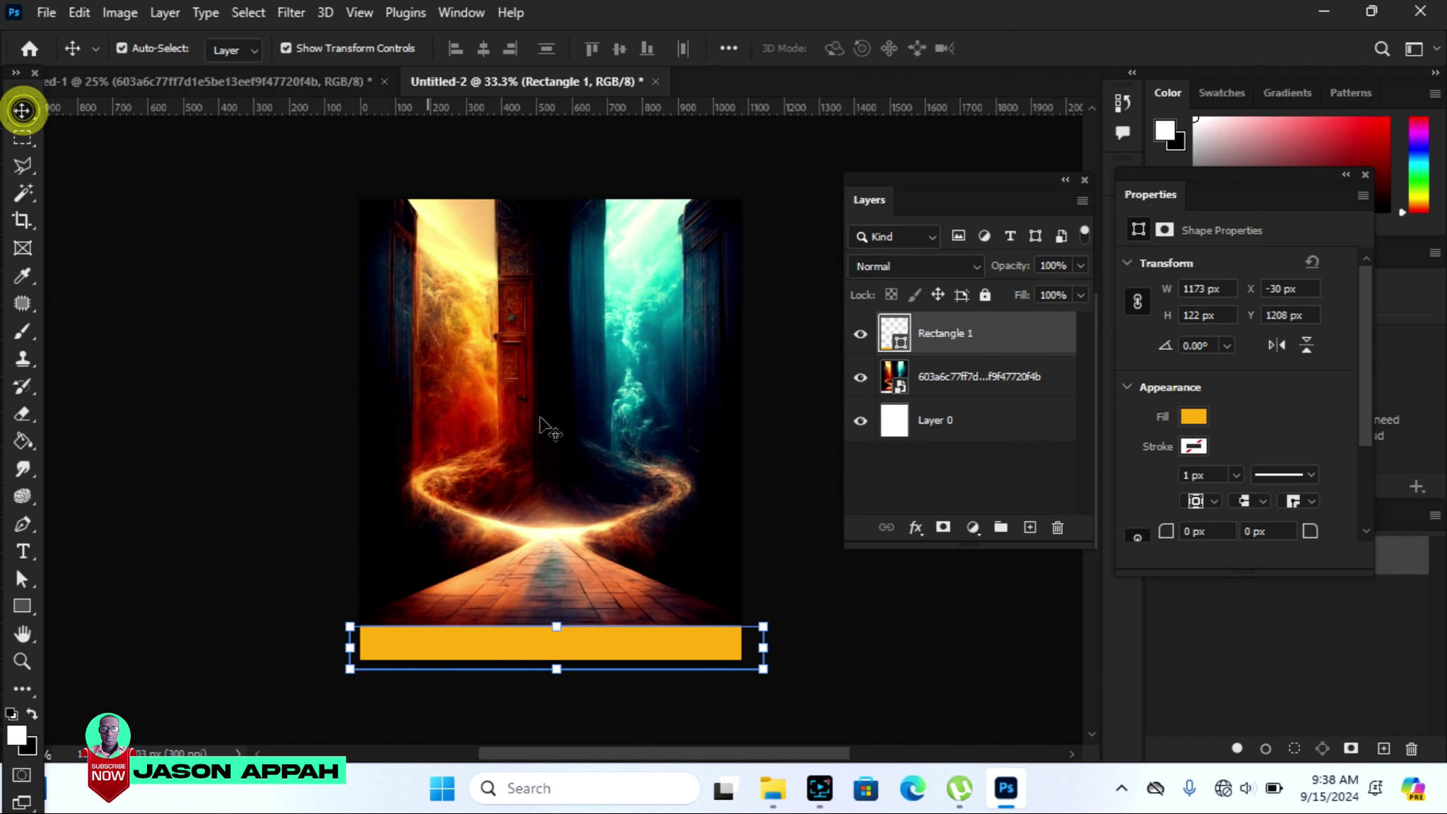
Rasterize the doorway image's smart-object layer.
click(881, 638)
click(627, 657)
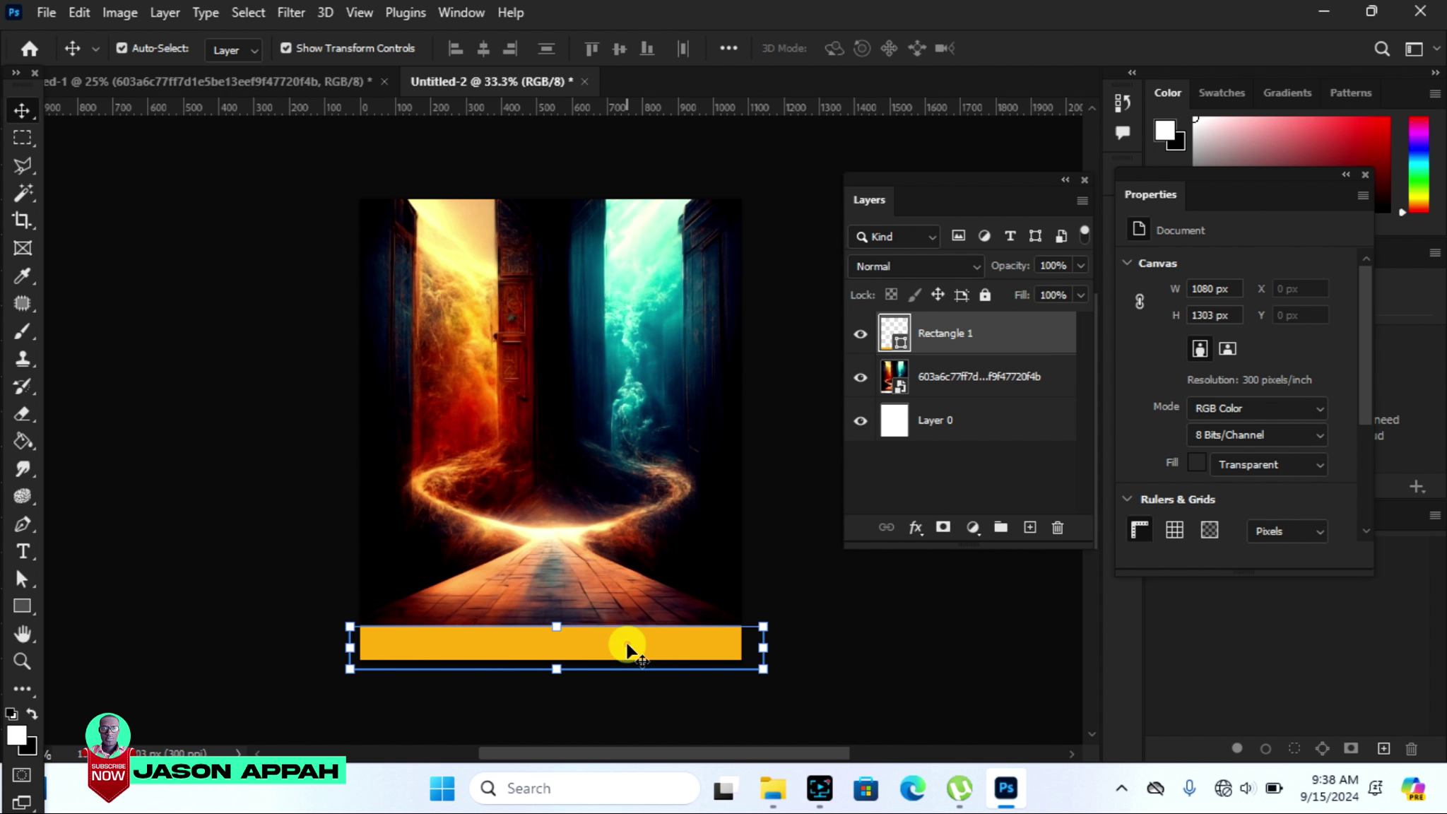
click(859, 666)
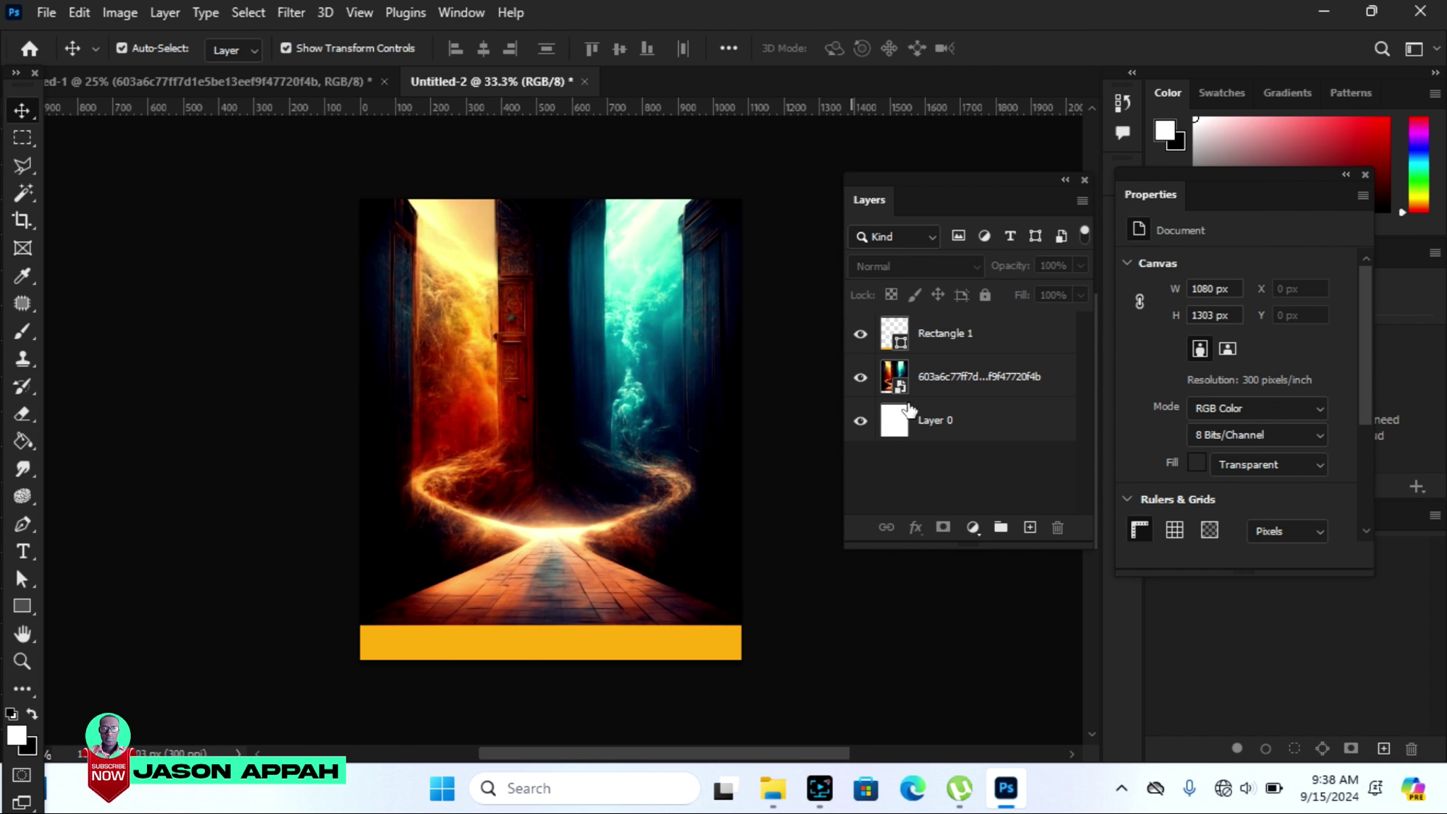
click(948, 386)
right_click(947, 383)
click(997, 443)
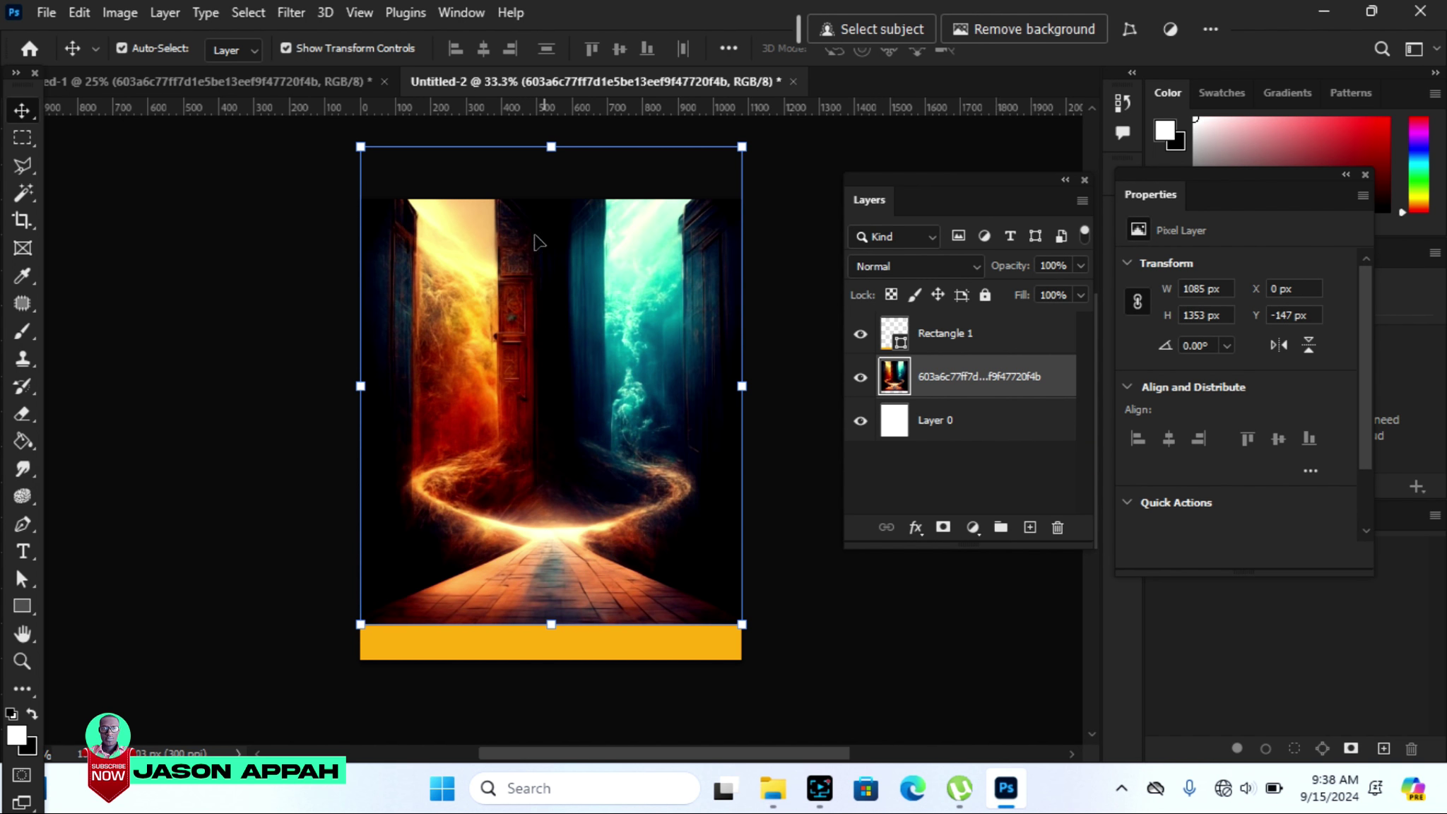
Bring the rope-lettered LOOSED graphic from the flyer layout onto the poster over the doorway.
click(204, 79)
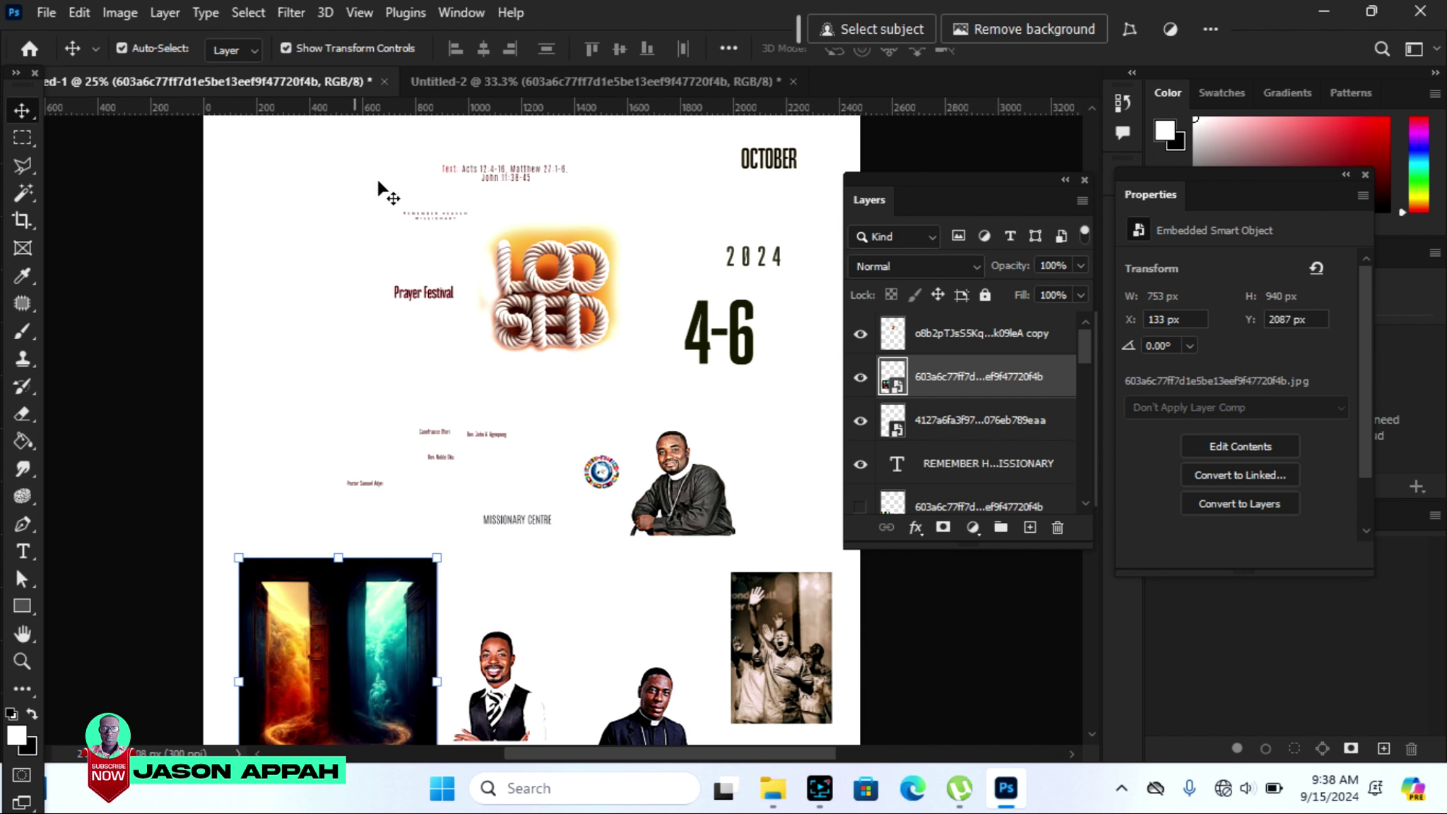
drag(550, 290, 561, 172)
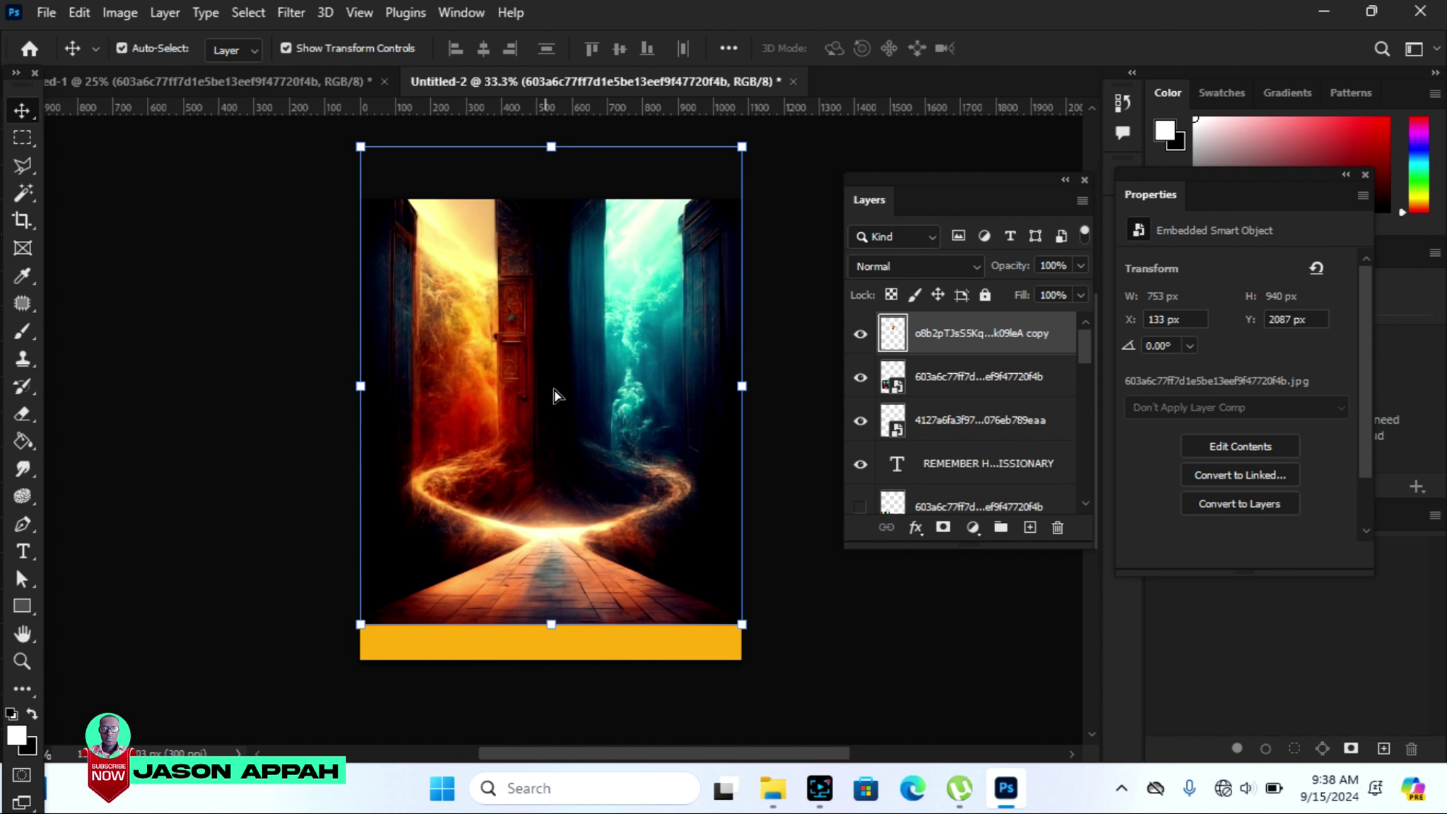
drag(554, 389, 552, 385)
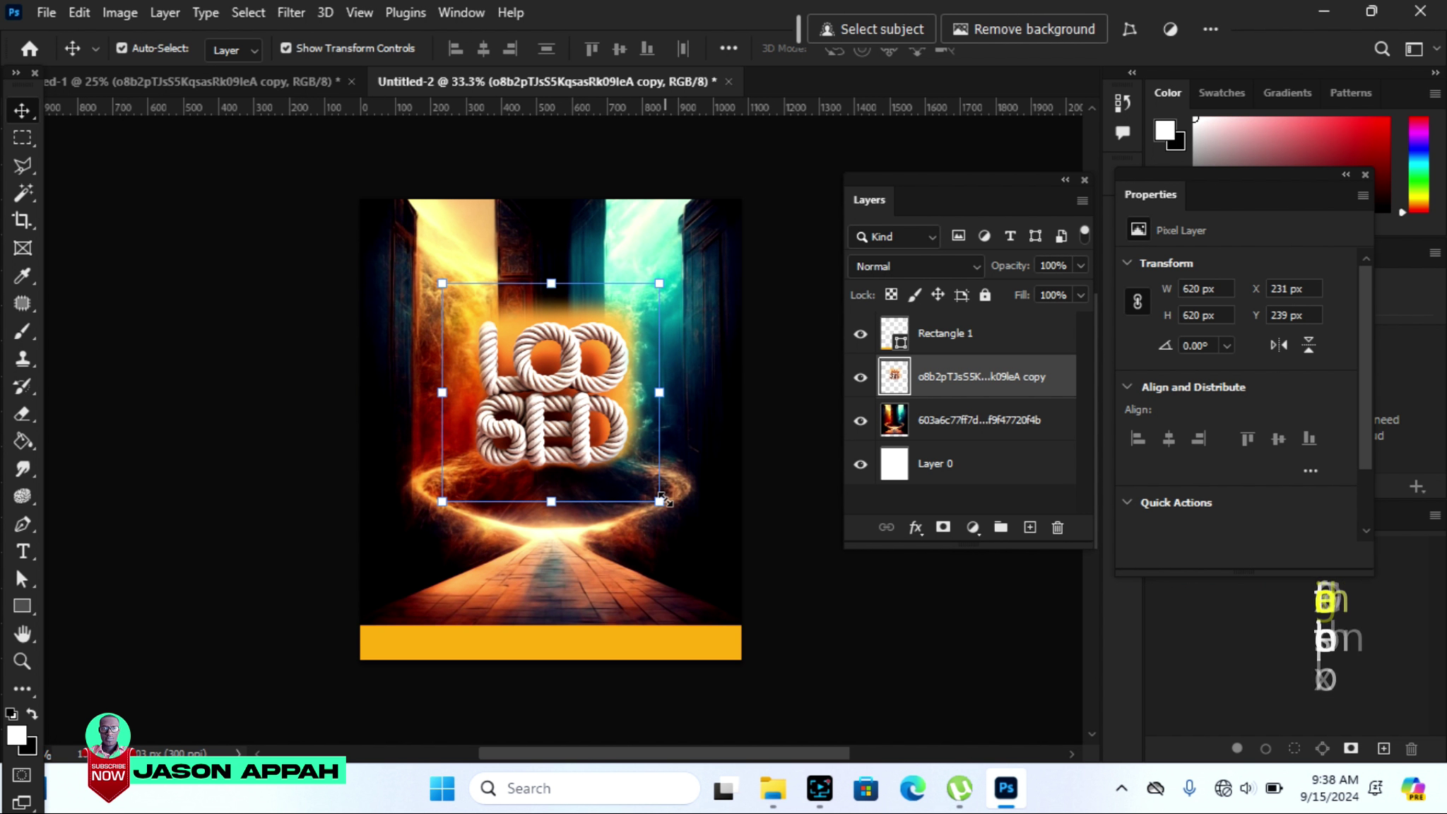
drag(659, 501, 660, 503)
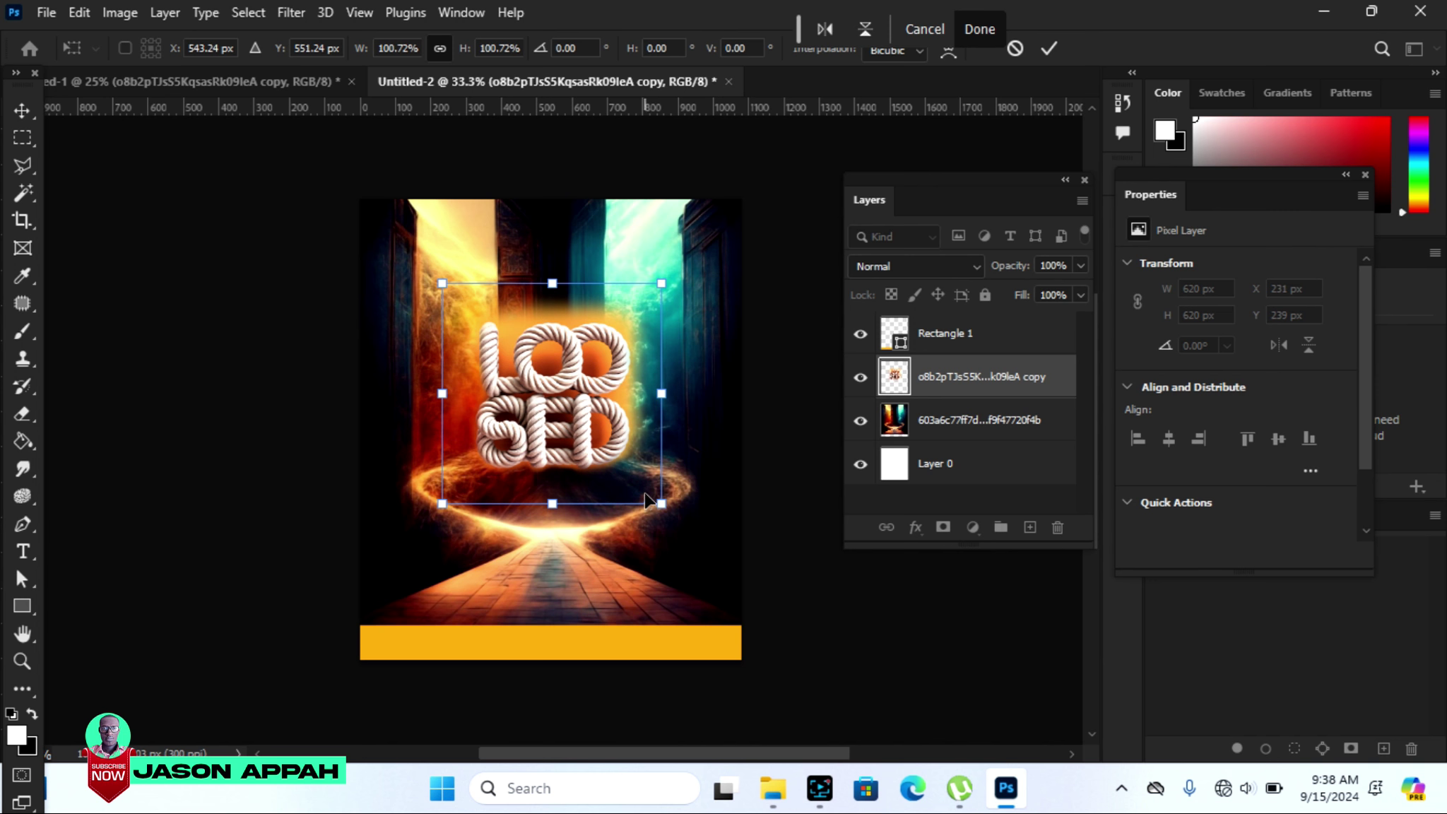
Scale the LOOSED title to about 107.25% and nudge it into place above the fiery ring.
key(Up)
key(Up)
key(Up)
key(Up)
key(Up)
key(Up)
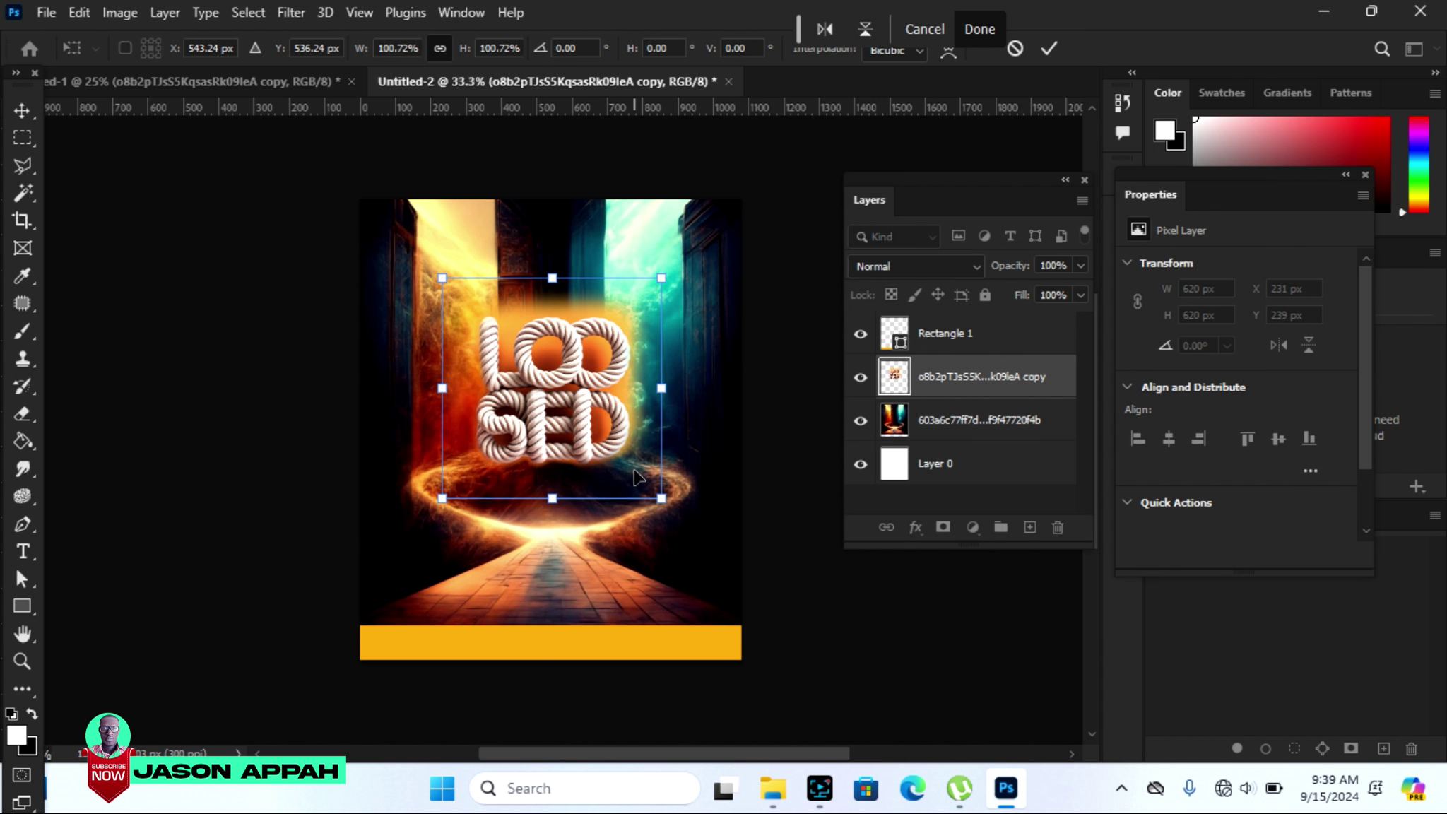
key(Up)
key(Up)
key(Up)
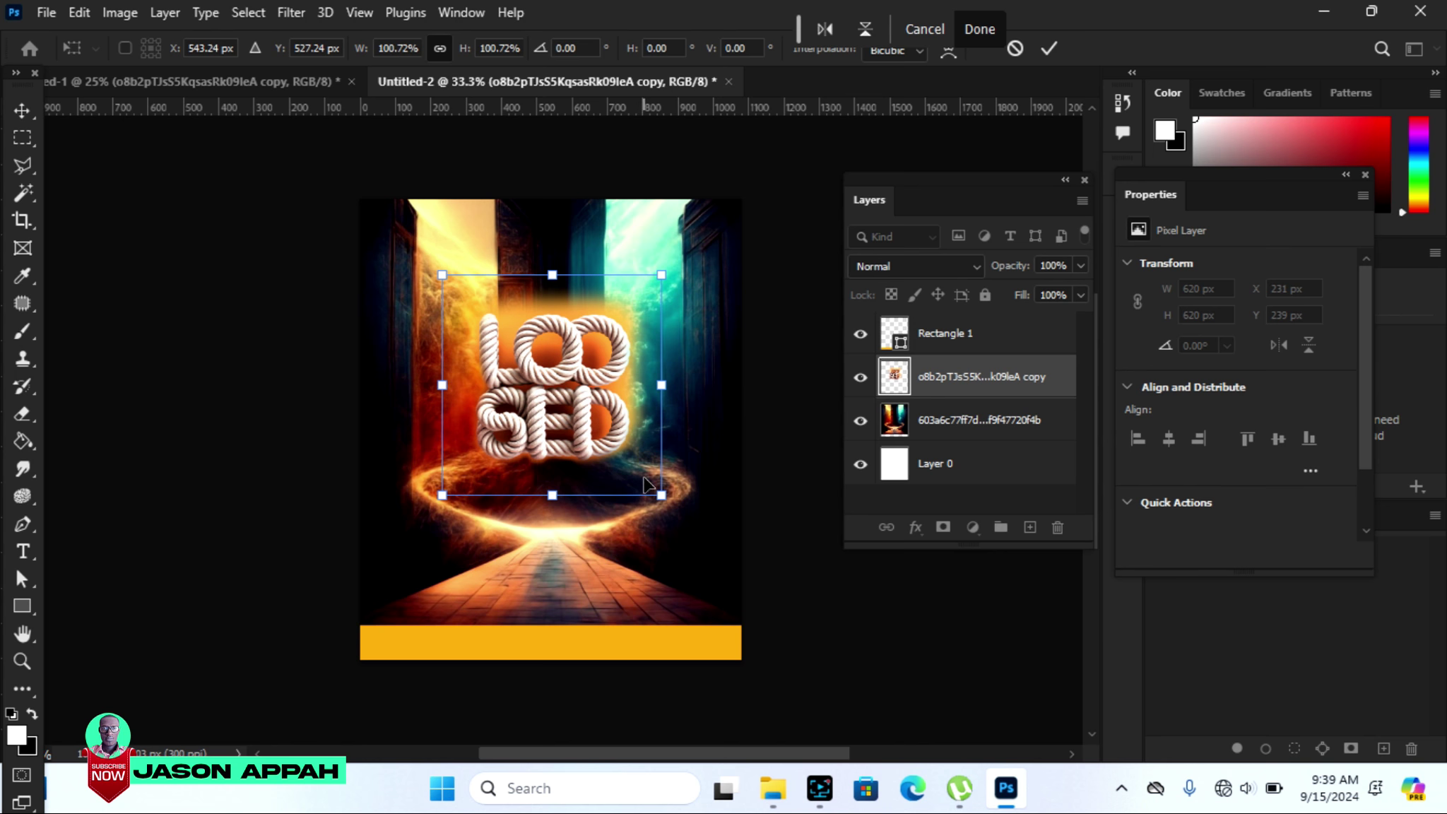
drag(660, 496, 672, 509)
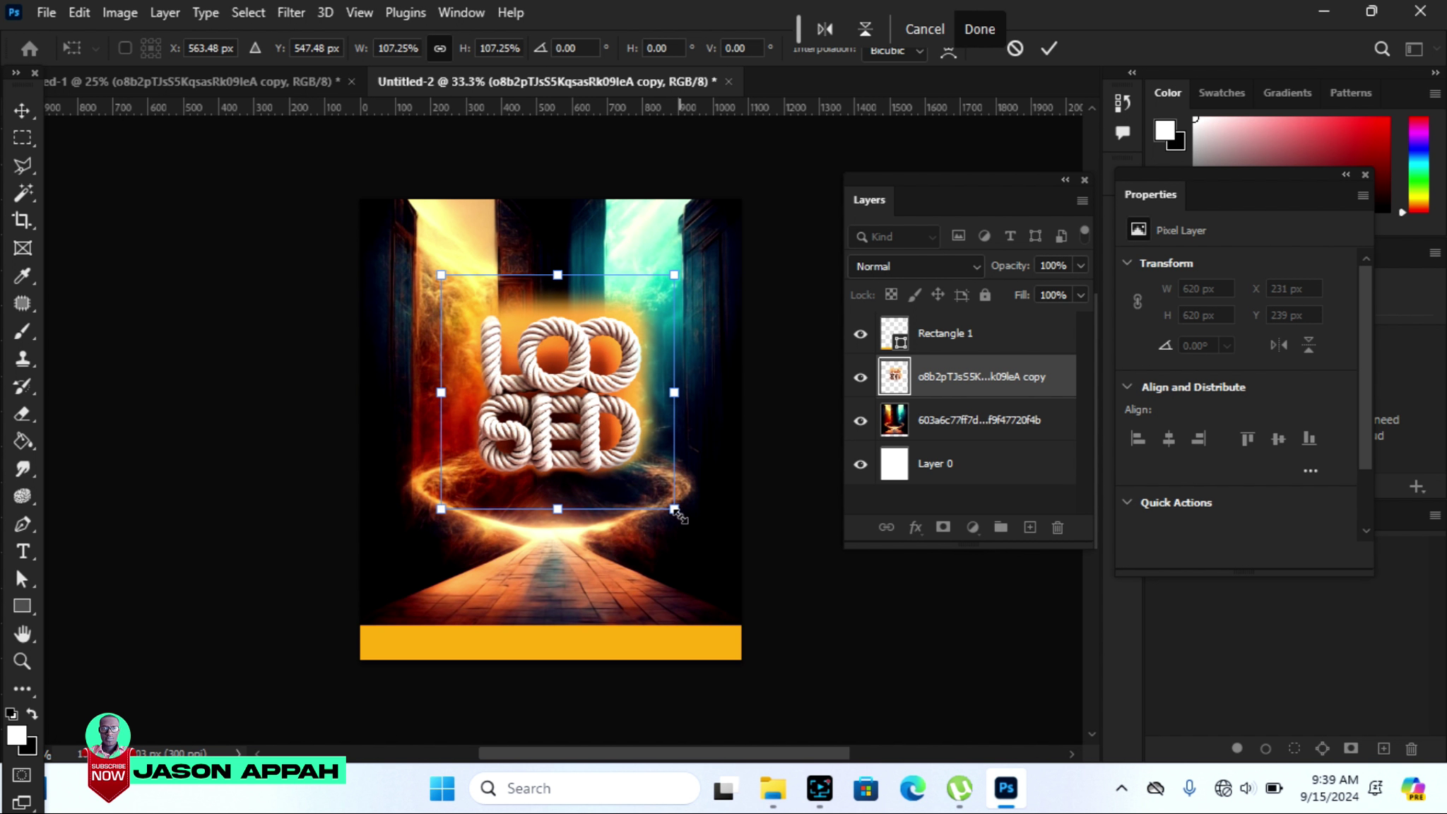
key(Up)
key(Up)
key(Up)
key(Up)
key(Up)
key(Left)
key(Left)
key(Left)
key(Left)
key(Up)
key(Up)
key(Up)
key(Up)
key(Up)
key(Up)
click(1050, 48)
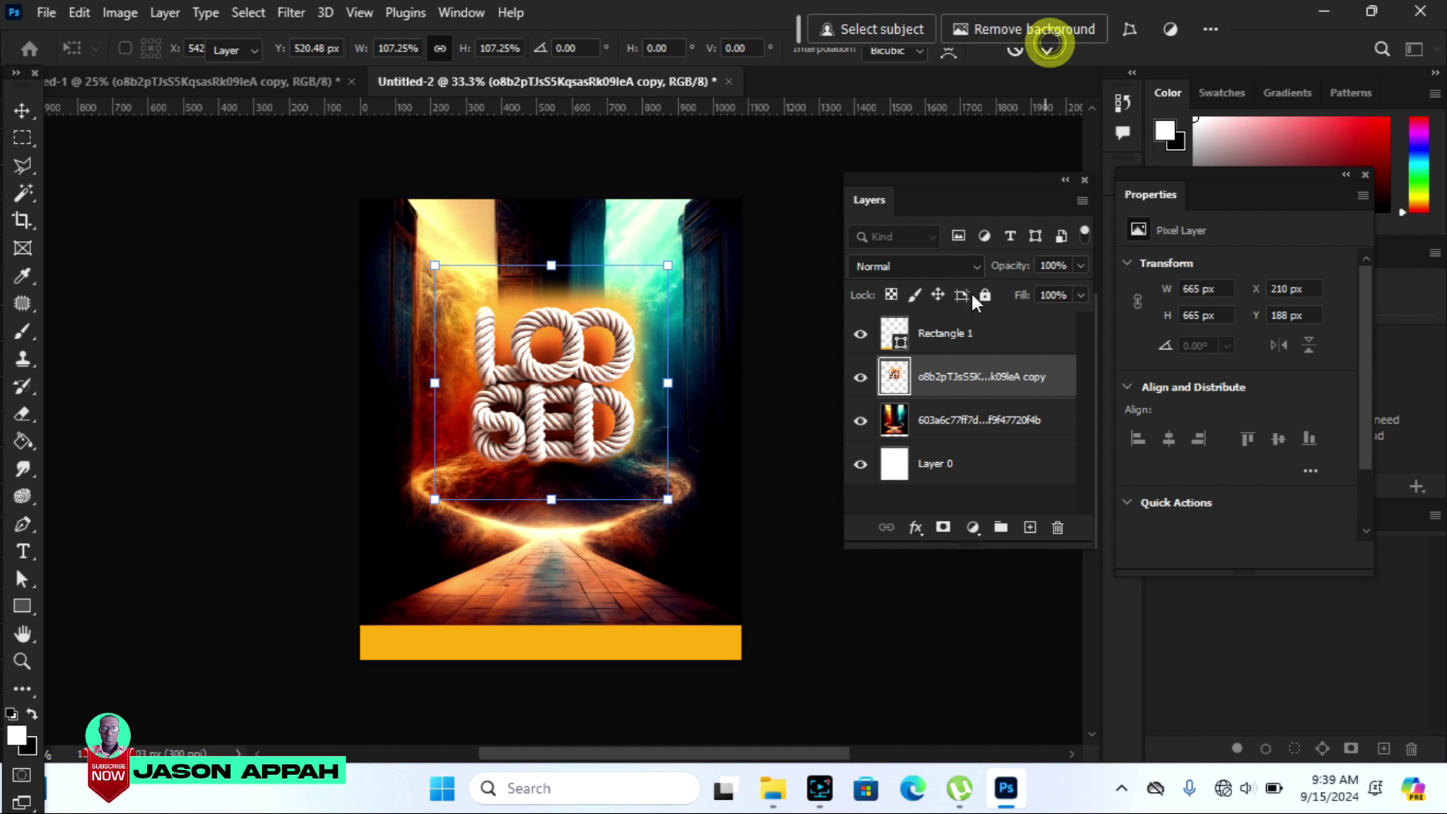
click(1029, 530)
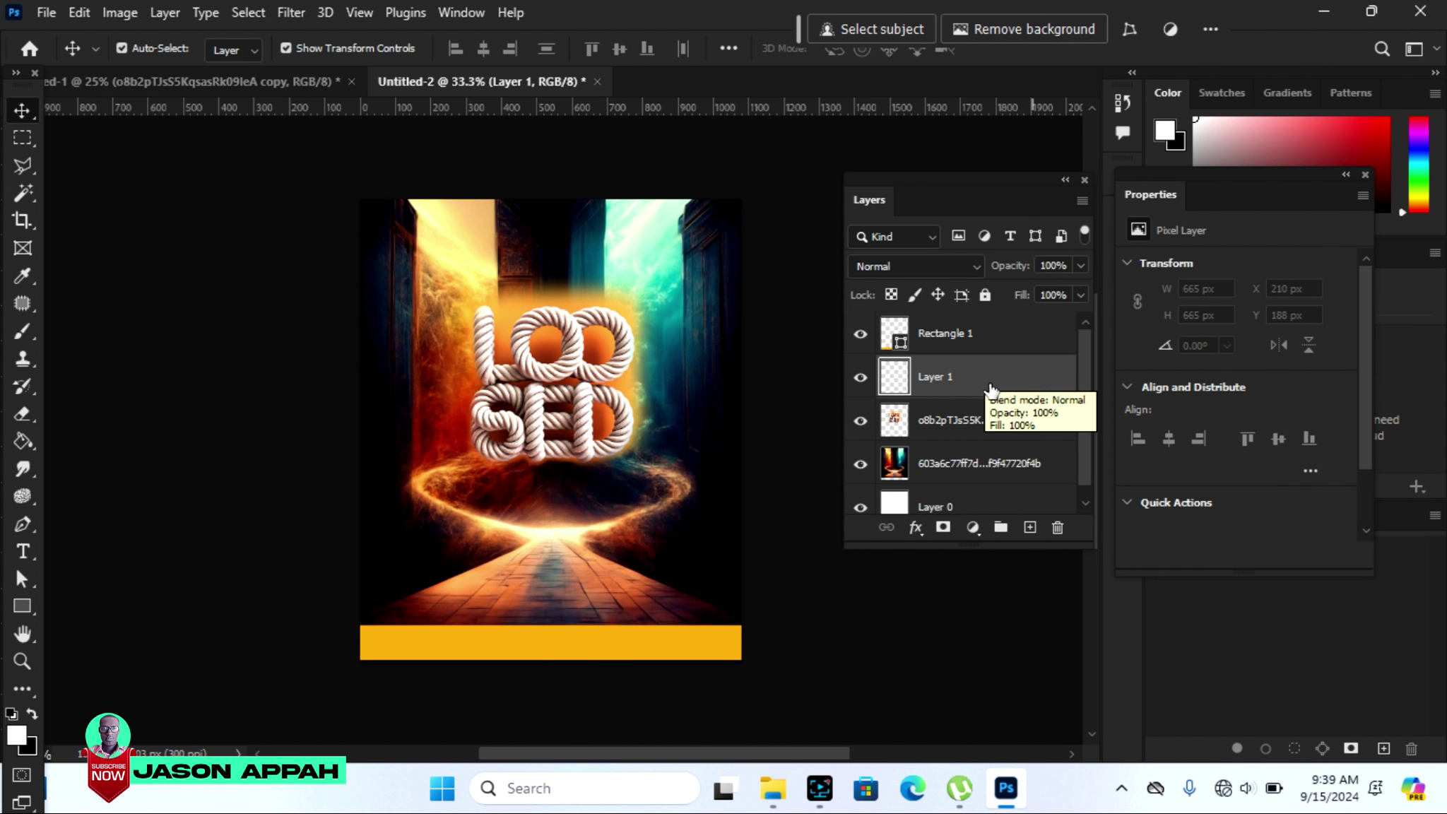
Move the new layer beneath the LOOSED title and set up a large soft brush in sampled orange.
drag(990, 387, 994, 444)
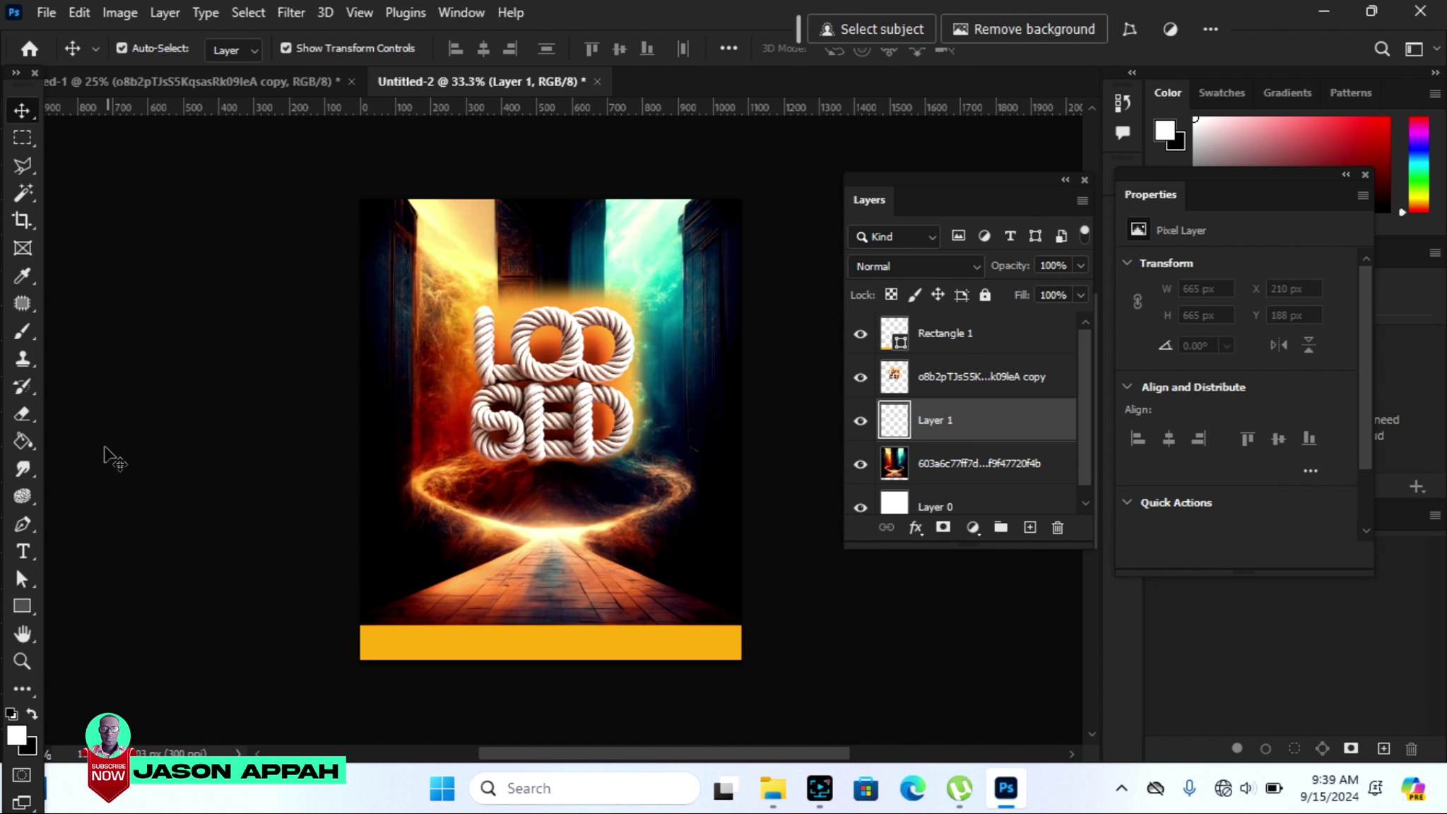
right_click(22, 331)
click(85, 353)
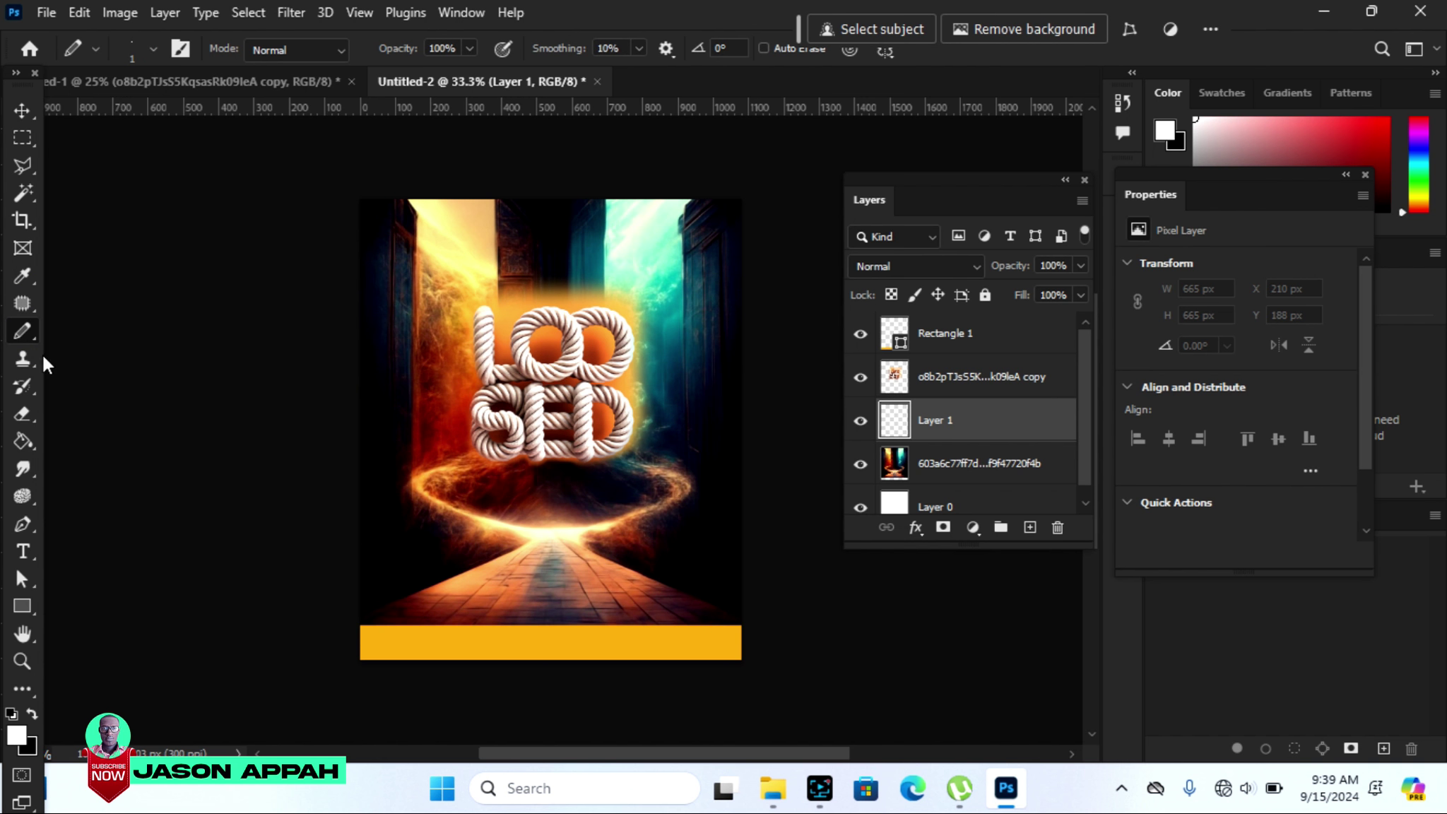
right_click(24, 335)
click(78, 329)
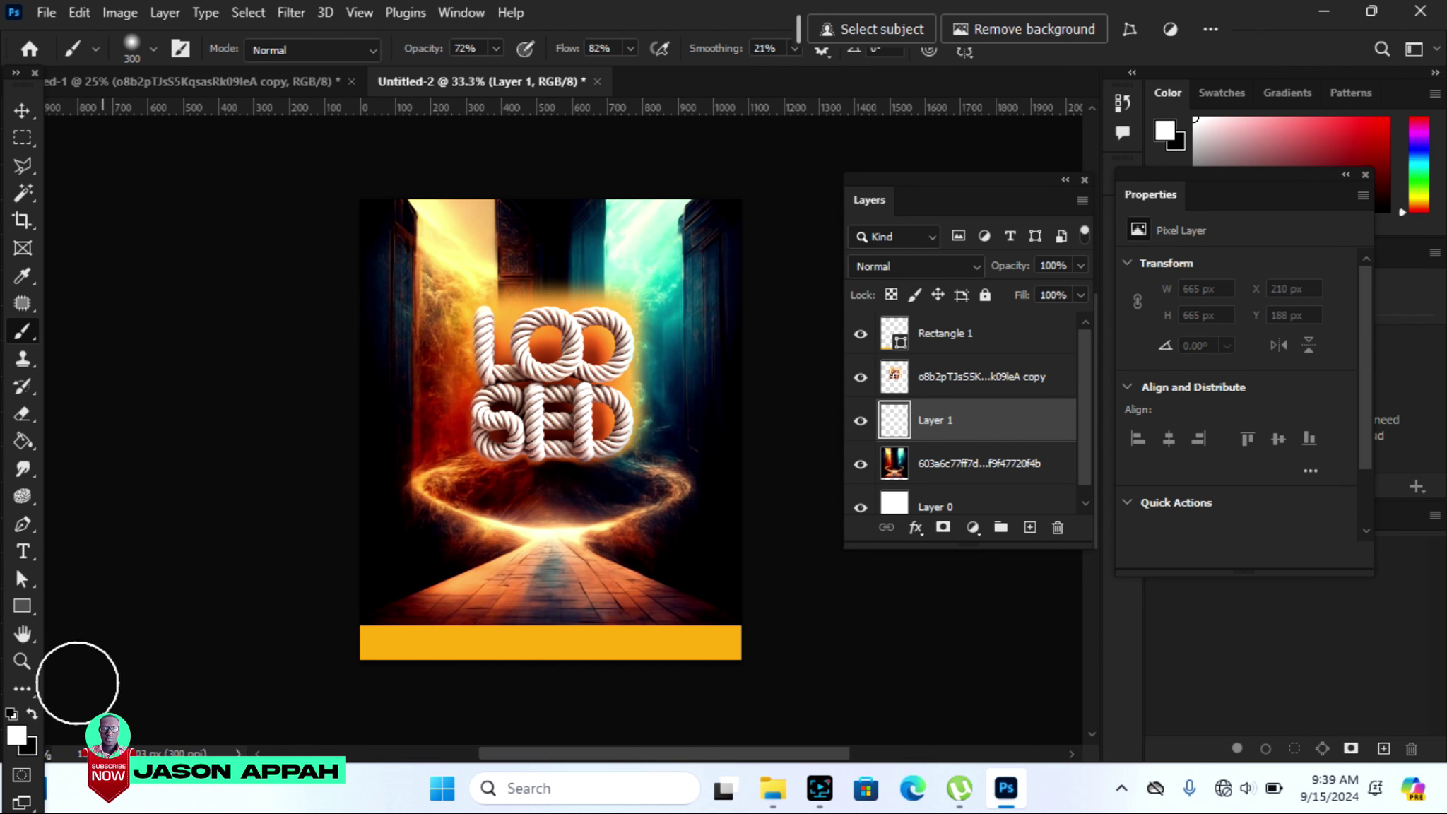
click(17, 734)
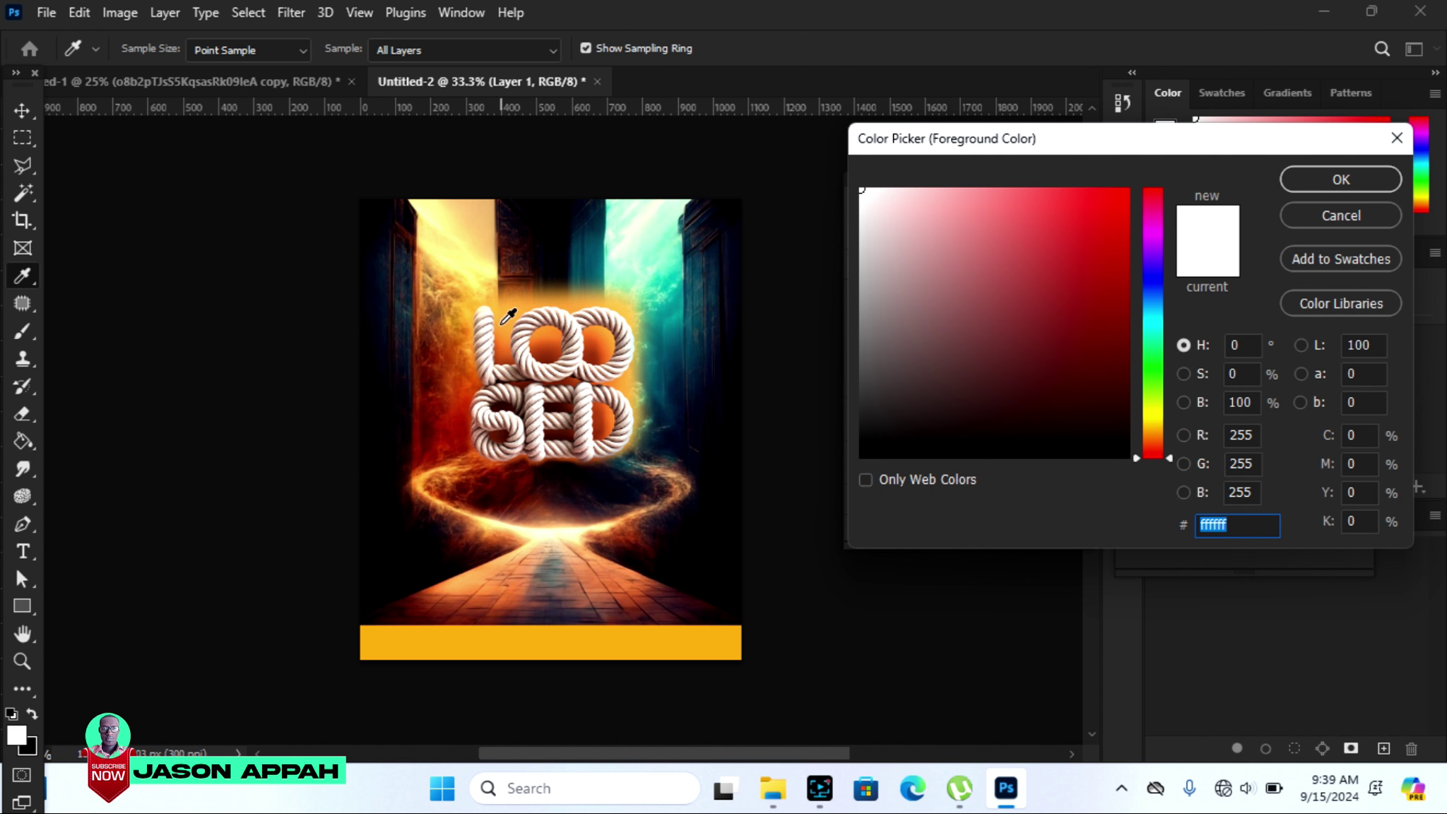
click(503, 323)
click(1342, 179)
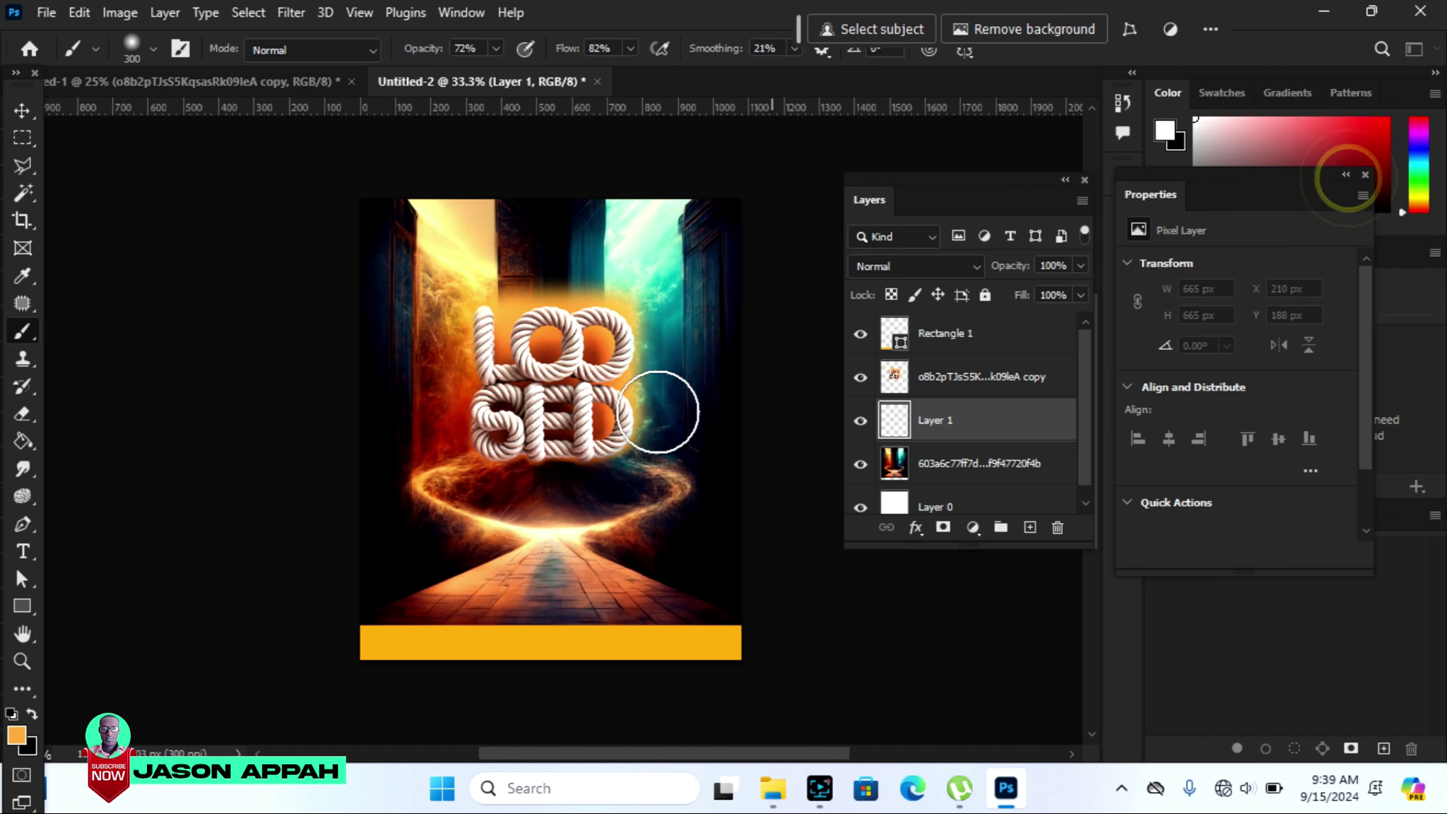
key(bracketright)
key(bracketright)
key(bracketright)
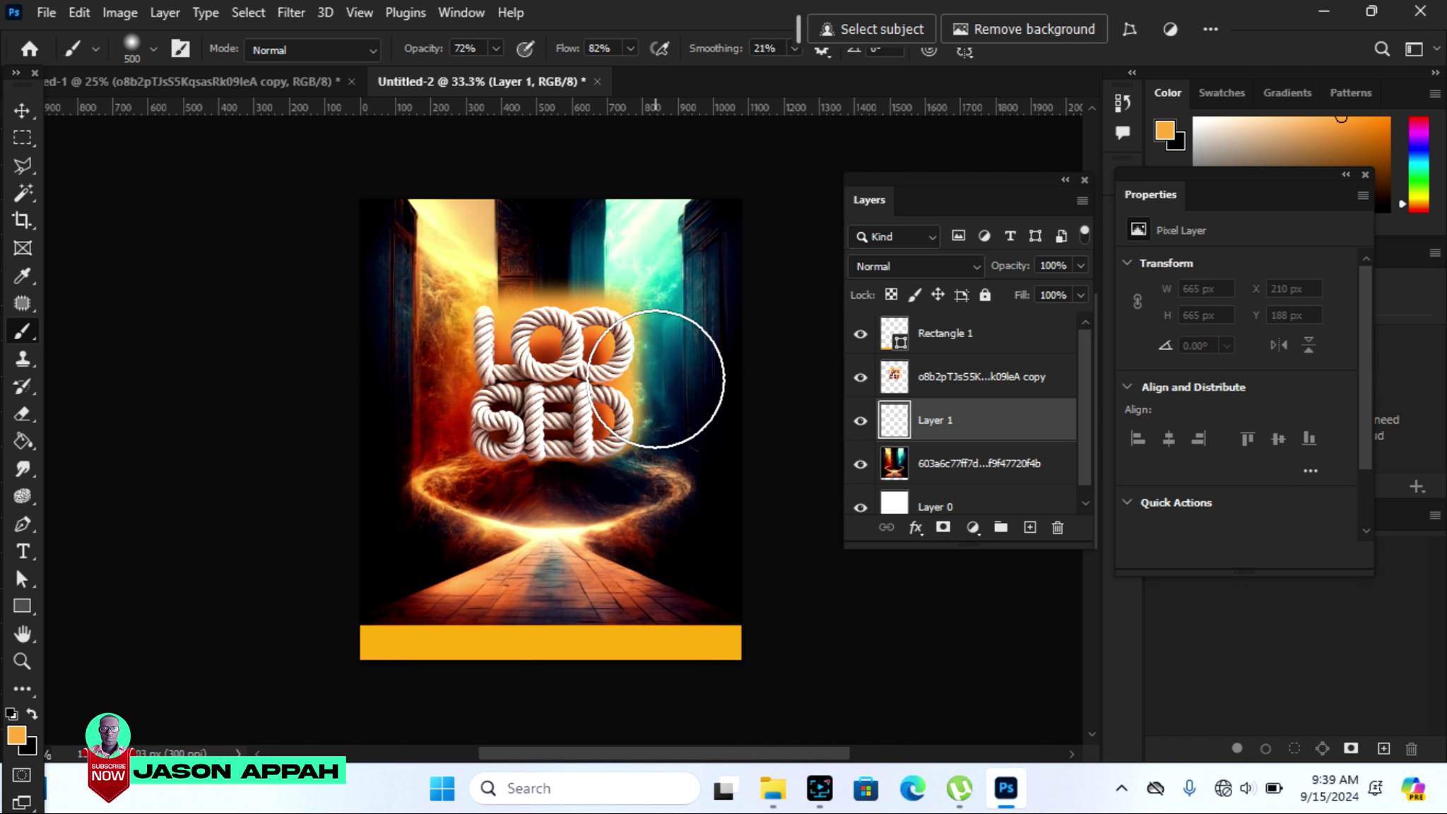
Paint soft orange glow strokes around the title and across the scene.
drag(652, 379, 541, 321)
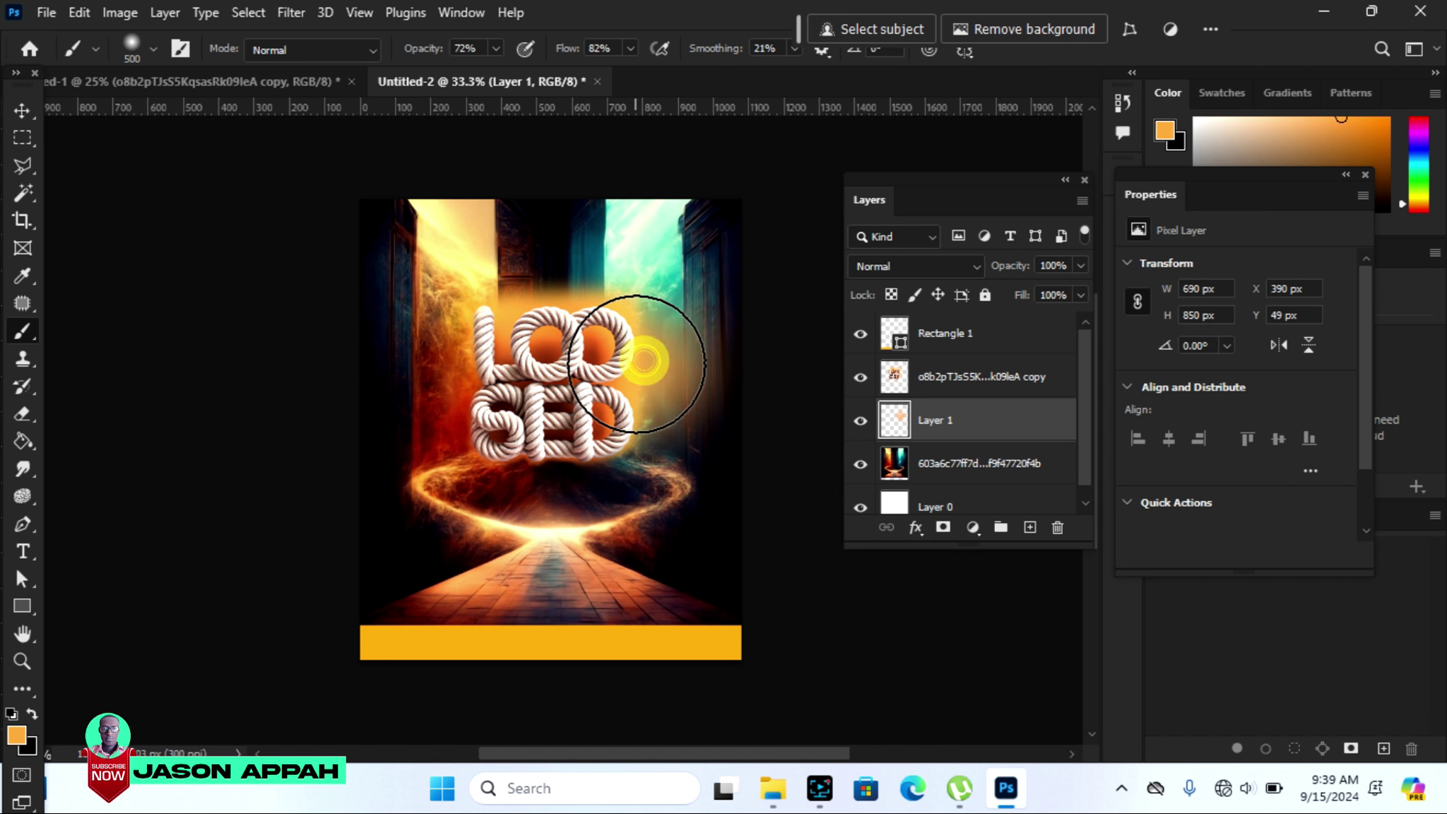
drag(501, 323, 420, 356)
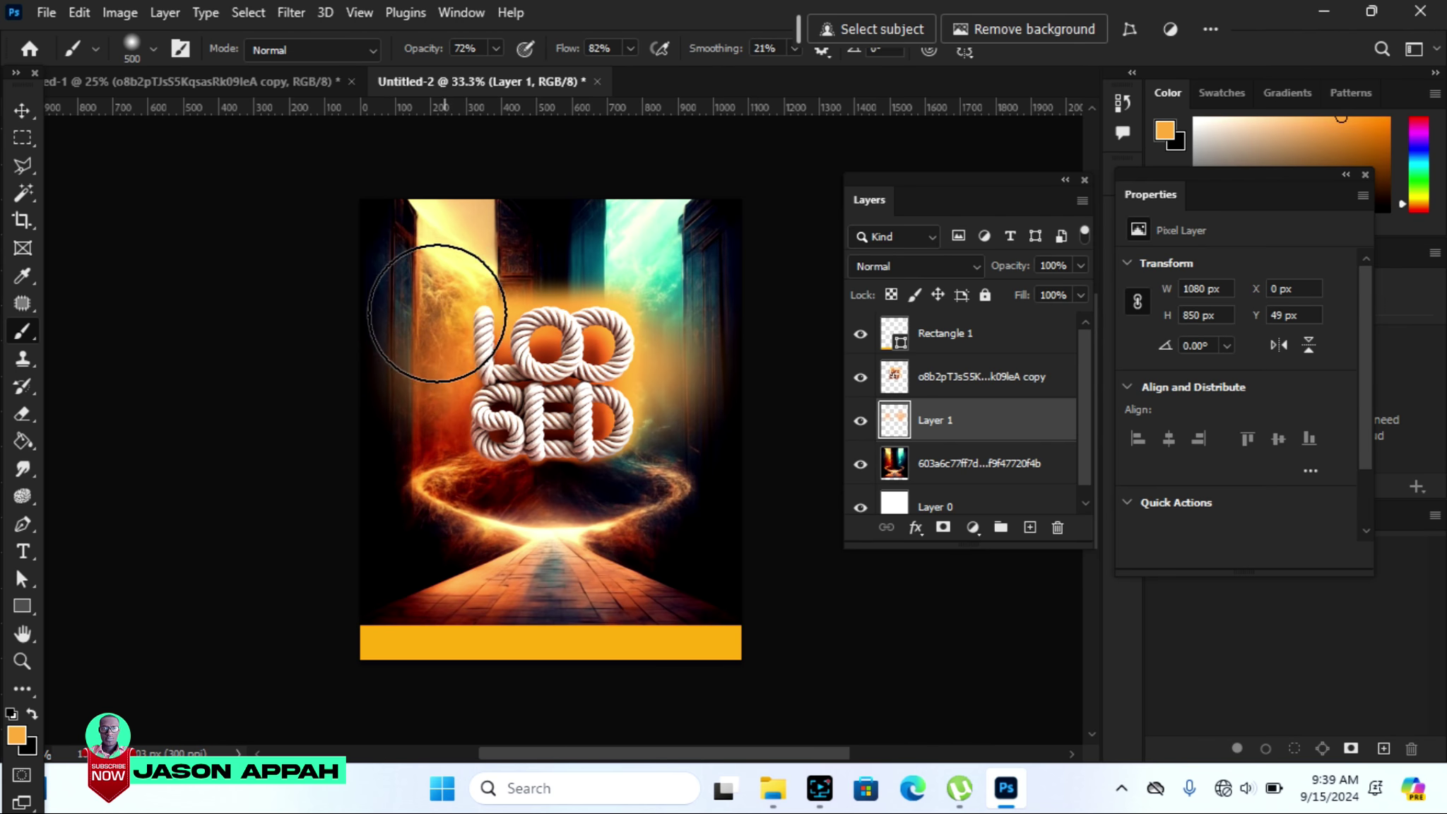
drag(414, 301, 404, 303)
key(bracketleft)
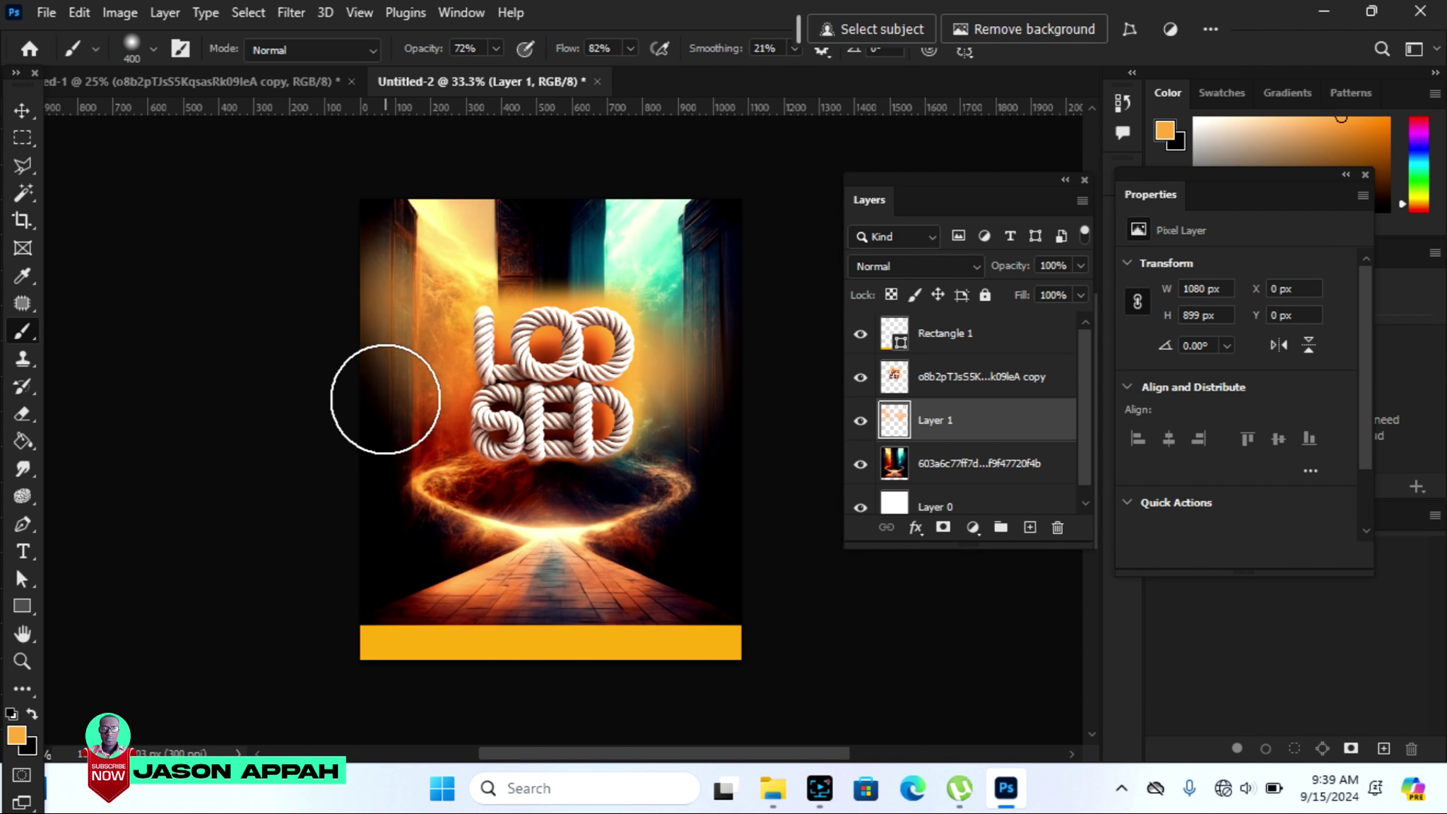
key(bracketright)
key(bracketright)
drag(388, 420, 533, 404)
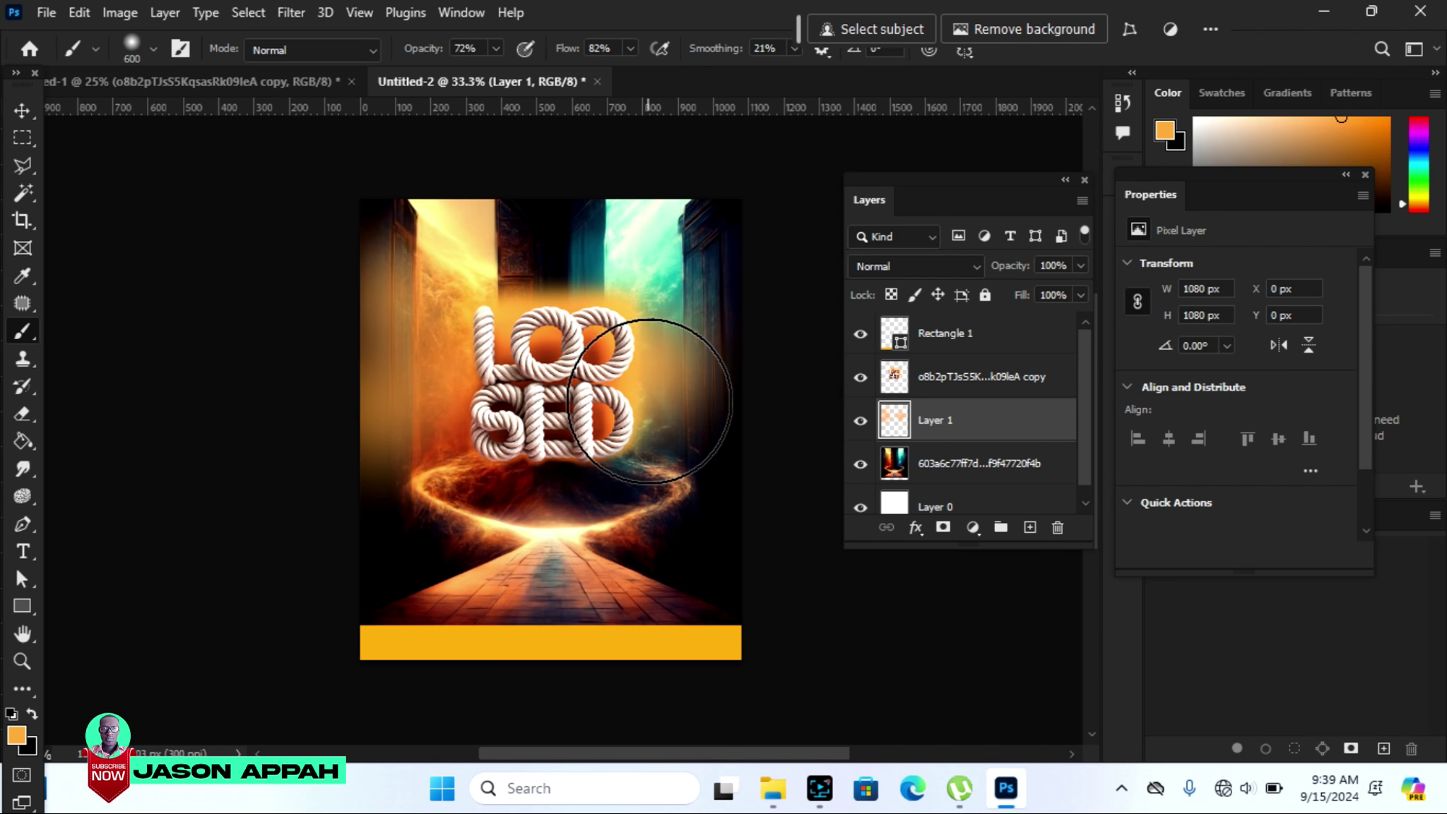
drag(648, 400, 633, 381)
key(ctrl+z)
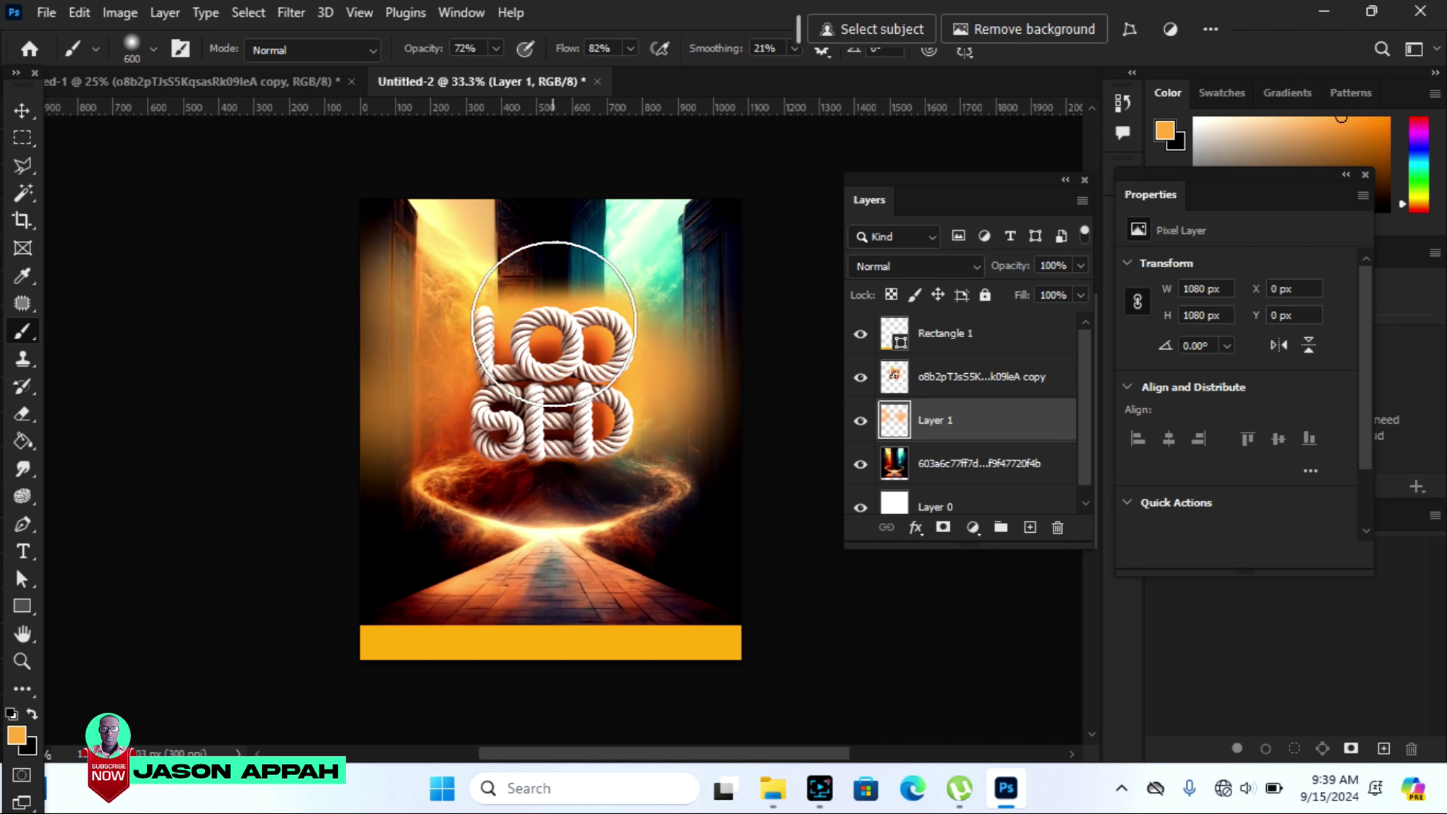
drag(551, 325, 719, 436)
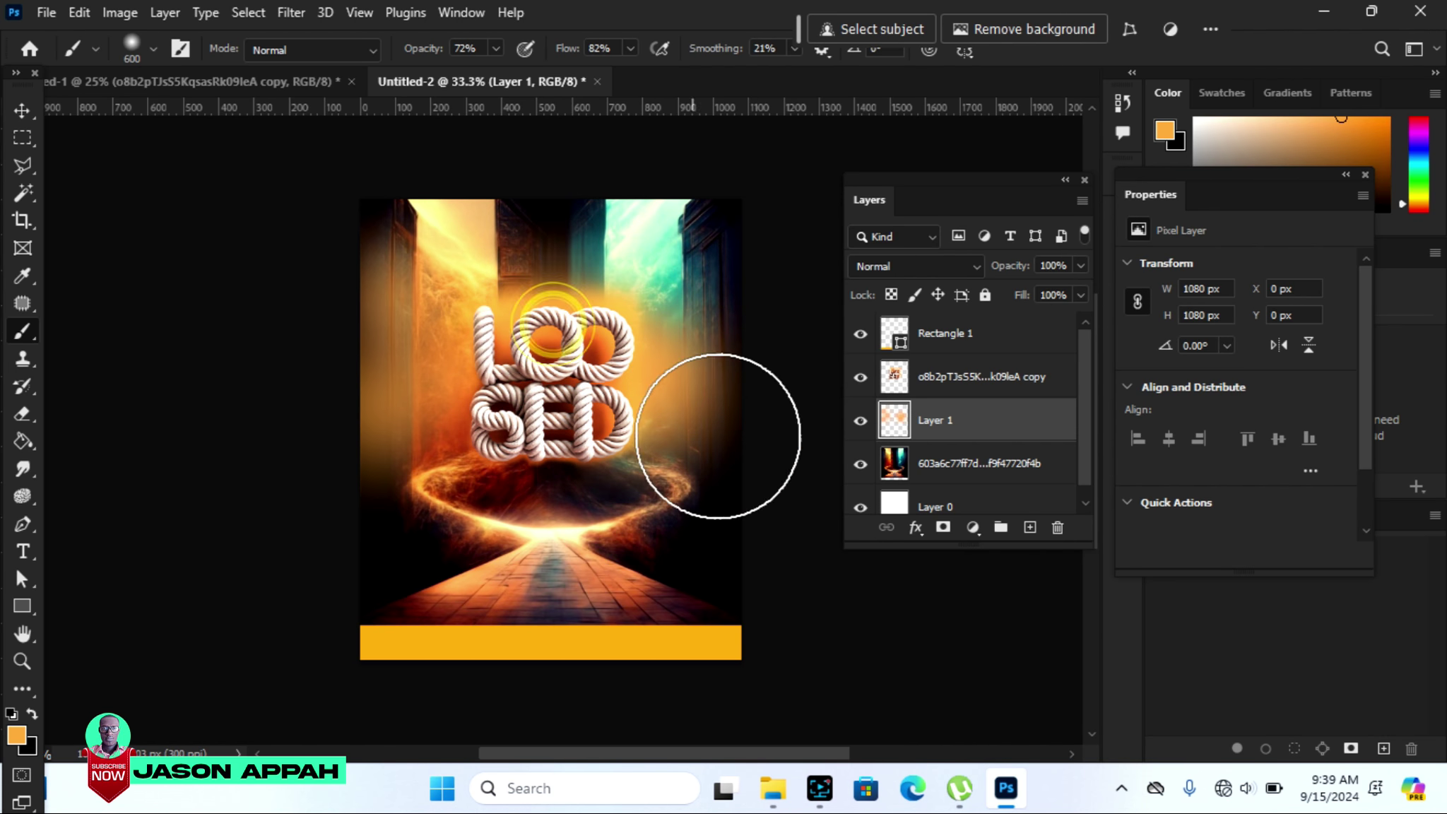
click(23, 110)
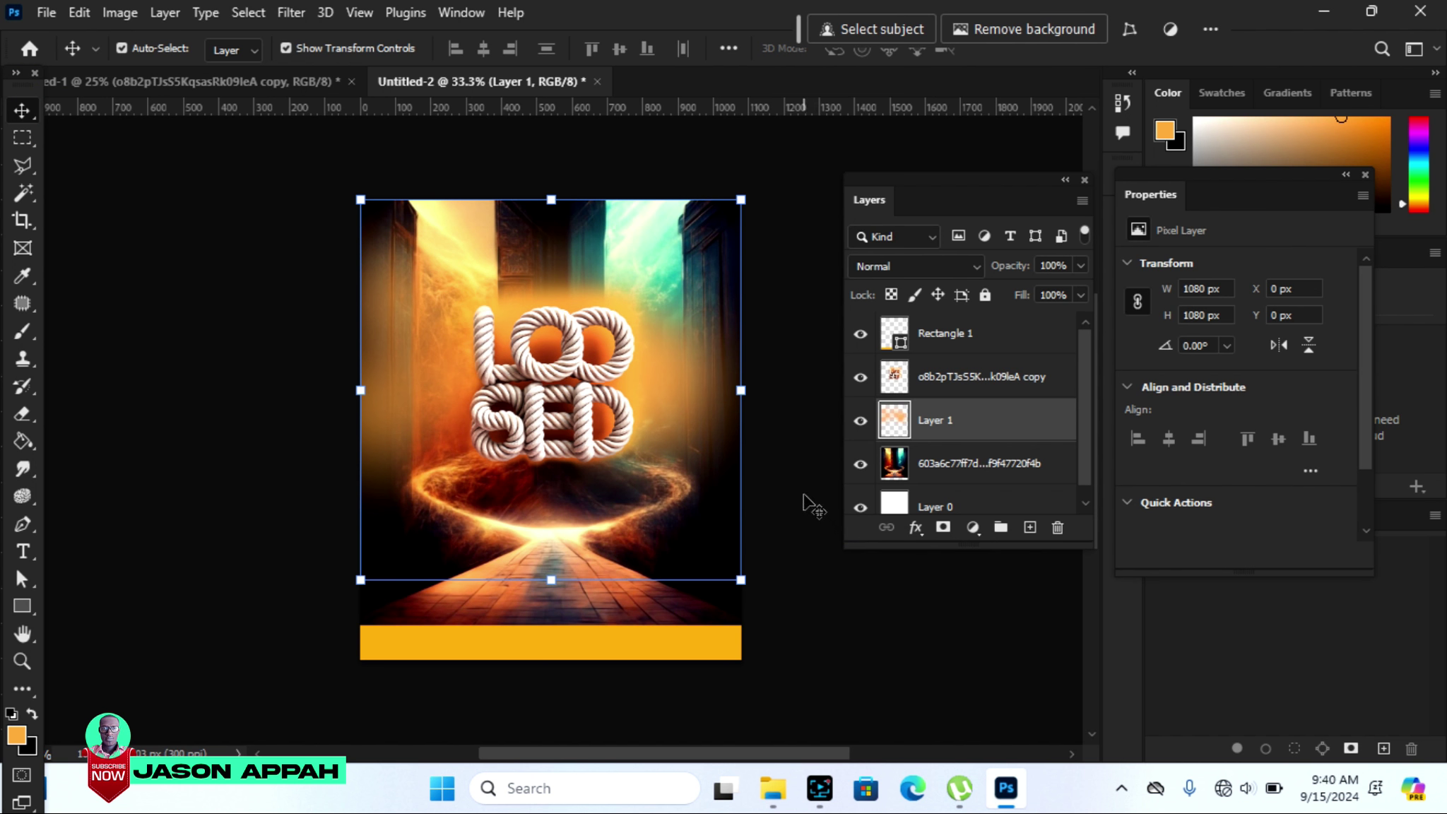
click(21, 660)
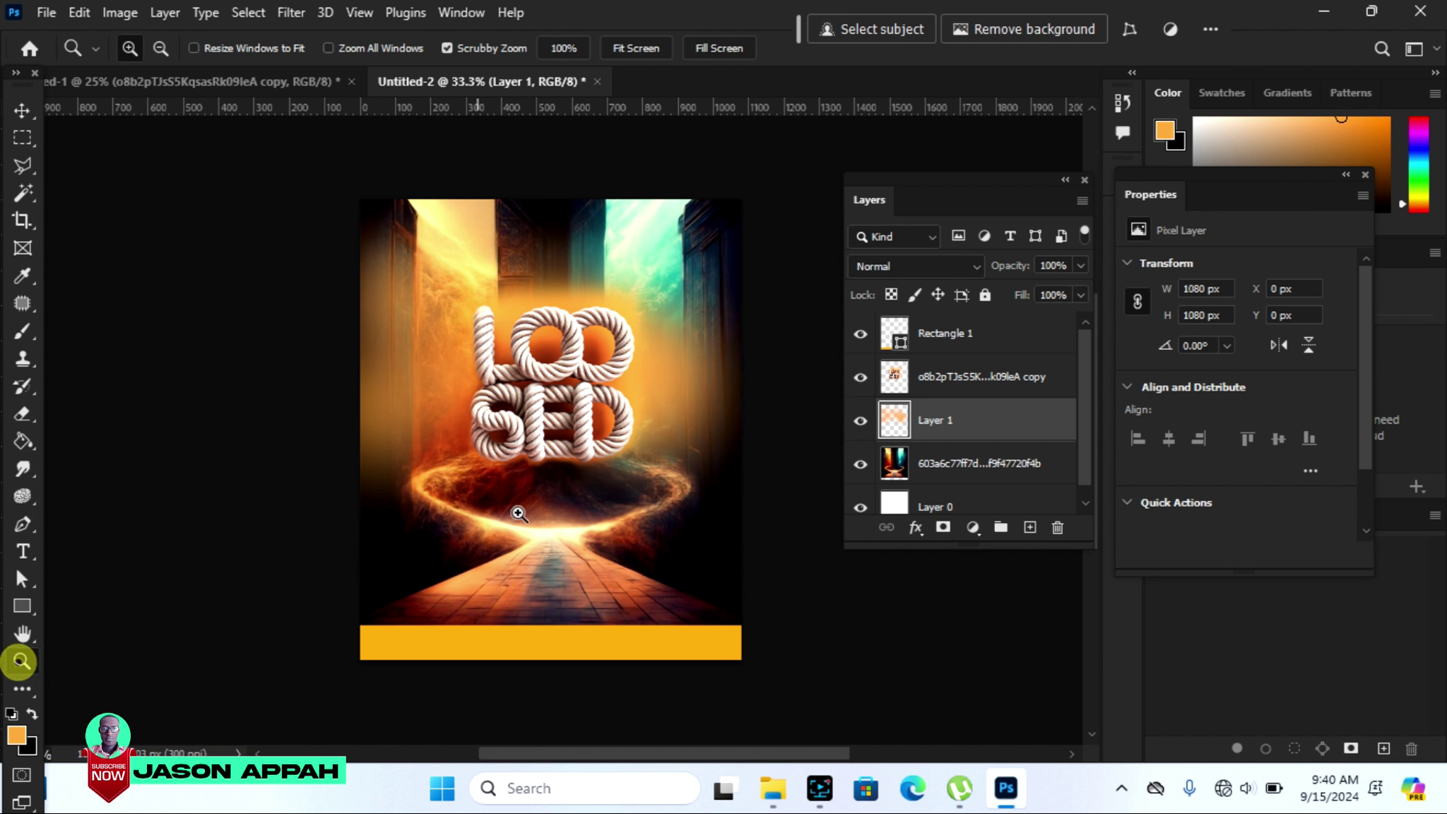
Draw a roughly 364 by 63 px orange bar just below the LOOSED title and nudge it up.
click(529, 369)
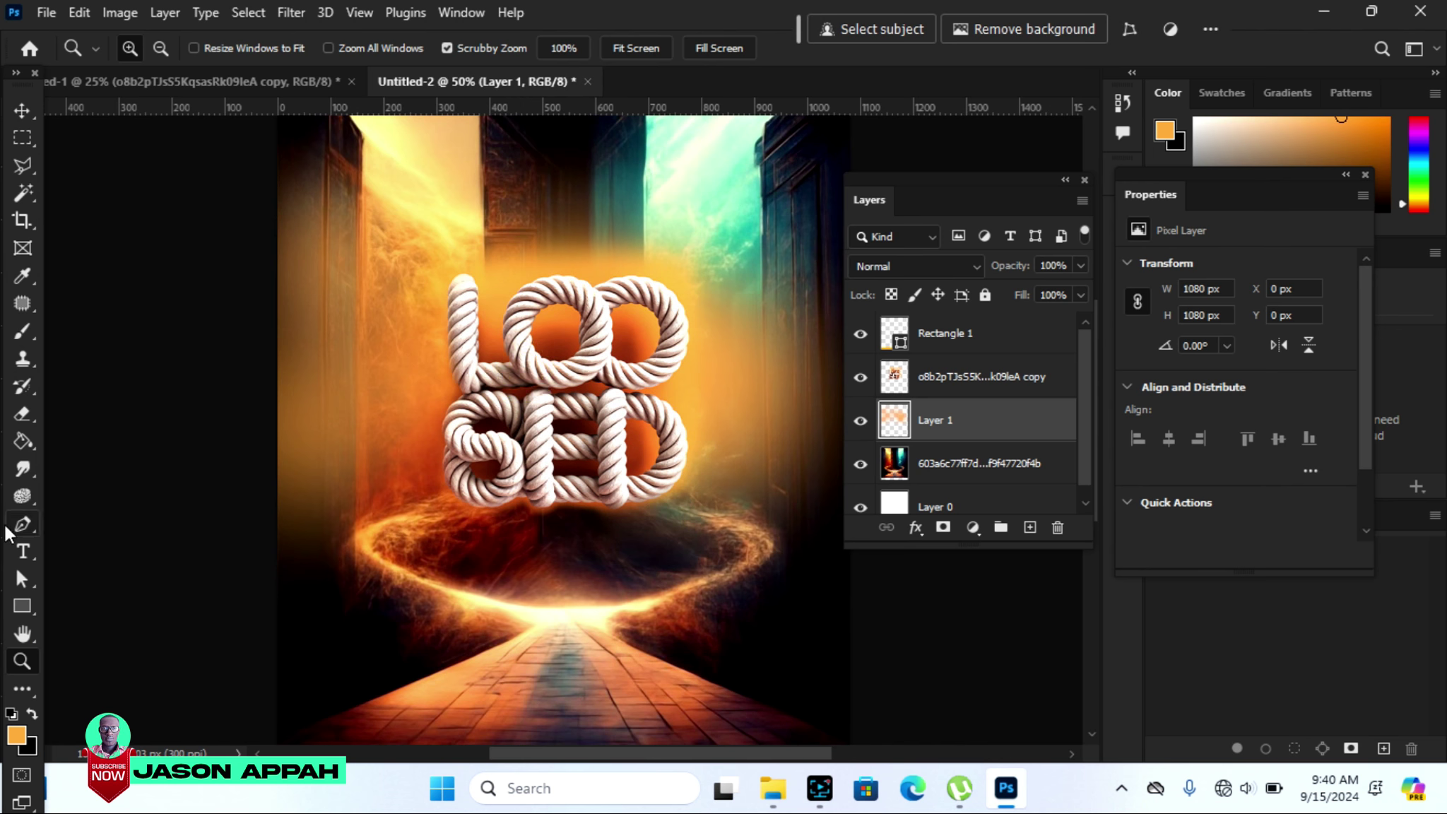
click(26, 605)
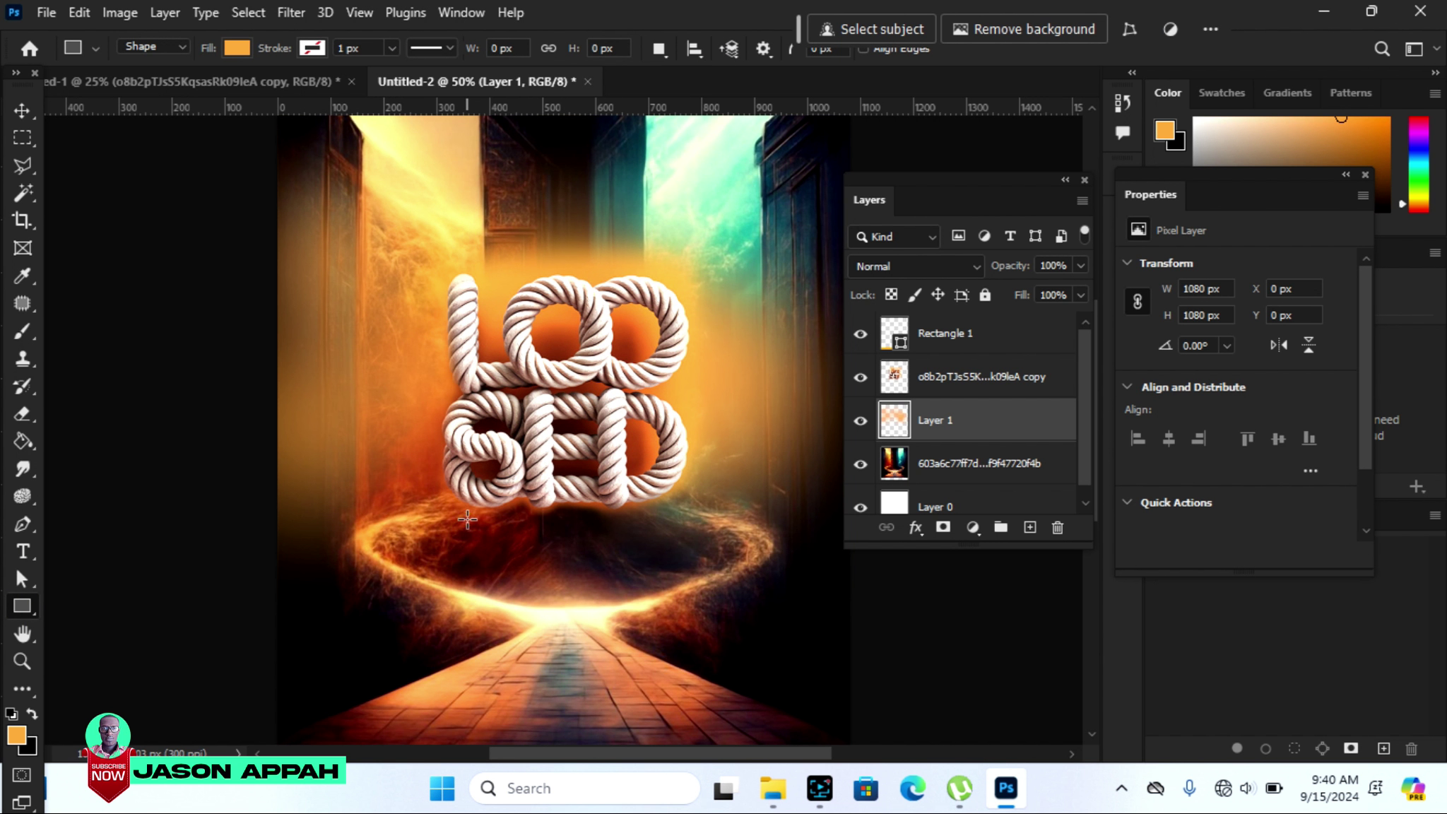
drag(467, 519, 647, 553)
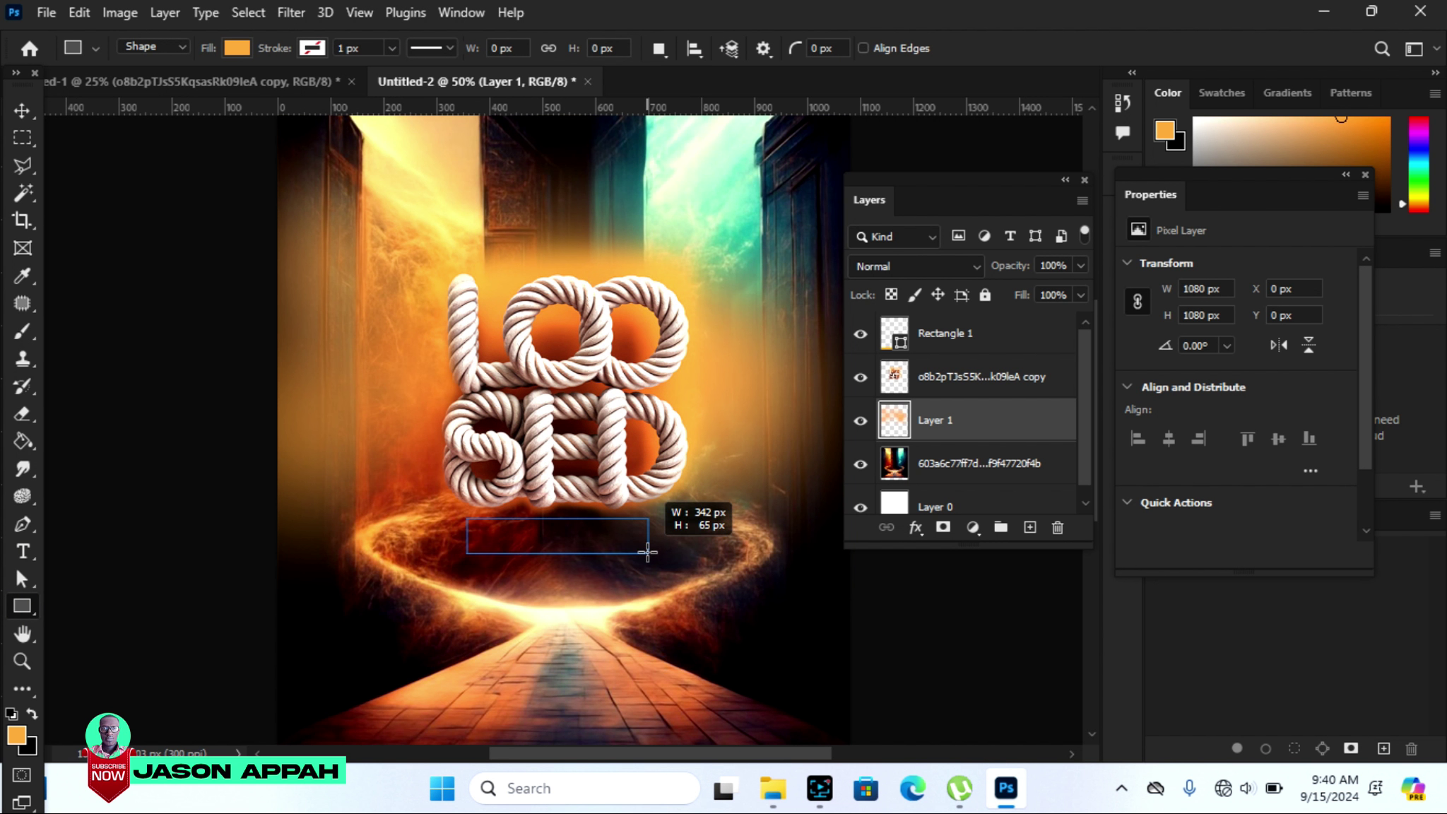
drag(647, 553, 660, 551)
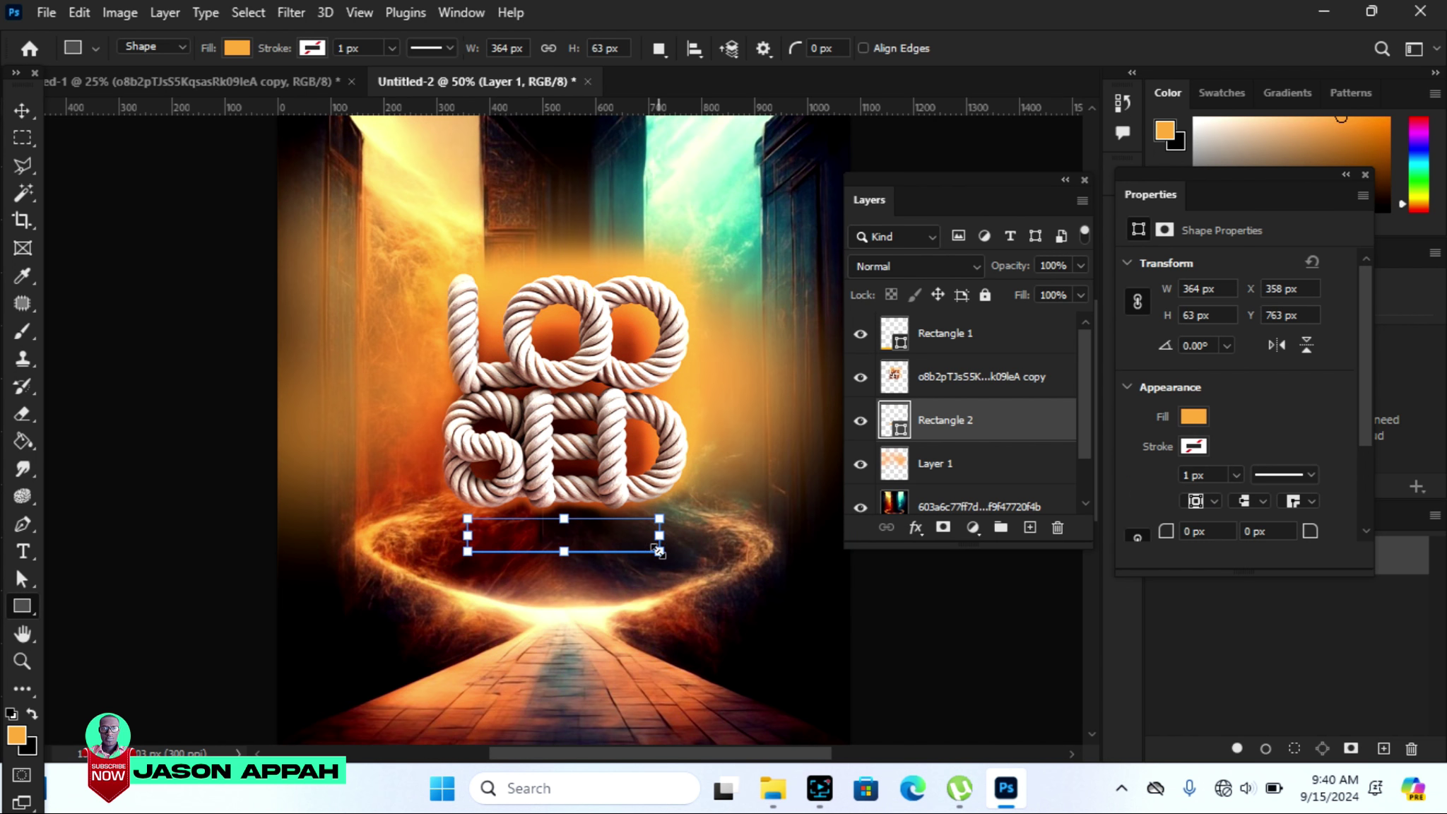
double_click(901, 428)
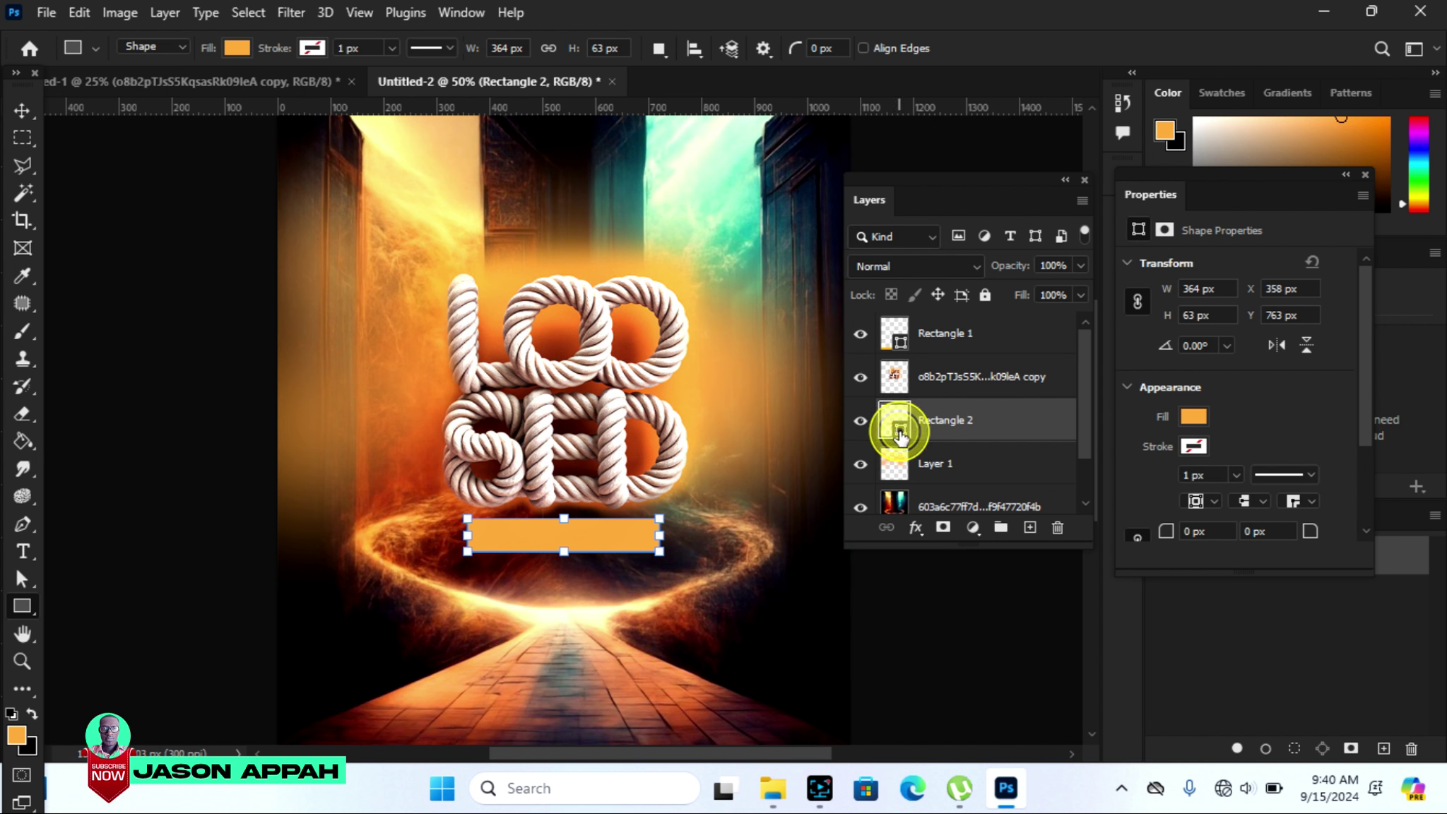
click(1083, 200)
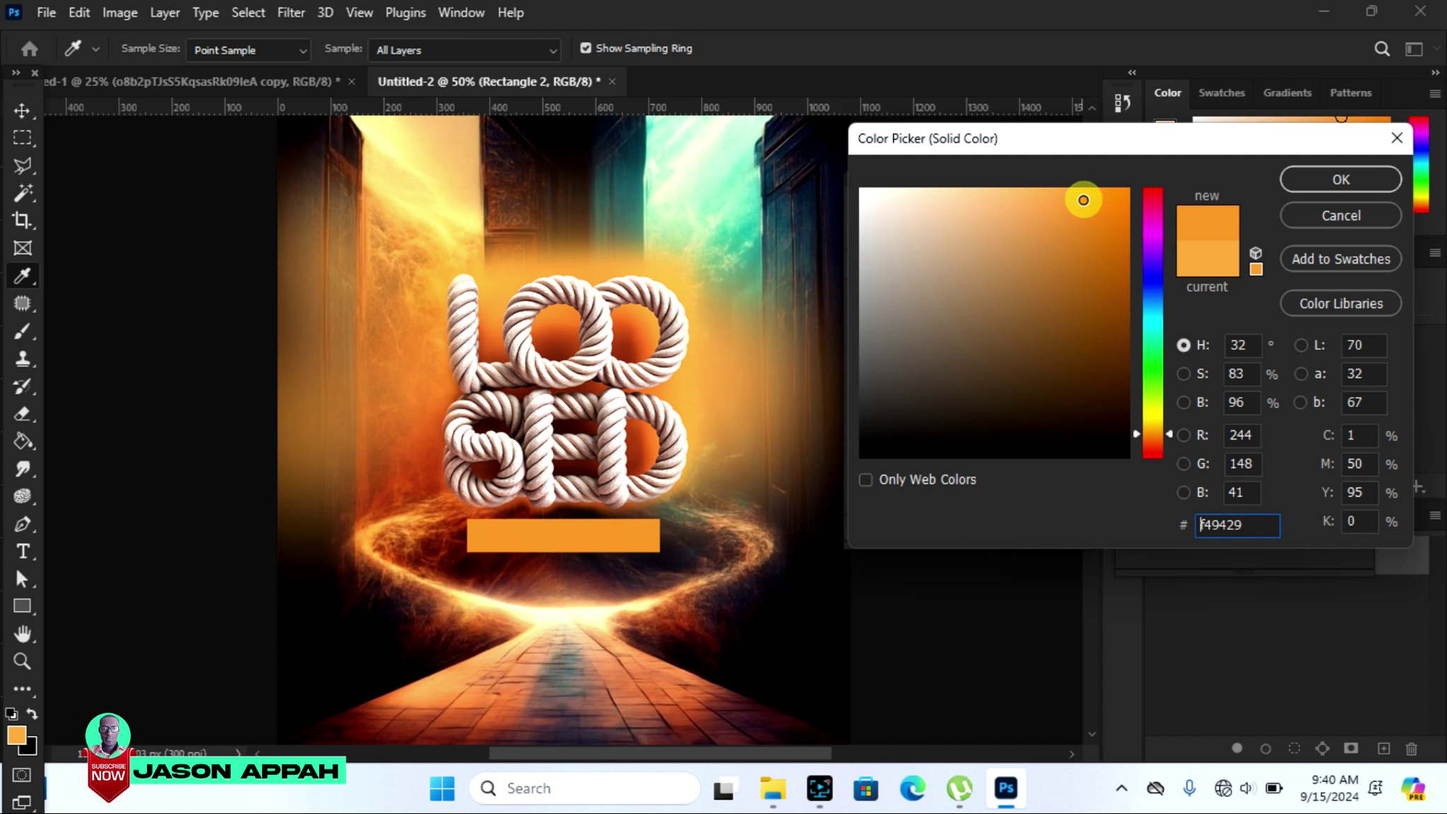
drag(1083, 200, 1066, 190)
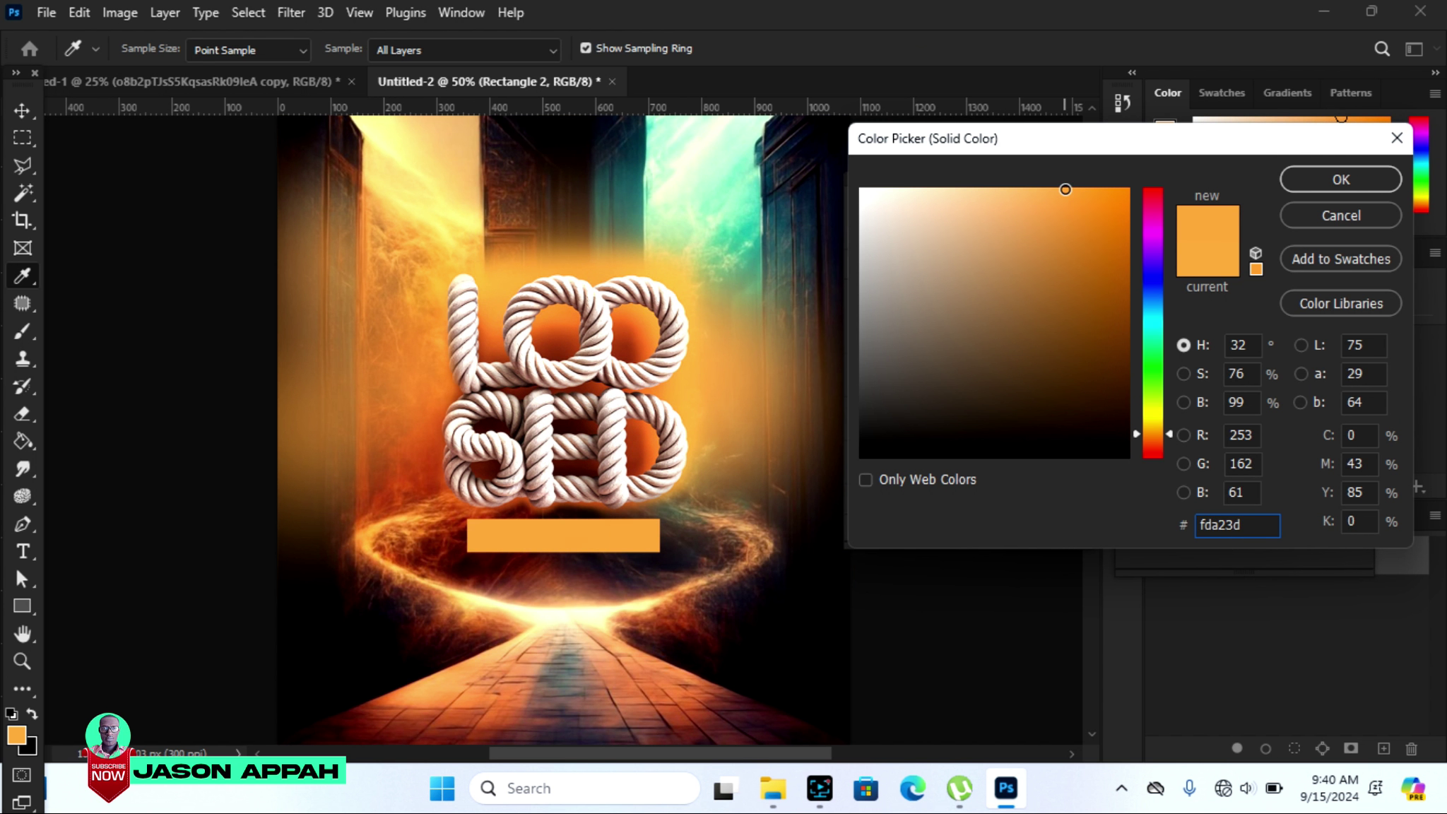
click(1329, 180)
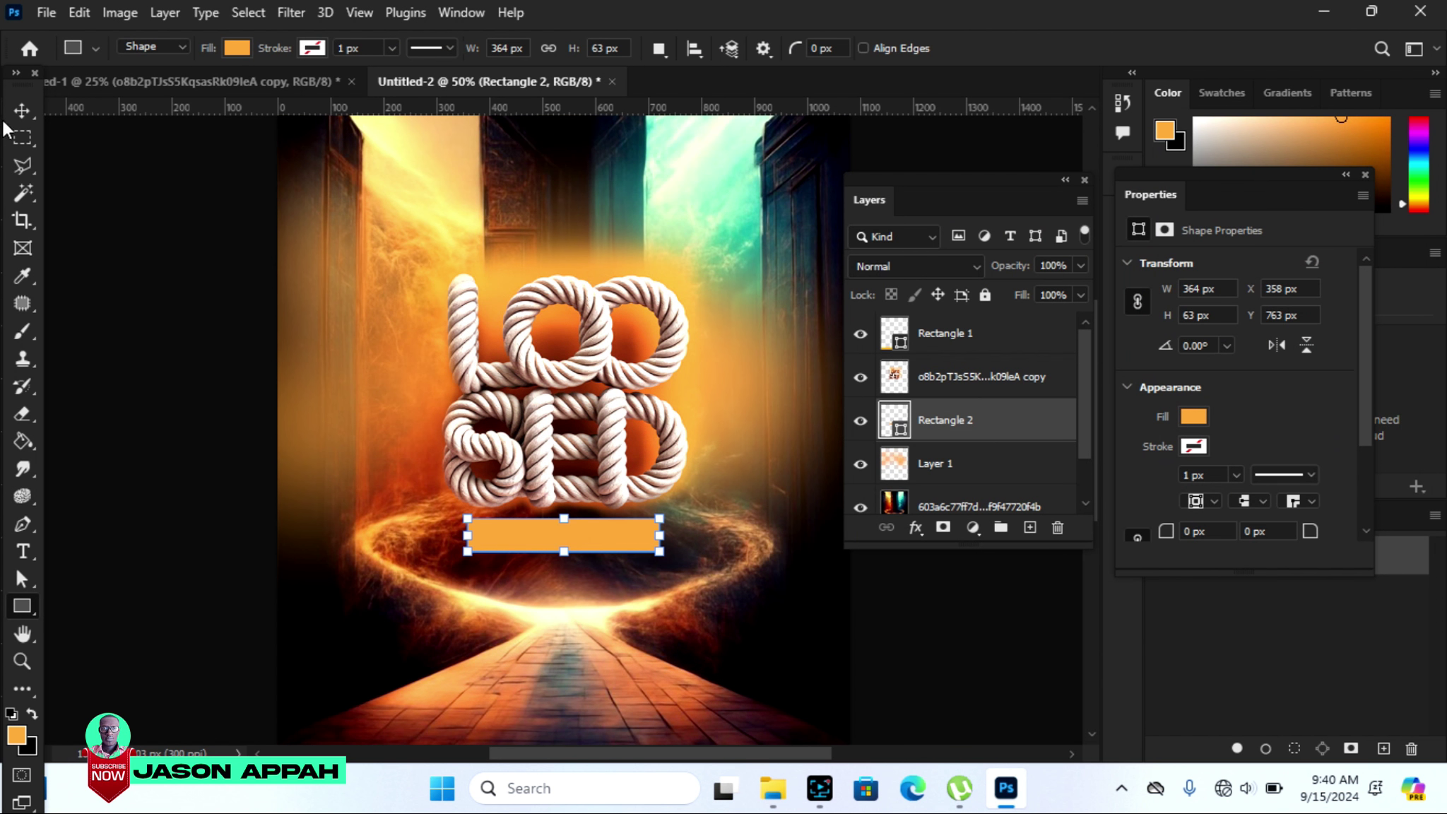
click(23, 111)
key(Up)
key(Up)
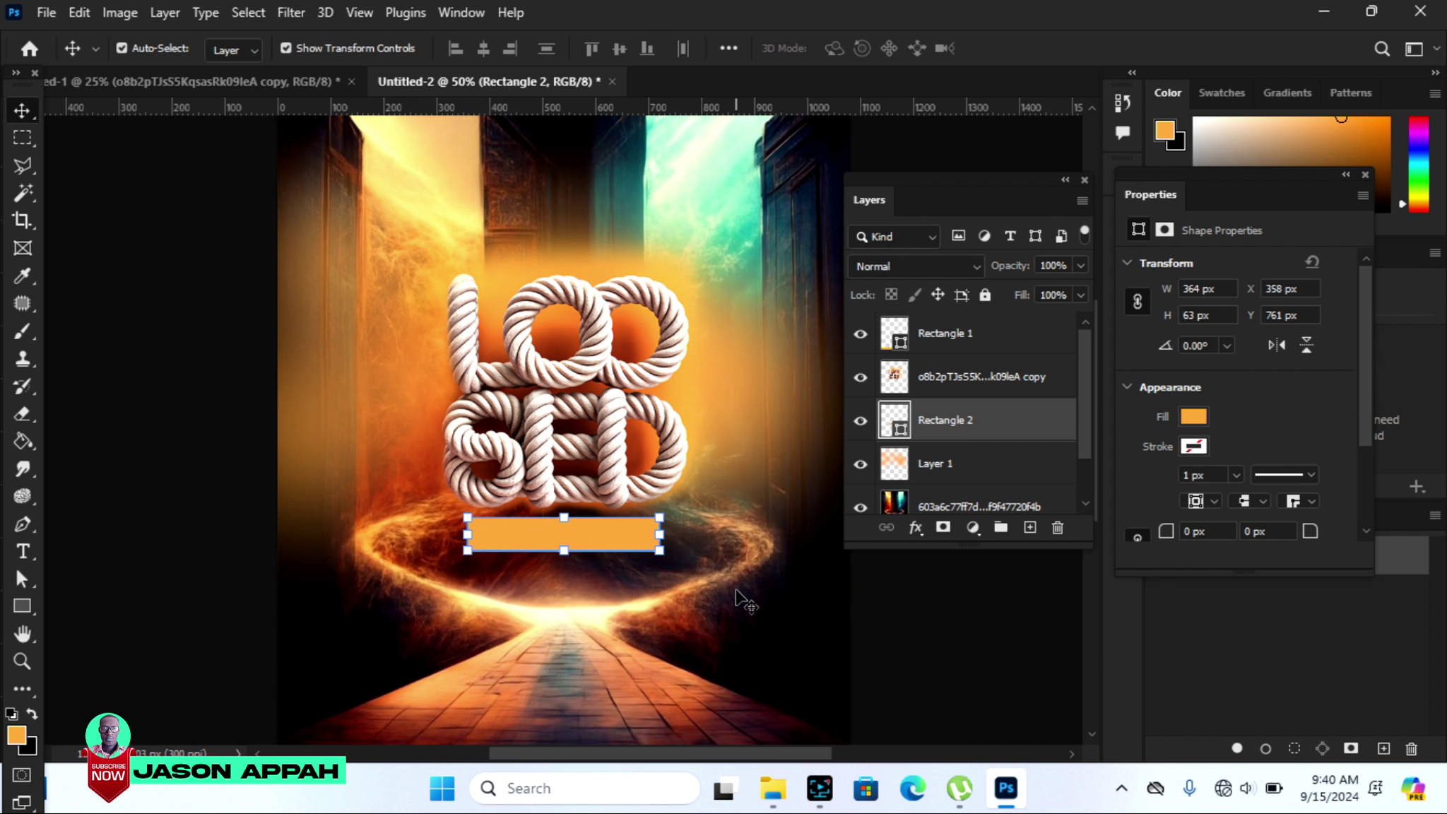
Bring the MISSIONARY CENTRE text from Untitled-1 onto the orange bar, enlarge it and nudge it left.
click(629, 459)
click(622, 546)
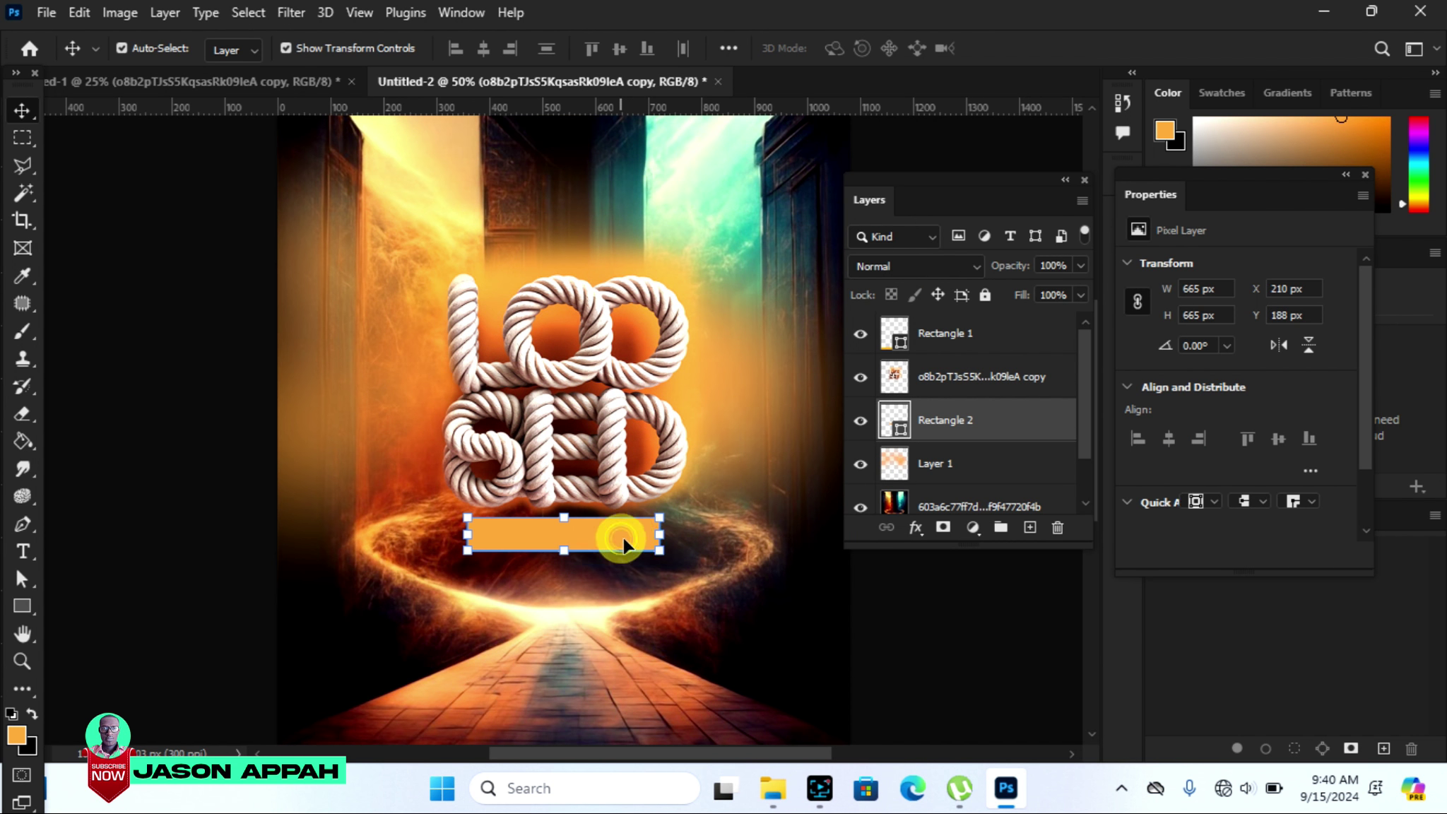
click(216, 81)
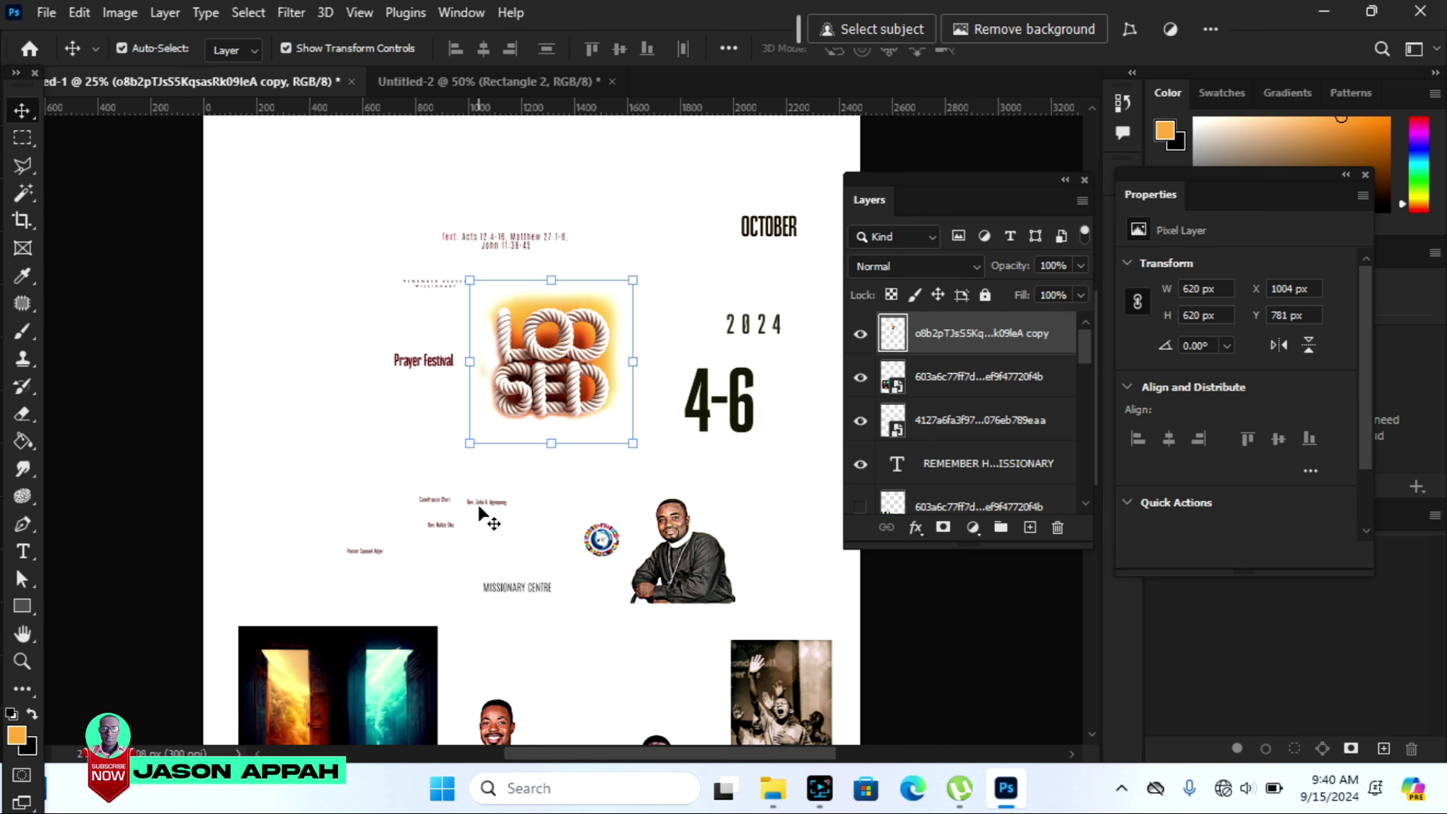
drag(527, 590, 498, 543)
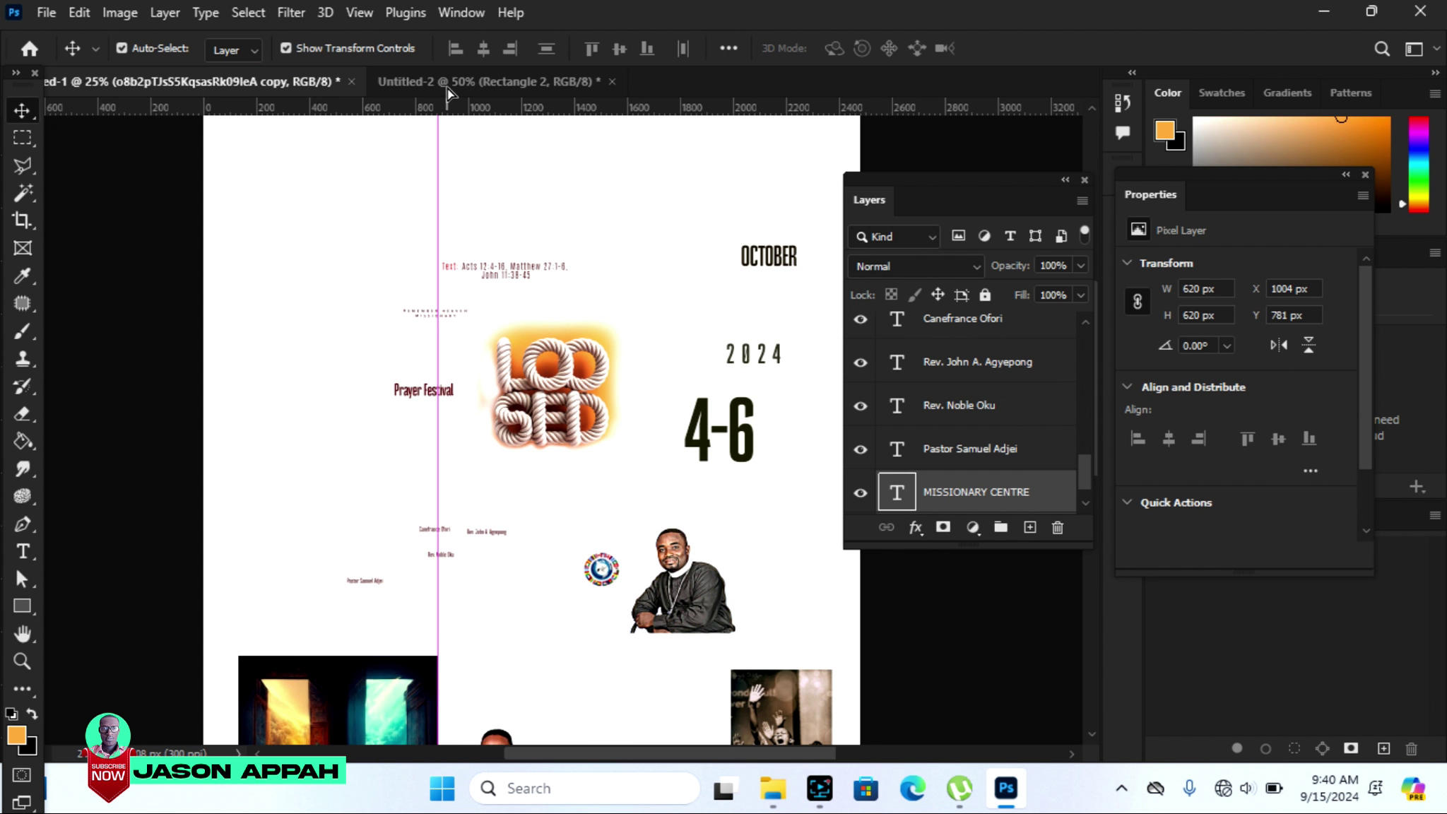
drag(413, 215, 560, 325)
drag(590, 527, 589, 529)
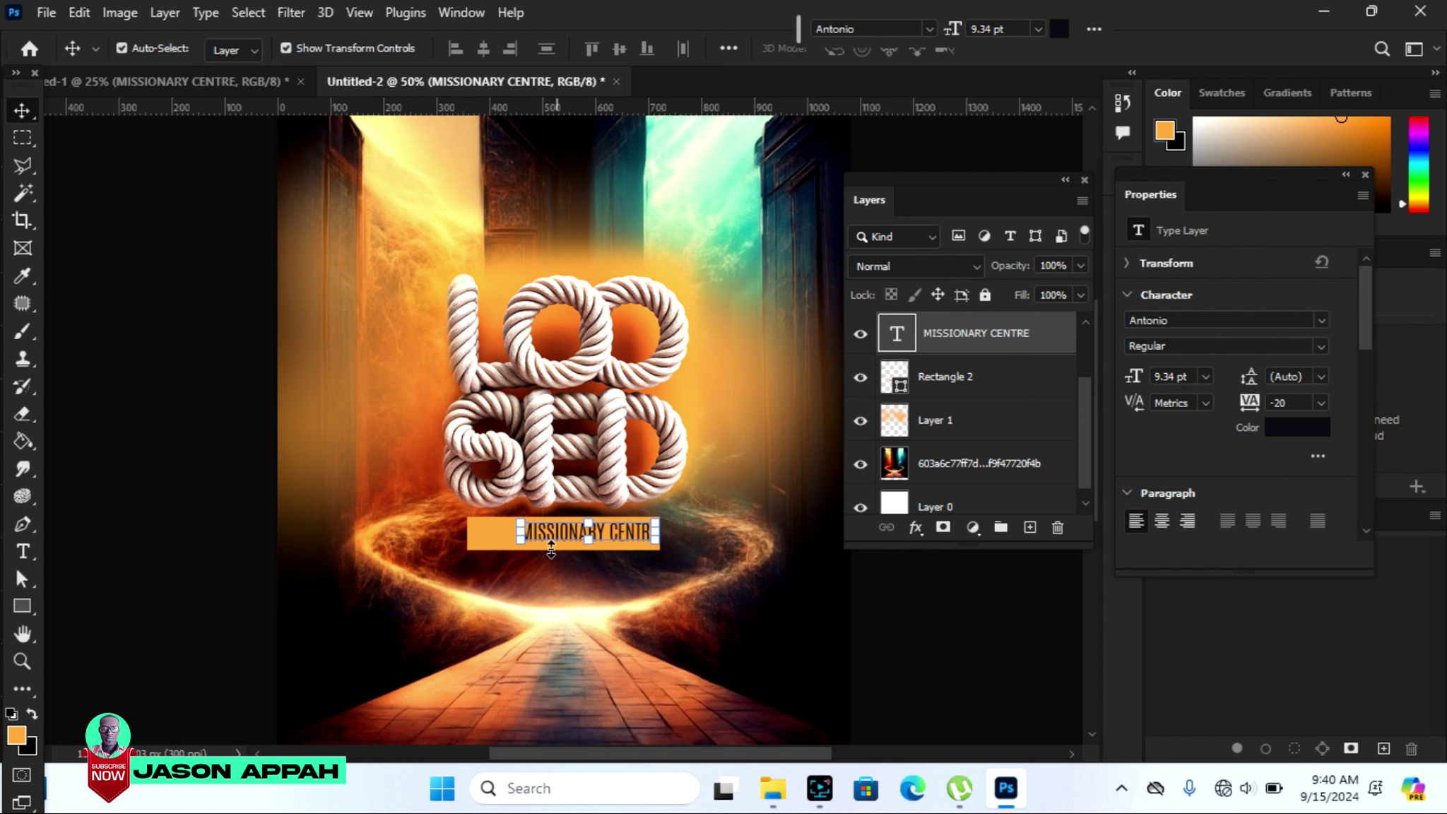
drag(521, 543, 496, 545)
key(Return)
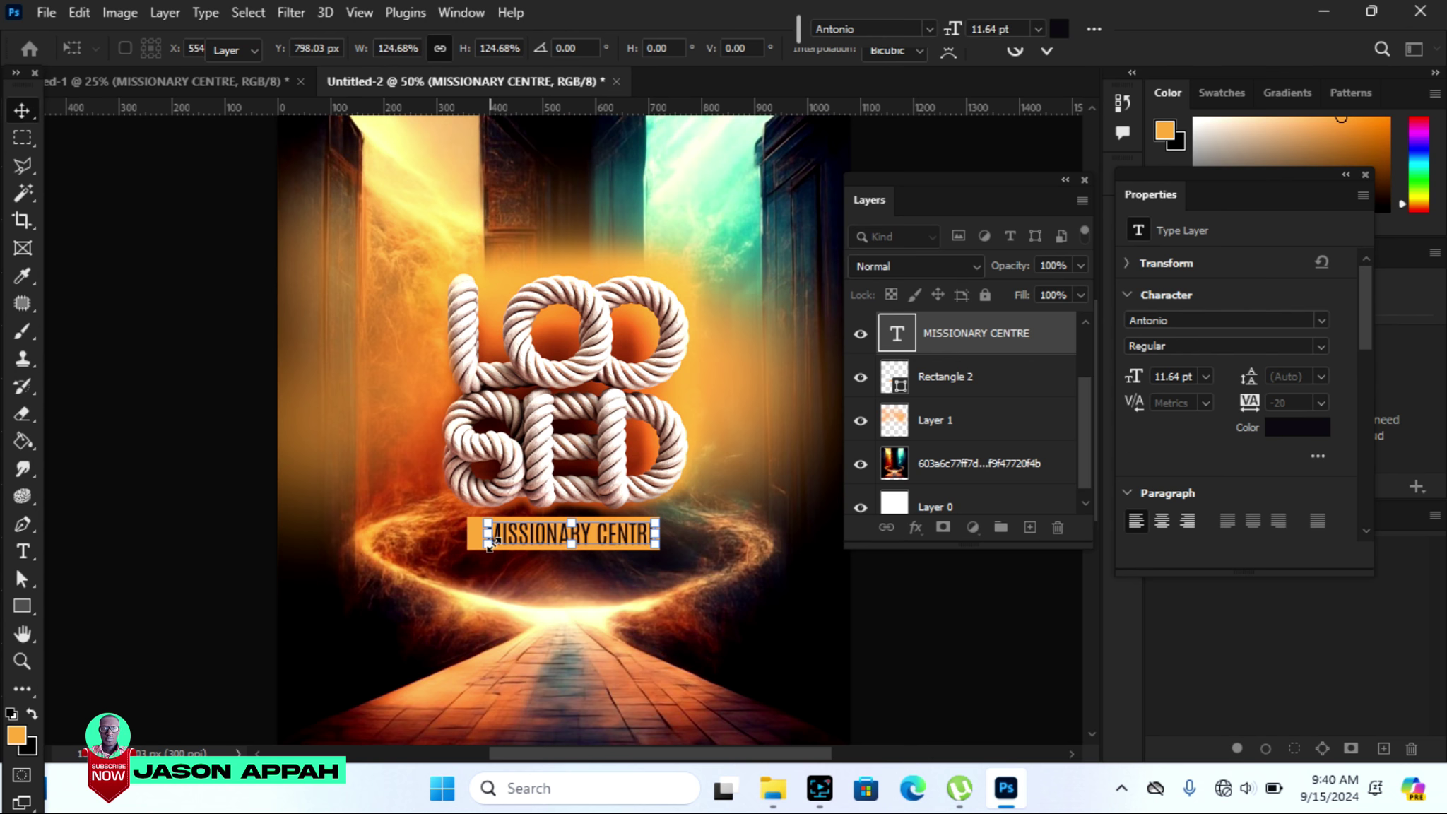
key(Left)
key(Left)
key(Left)
key(Left)
key(Left)
key(Left)
key(Left)
key(Left)
key(Left)
key(Left)
key(Left)
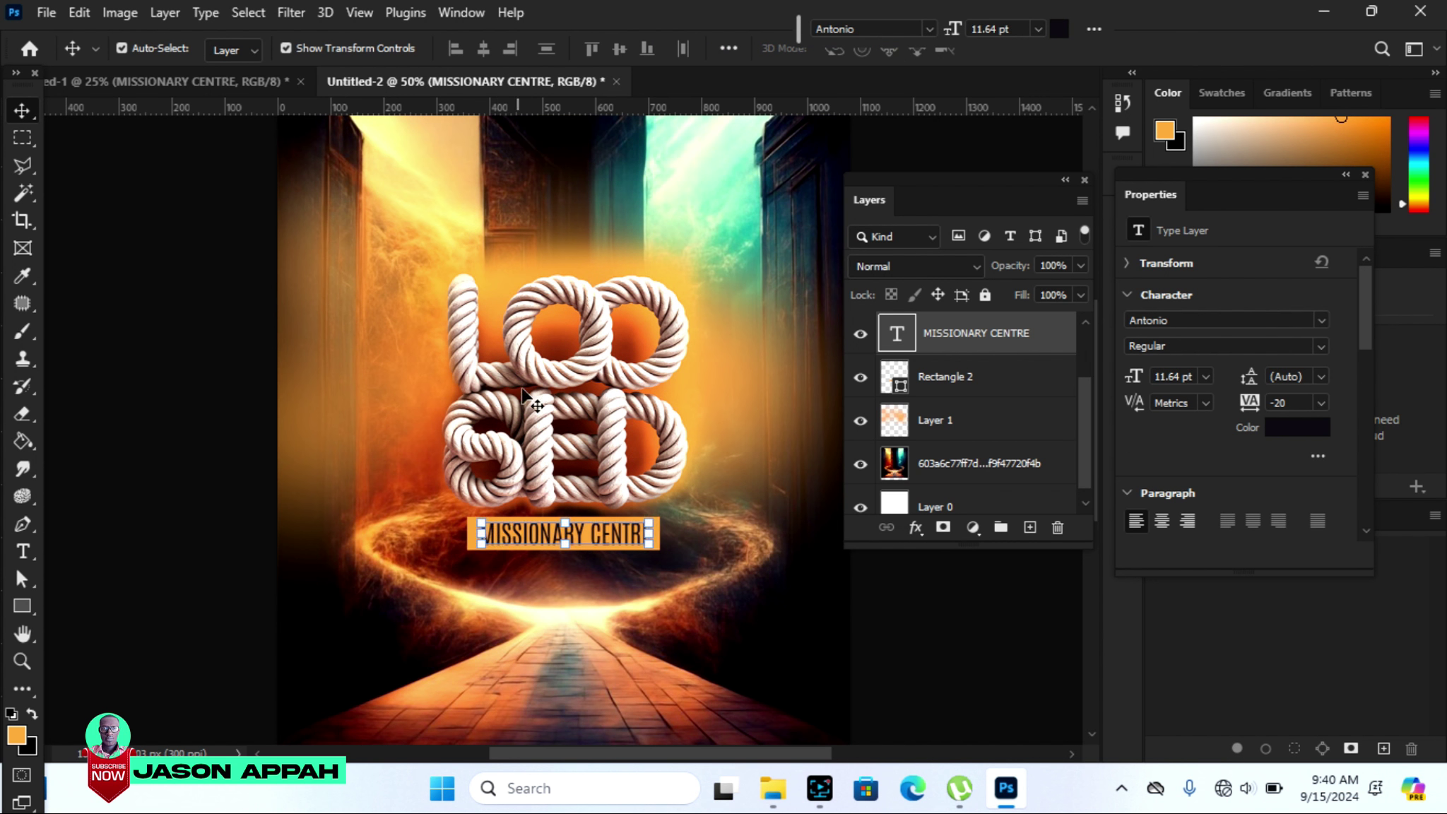
Make the MISSIONARY CENTRE text bold and commit the edit.
click(1319, 346)
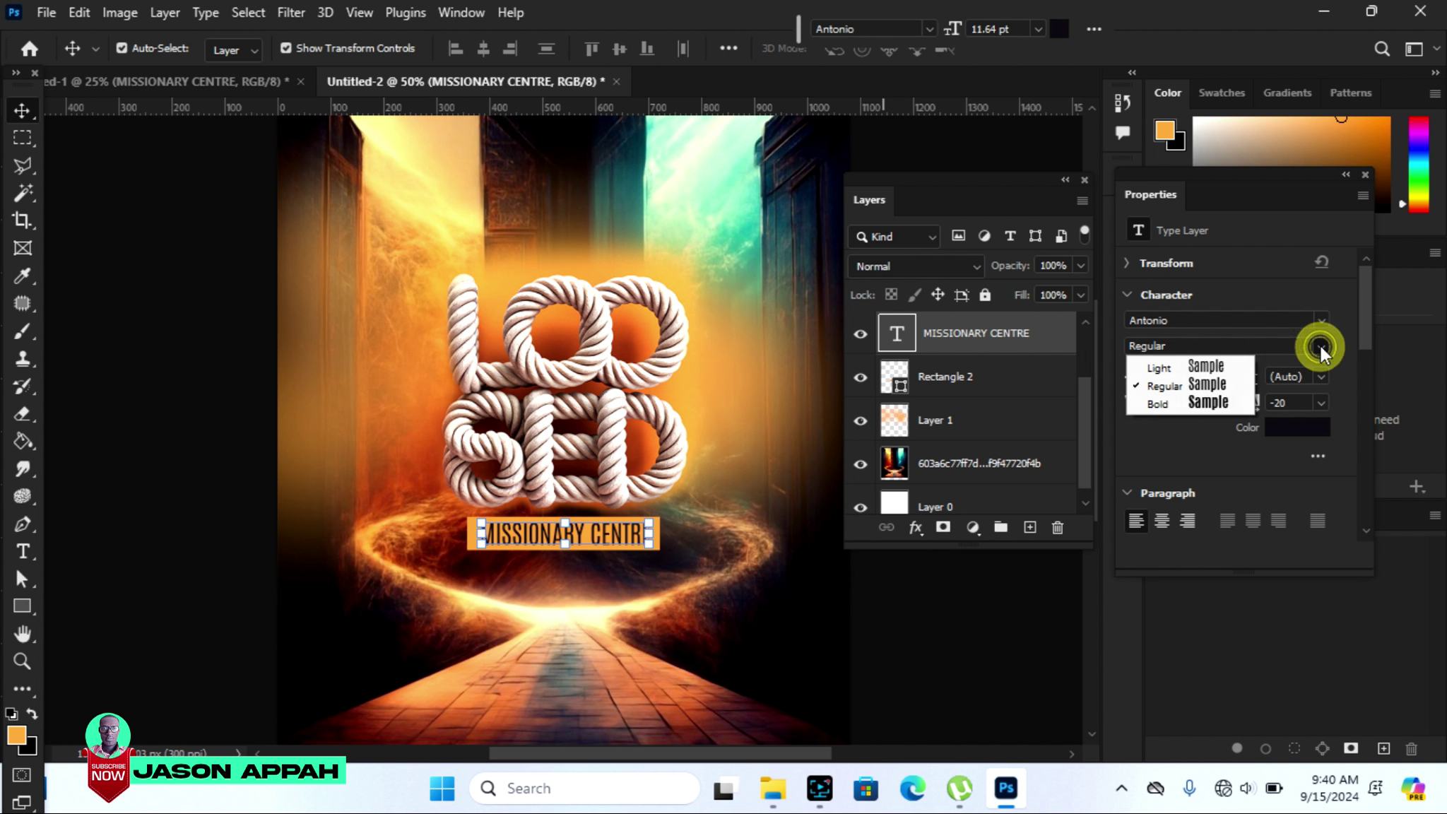
click(1190, 403)
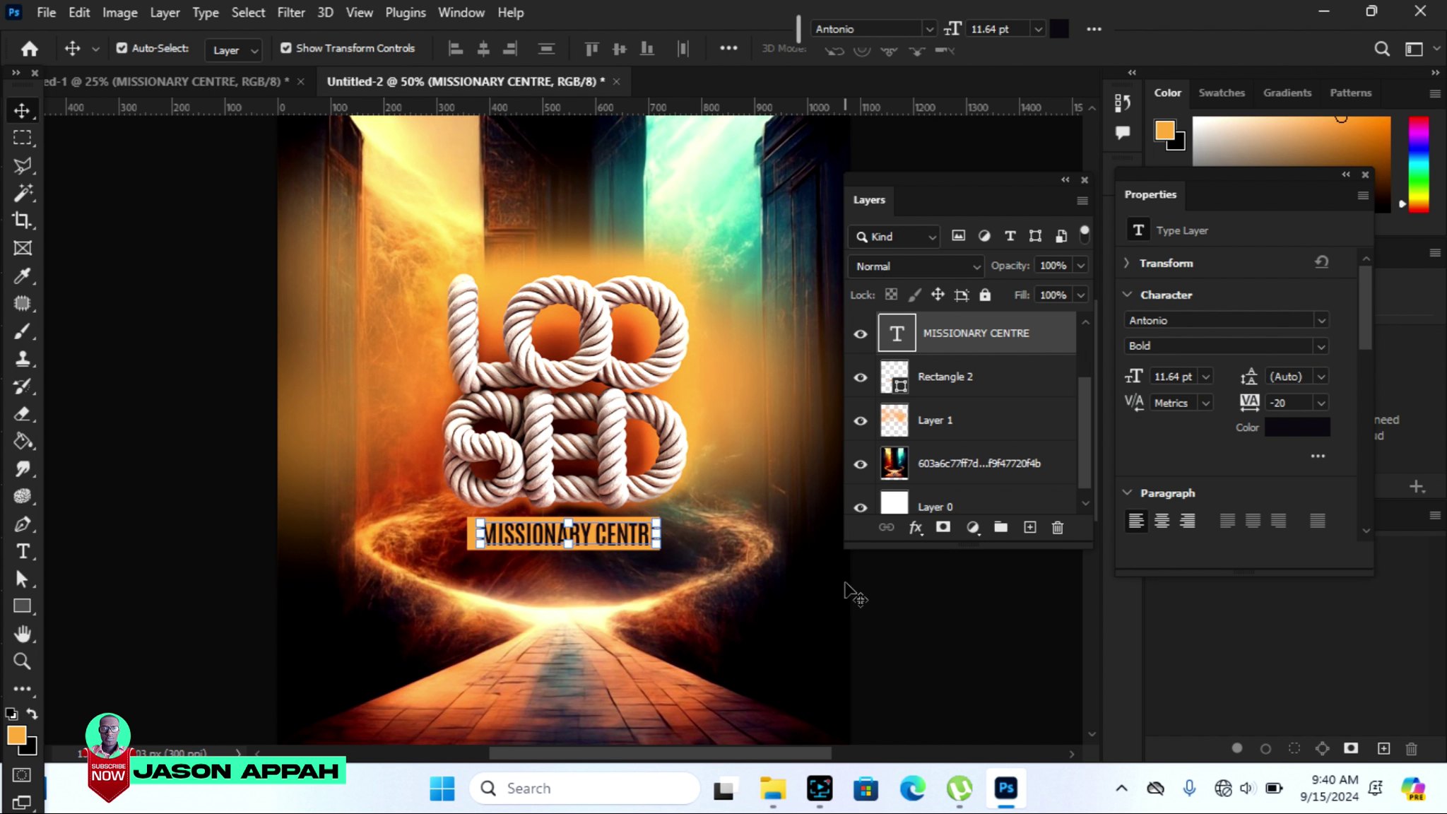
click(881, 615)
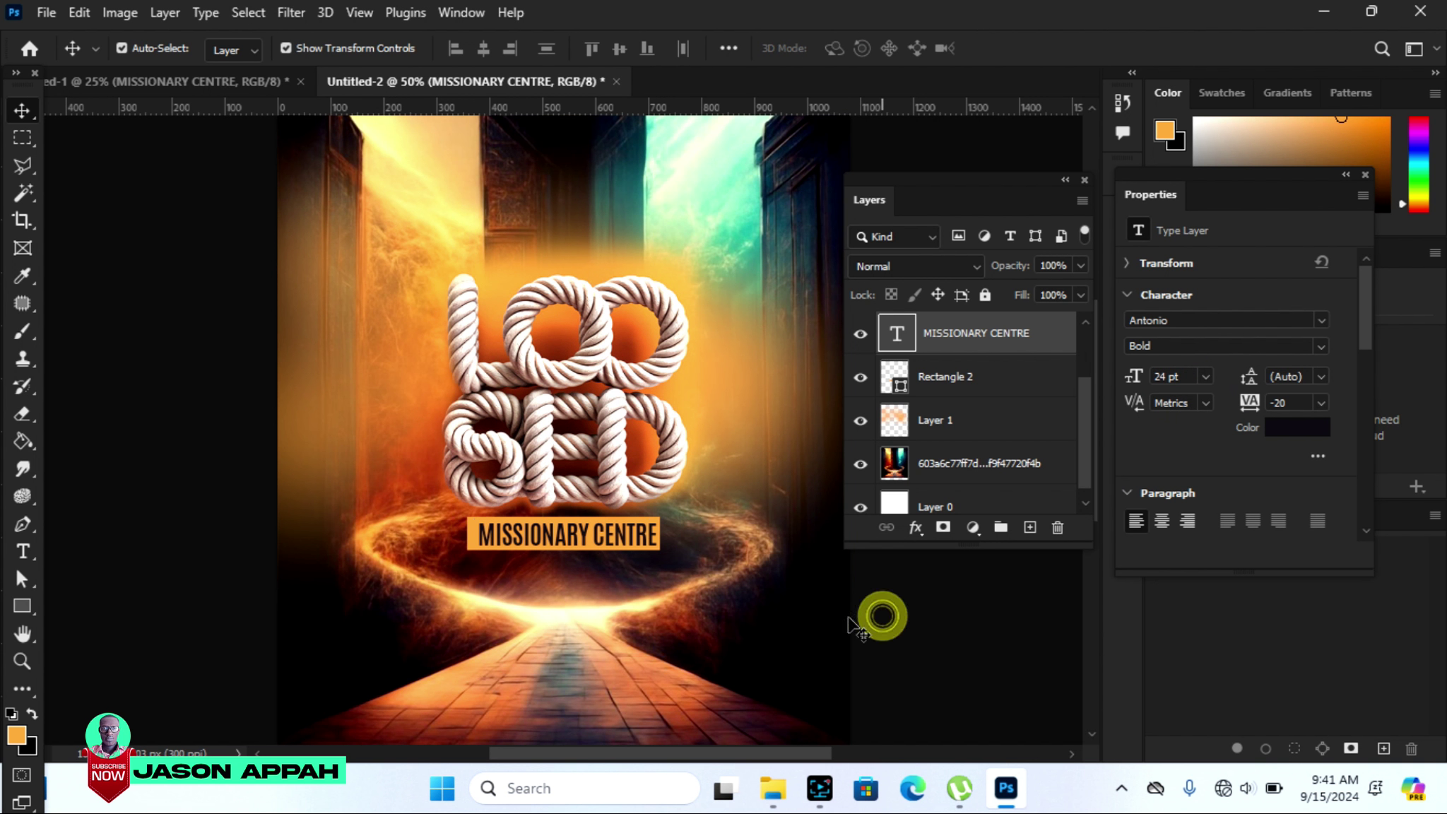
click(508, 538)
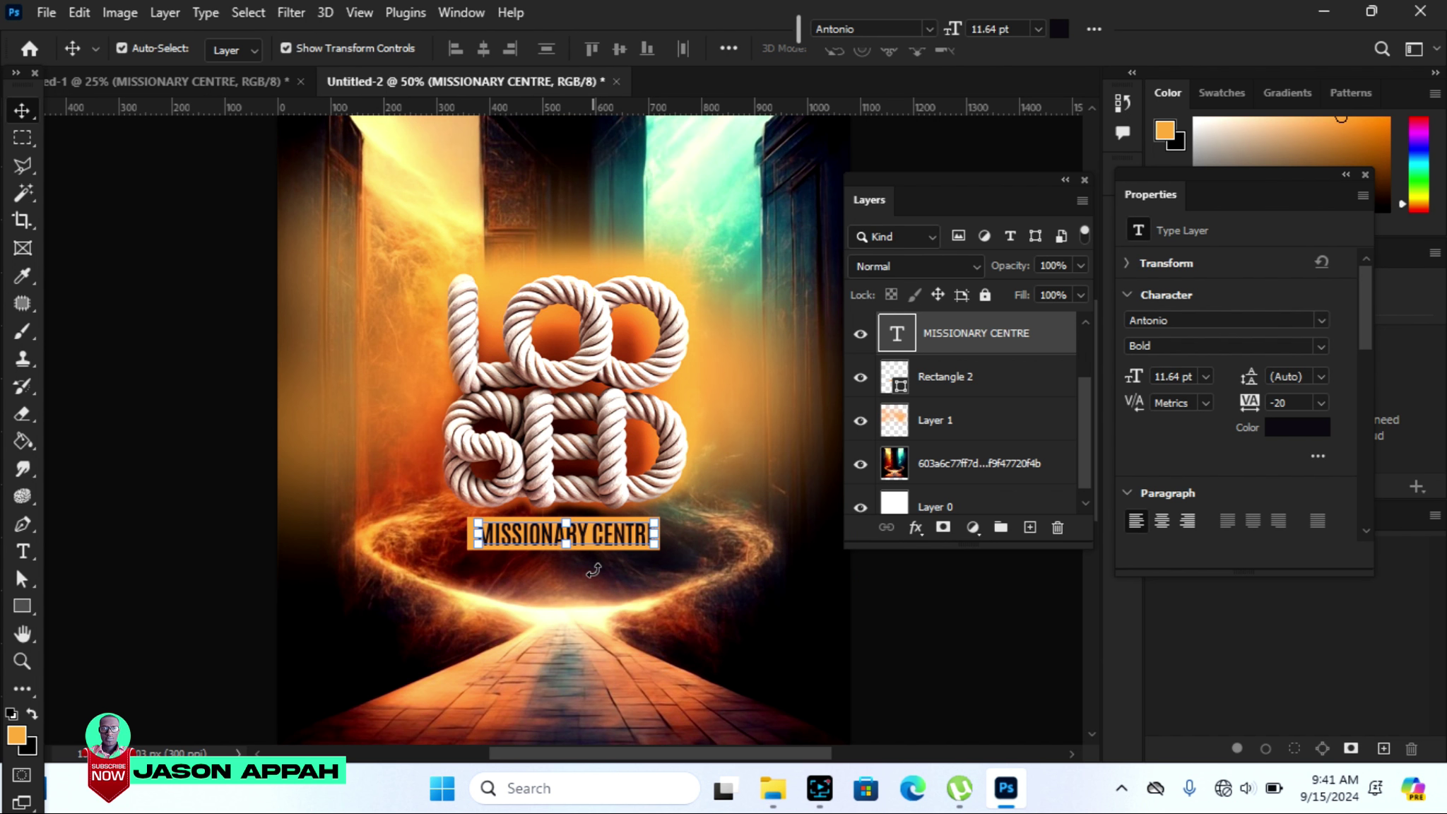
click(224, 82)
Place the round logo as a small badge at the top centre of the poster.
mouse_move(604, 572)
mouse_down()
mouse_move(475, 157)
mouse_move(475, 112)
mouse_up()
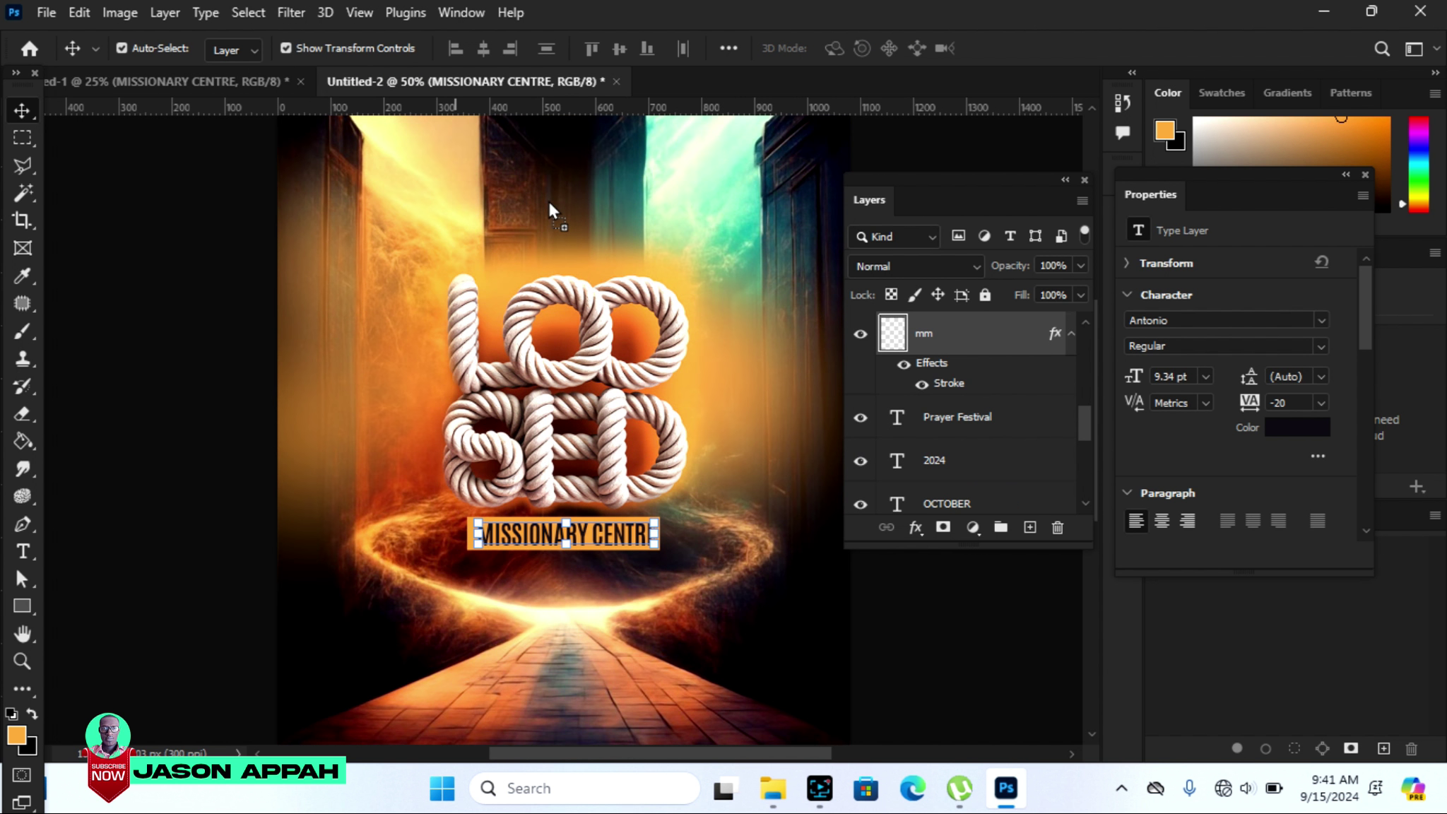
drag(550, 203, 526, 209)
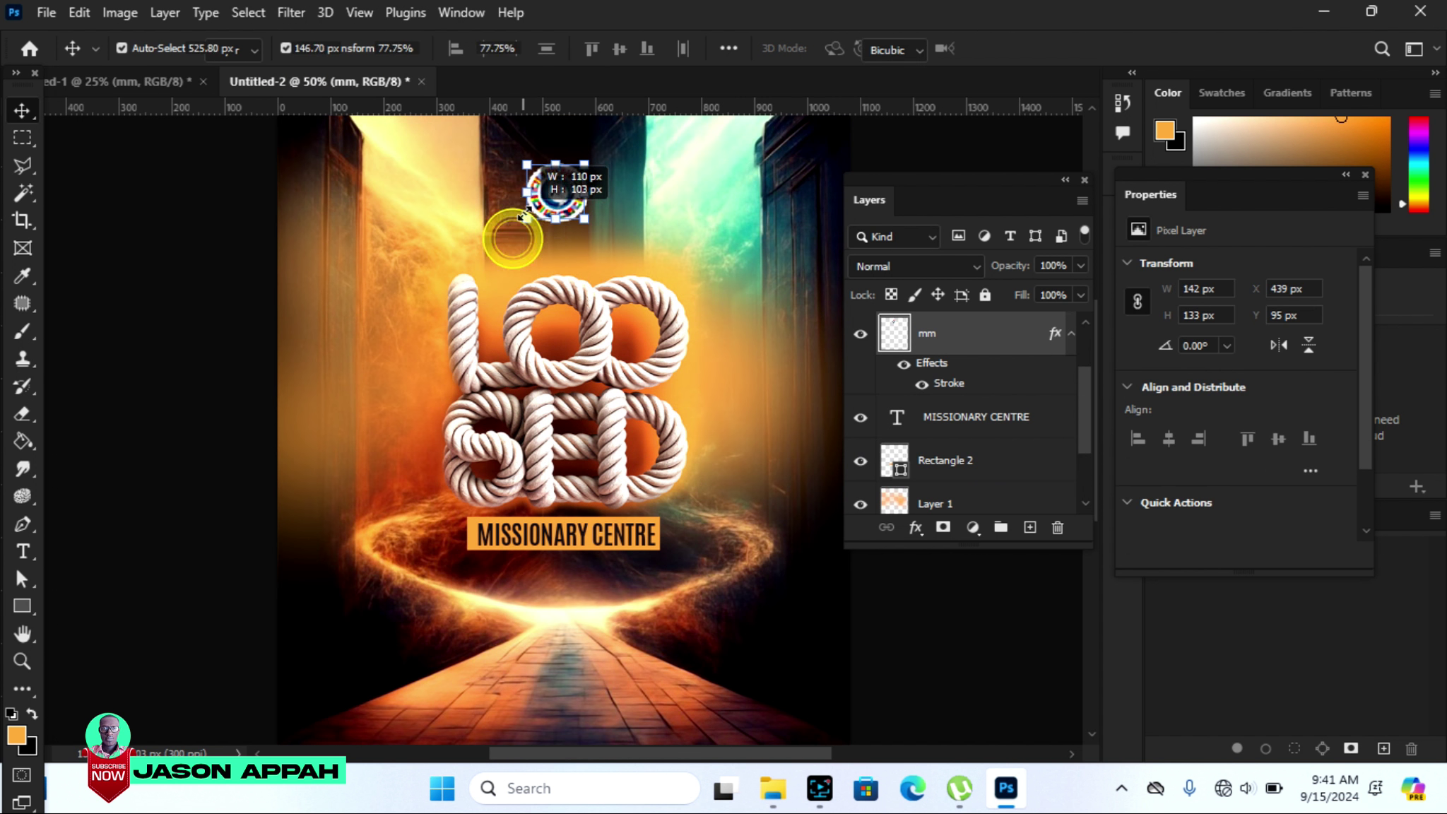
drag(526, 209, 566, 166)
key(Up)
key(Up)
key(Up)
key(Left)
key(Left)
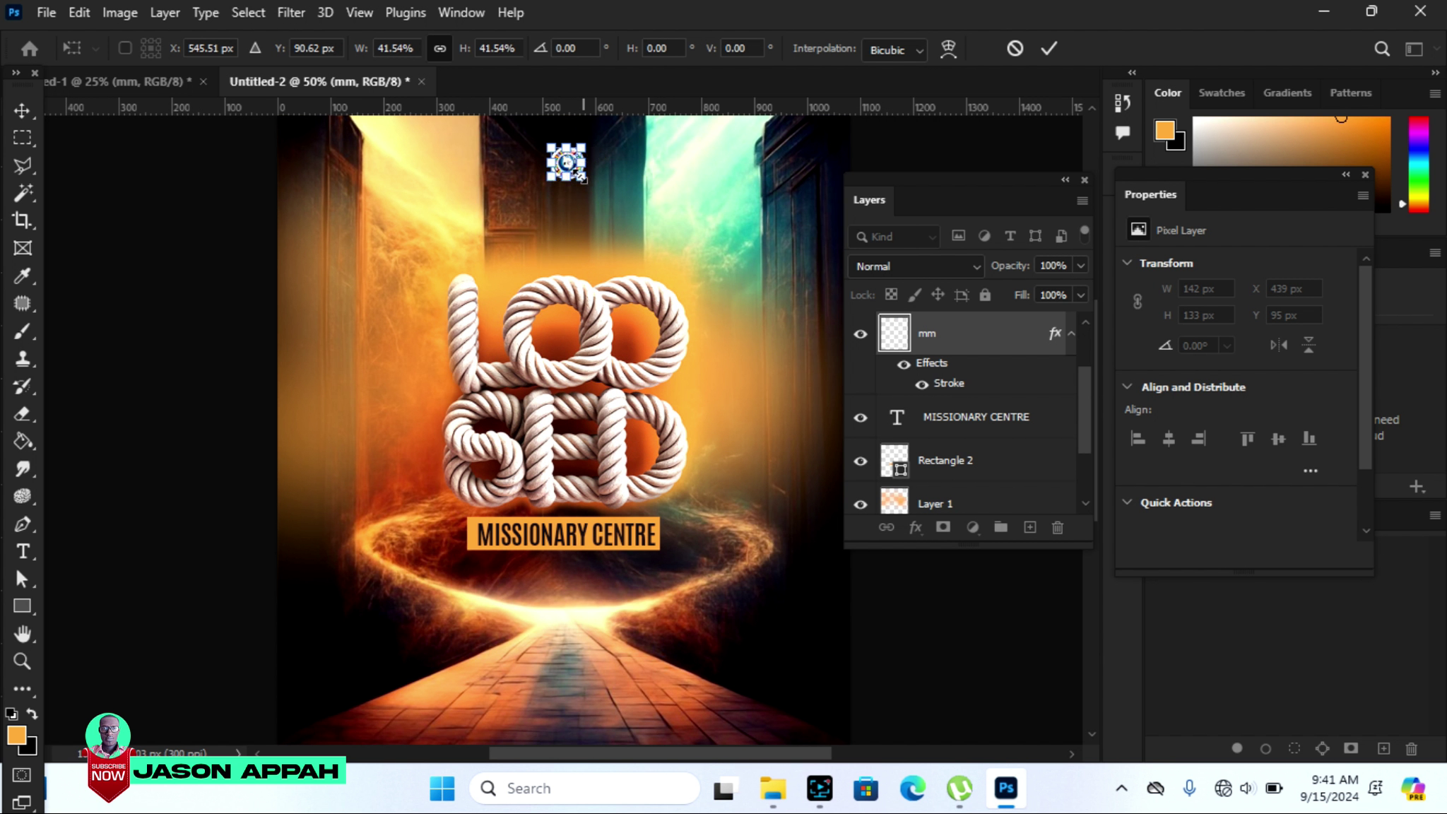
drag(575, 188, 580, 176)
click(1052, 48)
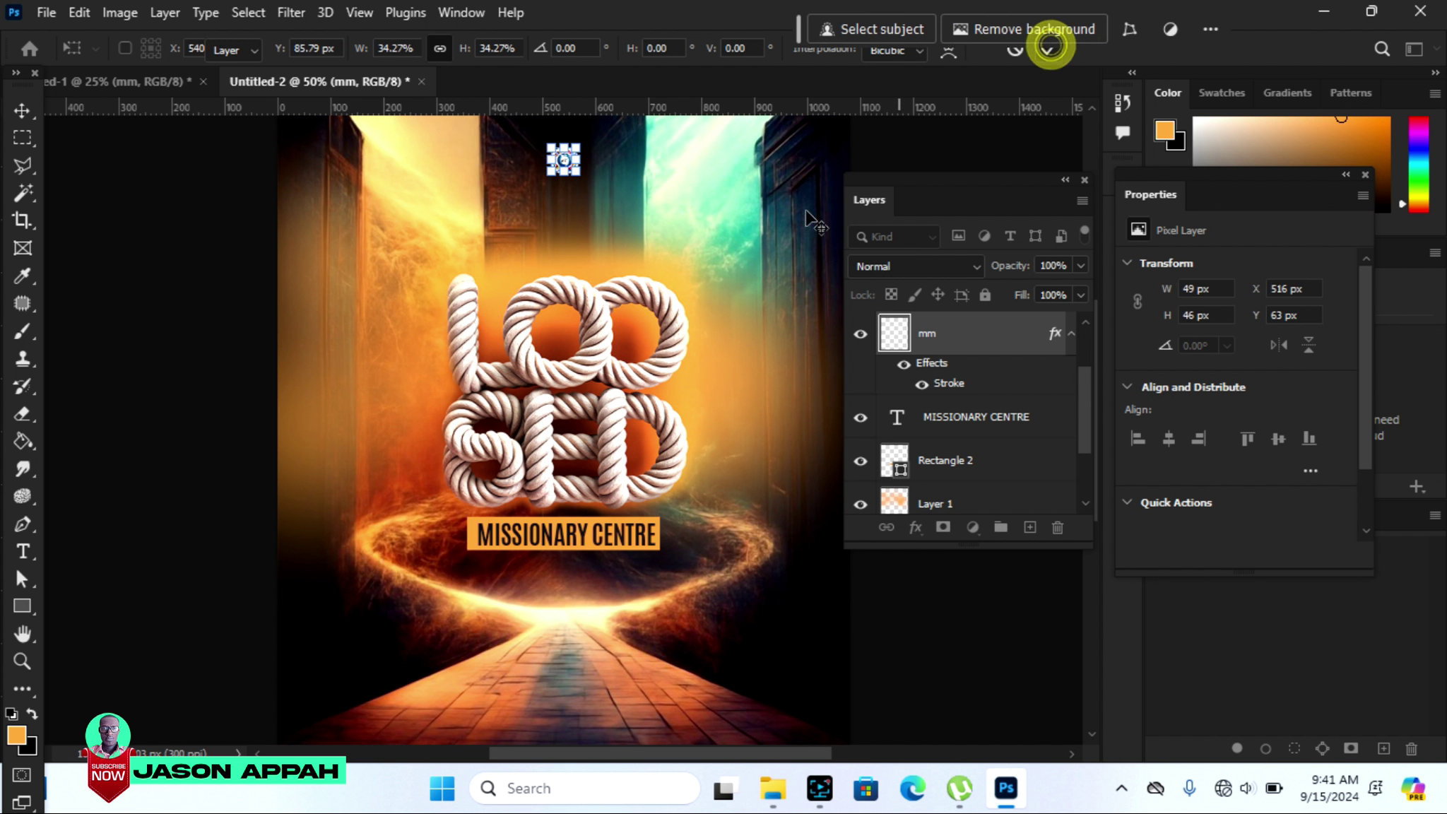
click(897, 147)
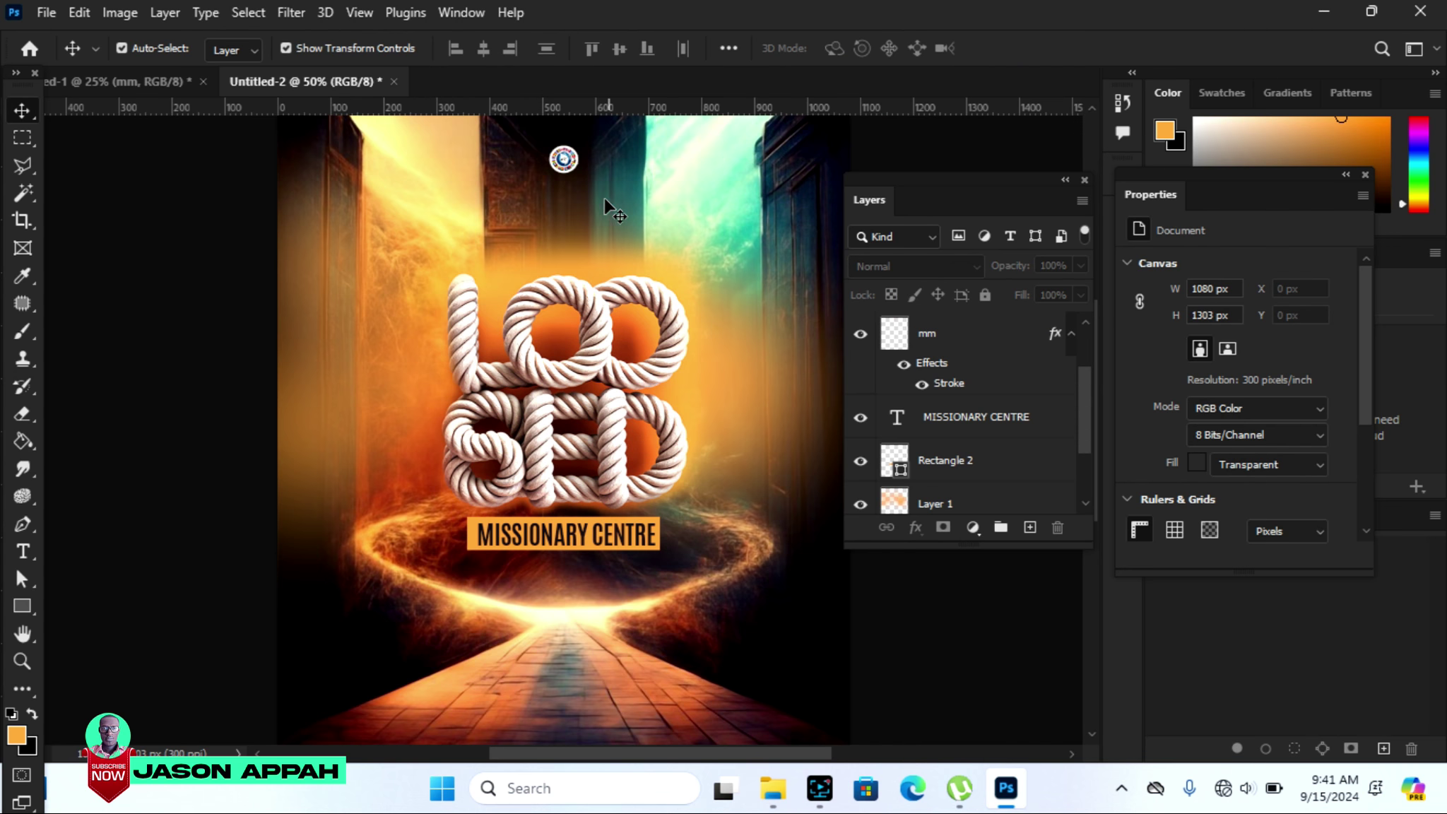
click(111, 80)
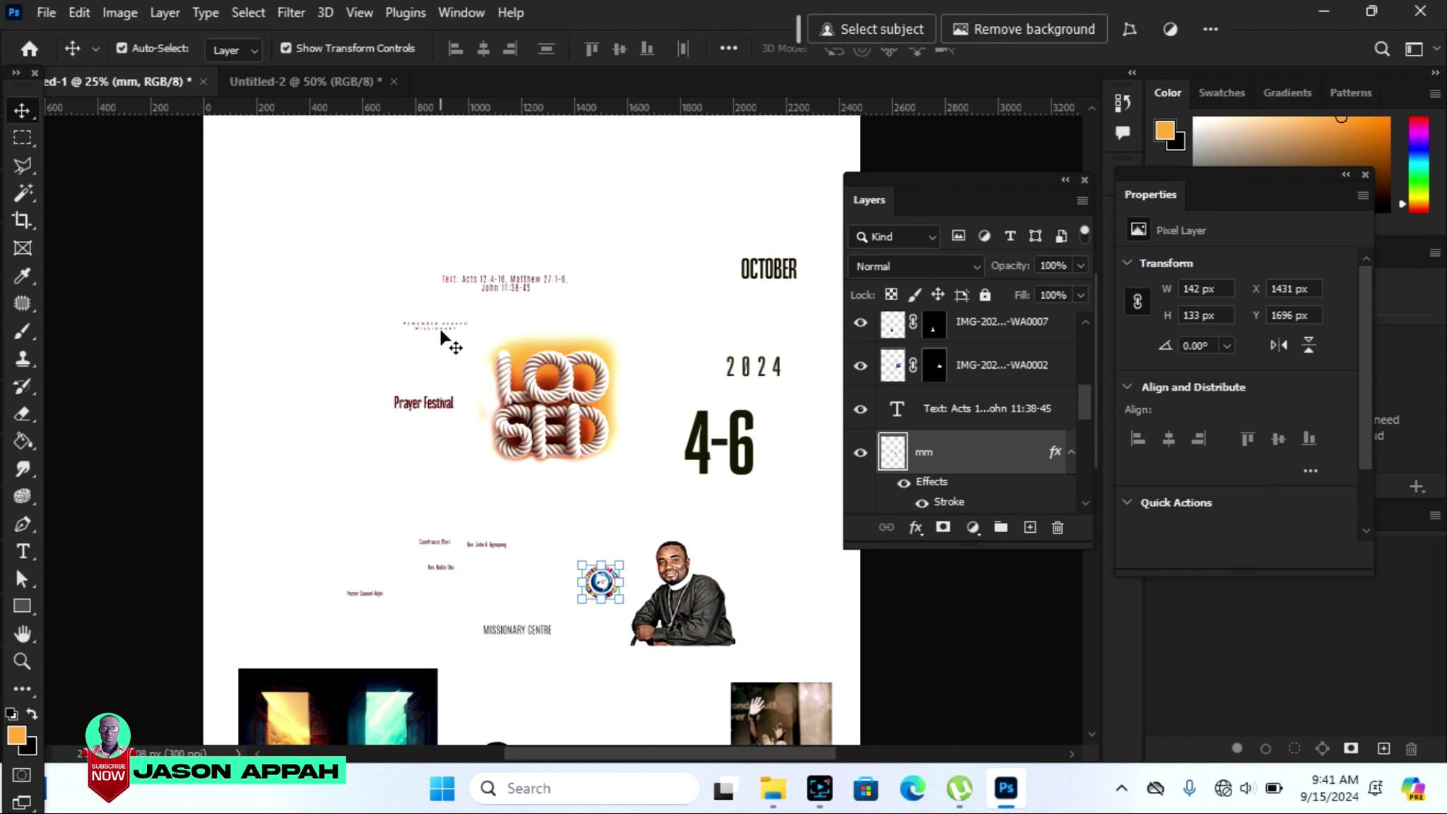
Bring in the REMEMBER HEAVEN MISSIONARY text, colour it very light pink, and set it under the logo.
mouse_move(438, 332)
mouse_down()
mouse_move(307, 92)
mouse_move(485, 163)
mouse_up()
drag(564, 199, 568, 212)
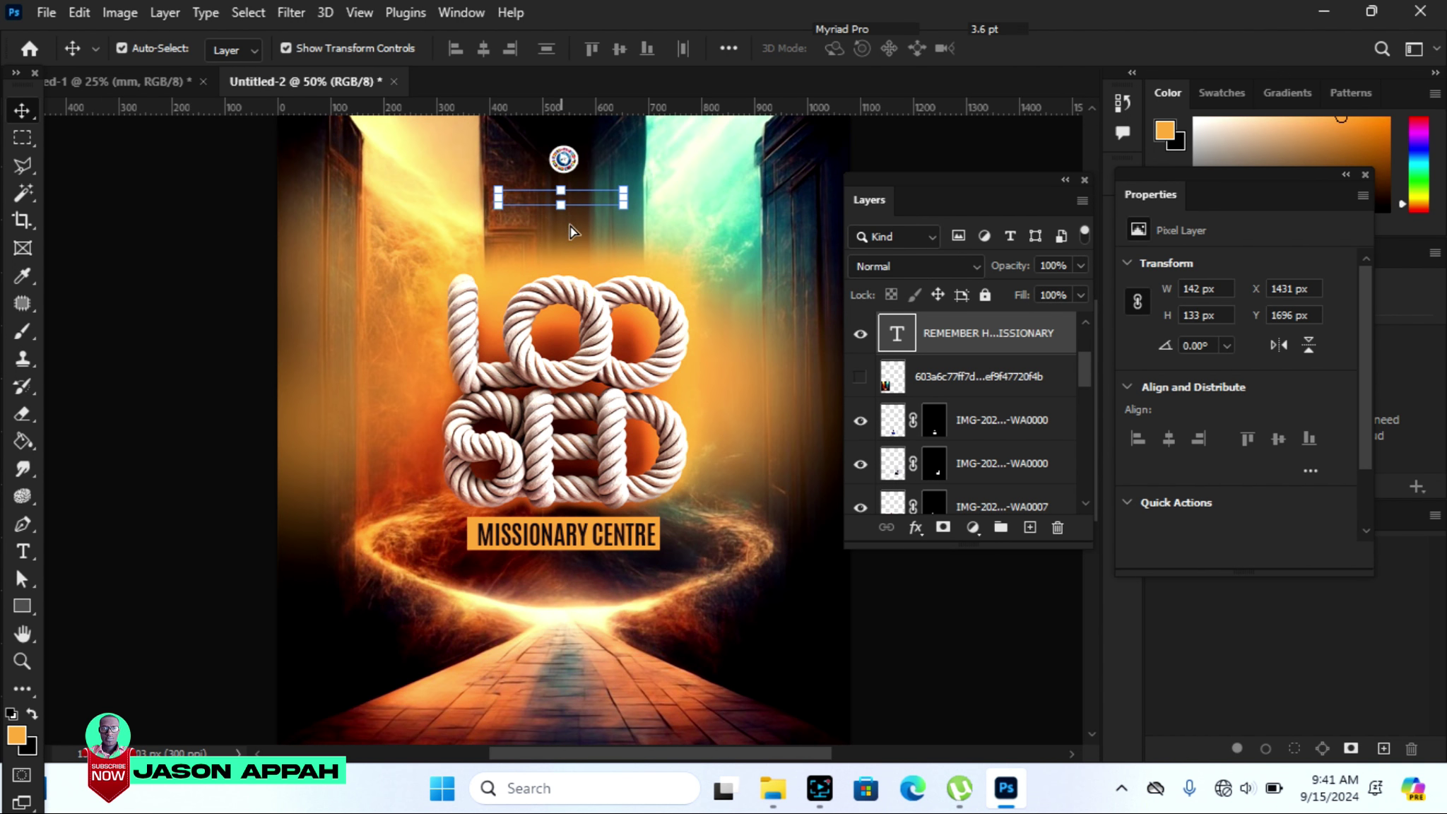
click(1058, 28)
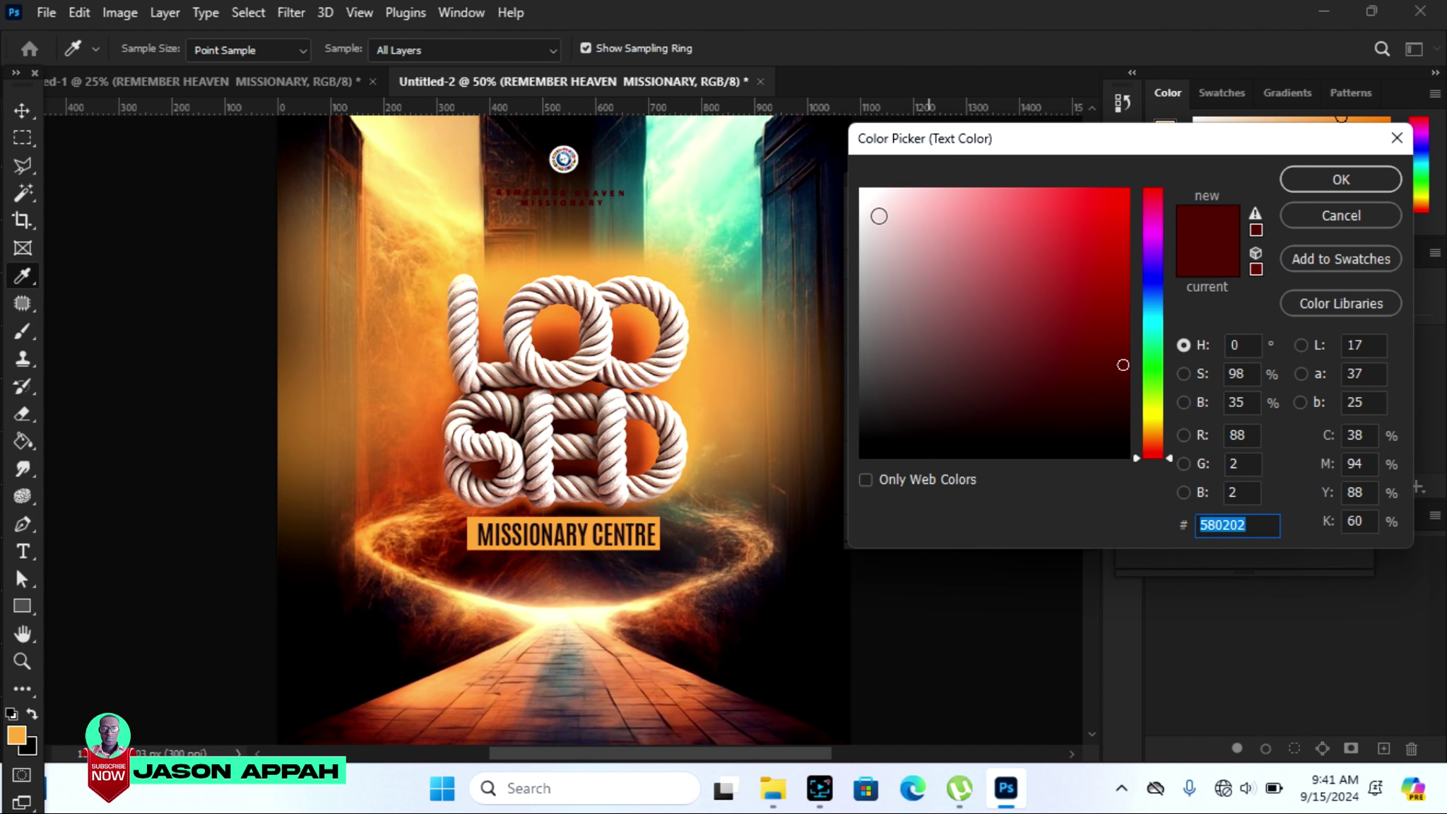
click(876, 202)
click(1329, 181)
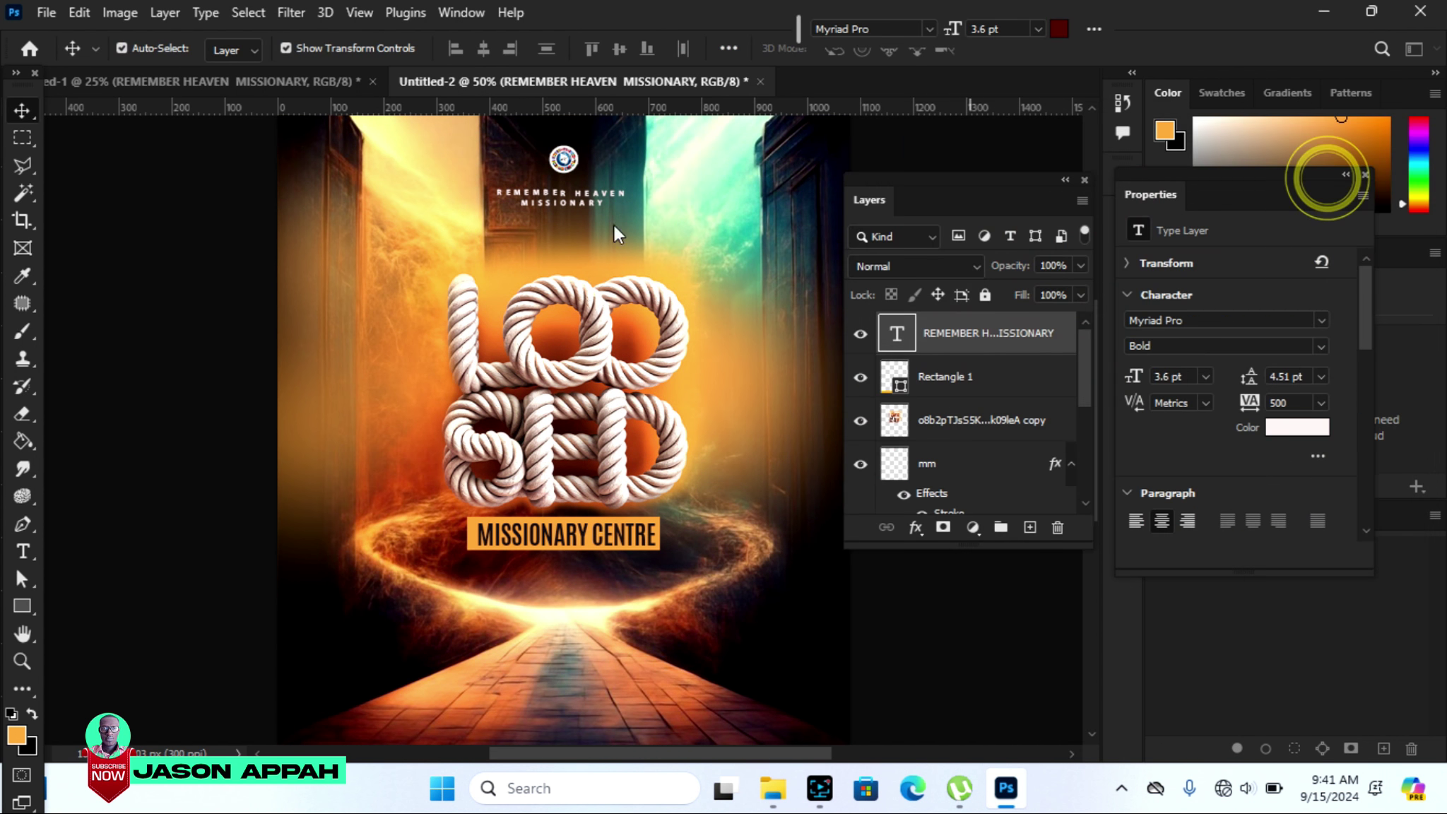
key(Up)
key(Up)
key(Up)
key(Up)
key(Up)
key(Up)
key(Up)
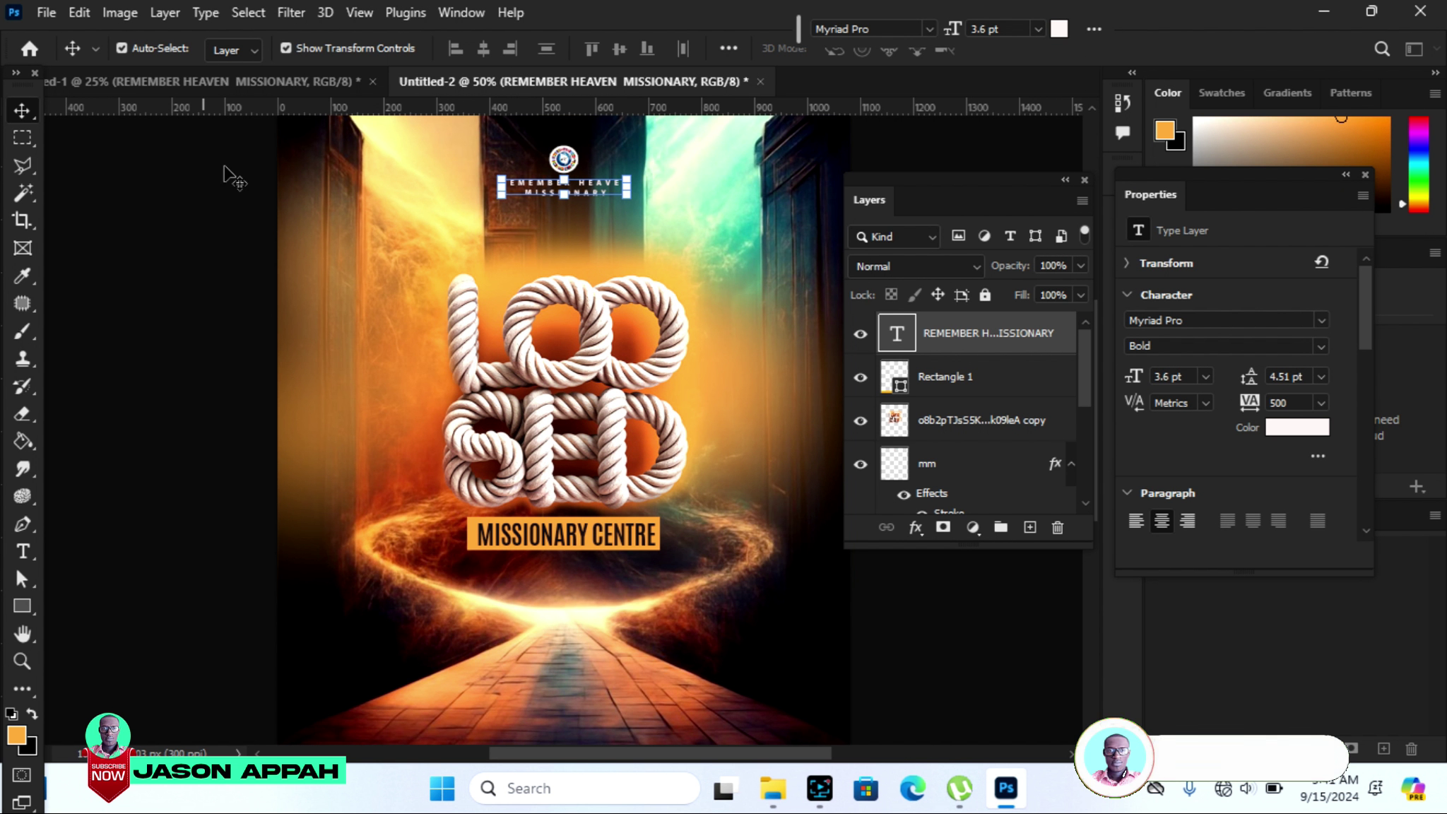
click(145, 213)
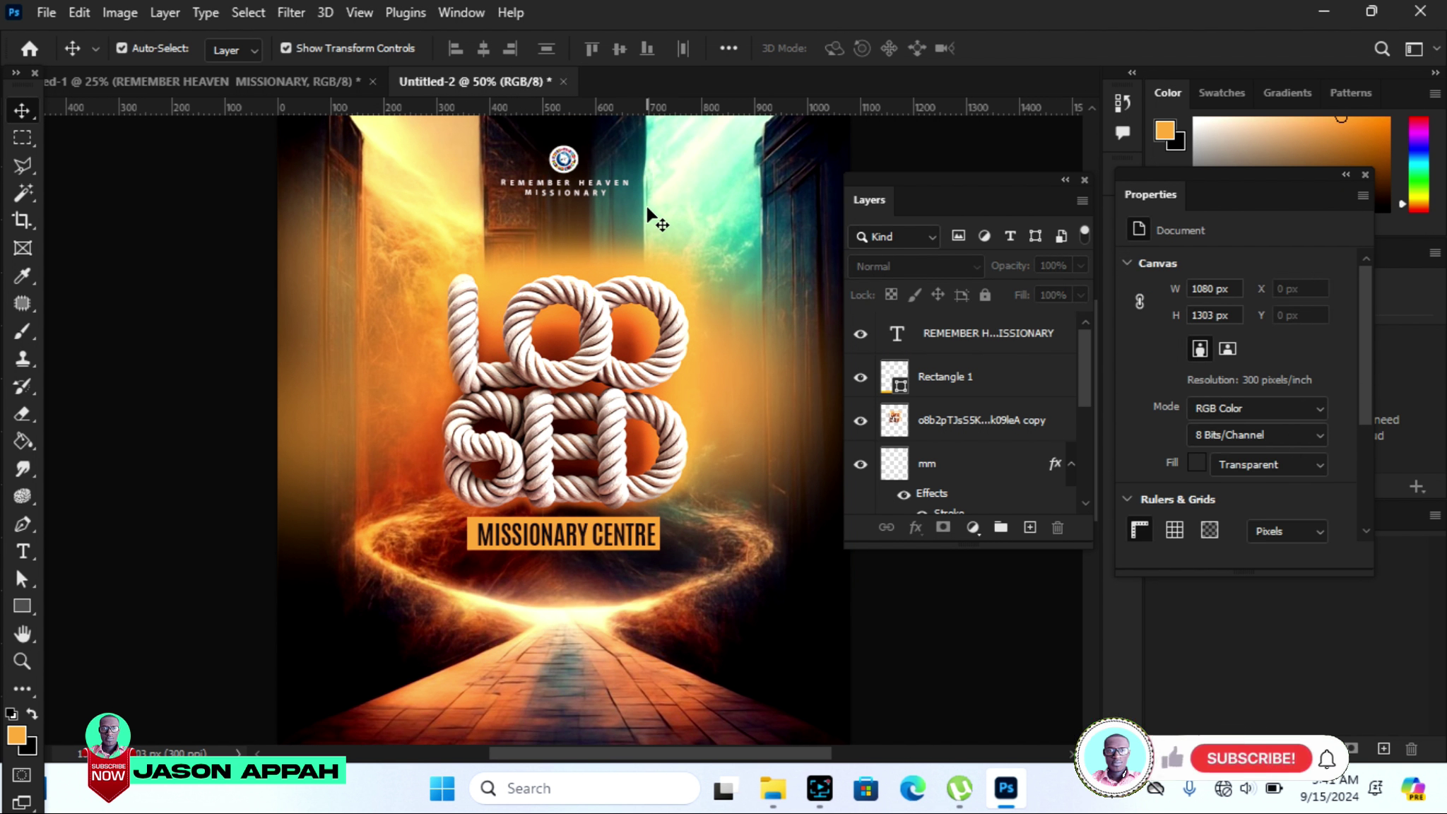
click(208, 87)
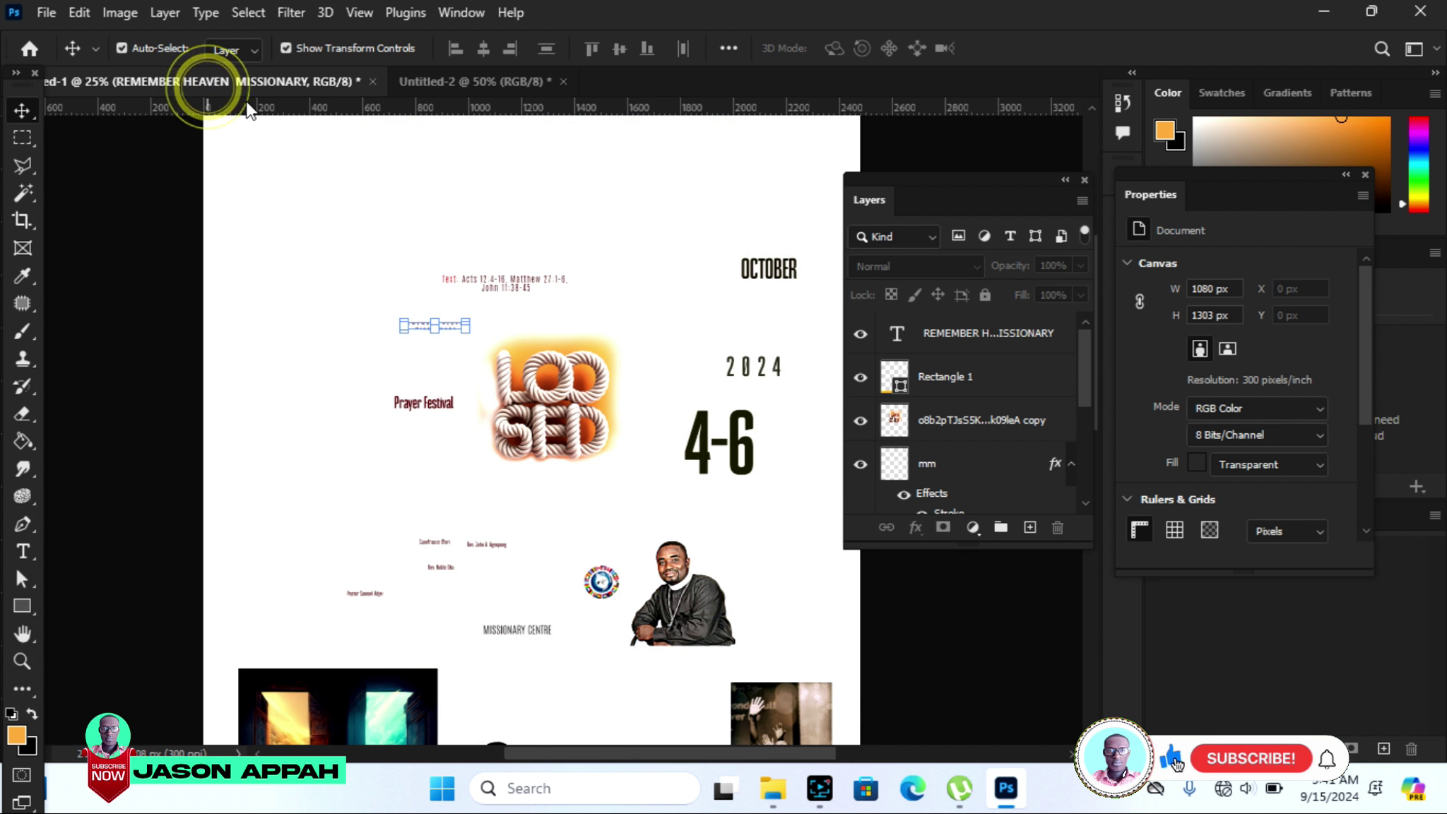
Place the Prayer Festival text from the layout above the LOOSED title.
click(442, 399)
drag(442, 388, 553, 255)
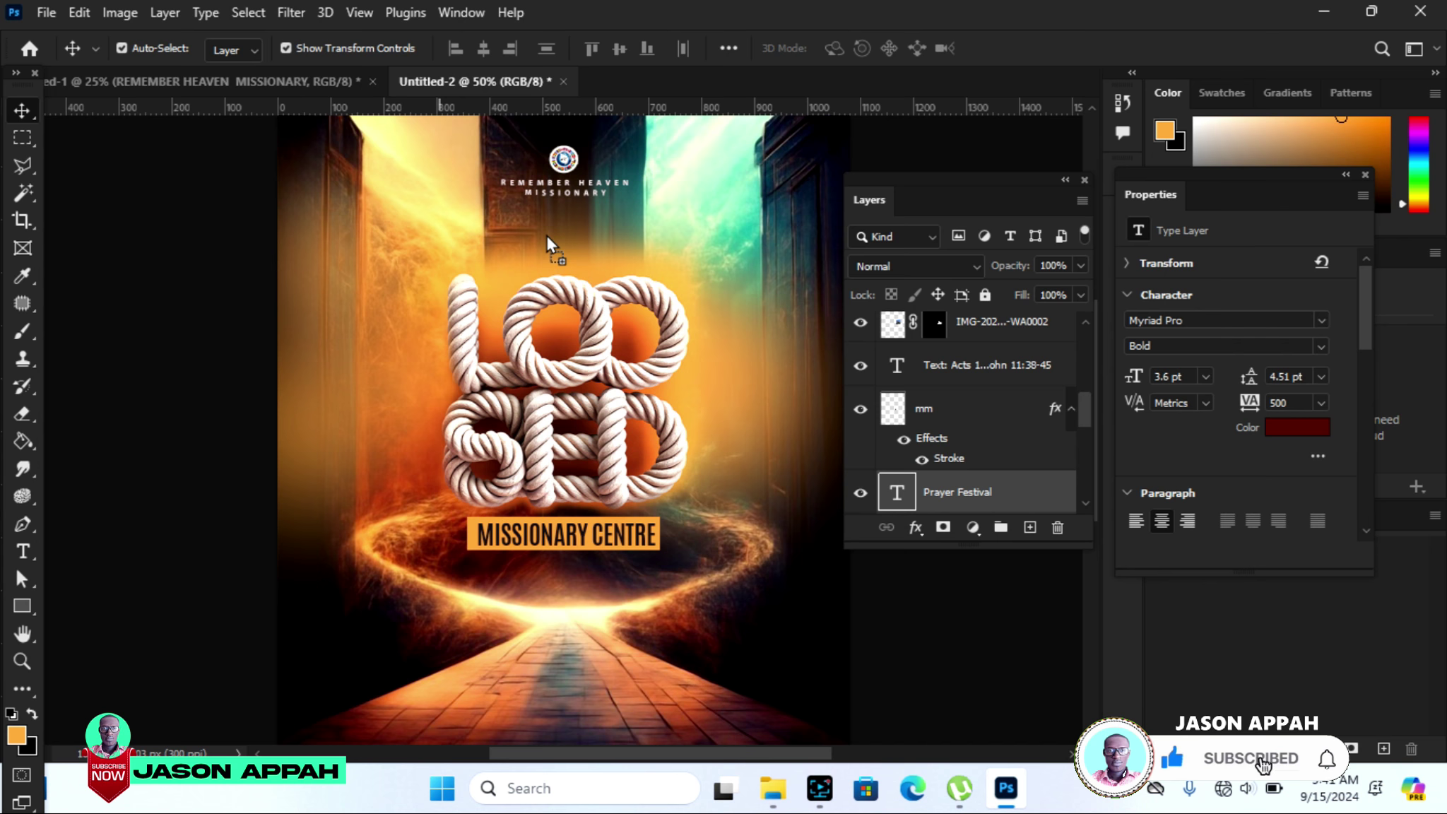
drag(547, 236, 547, 236)
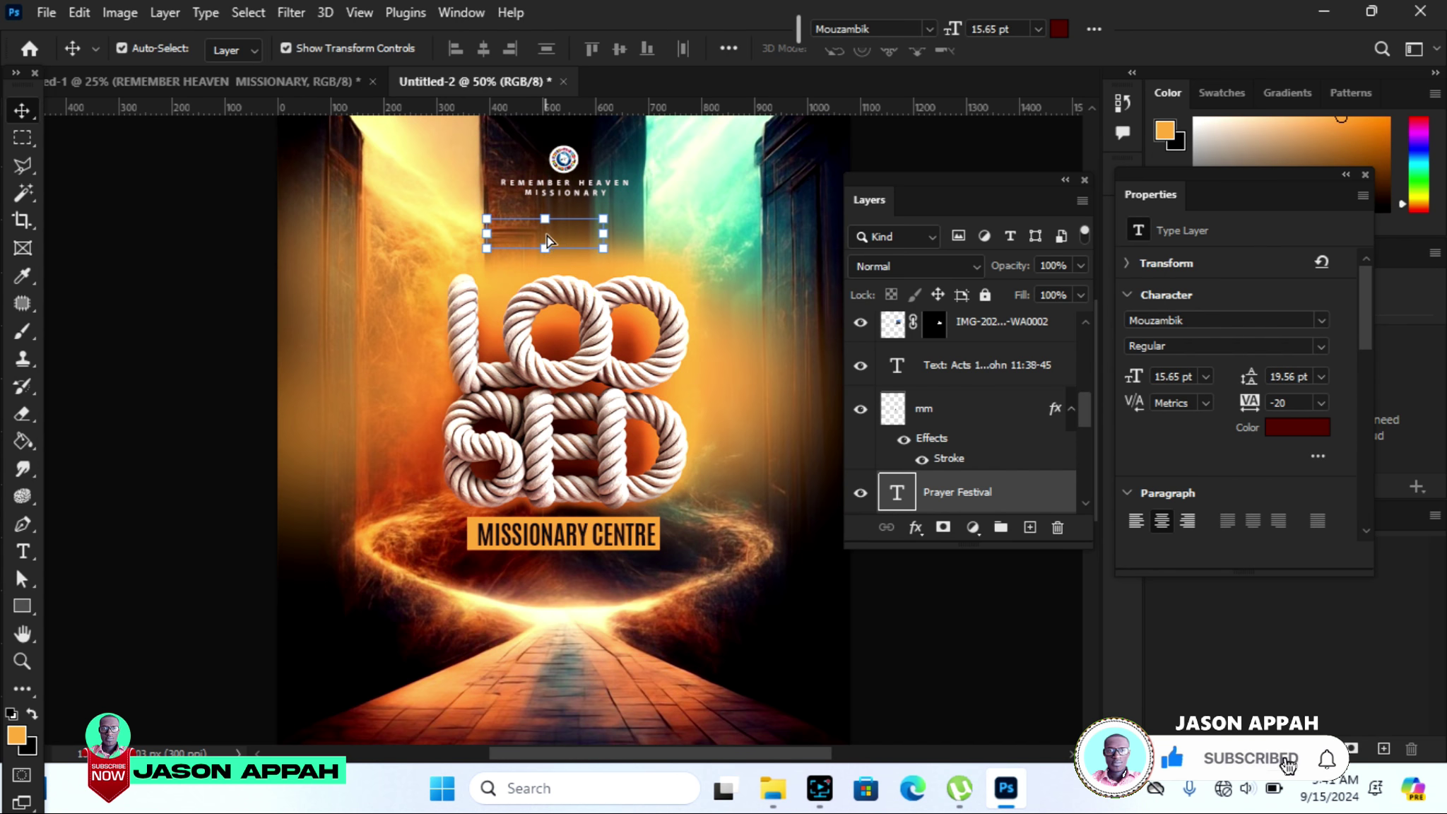
Set MISSIONARY CENTRE in Mouzambik, enlarge it to fill its bar, and set tracking to 60.
click(613, 526)
click(23, 551)
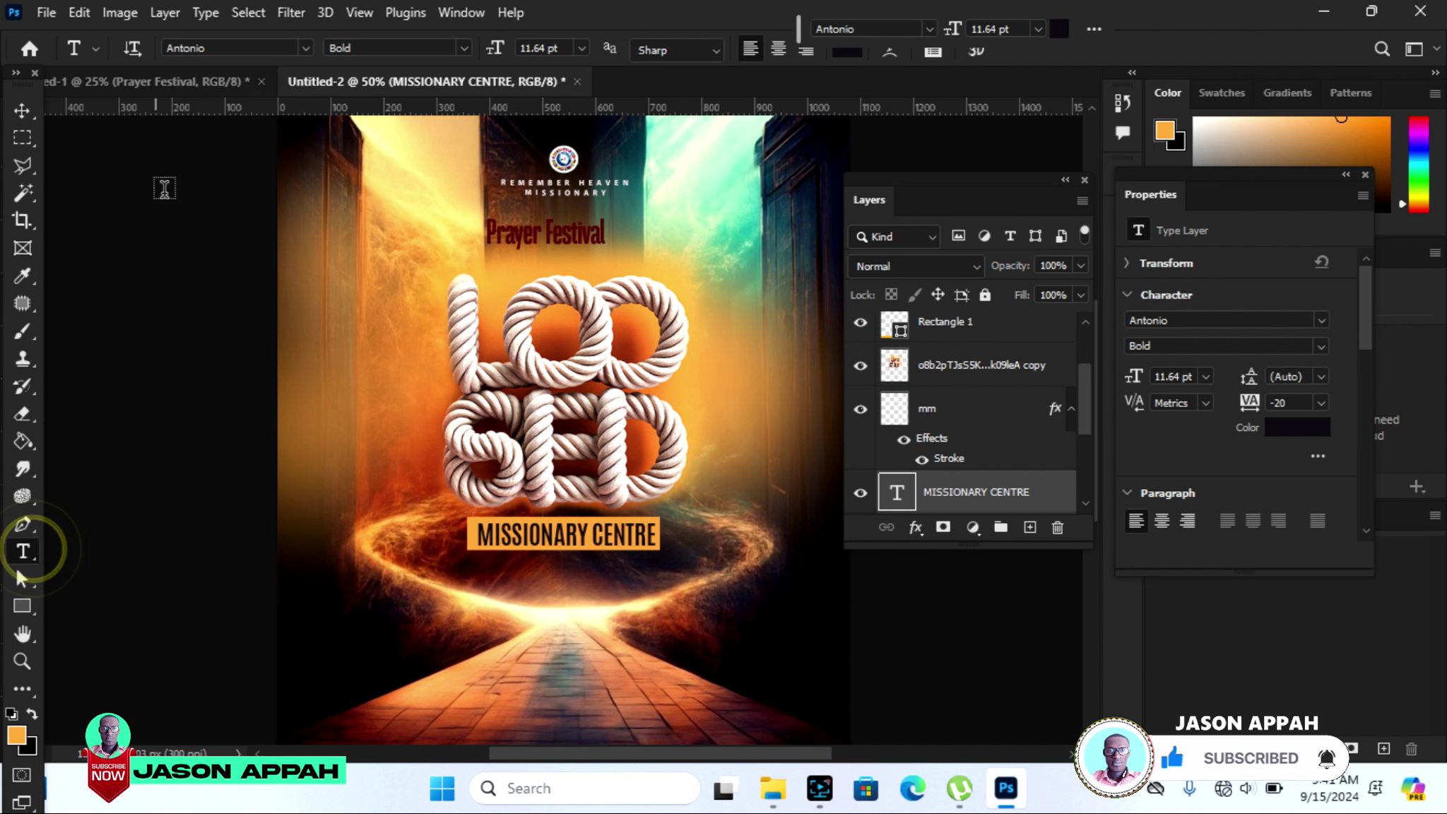
click(306, 48)
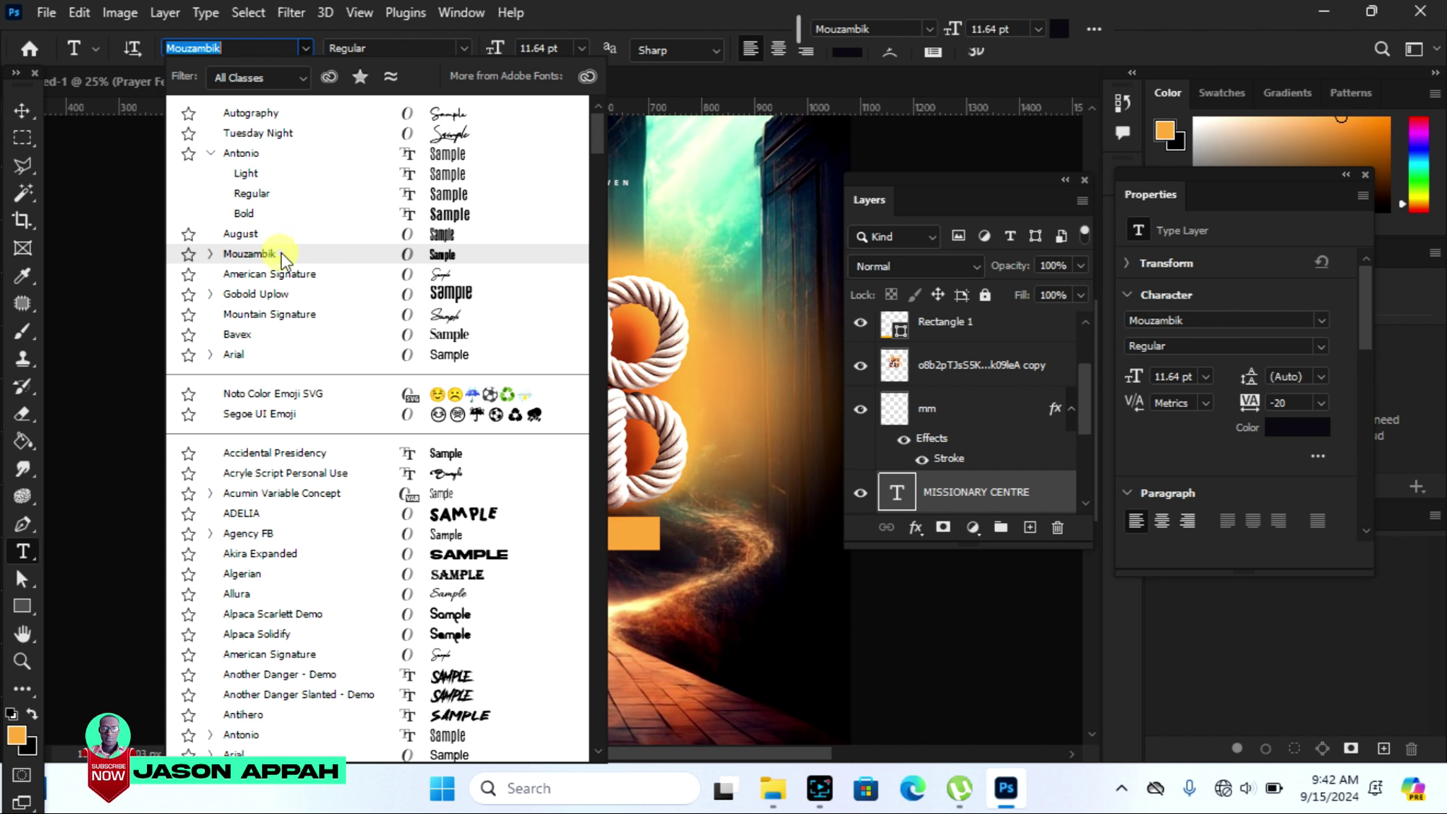
click(281, 253)
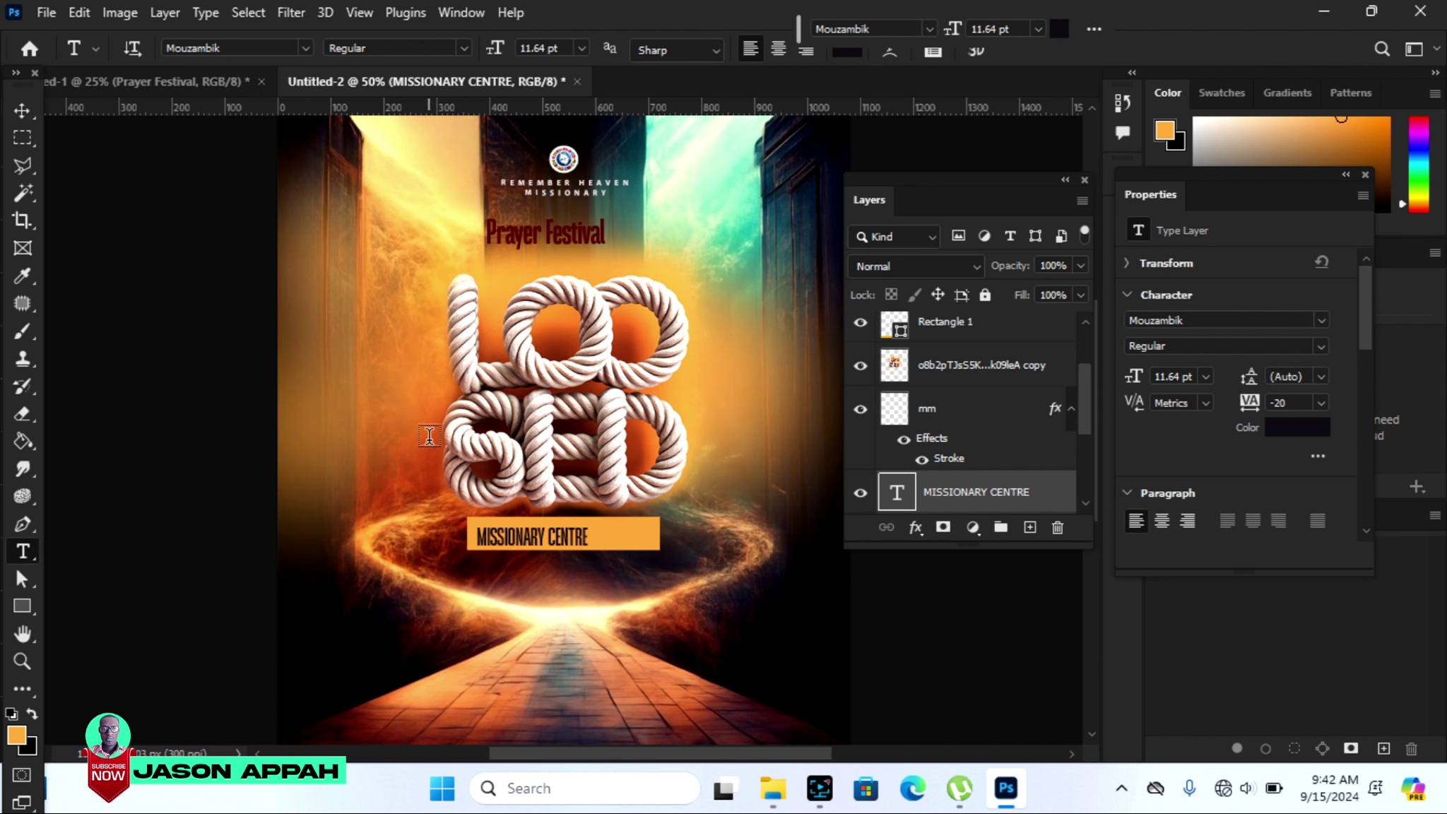
click(24, 111)
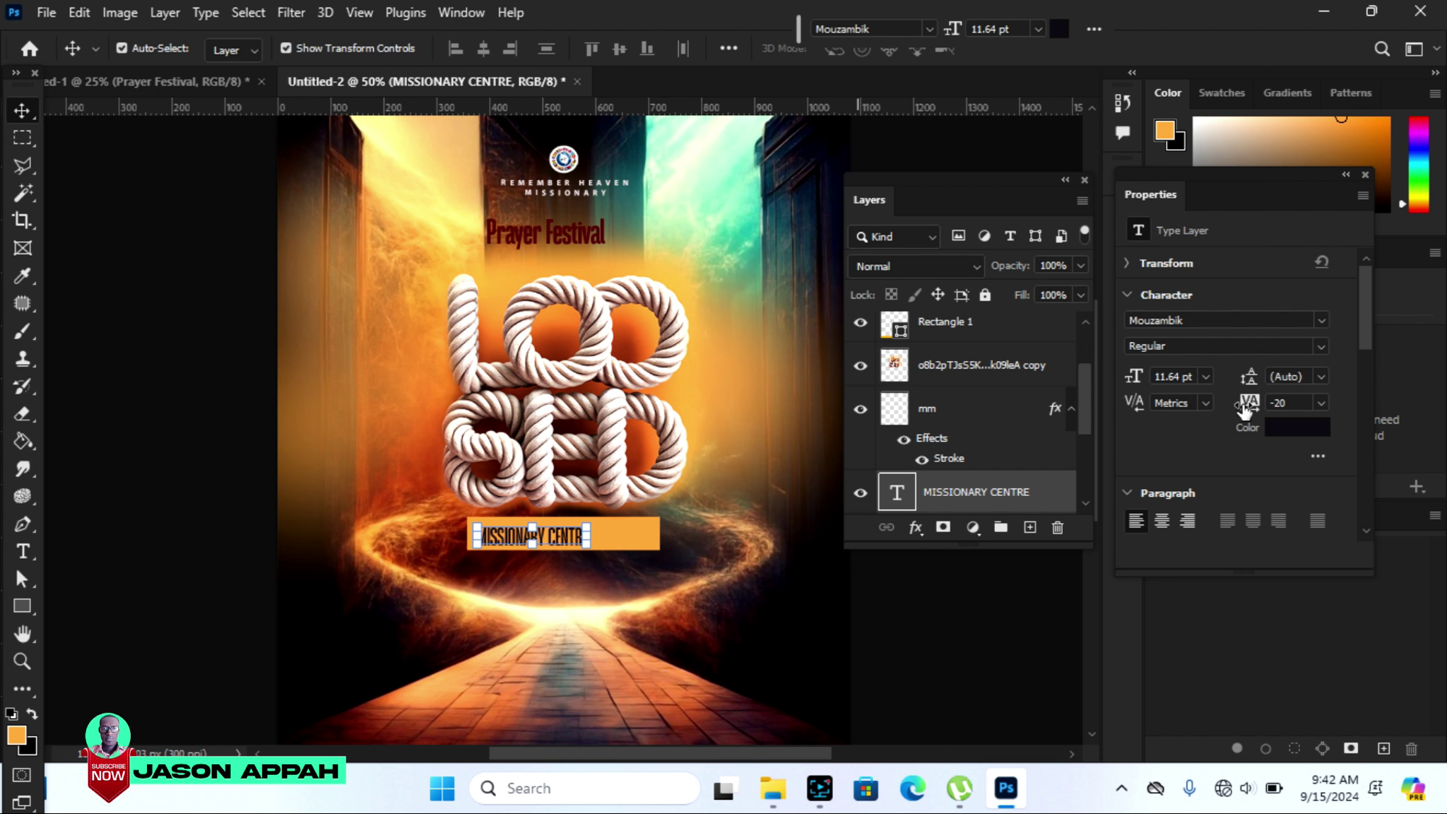
drag(588, 528, 612, 523)
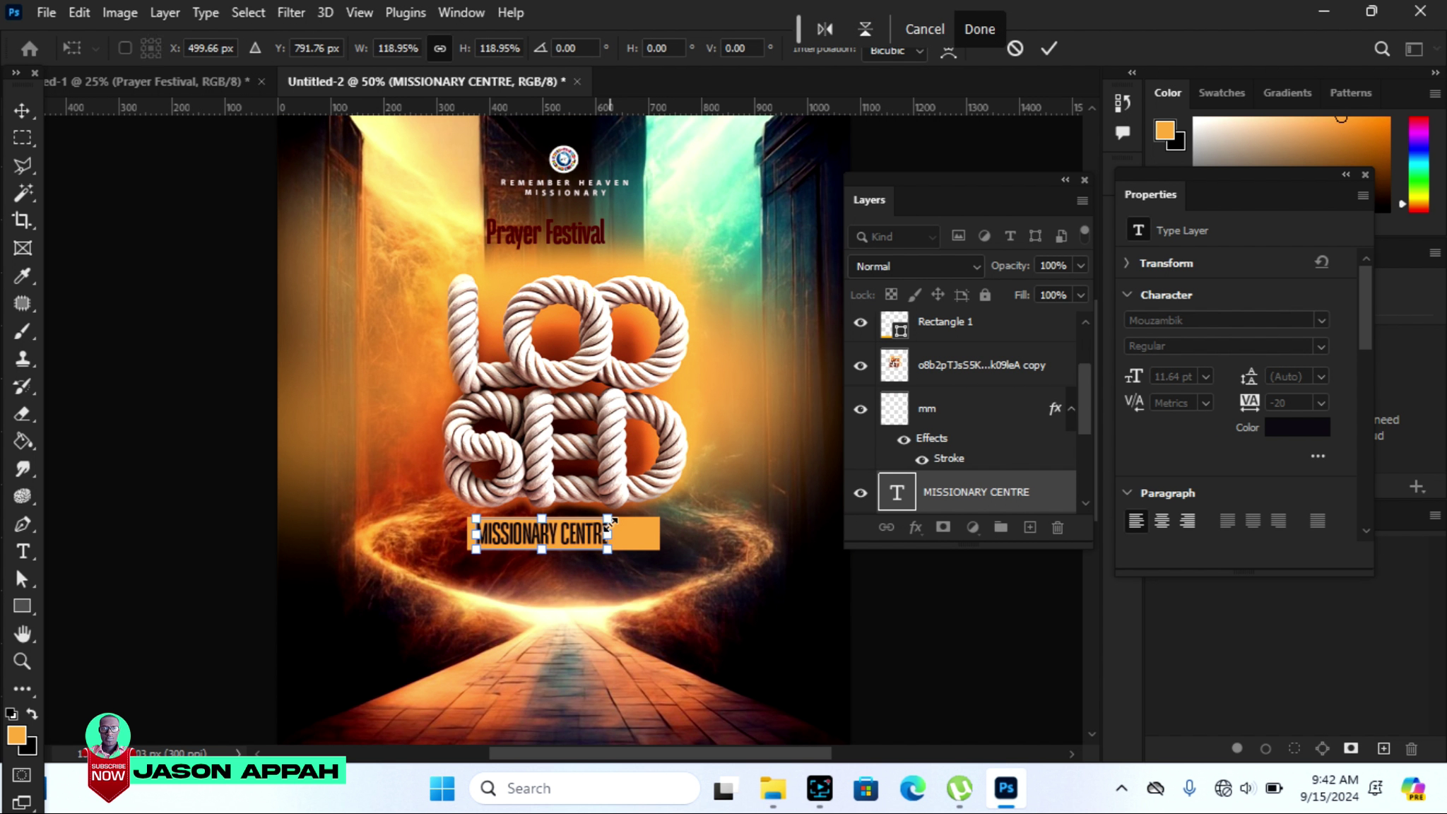
key(Return)
drag(1250, 406, 1246, 416)
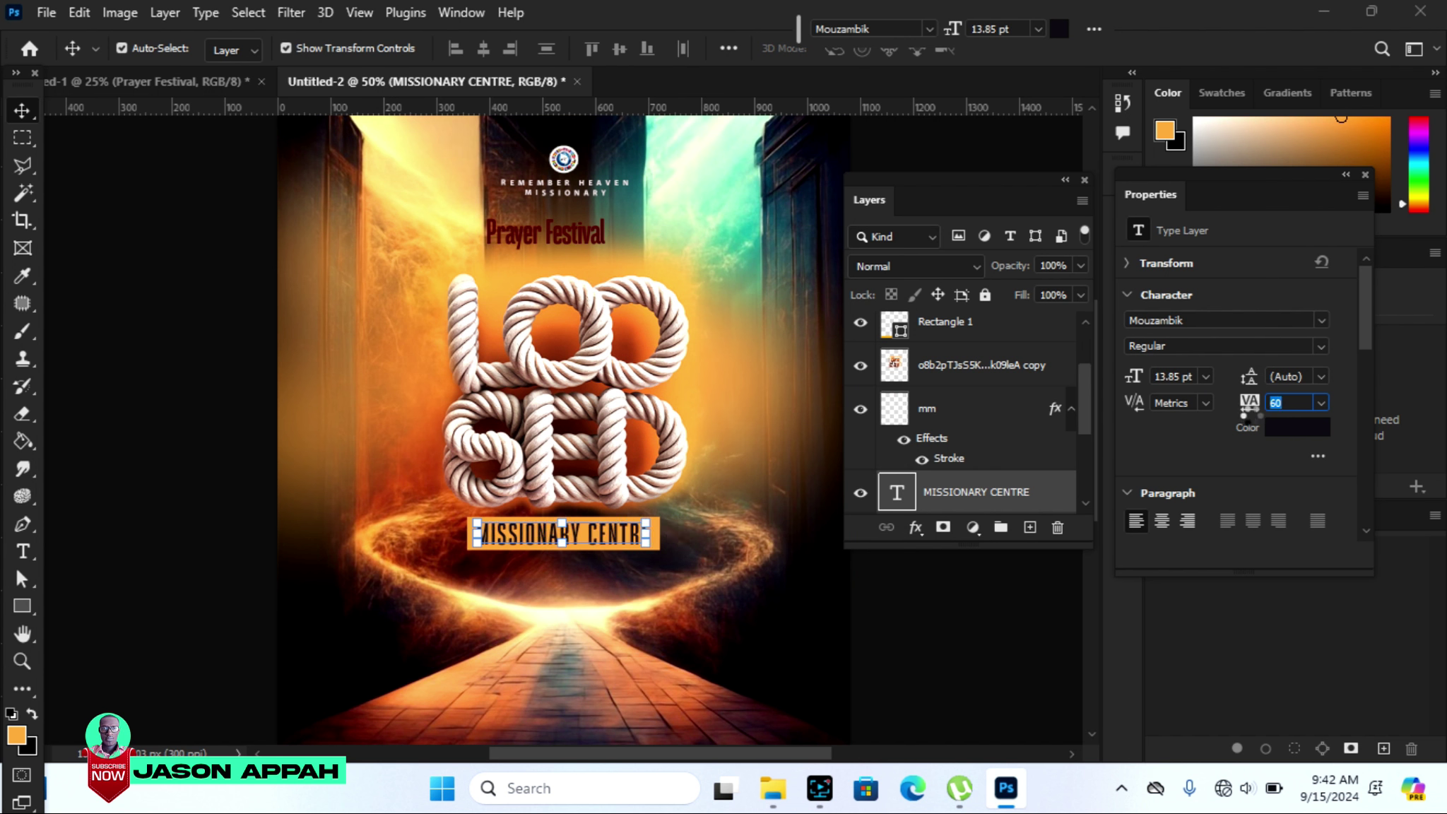
click(1244, 411)
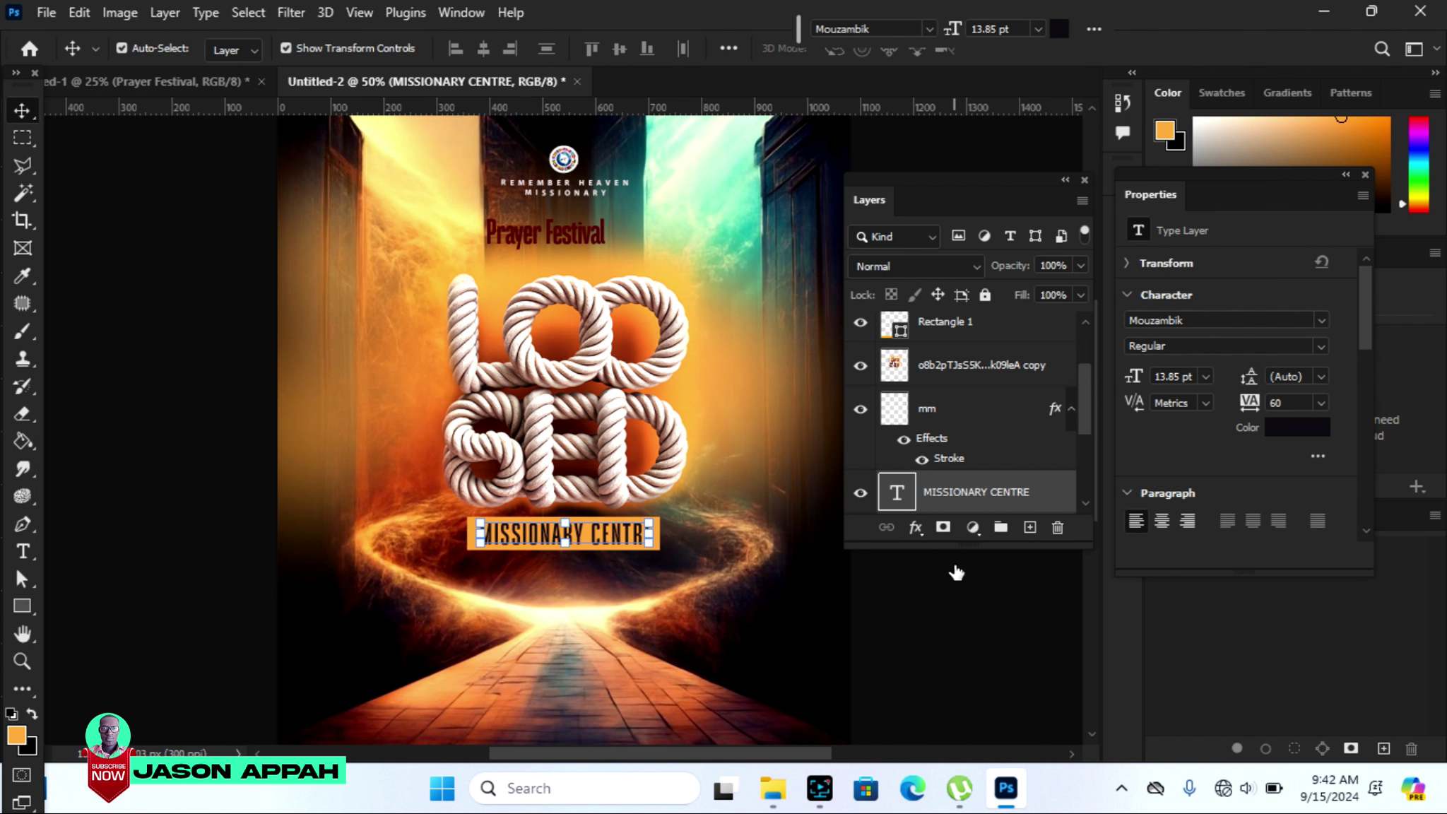
click(957, 617)
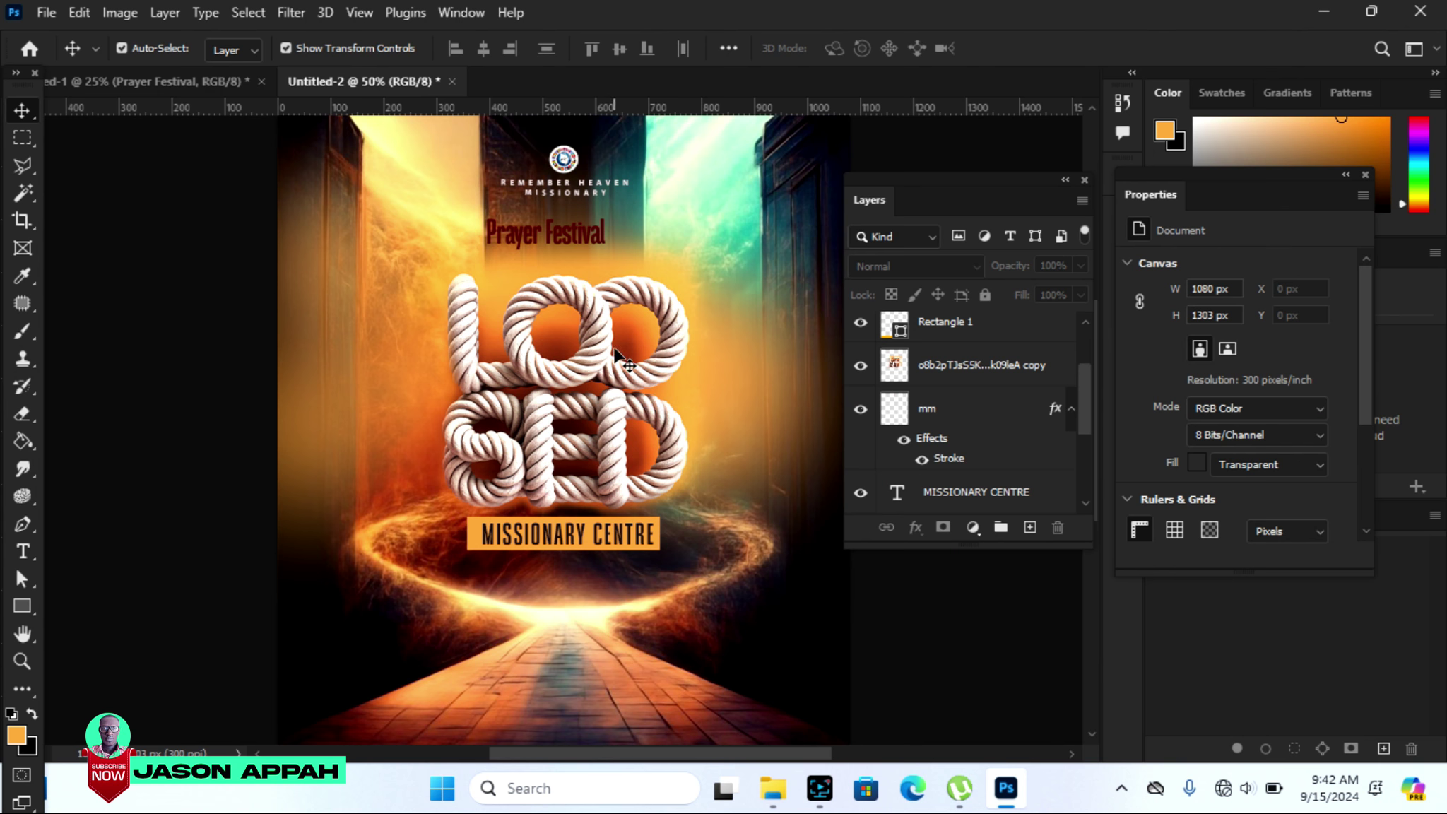
Colour Prayer Festival a light green sampled from the sky and nudge it right.
click(569, 234)
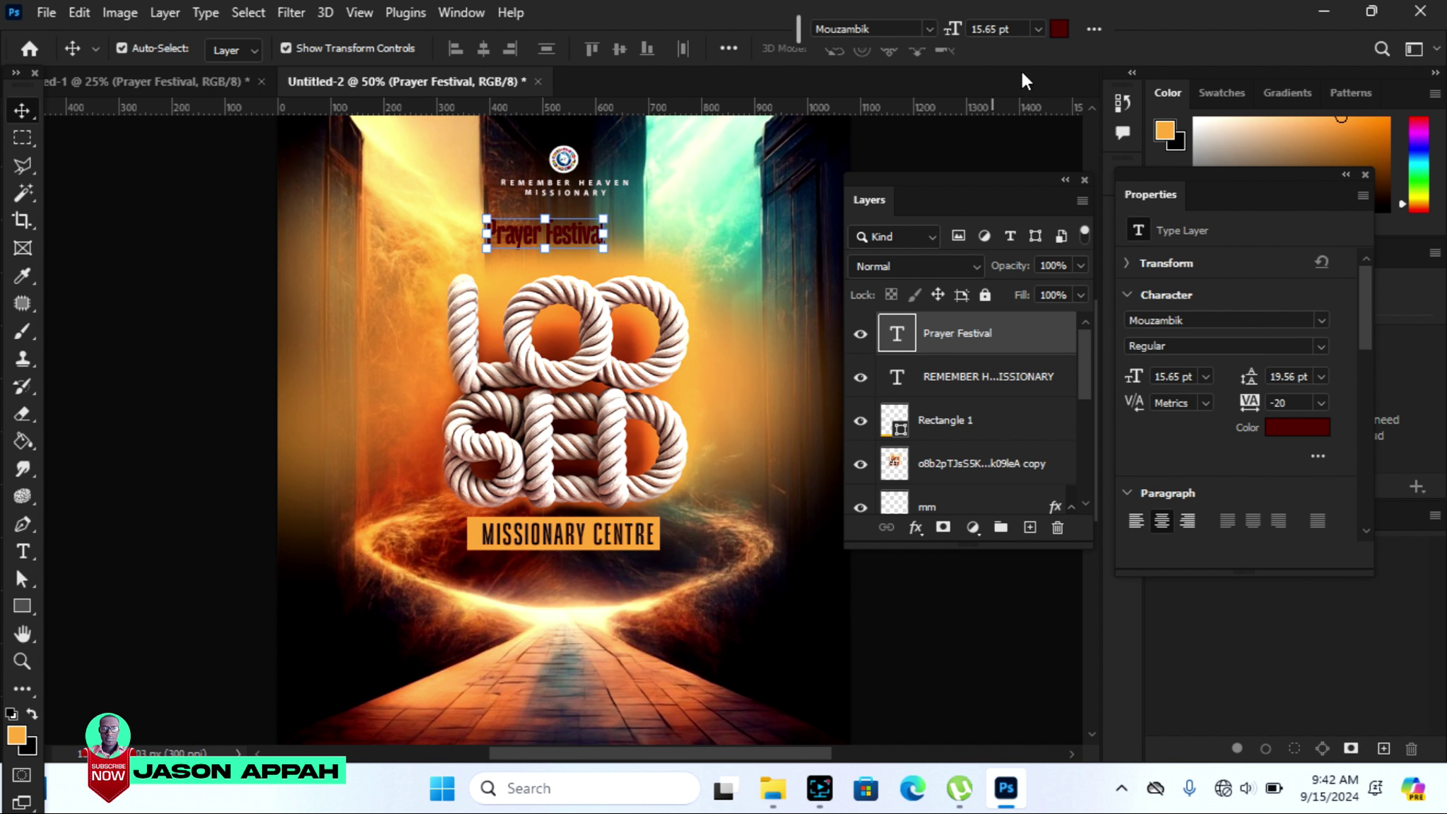
click(1060, 30)
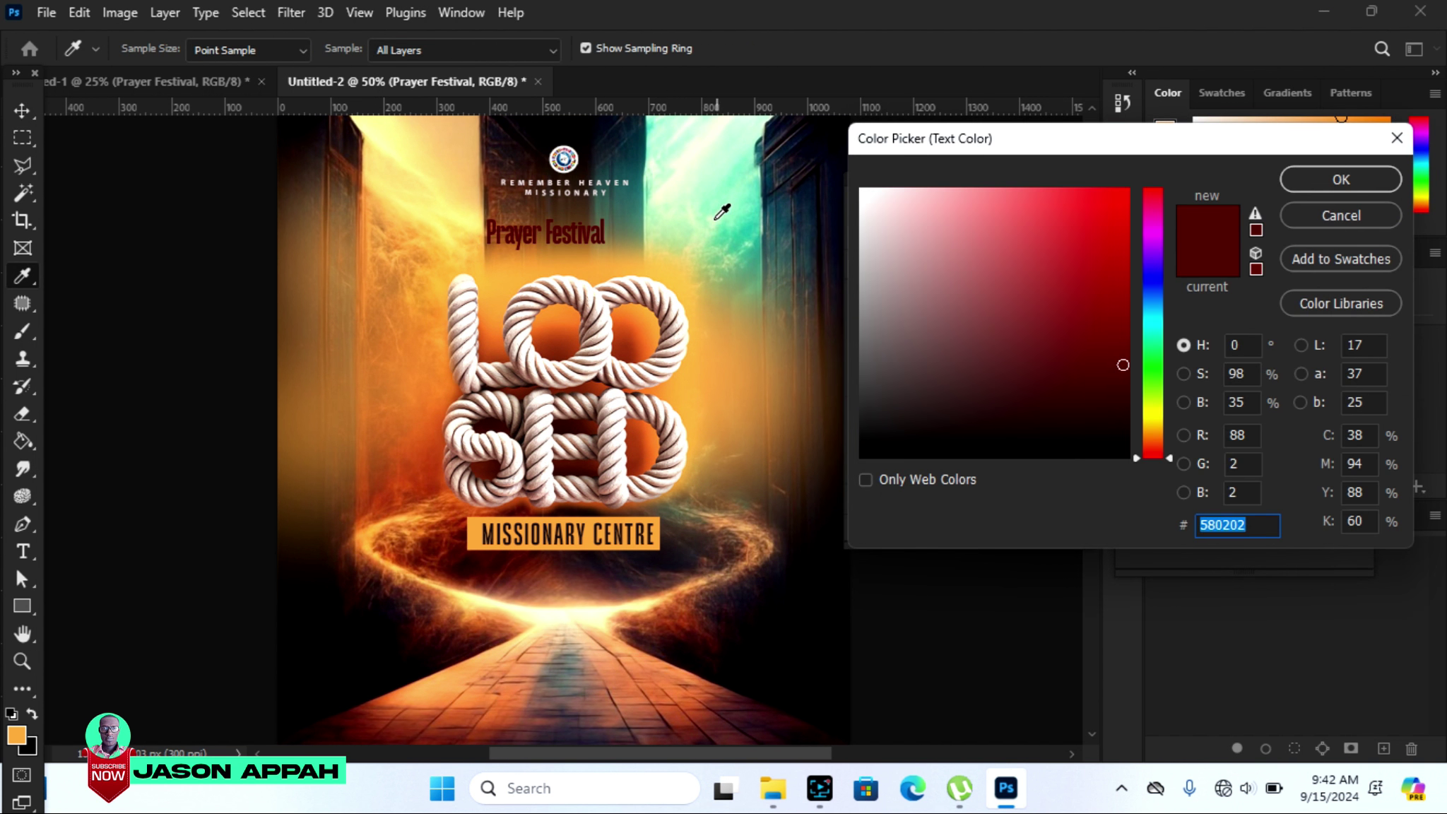
click(661, 243)
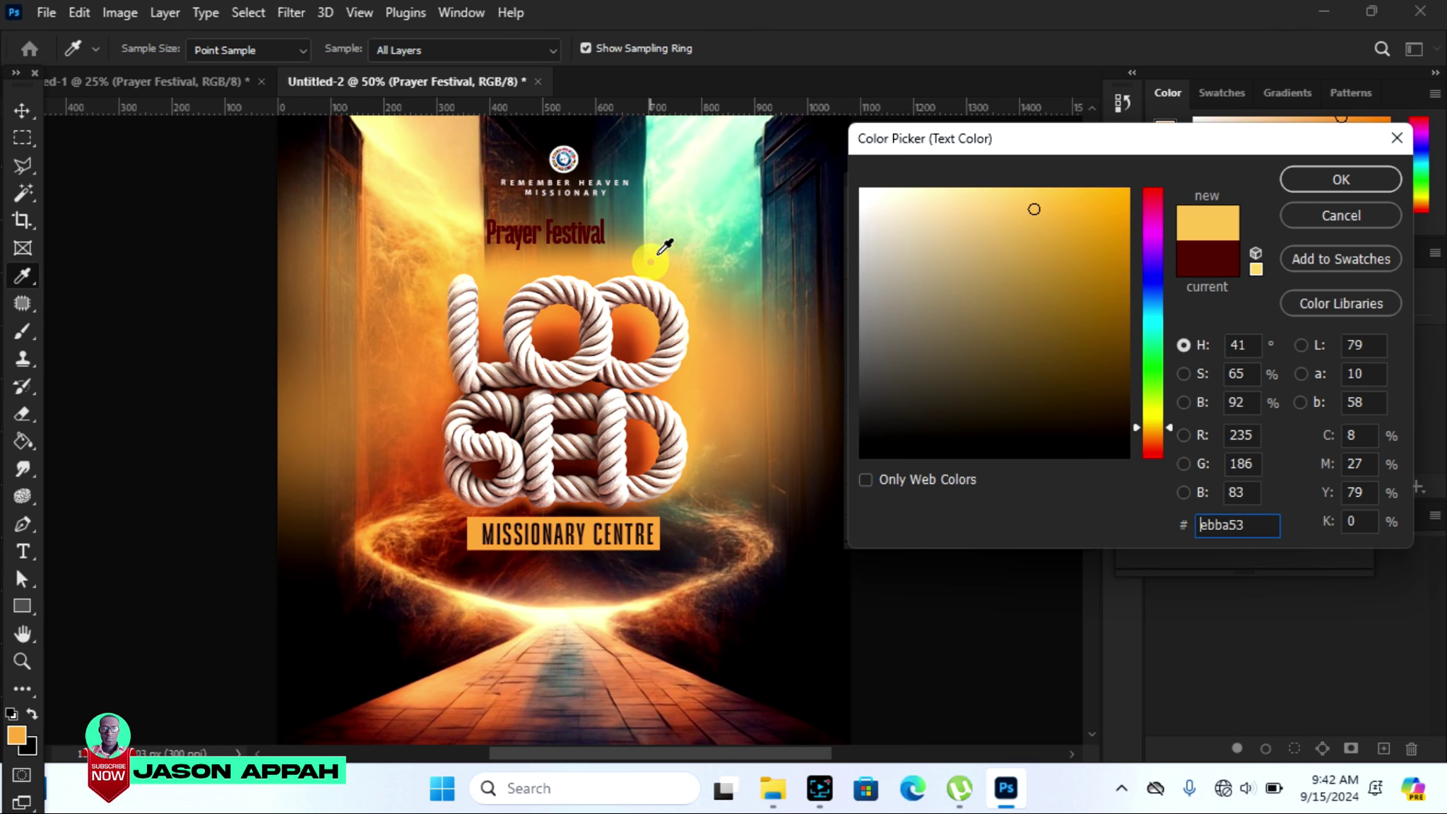
click(698, 183)
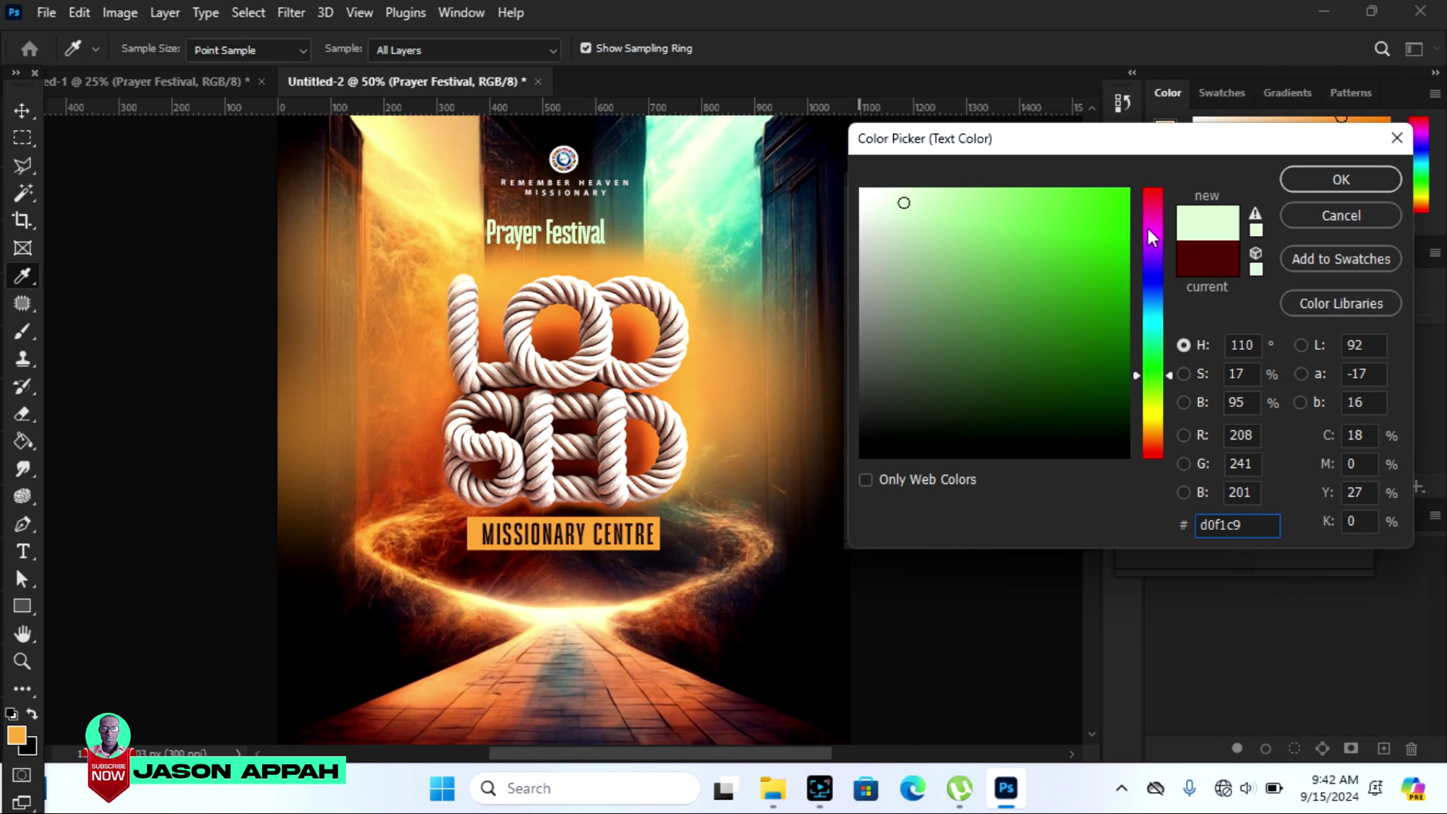
click(1330, 183)
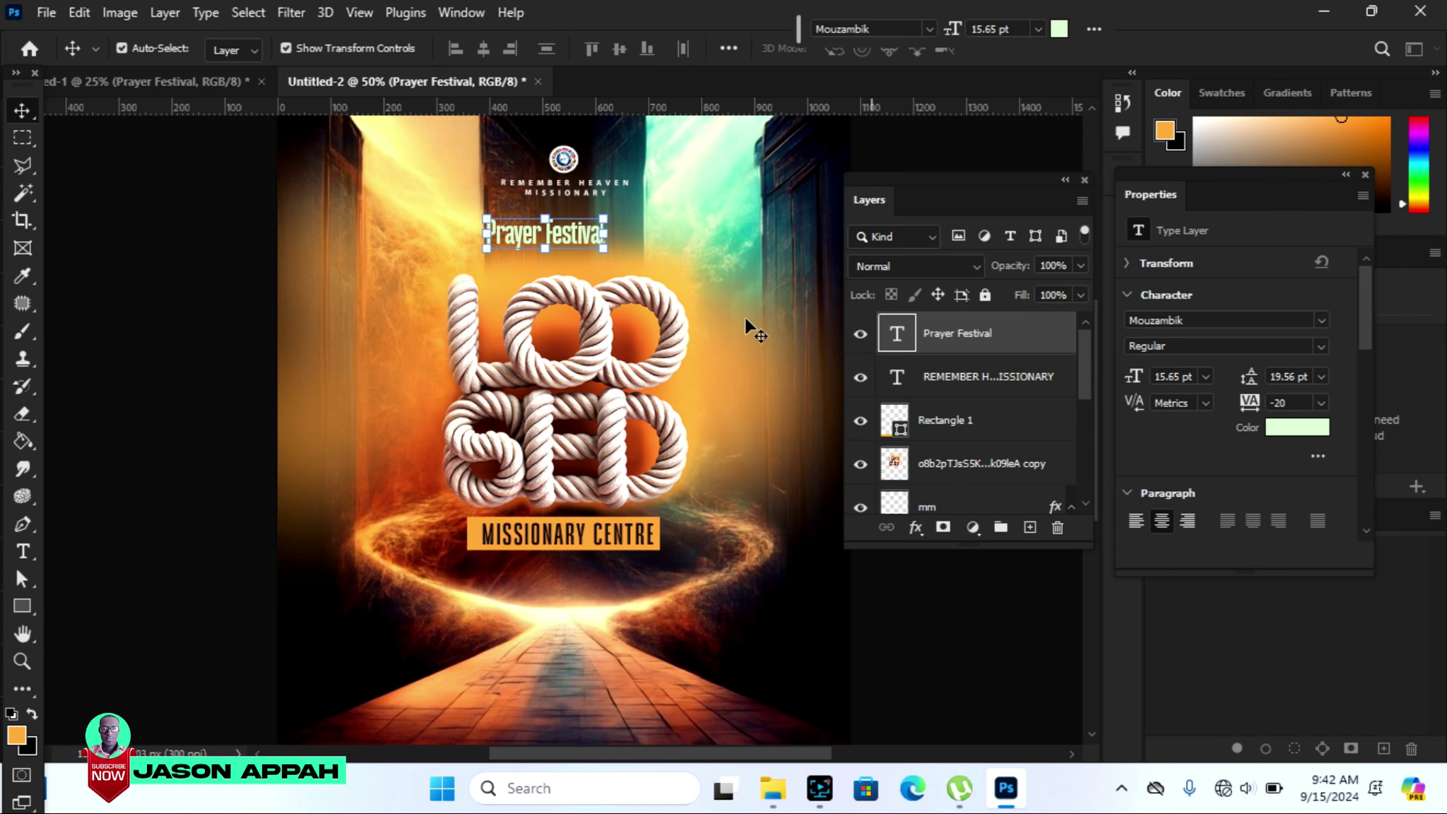
key(Right)
key(Right)
key(Right)
key(Right)
key(Right)
key(Right)
key(Right)
key(Right)
key(Right)
key(Right)
key(Right)
key(Right)
key(Right)
key(Right)
key(Right)
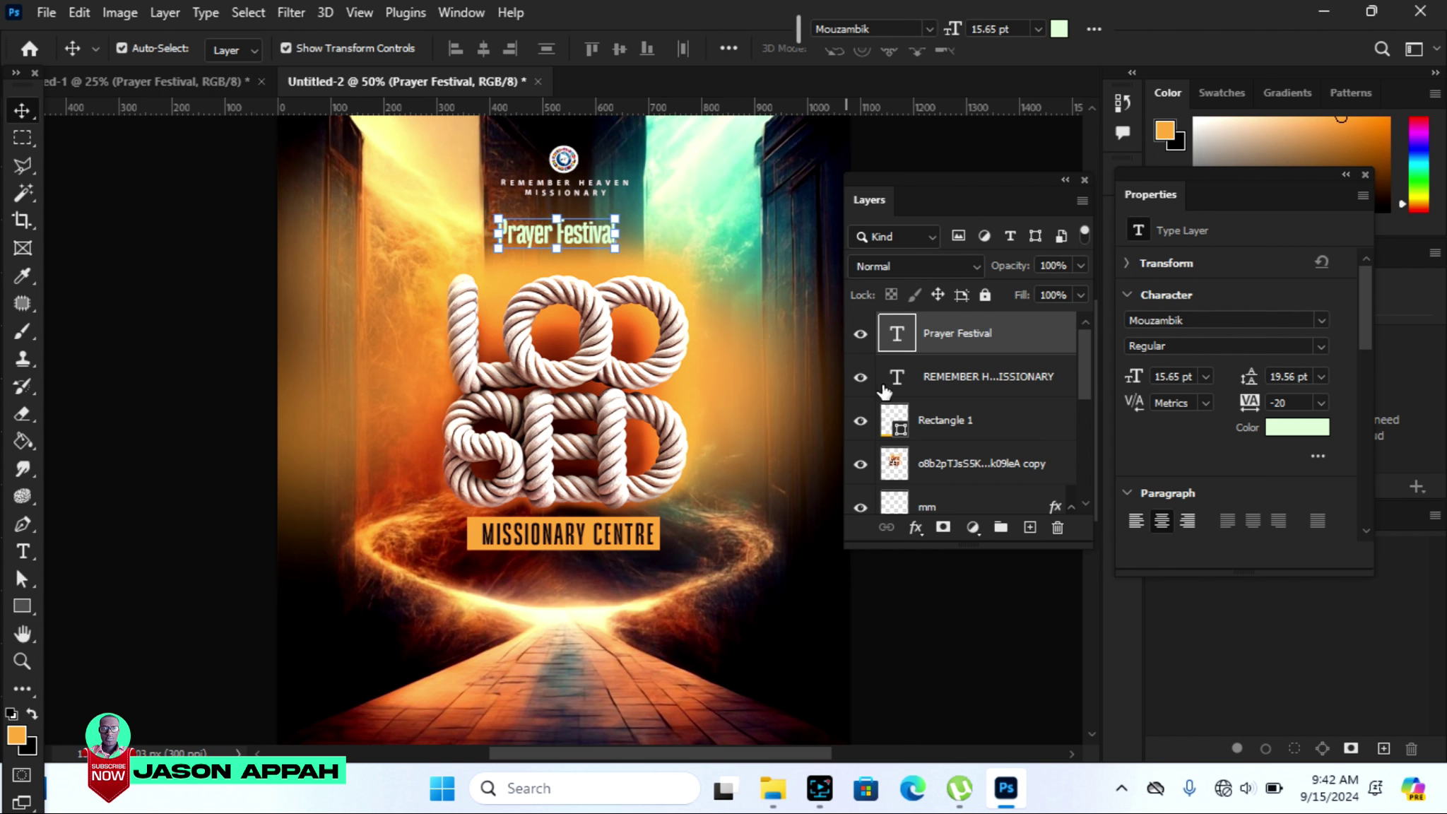
Set the Prayer Festival heading to All Caps in Type Options.
drag(1362, 330, 1358, 417)
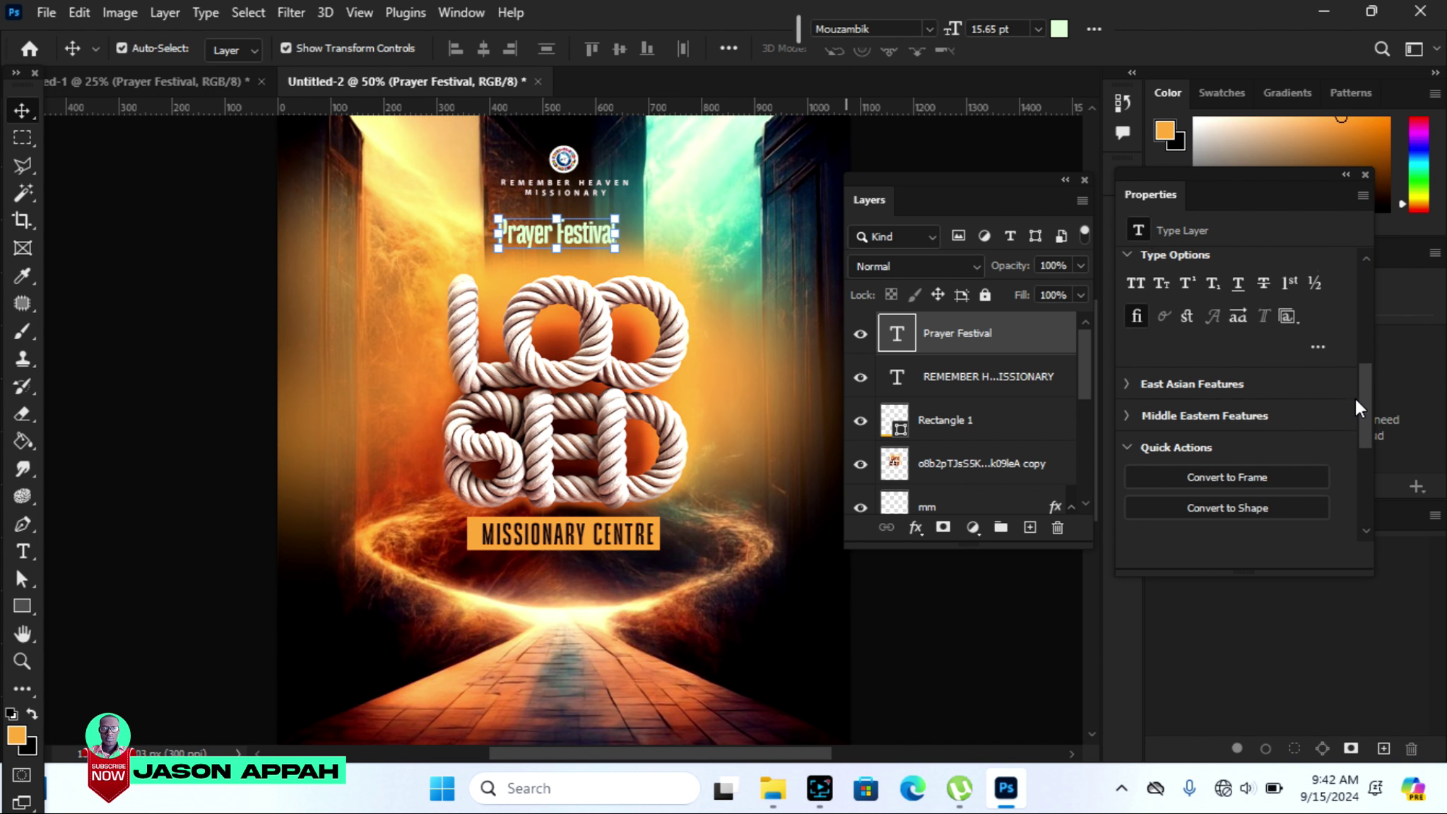
drag(1359, 417, 1351, 398)
click(1135, 334)
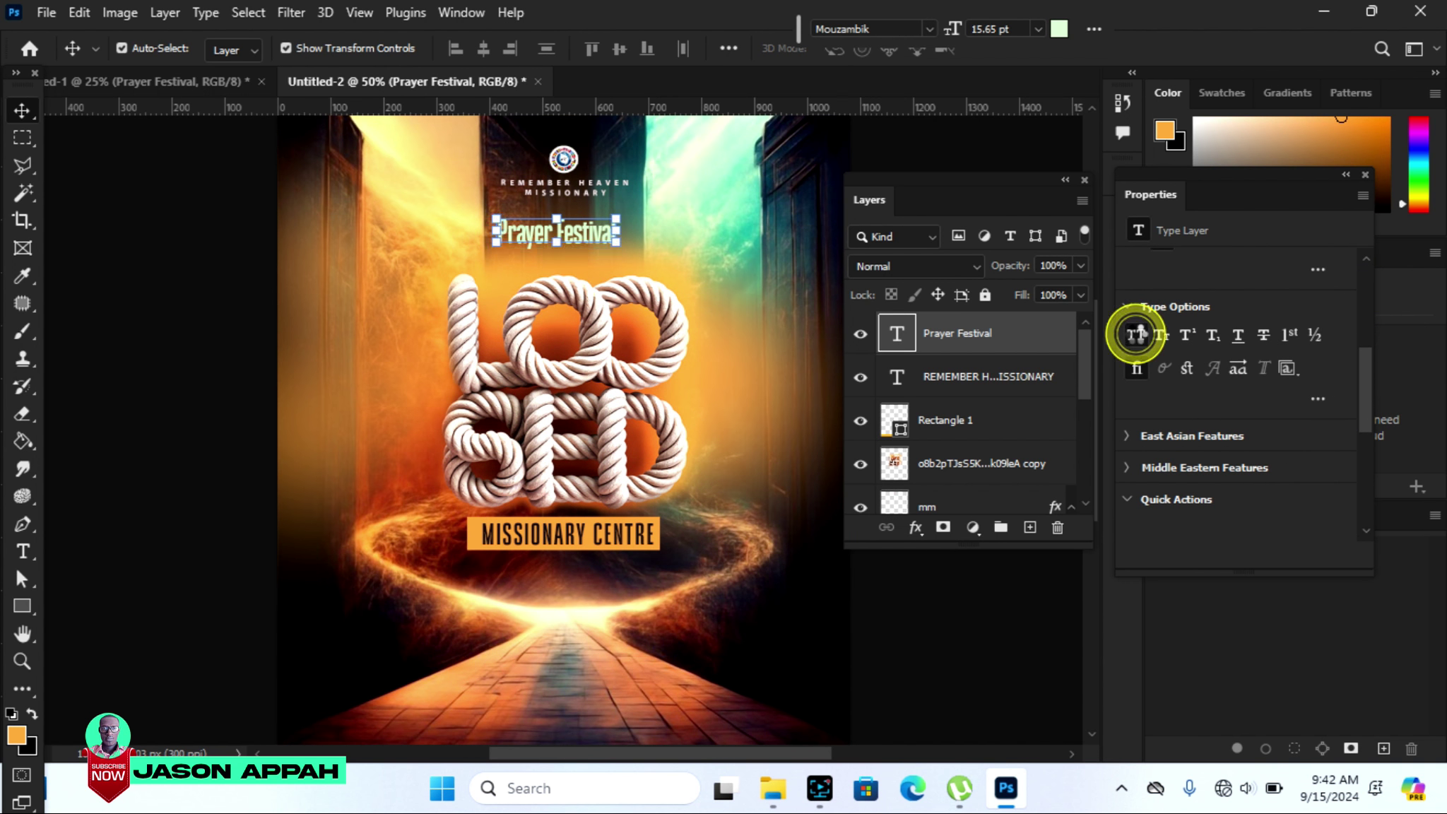
click(714, 274)
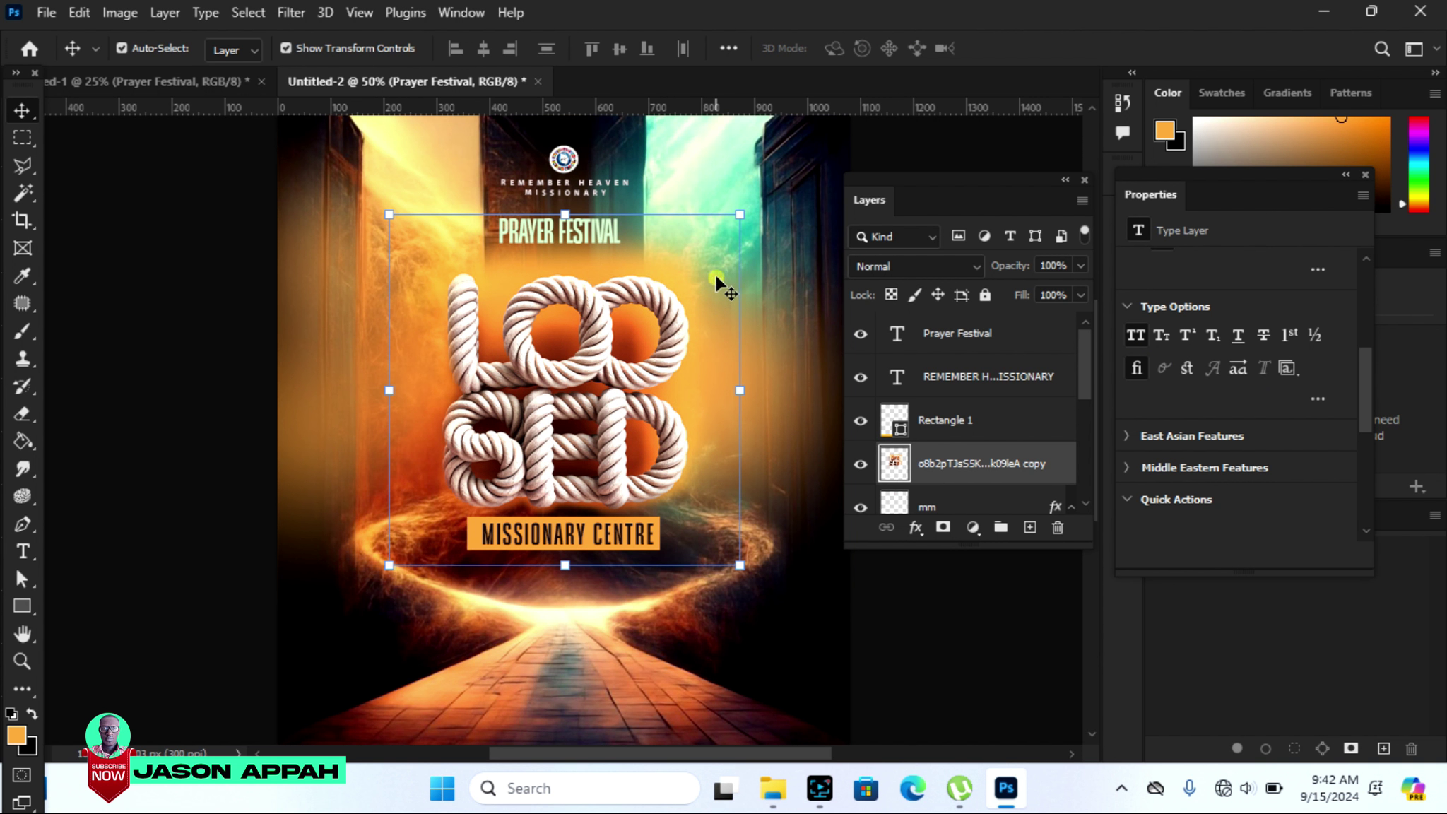
Rotate the PRAYER FESTIVAL heading straight above the LOOSED title.
click(586, 233)
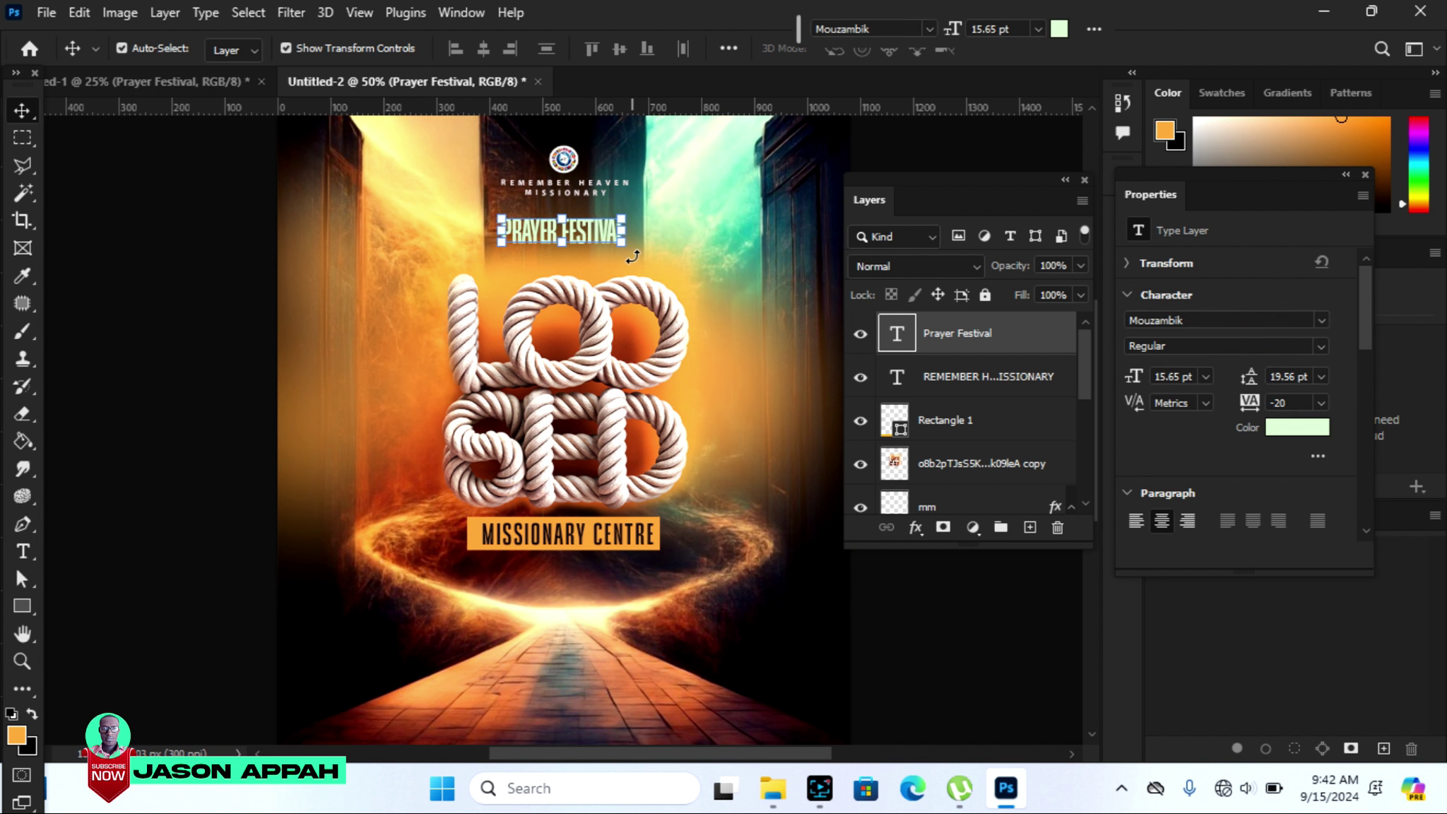
drag(632, 257, 640, 300)
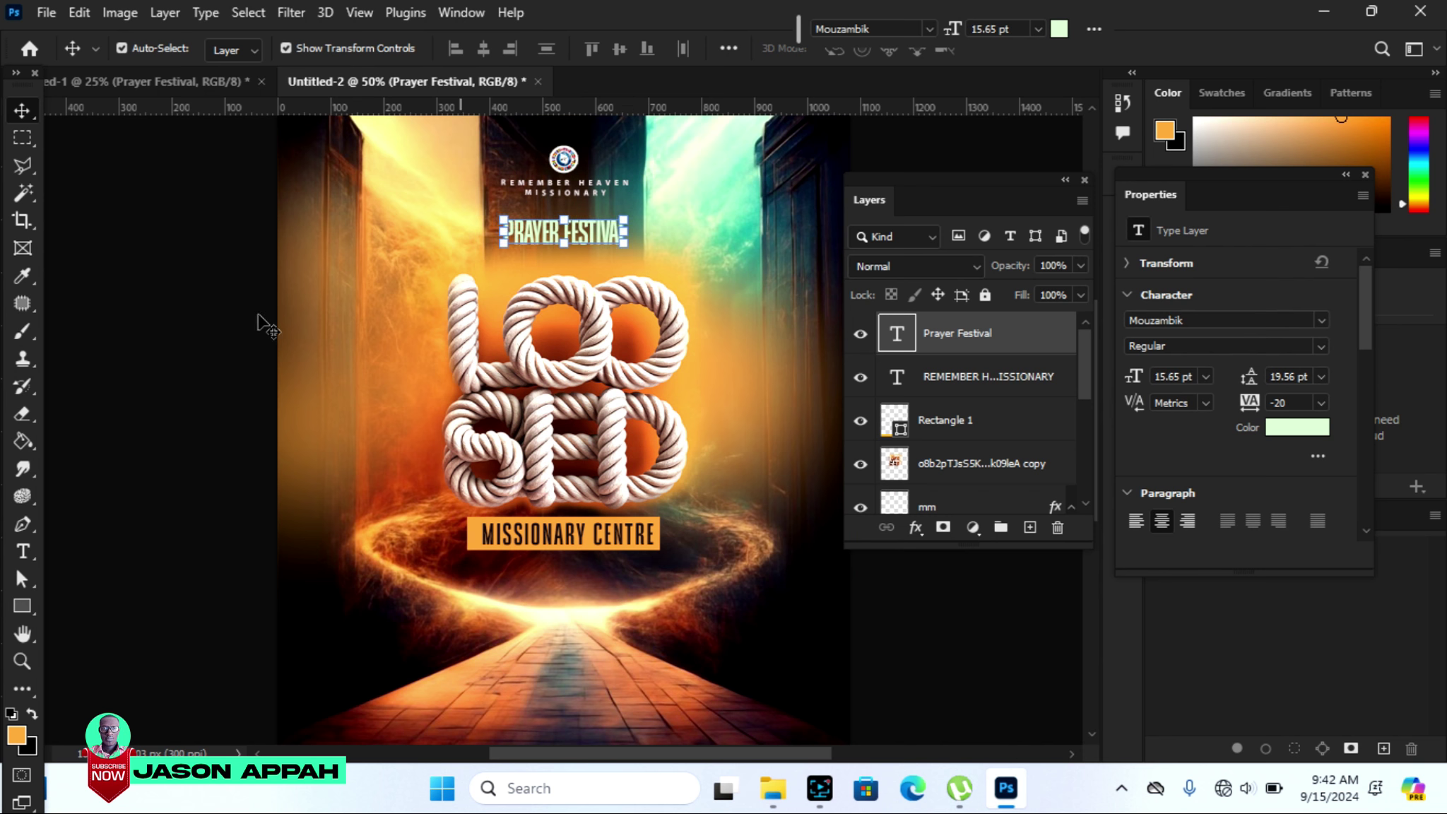
click(170, 284)
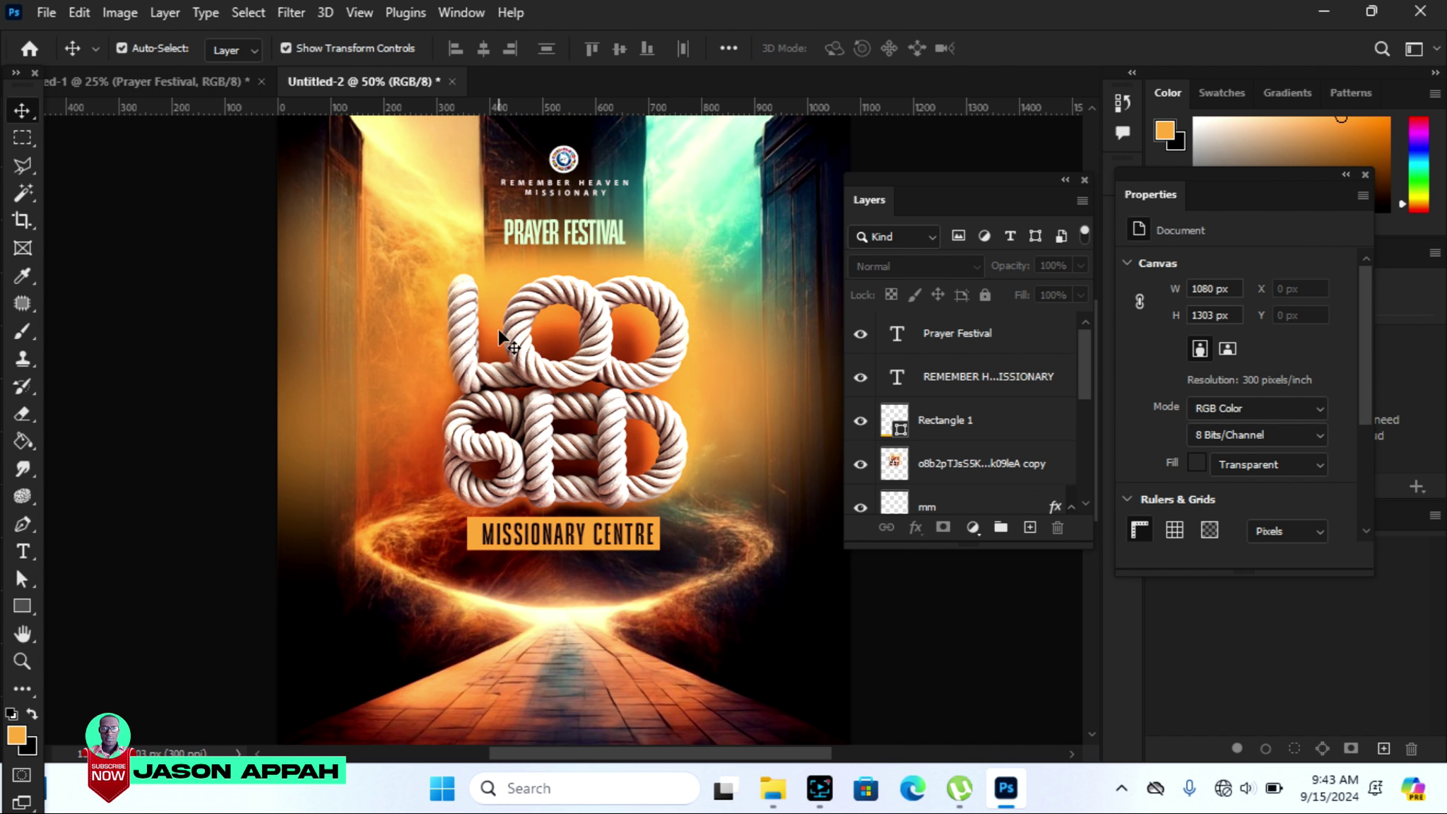
click(153, 78)
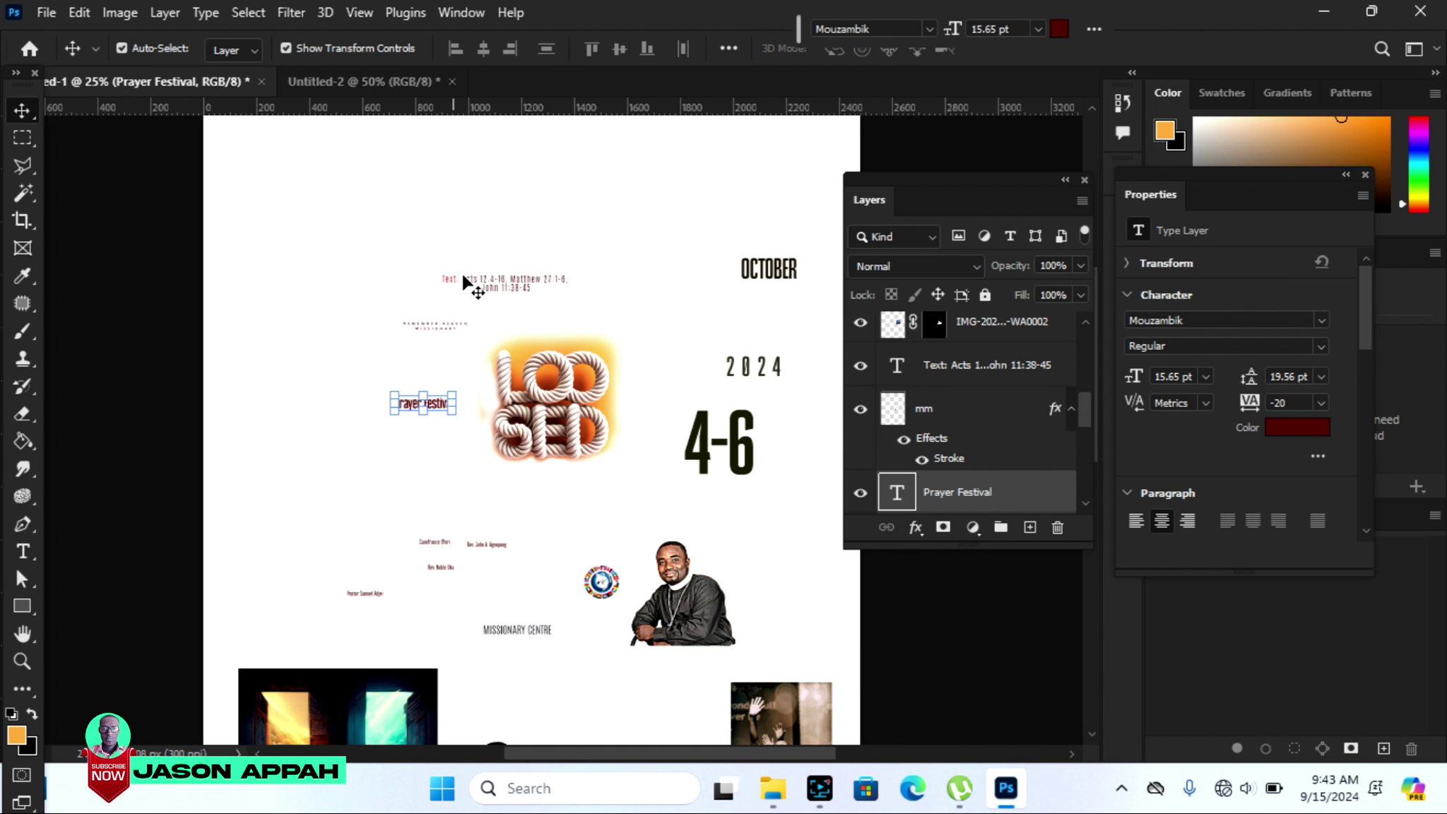
Bring the Acts scripture text below MISSIONARY CENTRE and colour it pale green #ddf6cf.
mouse_move(509, 285)
mouse_down()
mouse_move(375, 95)
mouse_move(407, 137)
mouse_up()
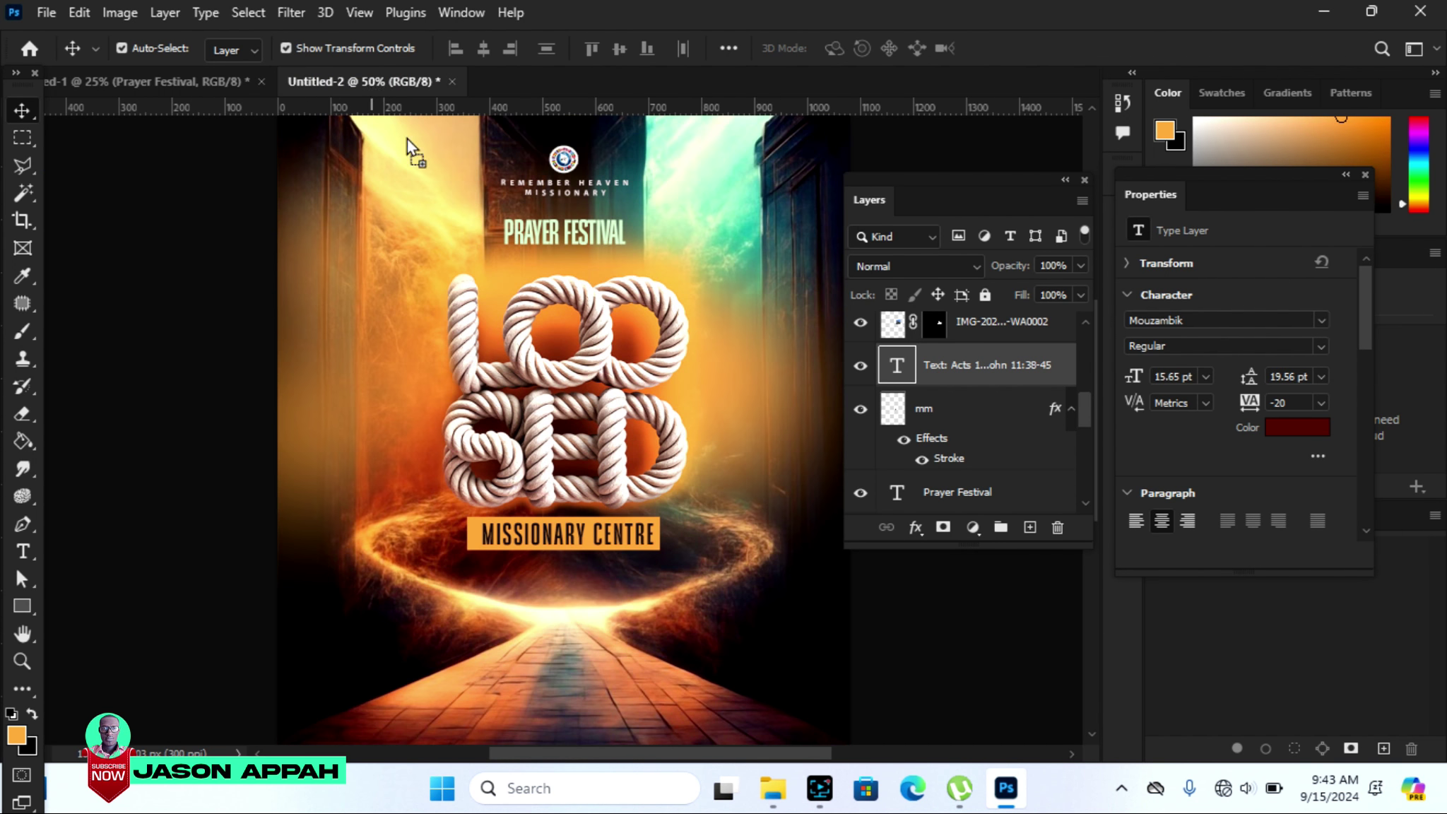
drag(567, 566, 567, 577)
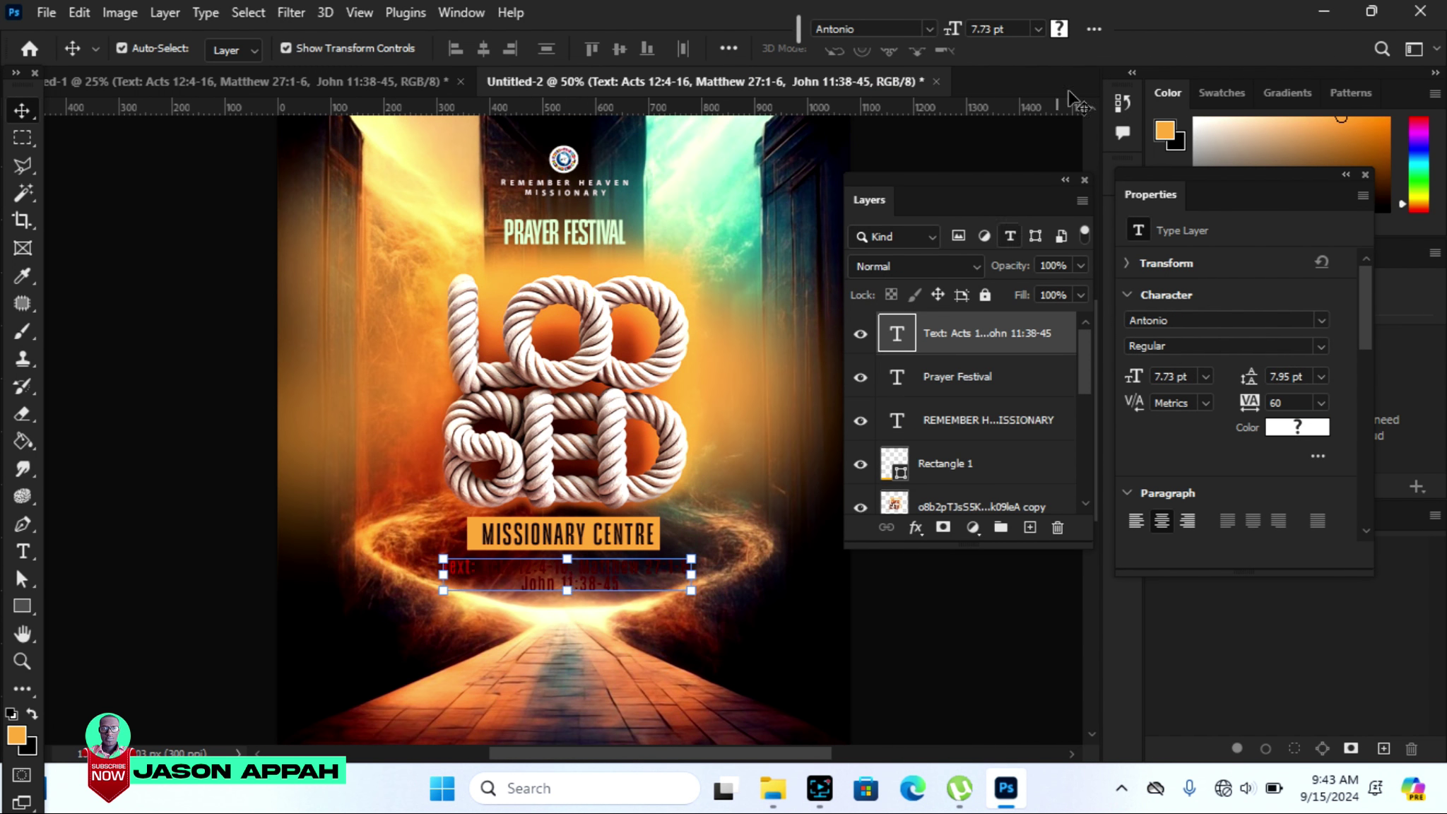
click(1057, 30)
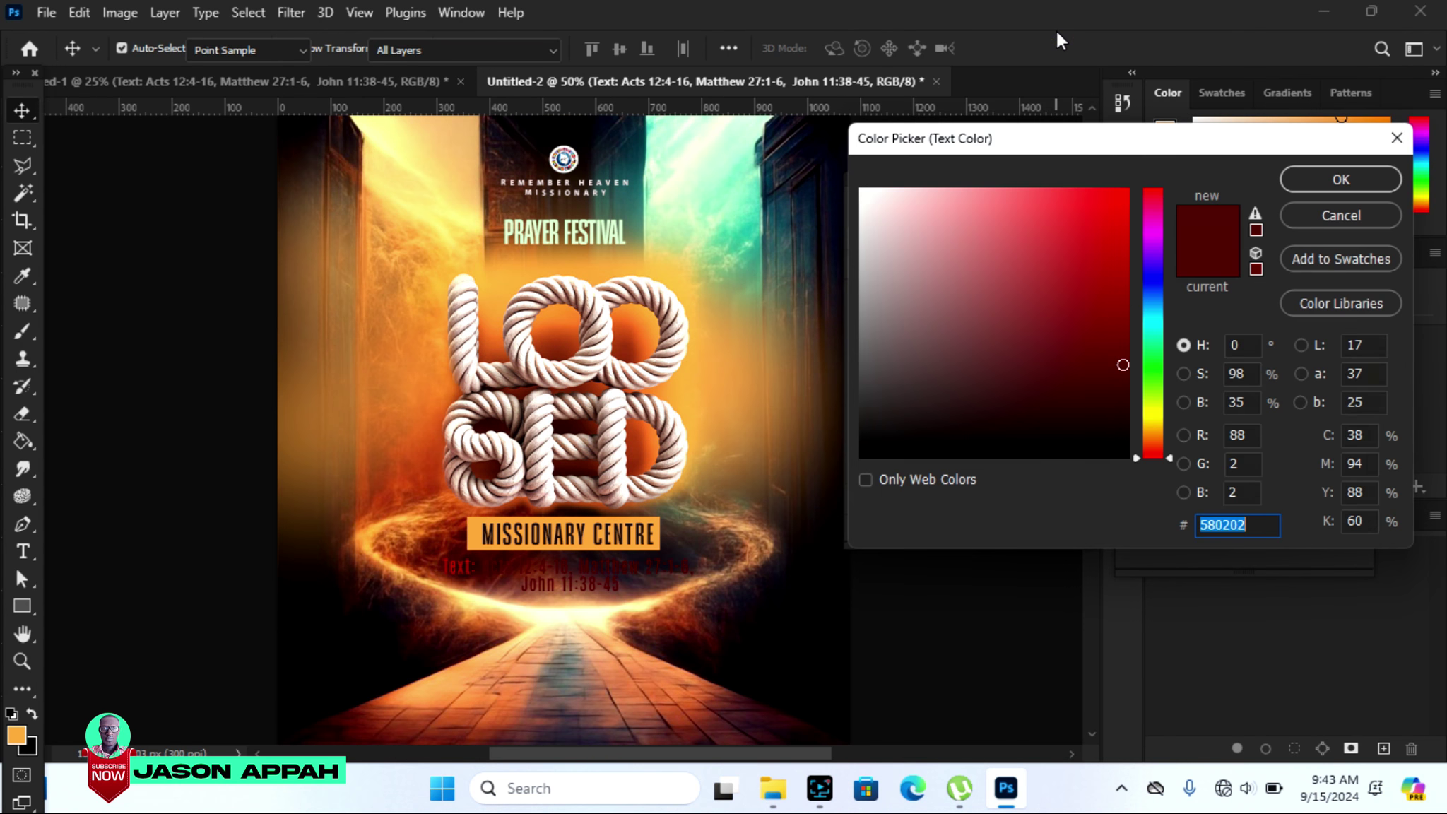
click(688, 180)
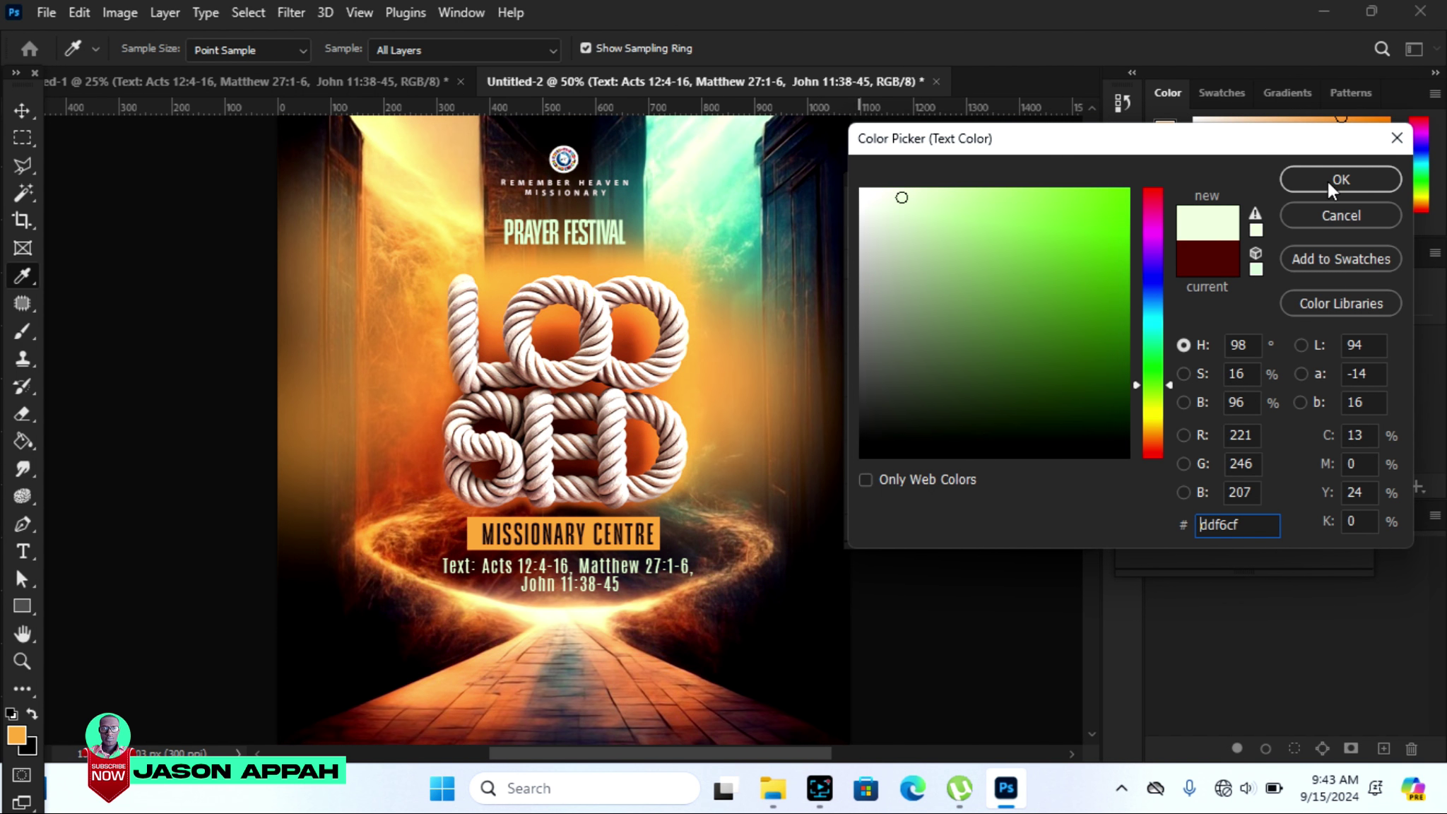
click(1329, 182)
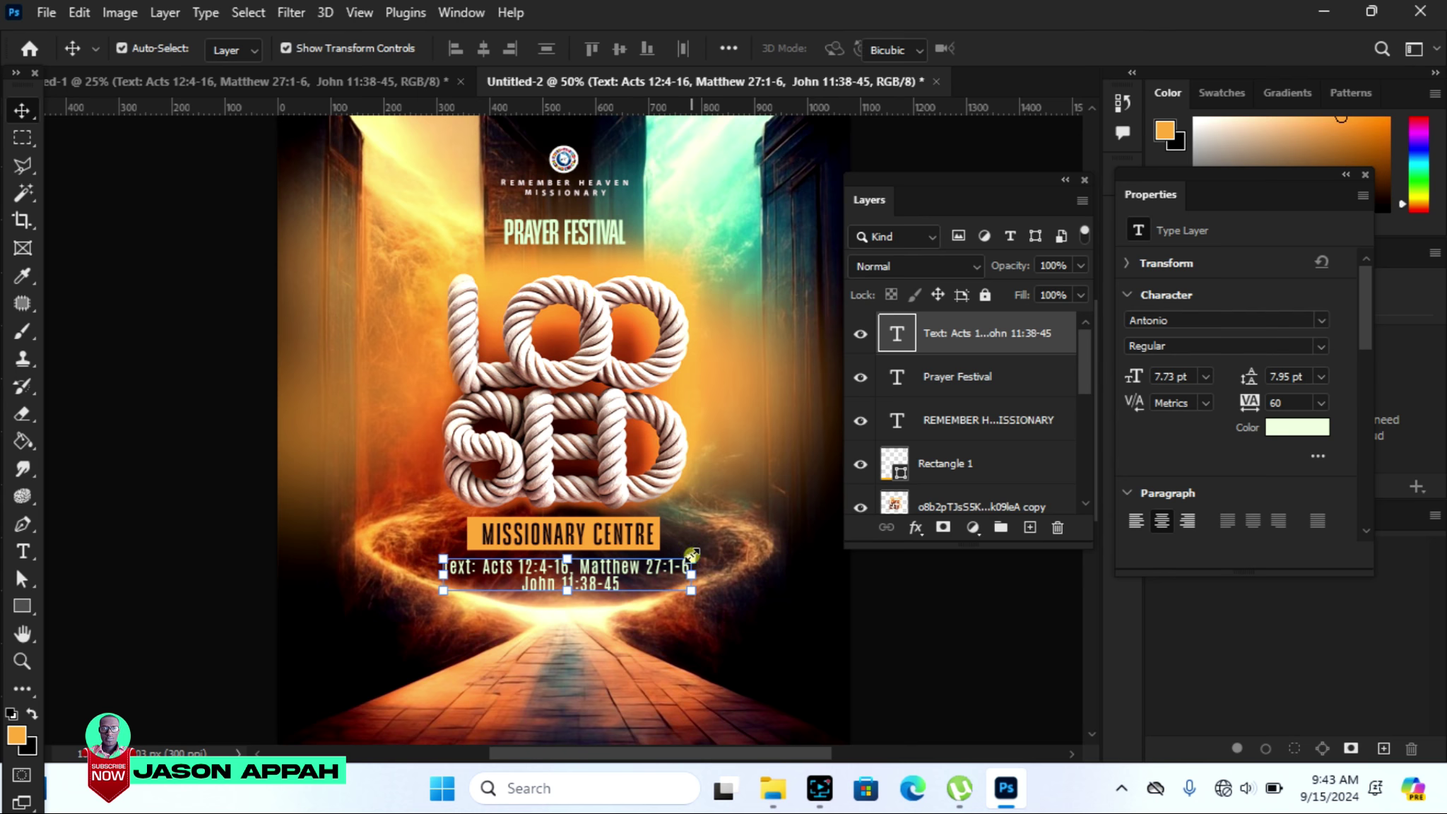
Shrink the scripture text slightly and nudge it up and right.
drag(691, 558, 679, 558)
key(Return)
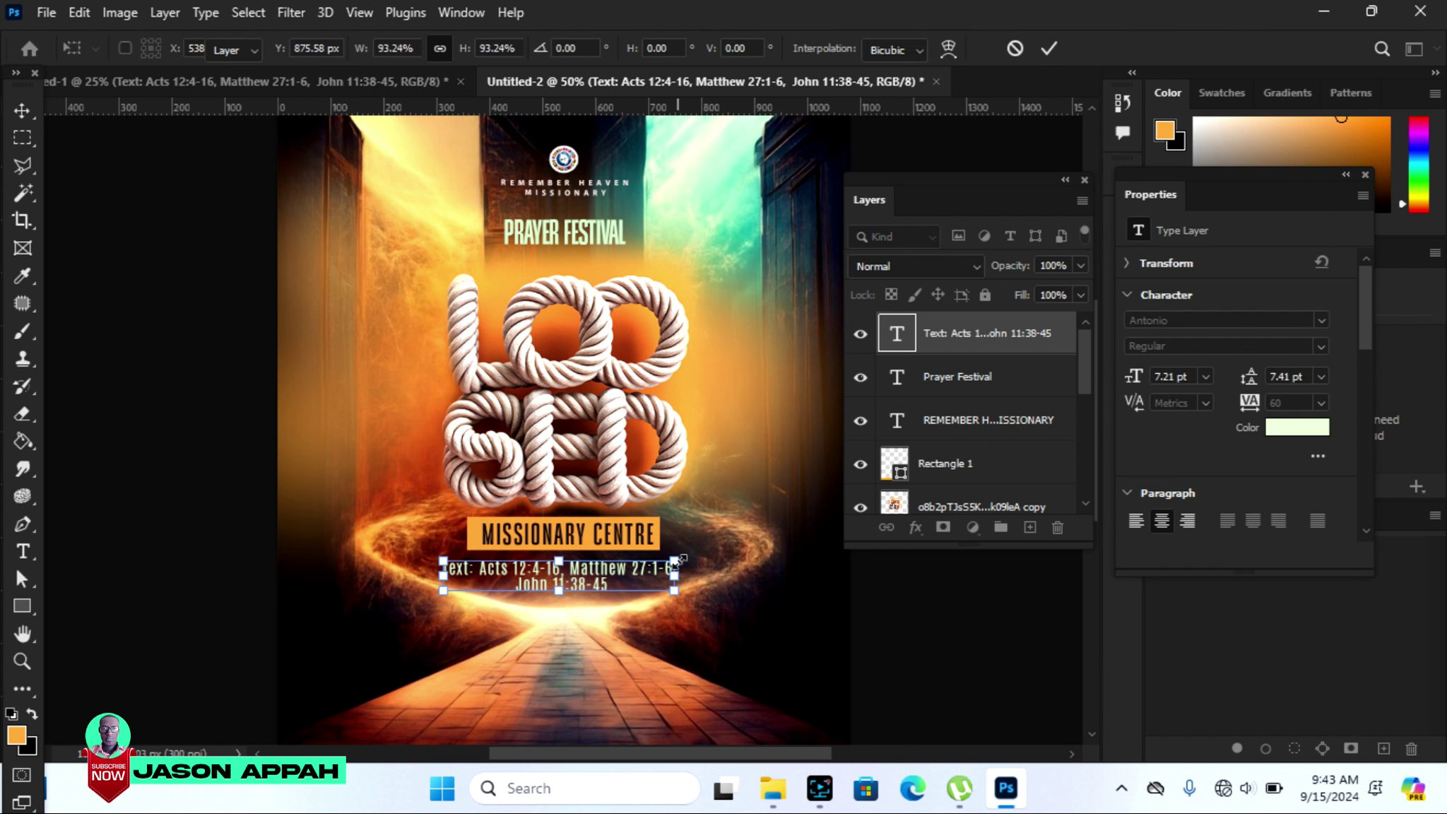
key(Up)
key(Up)
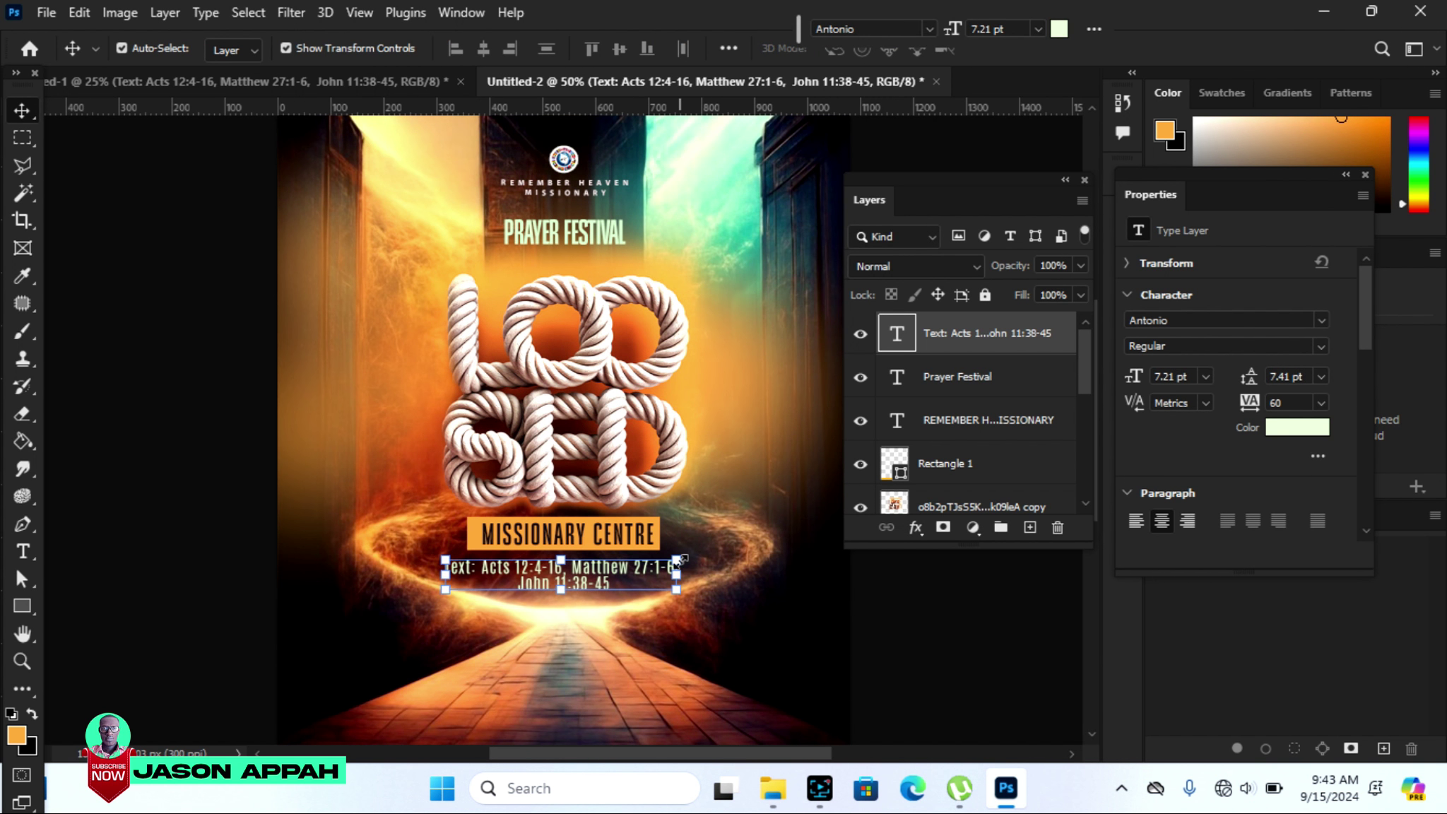
key(Right)
key(Right)
key(Up)
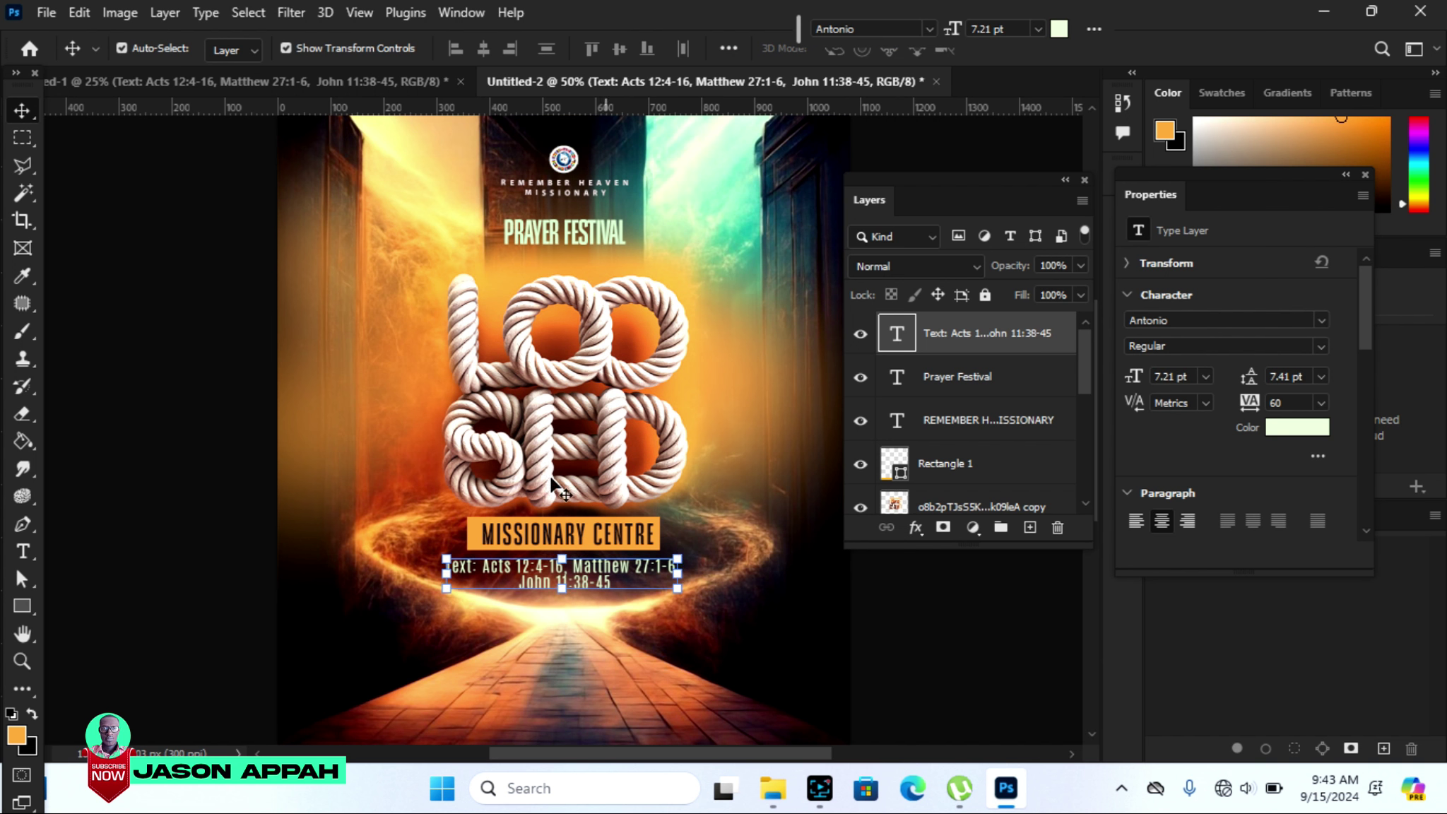
Colour the word 'Text:' at the start of the scripture line bright yellow #ecff17.
click(24, 555)
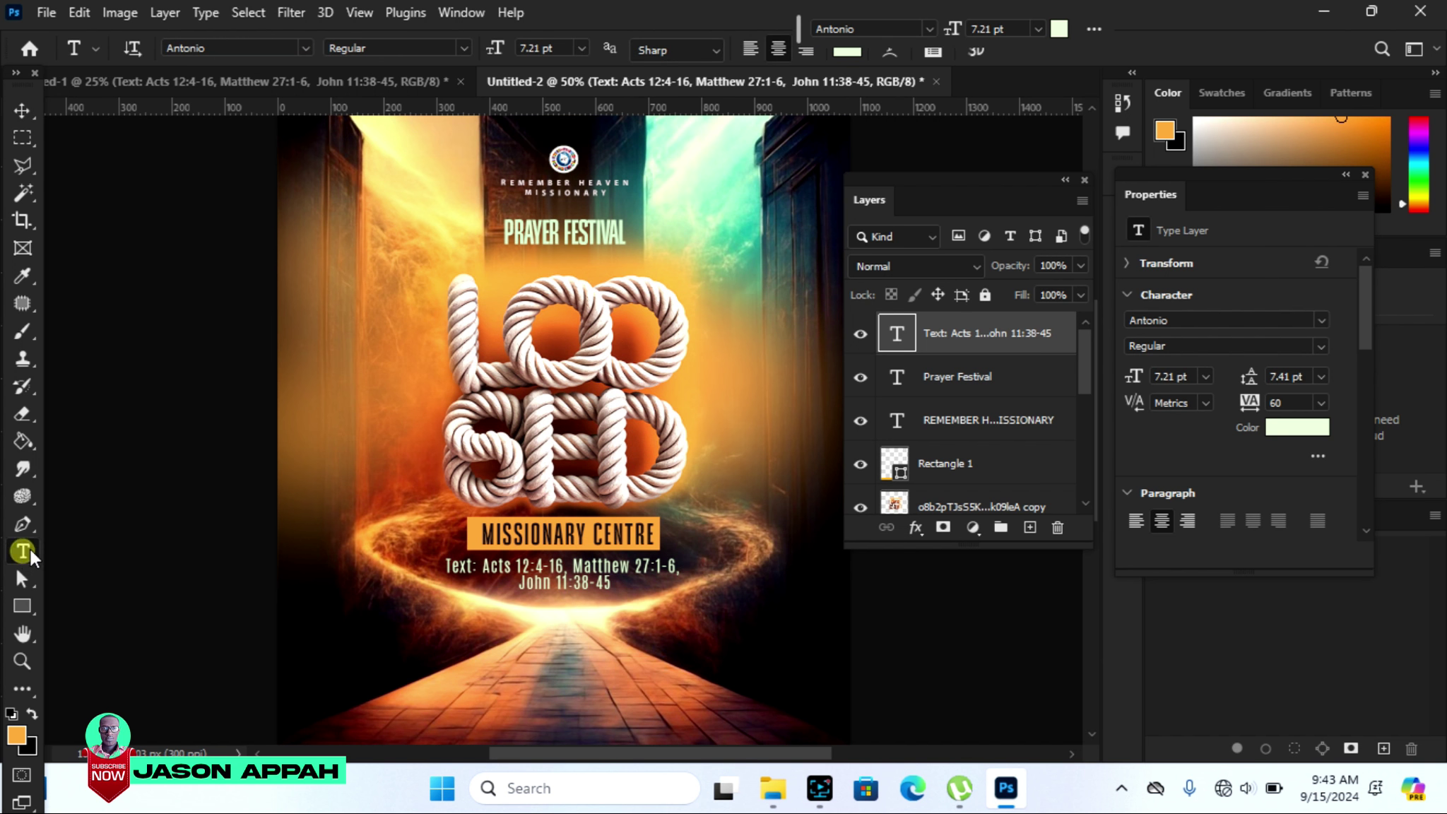
click(477, 565)
key(ctrl+a)
click(1060, 29)
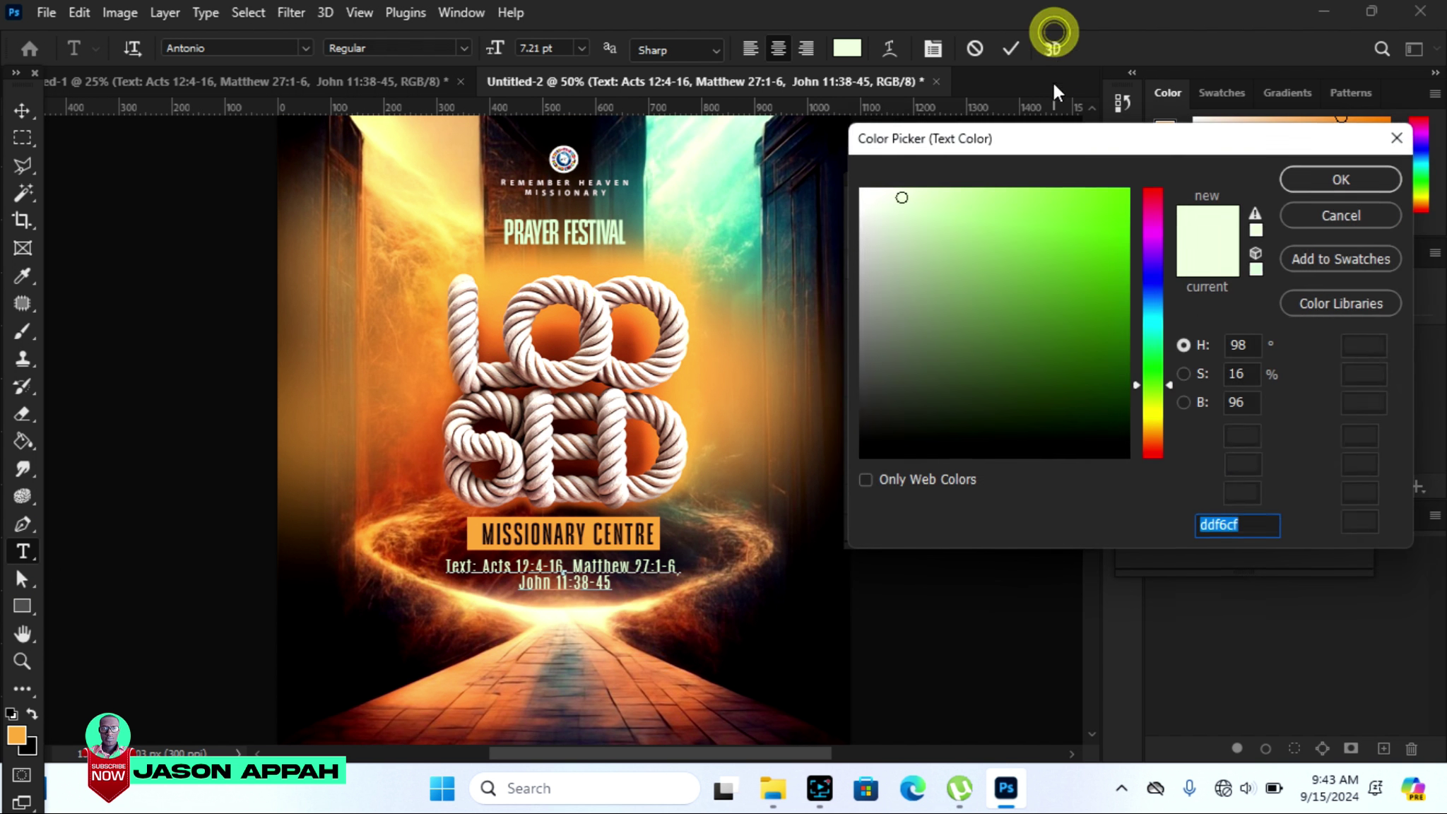
drag(1150, 420, 1151, 410)
drag(1093, 235, 1109, 190)
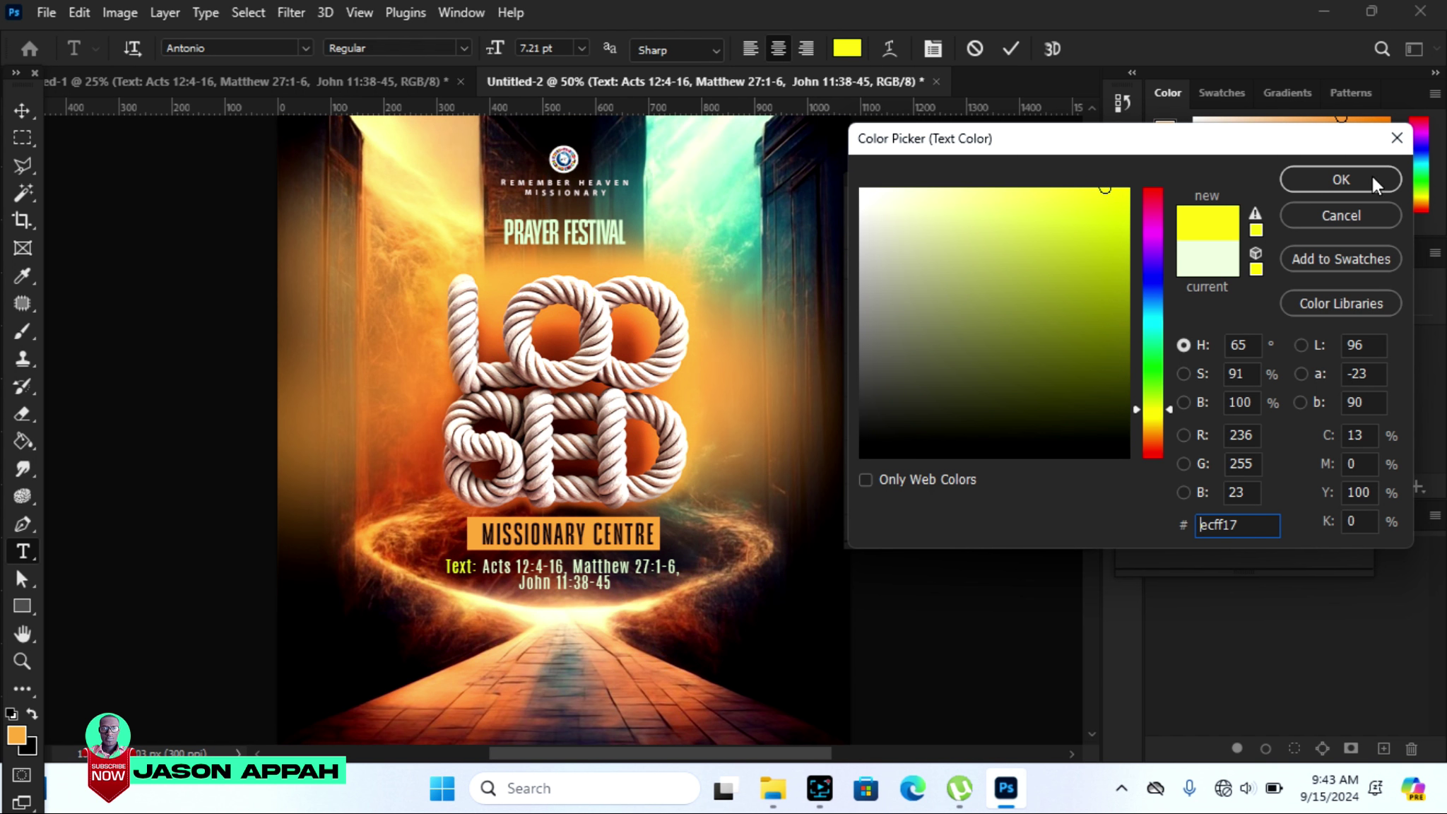
click(1341, 180)
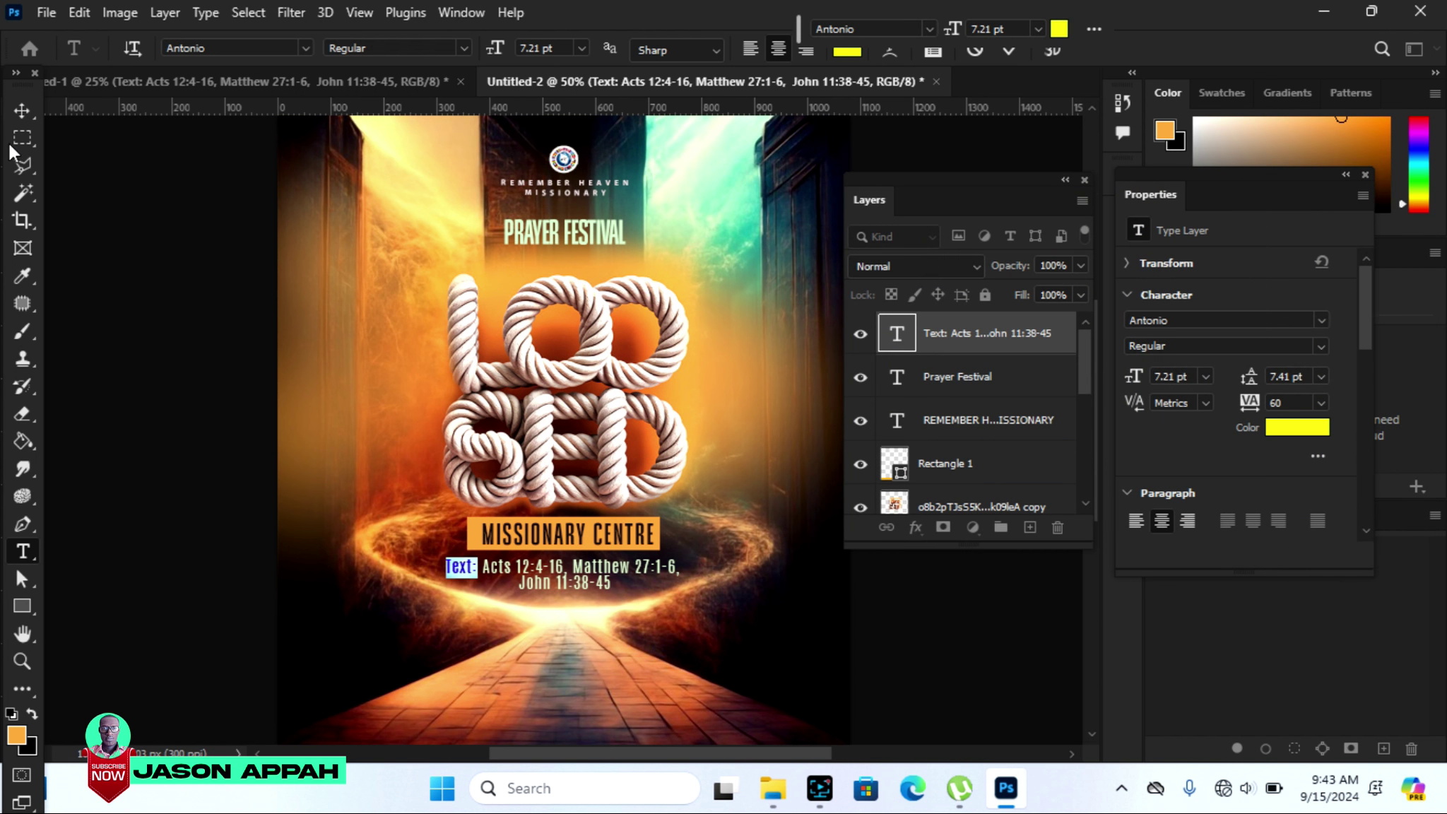
click(21, 112)
click(100, 285)
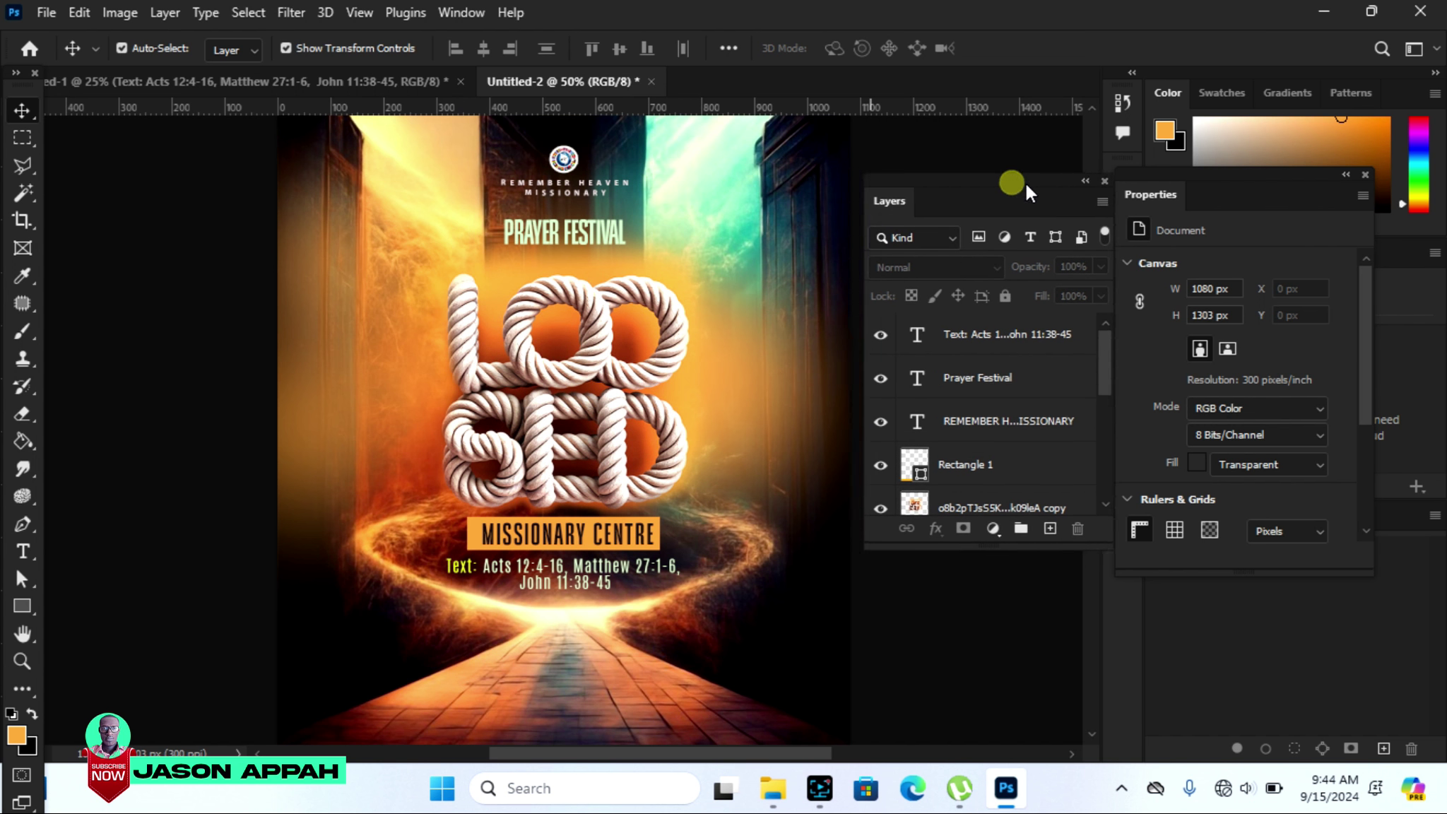
Draw a tall orange rectangle rising from the bottom yellow bar.
drag(1017, 182, 1000, 176)
scroll(1095, 329, down, 3)
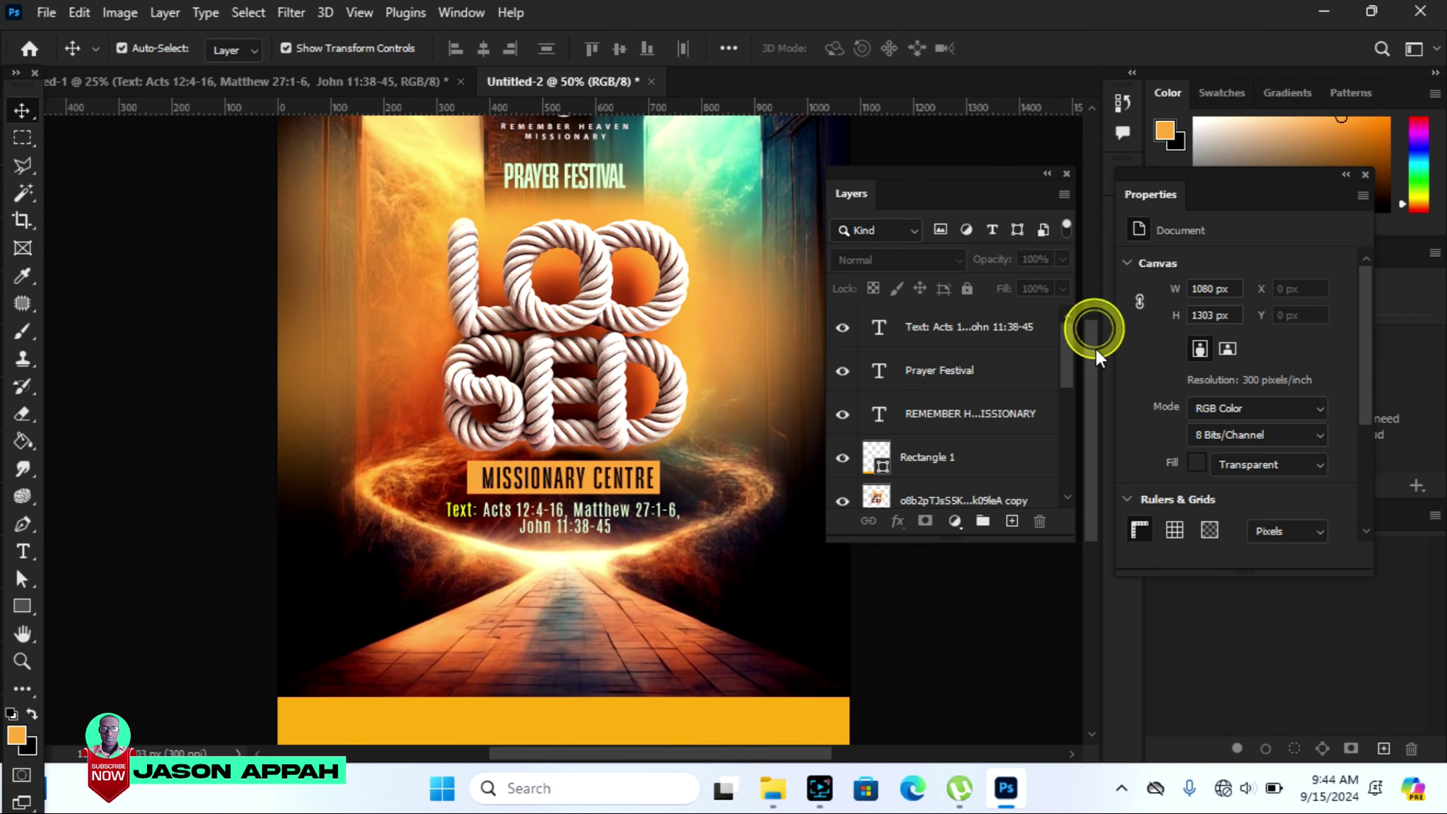
drag(1095, 342, 1096, 354)
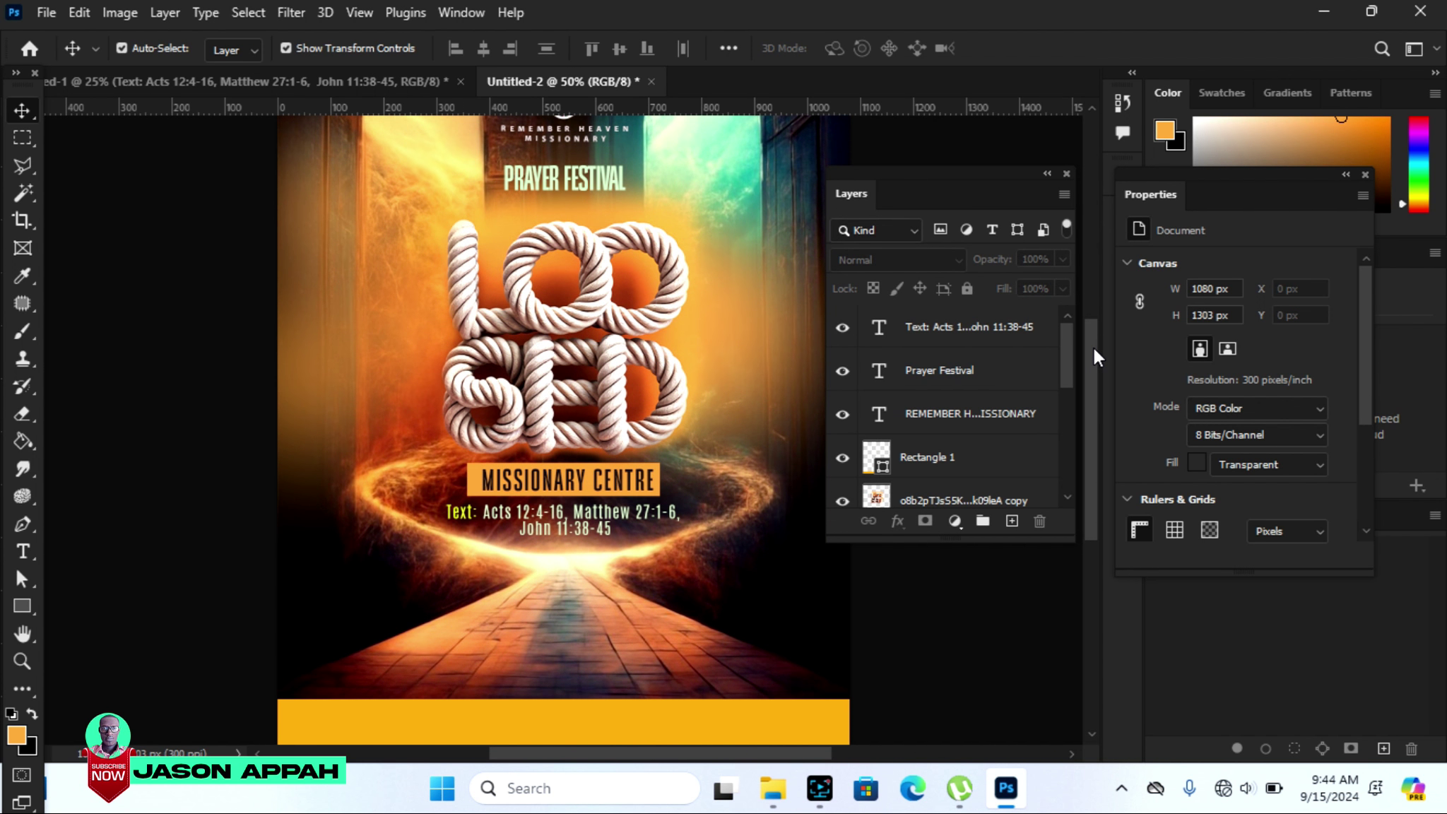
click(22, 606)
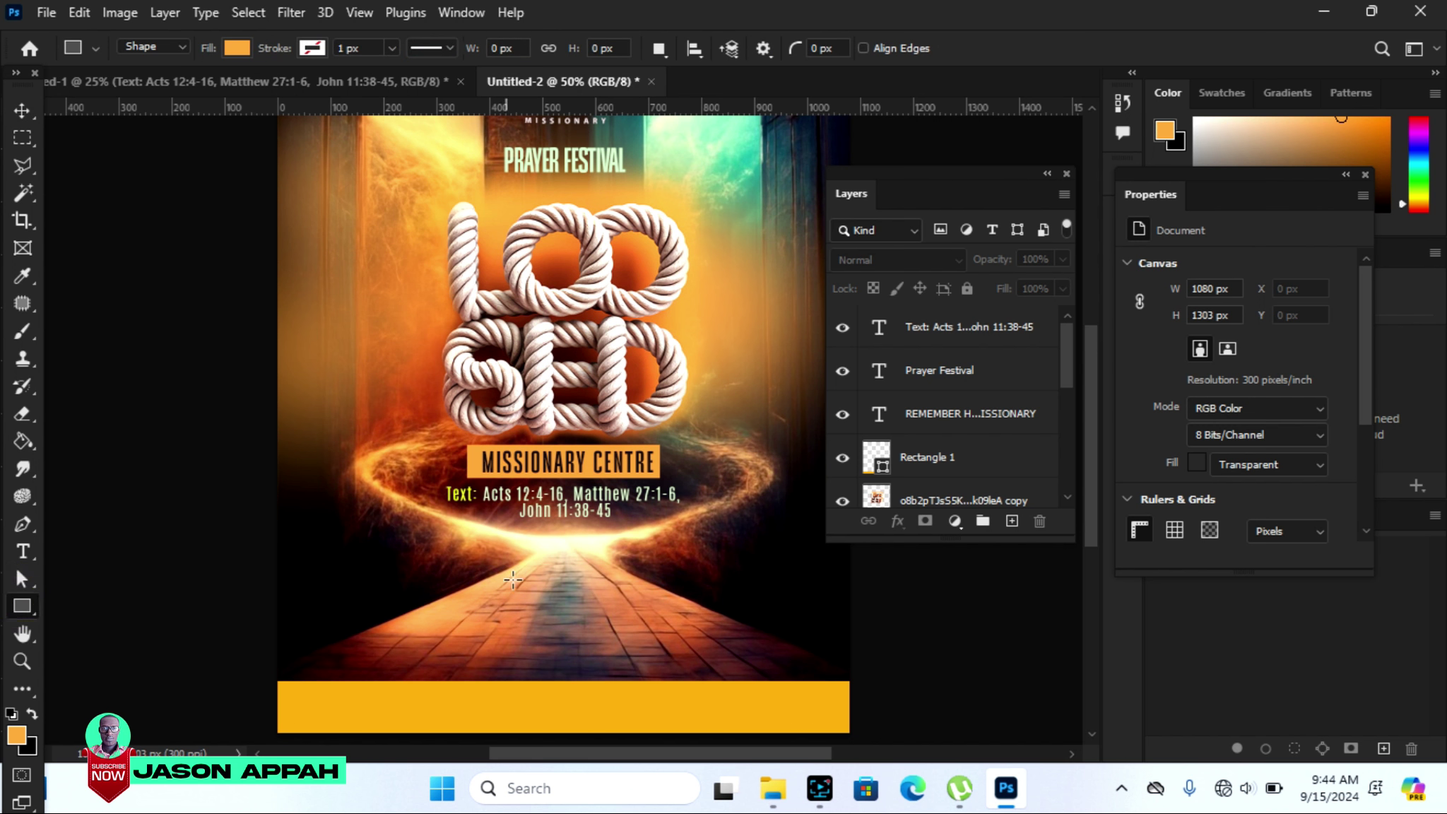
drag(655, 565, 719, 724)
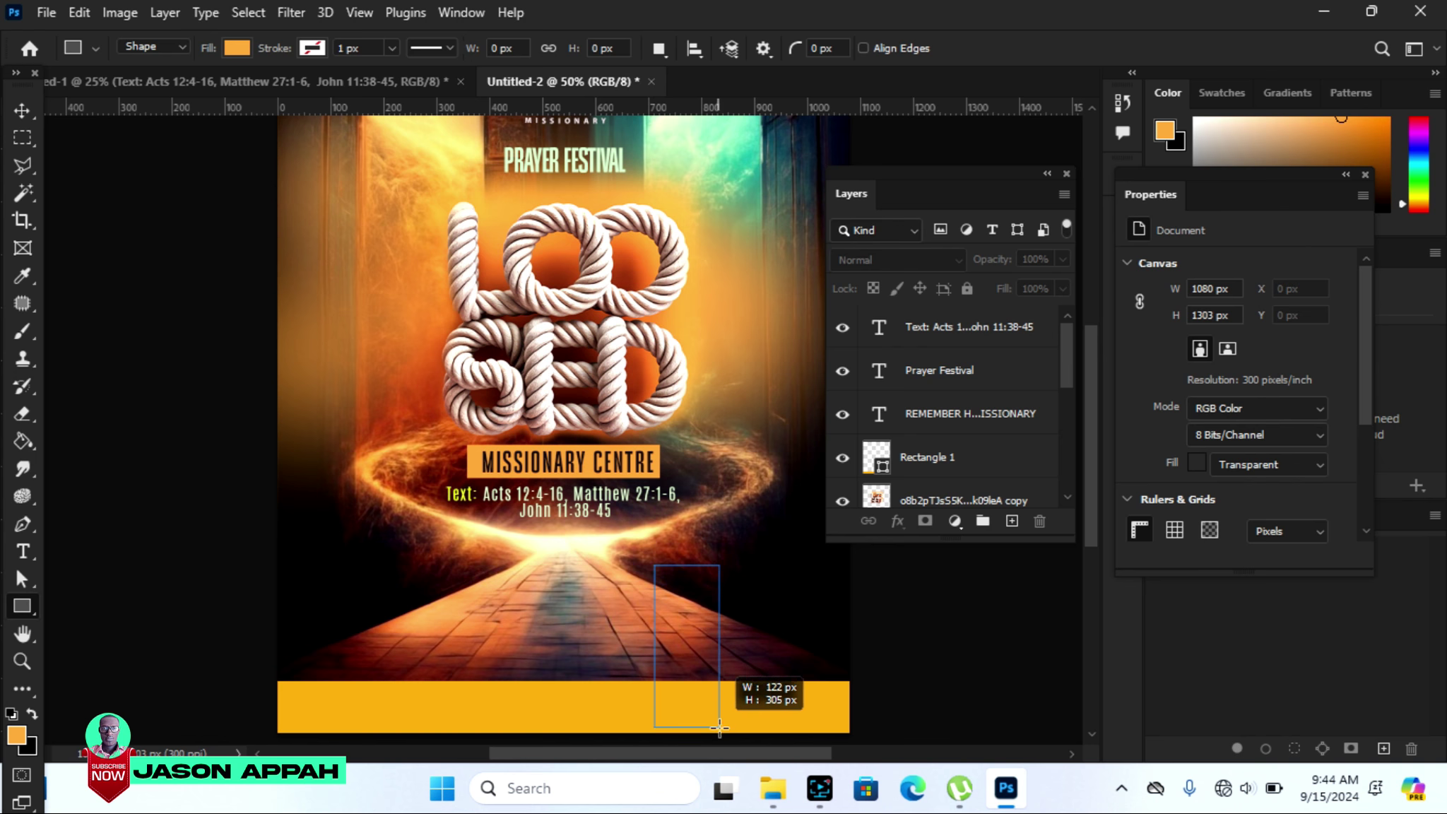
drag(719, 724, 722, 731)
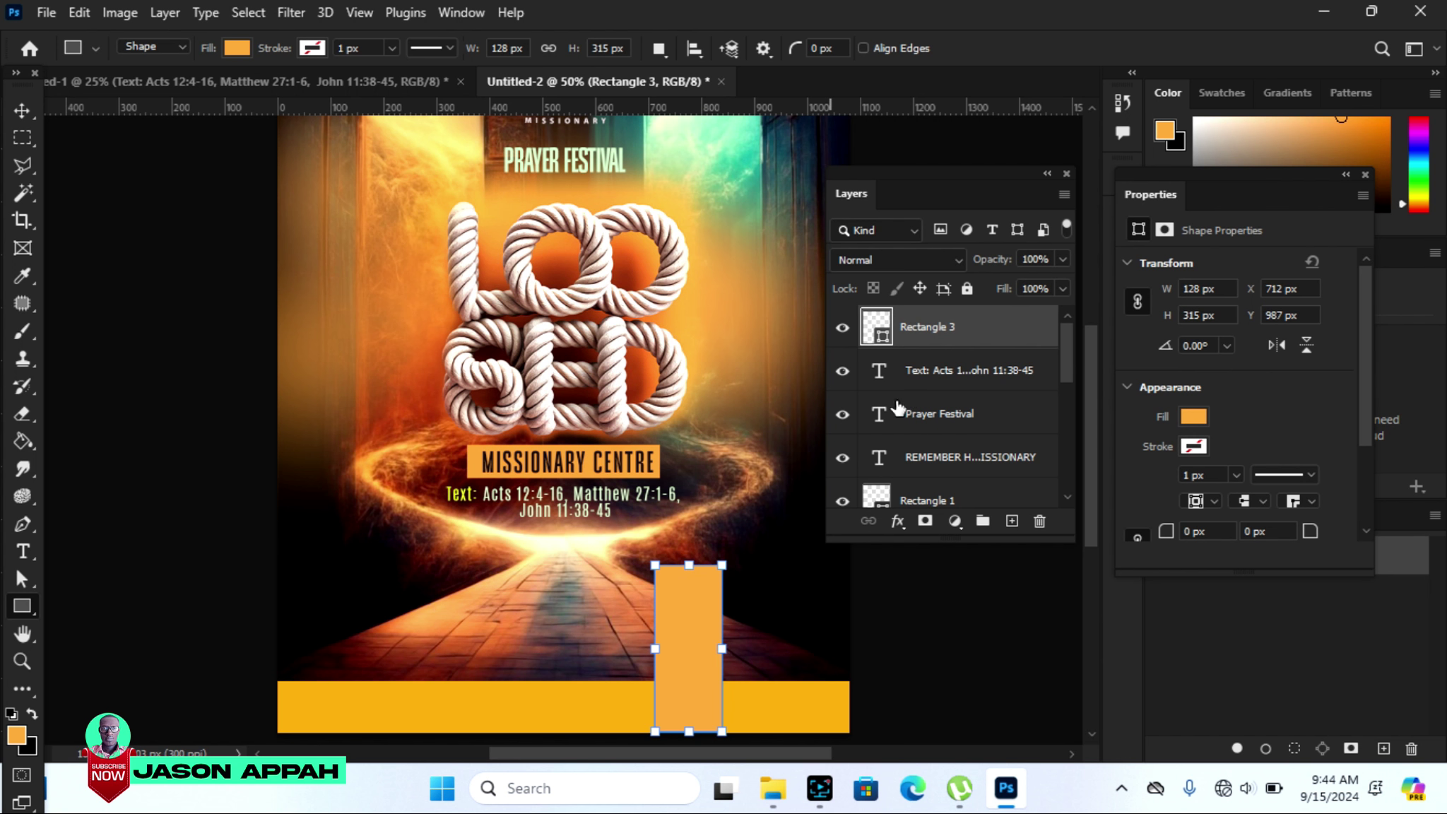
click(23, 110)
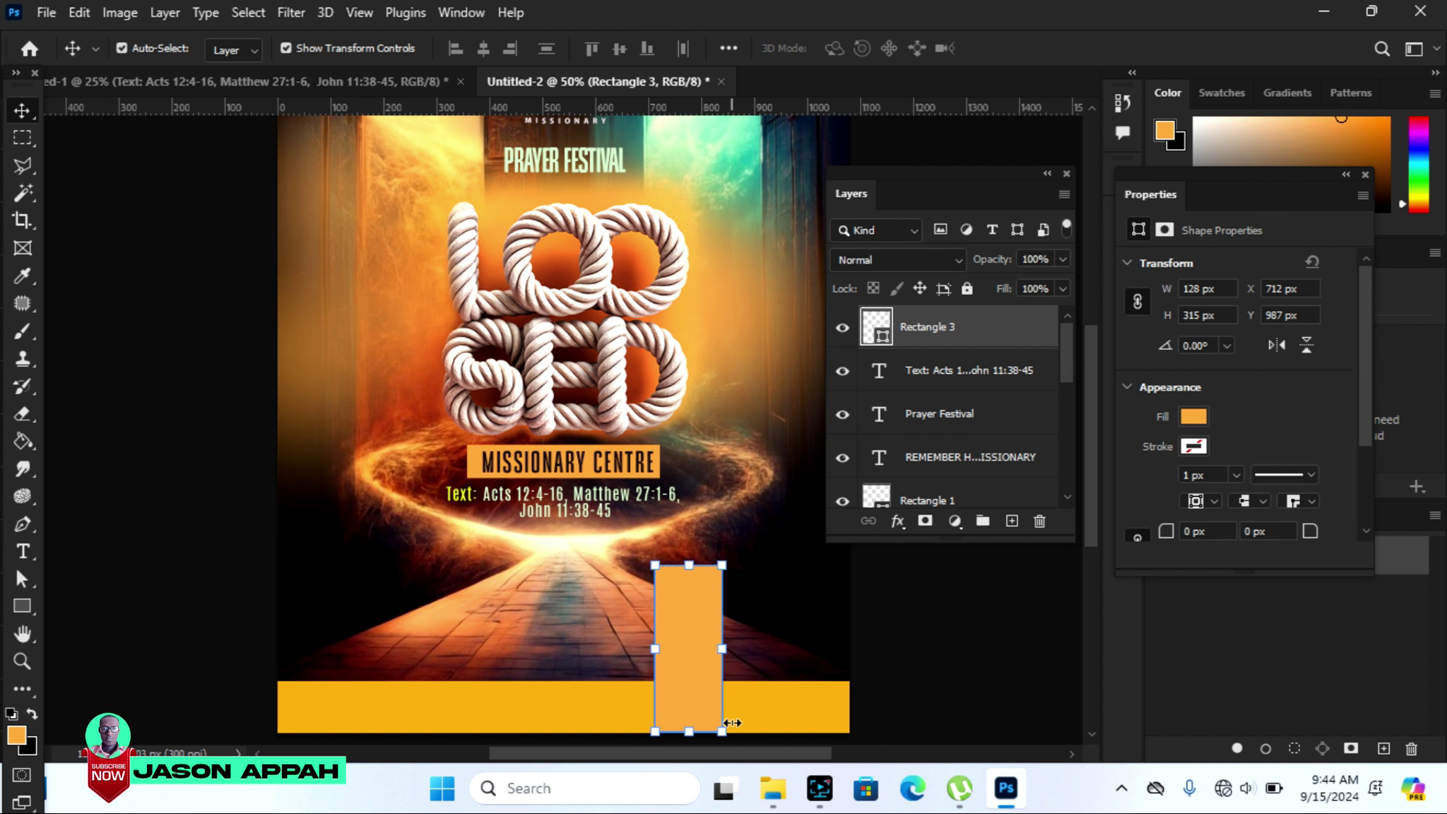
key(Right)
key(Right)
key(Right)
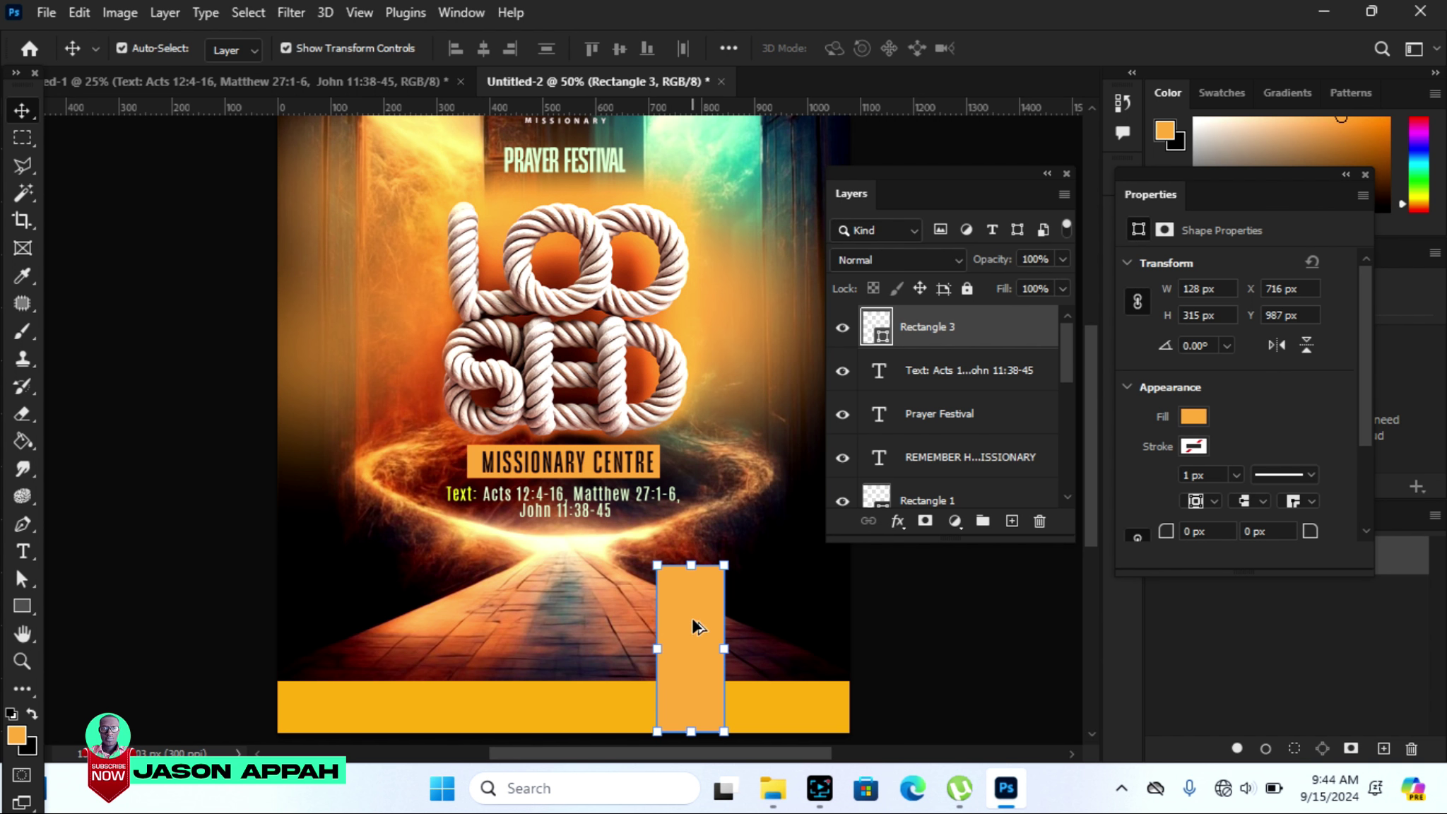
Alt-drag three copies of the orange rectangle leftward into an evenly spaced row.
drag(691, 620, 617, 632)
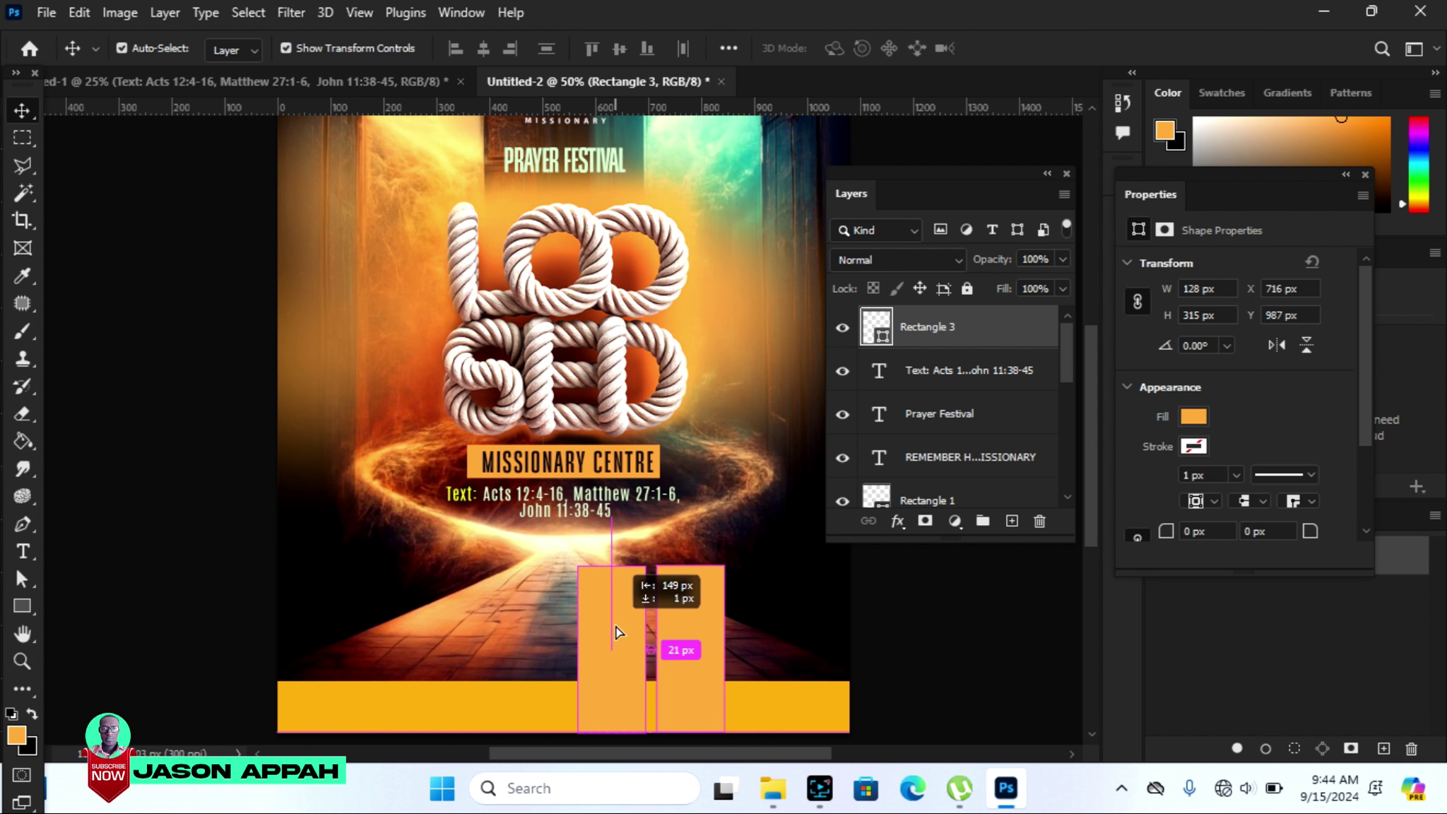
mouse_move(622, 629)
mouse_down()
mouse_move(567, 642)
mouse_move(548, 625)
mouse_move(466, 631)
mouse_up()
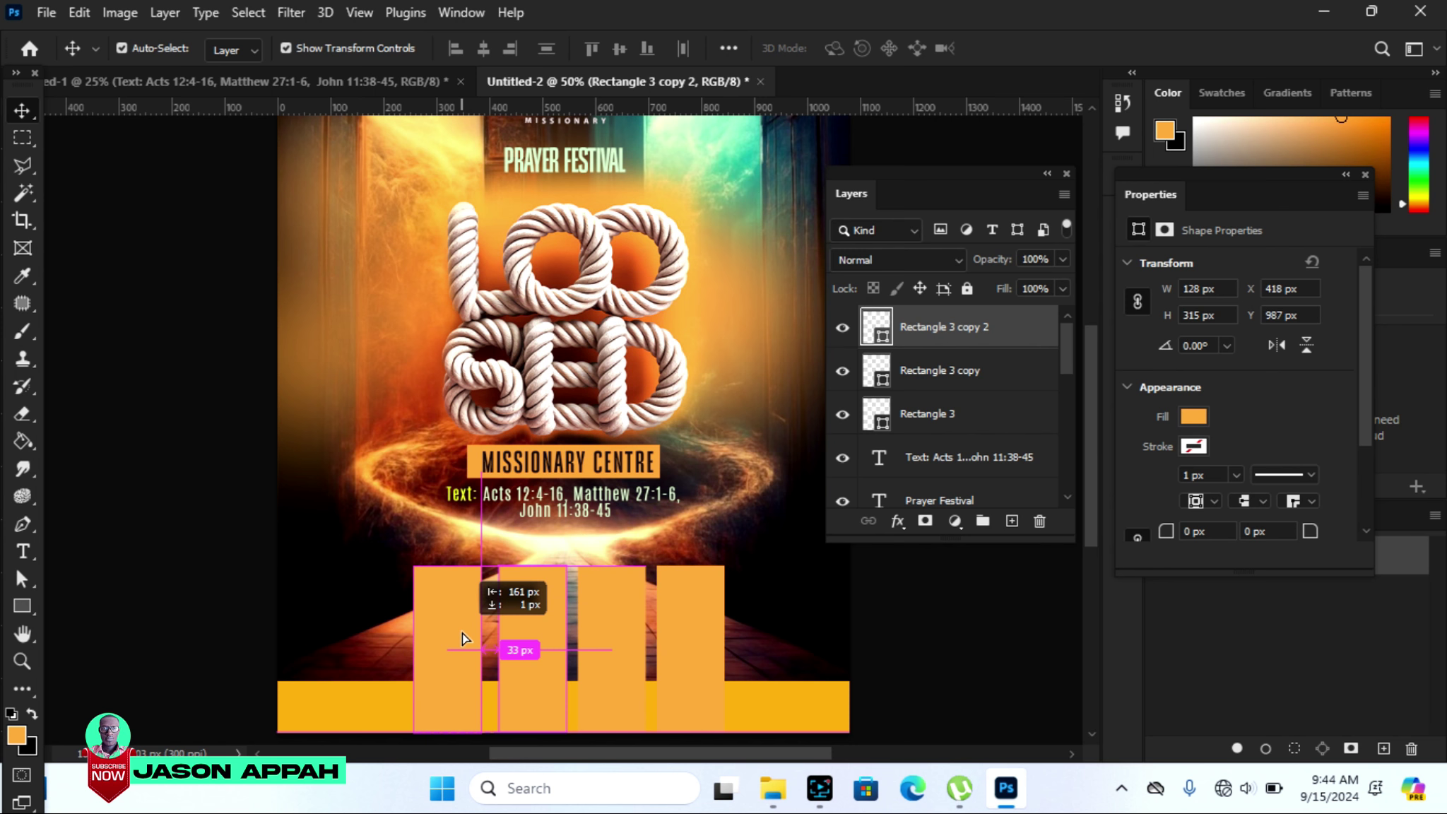
alt+click(466, 631)
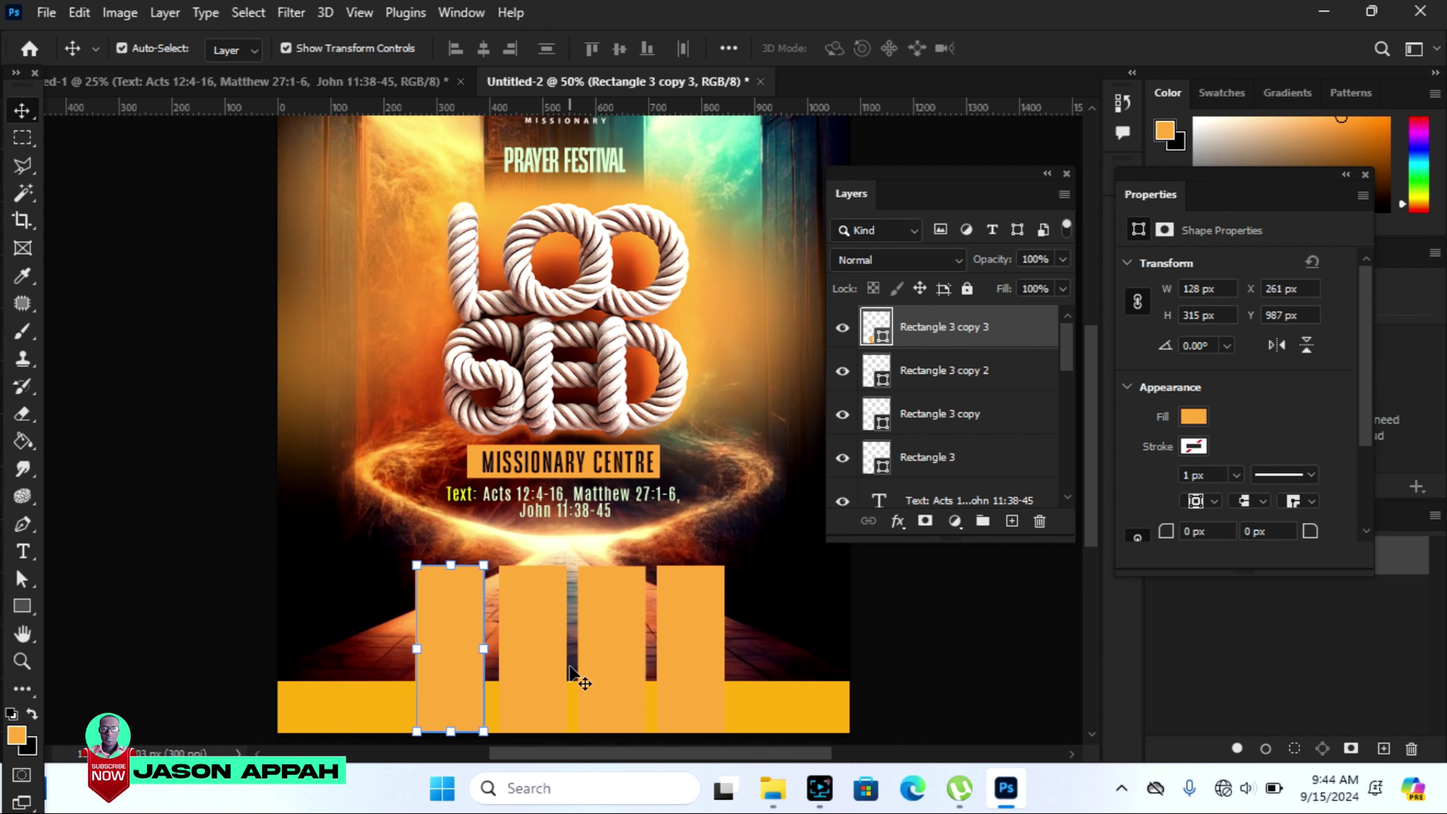
click(899, 654)
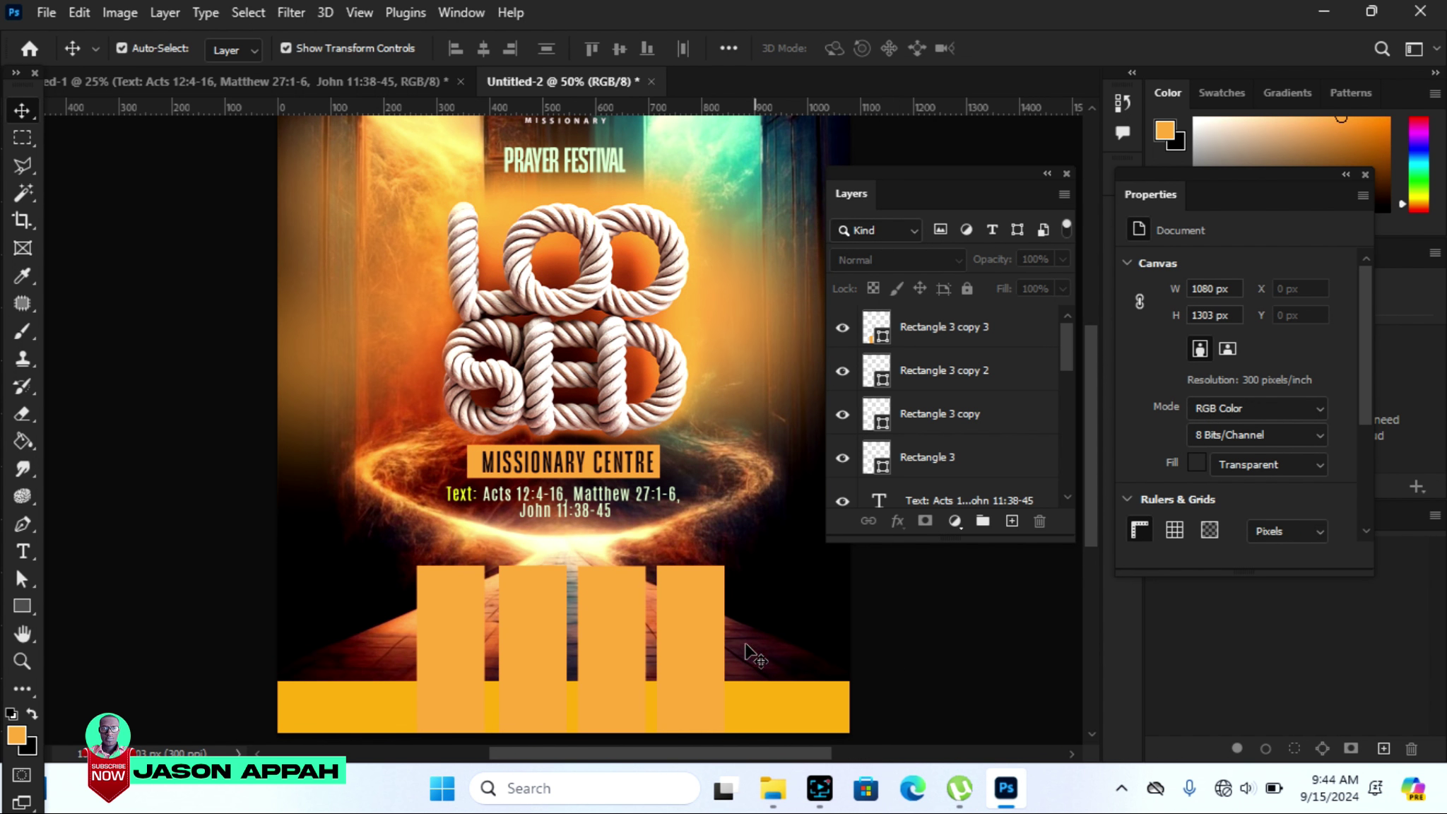
click(690, 596)
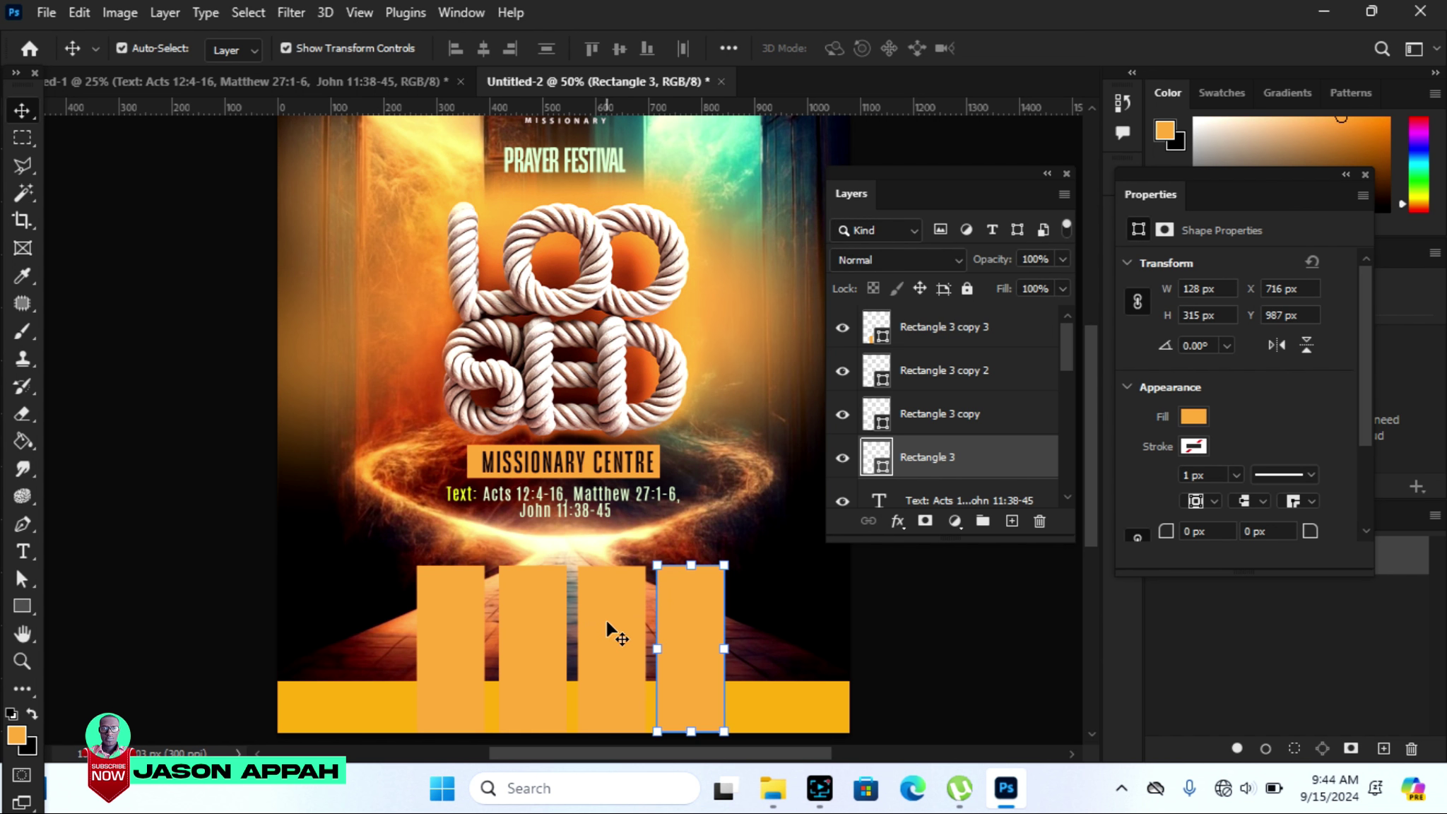
Recolour the rightmost bar bright yellow.
double_click(878, 467)
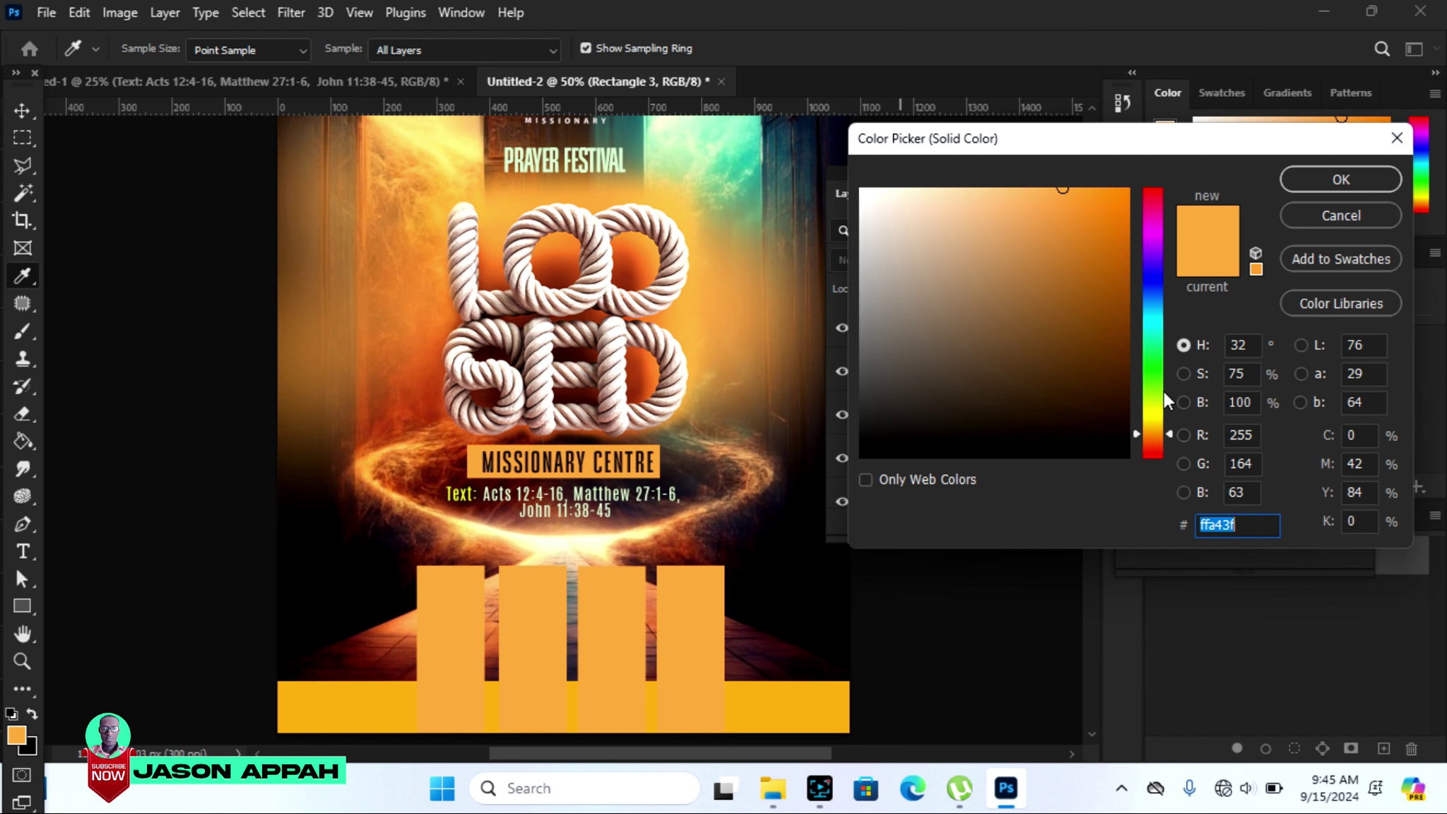
click(1155, 416)
click(1106, 196)
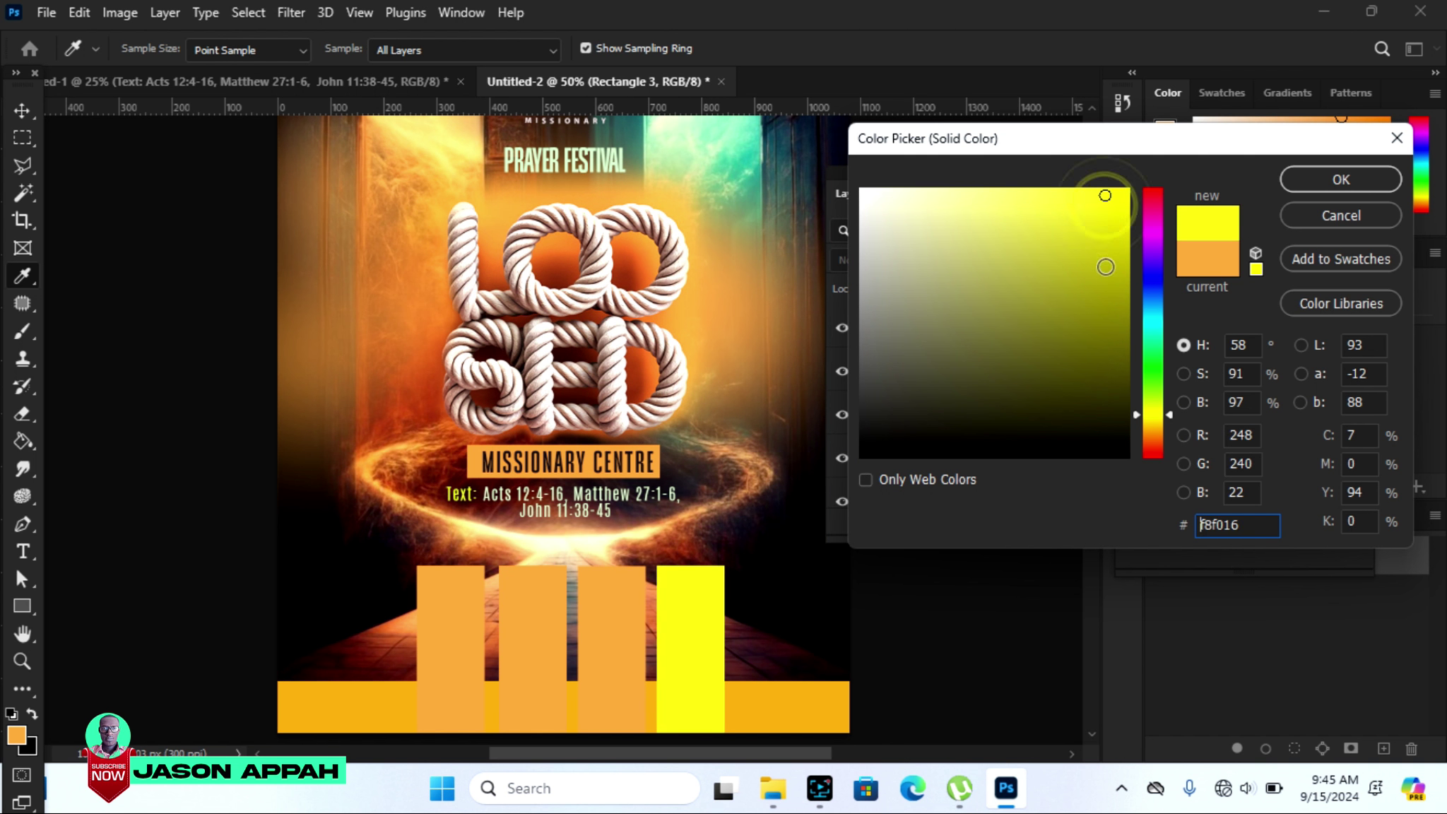
click(1116, 203)
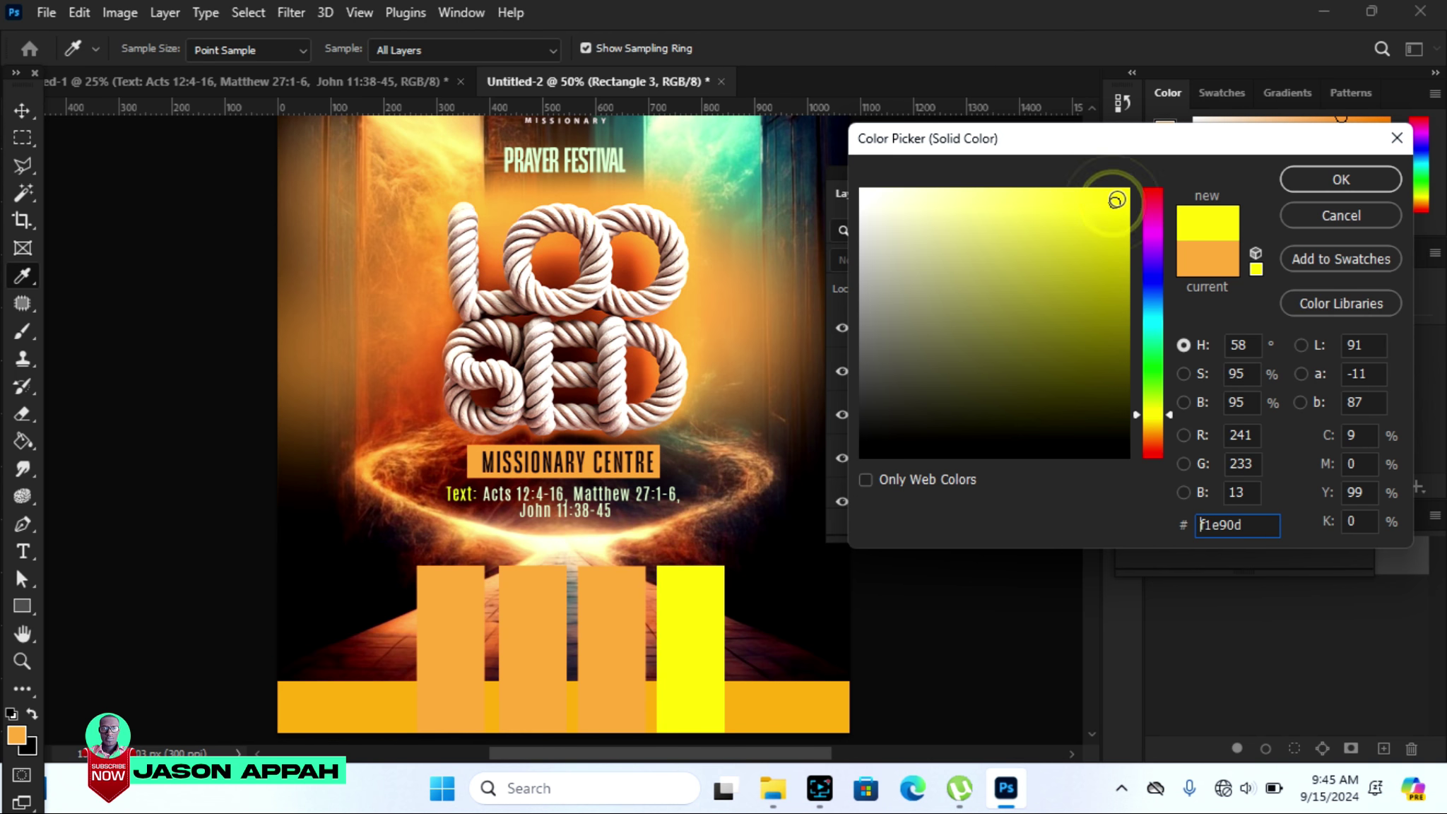
click(1106, 189)
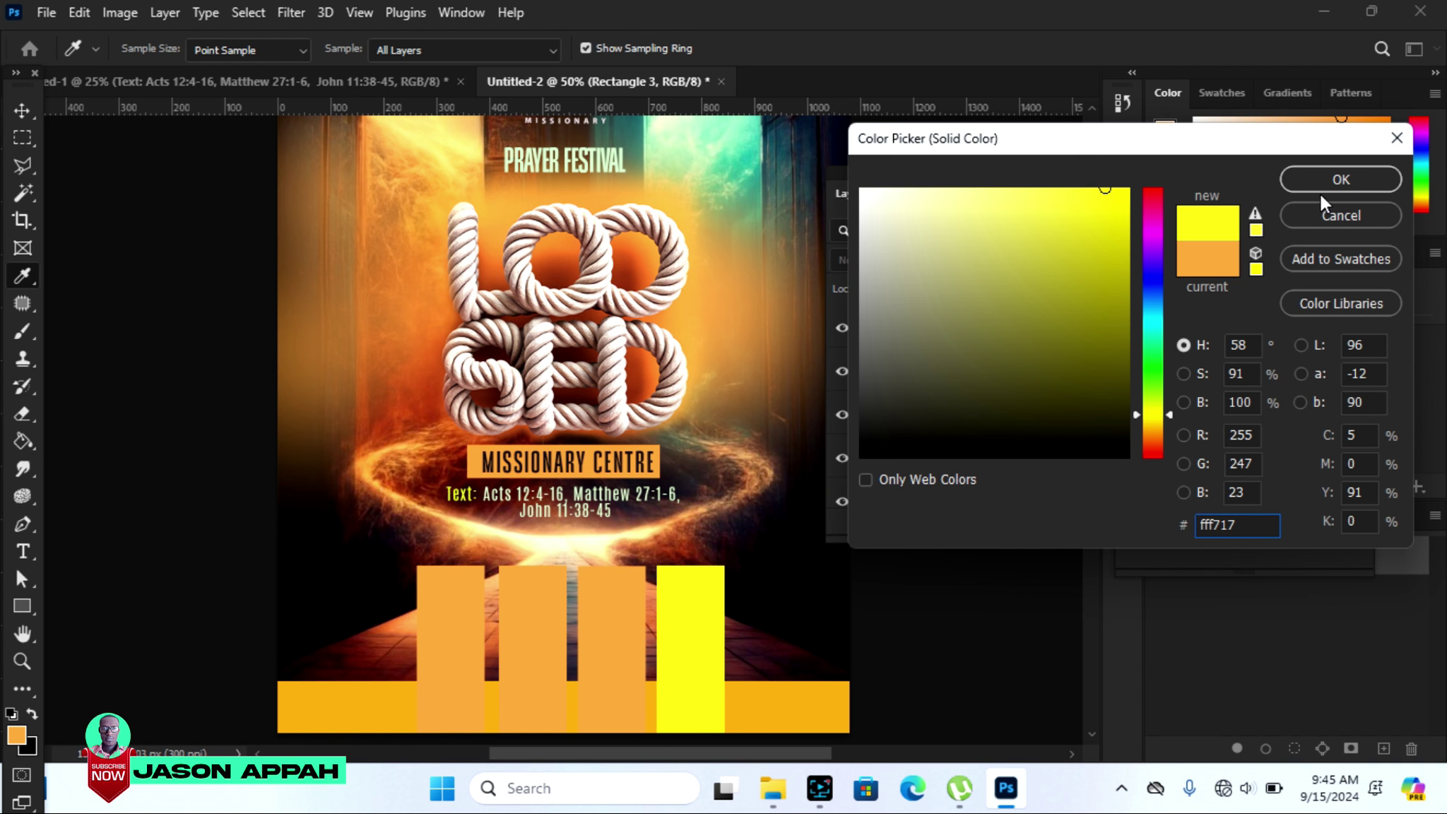
drag(1157, 416, 1161, 411)
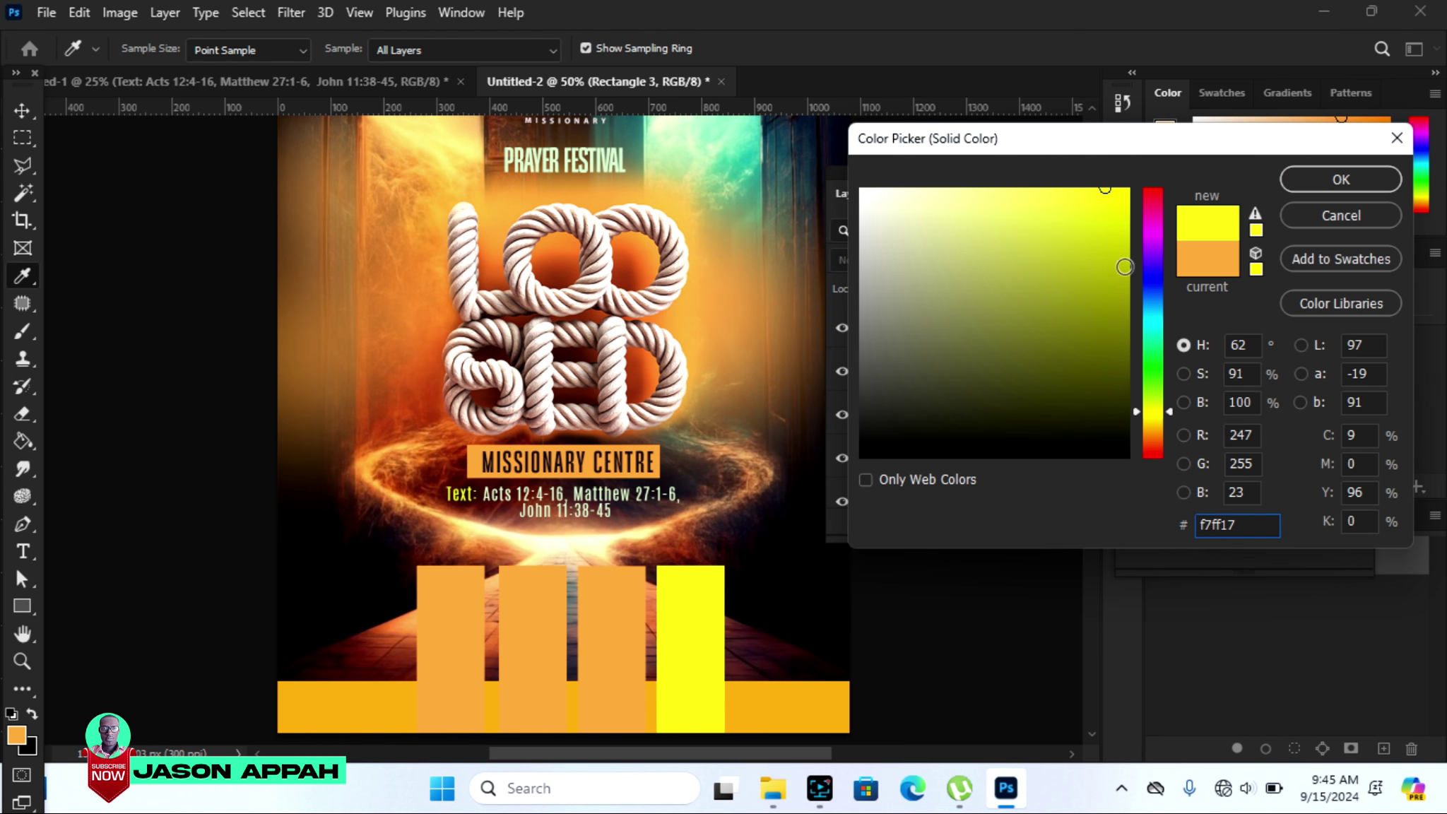
click(1343, 179)
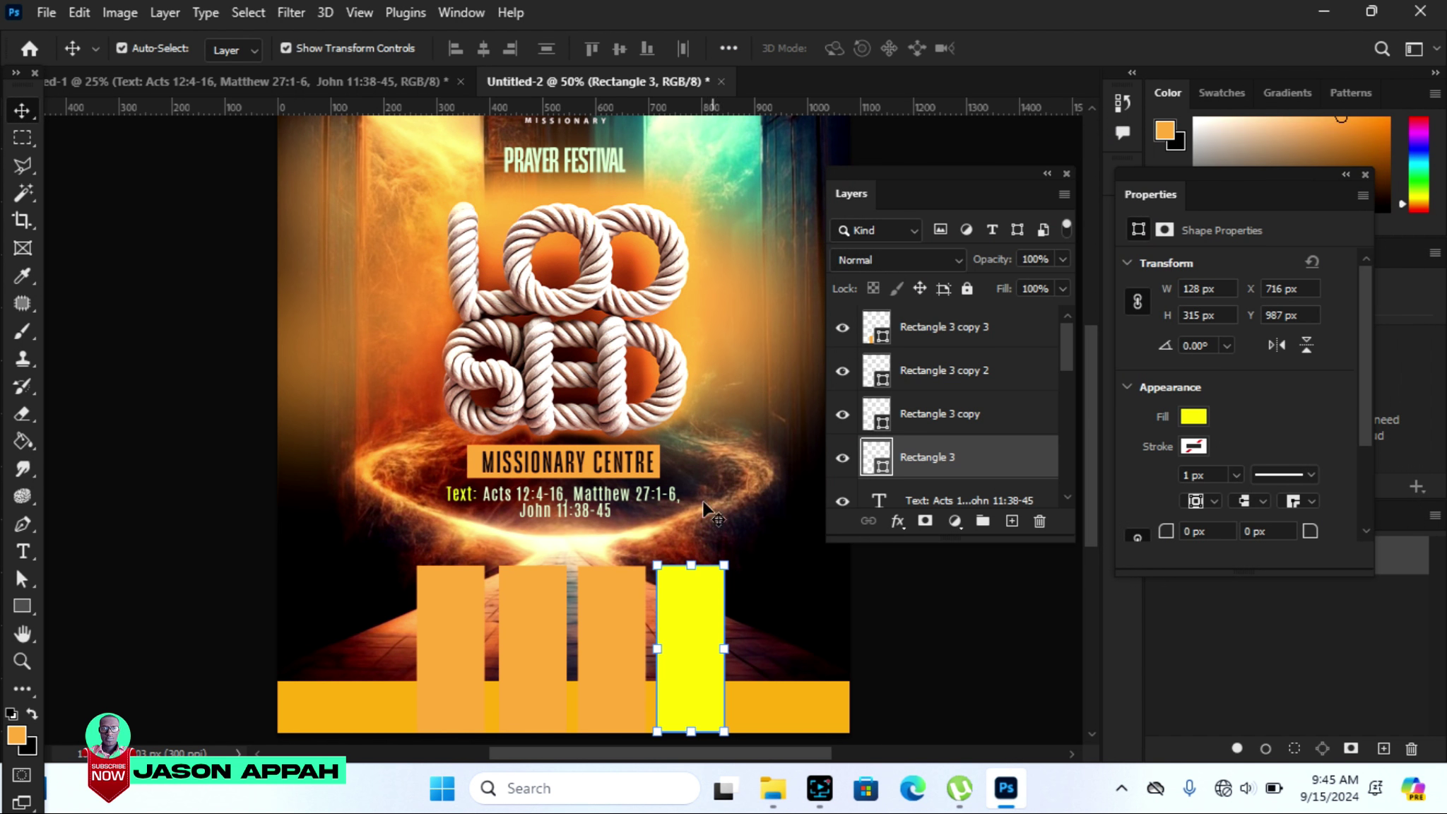
Fill the third bar with a pale mint green sampled from the poster top.
click(613, 592)
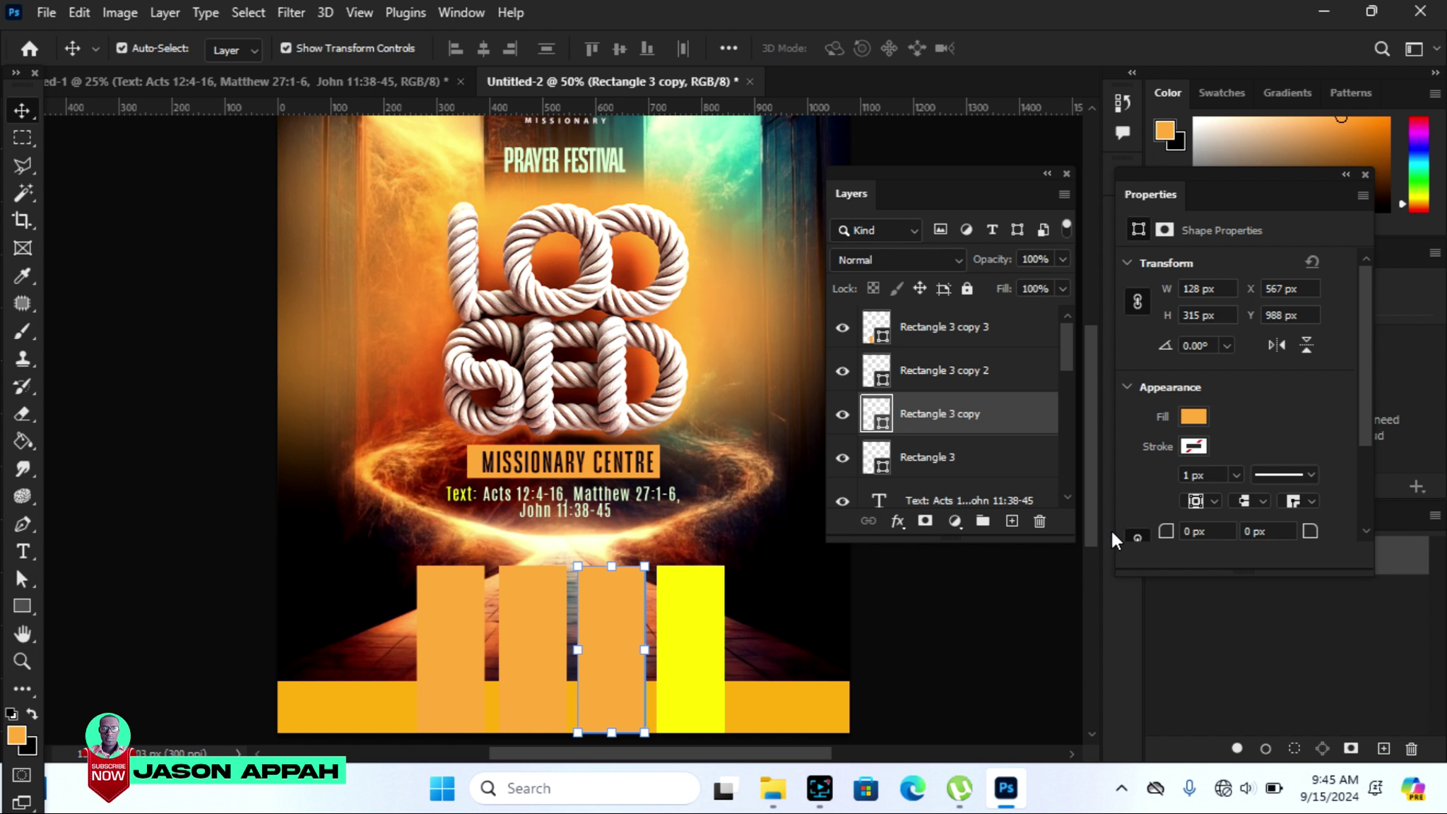
double_click(878, 417)
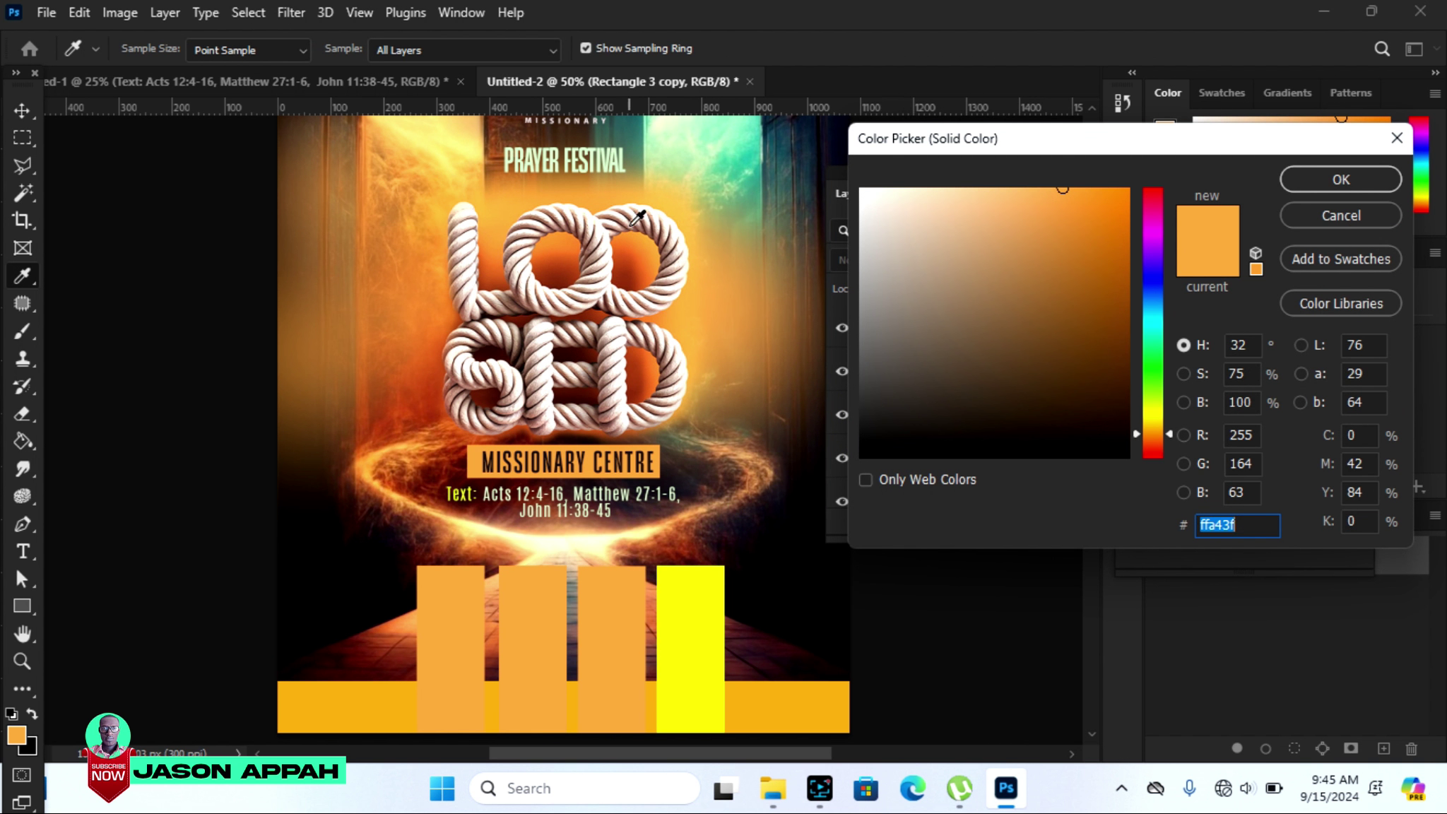
click(693, 135)
click(702, 124)
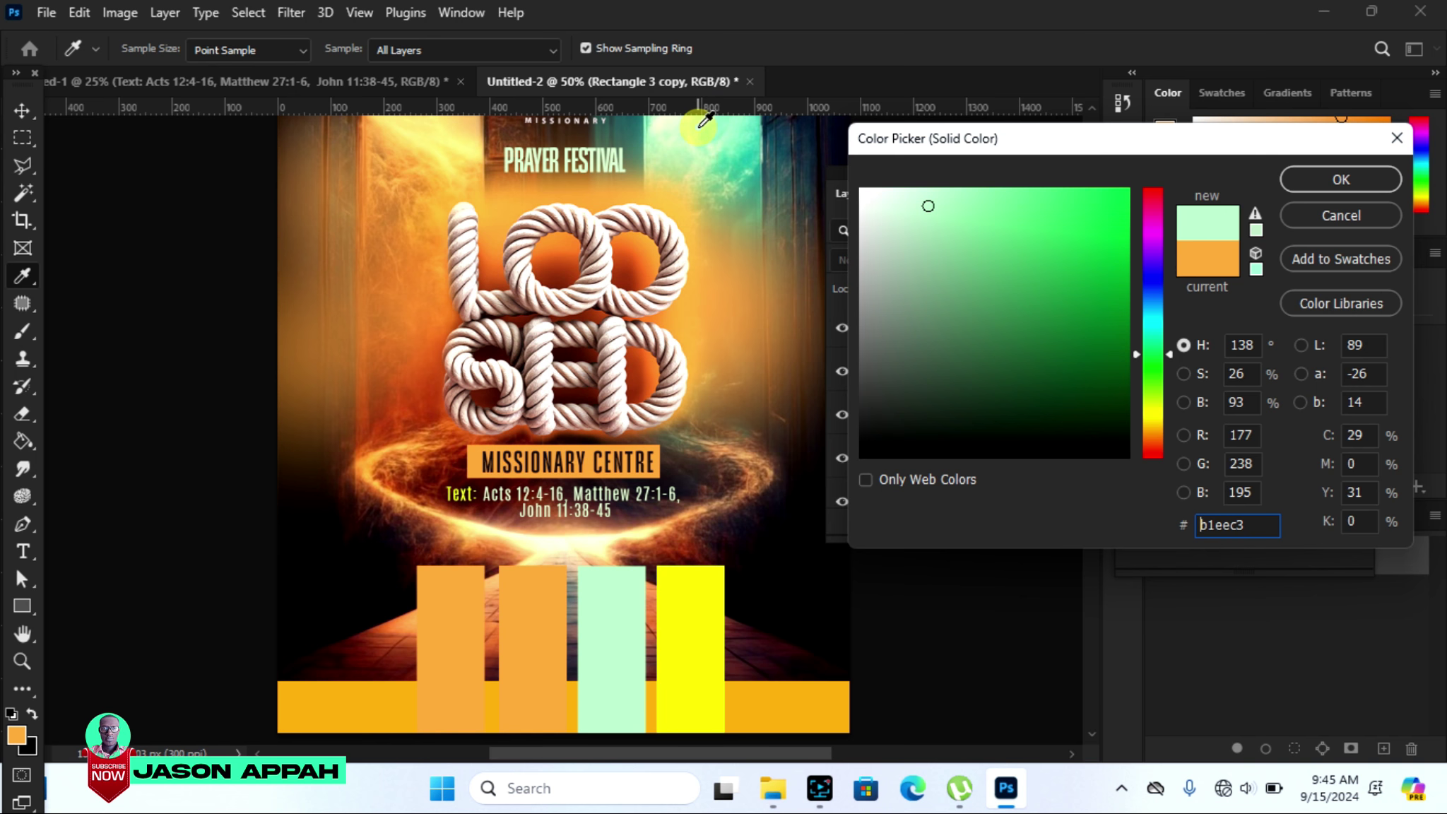
click(679, 118)
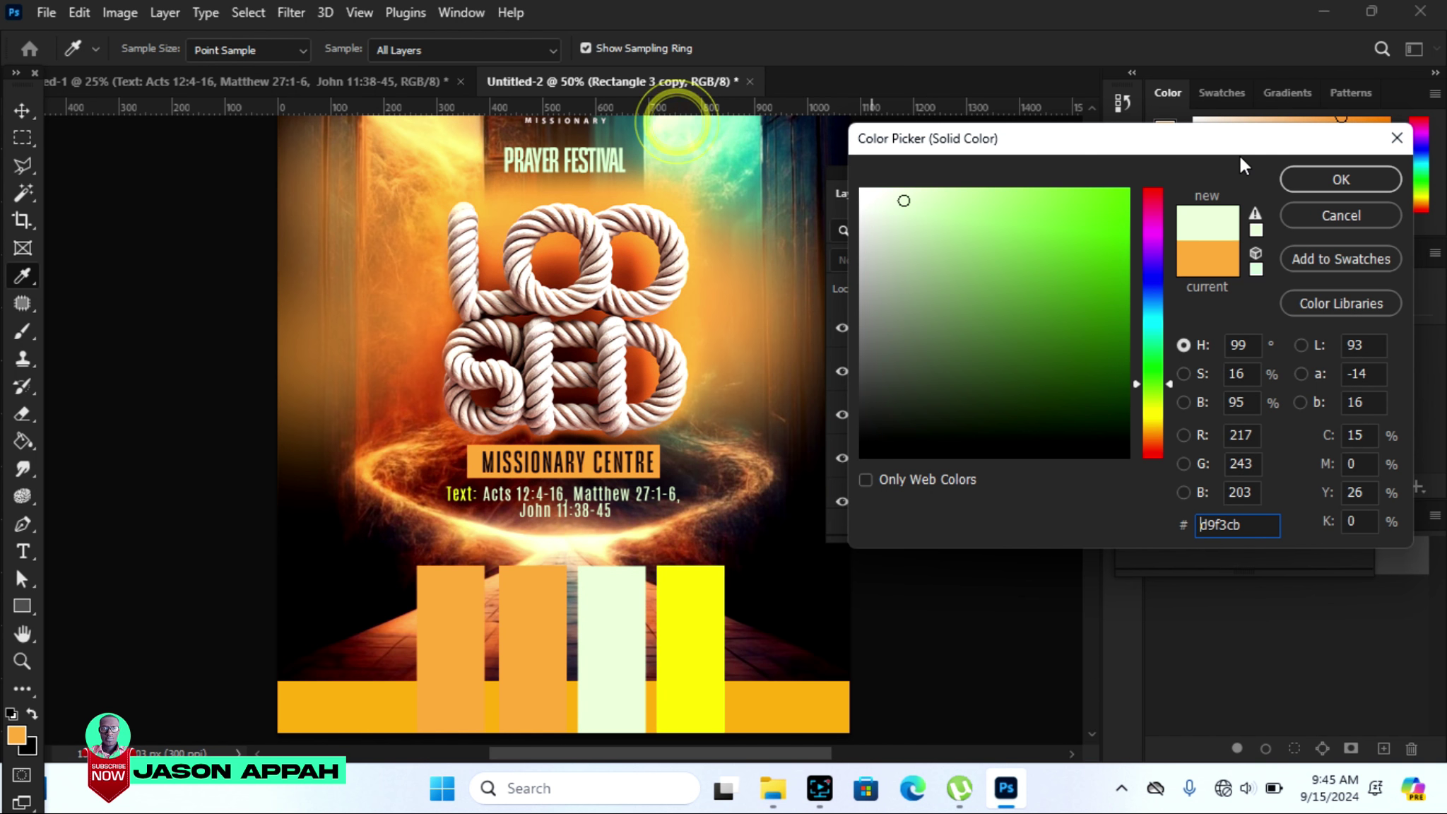
click(1304, 178)
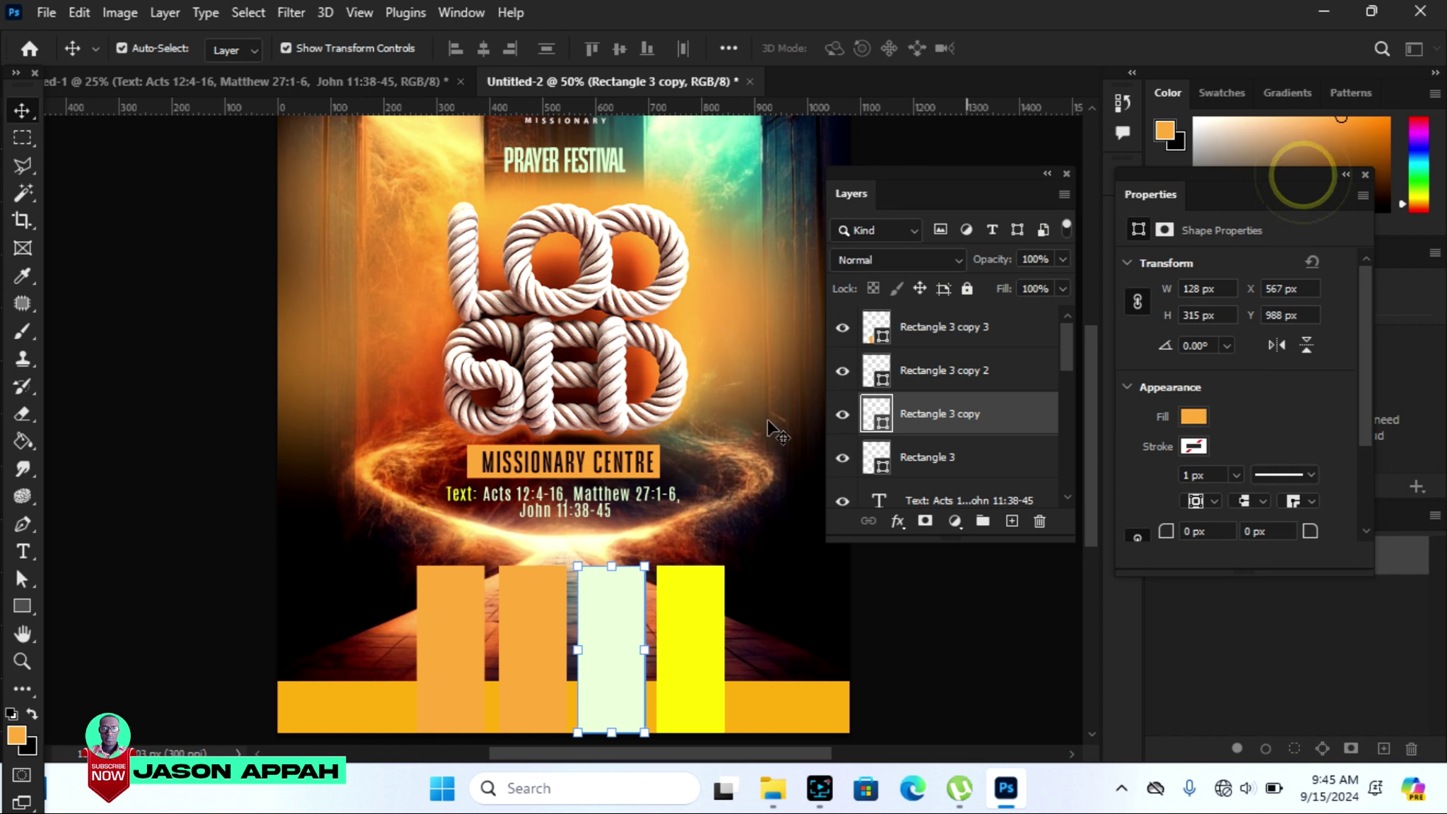
click(527, 632)
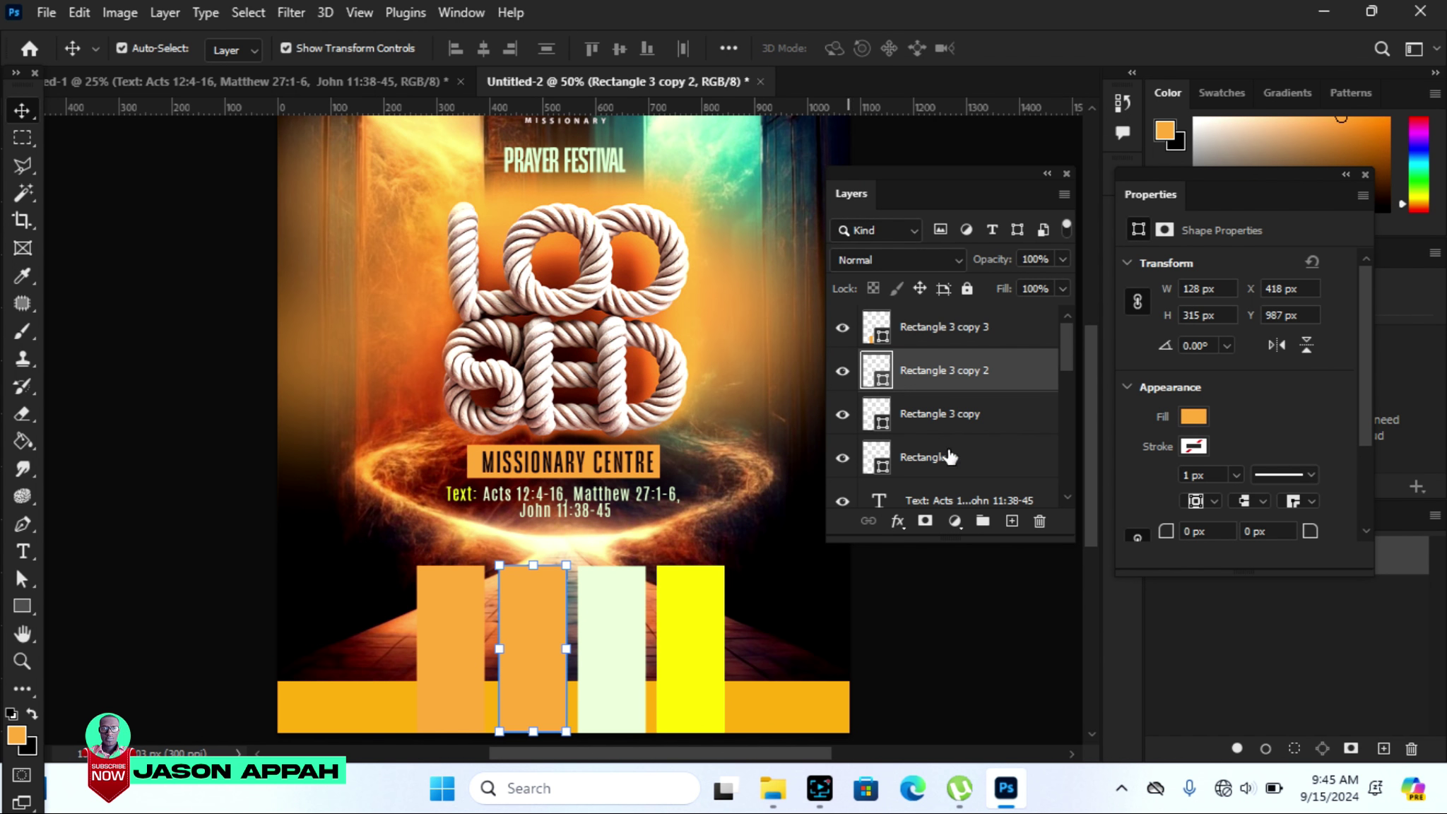
Fill the second bar with bright cyan.
double_click(882, 381)
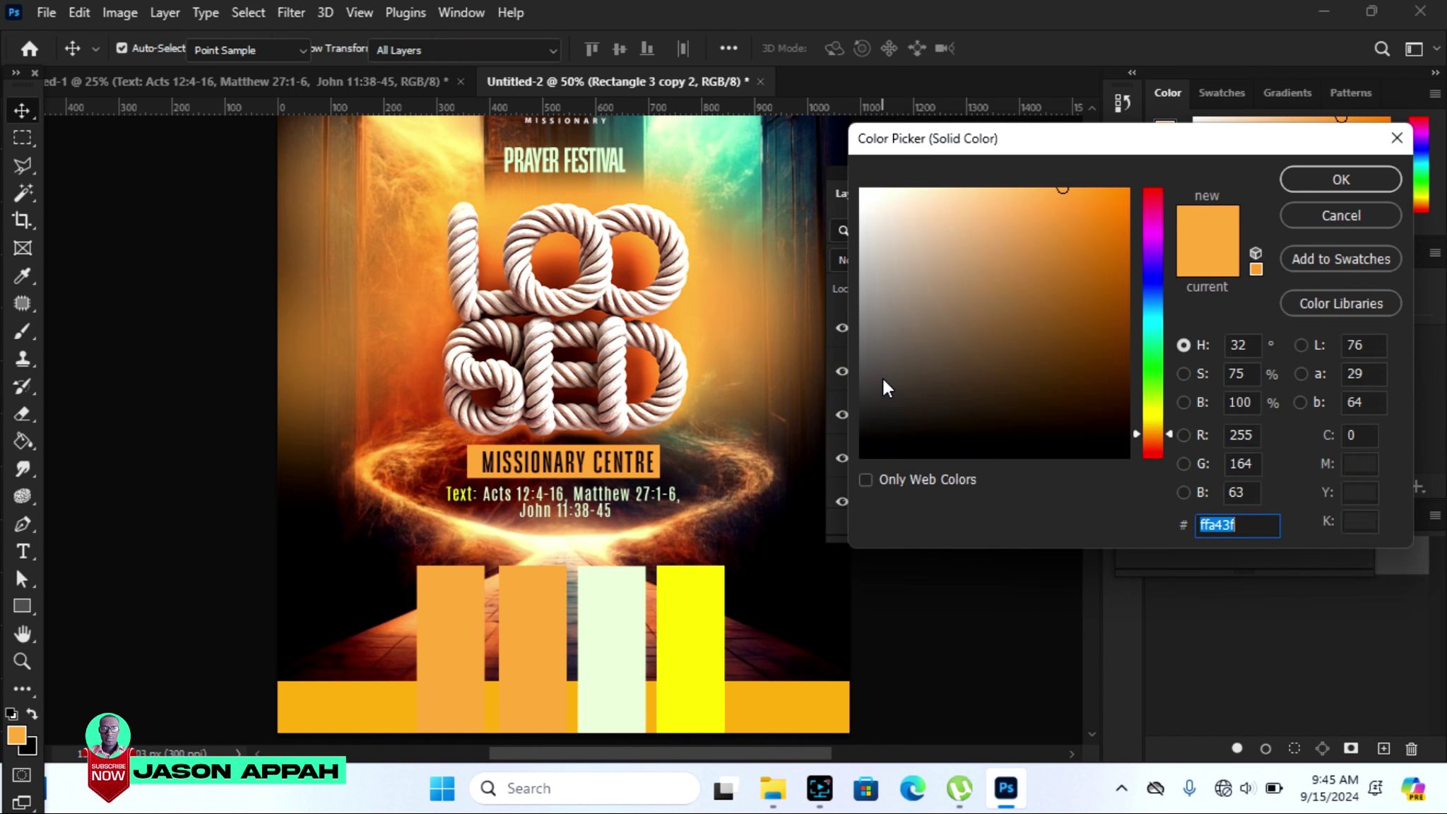
click(1157, 332)
click(1075, 188)
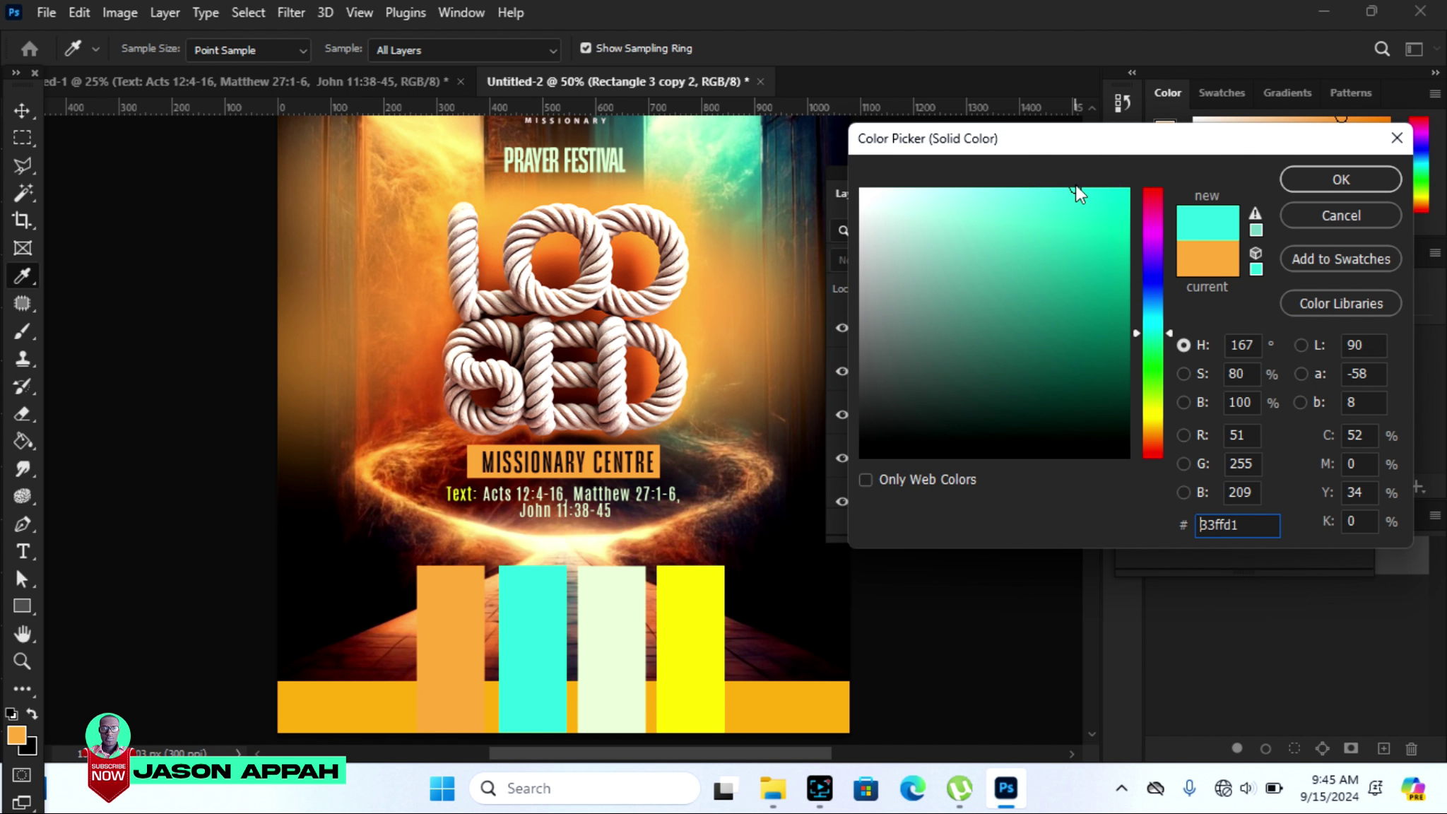
click(1327, 183)
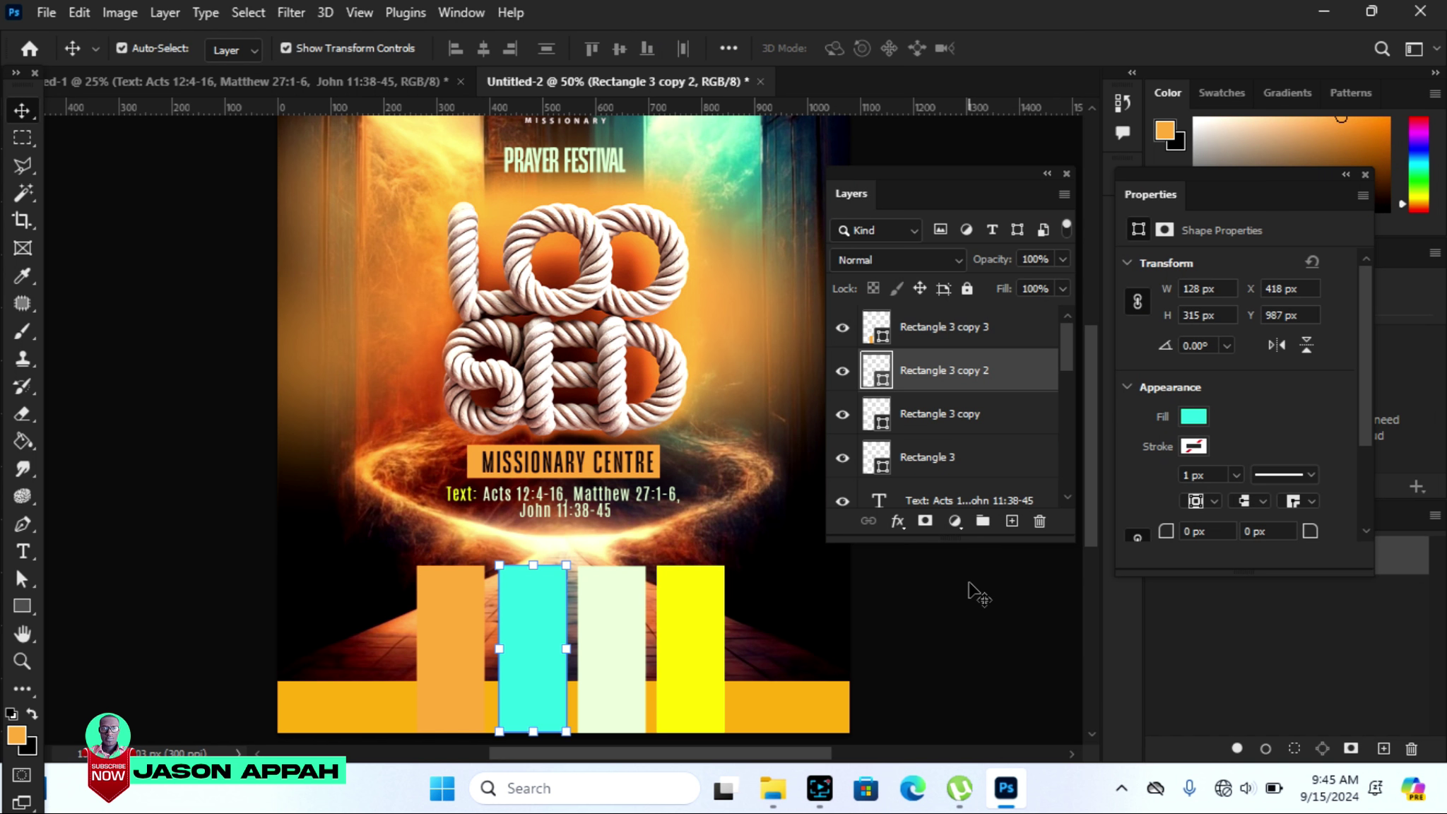
click(944, 640)
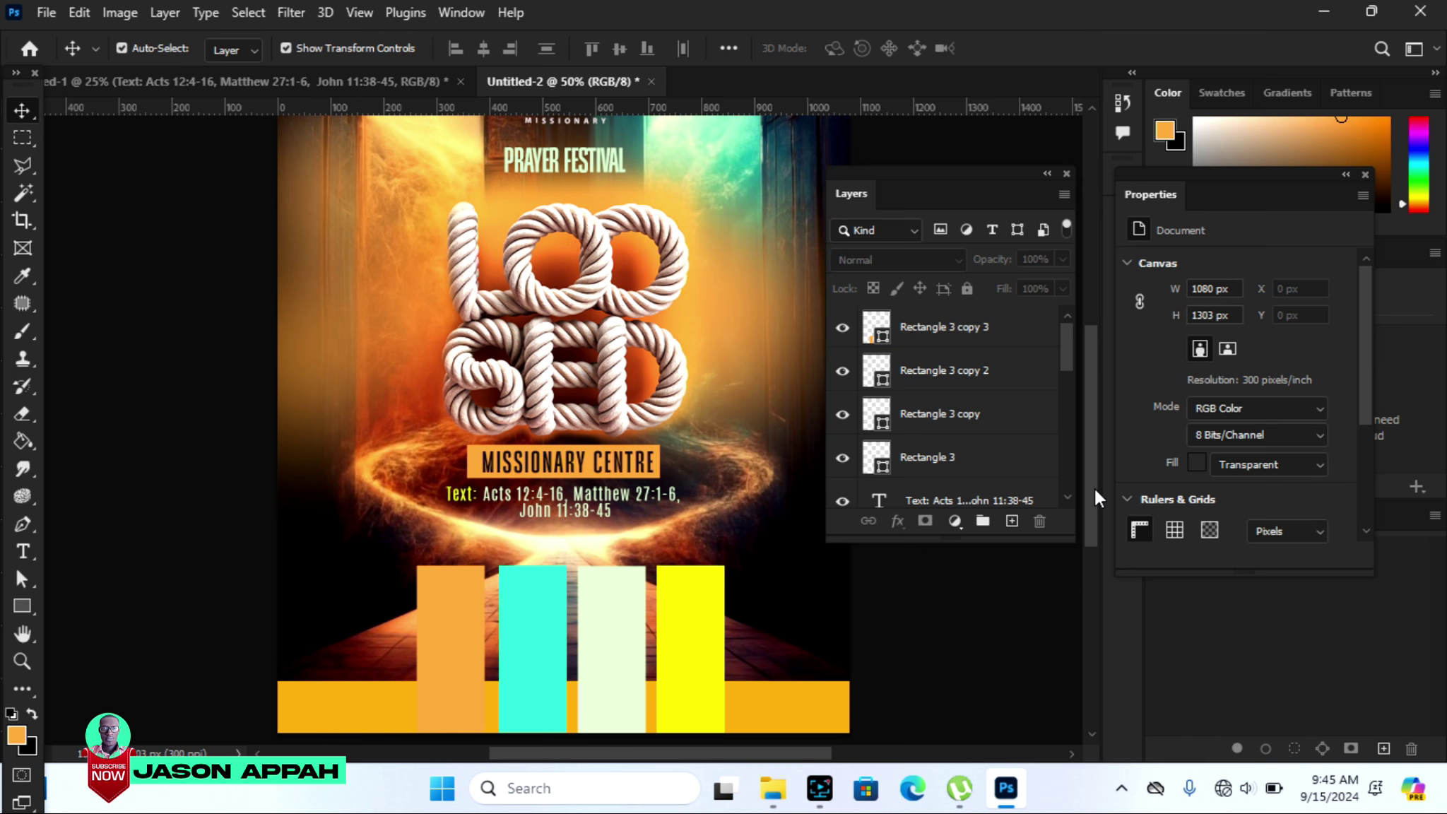
Switch to the Untitled-1 document holding the portrait photos.
drag(1095, 488, 1095, 513)
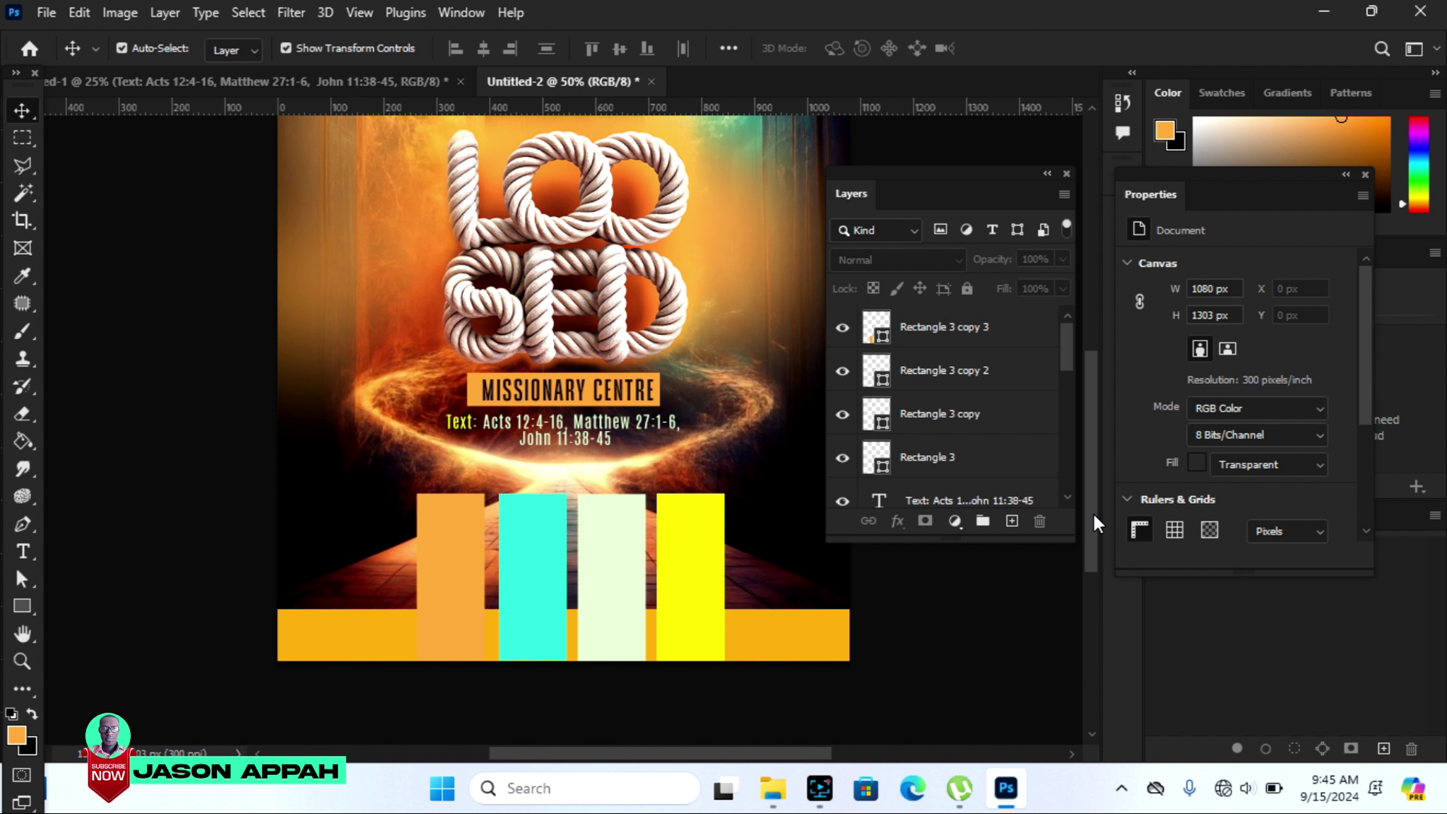
drag(1095, 513, 1090, 488)
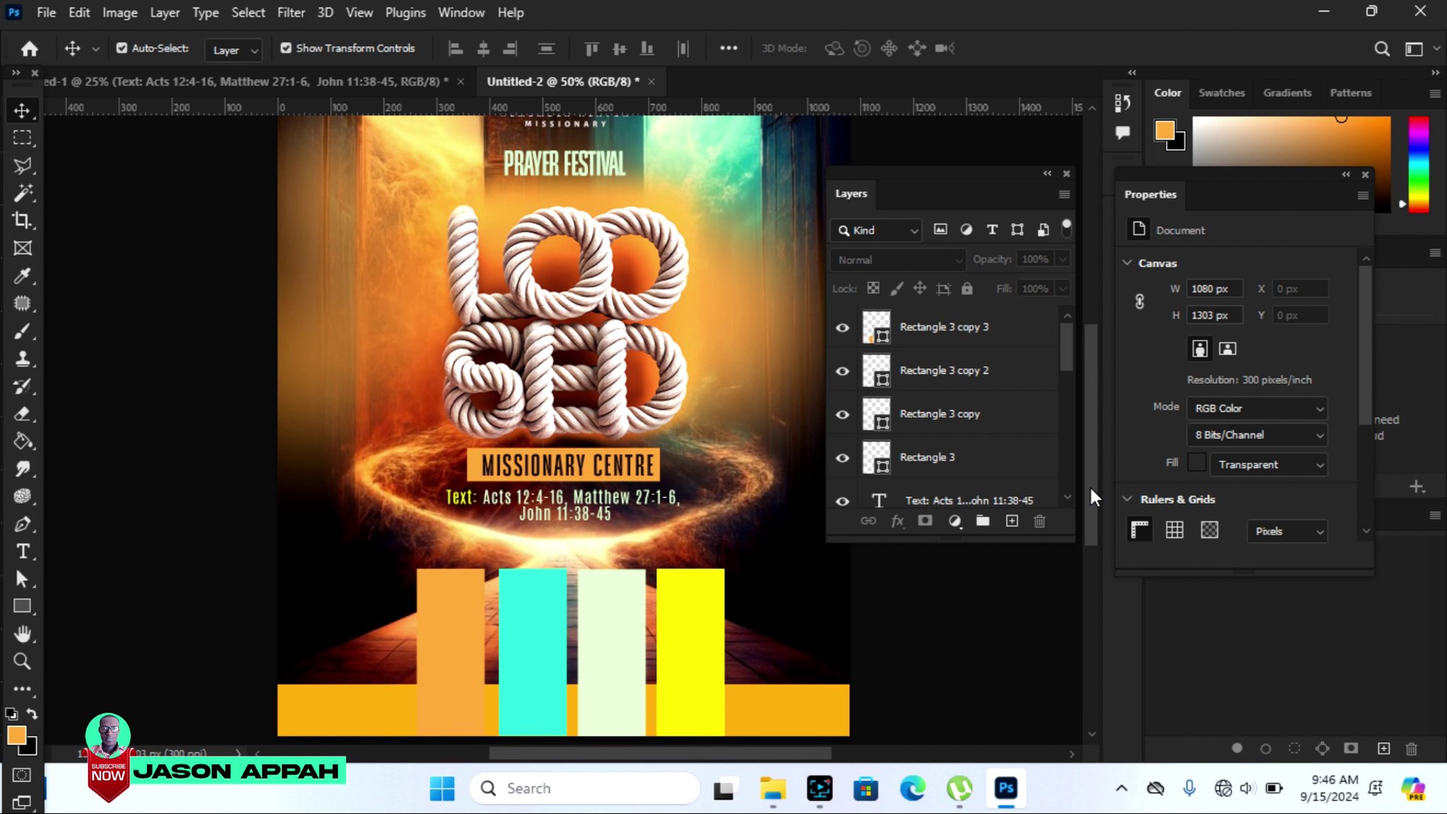
click(256, 78)
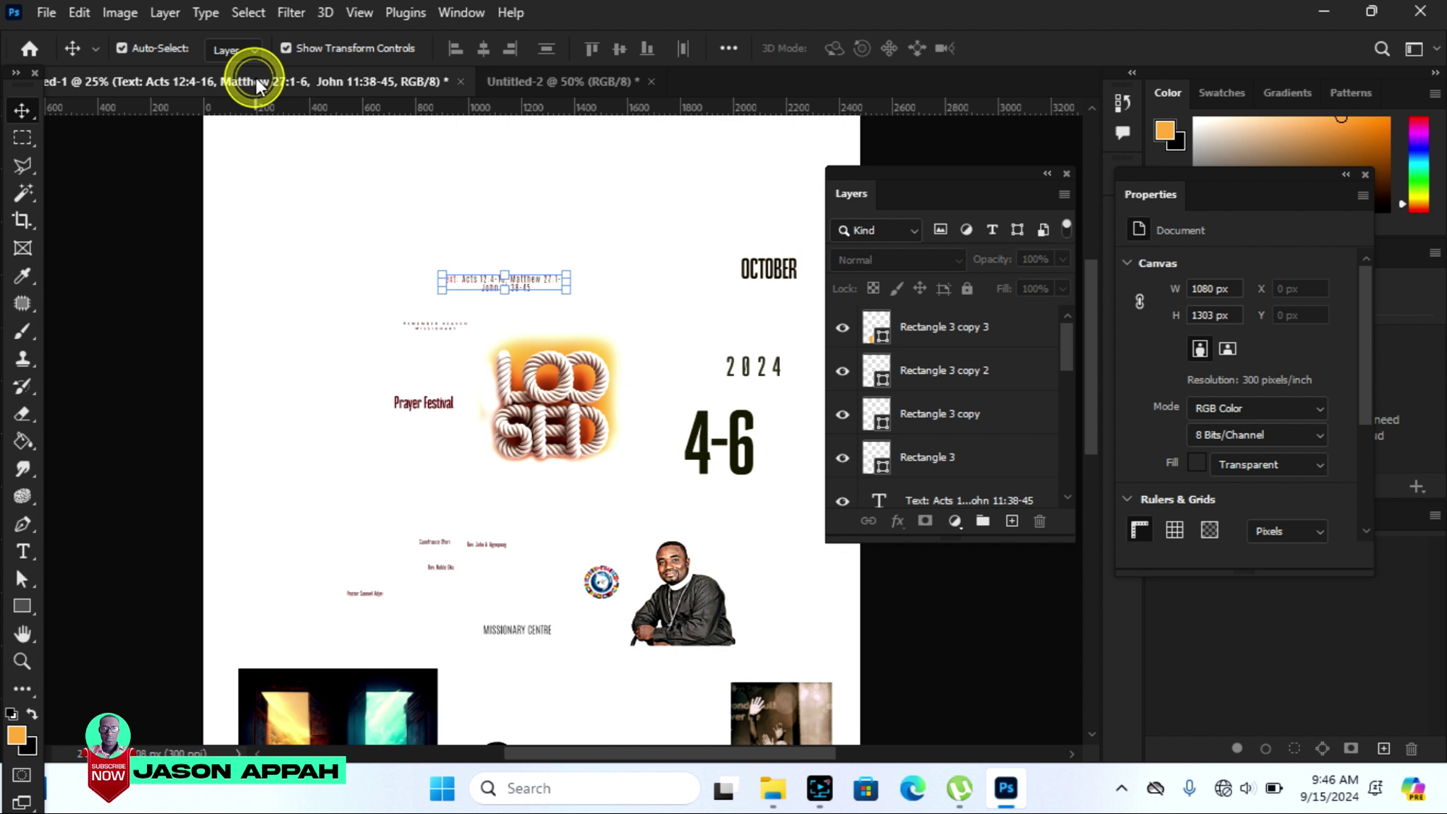
Place the priest portrait over the yellow bar and nudge it into position.
mouse_move(677, 600)
mouse_down()
mouse_move(535, 84)
mouse_move(553, 146)
mouse_up()
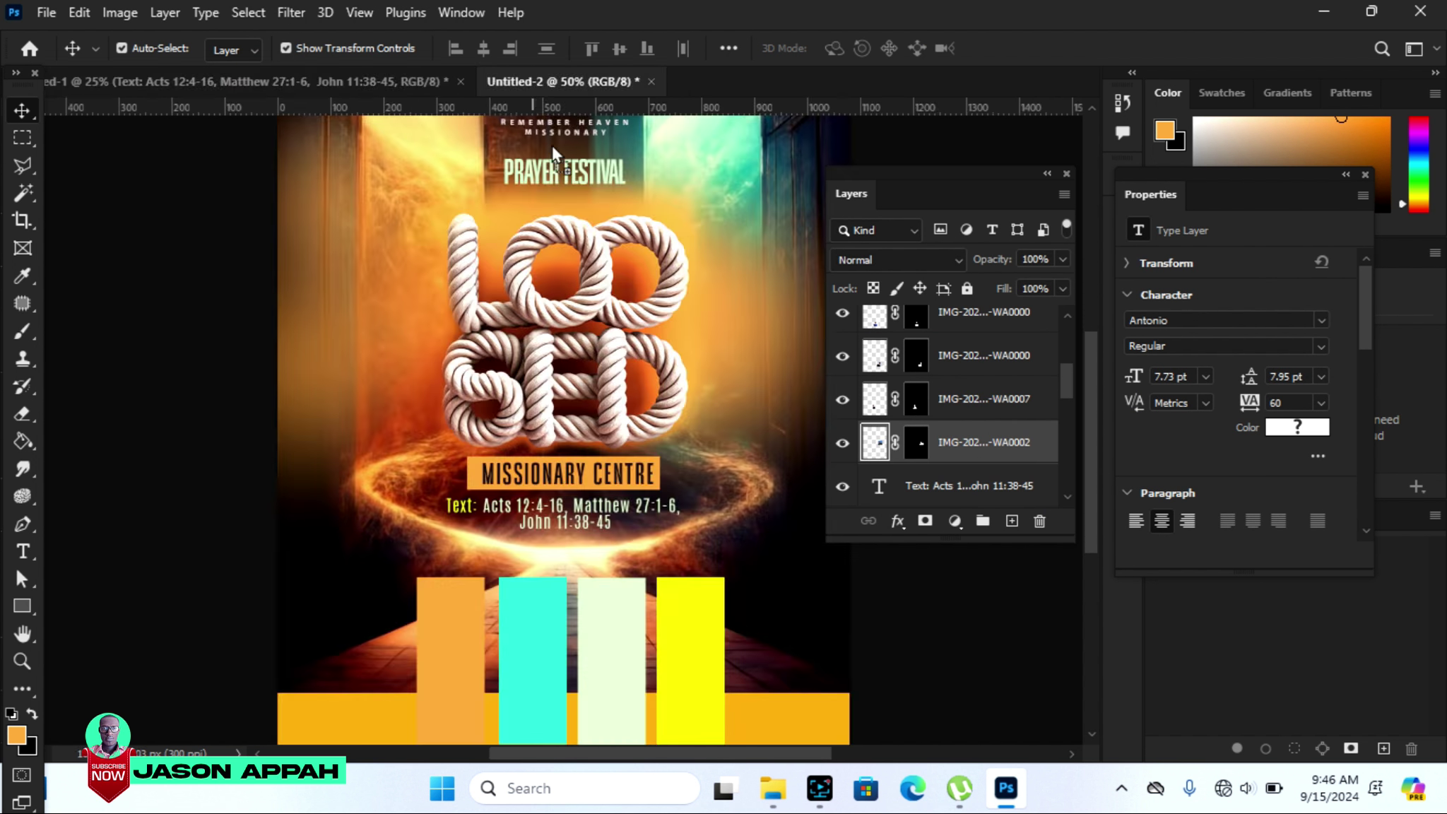
drag(666, 612, 693, 682)
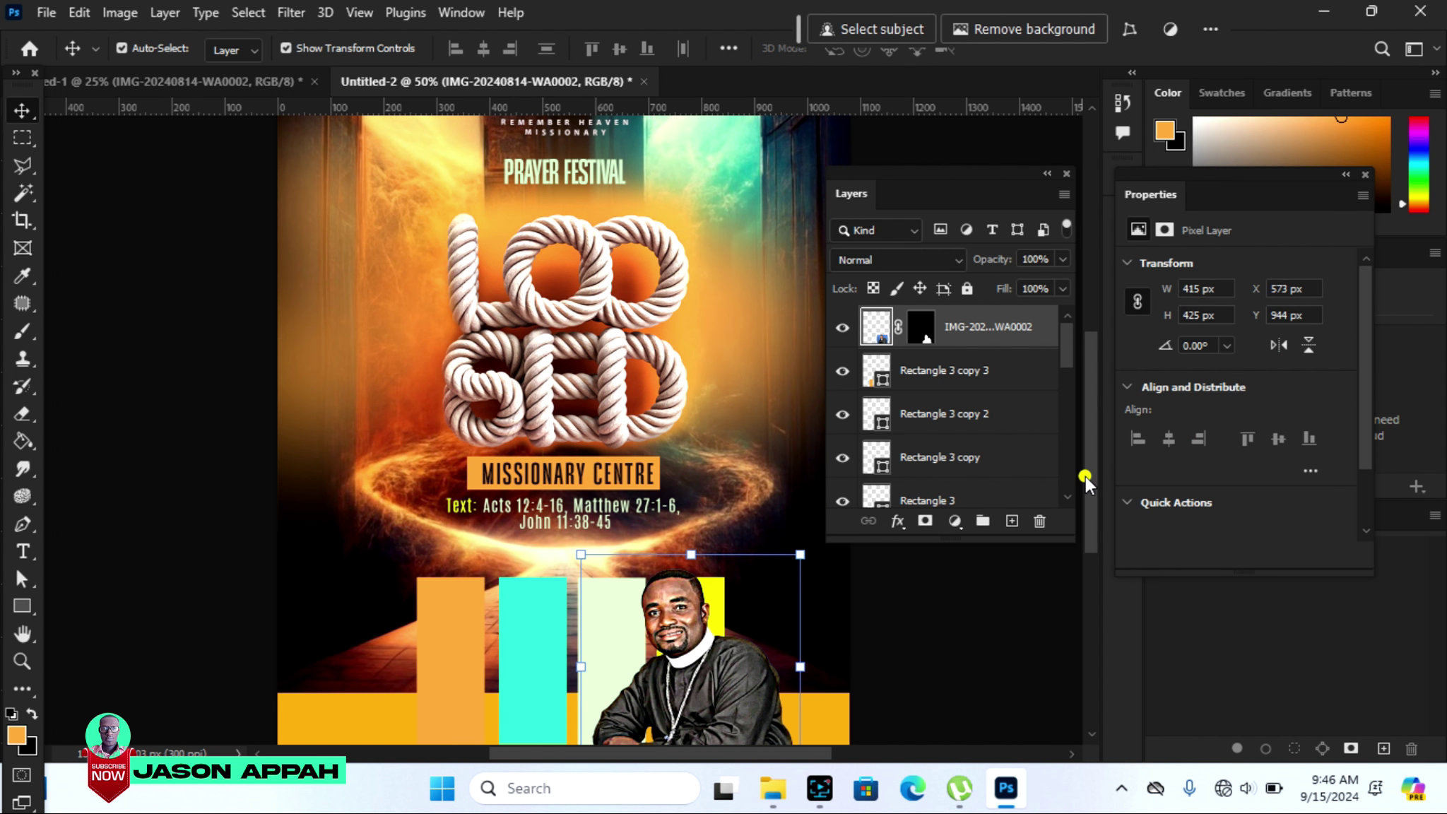
scroll(1086, 476, down, 2)
drag(737, 622, 756, 637)
key(Up)
key(Up)
key(Up)
key(Up)
key(Up)
key(Up)
key(Up)
key(Up)
key(Up)
key(Down)
key(Down)
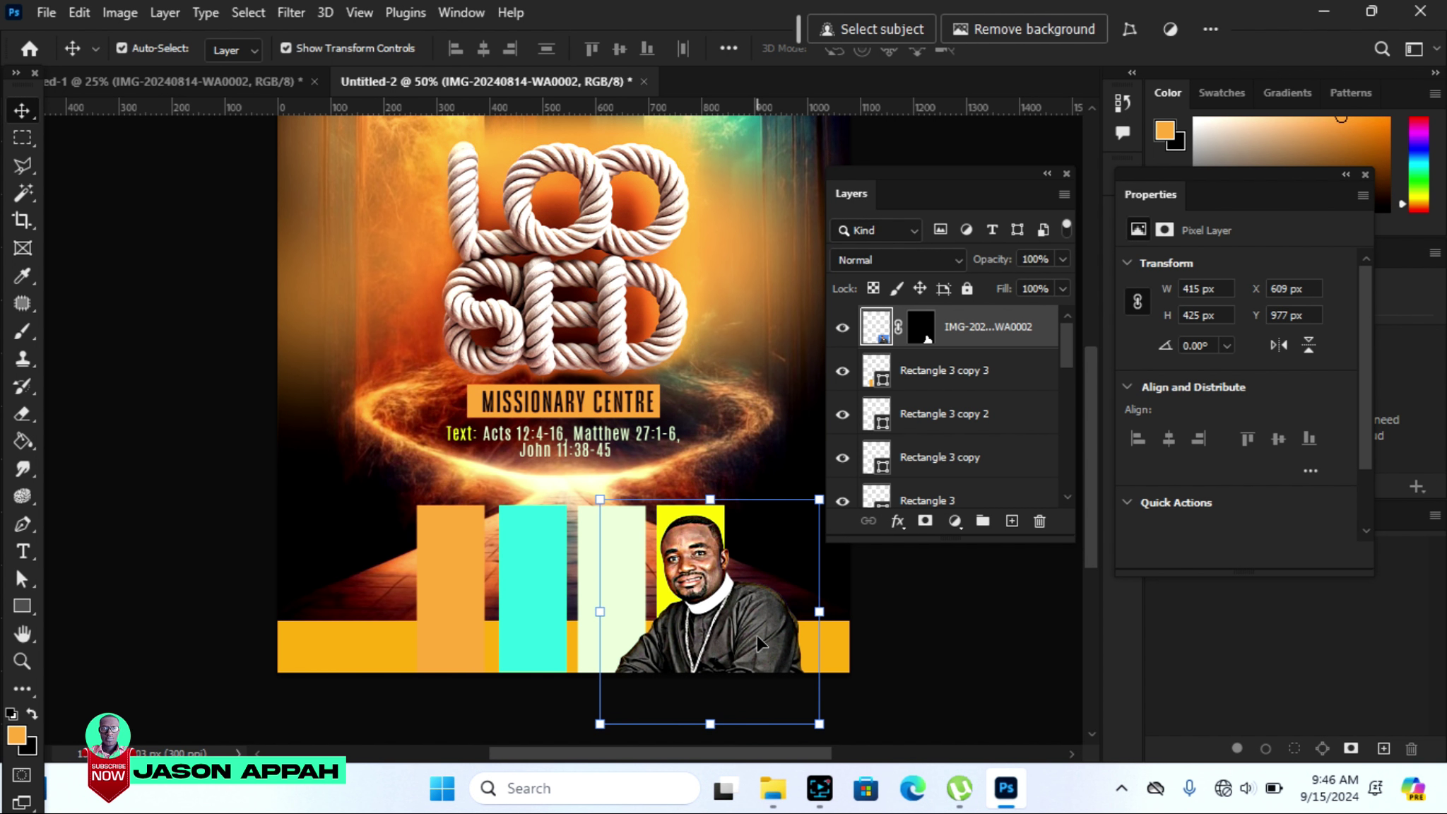
key(Left)
key(Left)
key(Left)
key(Left)
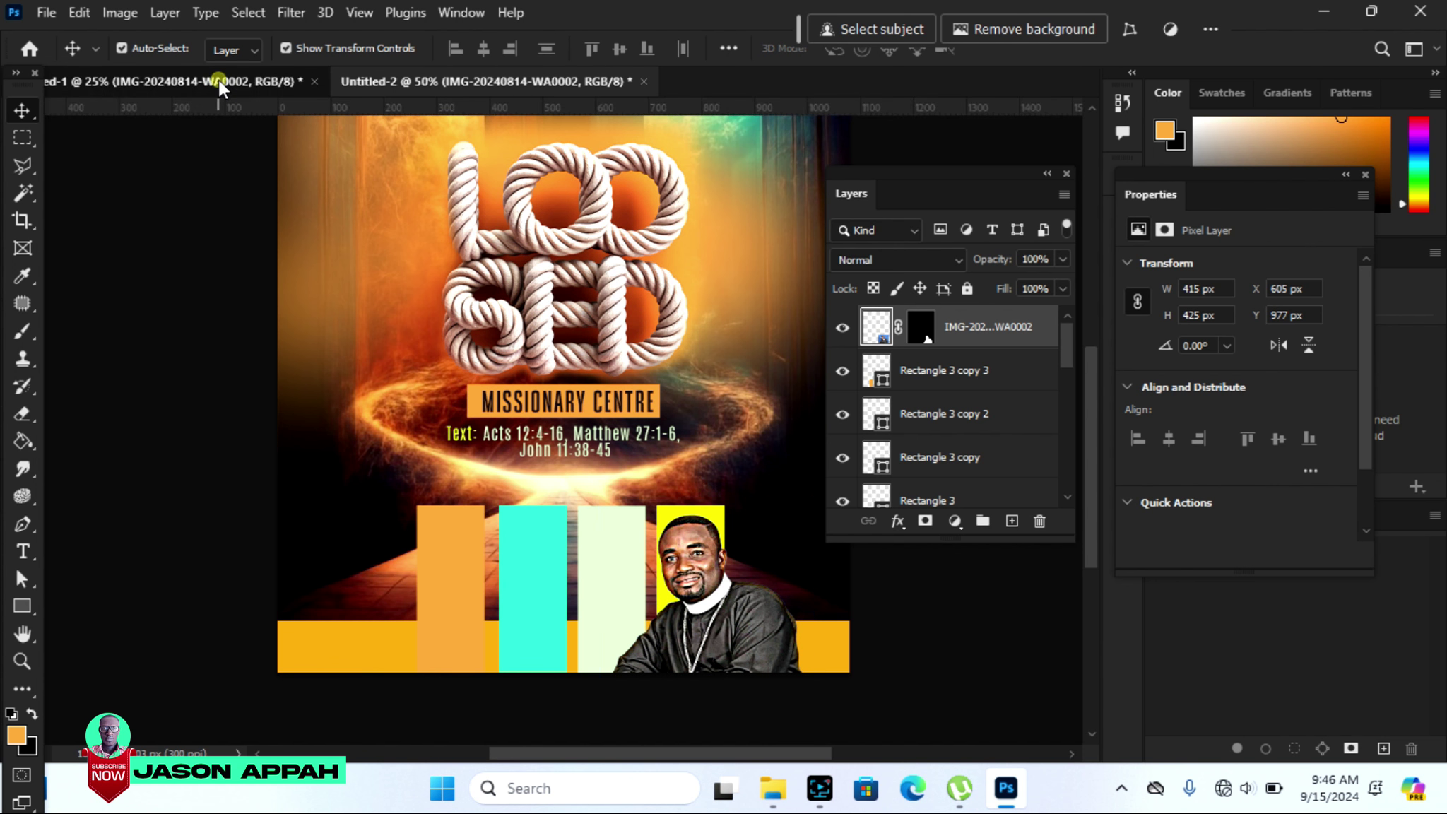
click(219, 81)
Bring the suited man's portrait over the pale green bar and shift it slightly up-left.
drag(1091, 385, 1090, 460)
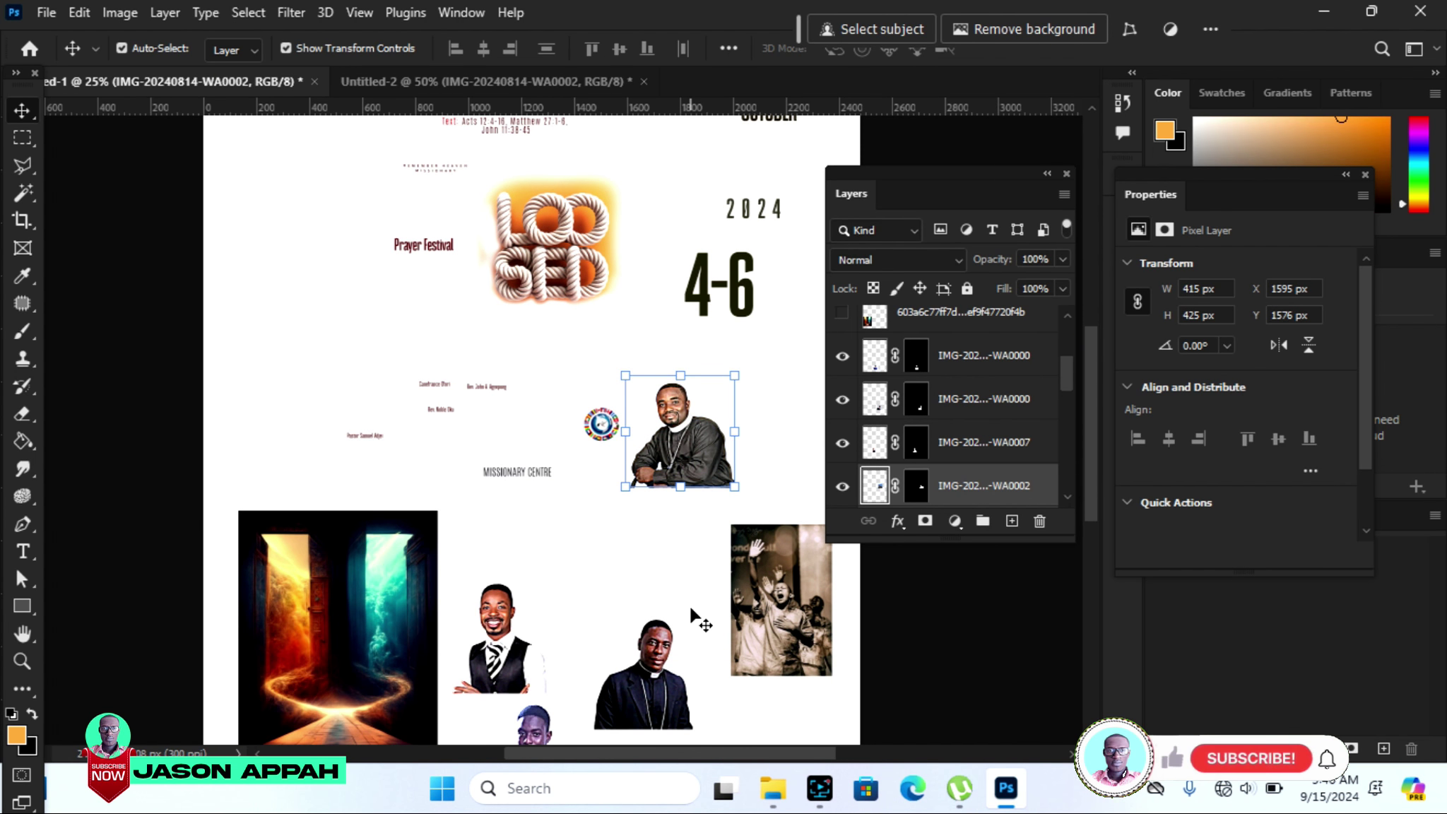
drag(527, 671, 499, 94)
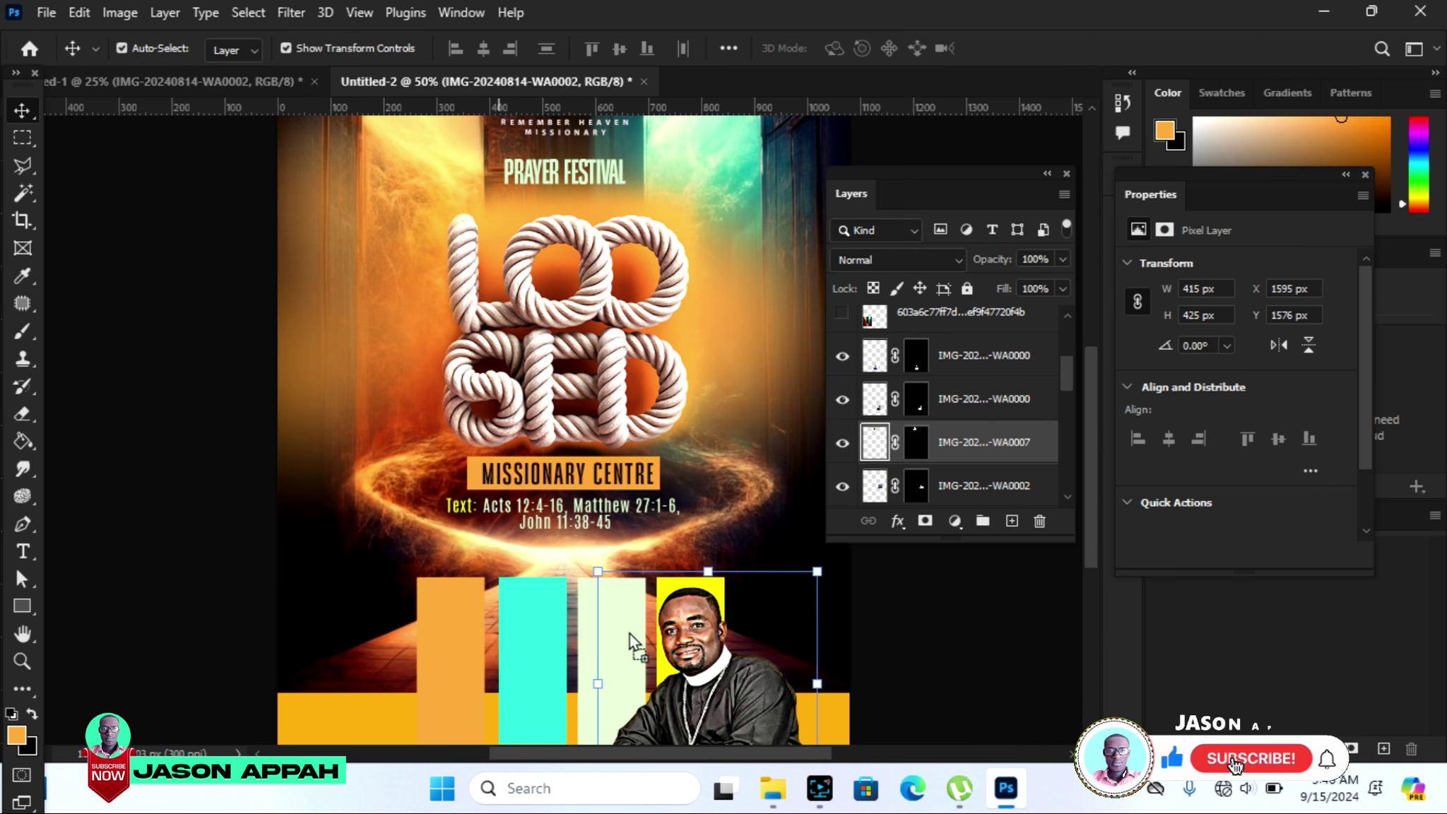
drag(500, 94, 635, 681)
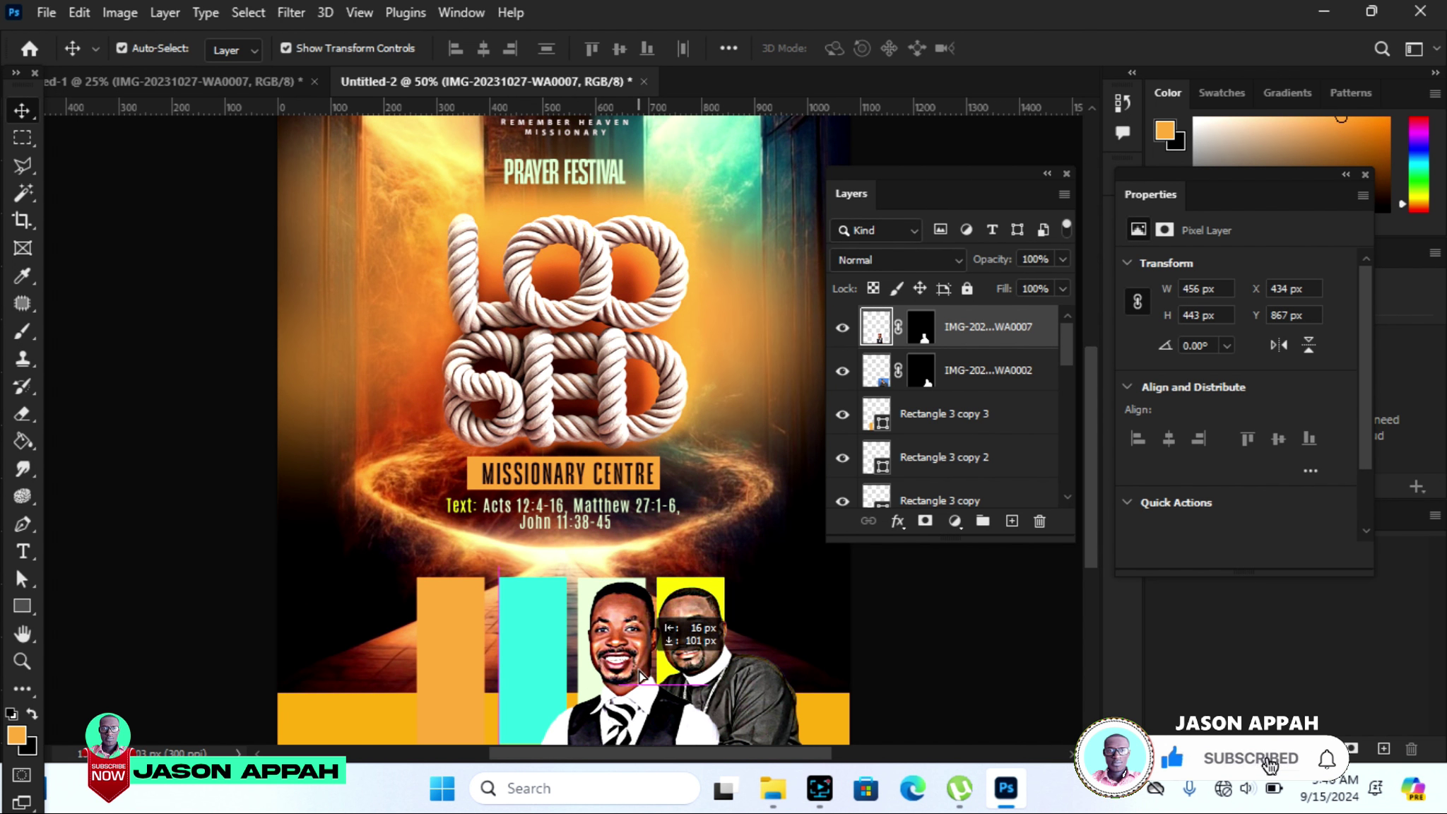
drag(1092, 495, 1092, 527)
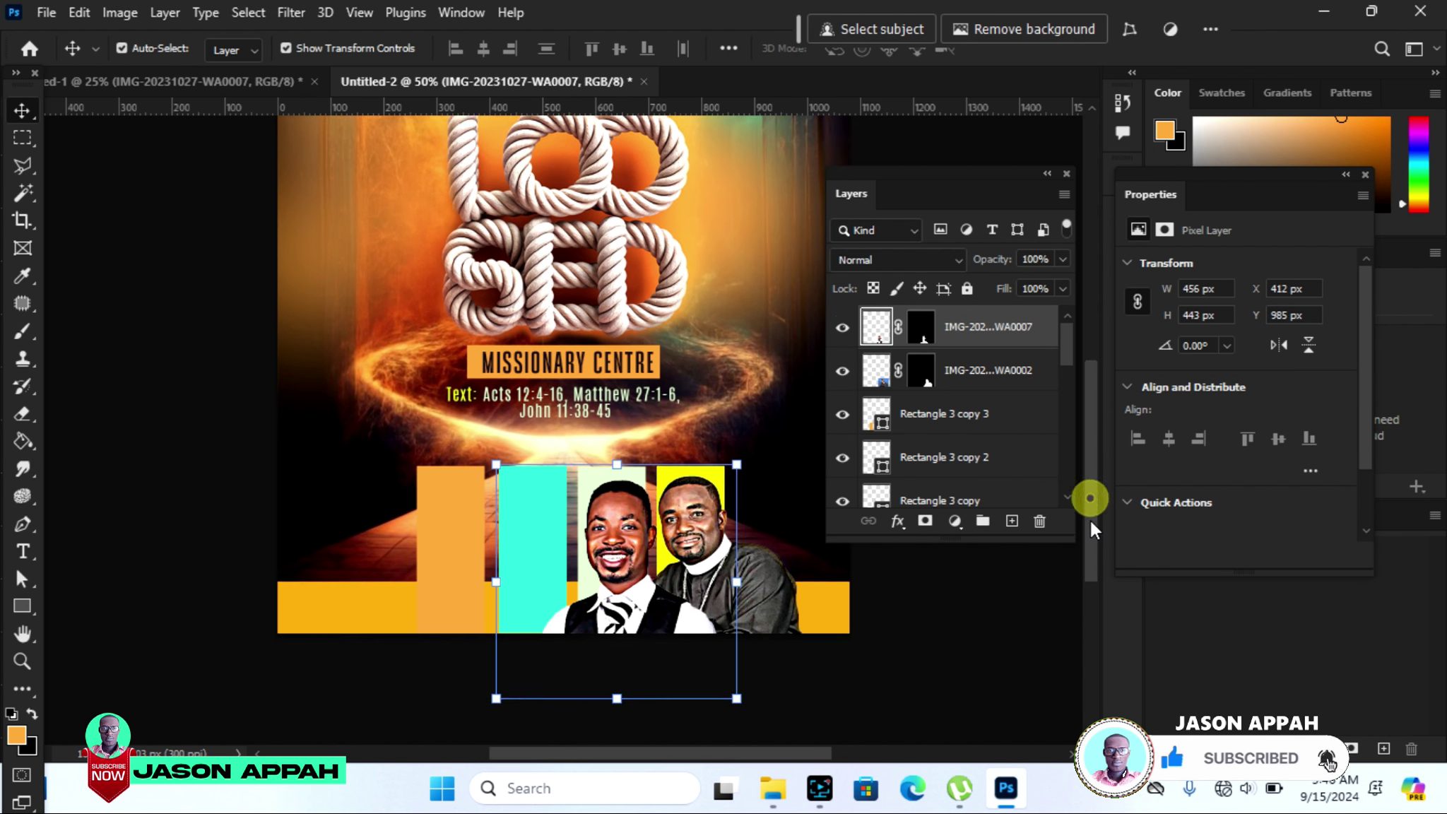
drag(647, 567, 644, 564)
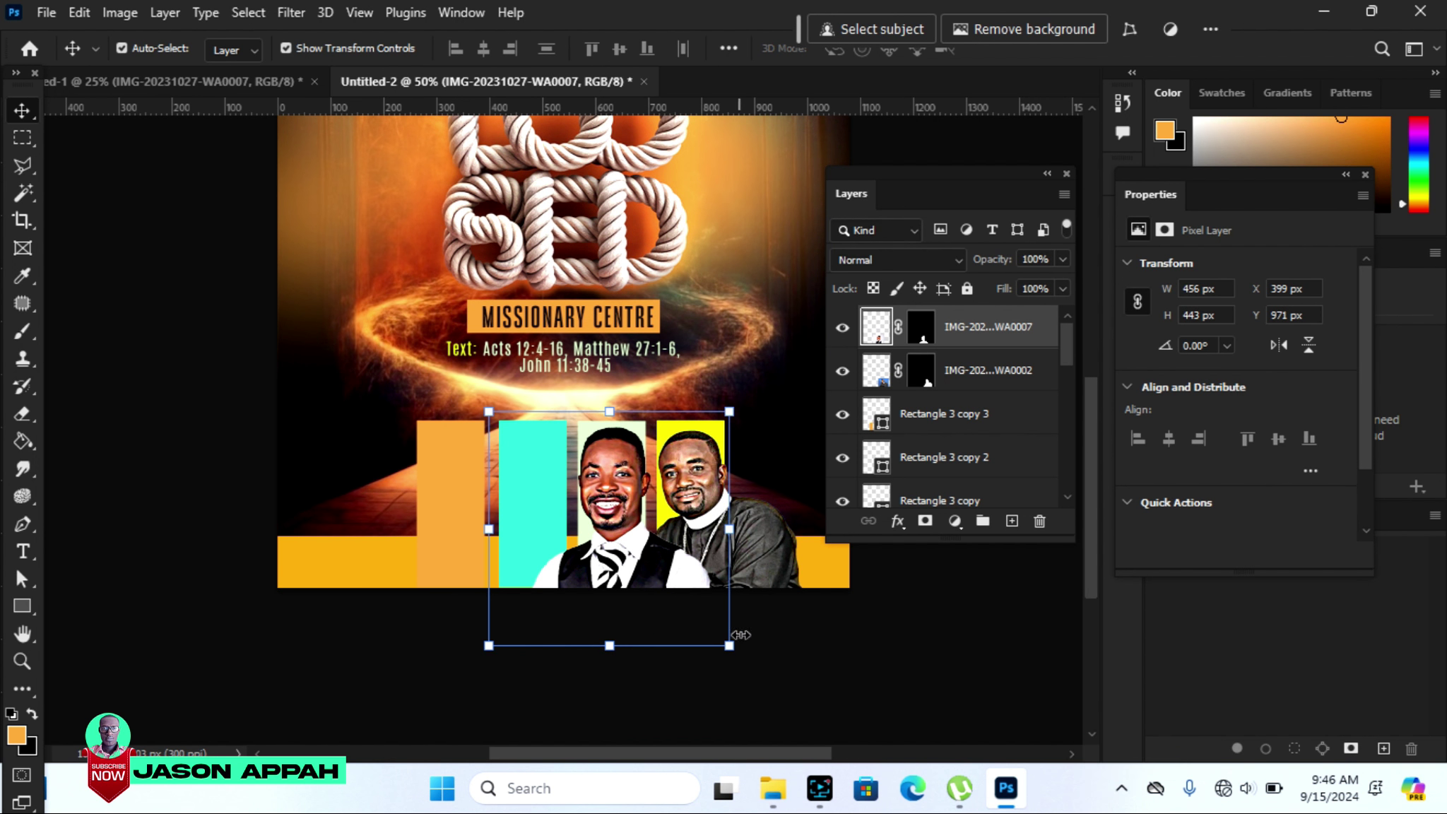
click(254, 90)
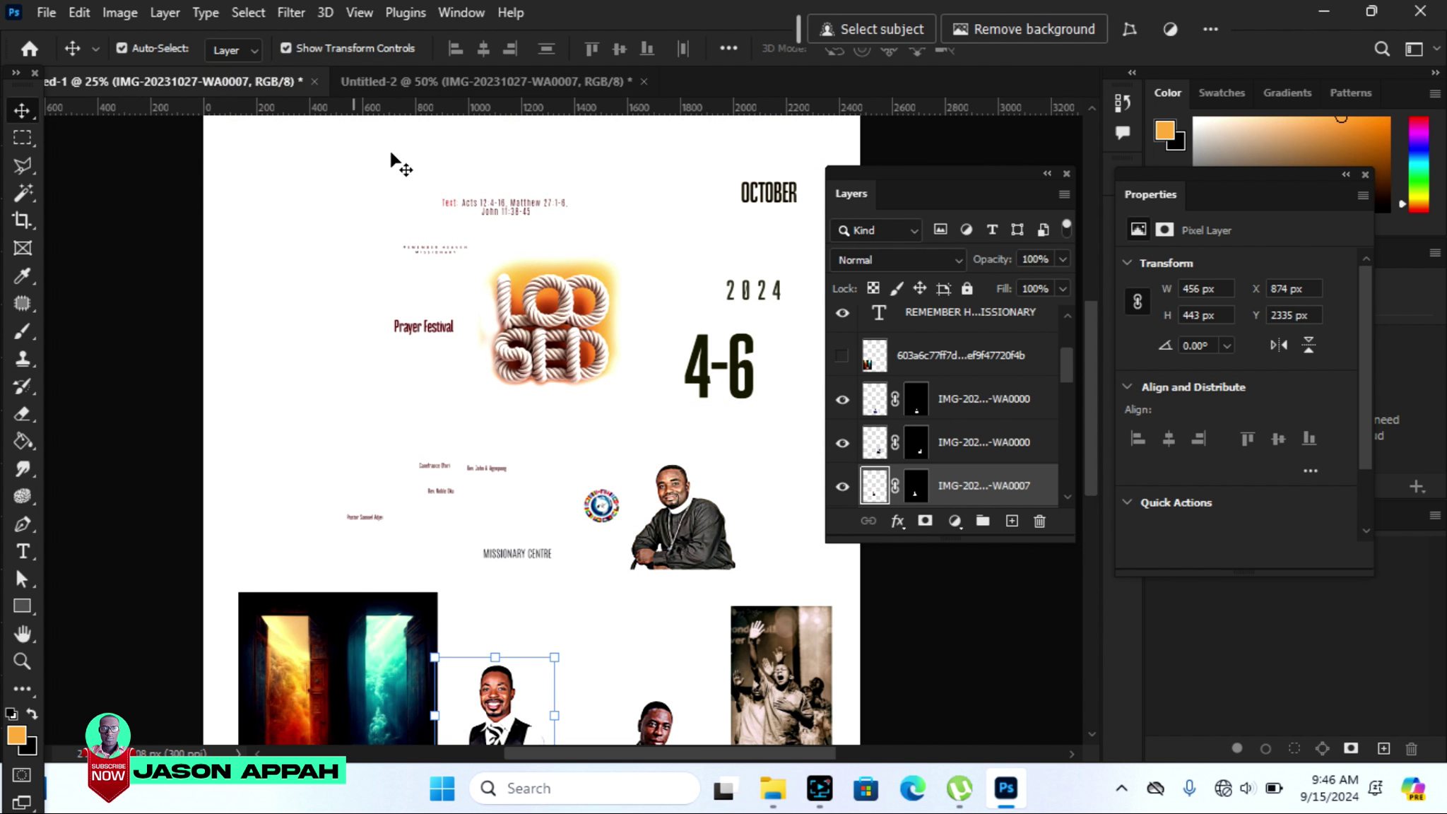
Drop another portrait onto the flyer and nudge it left and up.
mouse_move(665, 718)
mouse_down()
mouse_move(509, 77)
mouse_move(563, 555)
mouse_up()
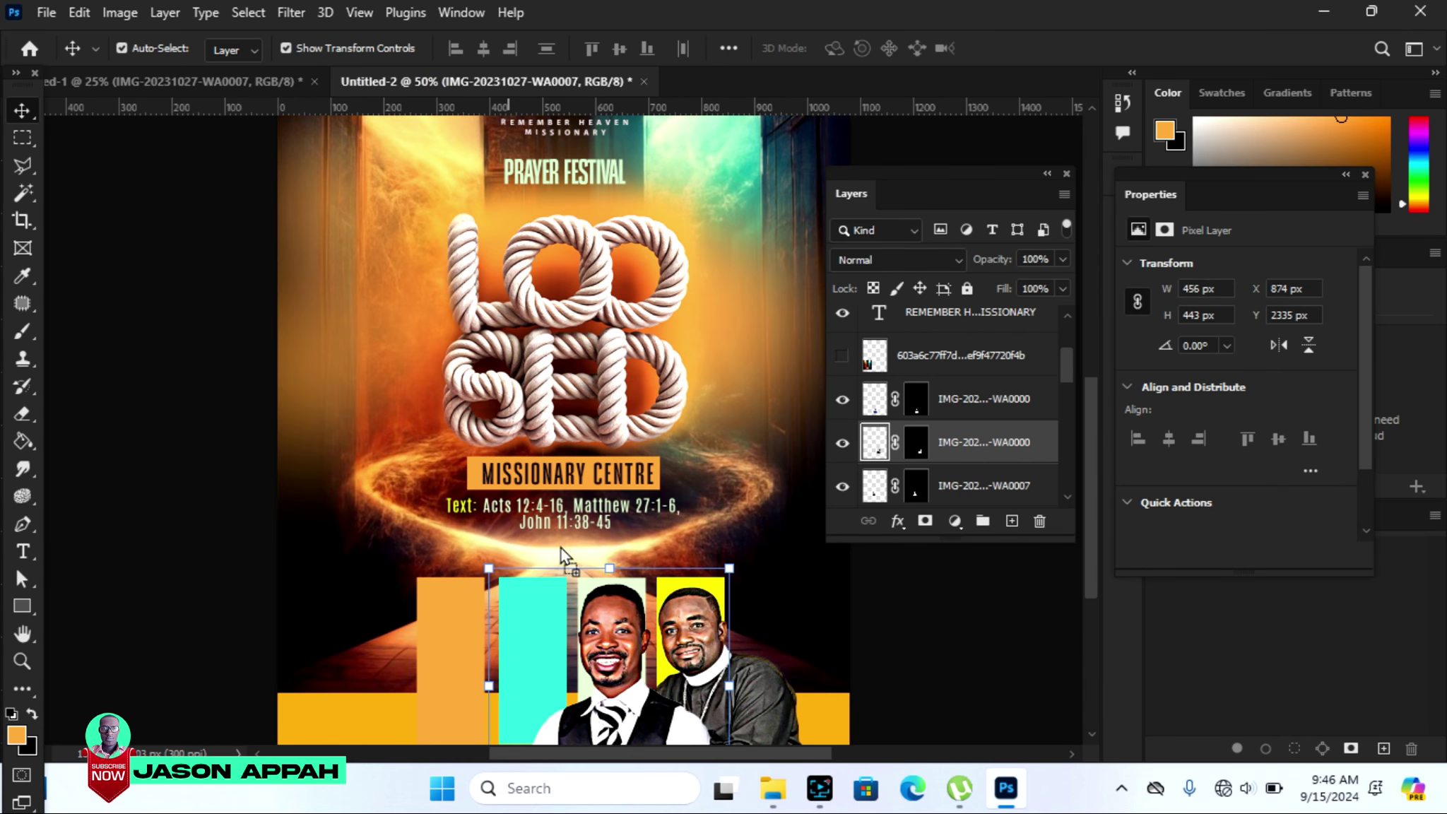
drag(551, 656, 556, 654)
key(Left)
key(Left)
key(Left)
key(Left)
key(Left)
key(Left)
key(Up)
key(Up)
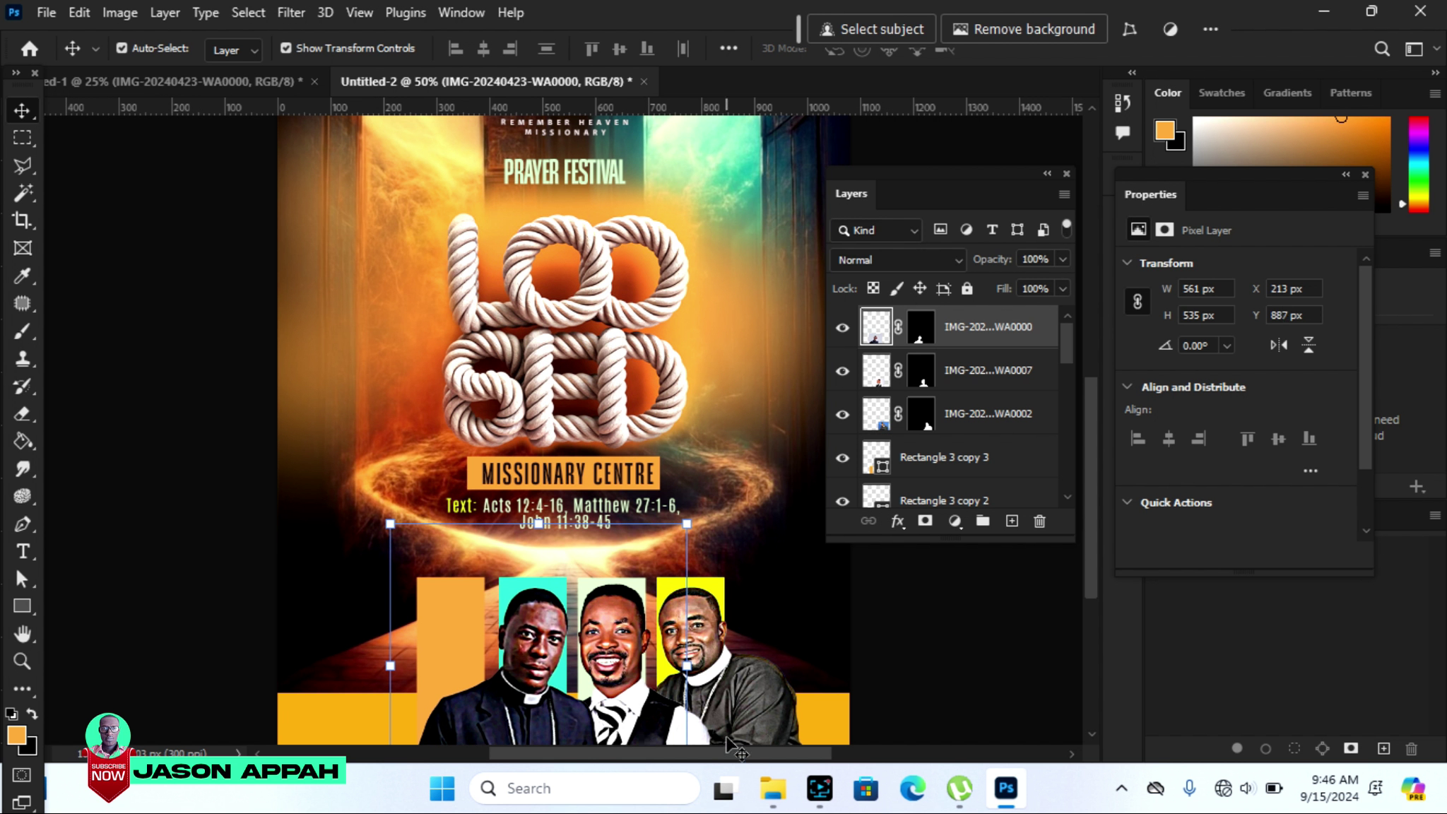
click(260, 80)
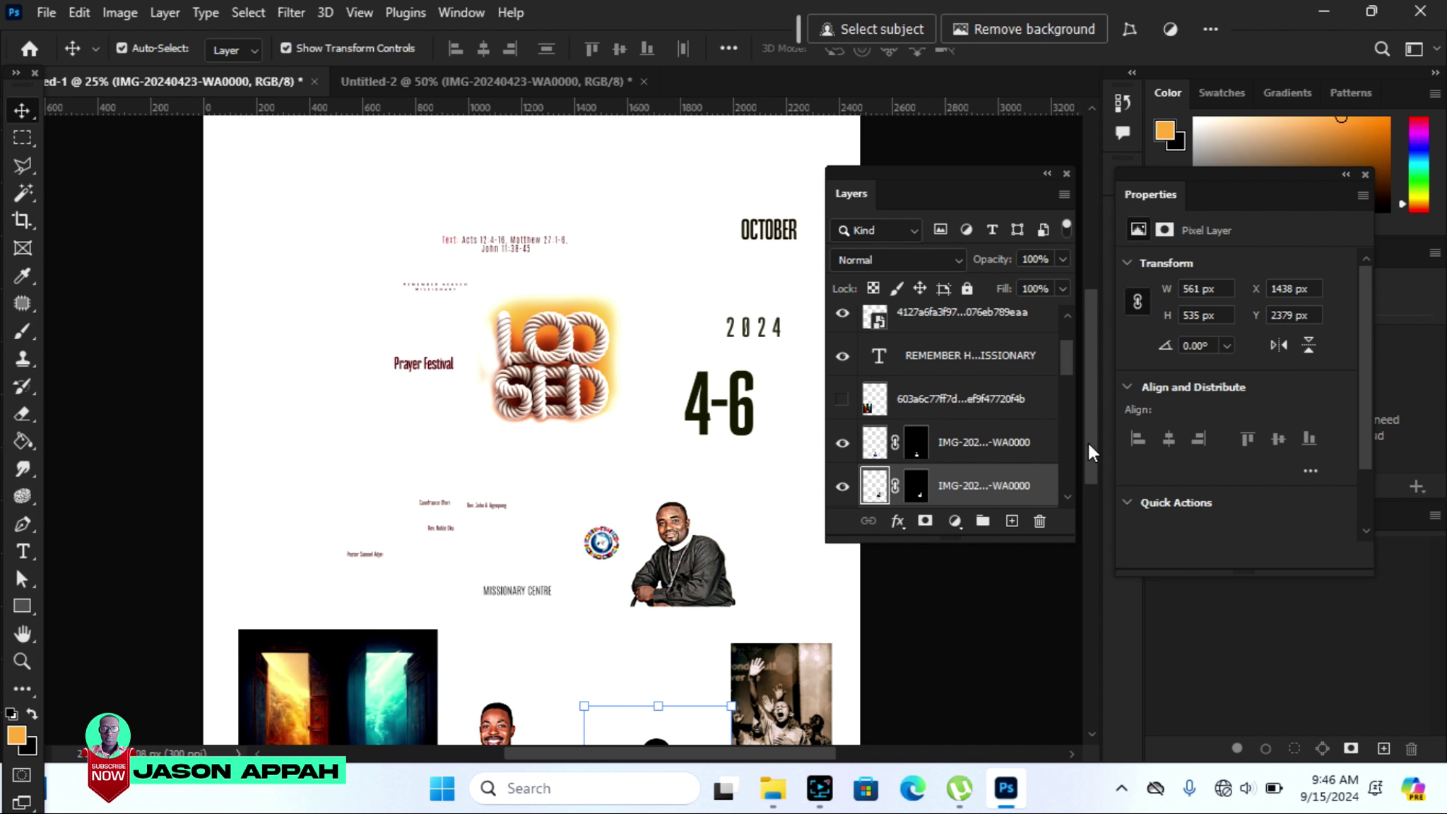
Bring the blue-suit man's portrait into the flyer and nudge it left and down.
drag(1088, 443, 1089, 521)
click(557, 654)
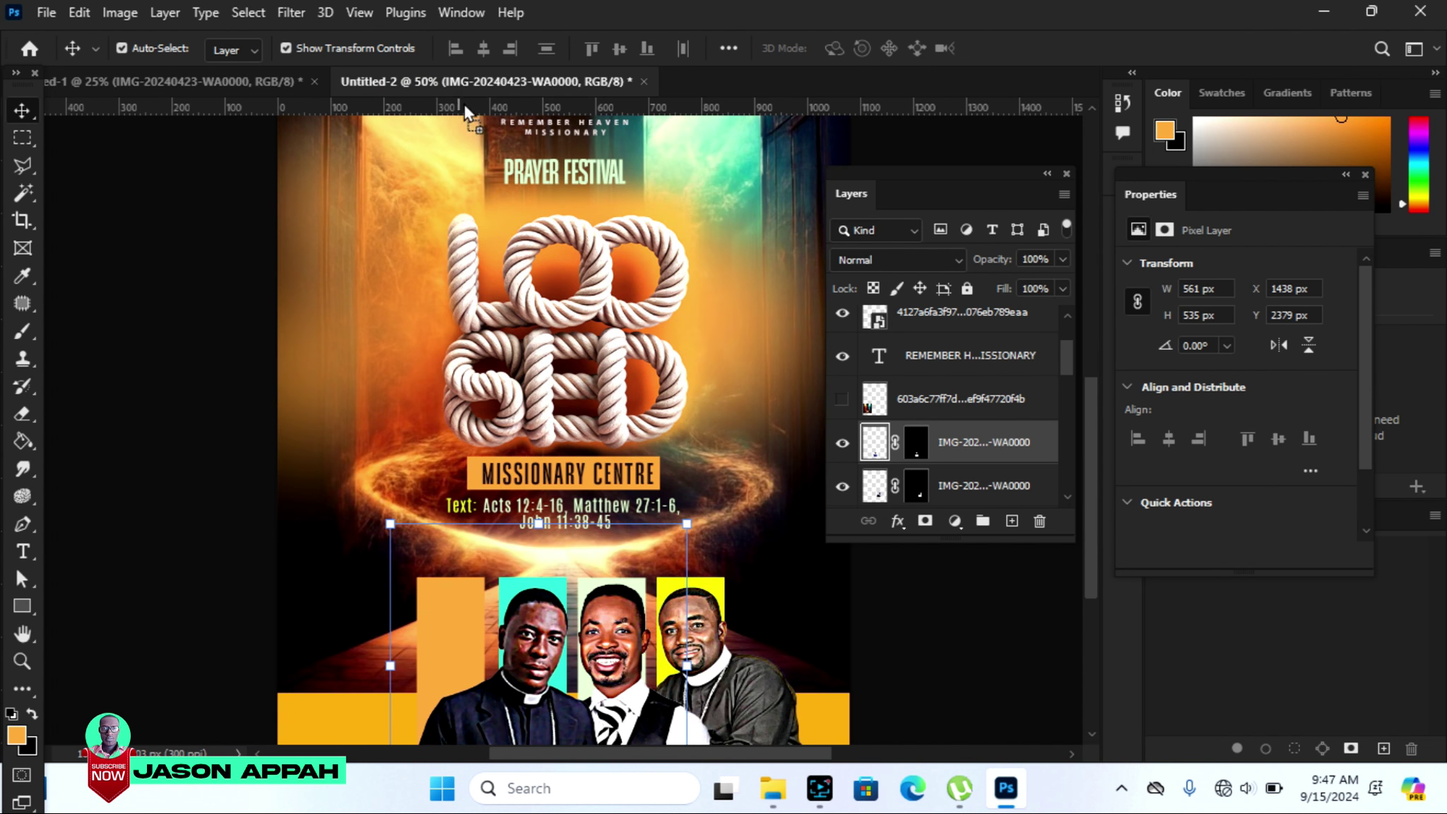
mouse_move(557, 626)
mouse_down()
mouse_move(499, 728)
mouse_move(451, 680)
mouse_move(458, 690)
mouse_up()
scroll(1079, 483, down, 5)
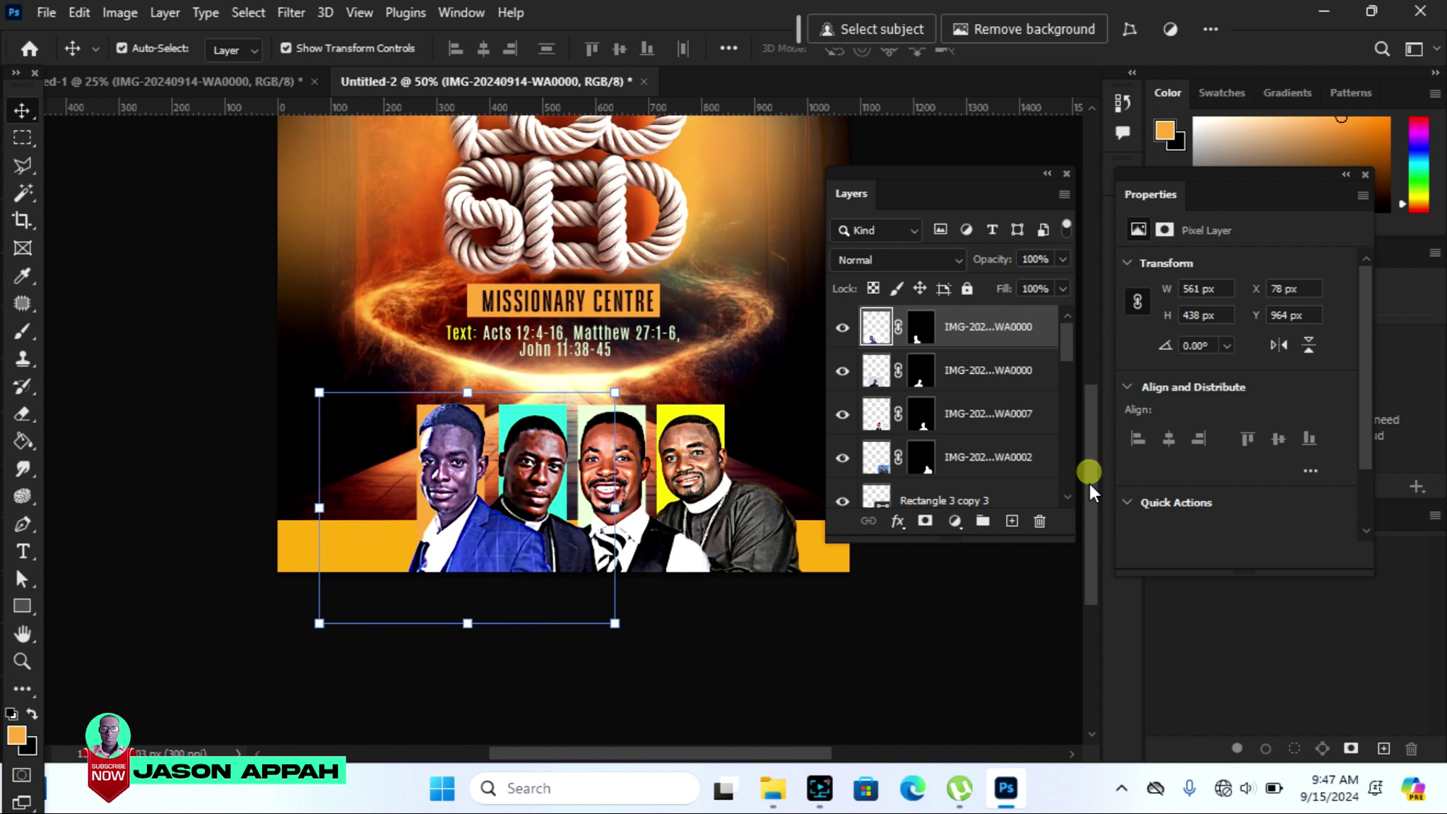
click(511, 526)
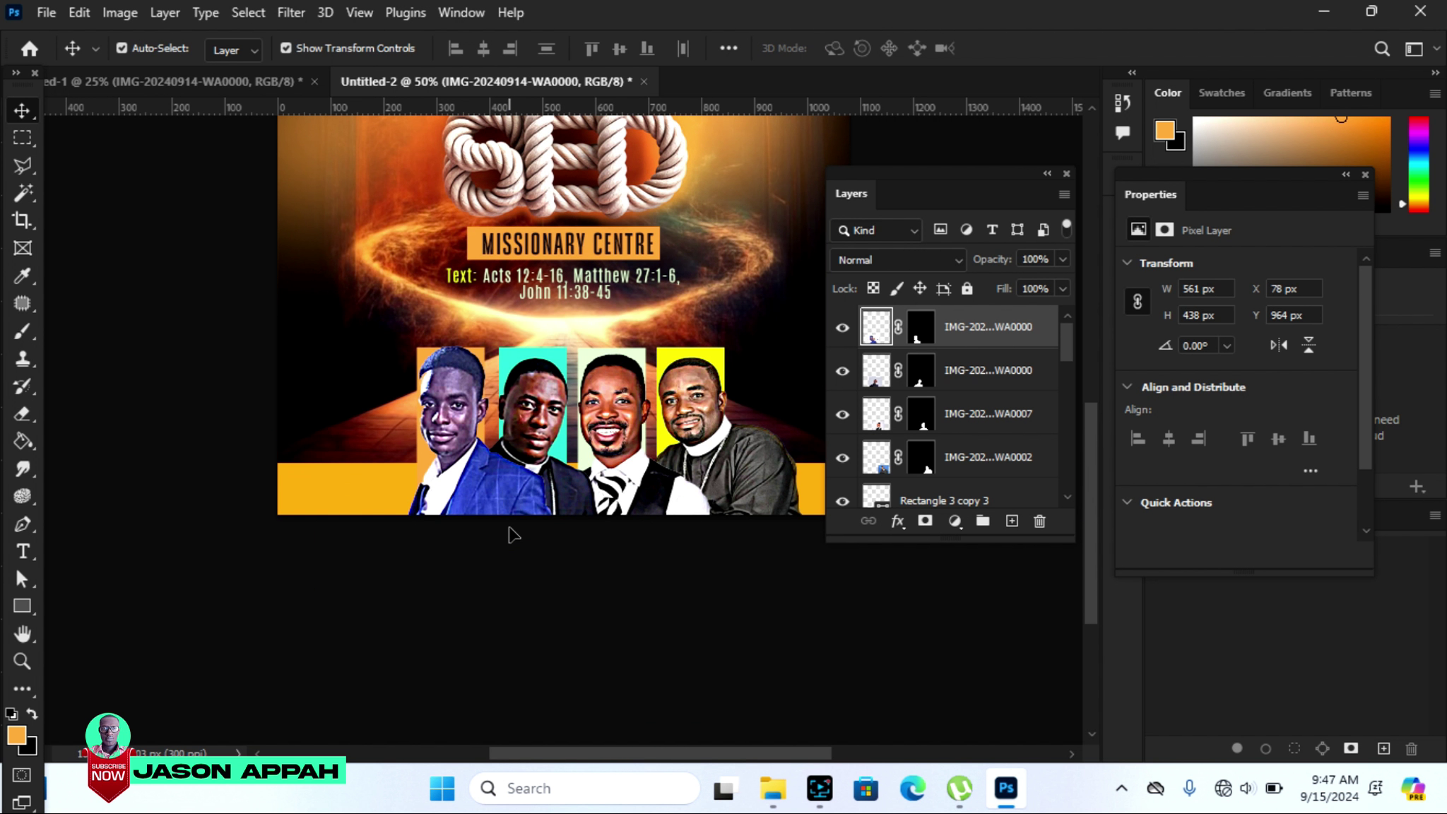
click(480, 463)
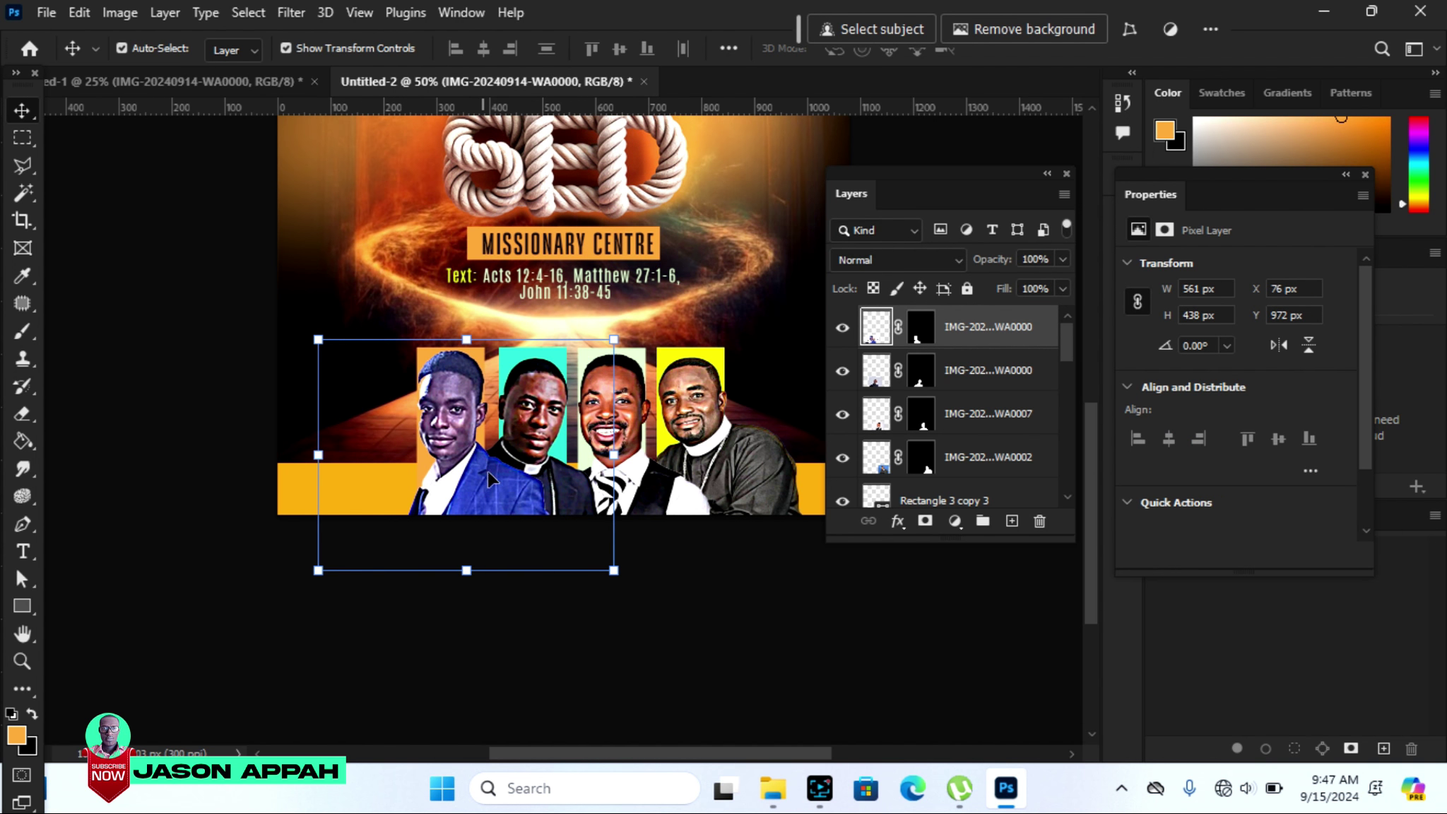
key(Left)
key(Left)
key(Down)
key(Down)
key(Down)
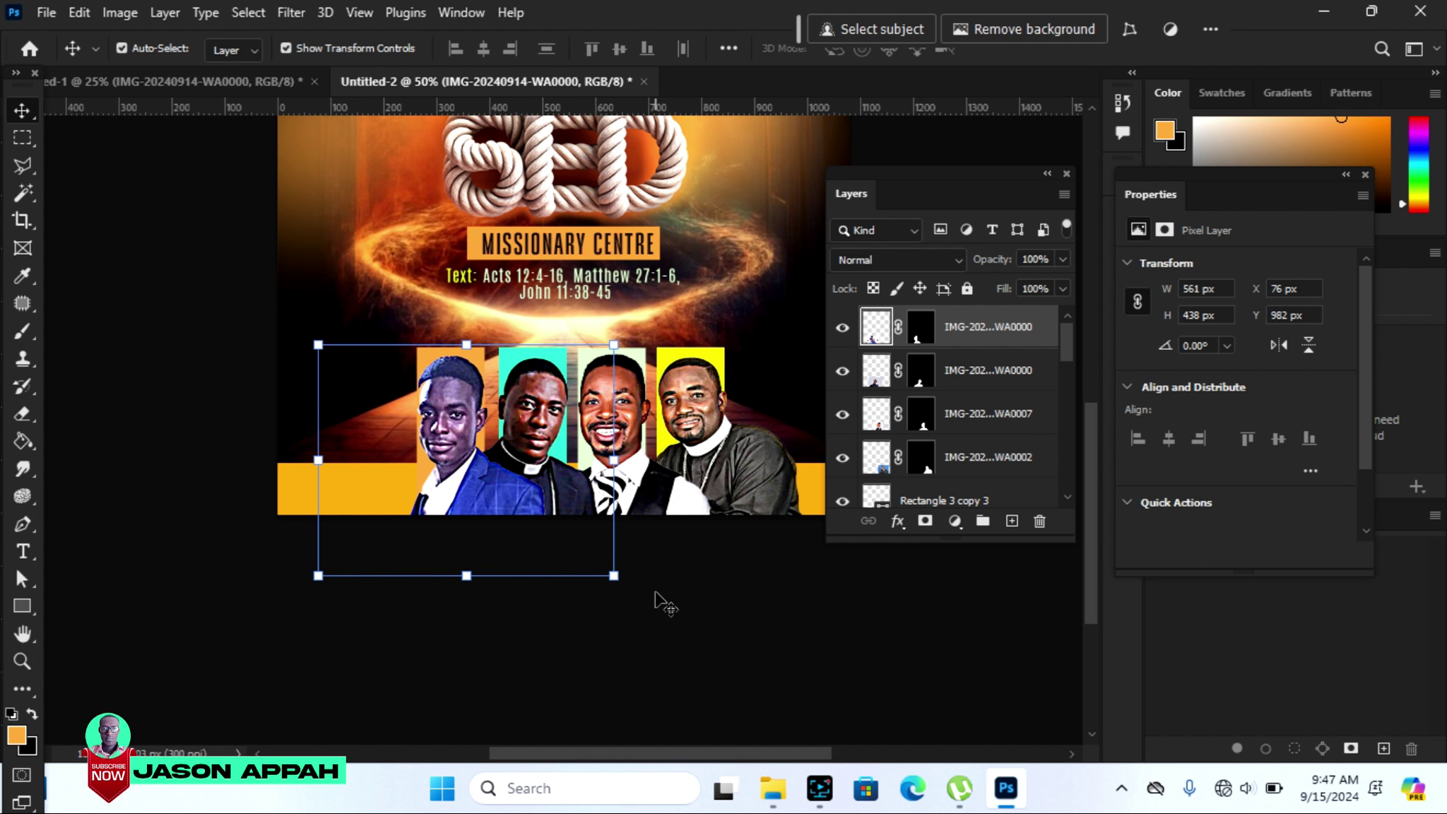
click(714, 621)
Shift the blue-suit portrait slightly left above the orange strip.
drag(1087, 482, 1093, 452)
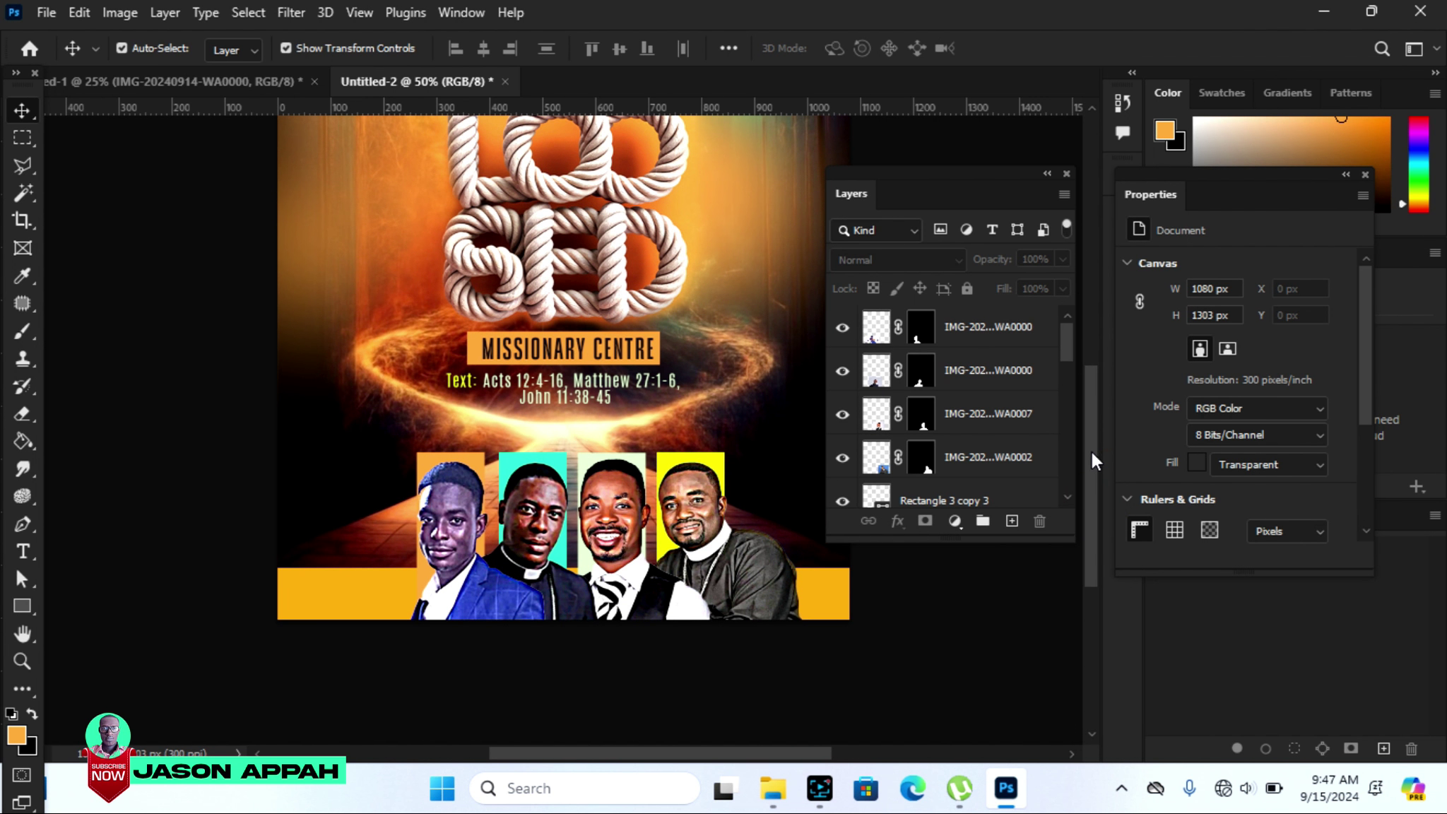
mouse_move(494, 598)
mouse_down()
mouse_move(480, 599)
mouse_move(499, 629)
mouse_up()
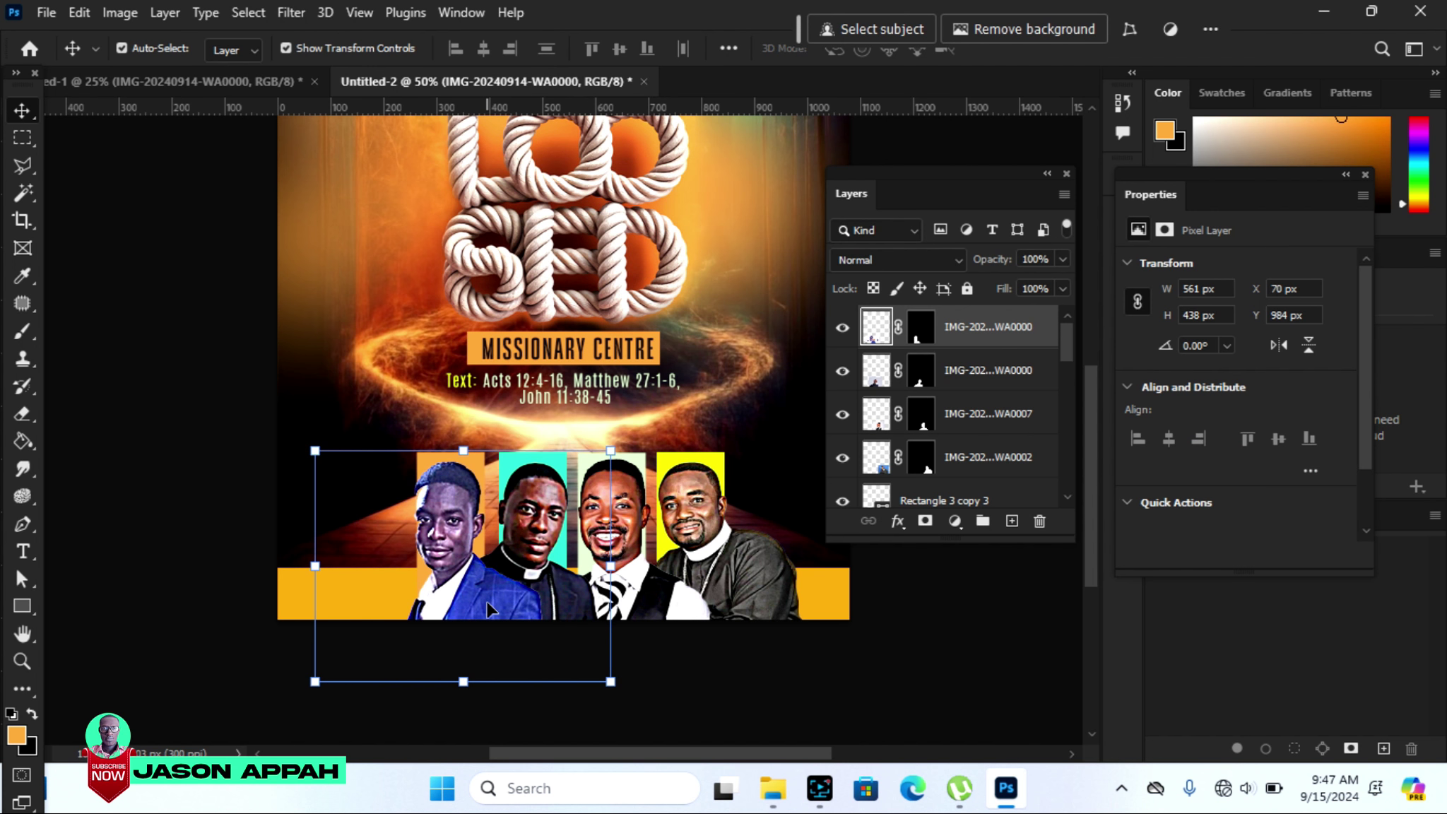
click(685, 698)
click(22, 606)
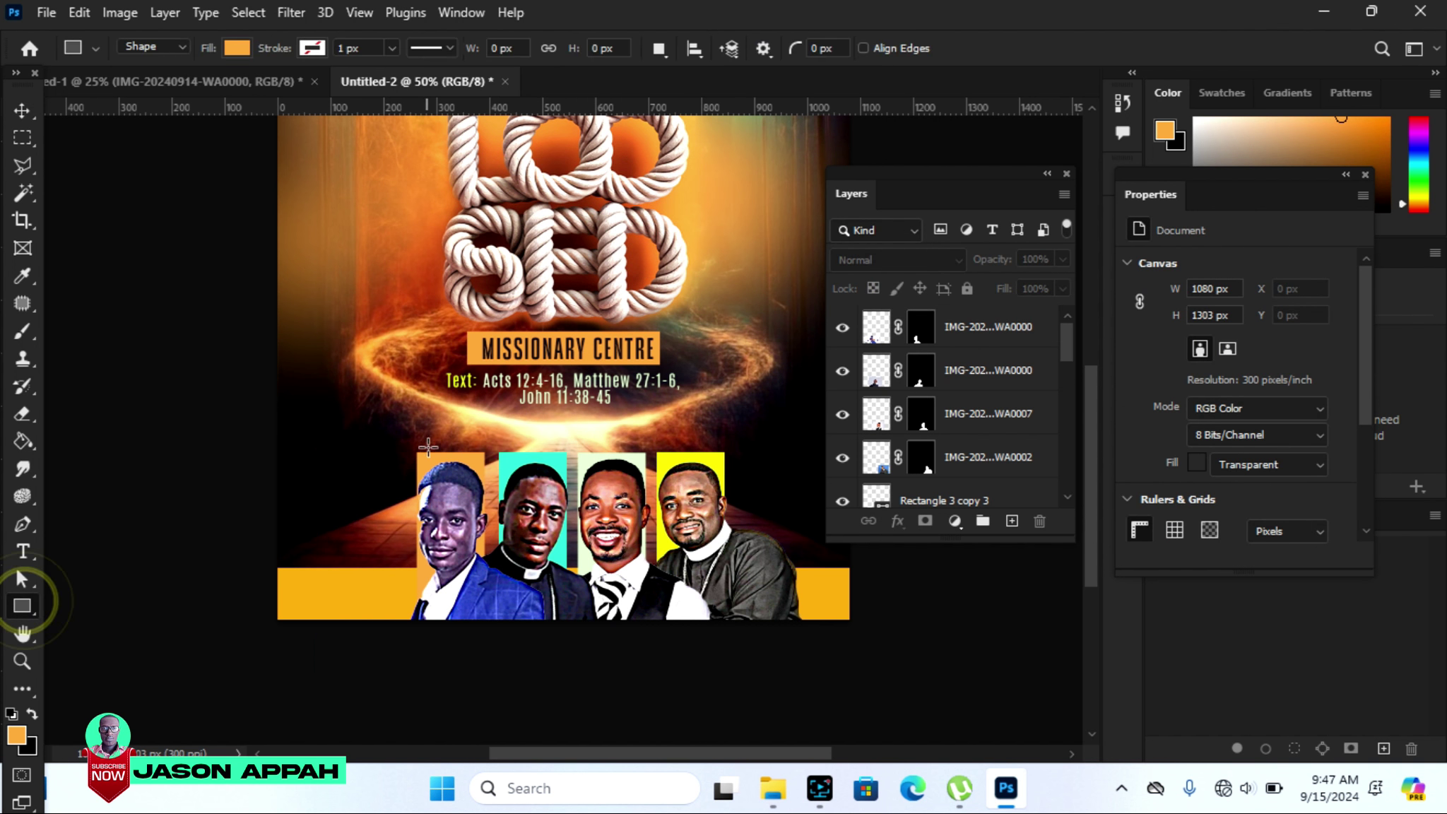
Draw a thin bar across the portrait tops, filled with yellow sampled from the backdrop.
drag(415, 434, 724, 453)
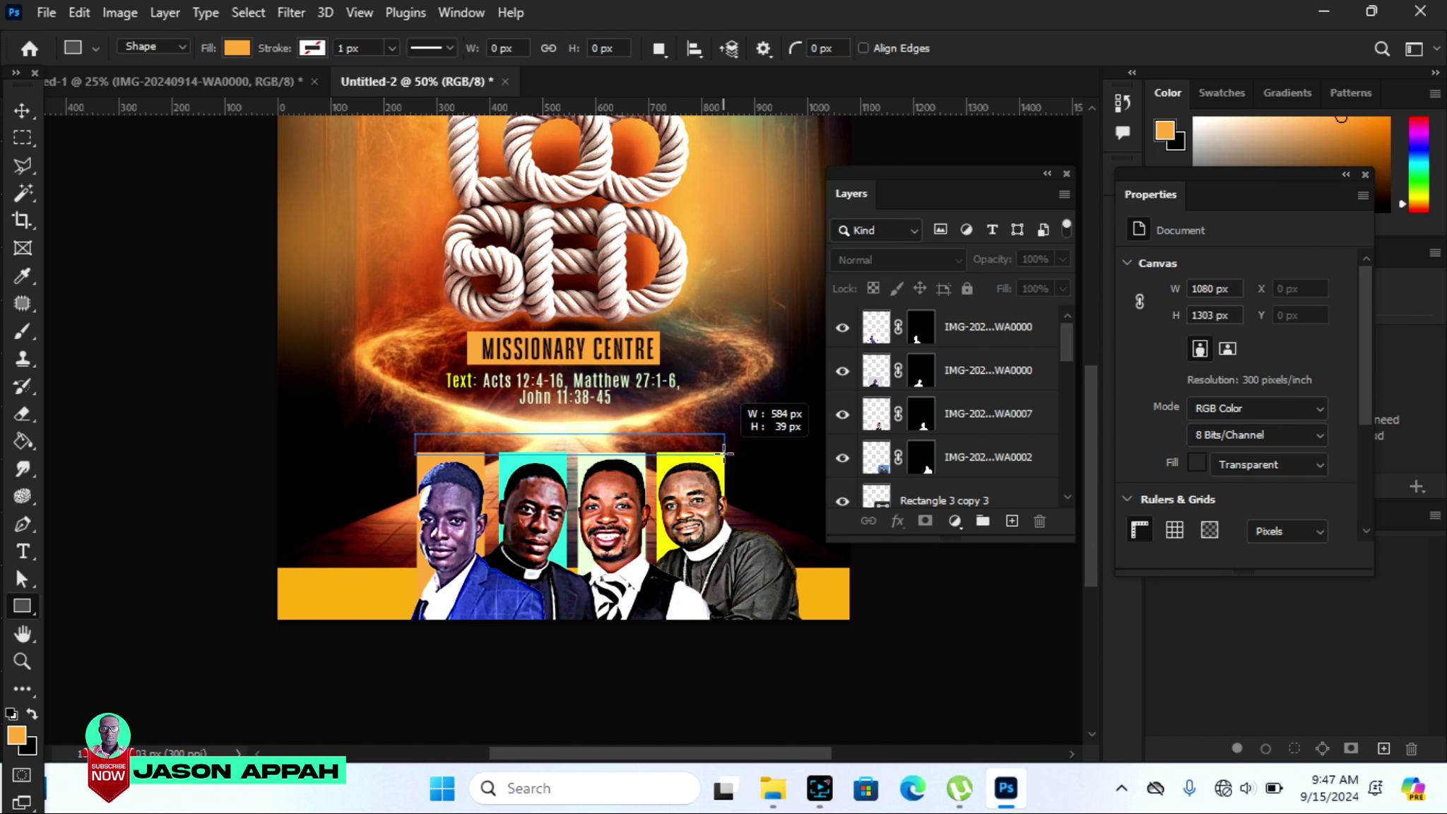
drag(725, 453, 724, 453)
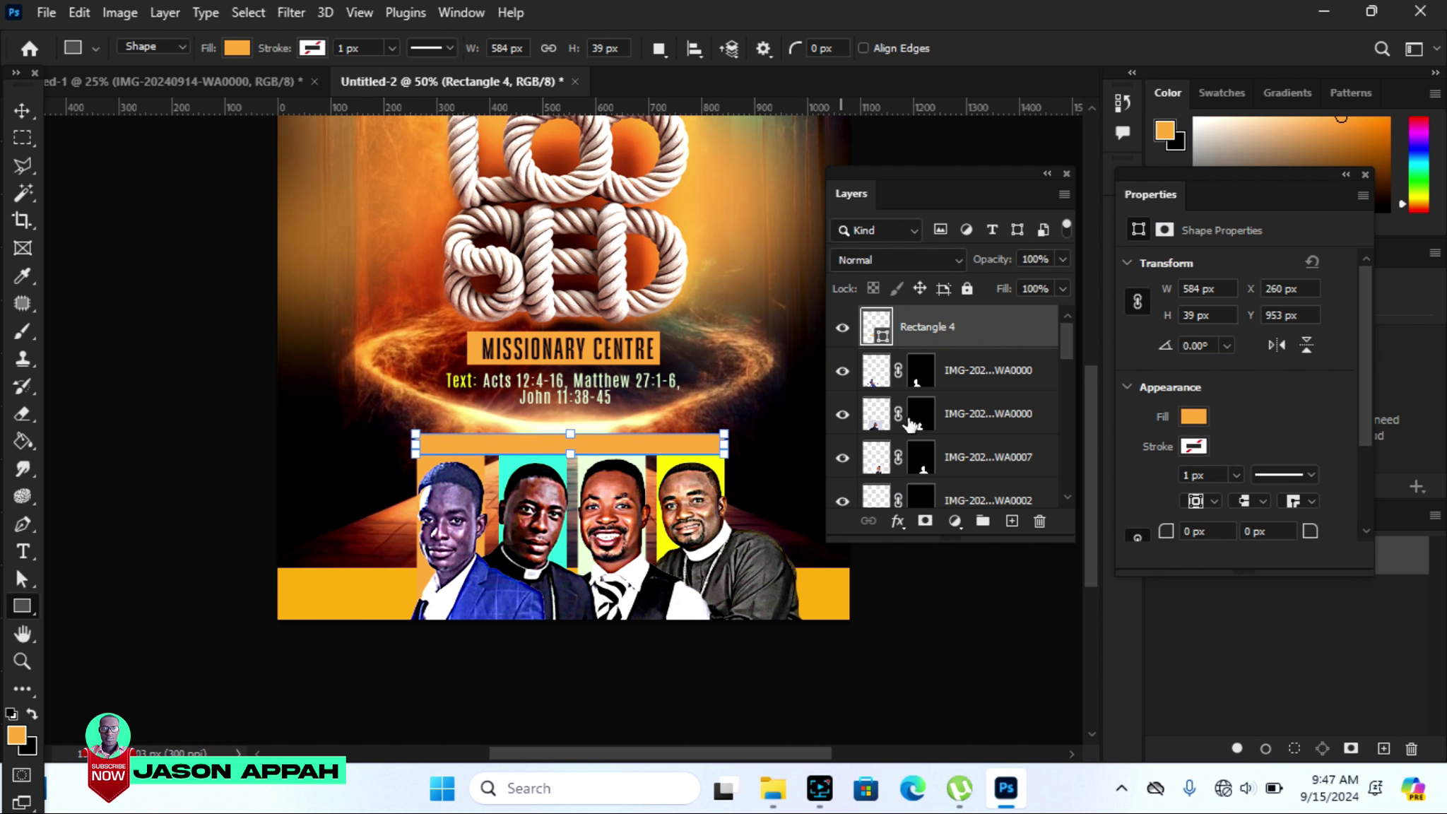
double_click(882, 336)
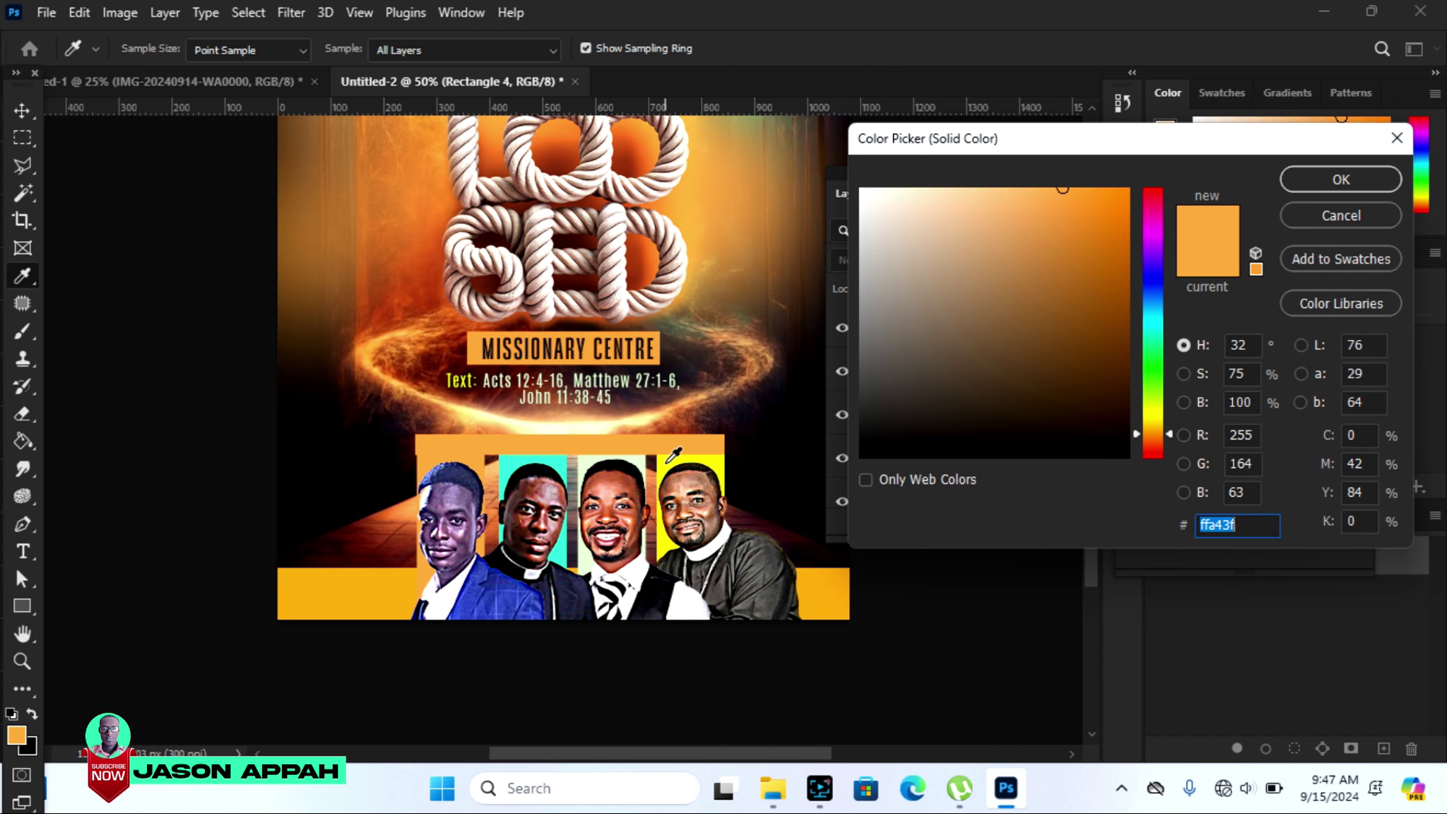
click(666, 462)
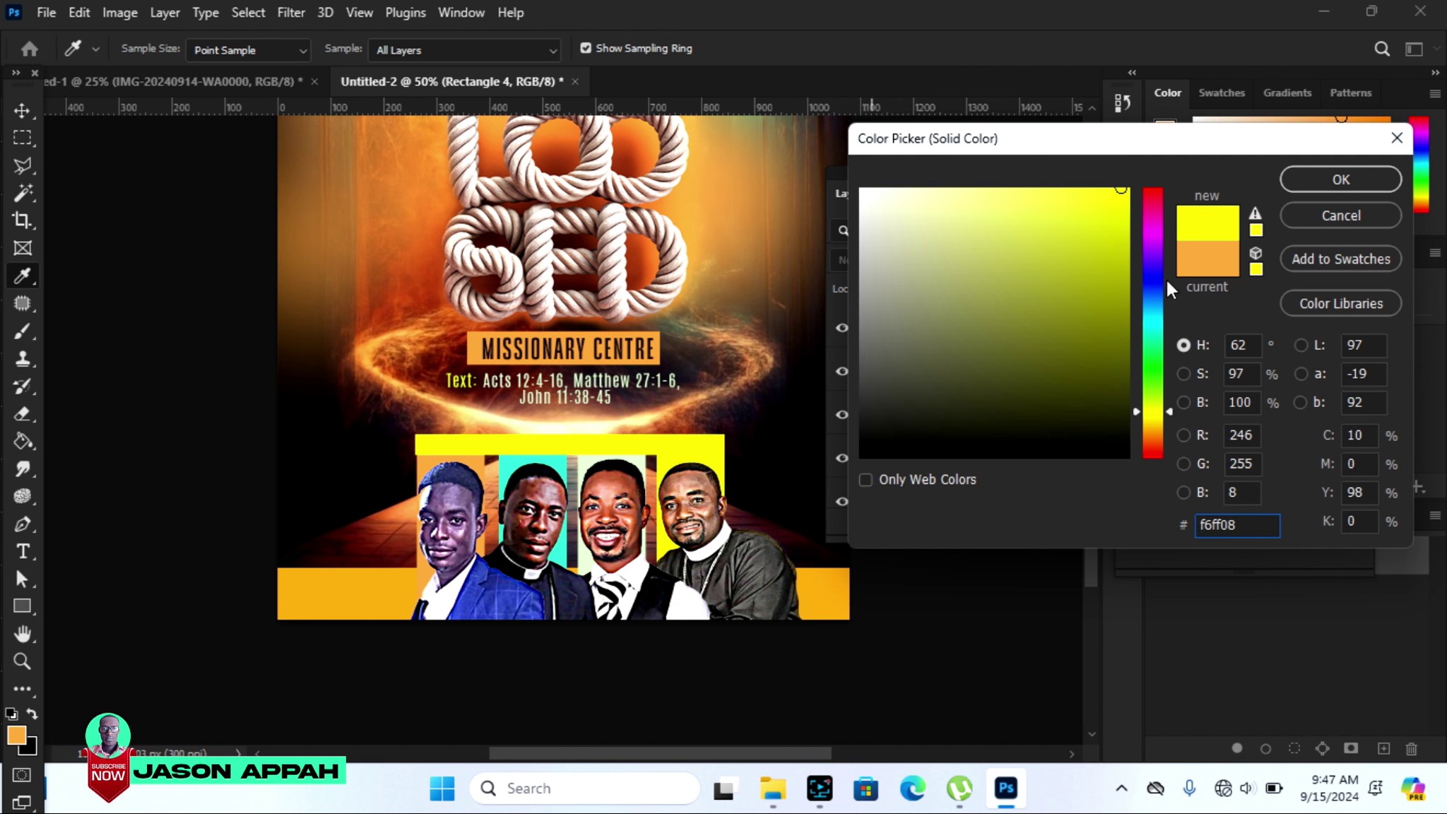
click(1341, 180)
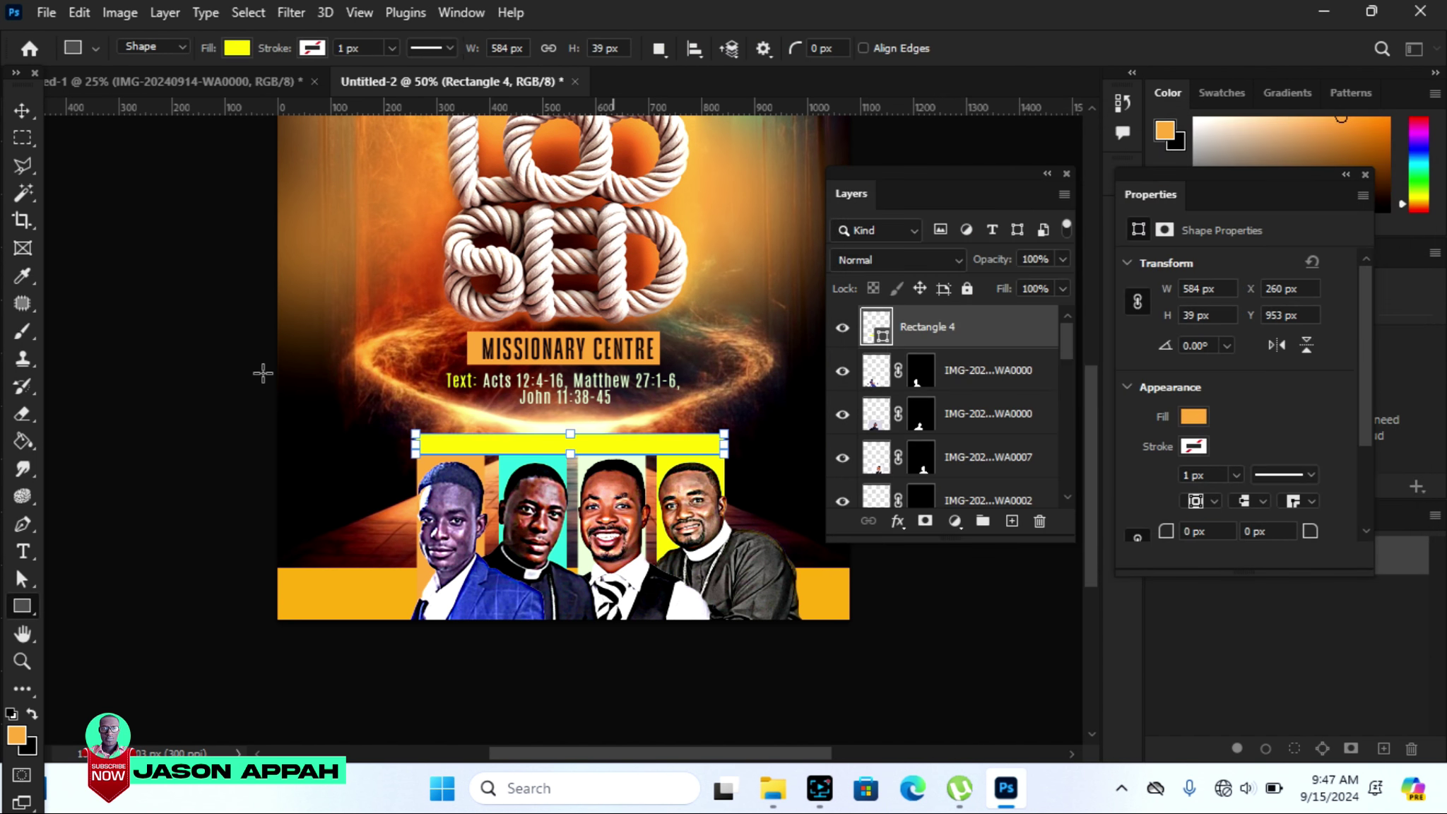
click(22, 108)
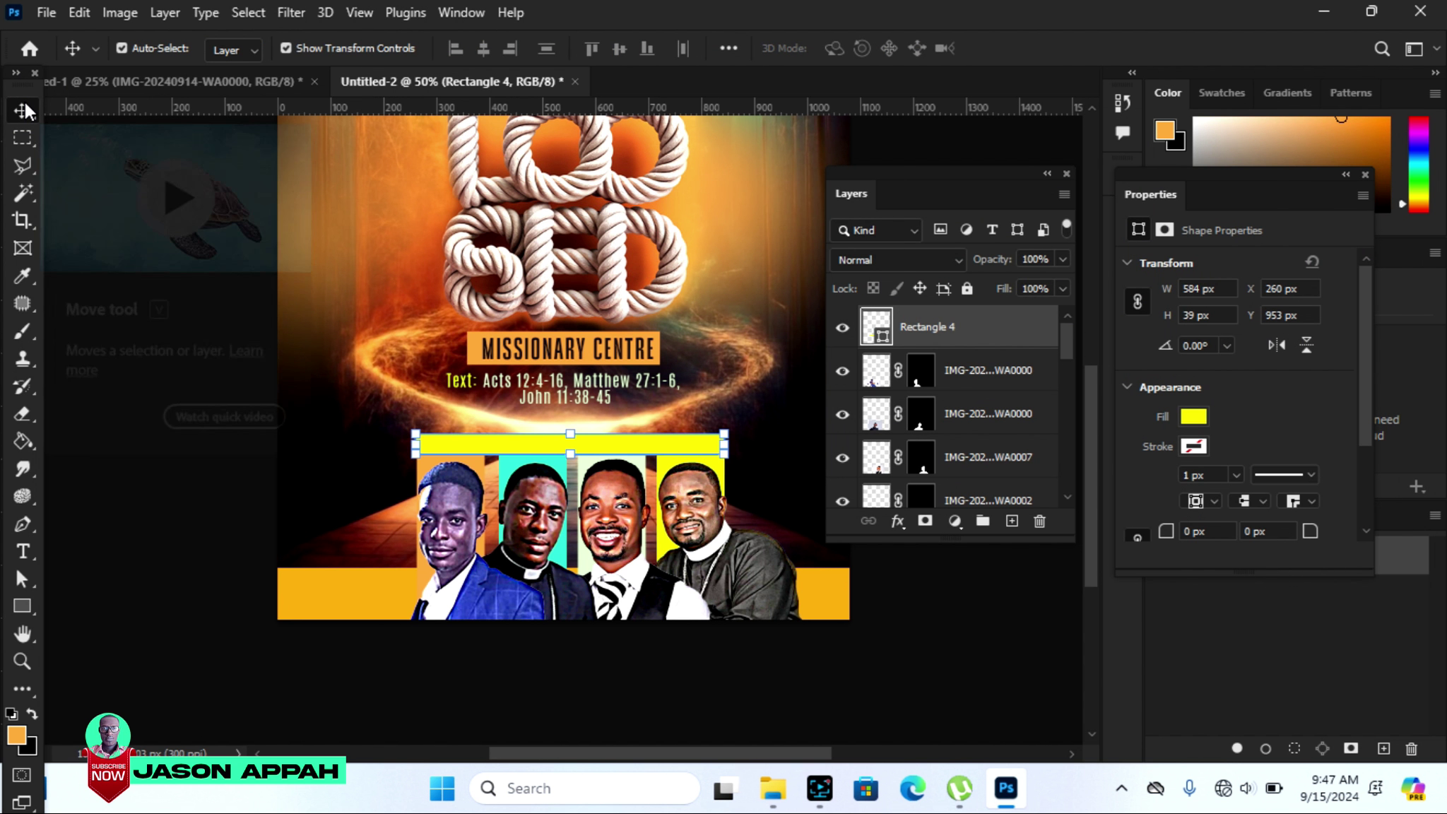
click(156, 511)
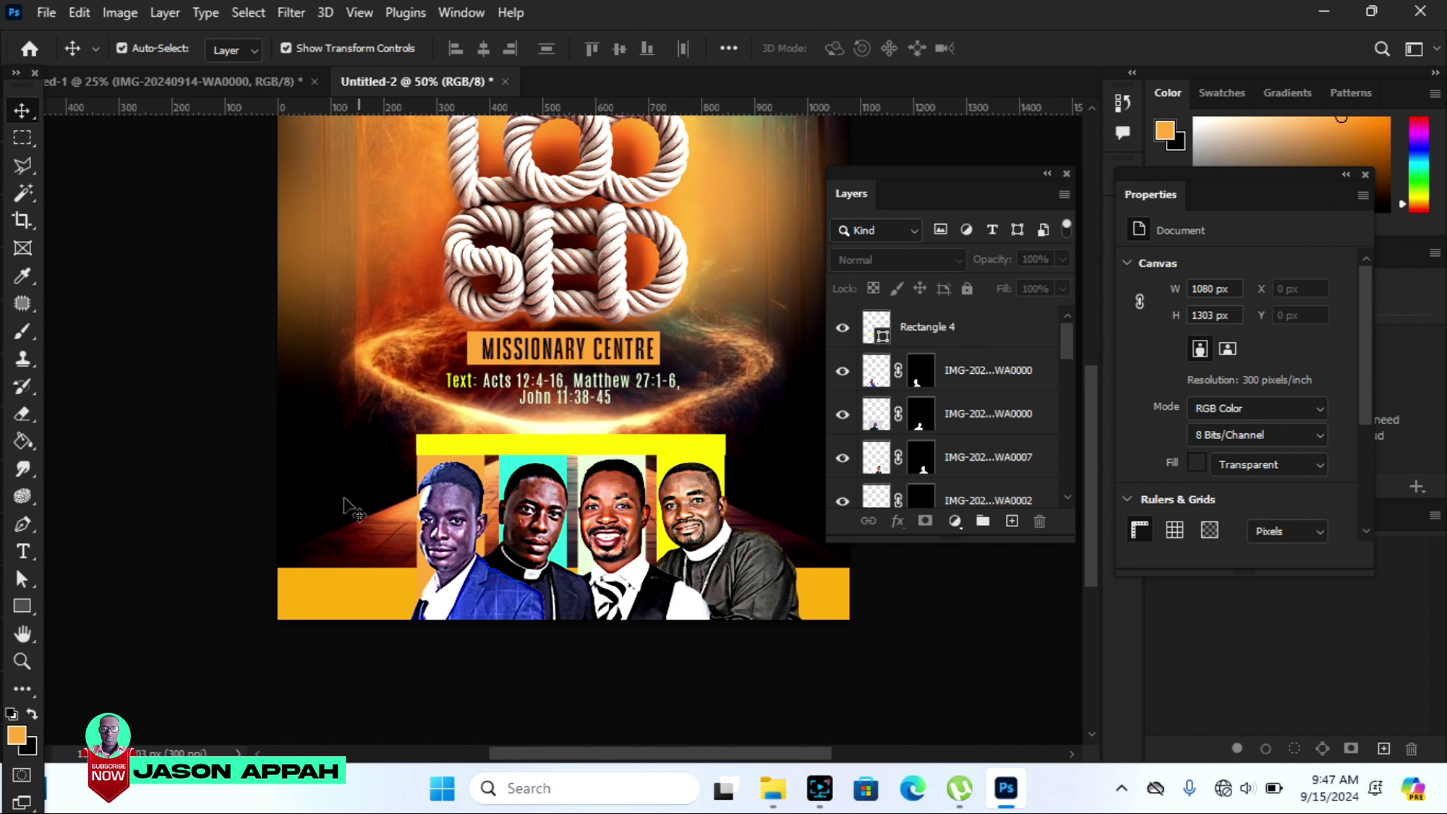
Narrow the yellow bar slightly and move the first portrait left and up.
drag(1095, 467, 1088, 431)
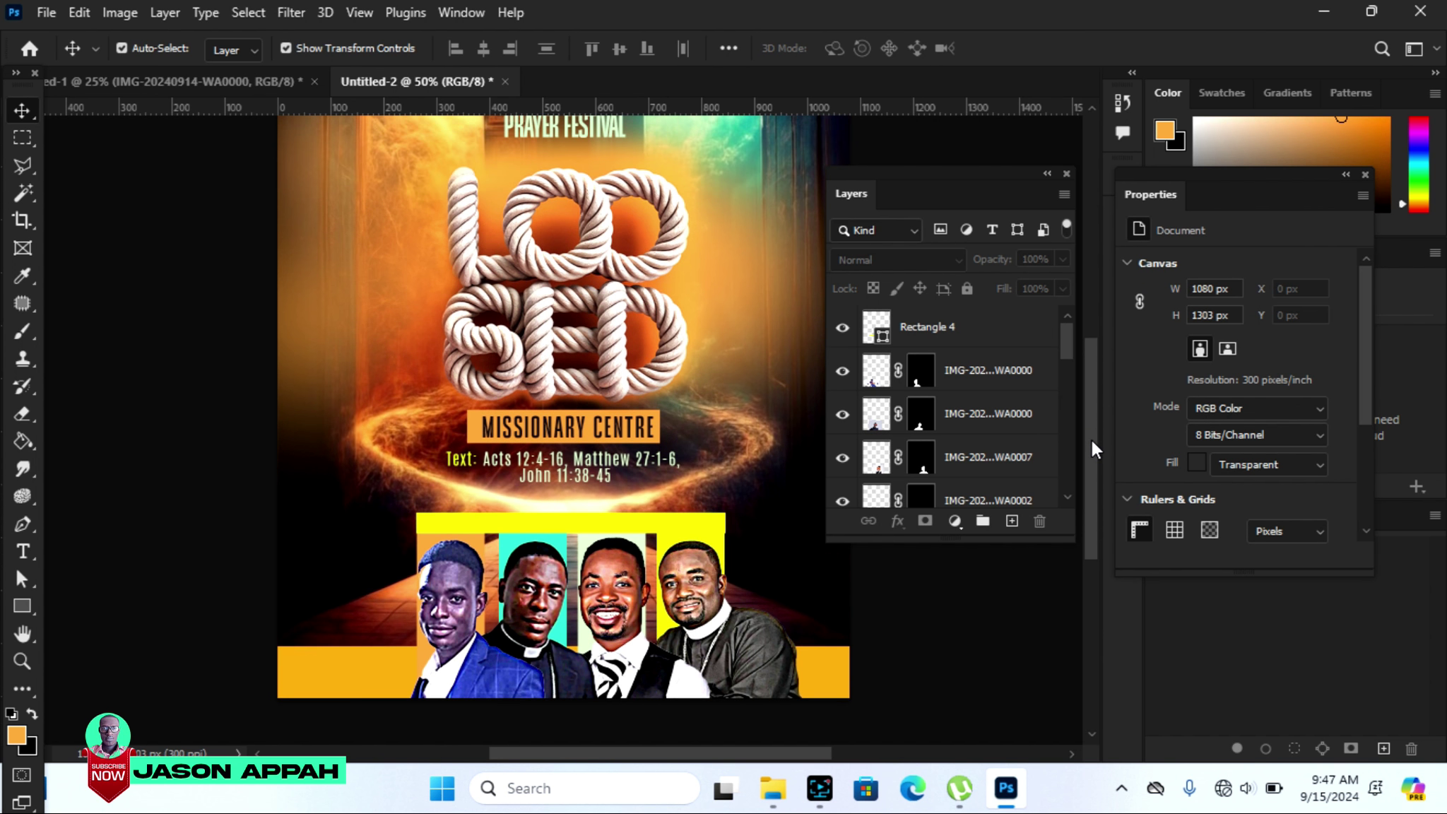
click(644, 548)
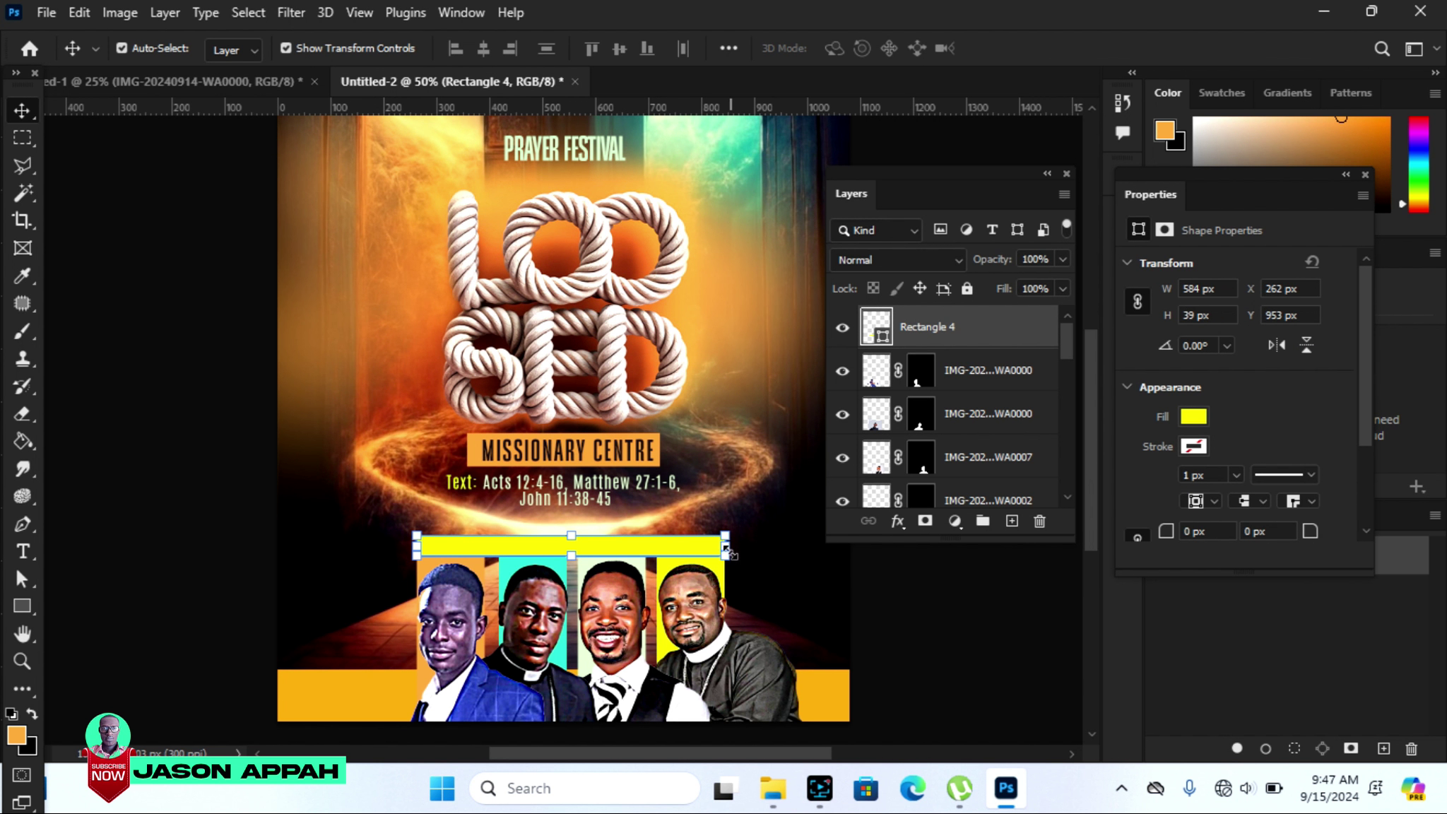
drag(729, 546, 727, 546)
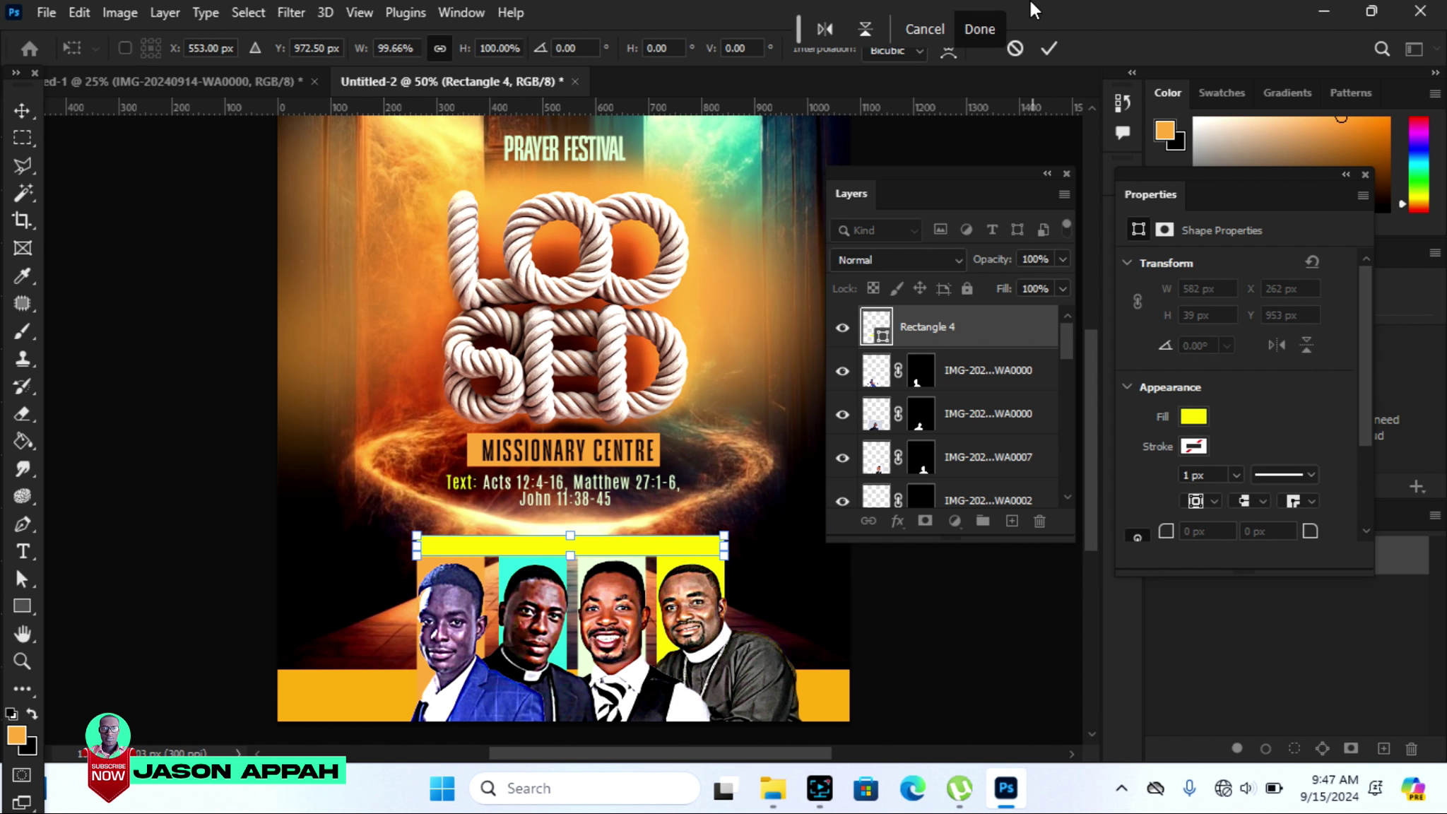
click(1050, 48)
click(164, 470)
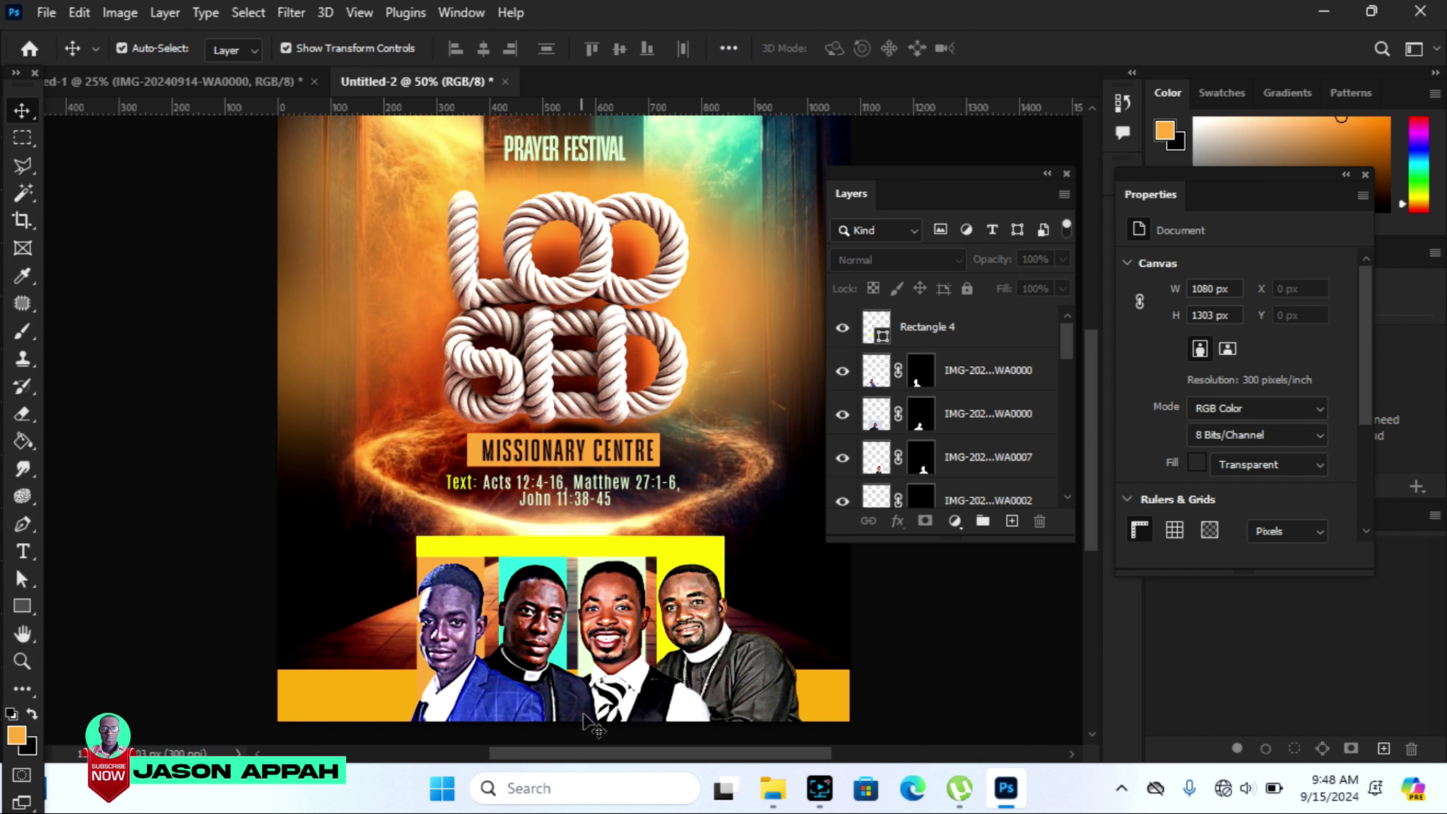
drag(467, 698, 451, 696)
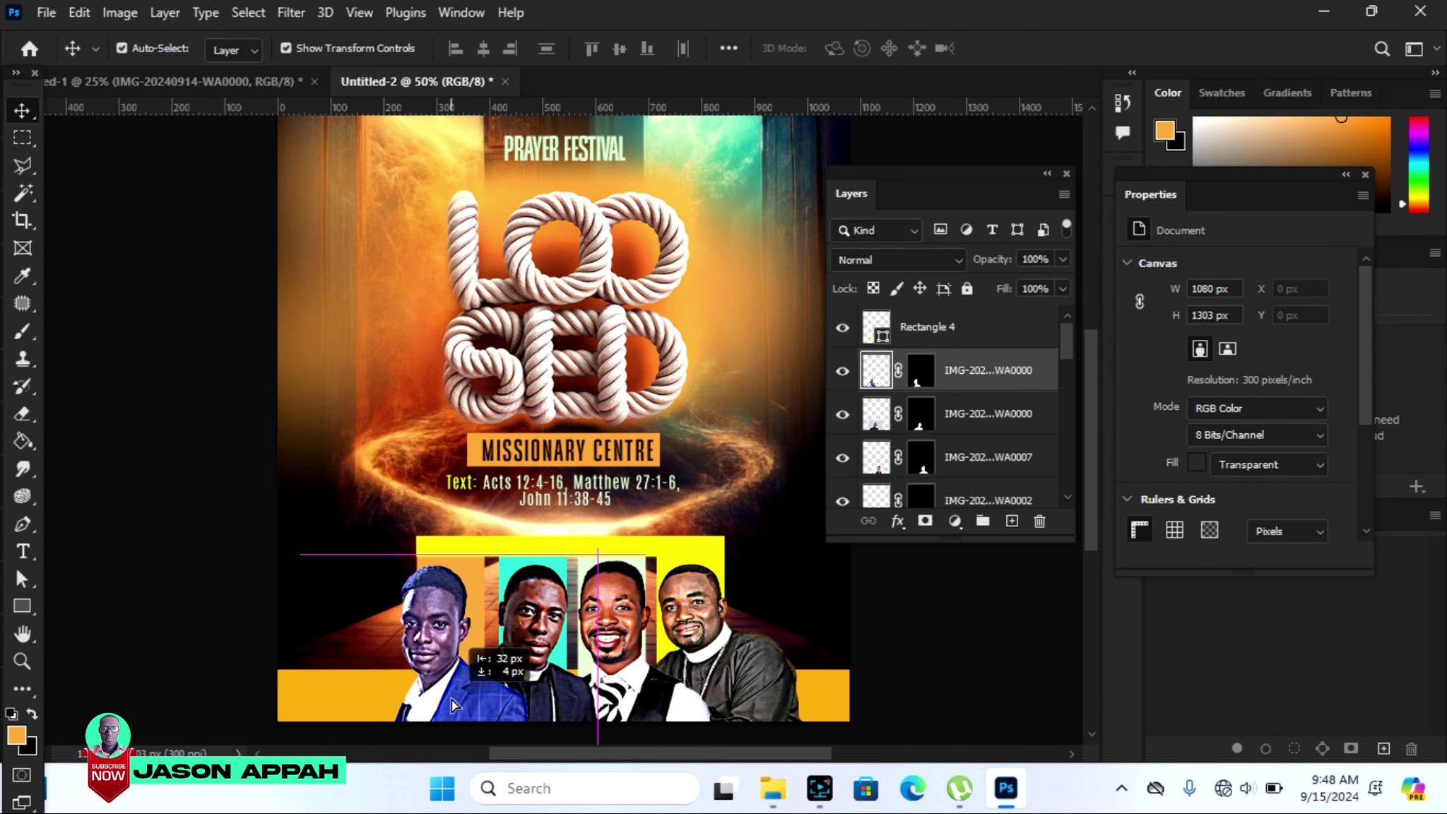
Nudge the orange, cyan and pale green backdrops left, undoing a stray rotation on the green one.
click(957, 636)
click(477, 611)
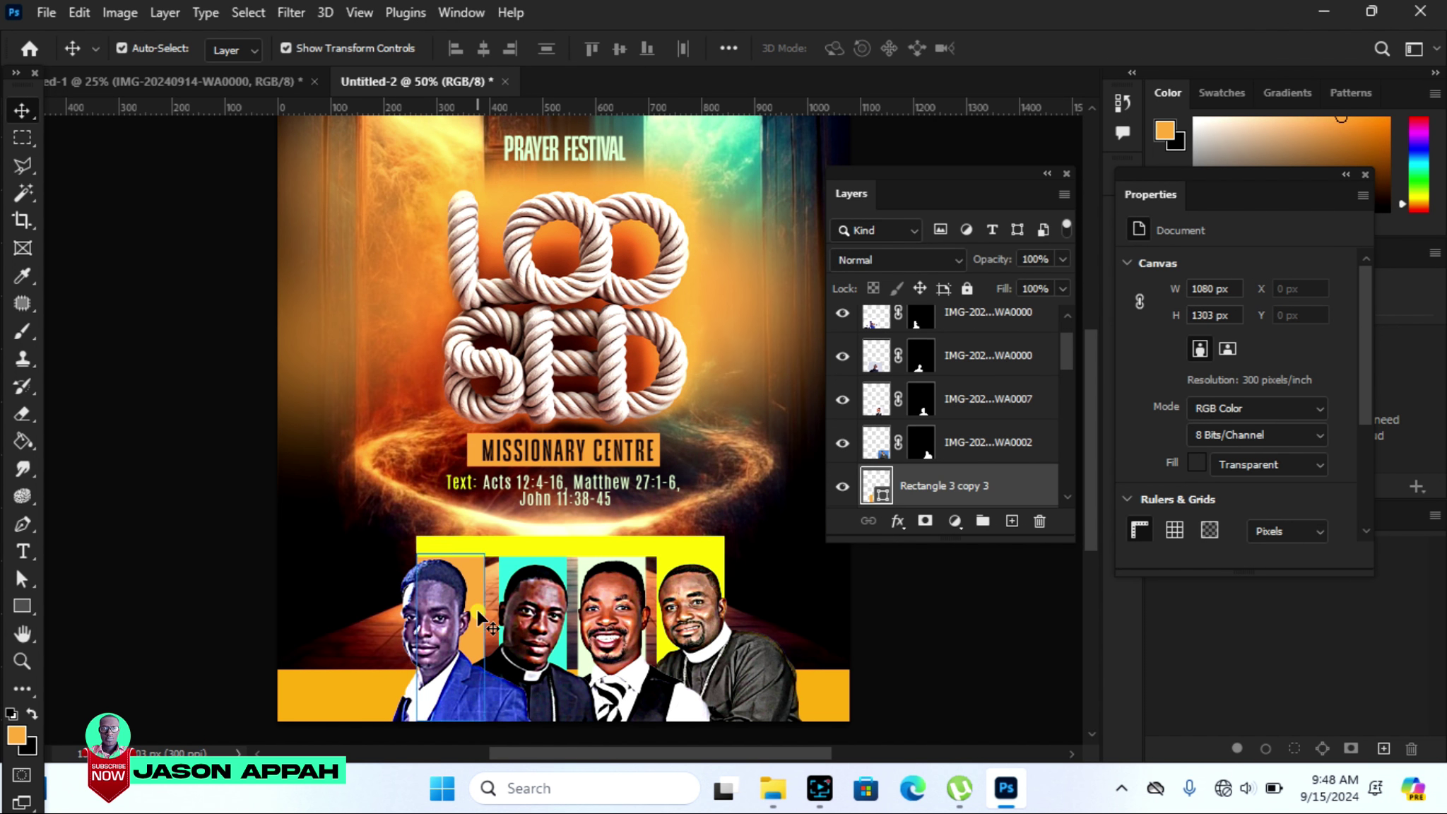
key(Left)
key(Left)
key(Left)
key(Left)
key(Left)
key(Left)
key(Left)
key(Left)
key(Left)
key(Left)
key(Left)
key(Left)
key(Left)
key(Left)
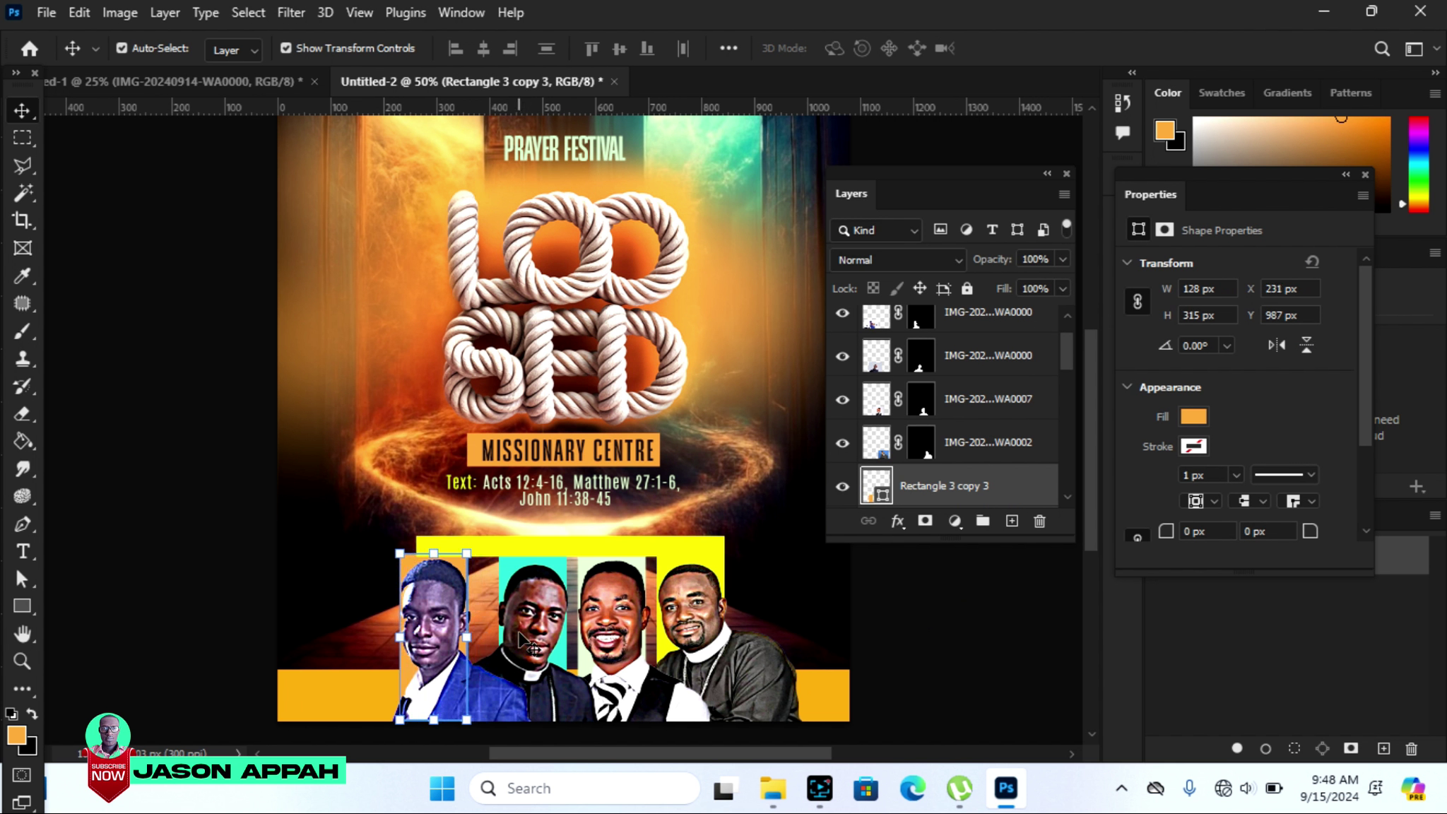
click(541, 574)
key(Left)
key(Left)
key(Left)
key(Left)
key(Left)
key(Left)
key(Left)
key(Left)
key(Left)
key(Left)
key(Left)
key(Left)
key(Left)
key(Left)
key(Left)
key(Left)
key(Left)
key(Left)
key(Left)
key(Left)
key(Left)
click(596, 571)
key(Left)
key(Left)
key(Left)
key(Left)
key(Left)
key(Left)
key(Left)
key(Left)
key(Left)
key(Left)
key(Left)
key(Left)
key(Left)
key(Left)
key(Left)
key(Left)
key(Left)
key(Left)
key(ctrl+t)
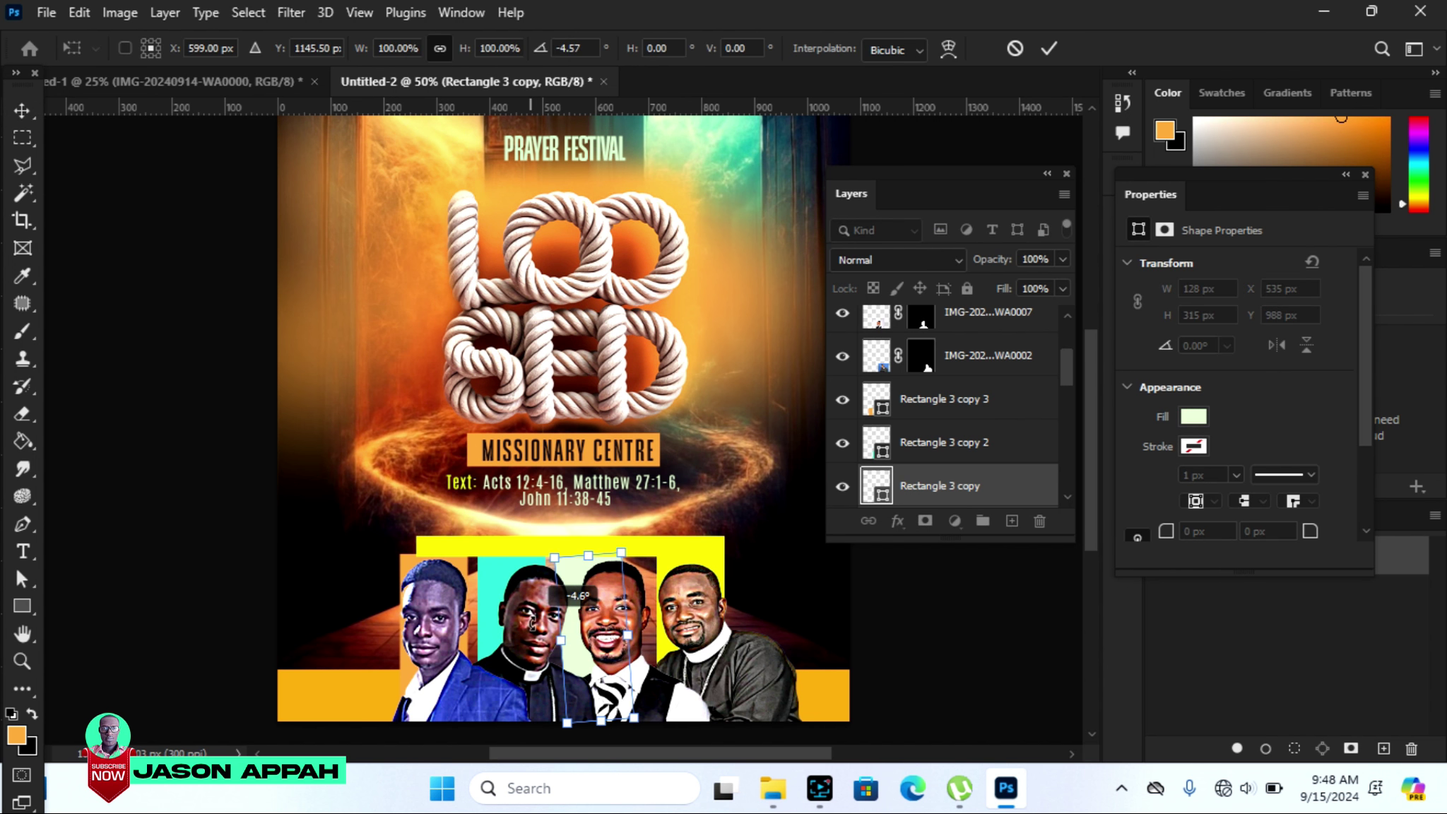
mouse_move(539, 620)
mouse_down()
mouse_move(527, 615)
mouse_move(534, 634)
mouse_move(541, 611)
mouse_up()
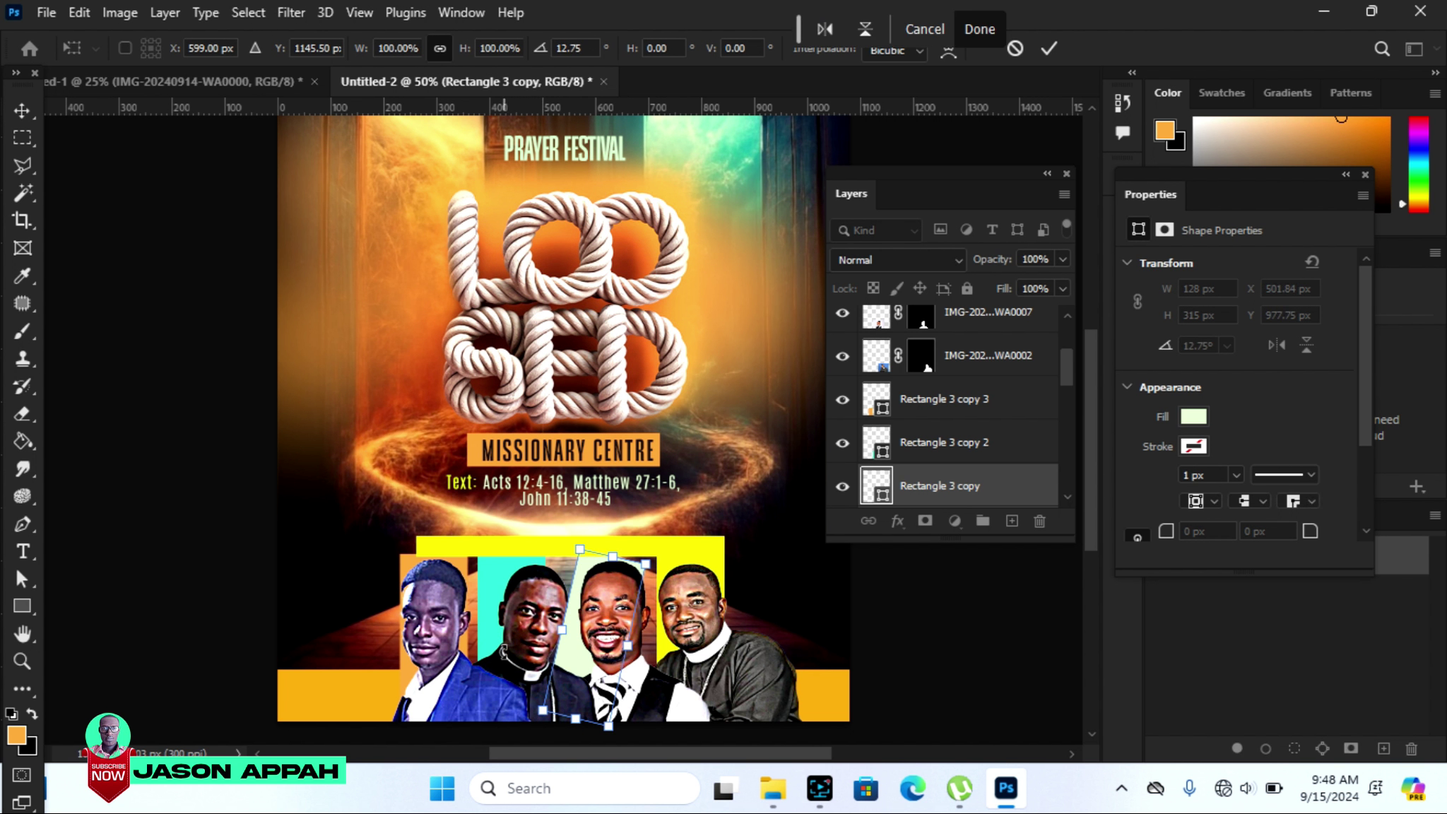
key(ctrl+z)
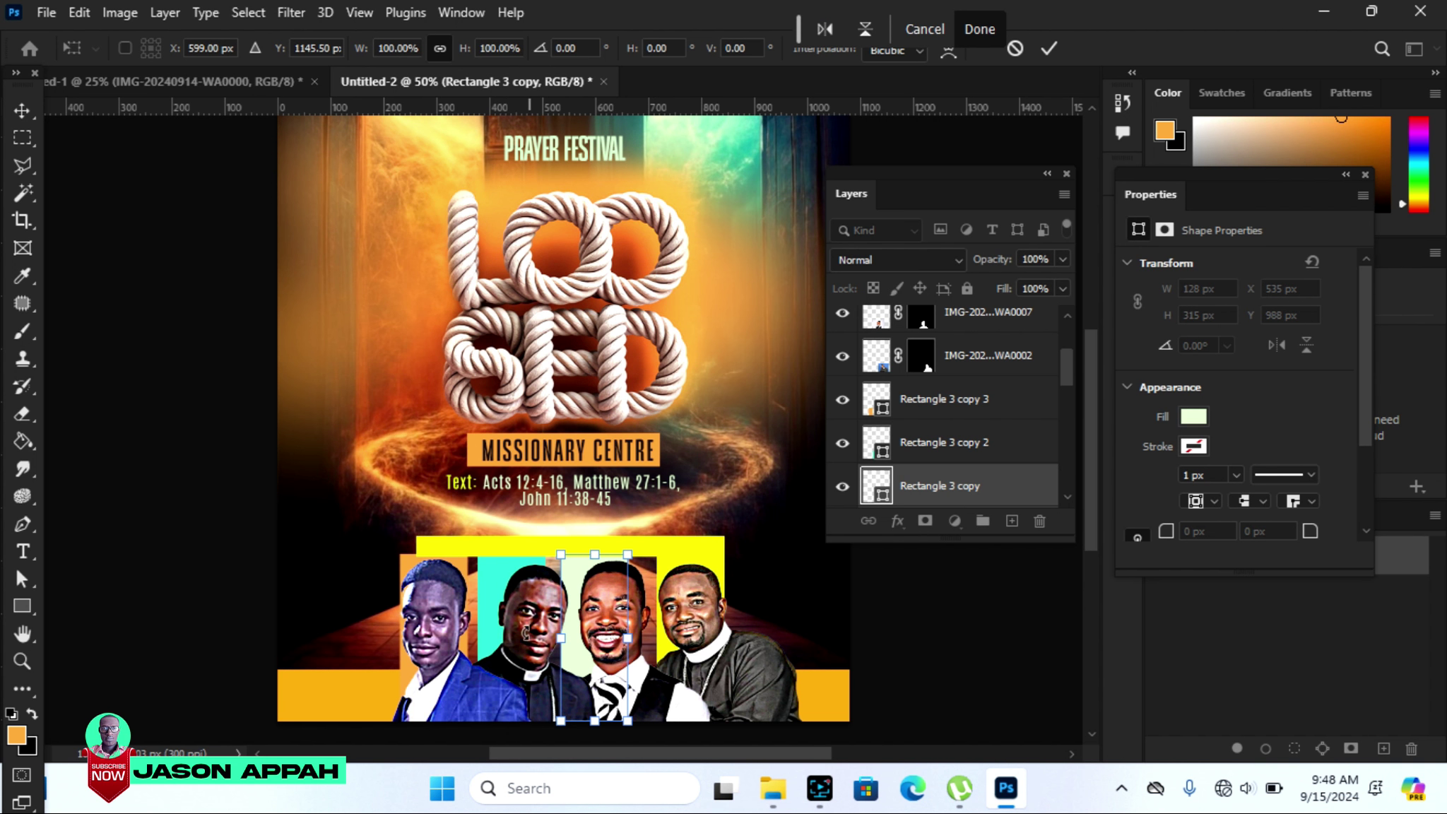
click(1049, 48)
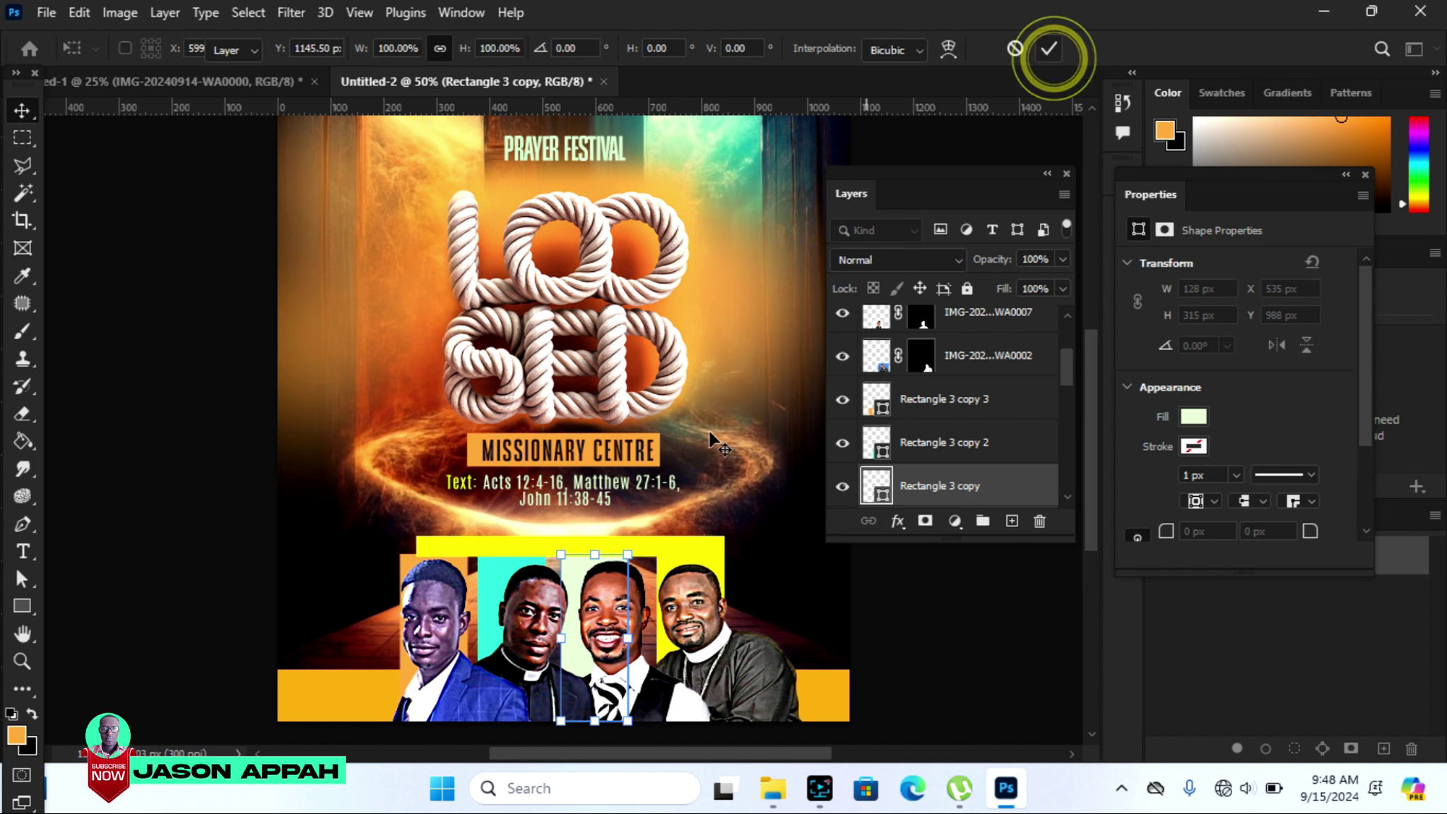
Shift the second, third and fourth portraits left to line up with their backdrops.
click(529, 626)
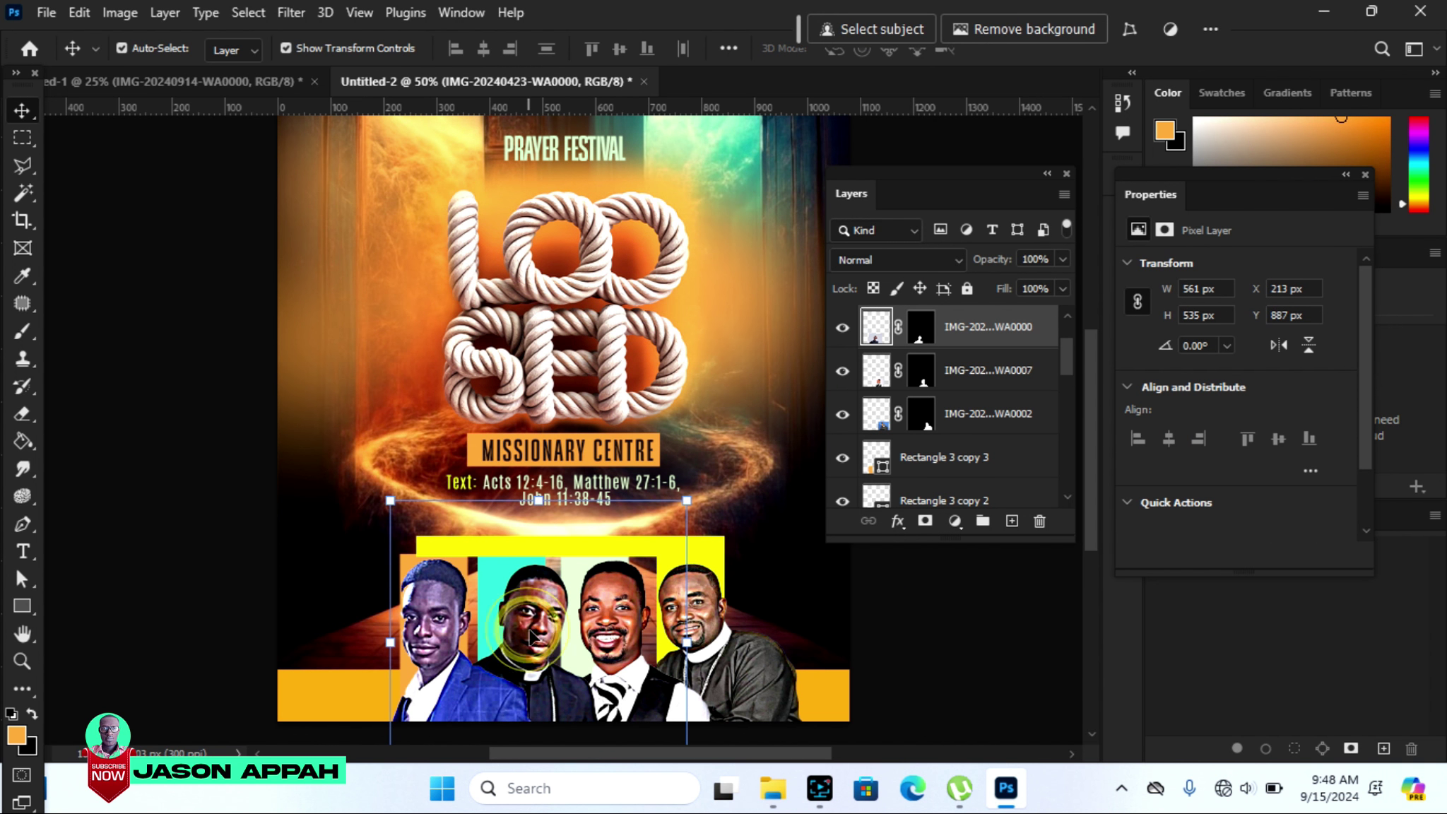
key(Left)
key(Left)
key(Left)
key(Left)
key(Left)
key(Left)
key(shift+Left)
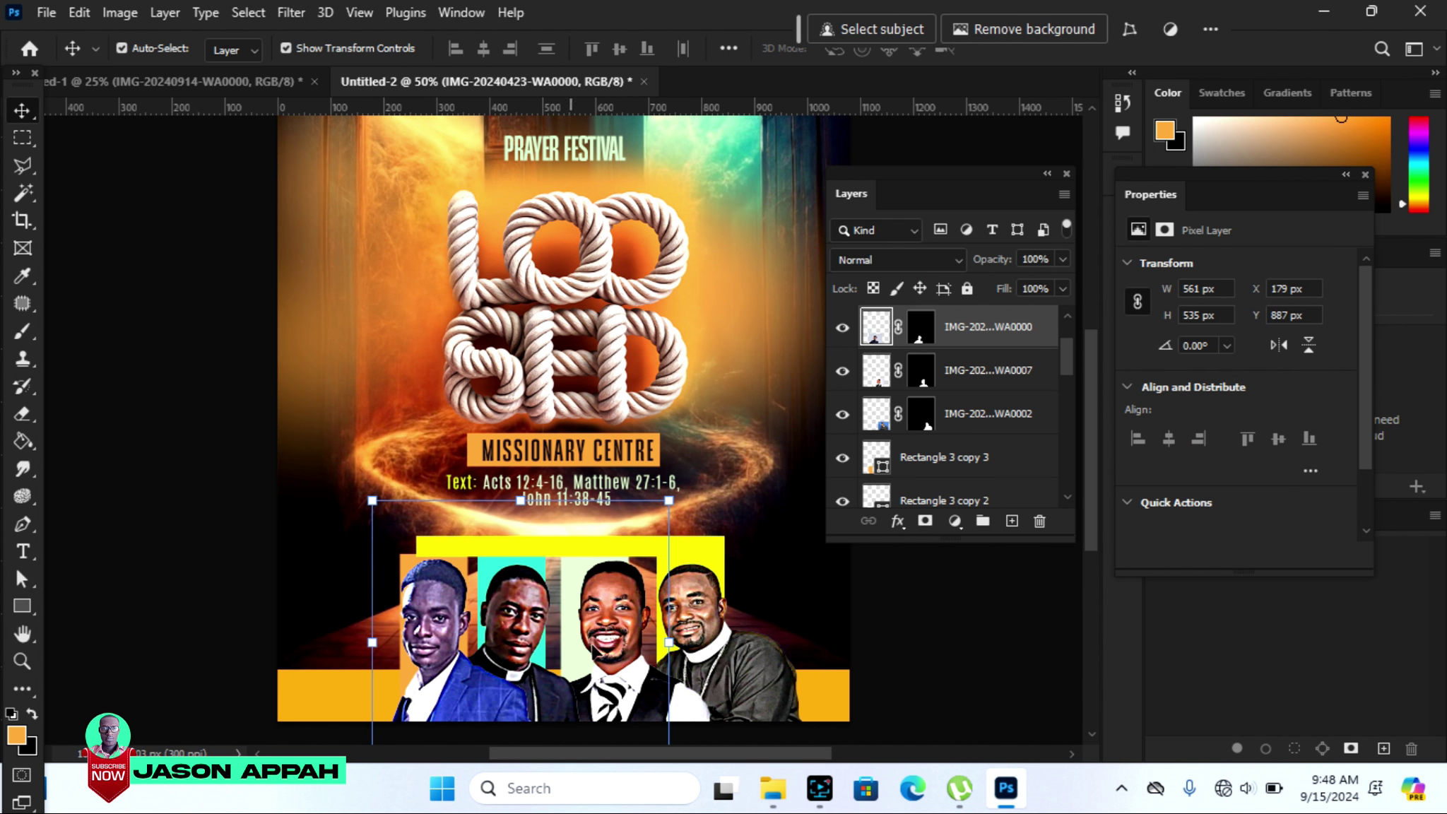
drag(608, 622, 622, 626)
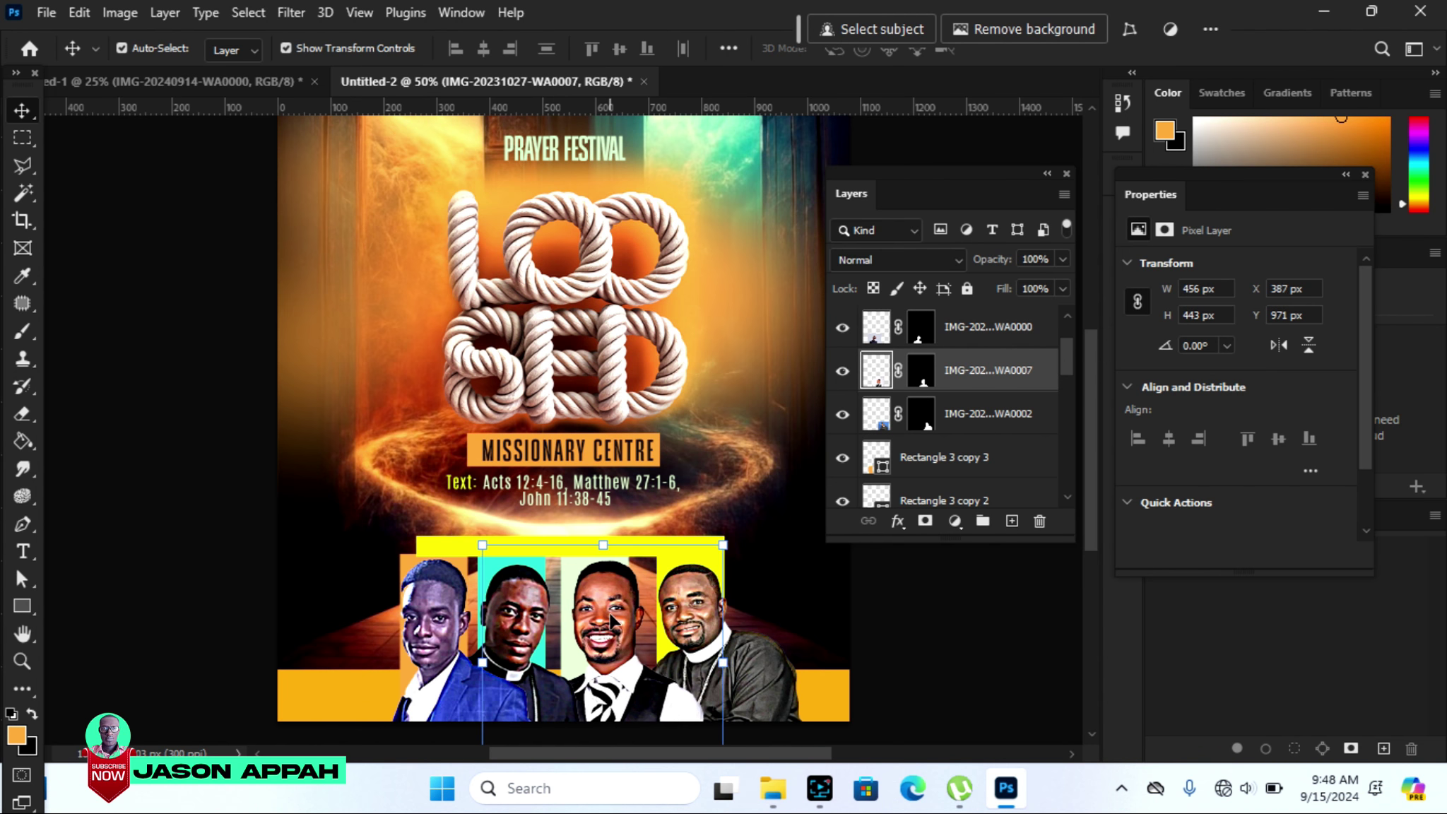
key(shift+Left)
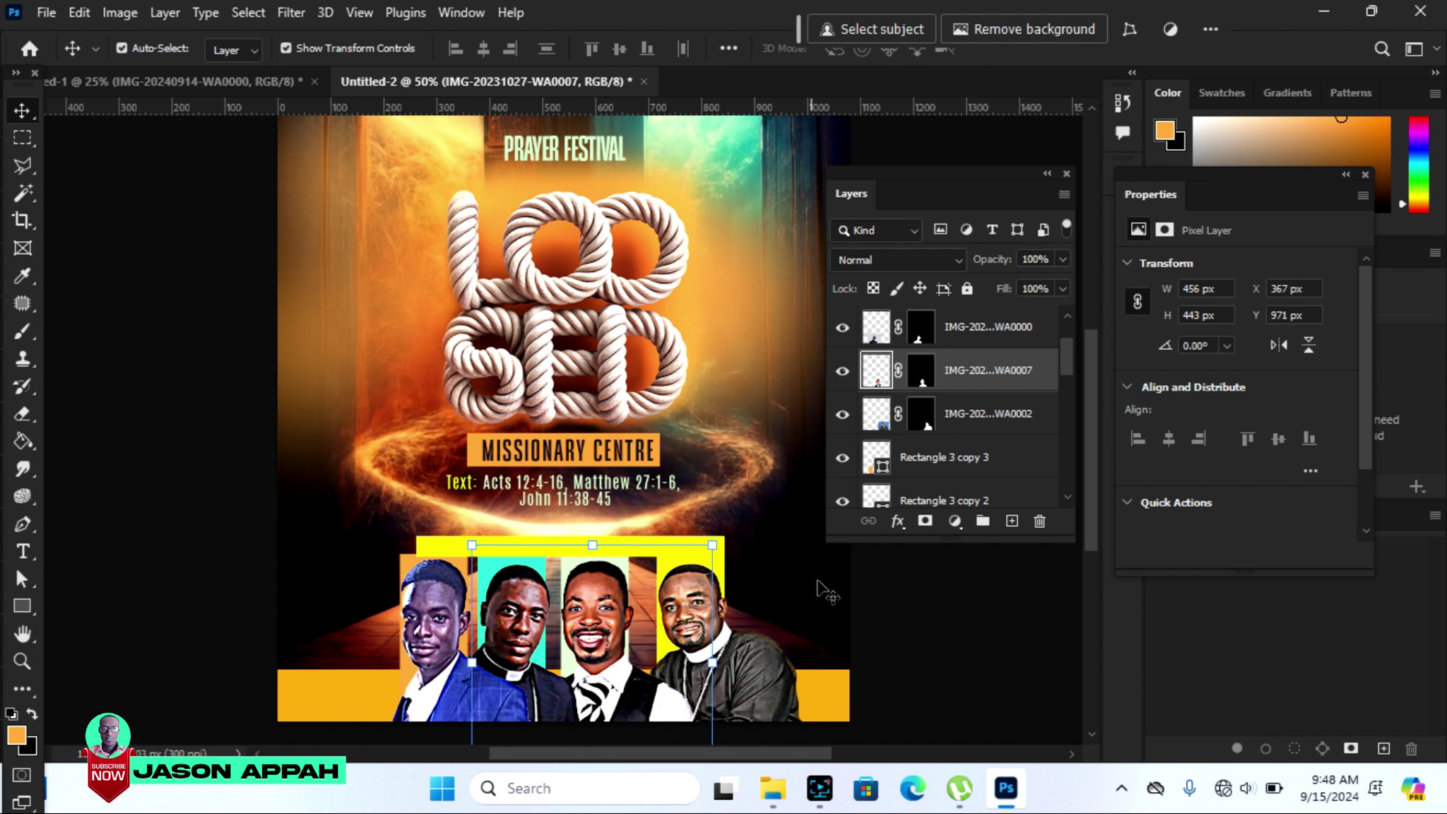
click(917, 569)
drag(728, 627, 722, 631)
key(shift+Left)
key(shift+Left)
click(926, 656)
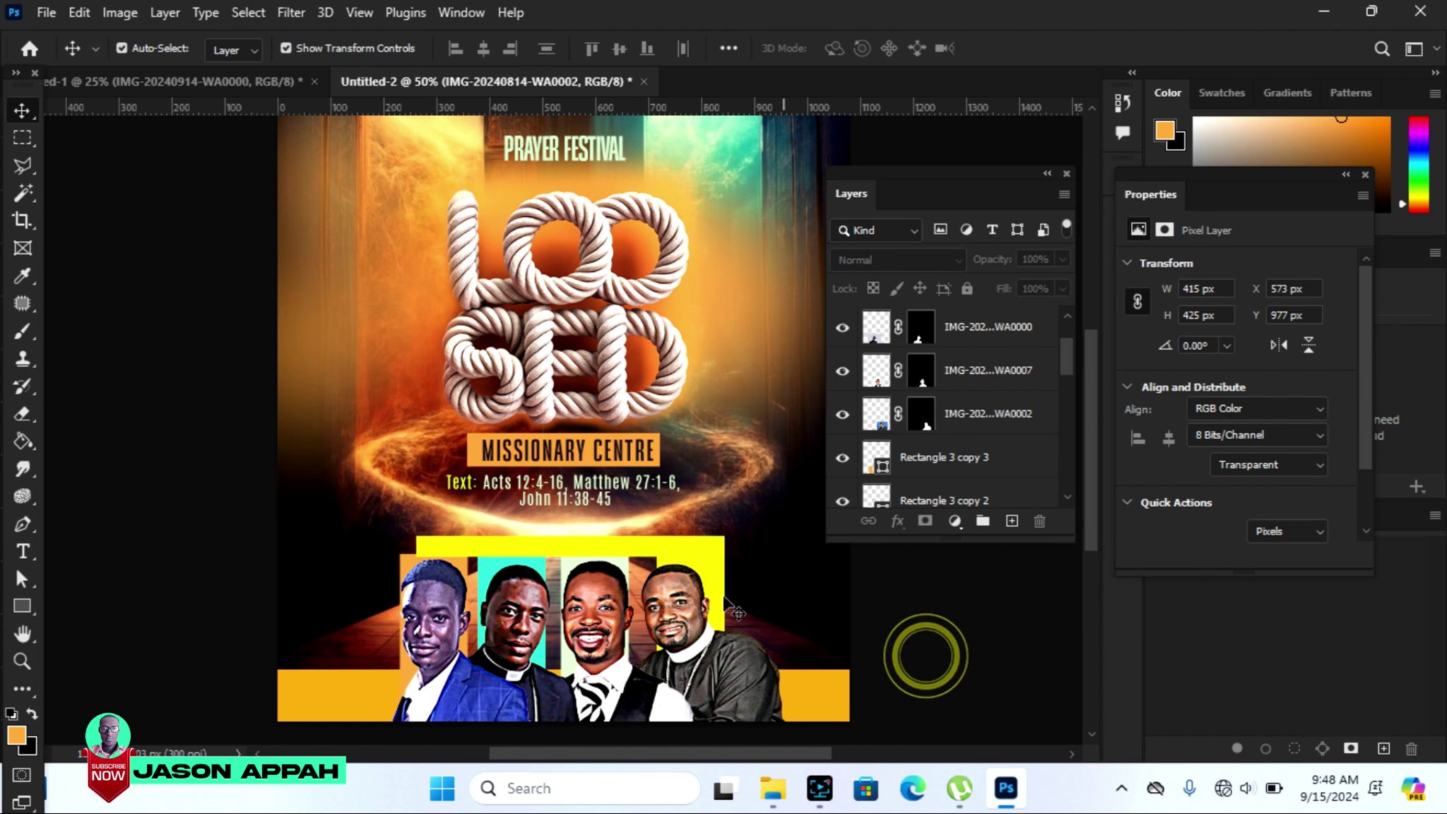
Narrow the yellow backdrop behind the fourth portrait slightly and nudge it left.
click(726, 599)
drag(731, 583, 721, 583)
key(Left)
key(Left)
key(Left)
key(Left)
key(Left)
key(Left)
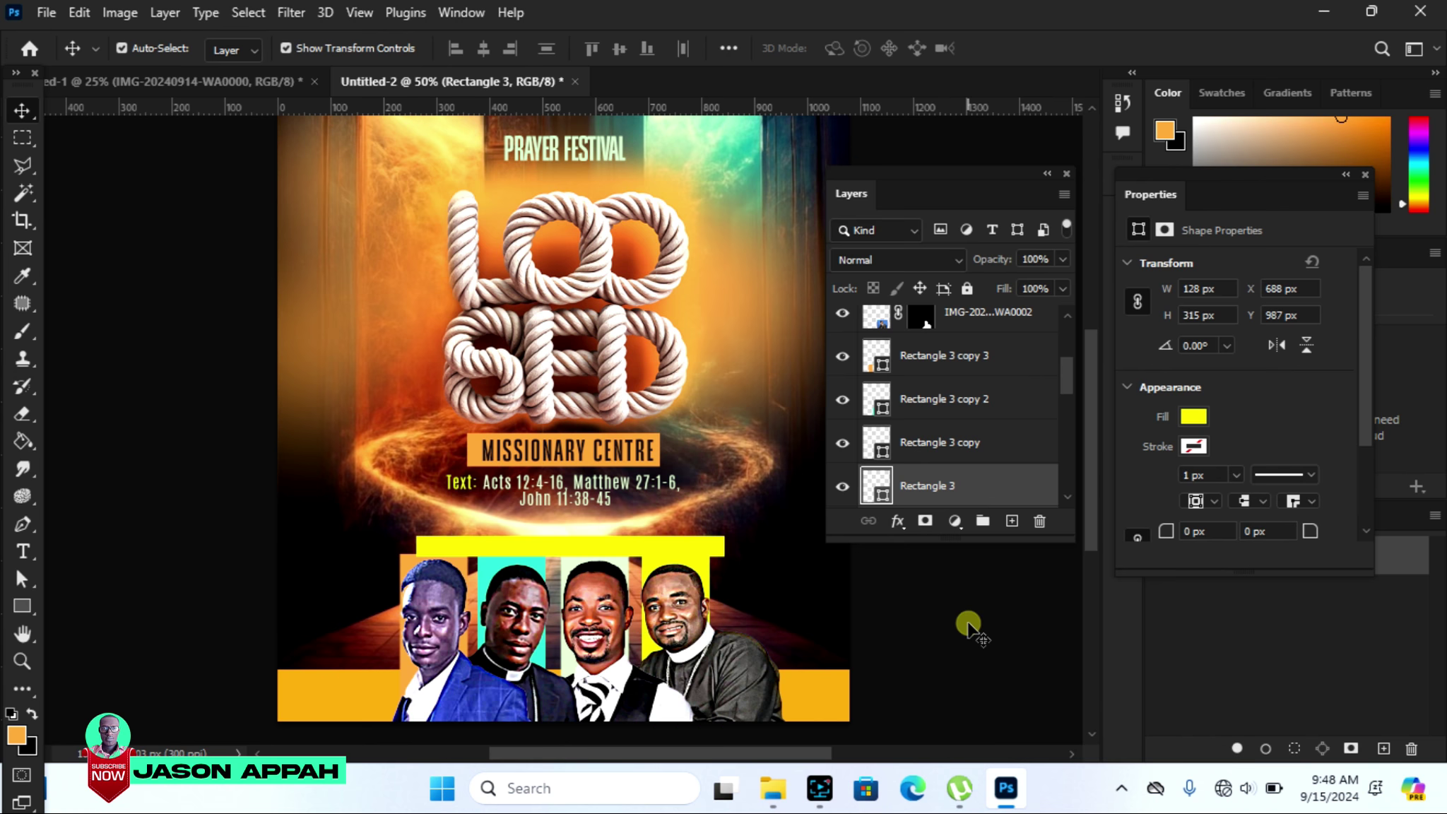
click(968, 626)
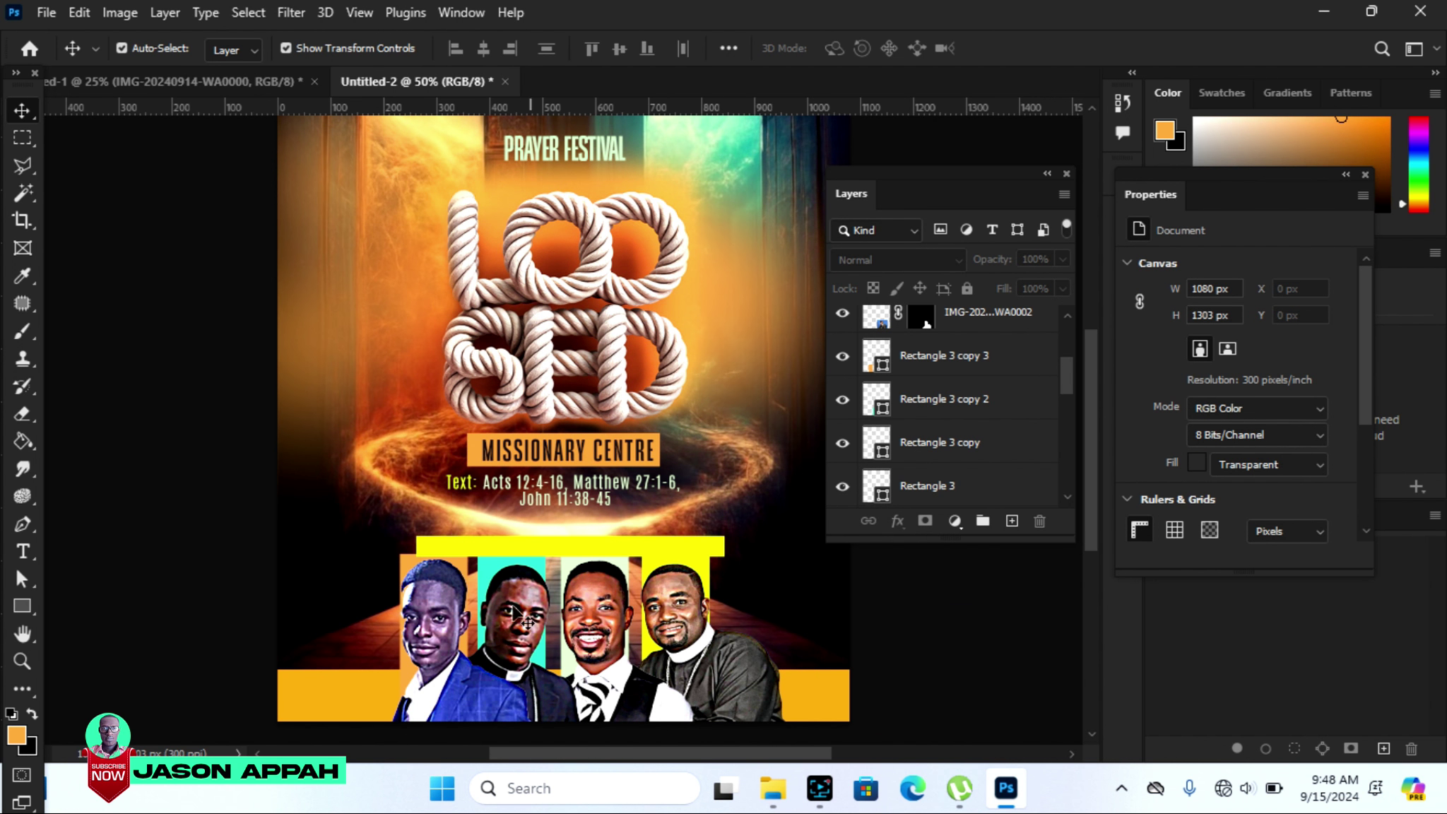
click(467, 548)
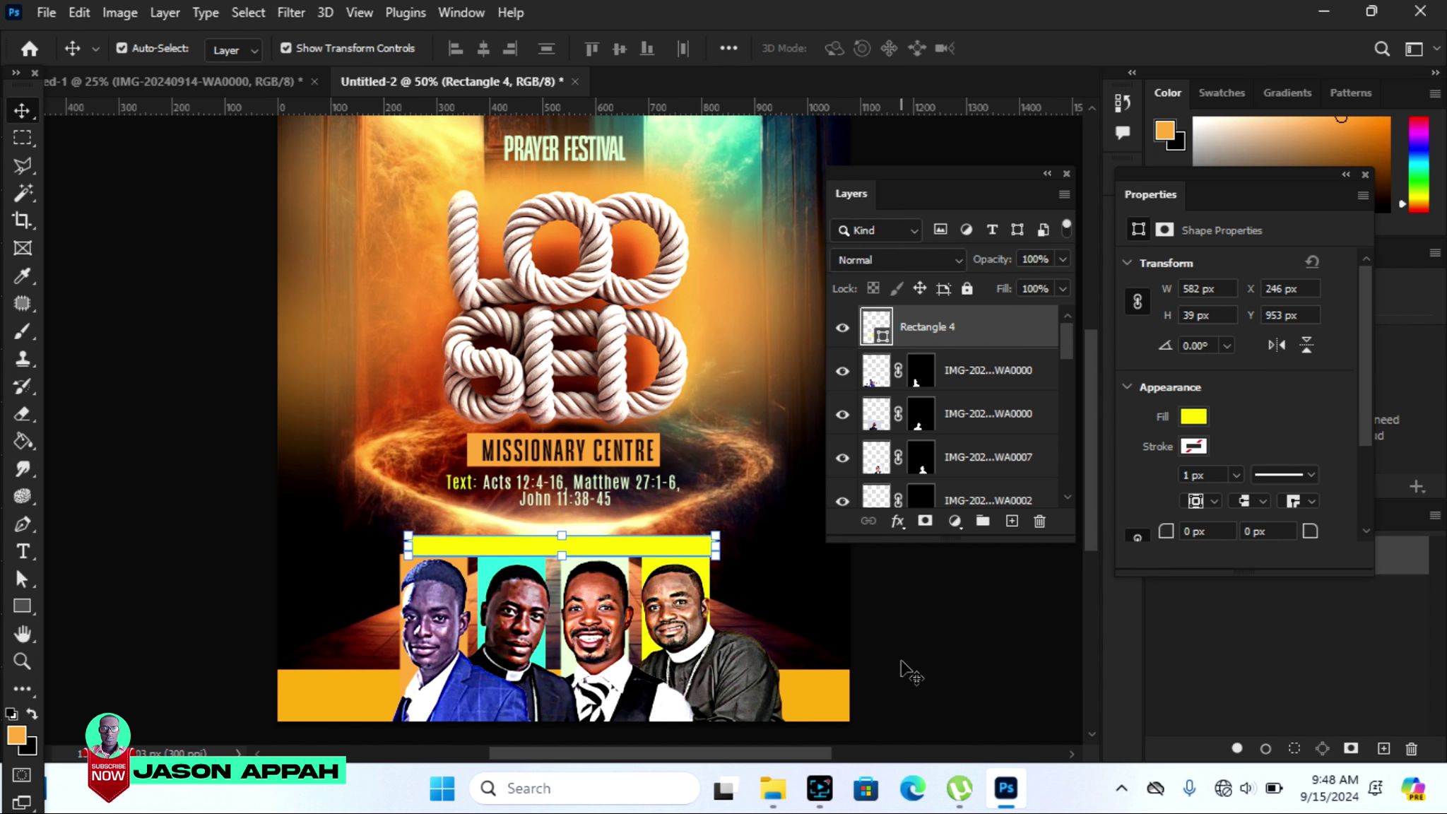
Stretch the yellow bar wider on its right side and commit the transform.
click(963, 664)
click(593, 559)
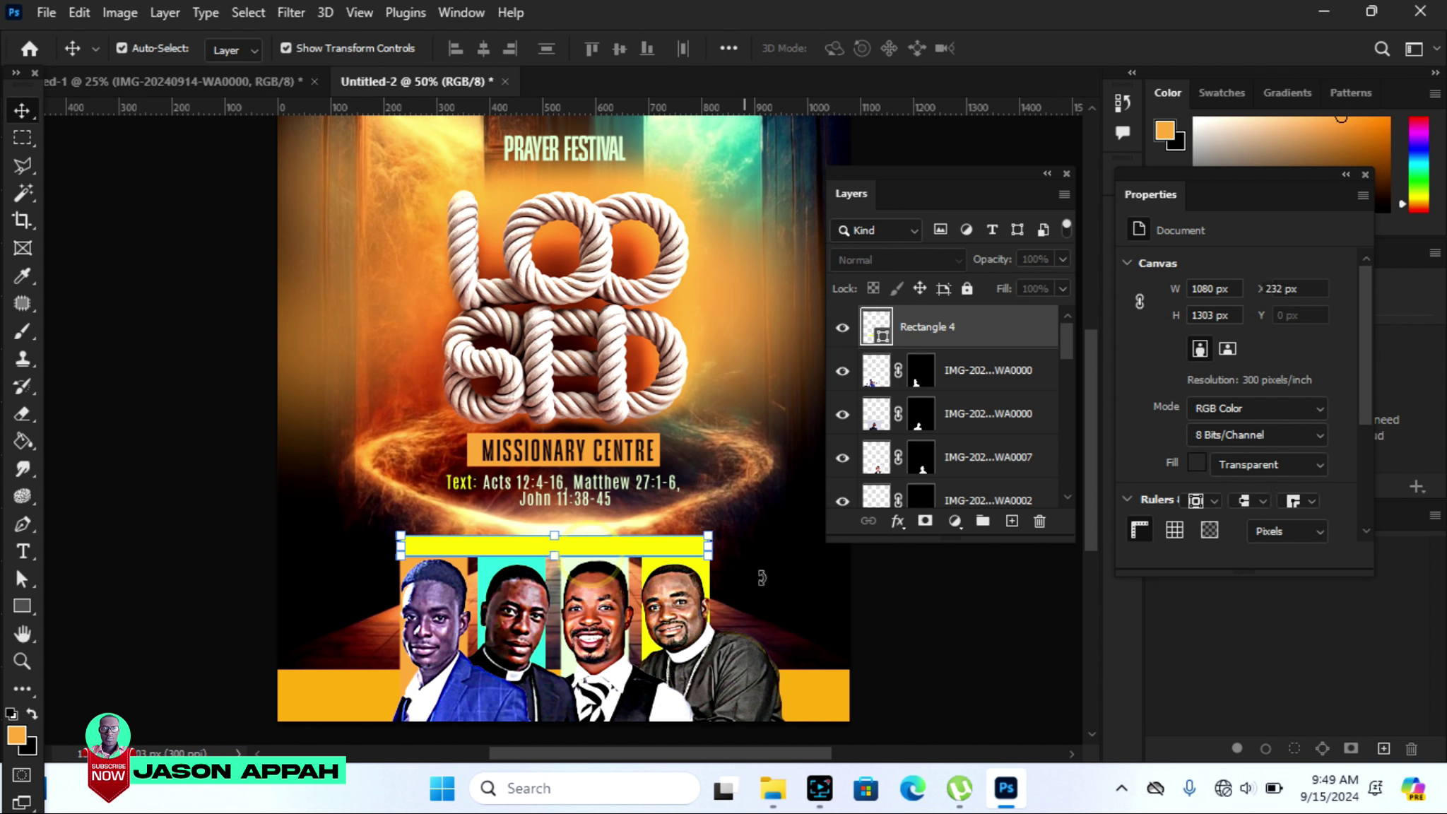
click(889, 612)
click(645, 553)
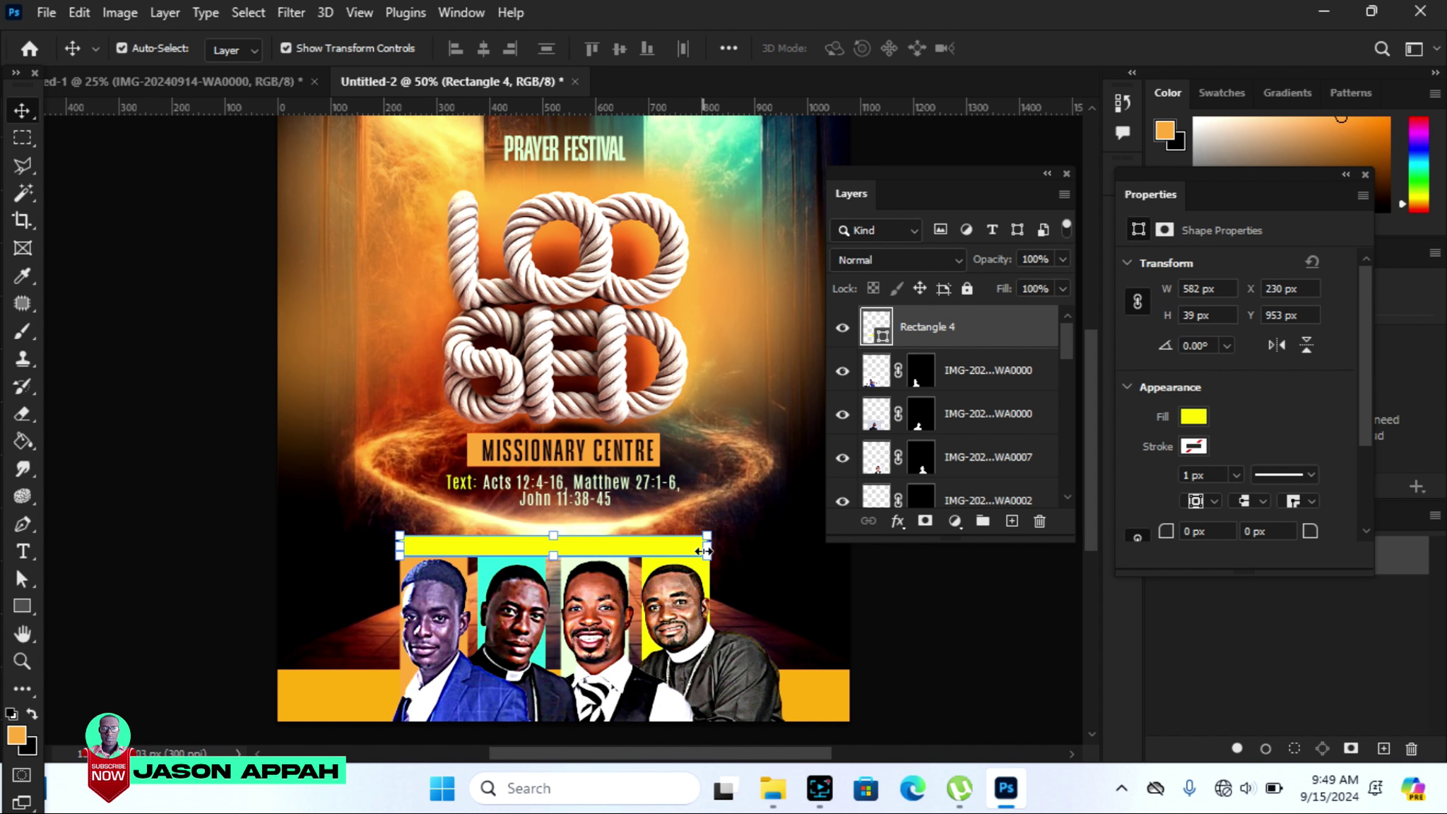
drag(711, 548, 717, 549)
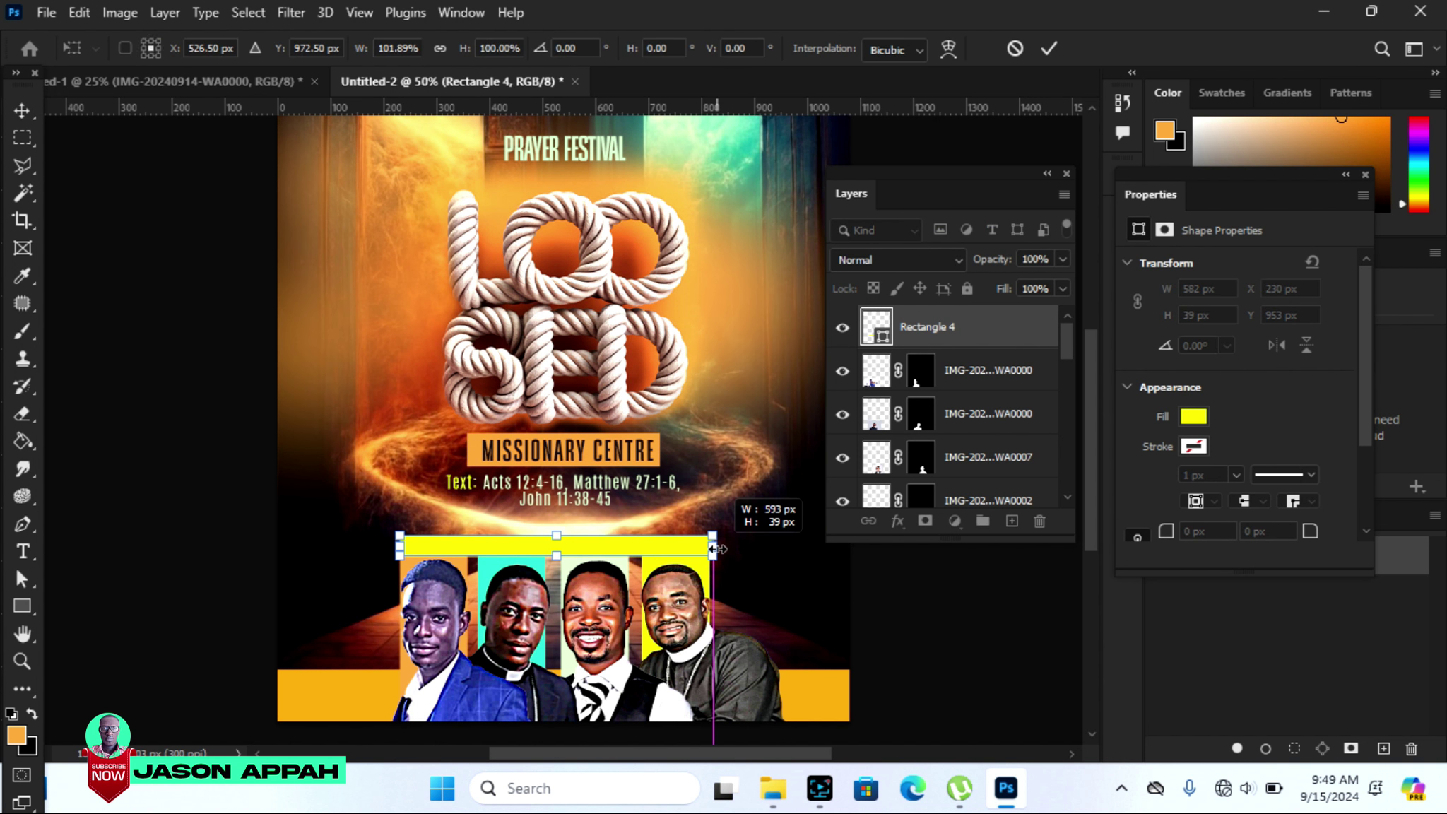
click(1058, 43)
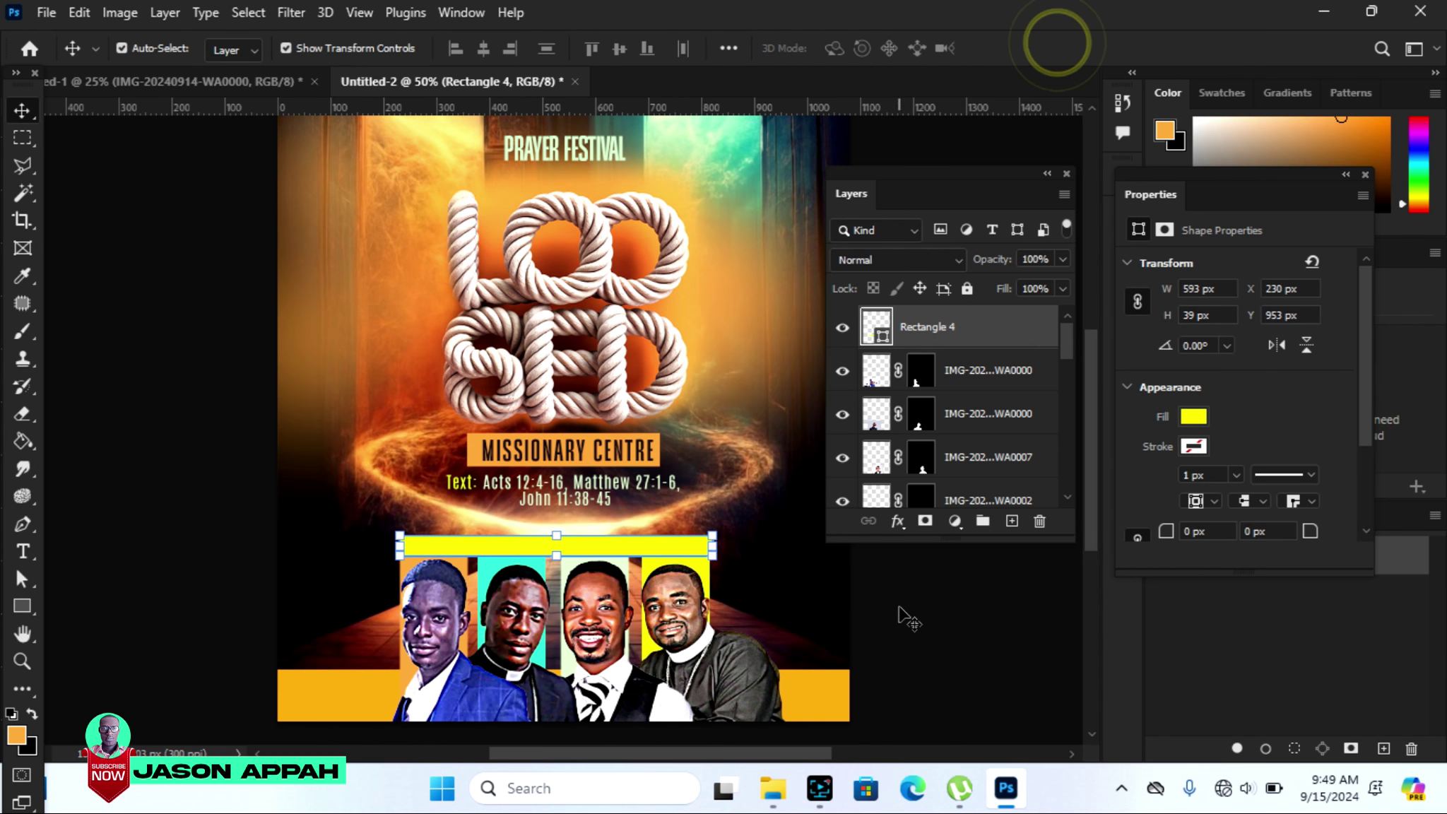
Extend the yellow bar further left, then shift it slightly right into place.
click(899, 606)
click(688, 554)
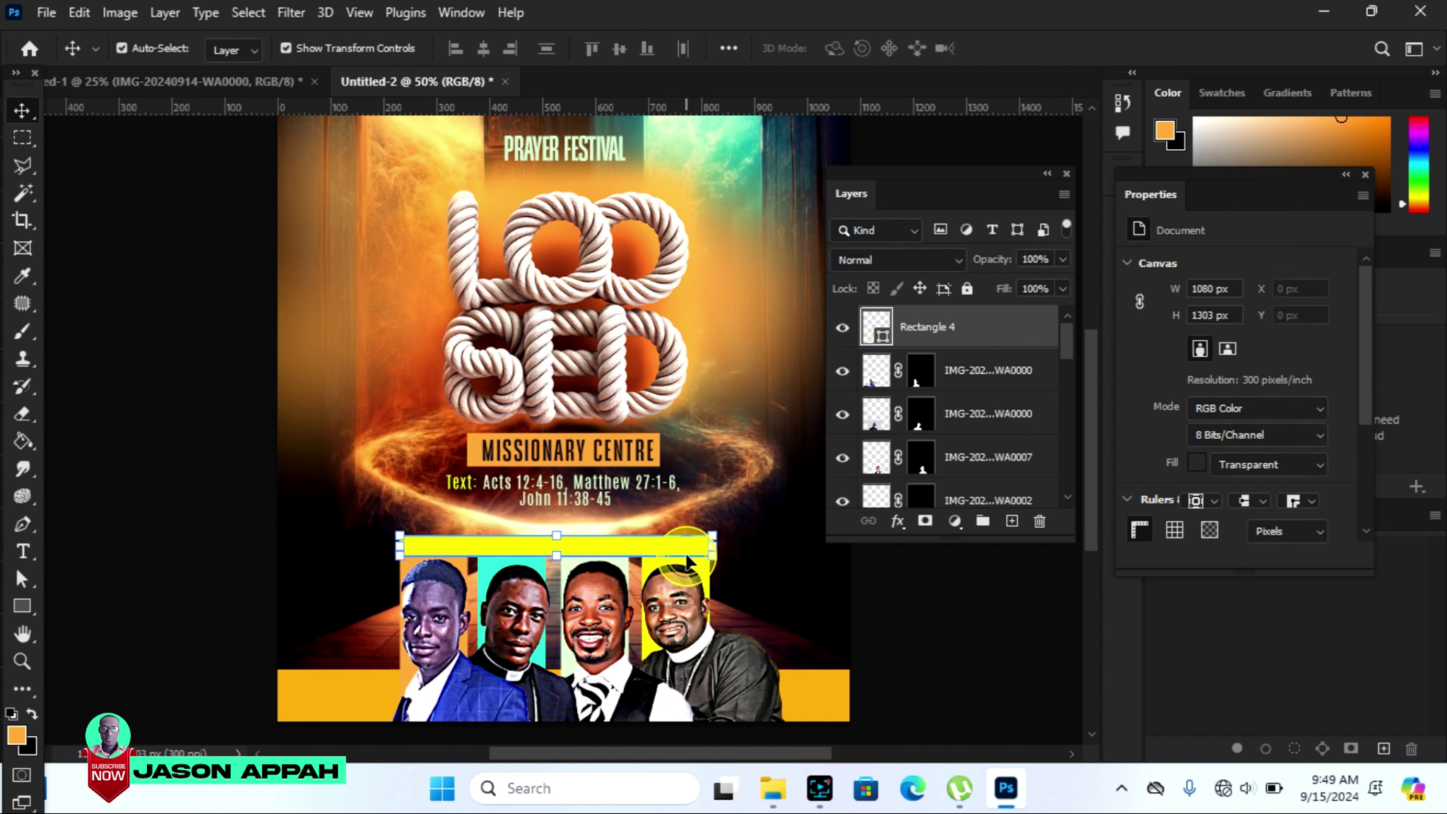
drag(399, 547, 389, 547)
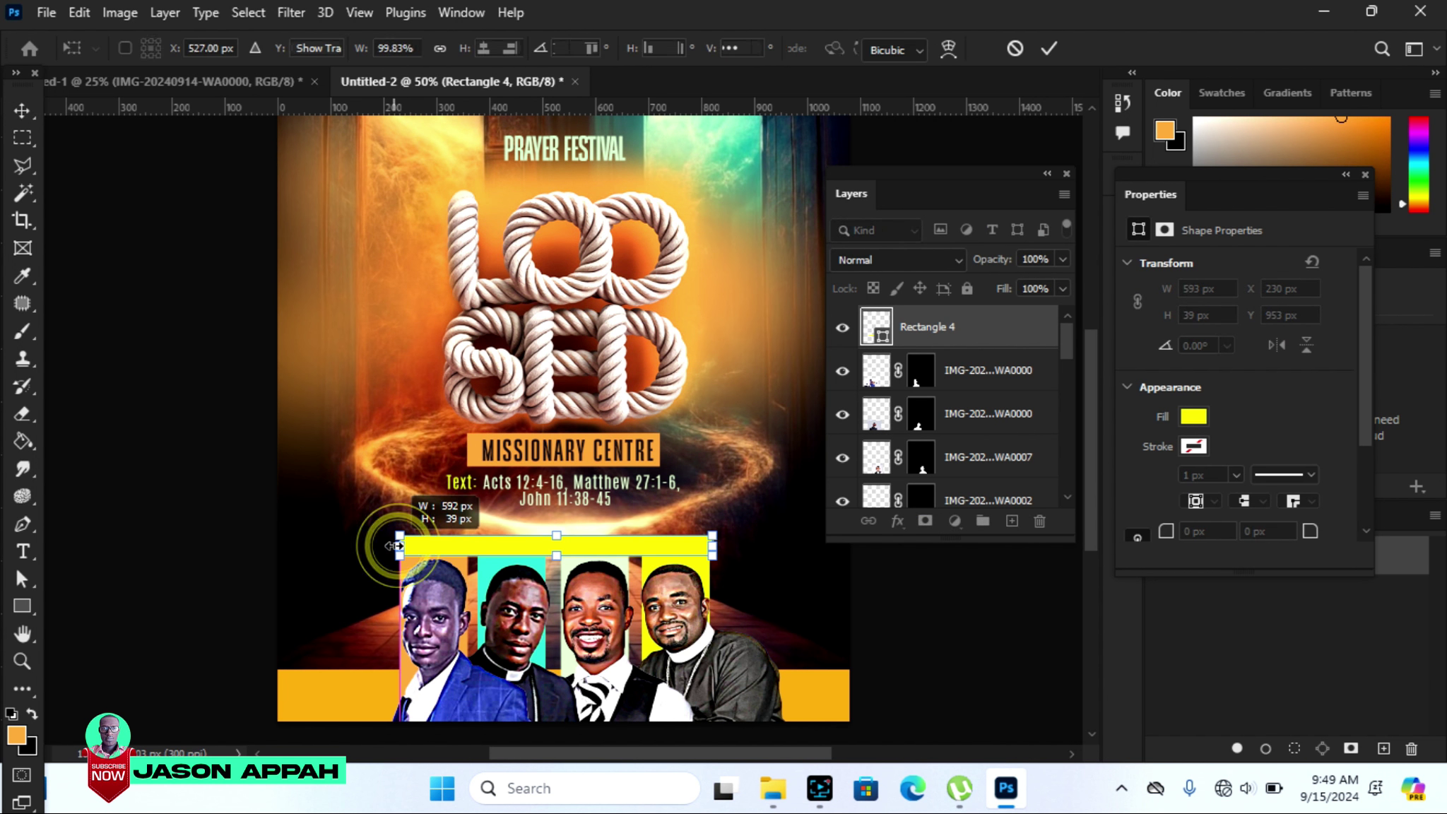
click(1049, 48)
click(985, 607)
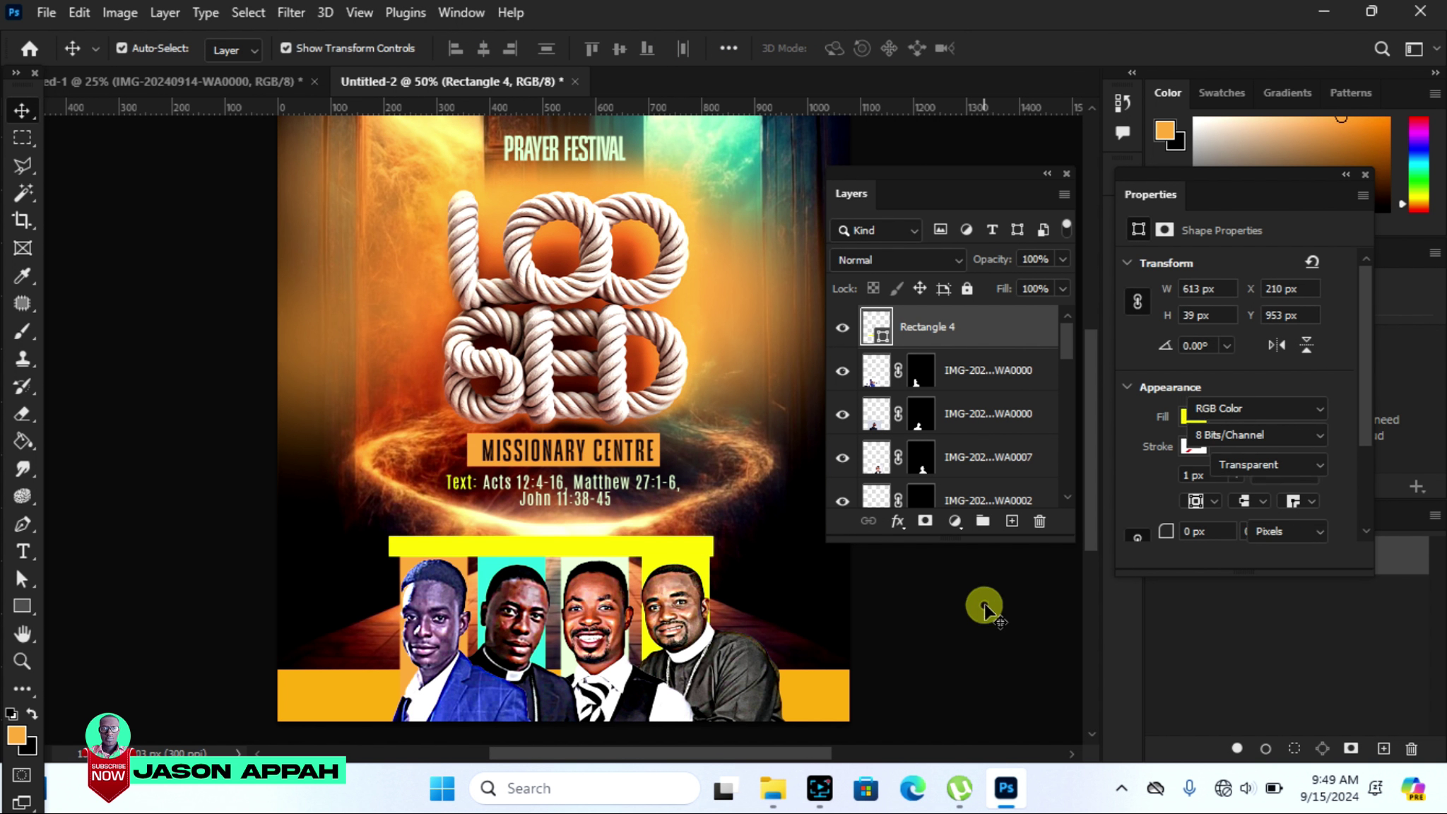
click(625, 559)
drag(626, 558, 628, 558)
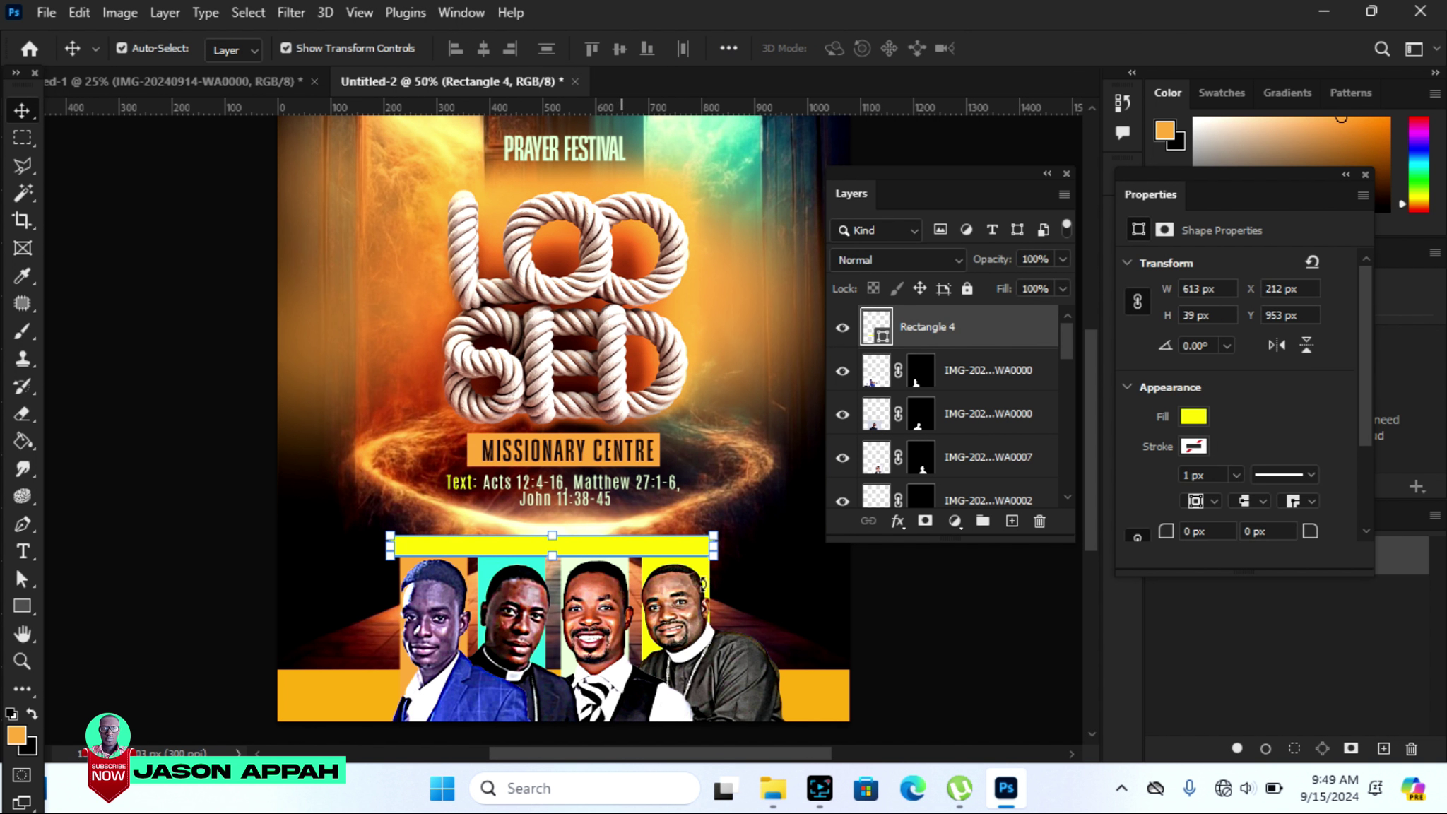
click(892, 643)
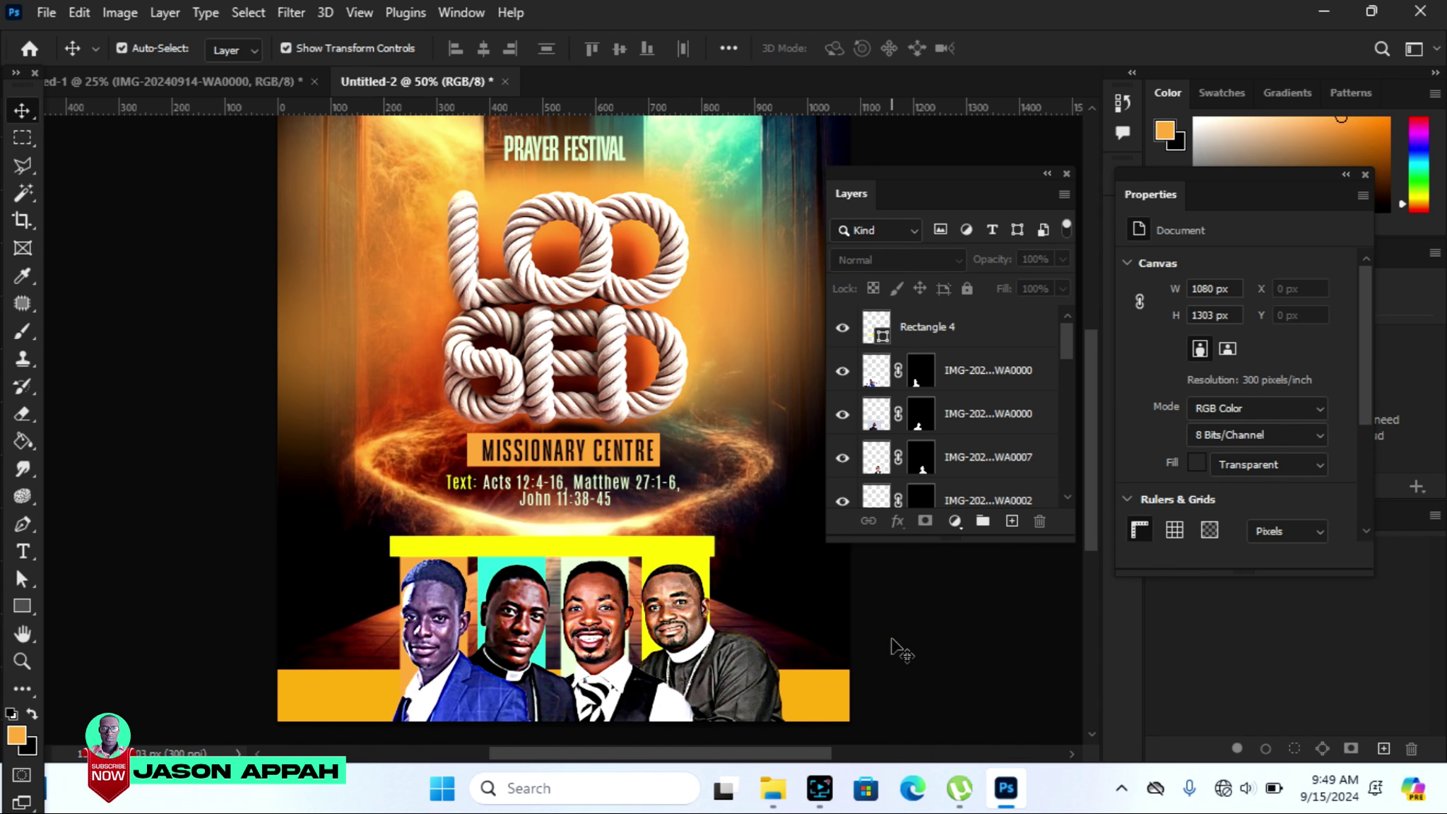
Give the scripture text a drop shadow with 34% opacity and 13% spread.
click(625, 502)
click(898, 522)
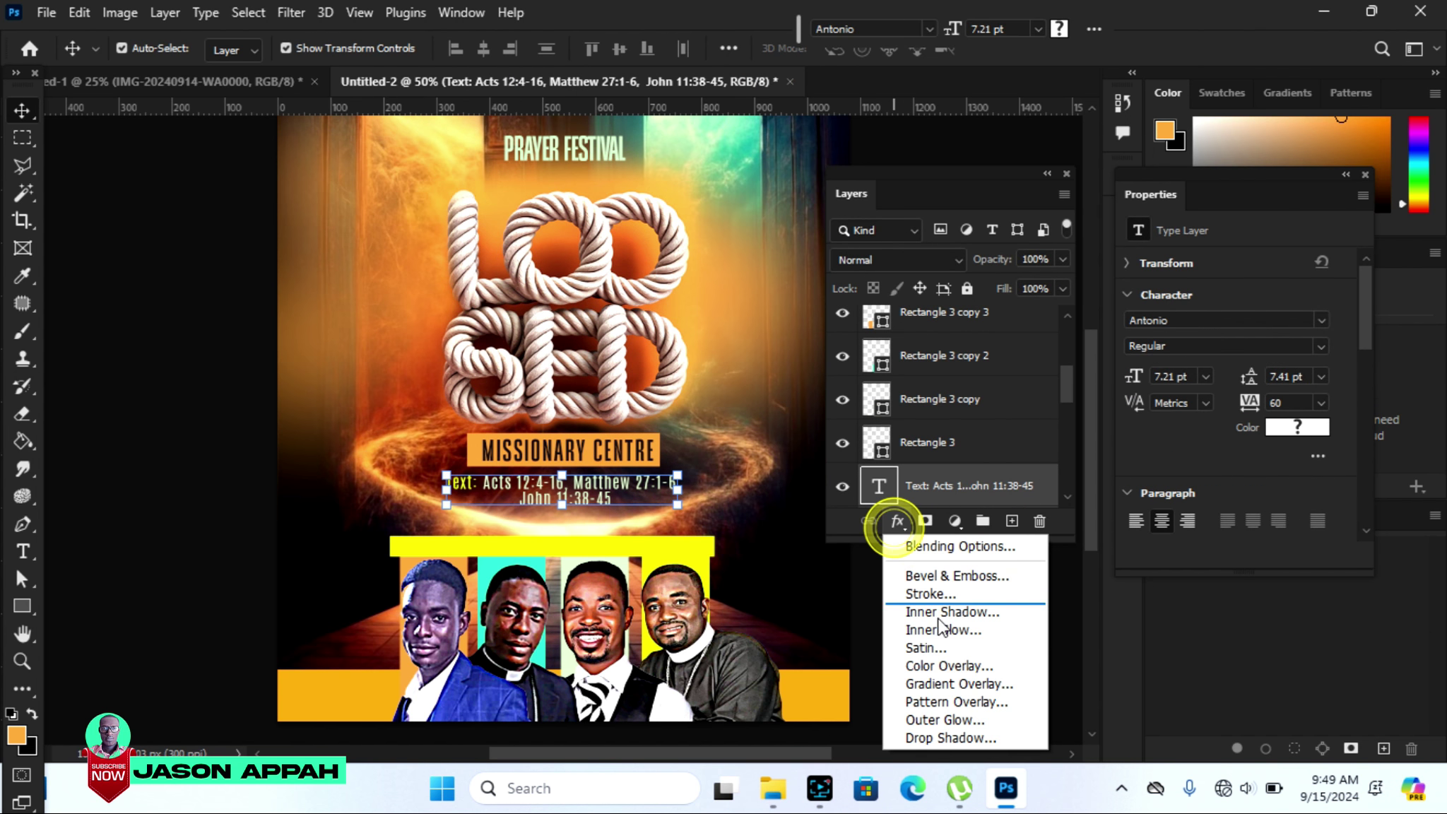
click(954, 735)
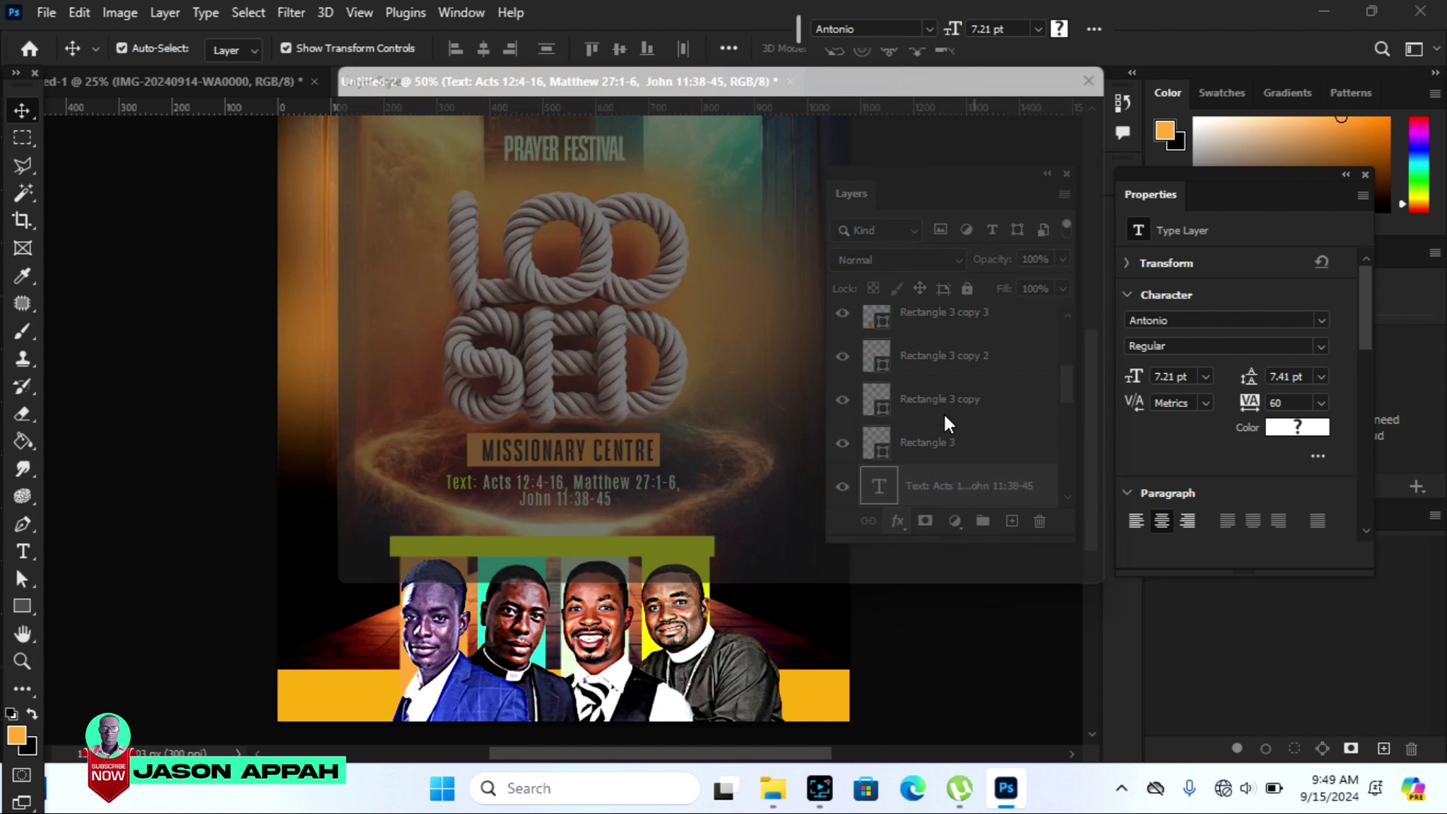
drag(562, 73, 1017, 106)
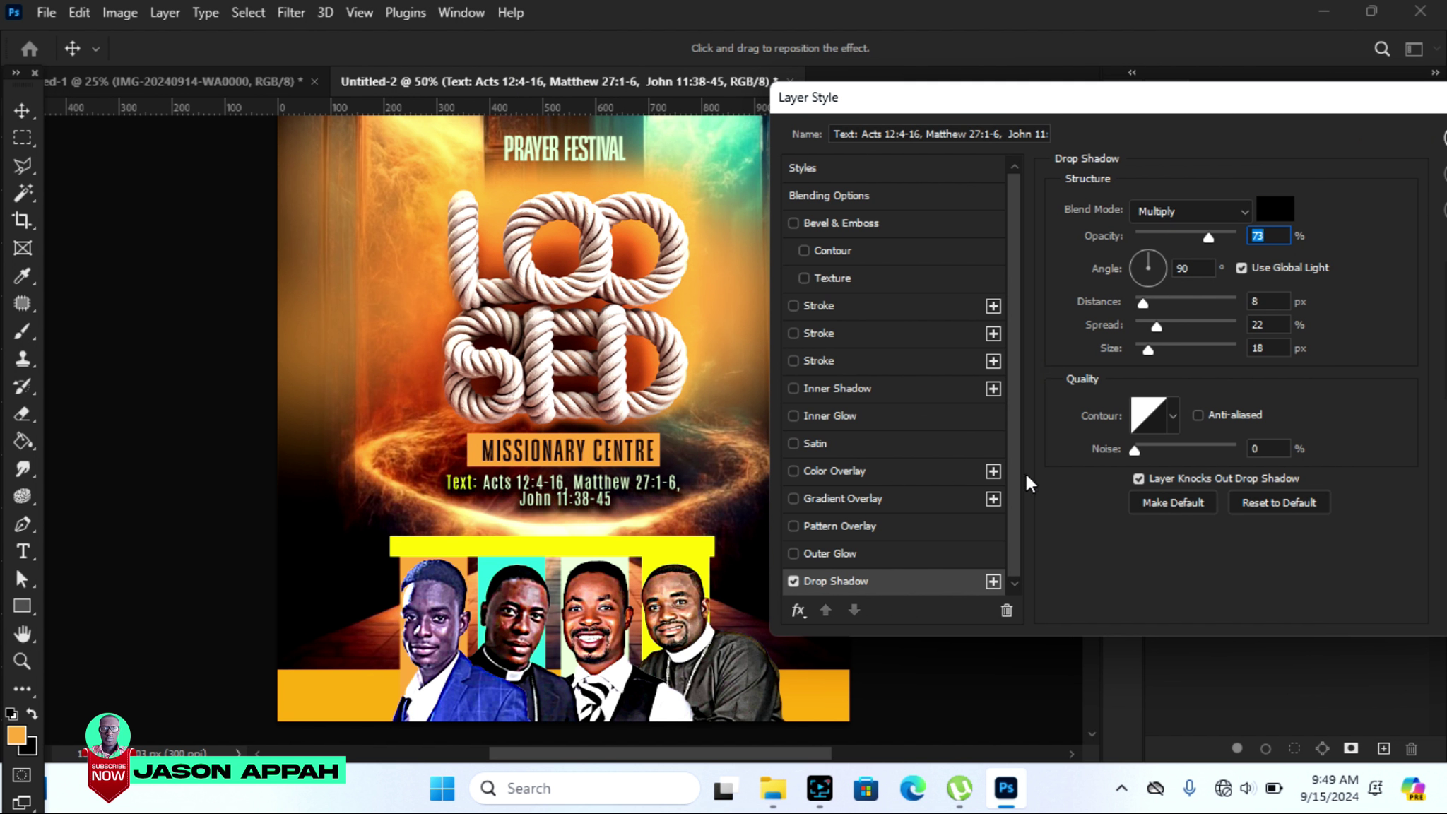
drag(1207, 238, 1169, 239)
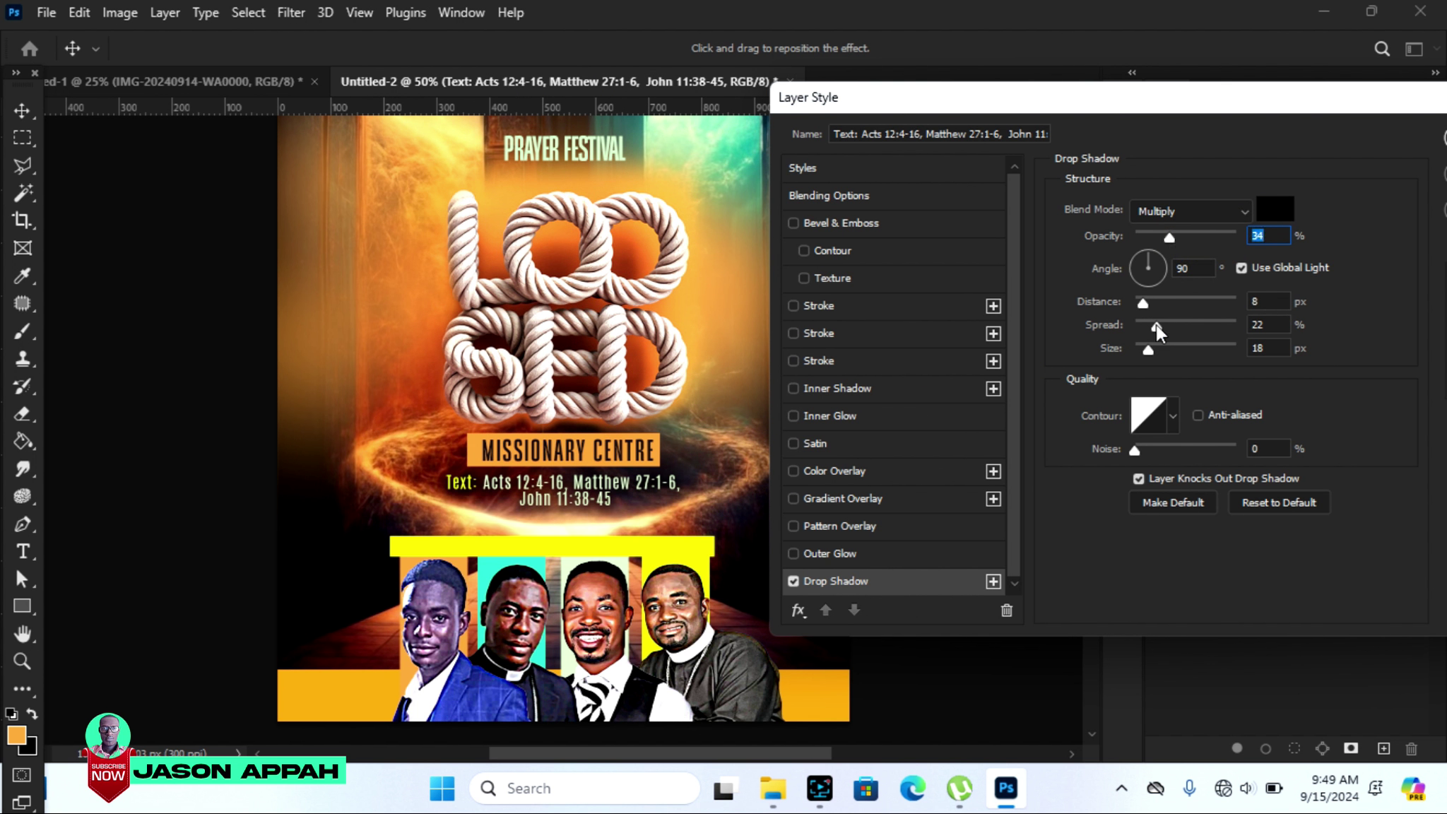
drag(1158, 328, 1150, 328)
drag(1266, 106, 1099, 146)
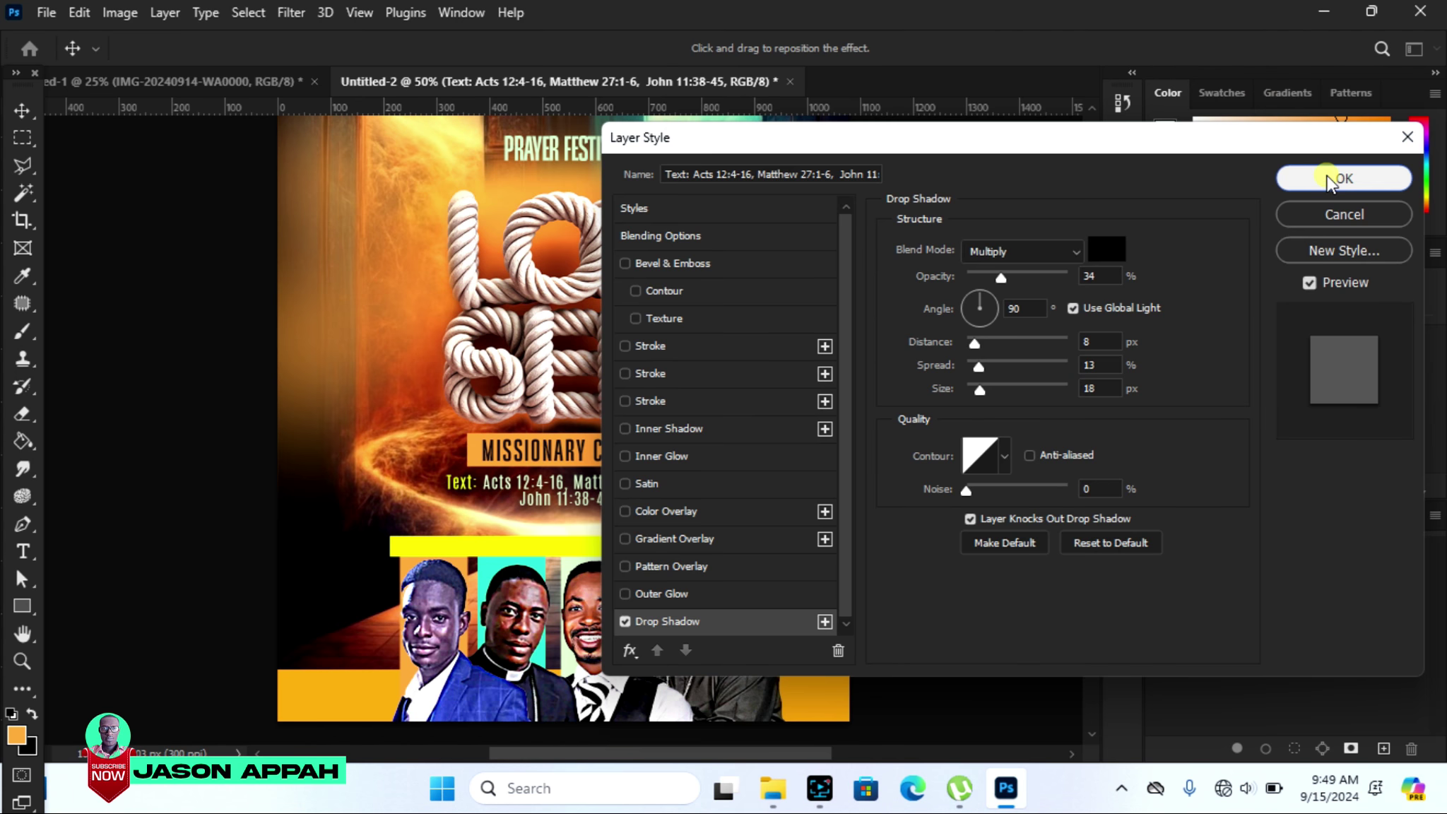
click(1331, 182)
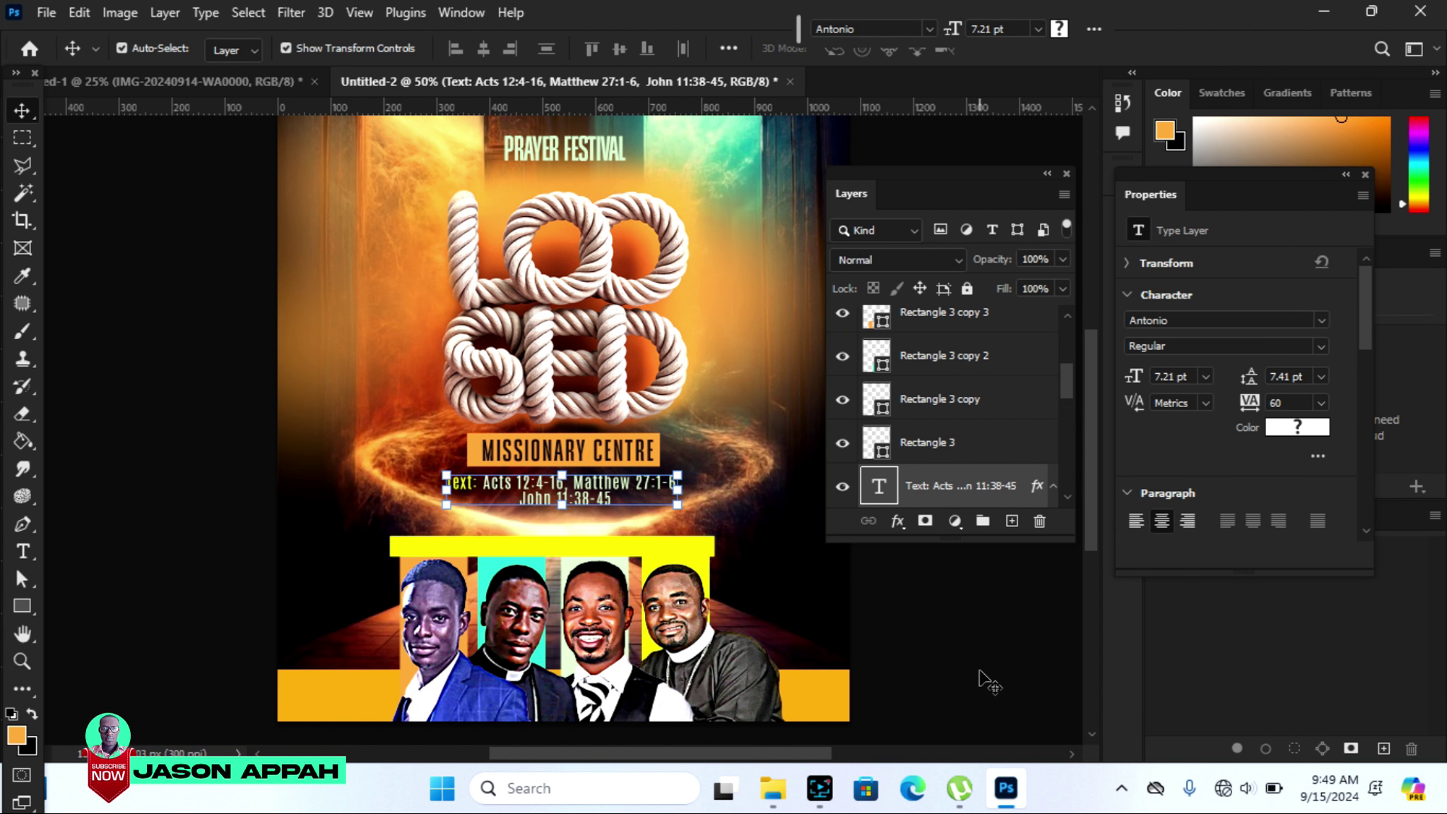
click(979, 669)
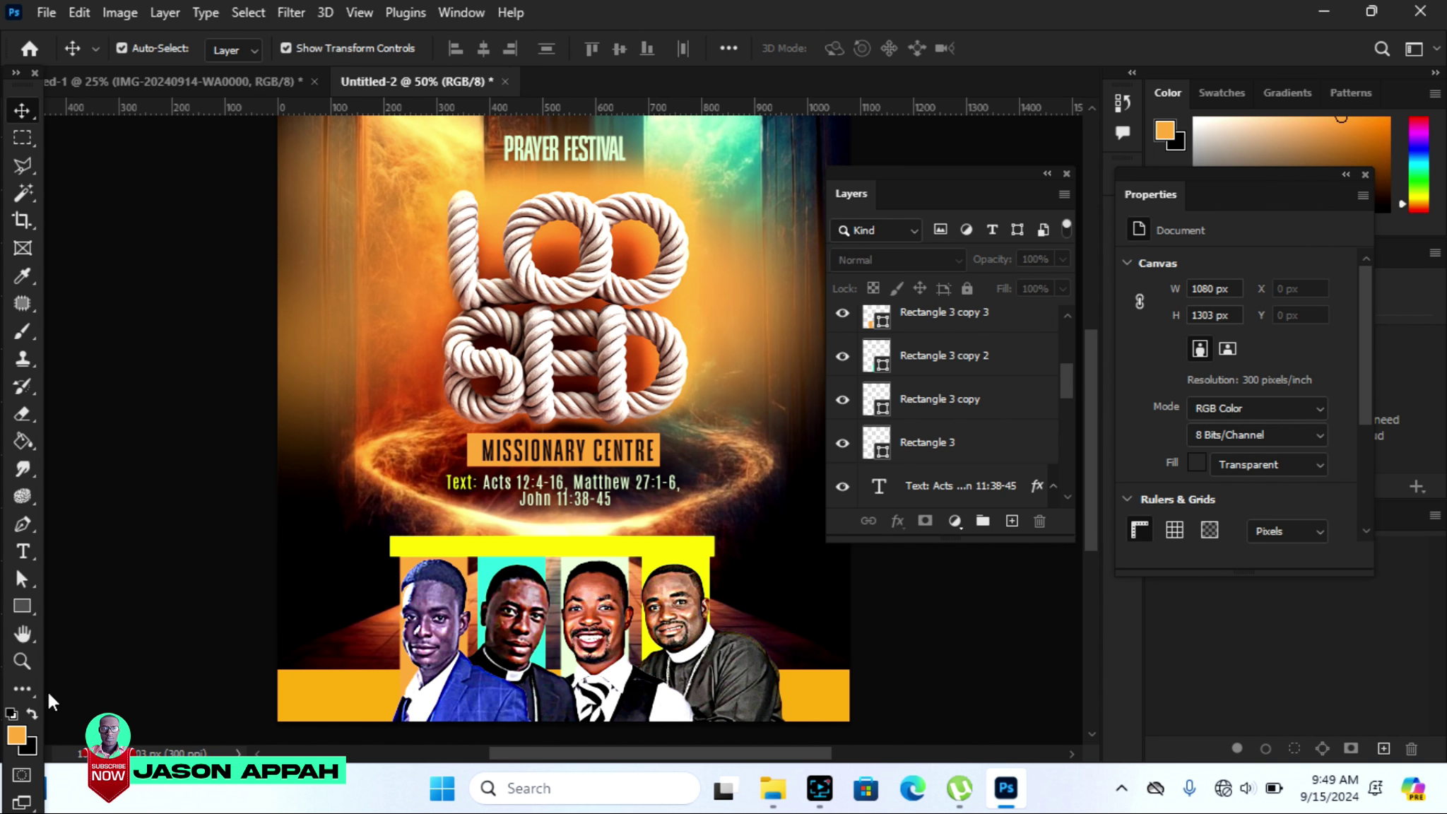
Zoom in on the portrait row and switch to the Untitled-1 source document.
click(24, 664)
click(520, 670)
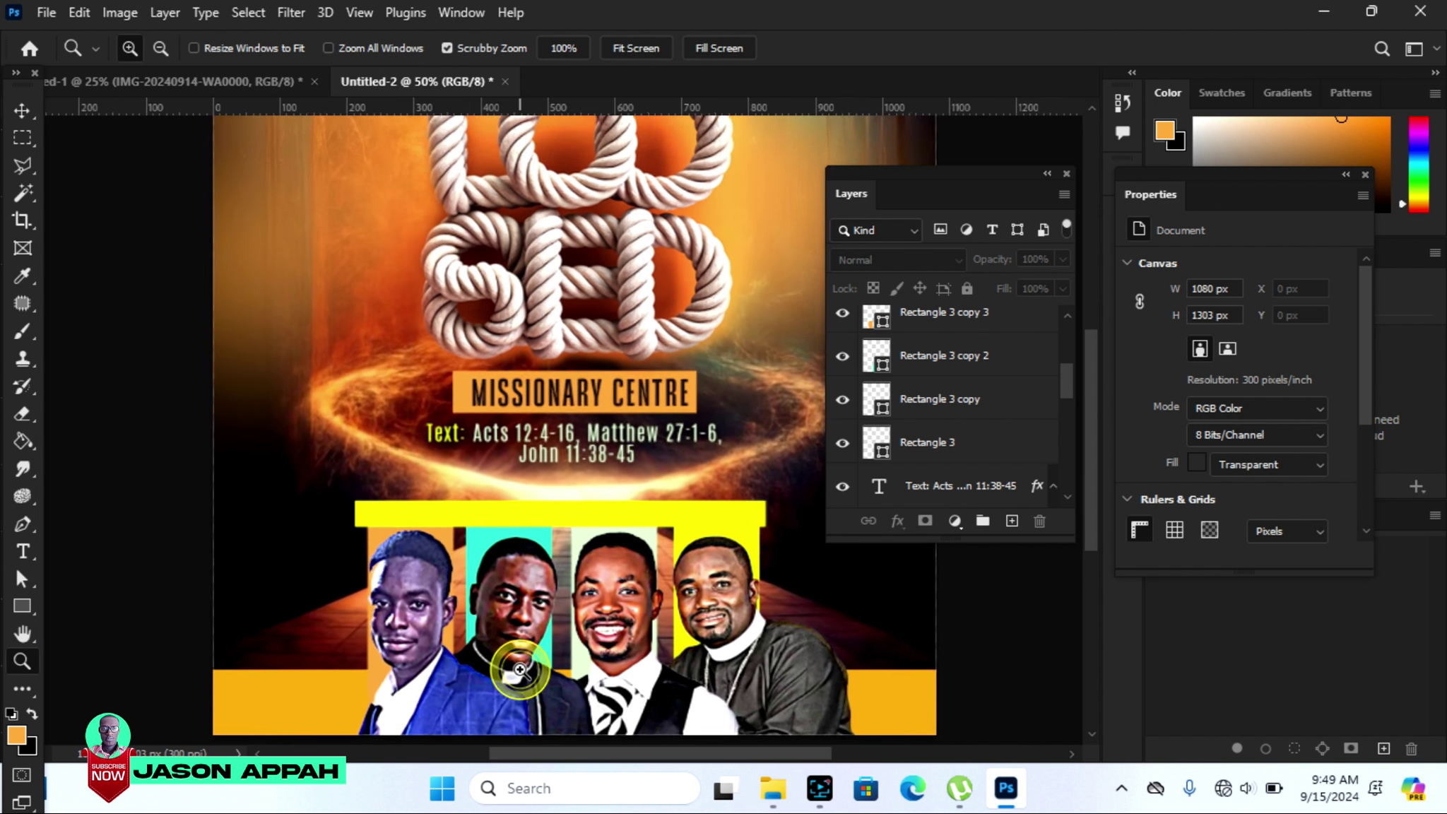
click(219, 81)
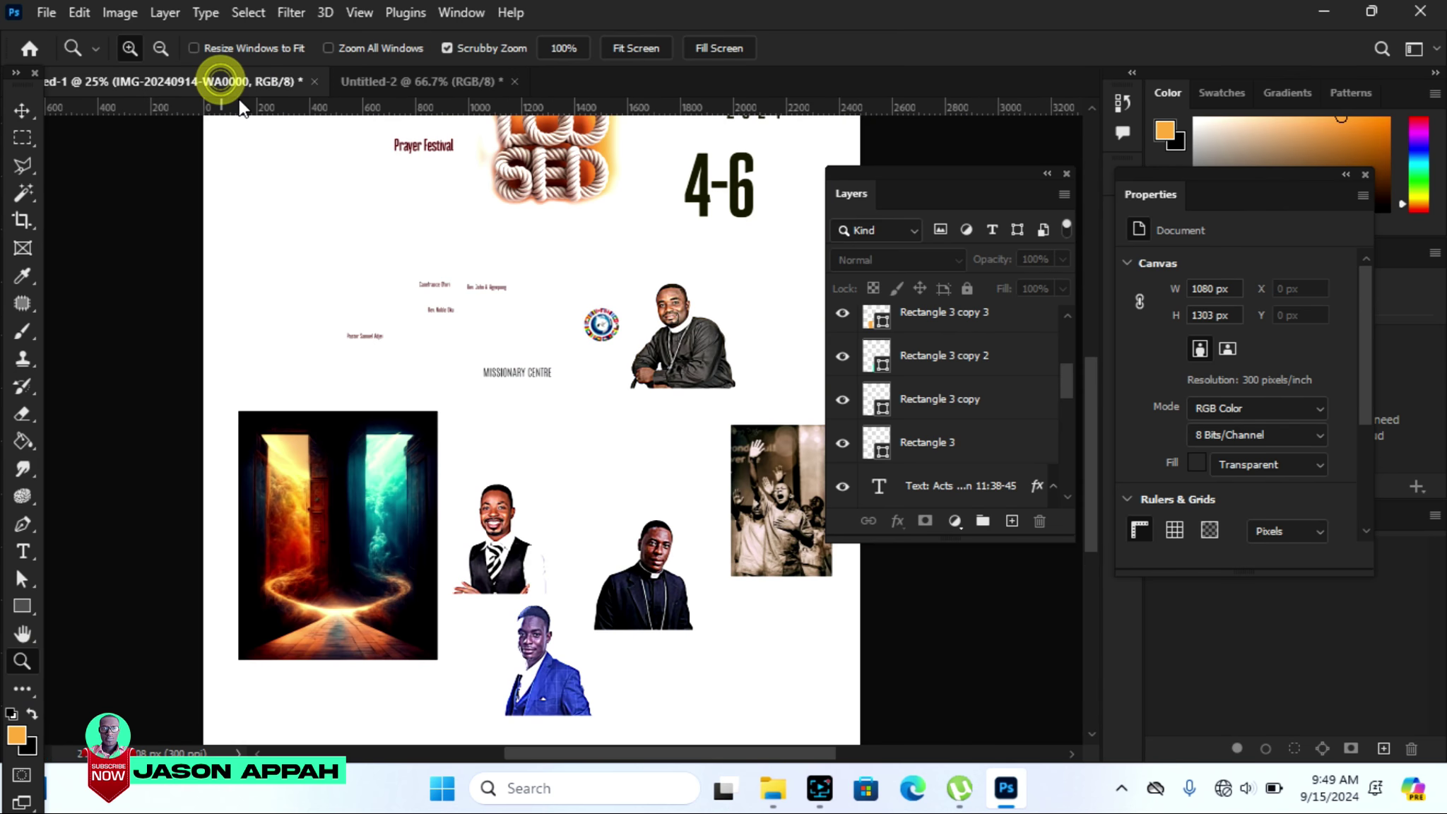
Drag a minister name label from Untitled-1 onto the yellow bar above the third portrait.
click(22, 110)
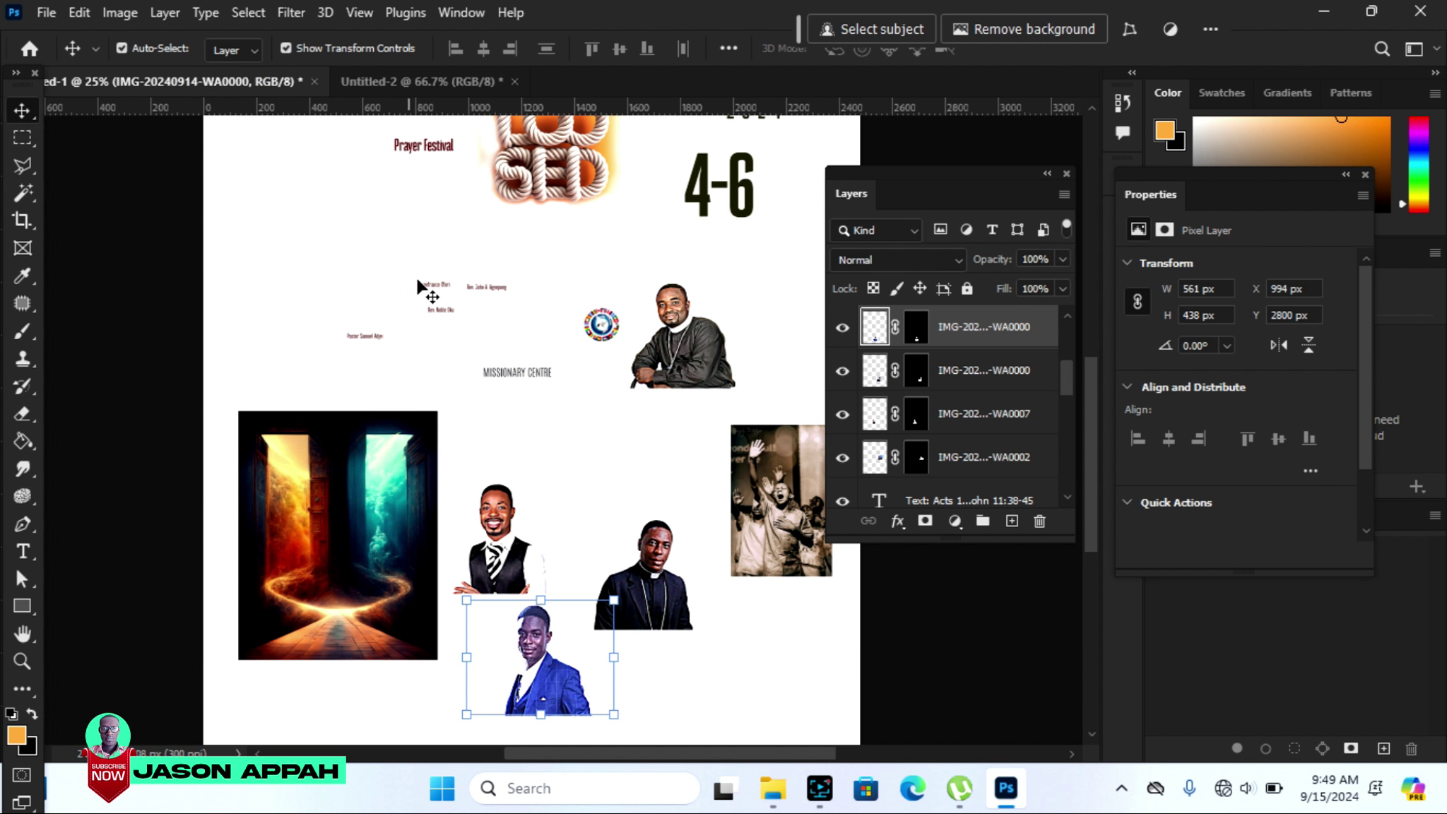
drag(438, 290, 524, 309)
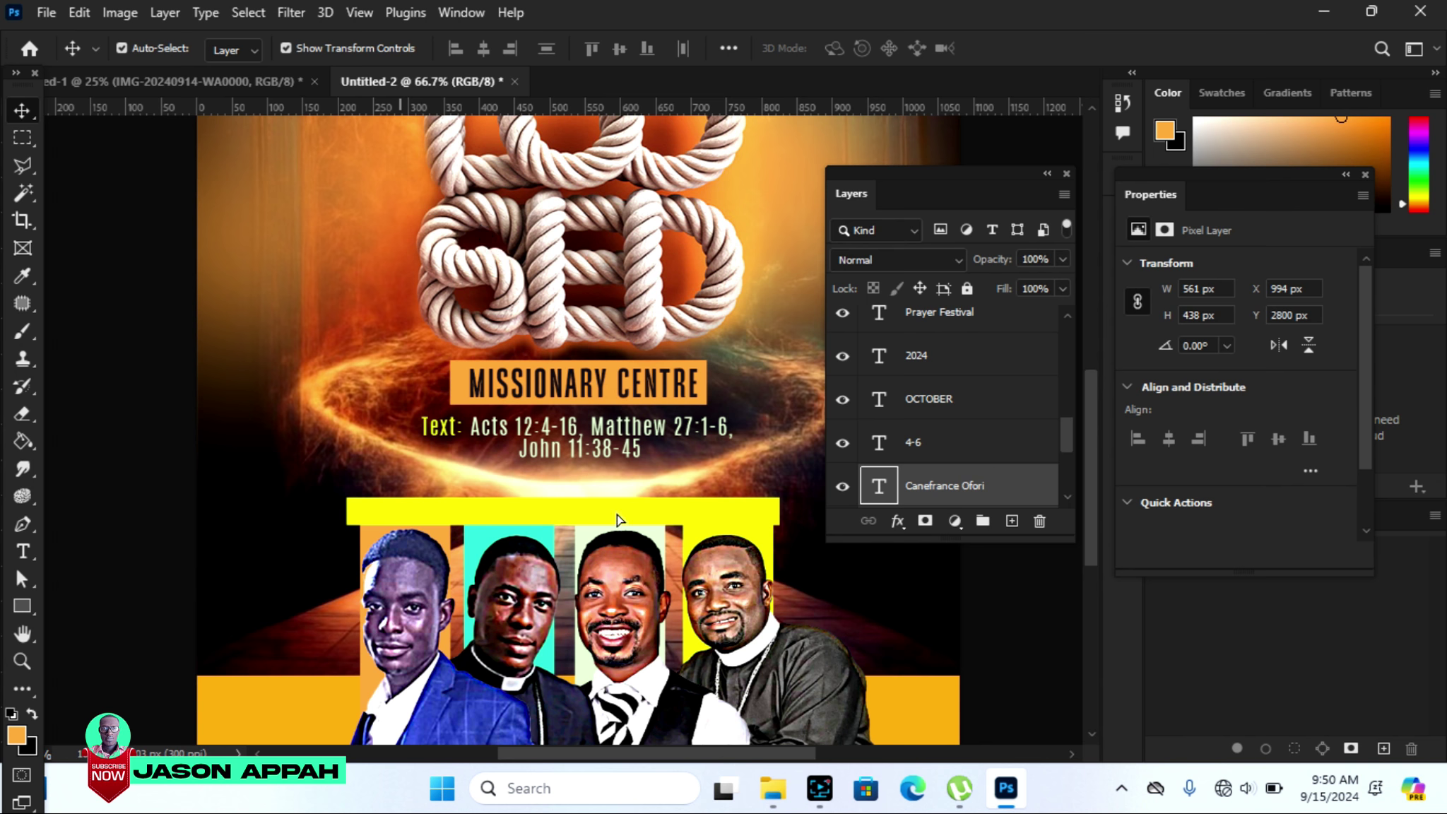
drag(617, 520, 617, 519)
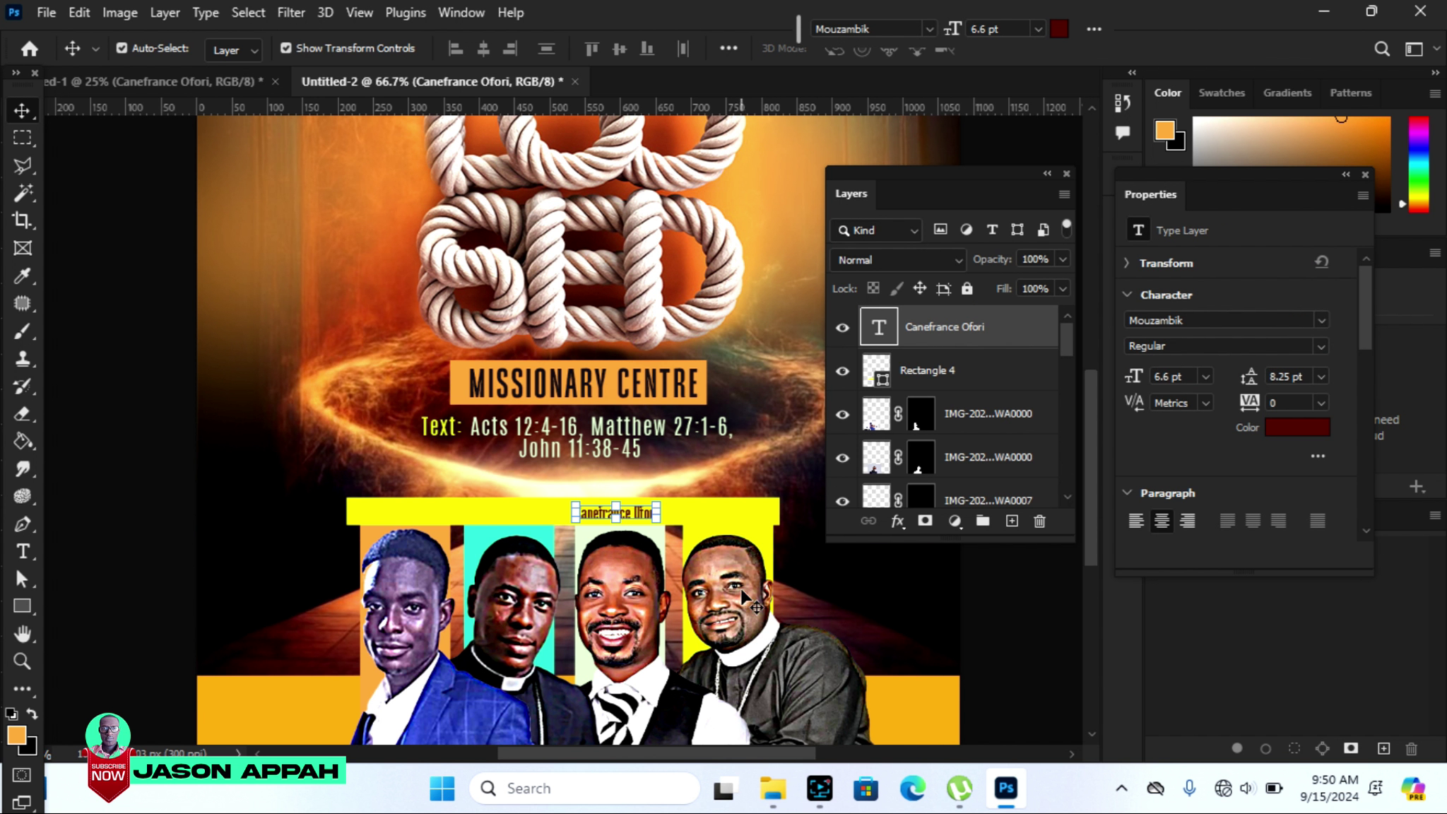
key(Up)
key(Up)
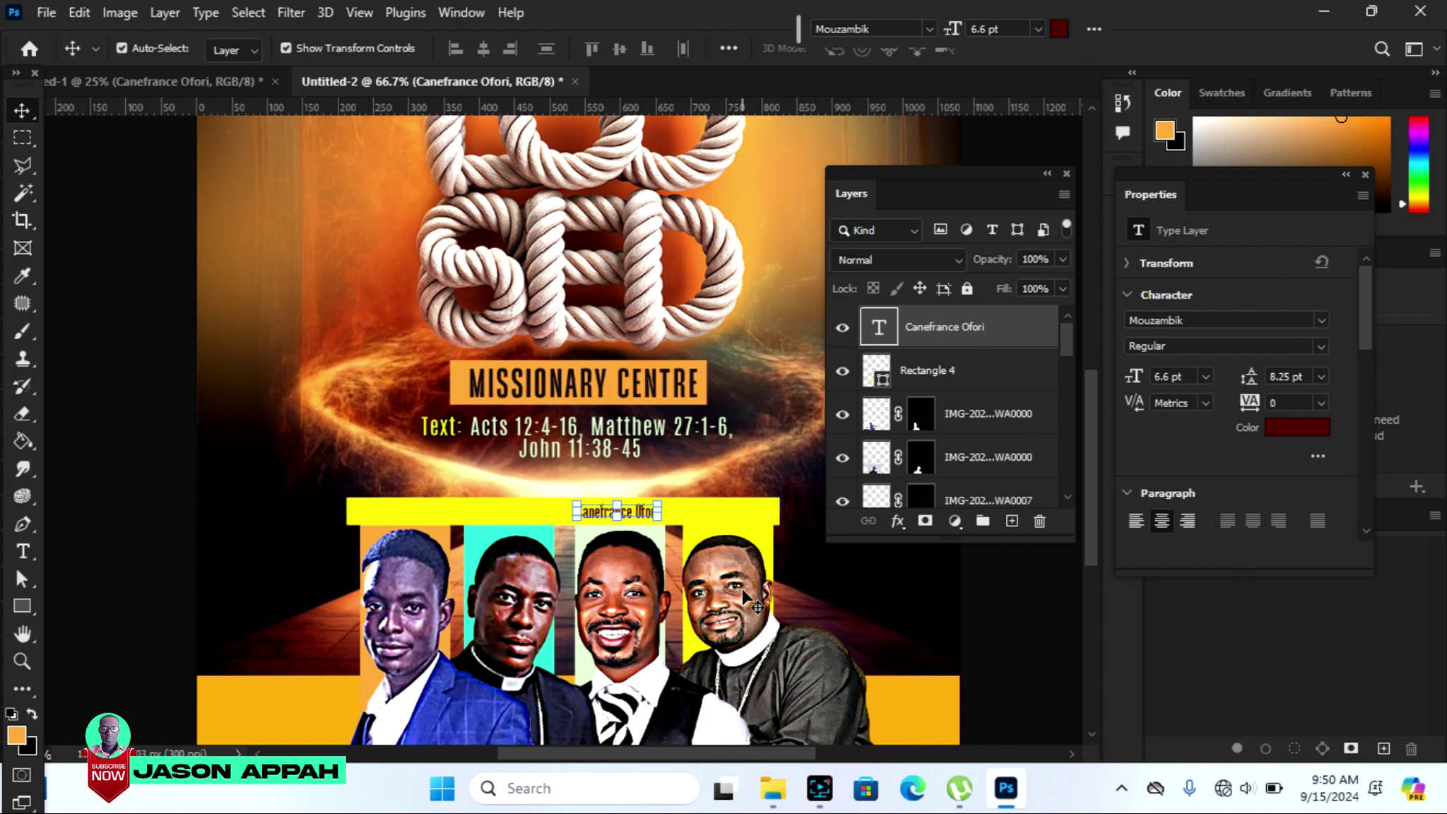
Bring a second name label from the source document above the fourth portrait.
click(216, 85)
drag(488, 364, 371, 84)
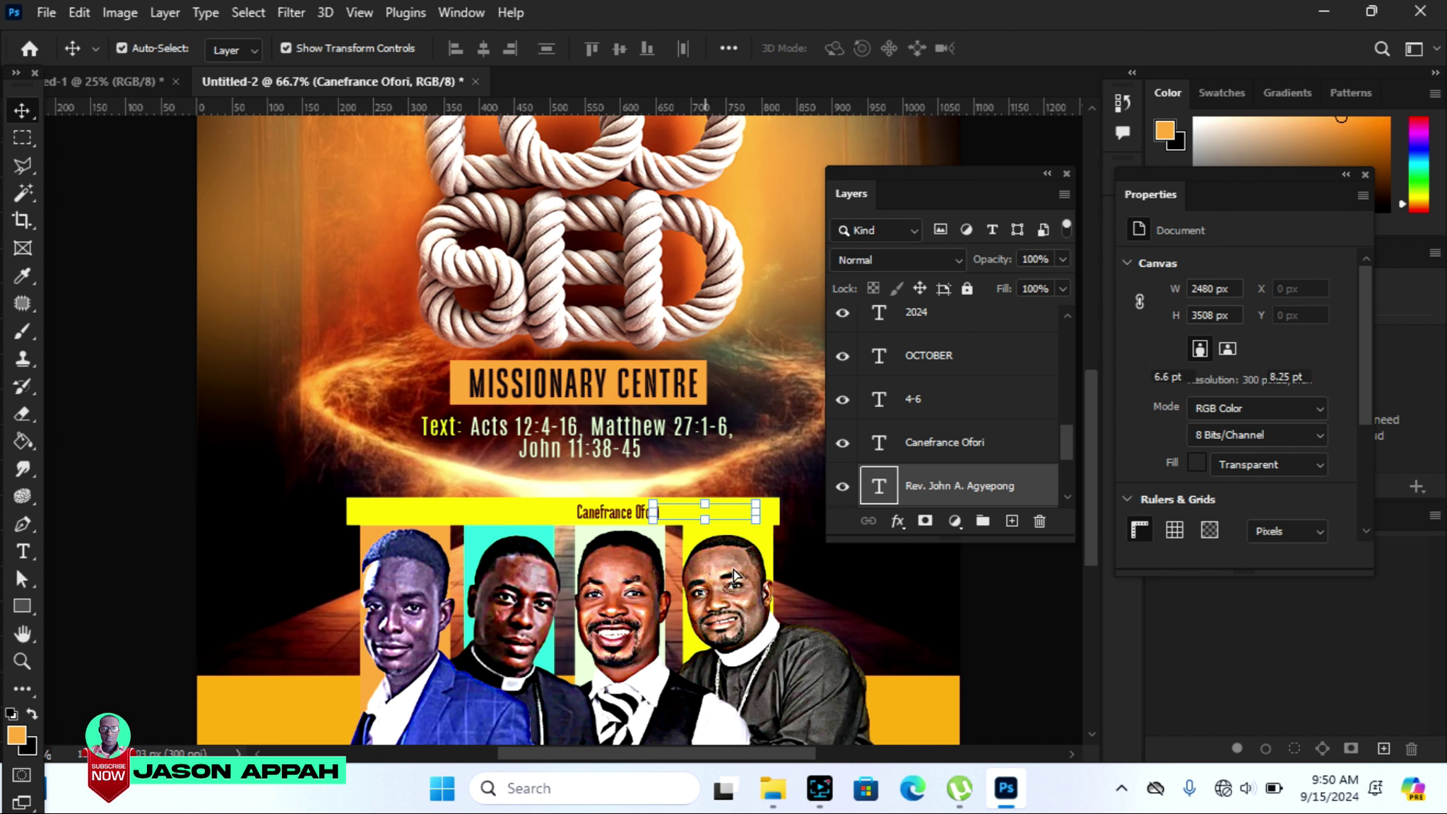
drag(709, 521, 735, 520)
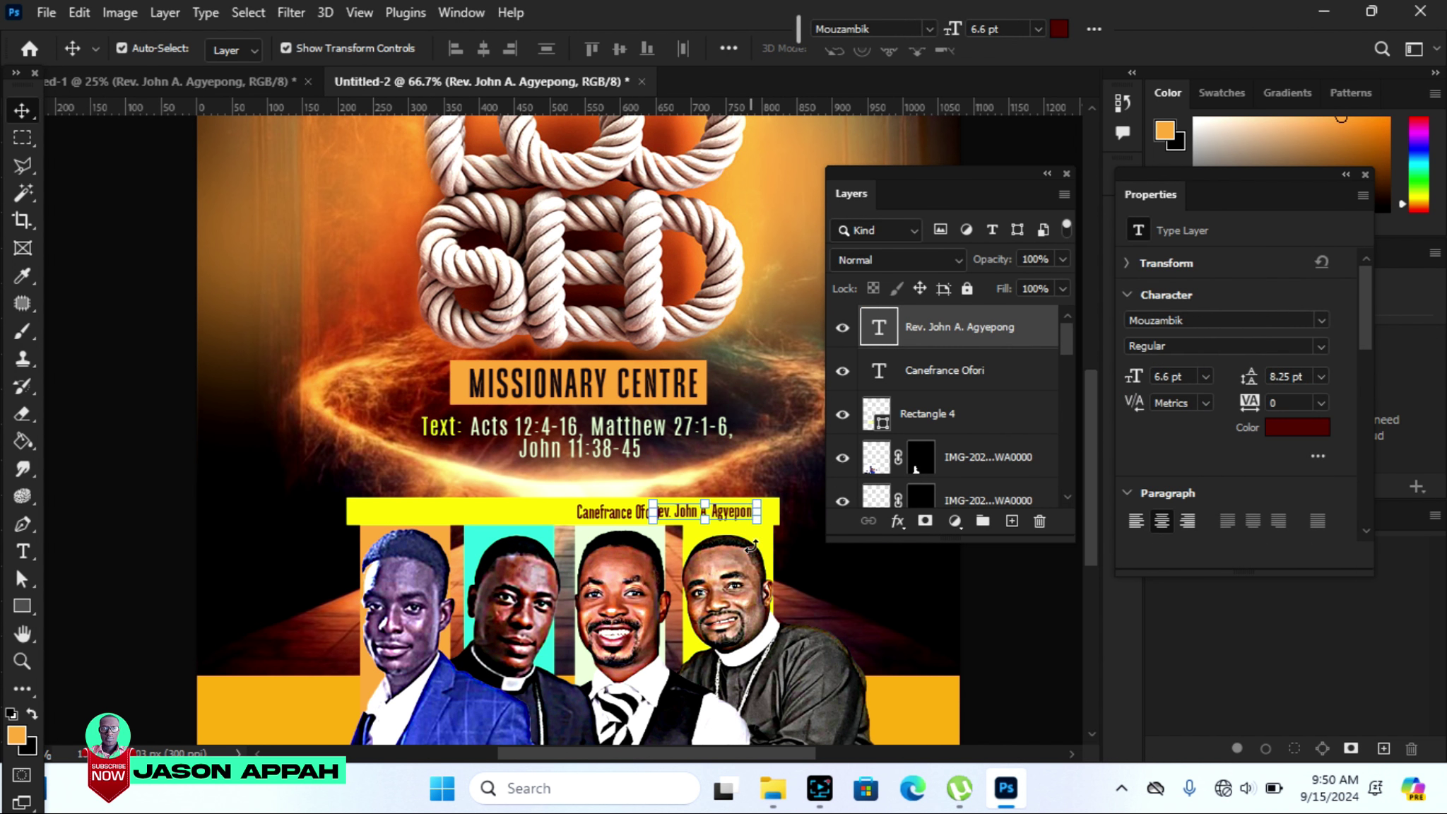
key(Right)
key(Right)
key(Right)
key(Right)
key(Right)
key(Right)
key(Right)
key(Right)
key(Right)
key(Right)
key(Right)
key(Right)
key(Right)
key(Right)
key(Right)
key(Right)
key(Right)
key(Right)
key(Right)
key(Right)
key(Right)
key(Right)
key(Right)
key(Right)
key(Right)
key(Right)
key(Right)
key(Right)
key(Right)
click(993, 642)
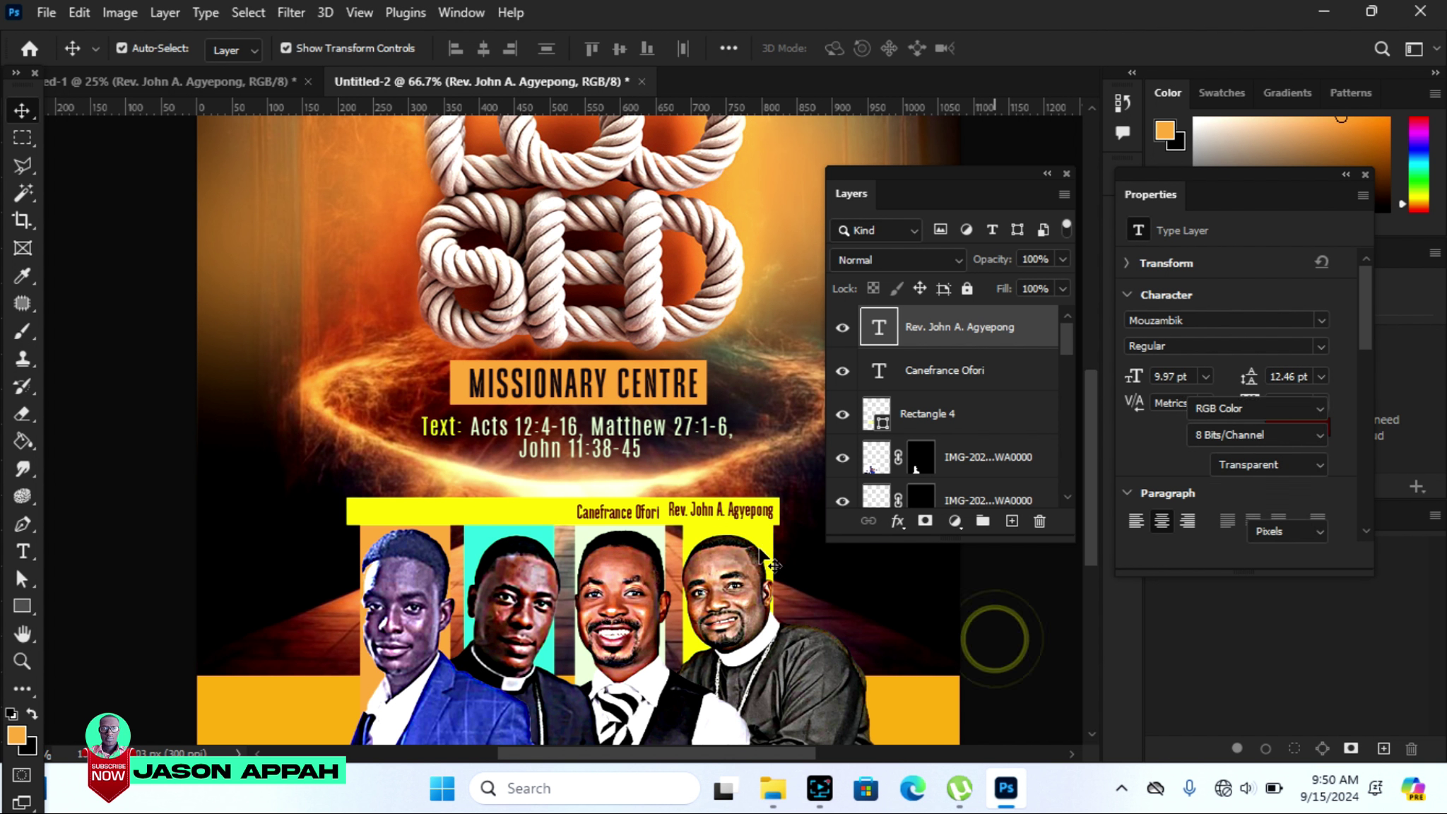
Edit the text of the fourth and third portraits' name labels, then return to Untitled-1.
click(719, 522)
double_click(721, 522)
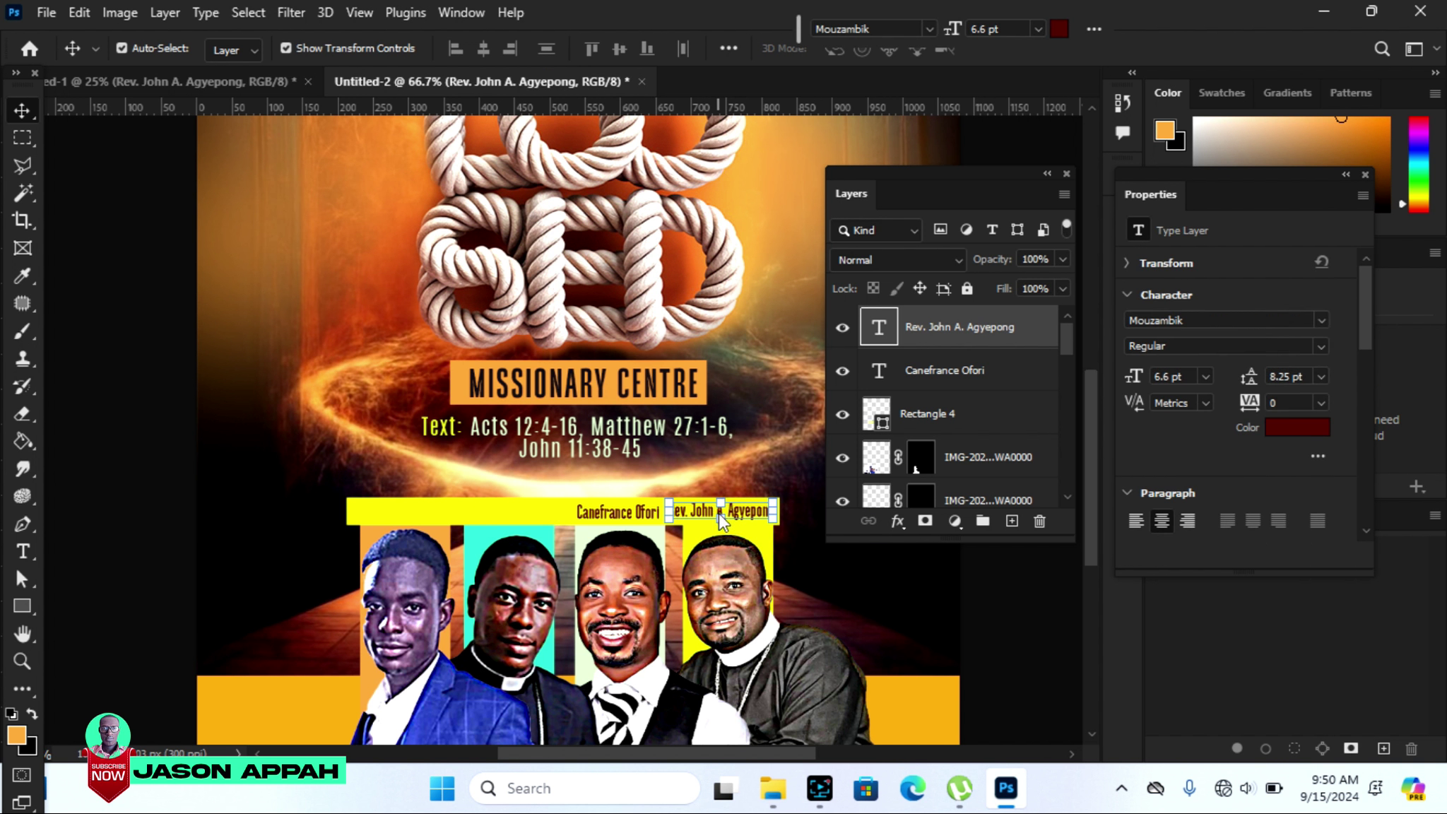
click(1005, 614)
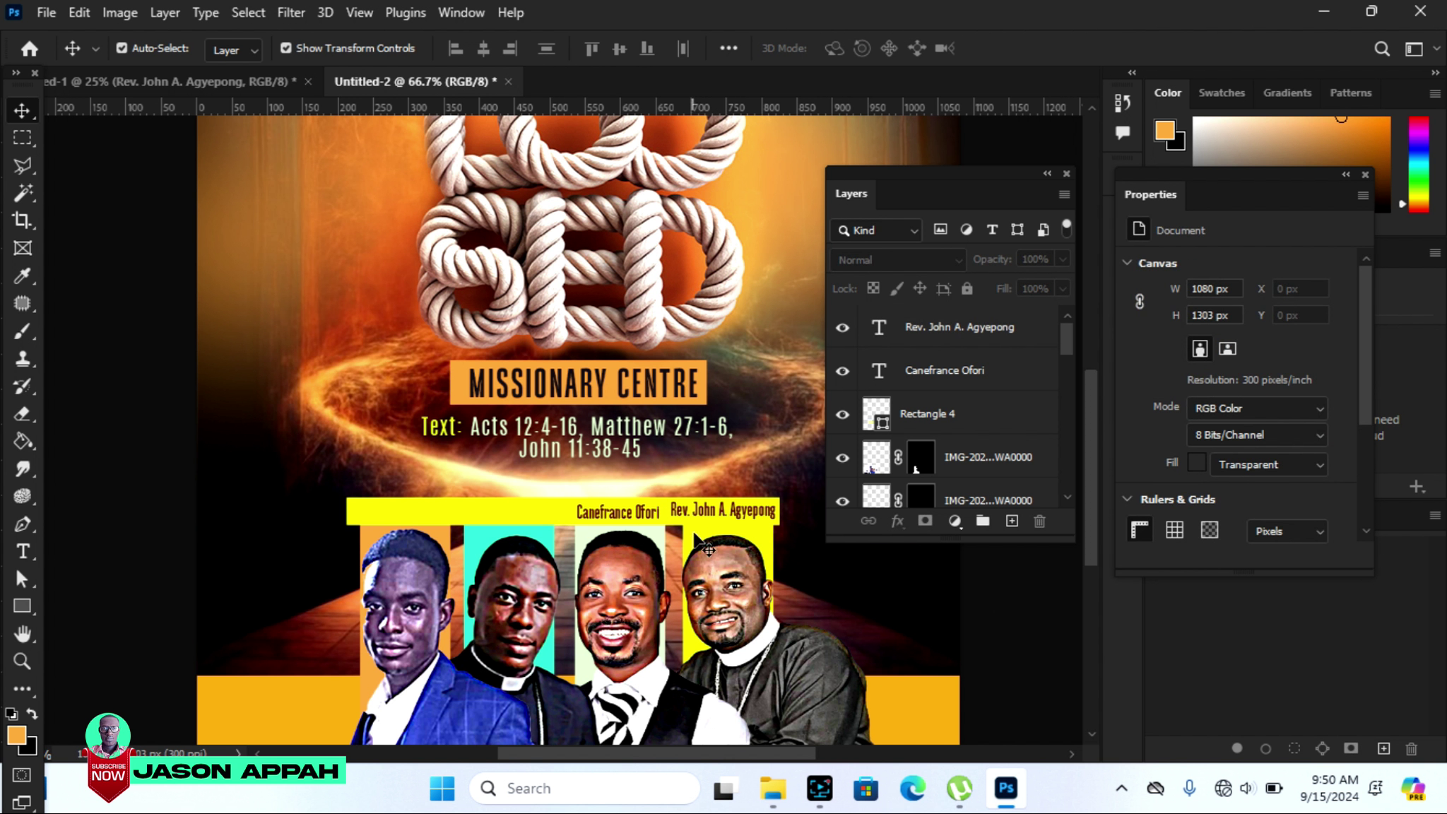
click(719, 522)
double_click(719, 522)
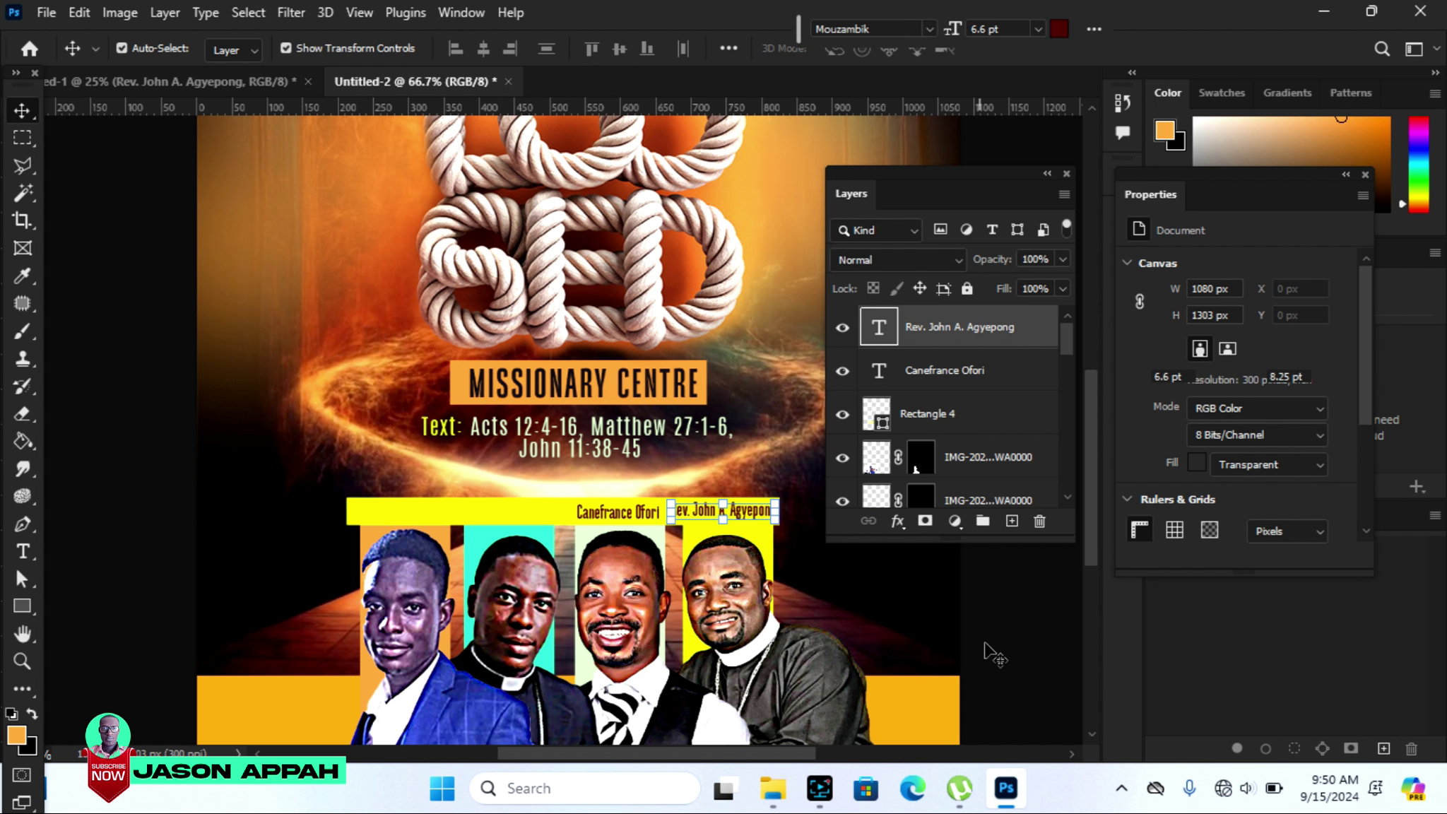
click(998, 640)
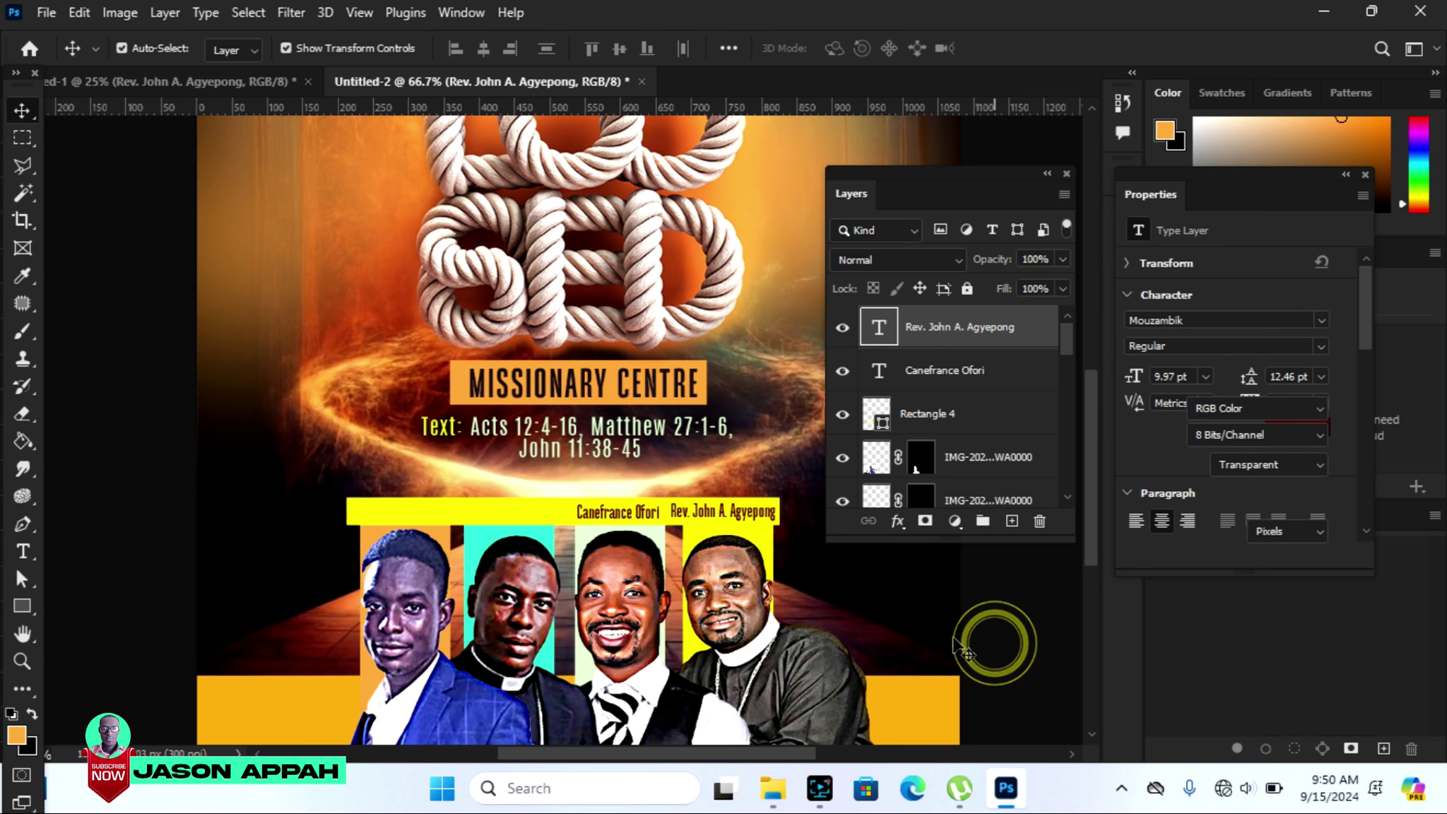
click(623, 520)
double_click(622, 515)
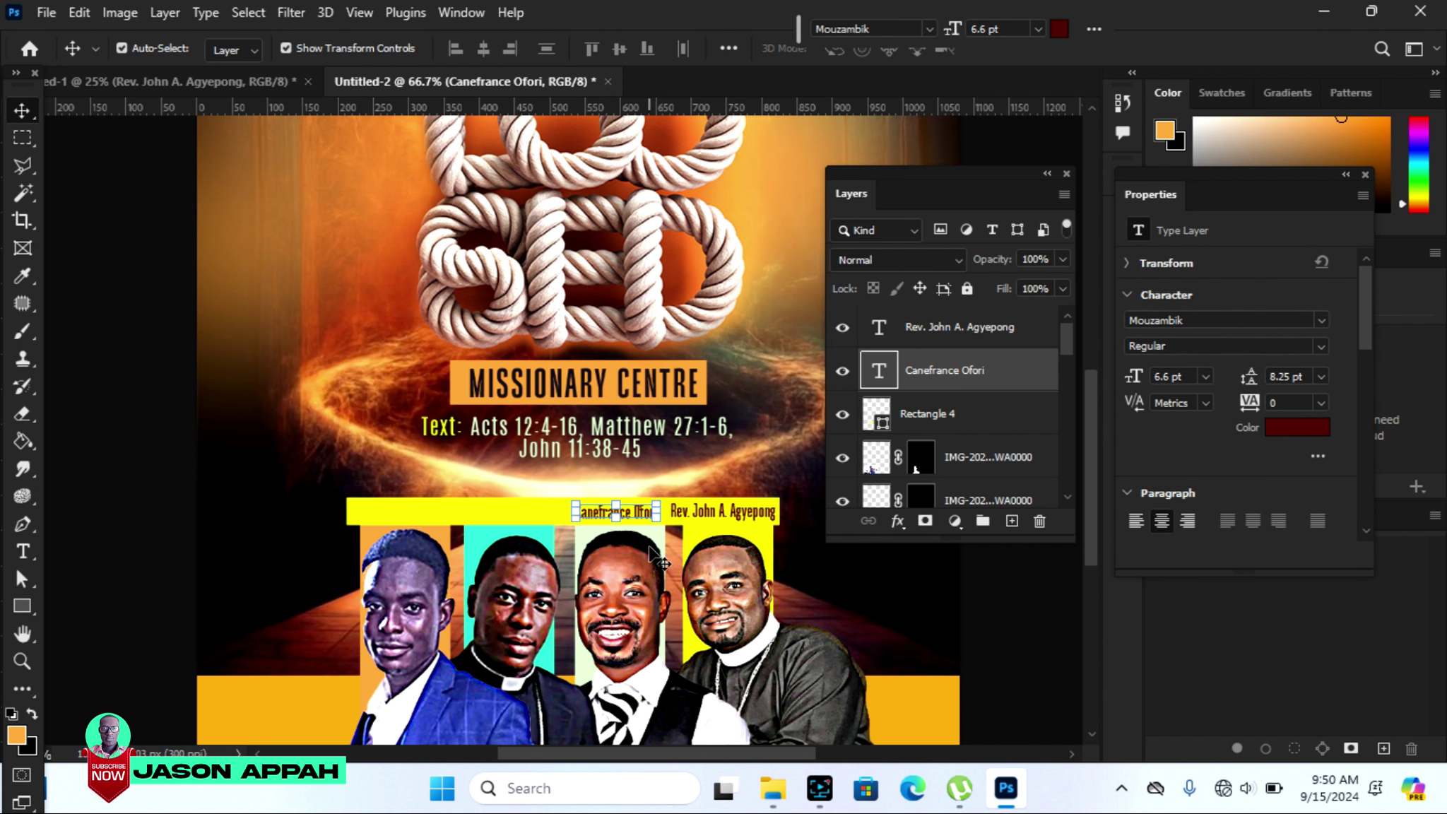
click(228, 84)
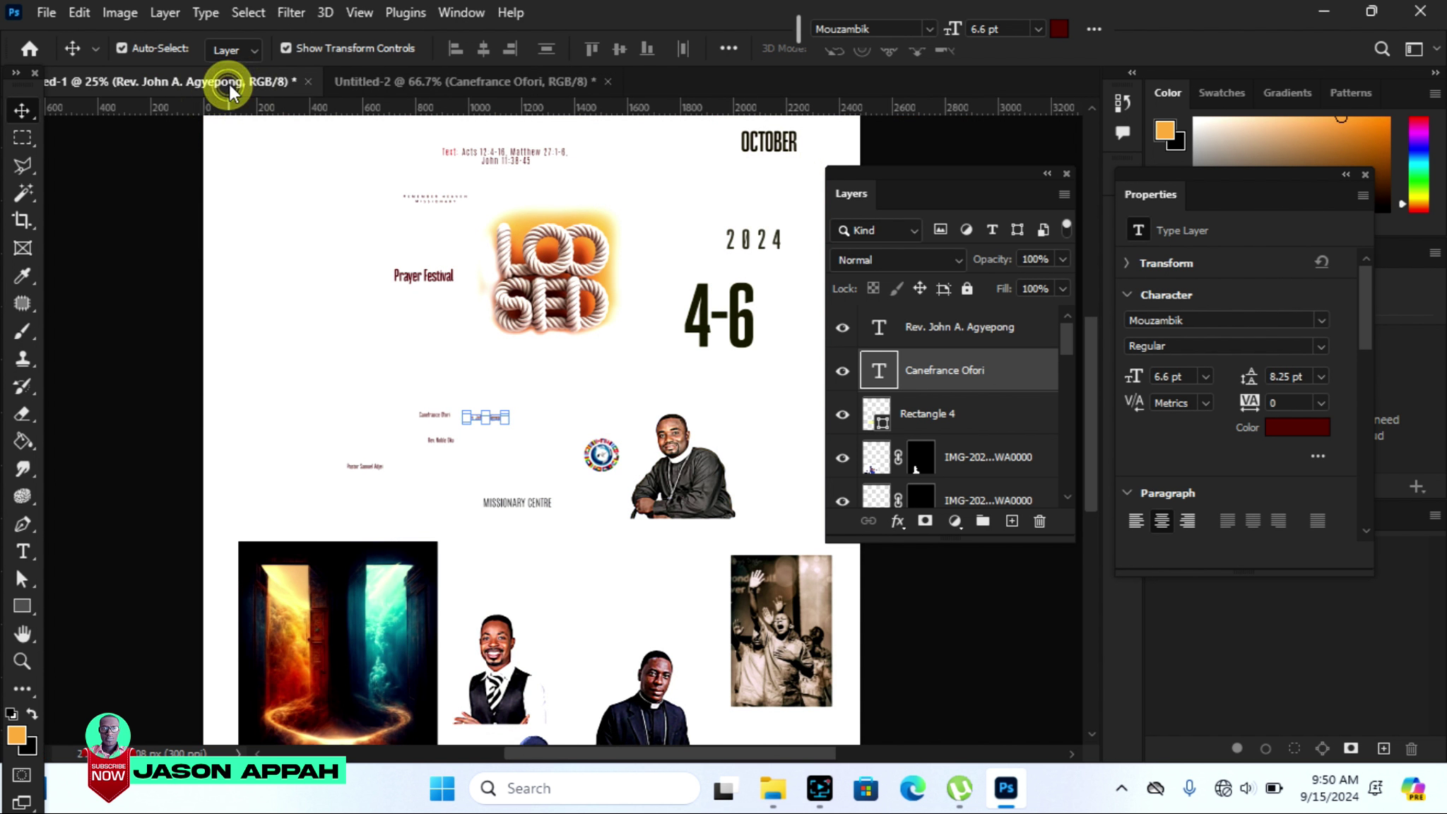
drag(440, 447, 383, 91)
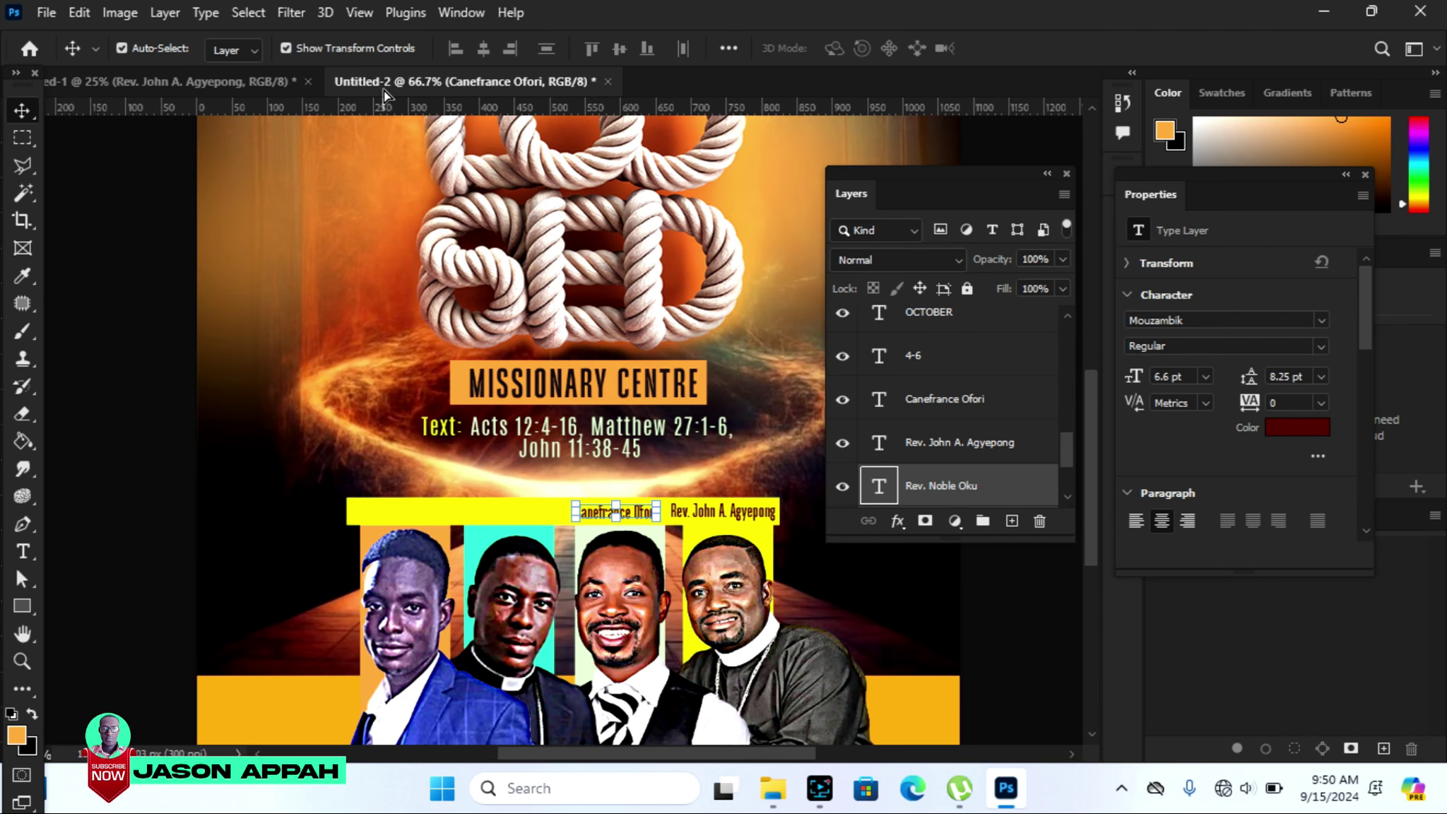
drag(507, 513, 507, 514)
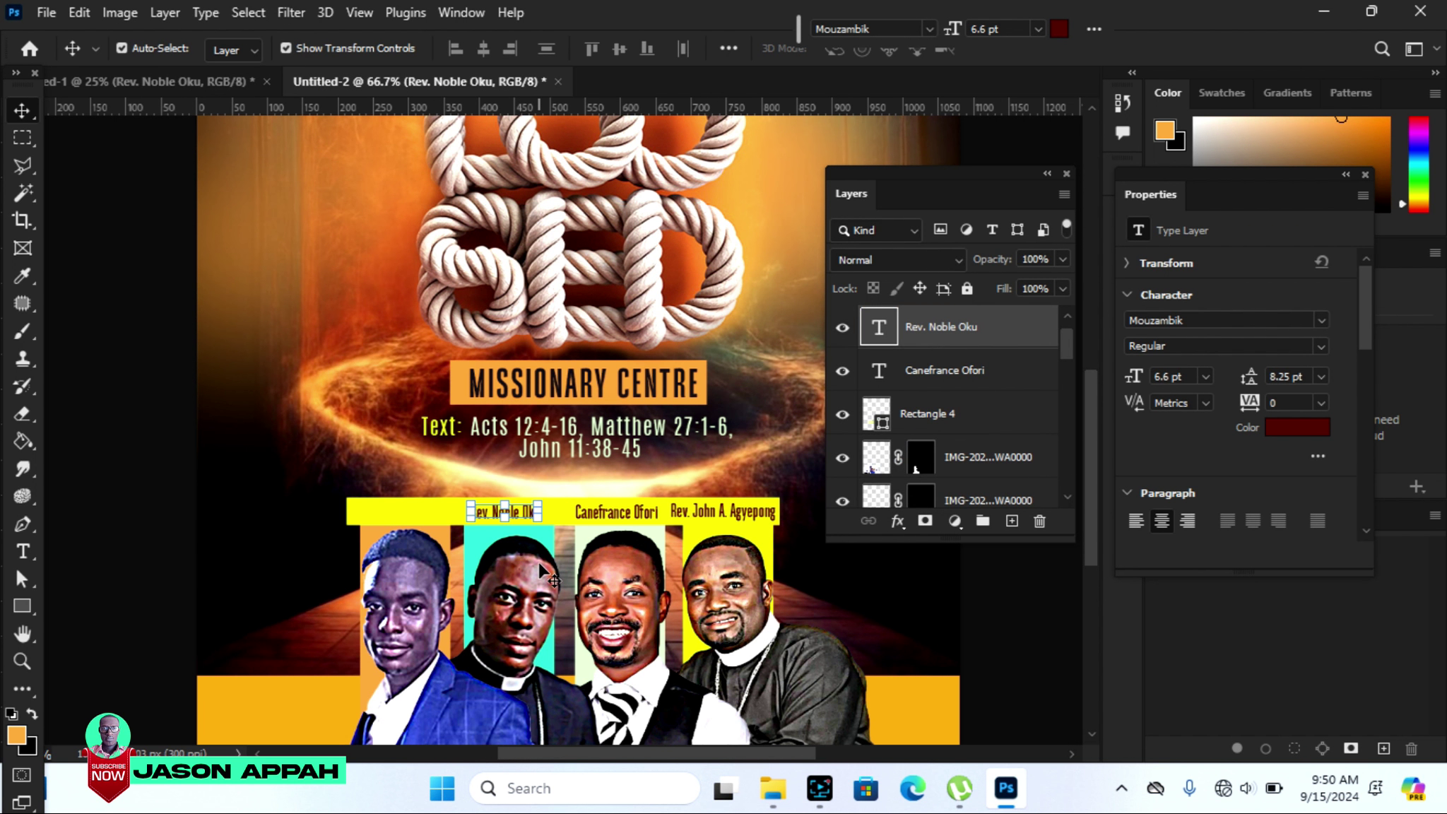
key(Right)
key(Right)
key(Right)
key(Right)
key(Right)
key(Down)
key(Down)
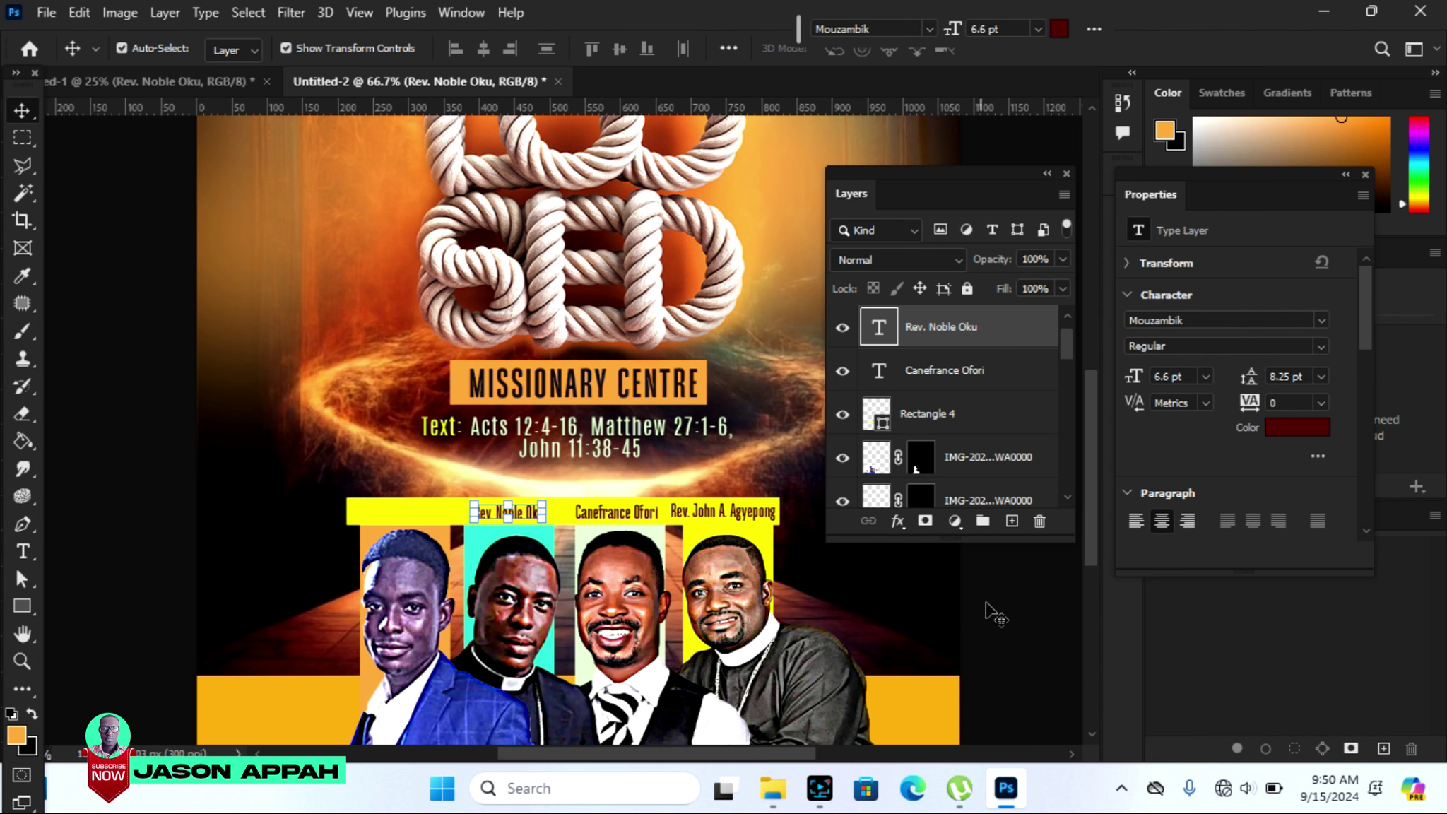
click(1011, 614)
drag(726, 519, 726, 521)
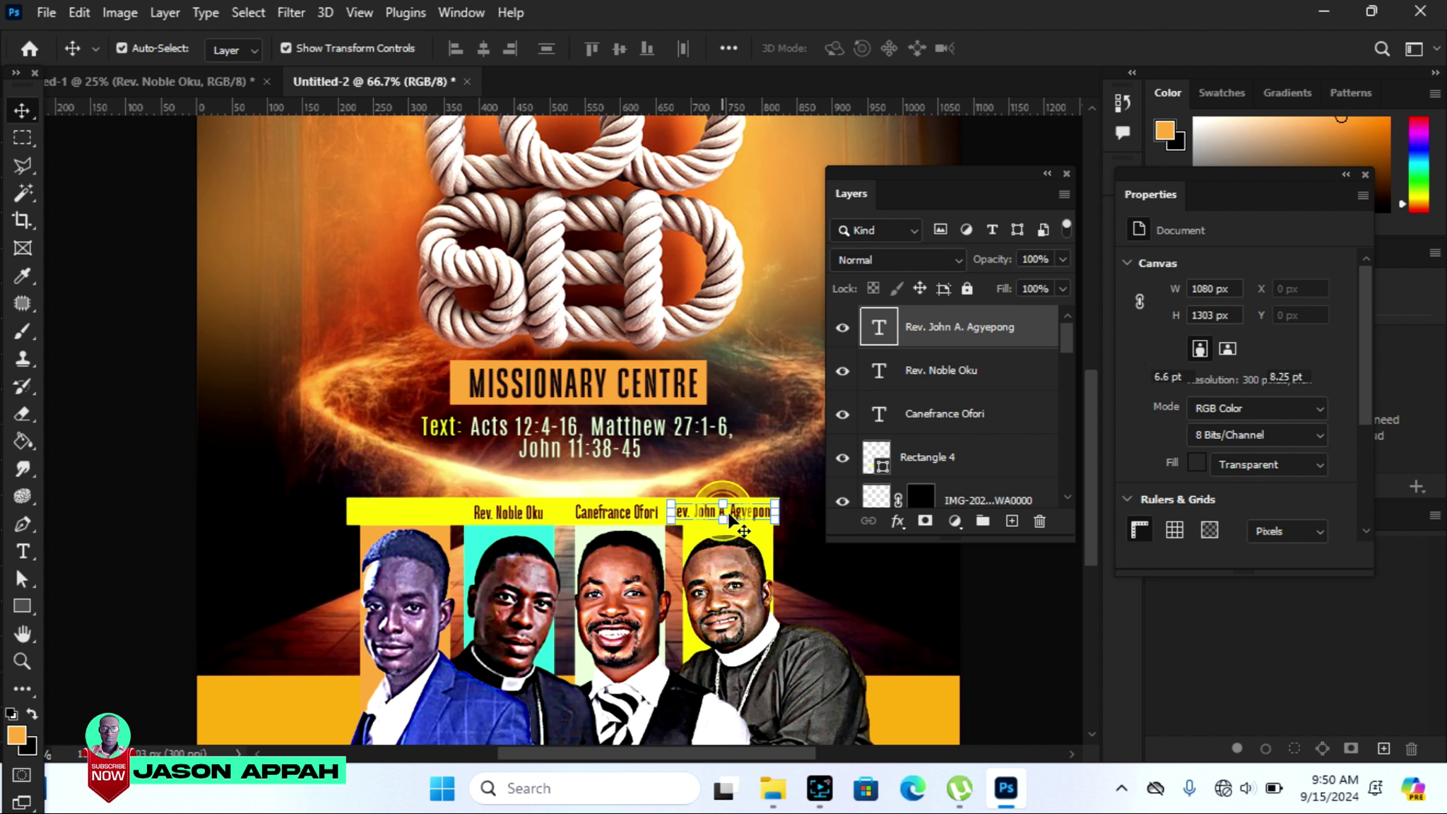
click(991, 636)
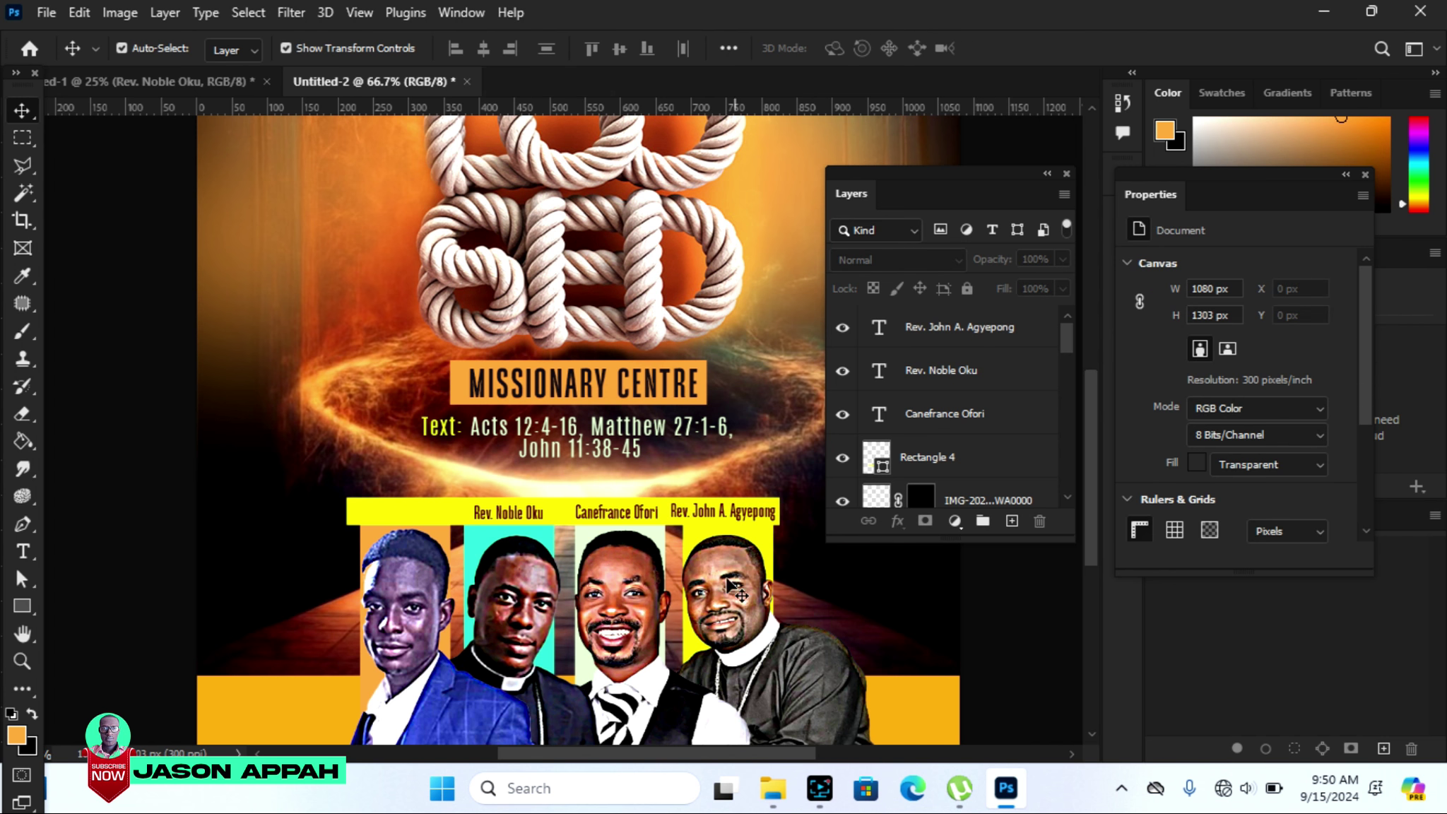
click(195, 86)
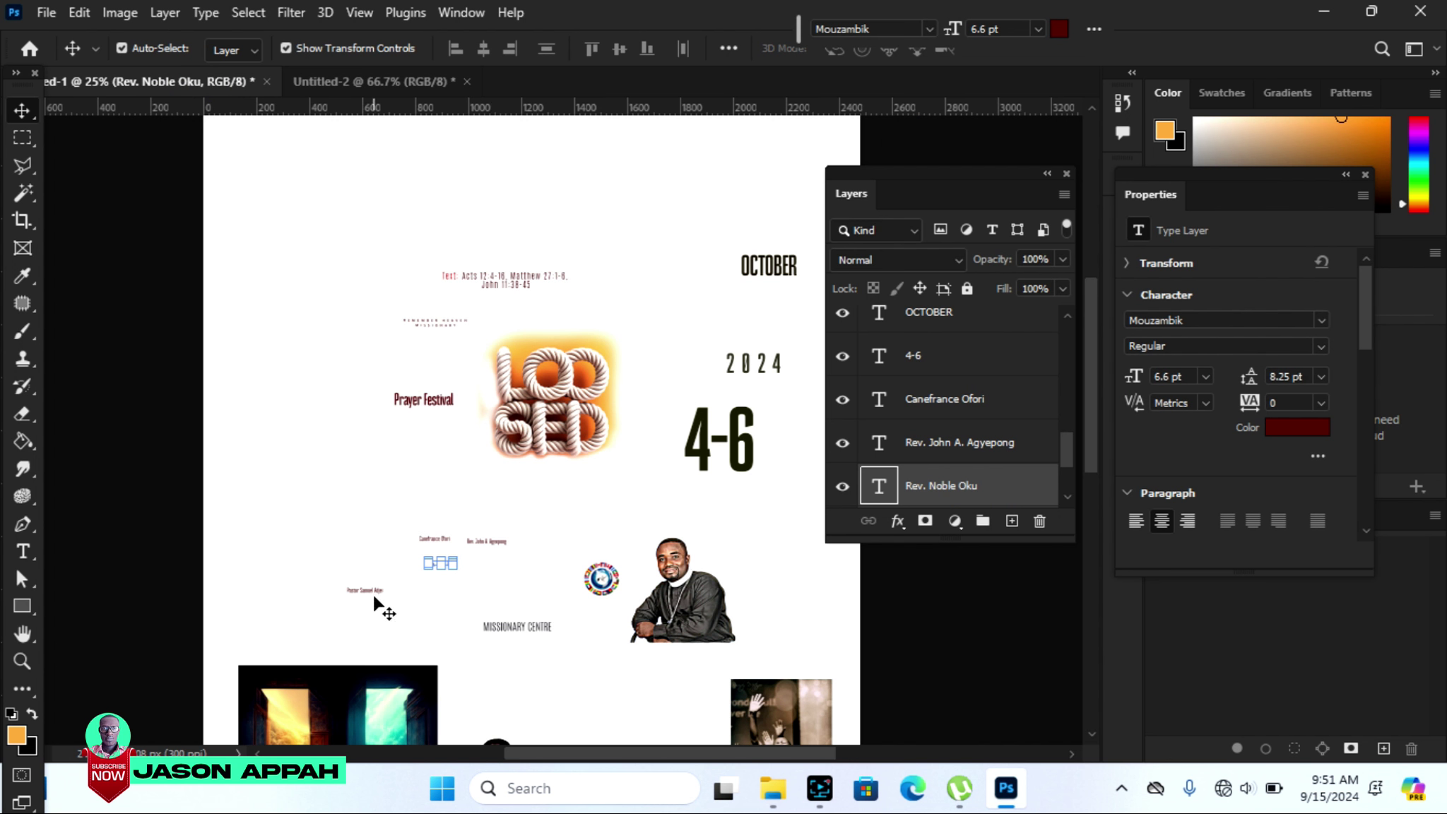
mouse_move(370, 592)
mouse_down()
mouse_move(330, 420)
mouse_move(397, 267)
mouse_up()
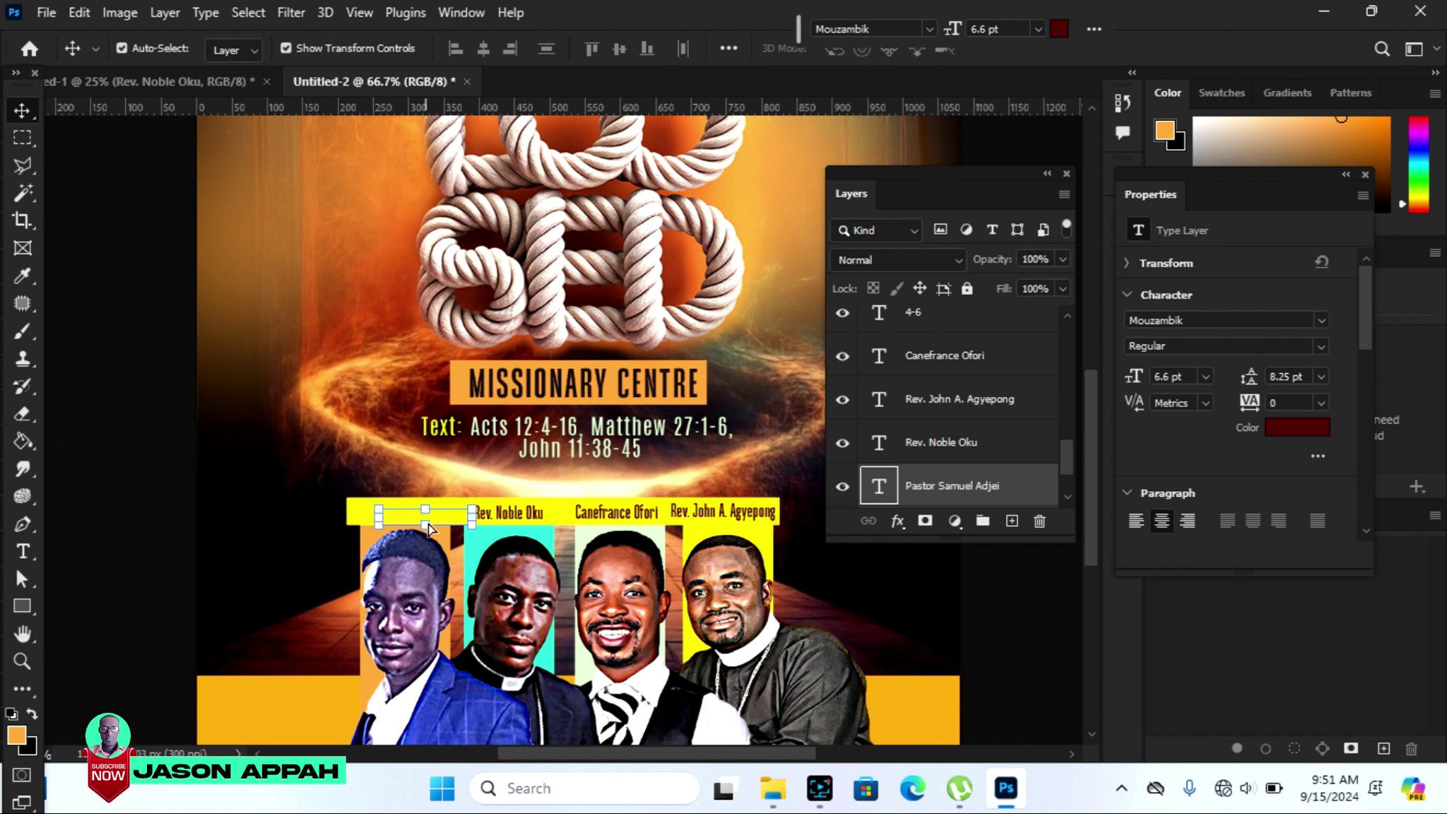
drag(428, 520, 438, 548)
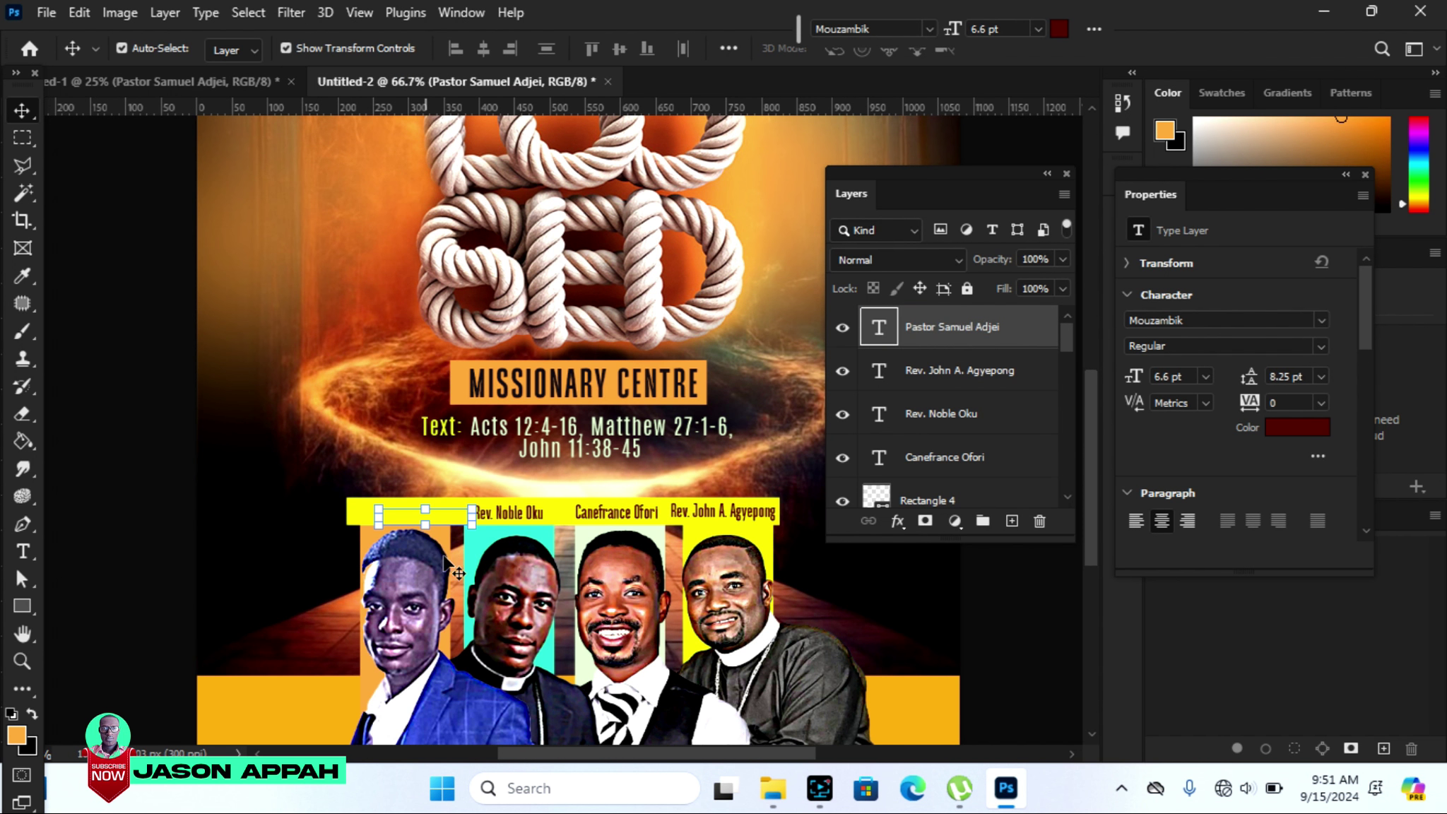
key(Left)
key(Left)
key(Up)
key(Left)
key(Left)
key(Left)
key(Left)
key(Left)
key(Left)
key(Left)
key(Left)
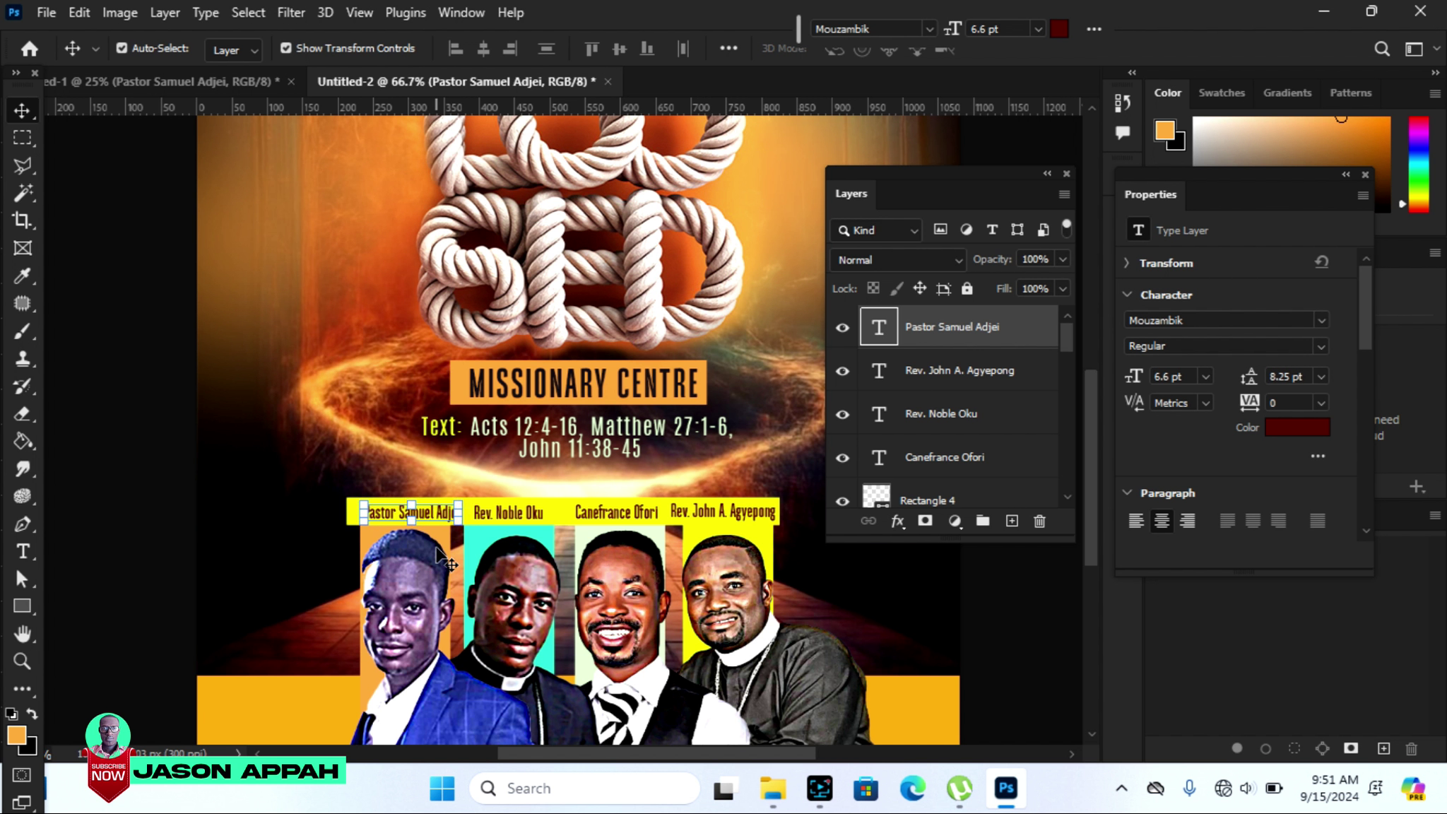
key(Left)
key(Left)
key(Left)
key(Left)
key(Left)
key(Left)
key(Left)
key(Left)
click(1007, 612)
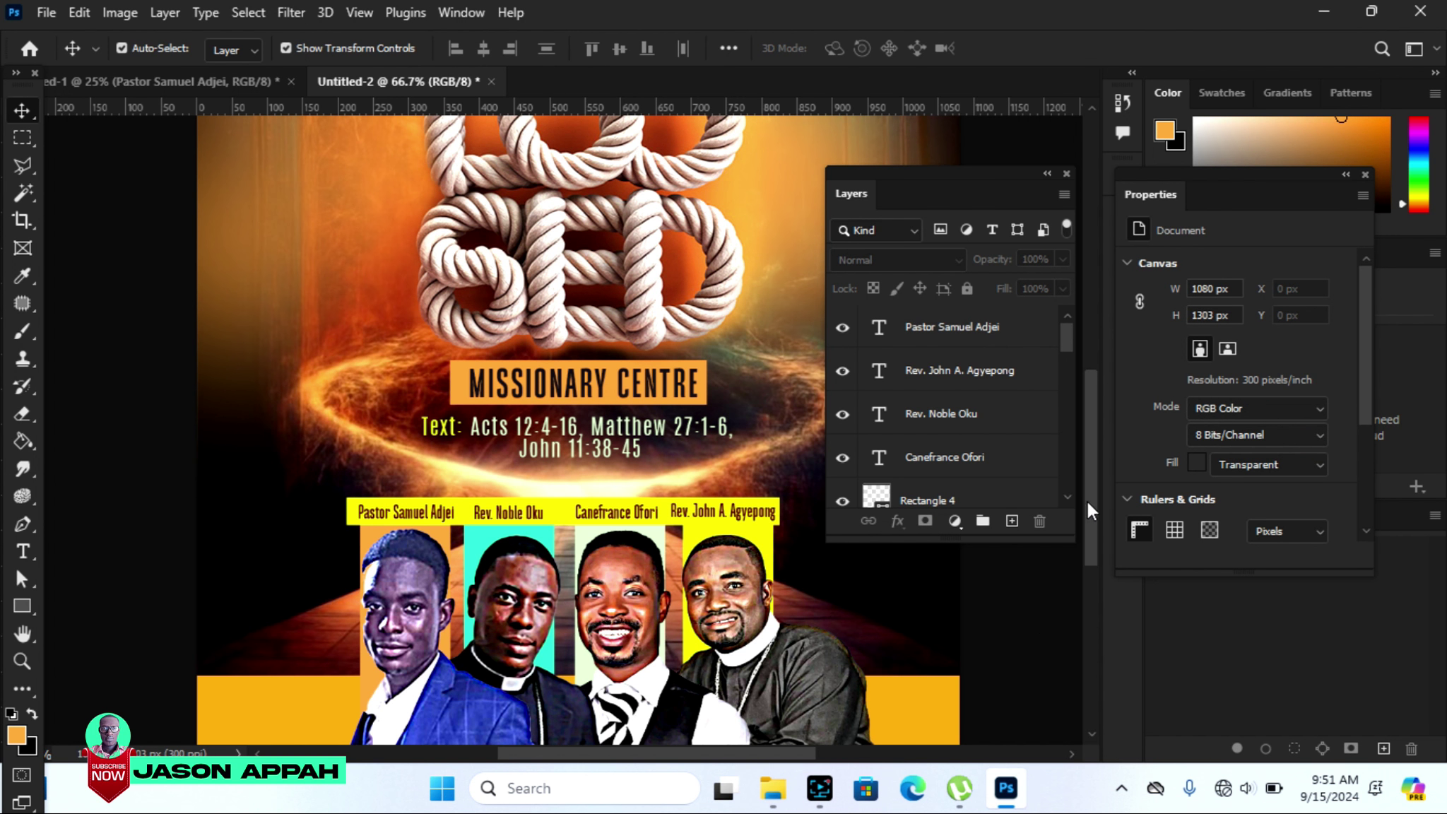
drag(1088, 503, 1093, 398)
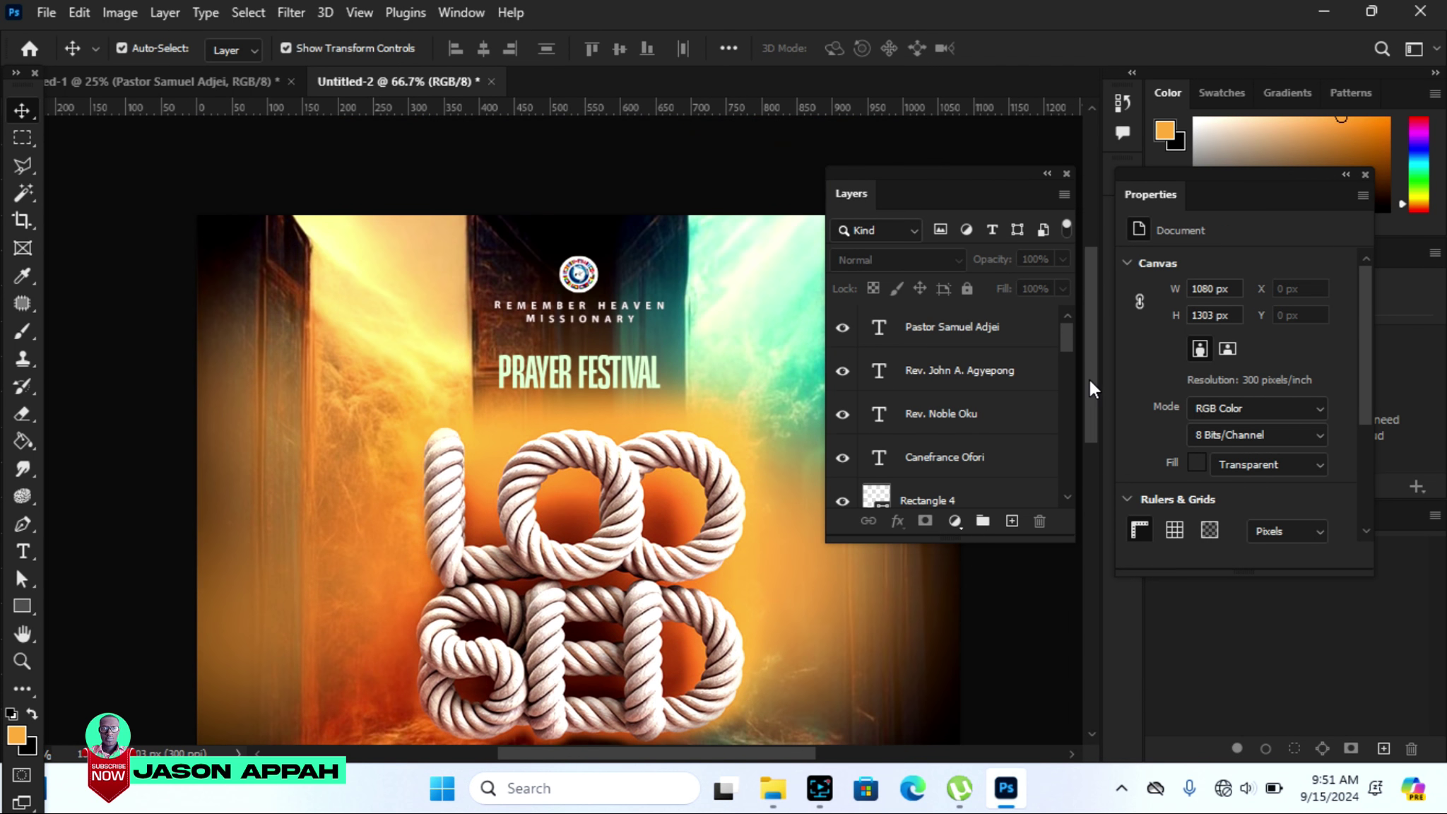
Move the Layers panel aside and draw a tall rectangle hanging from the poster's top-left edge.
drag(1092, 397, 1088, 401)
drag(865, 169, 997, 161)
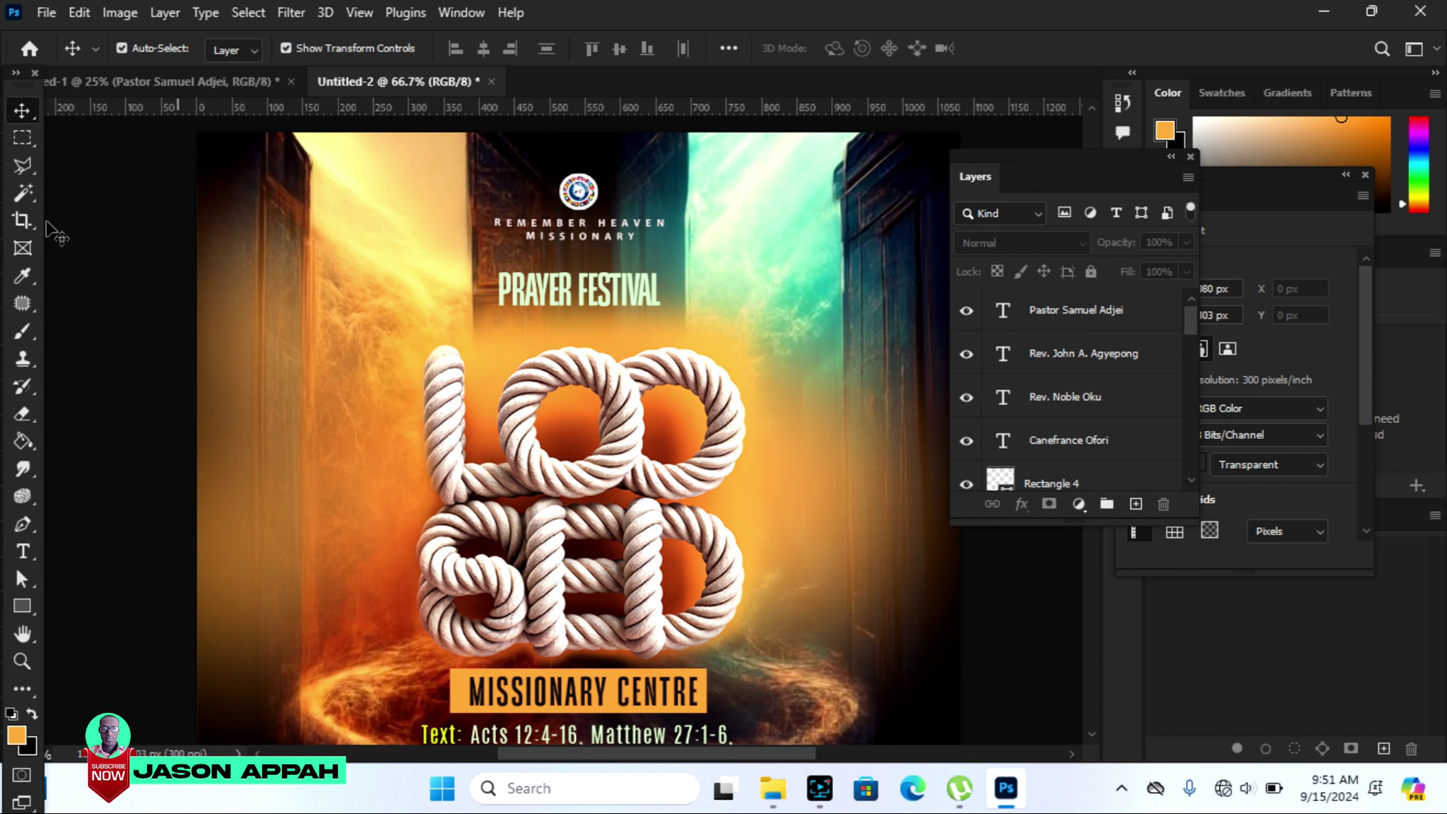
click(22, 606)
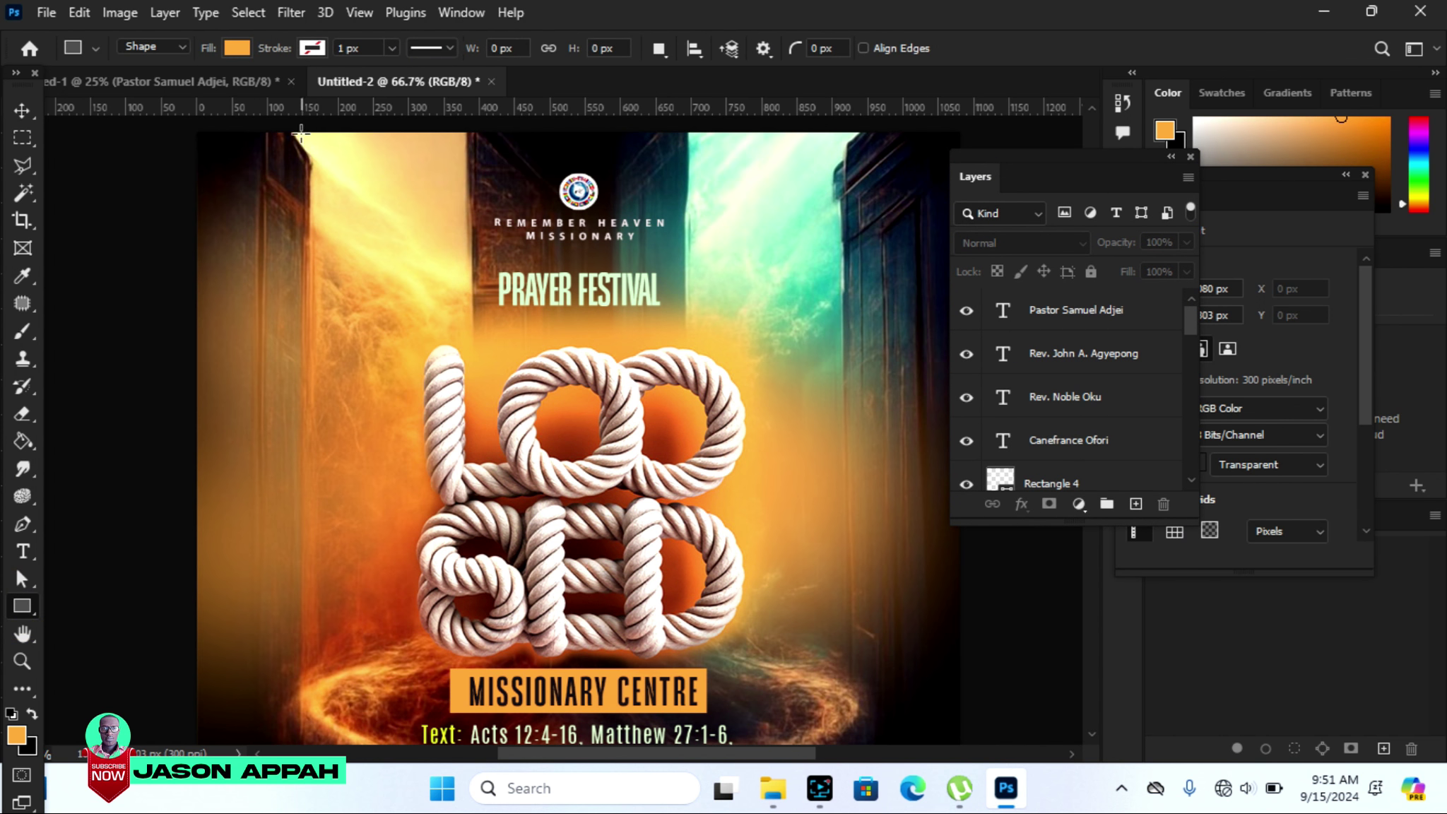
drag(321, 130, 377, 288)
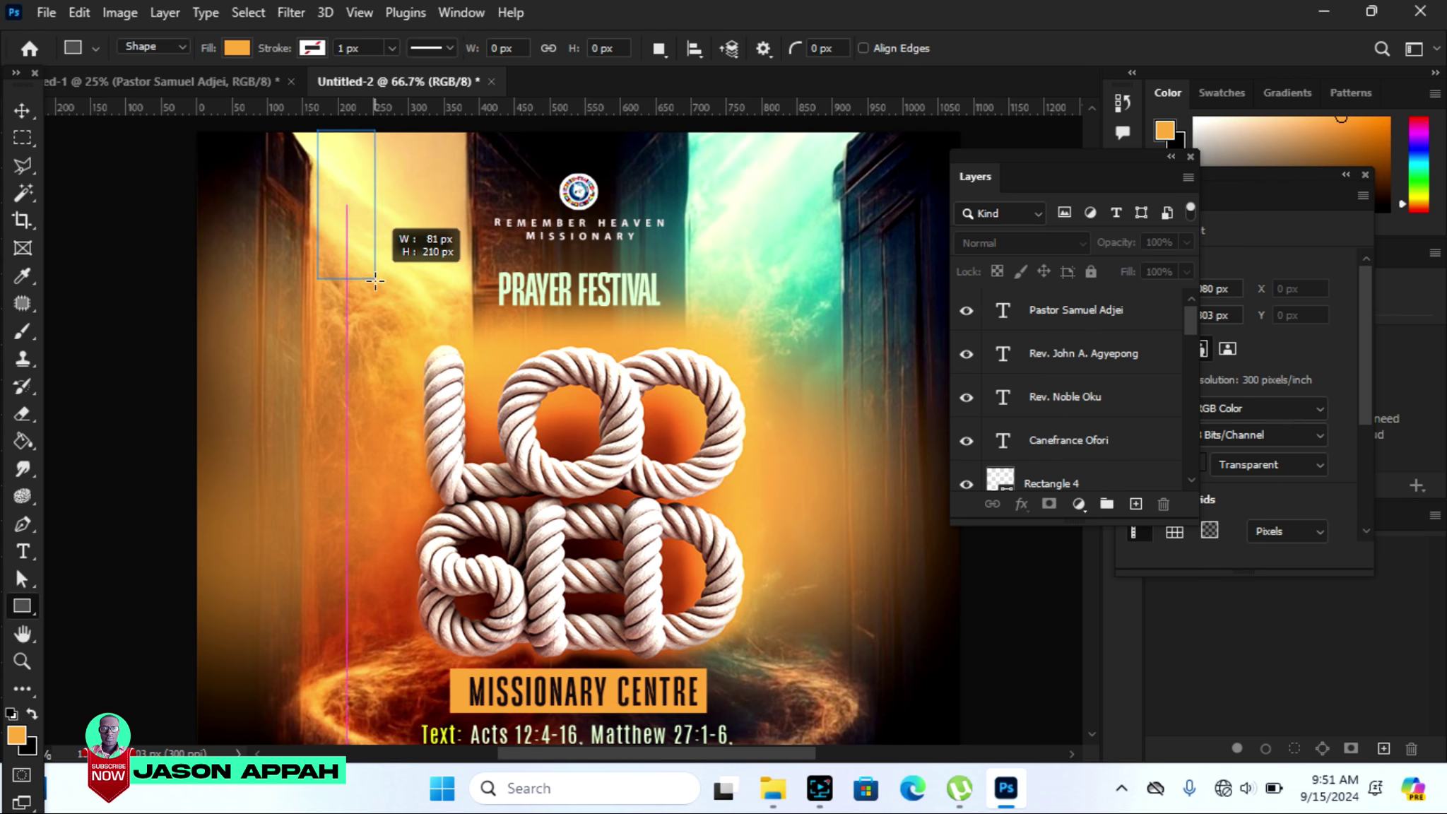
drag(377, 288, 387, 289)
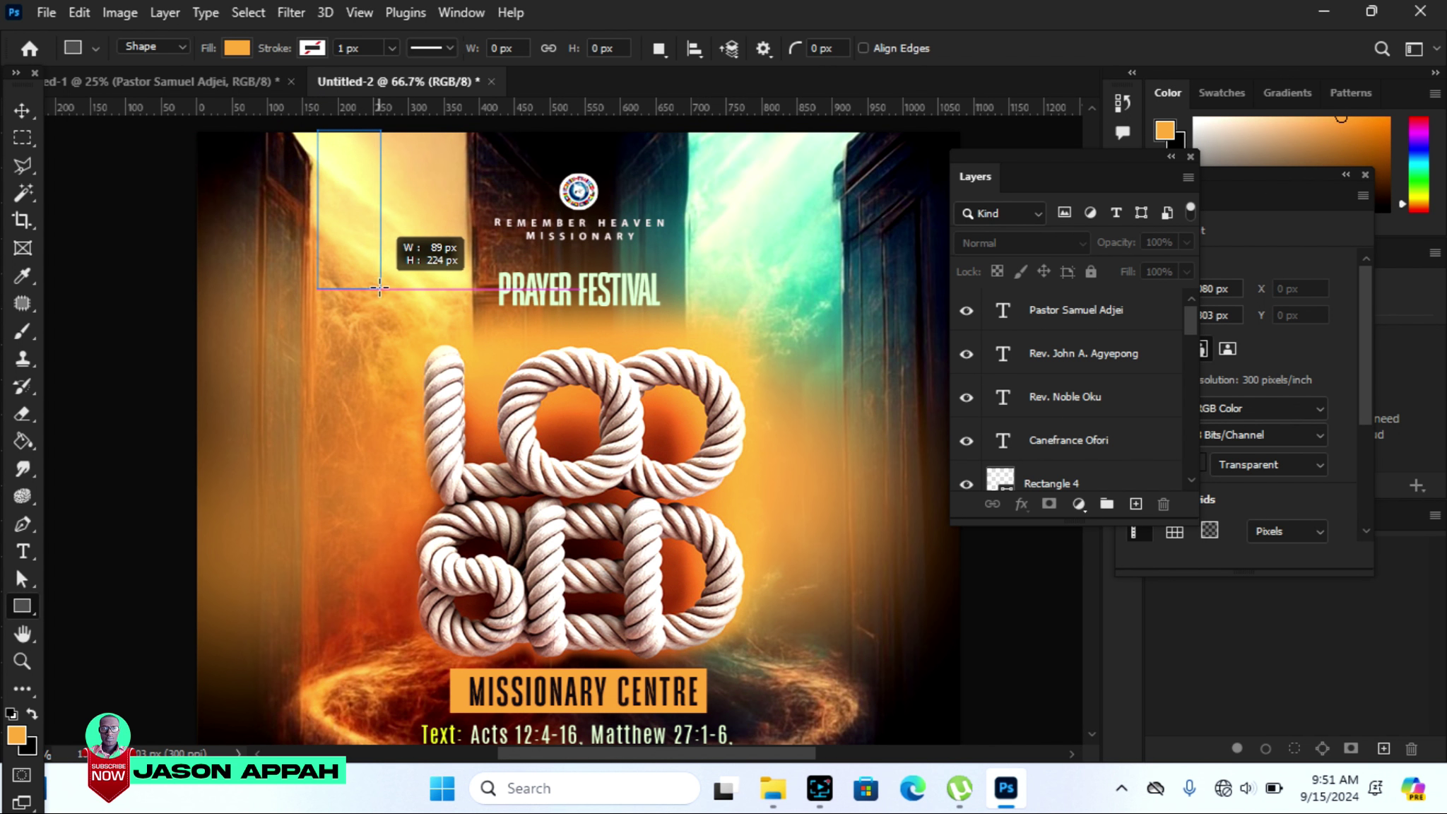
drag(388, 289, 391, 295)
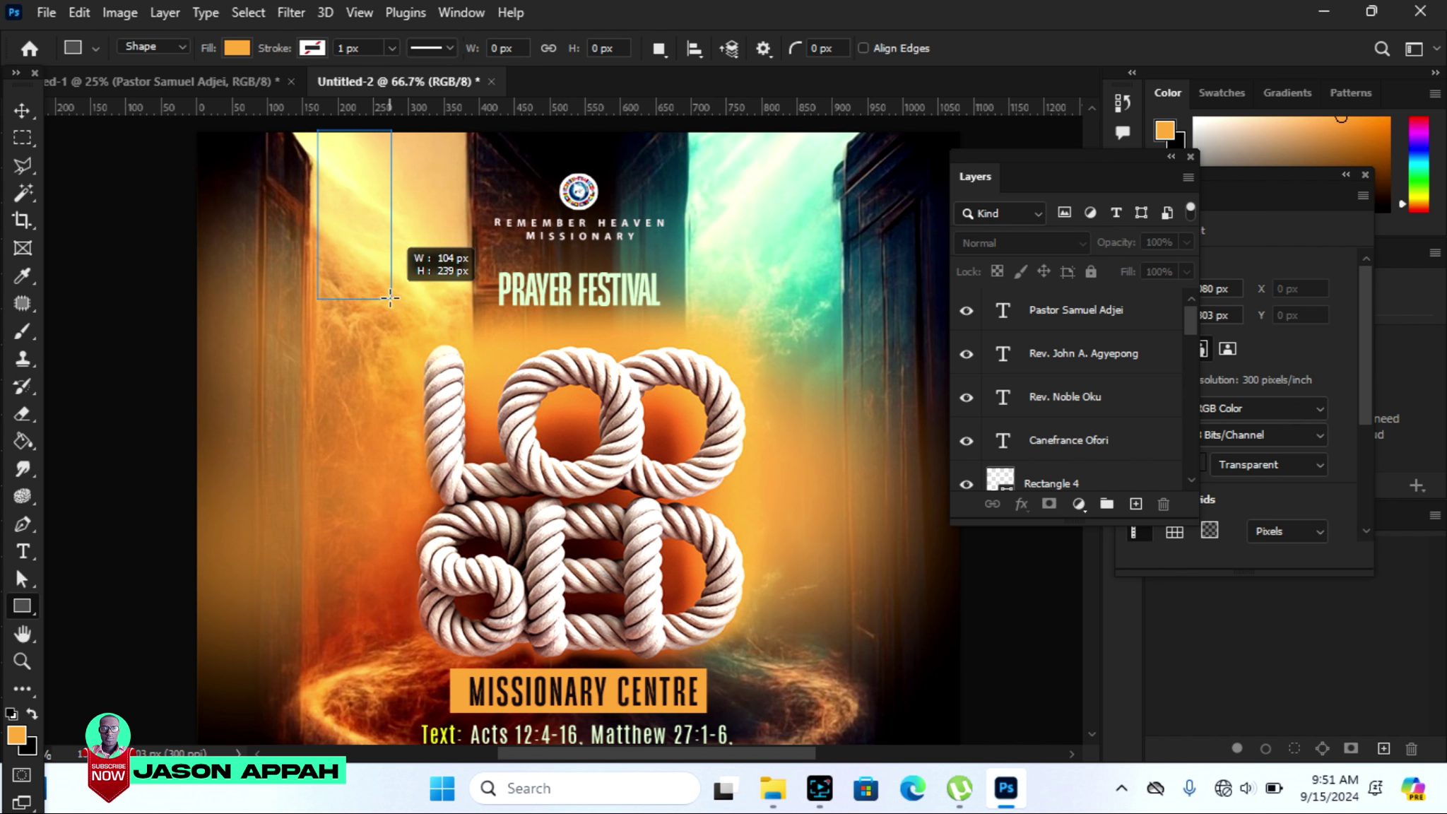
drag(390, 295, 393, 300)
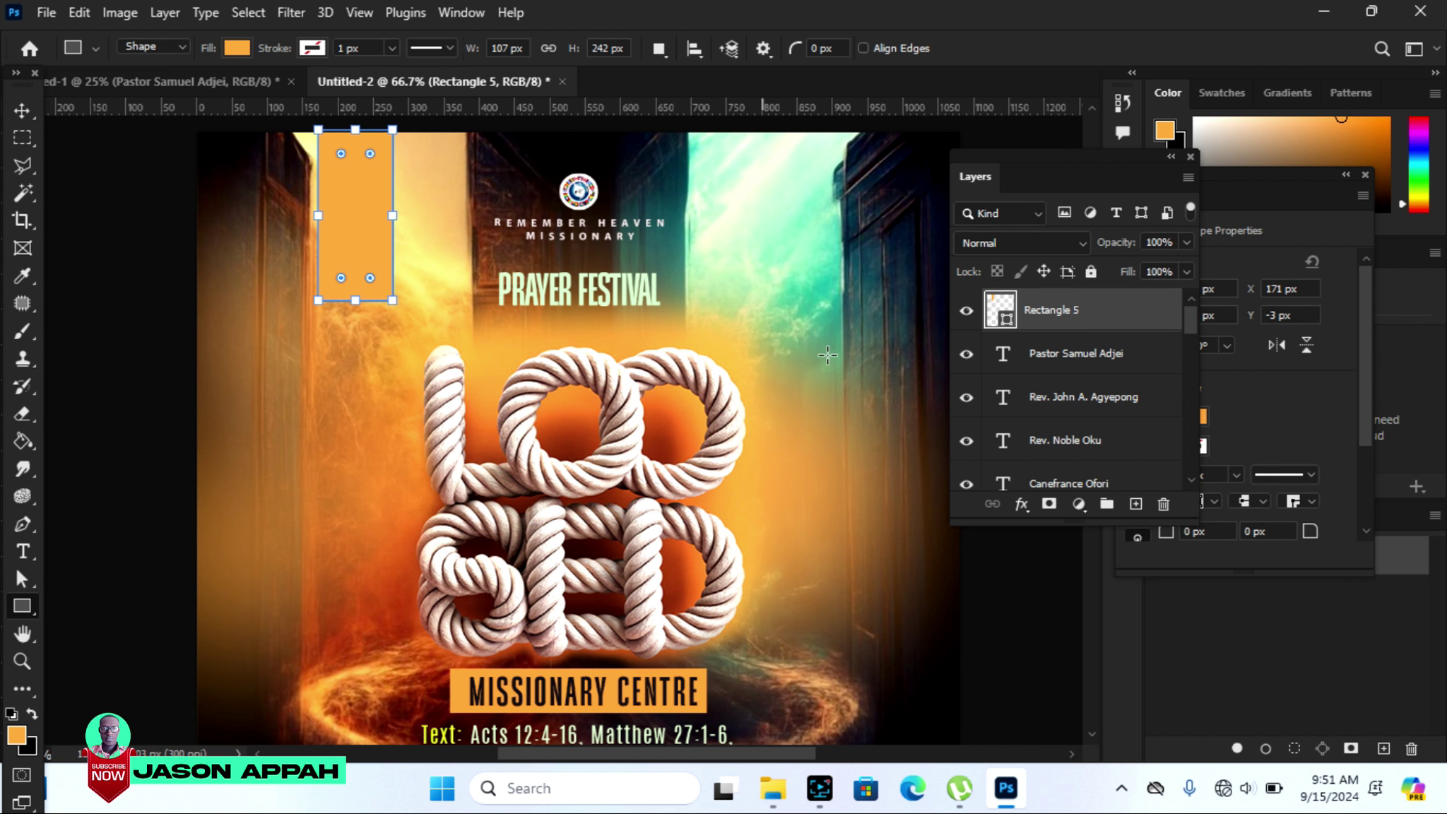
Change Rectangle 5's fill to a dark brown sampled from the poster.
double_click(1007, 324)
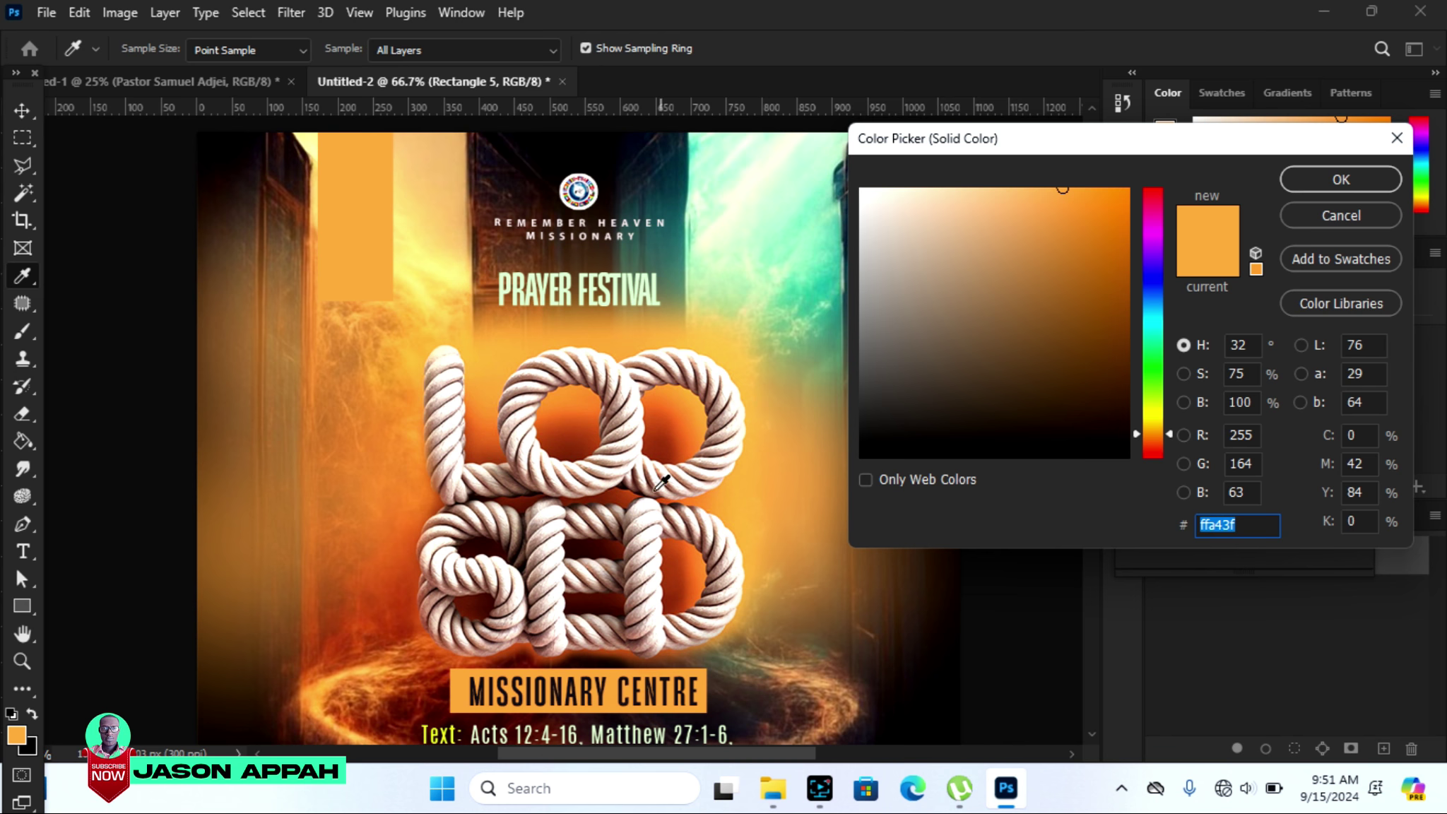
click(565, 565)
click(519, 155)
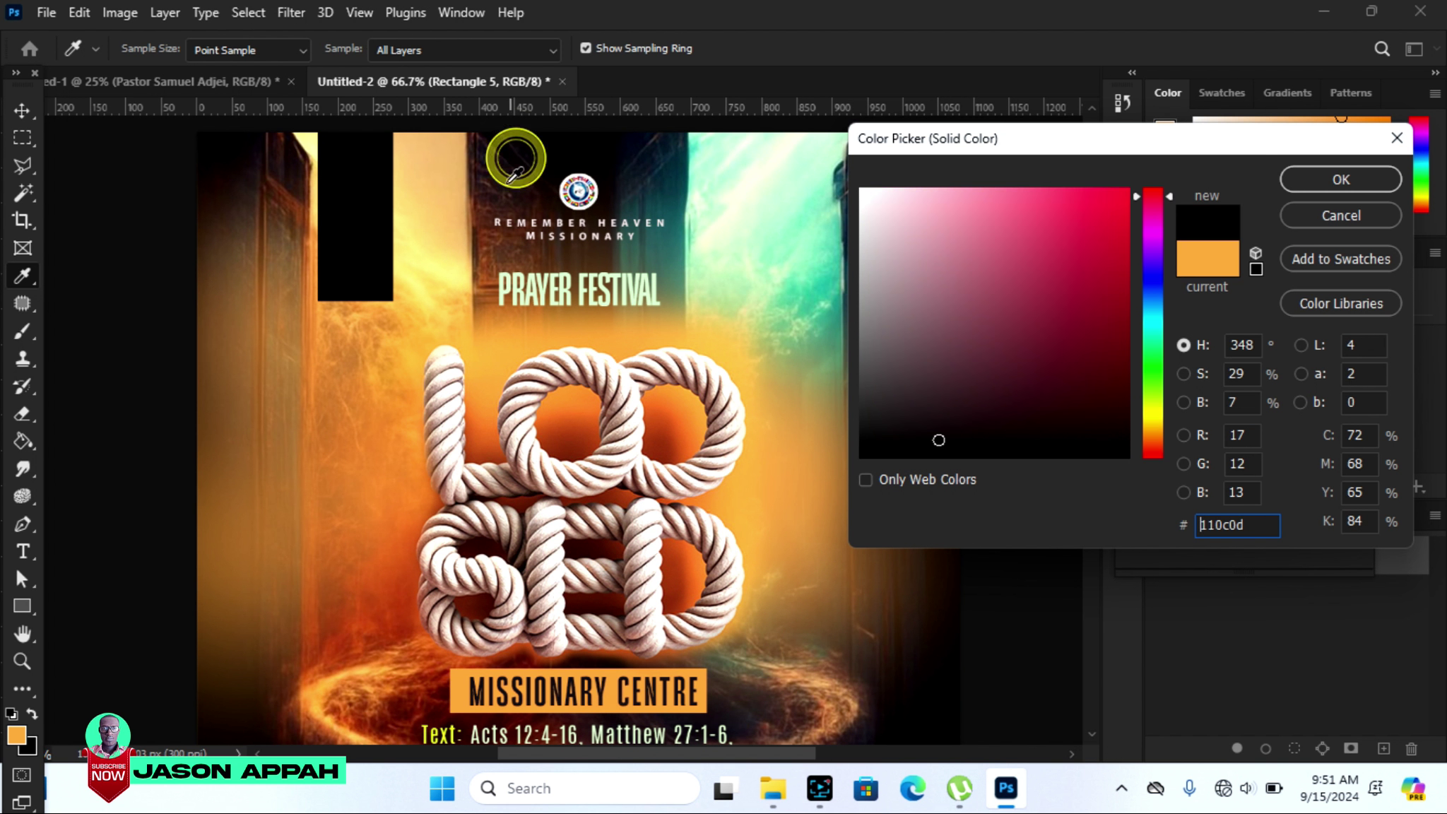
click(489, 195)
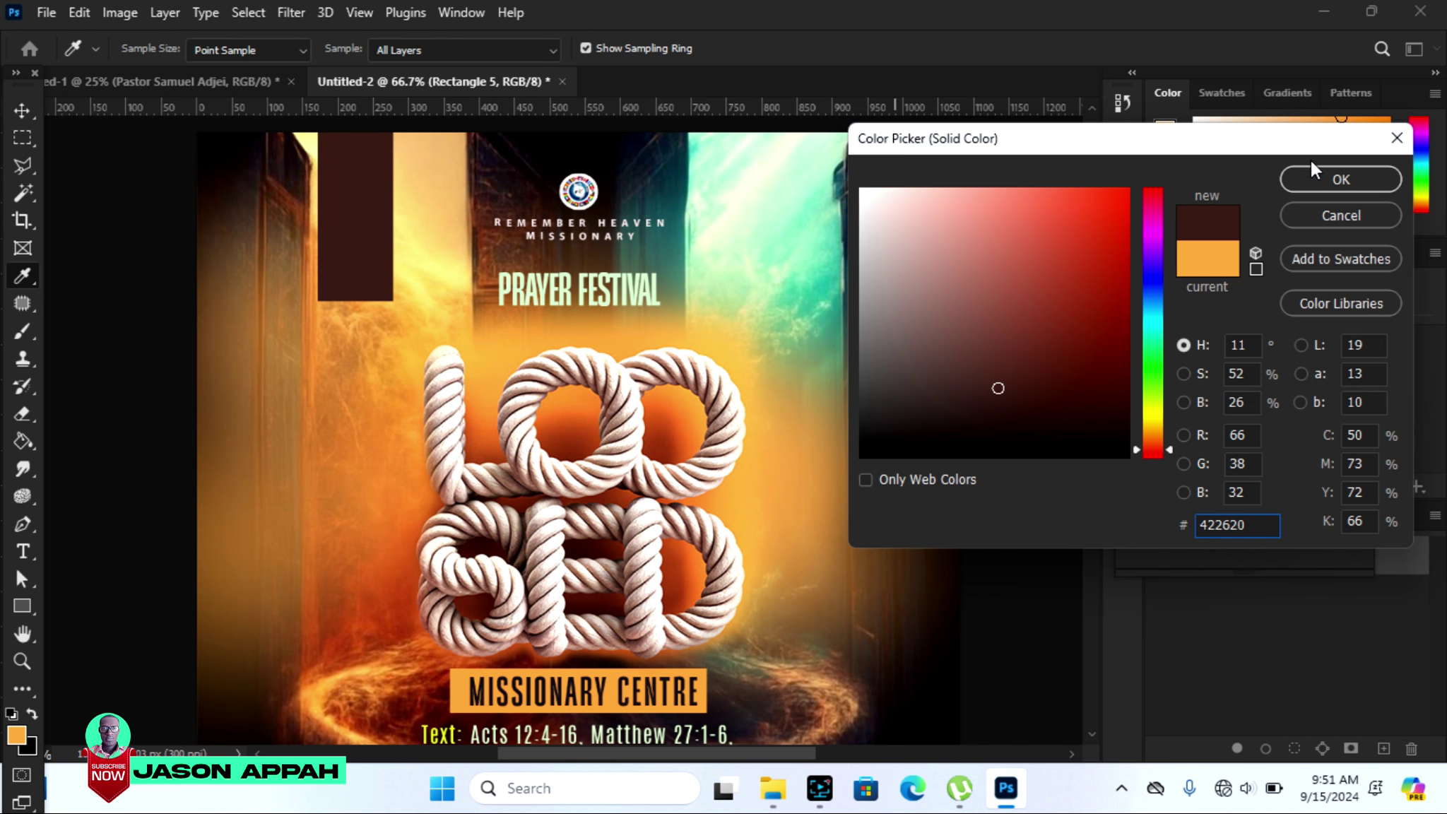
click(1341, 179)
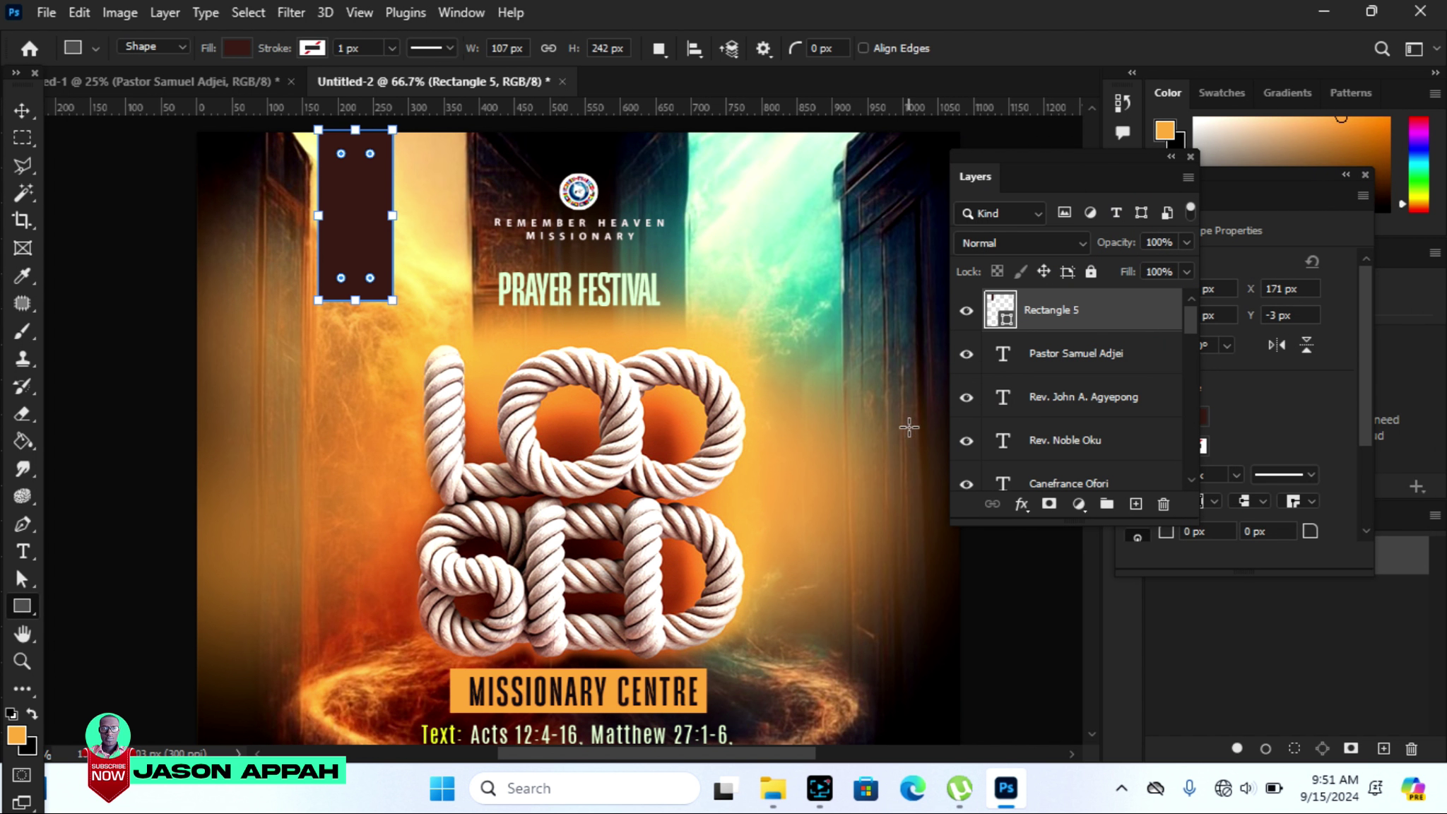
Zoom out to fit the flyer and enlarge the brown rectangle slightly with Free Transform.
key(ctrl+0)
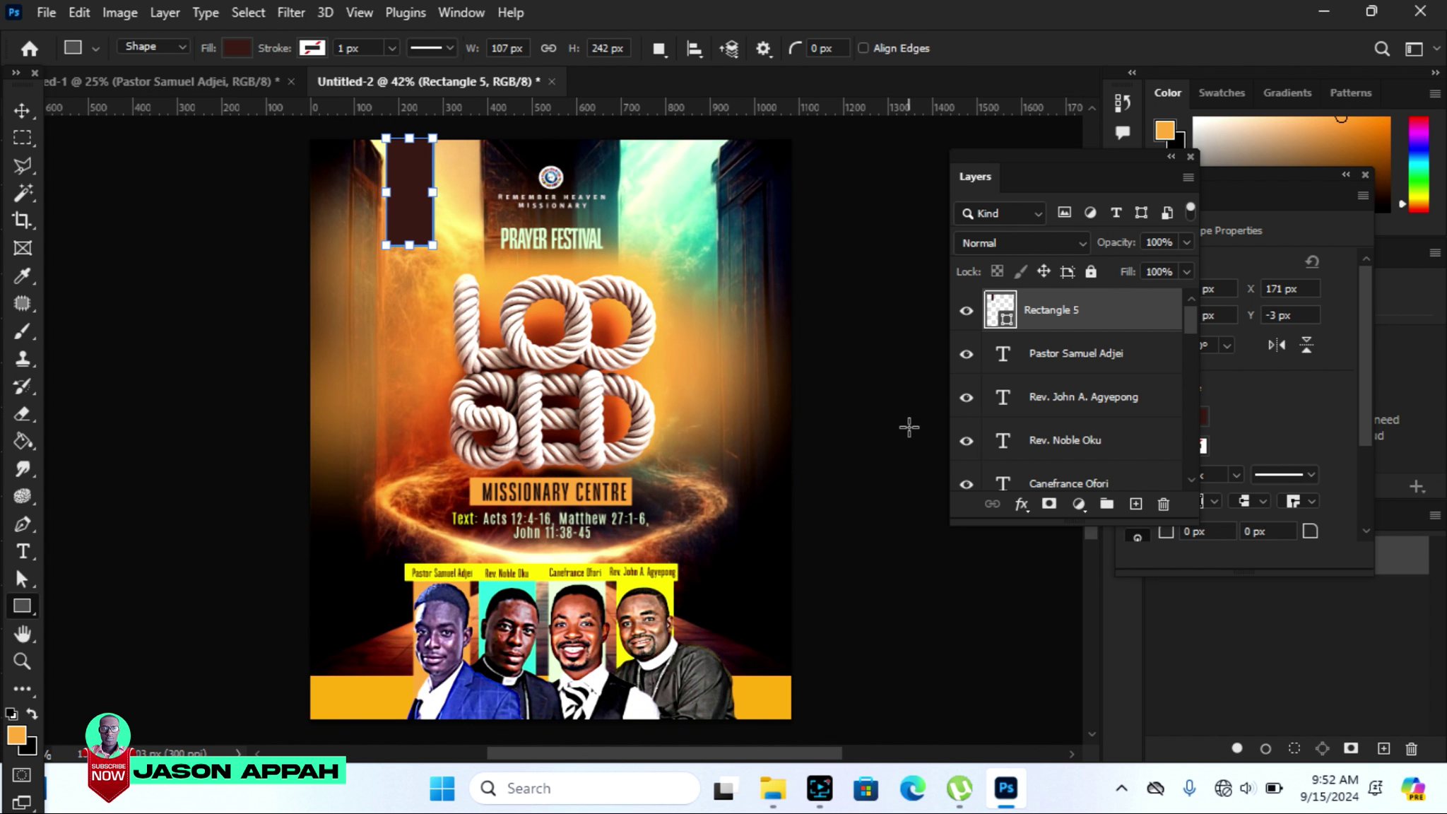
click(22, 111)
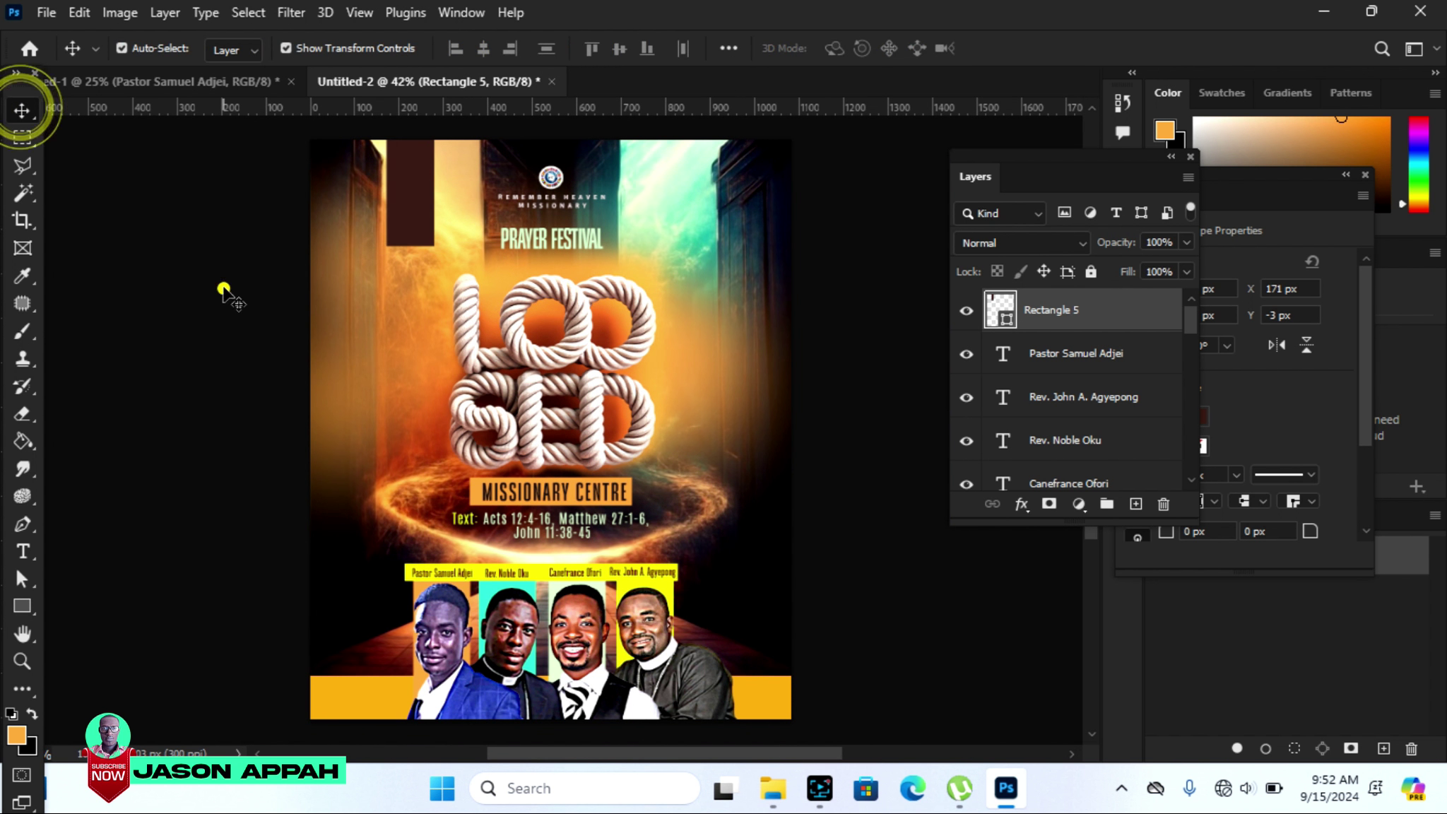
click(234, 286)
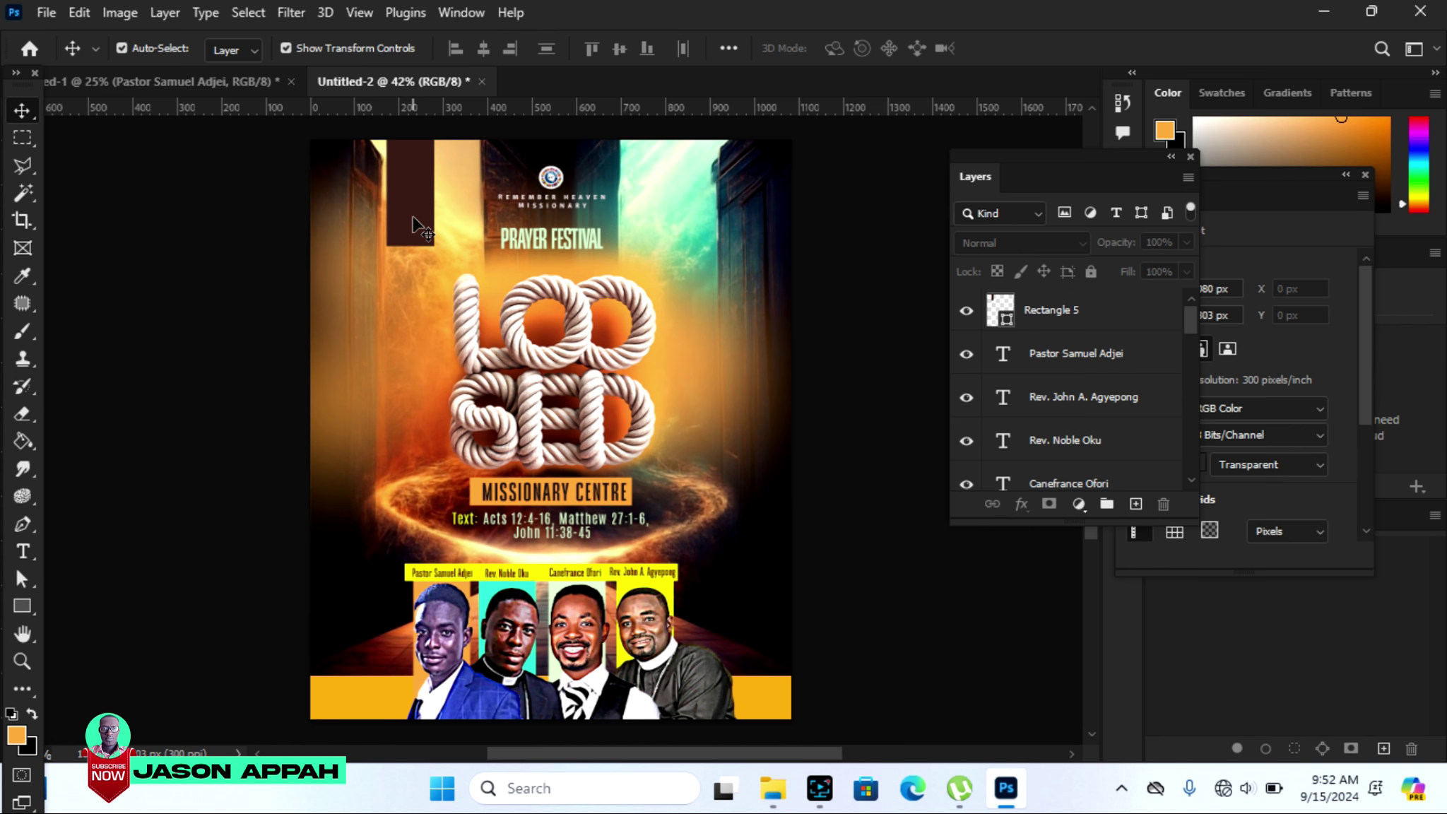
click(417, 226)
drag(433, 247, 438, 259)
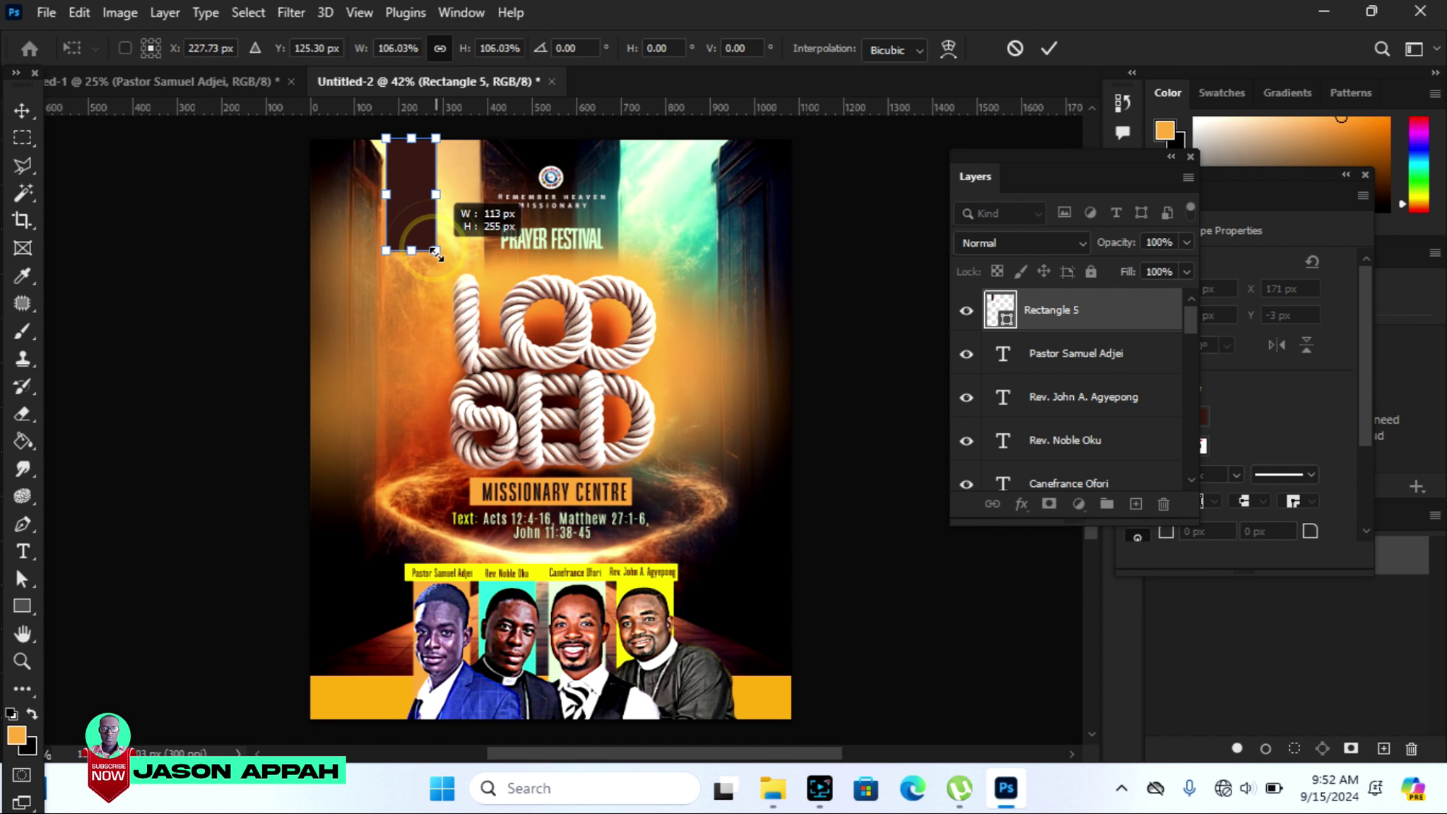
key(Return)
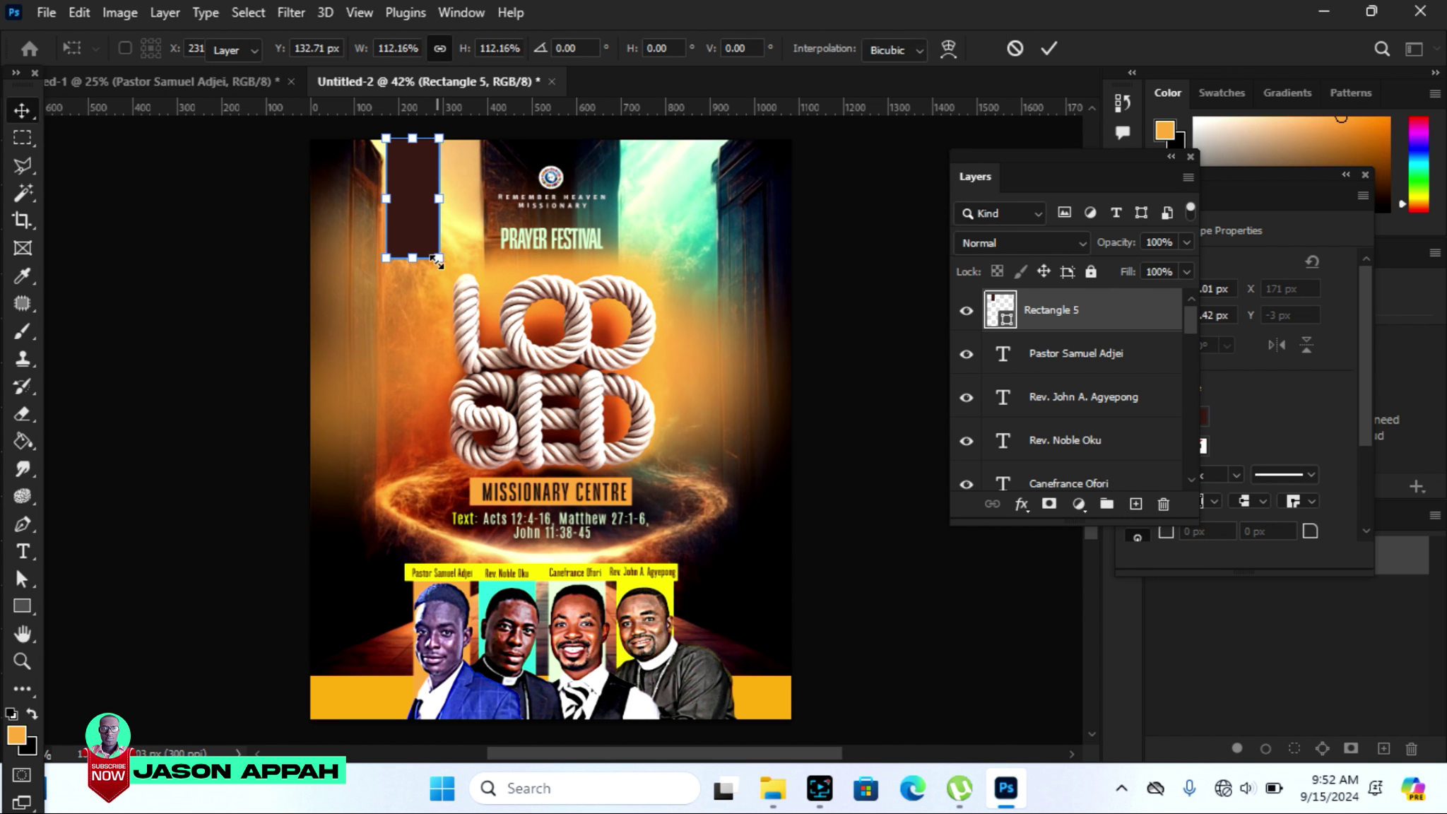
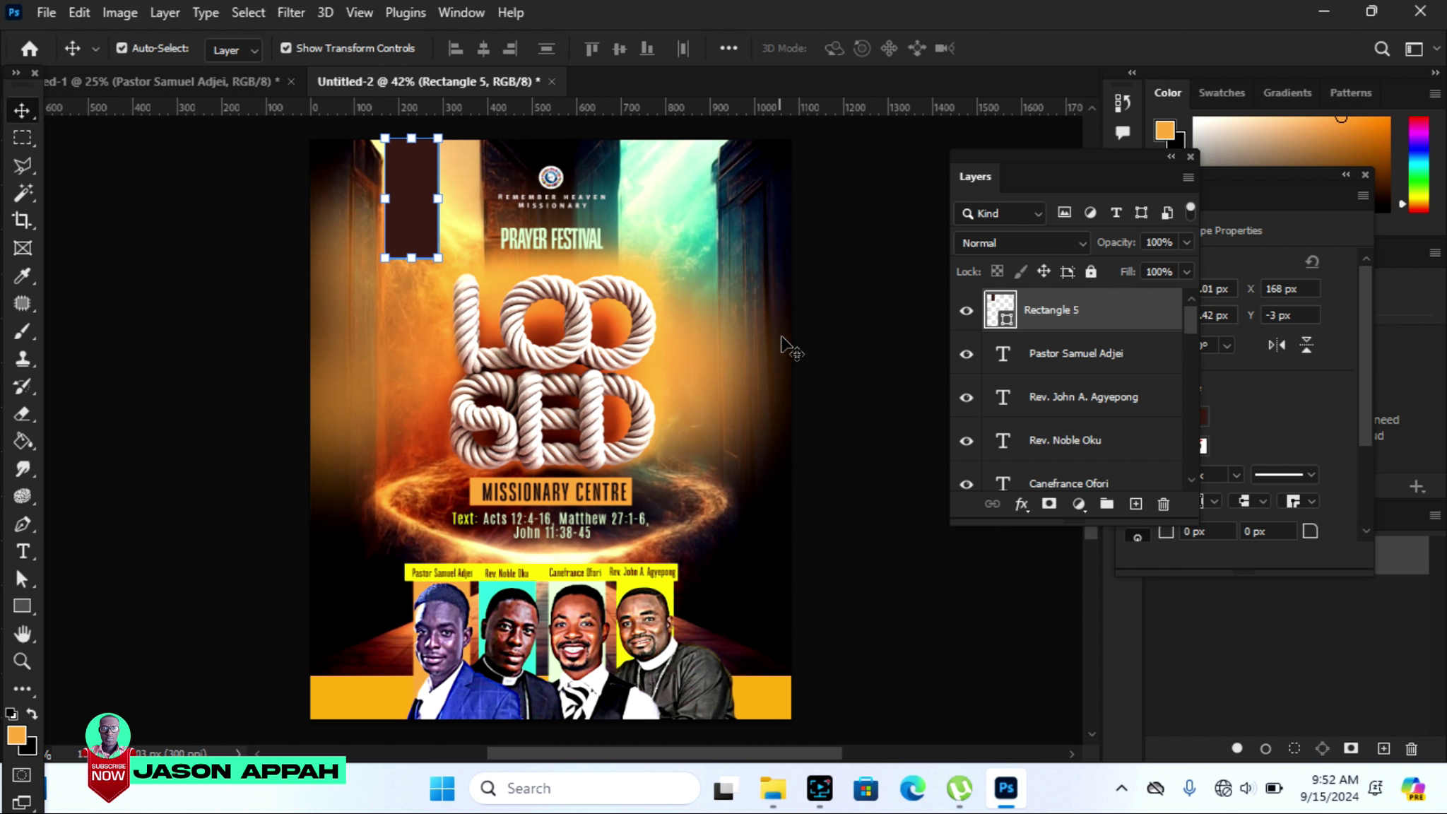
Duplicate the dark top-left bar and place the copy near the top-right edge.
click(873, 300)
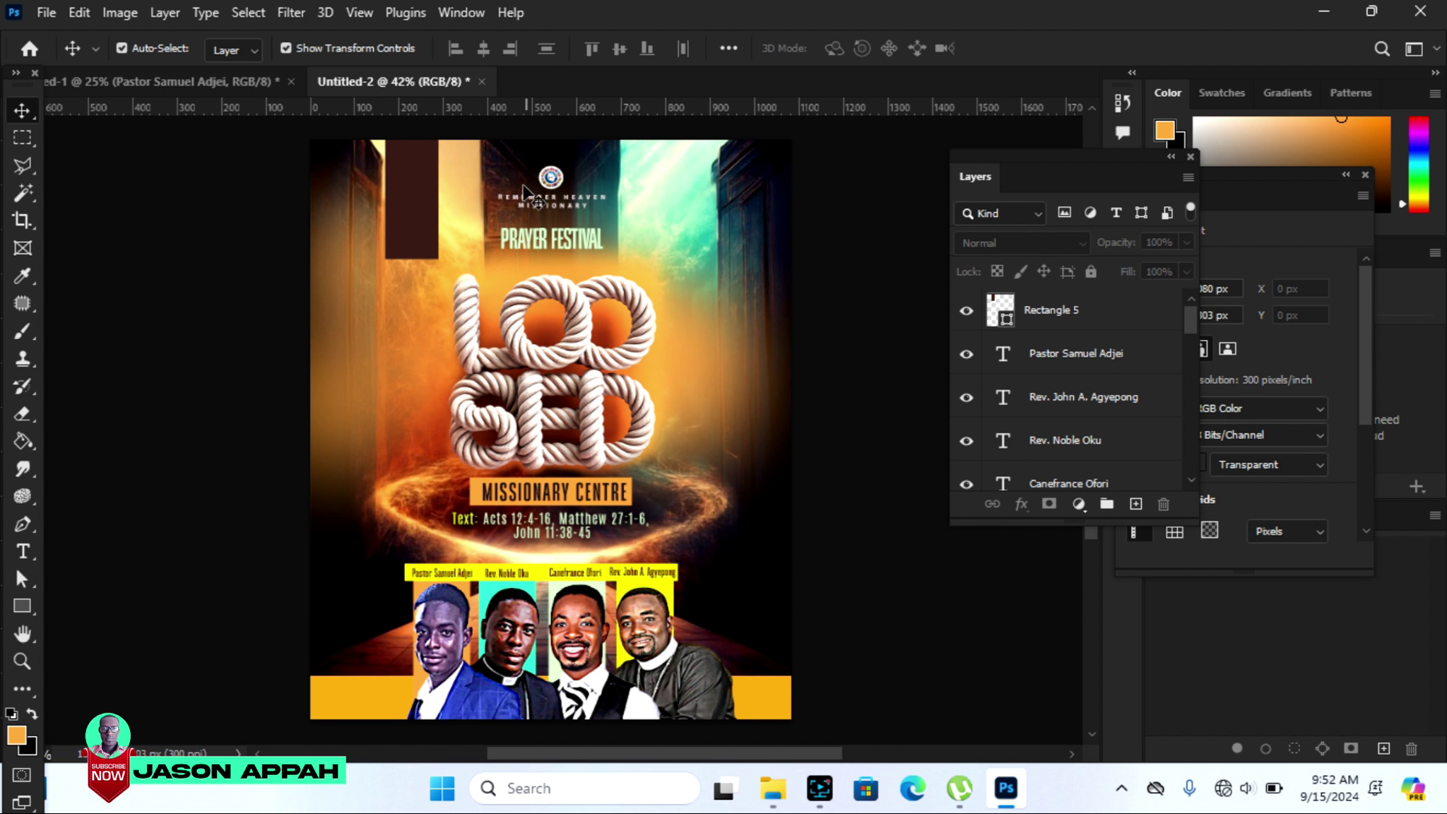
click(421, 228)
drag(422, 212, 692, 207)
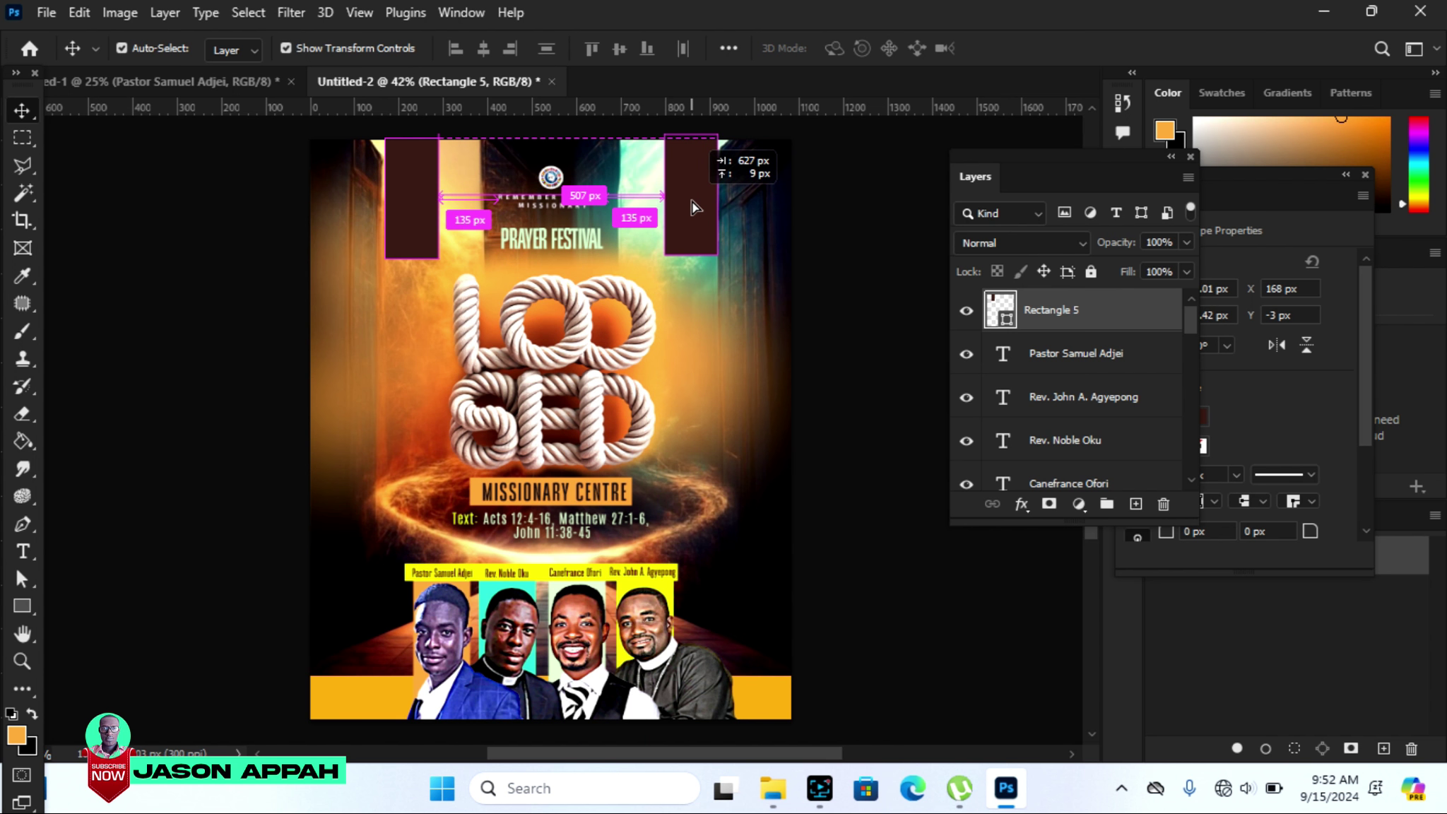
drag(692, 201, 692, 203)
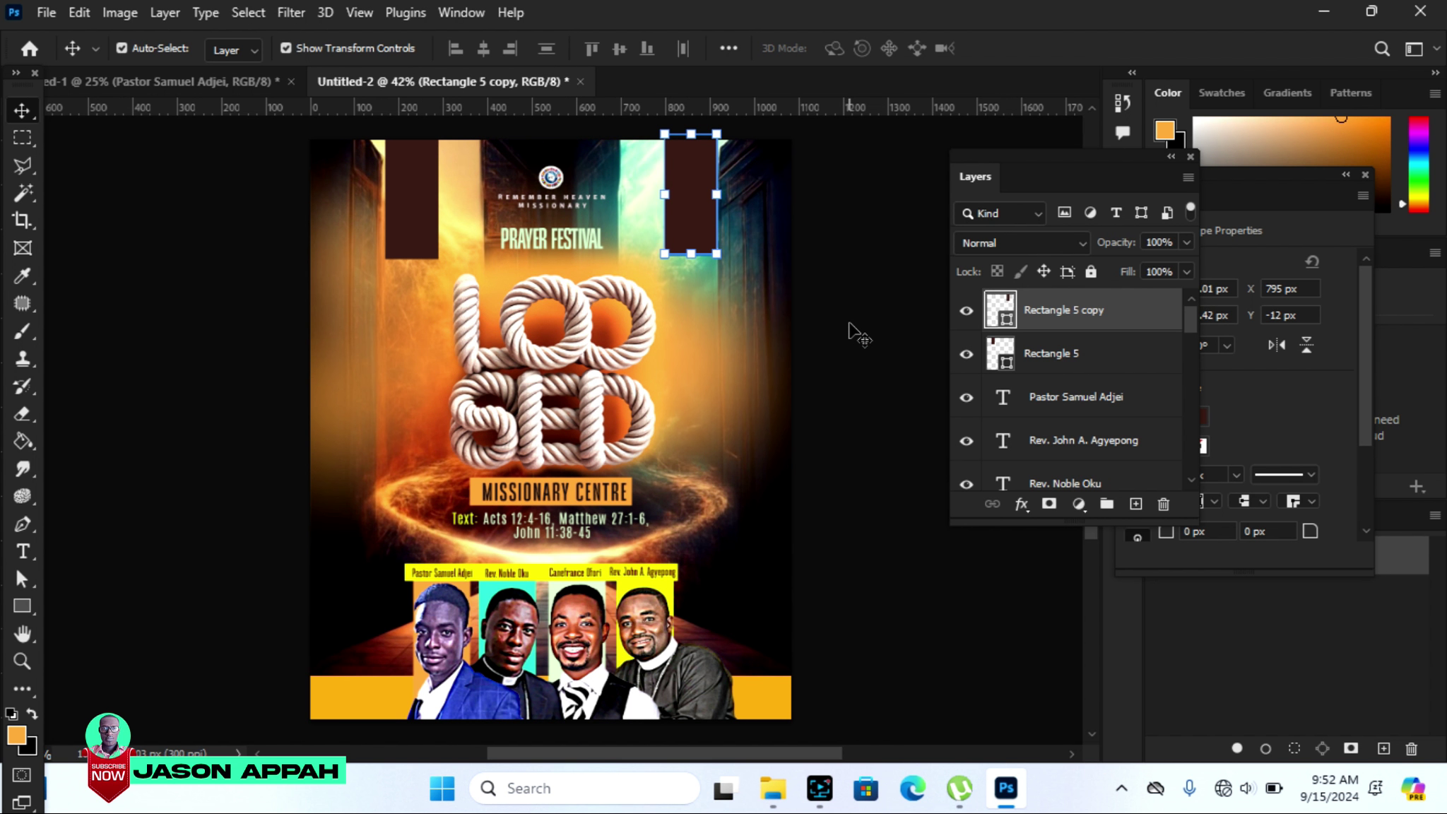
click(894, 309)
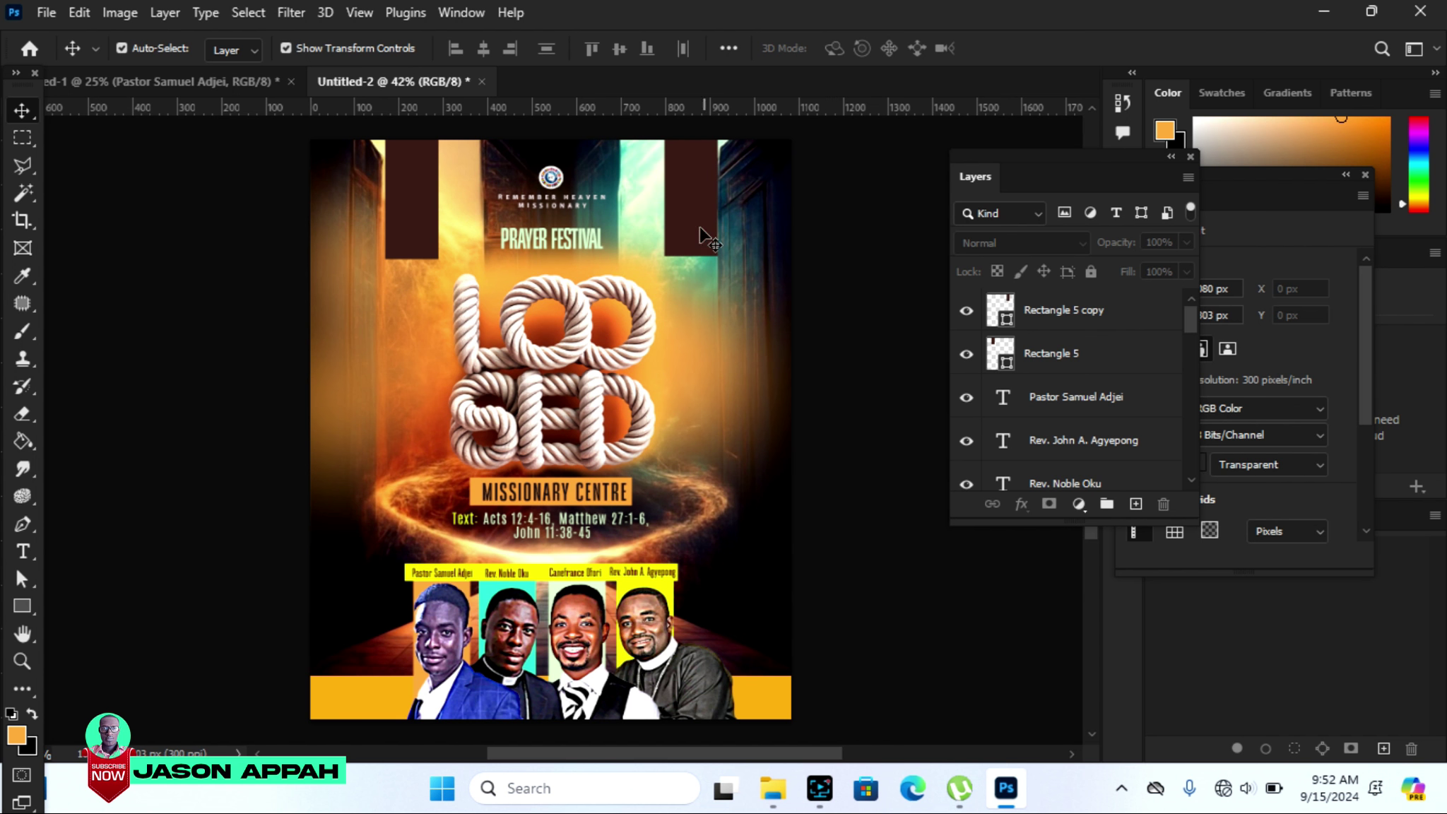
Widen the right-hand bar copy slightly, then reselect the left bar.
click(691, 203)
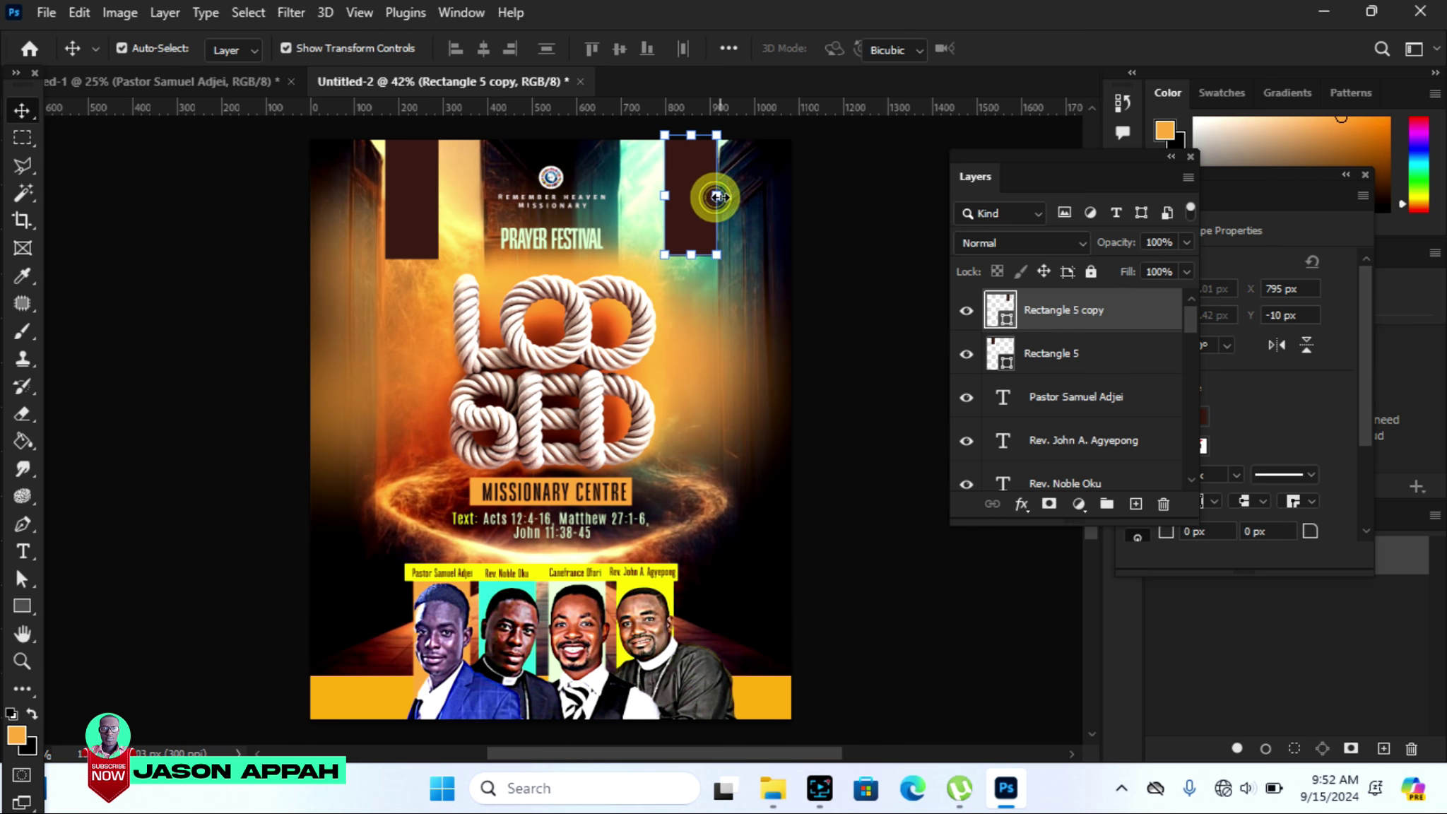
drag(717, 197, 726, 197)
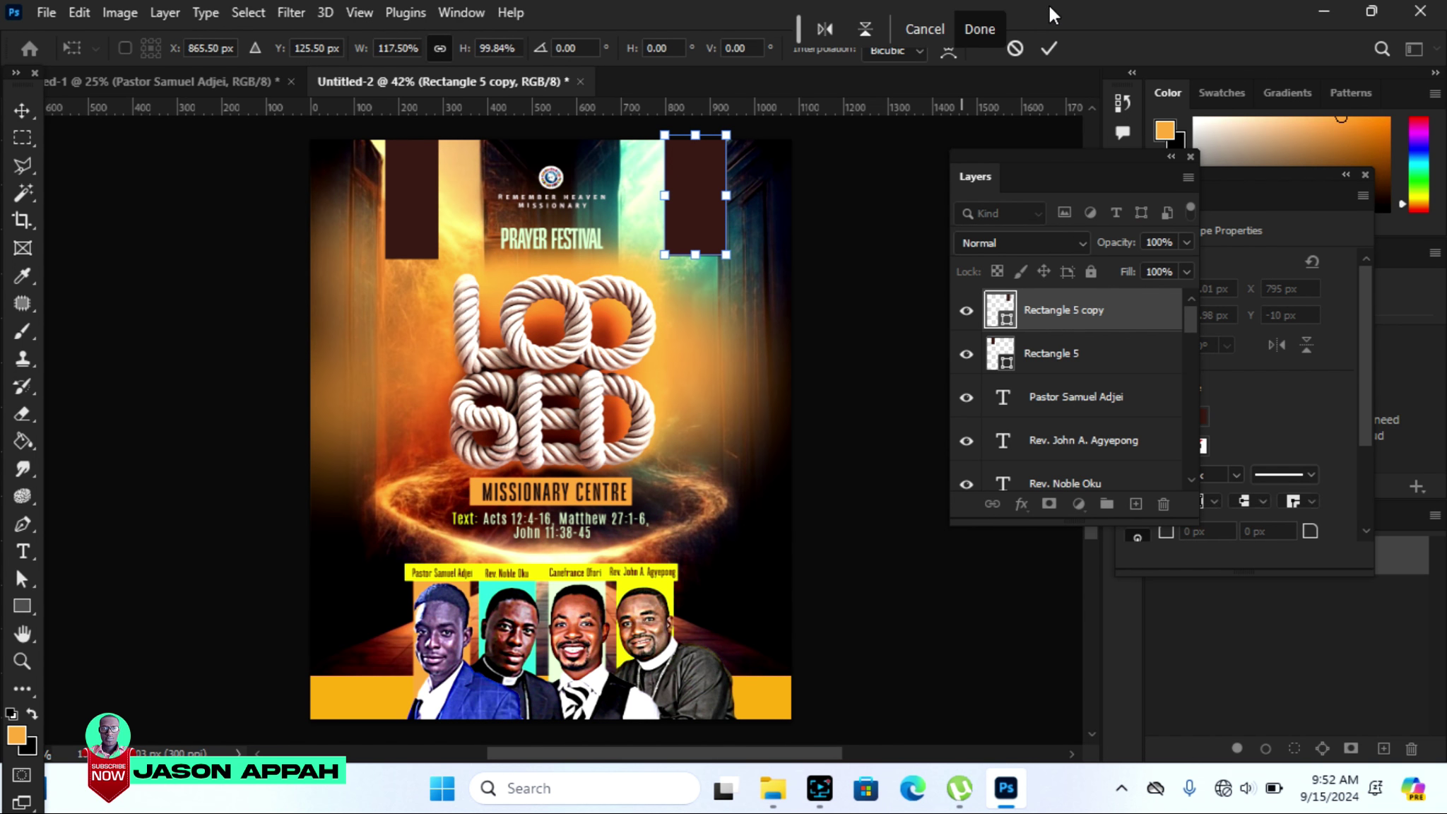
click(1049, 48)
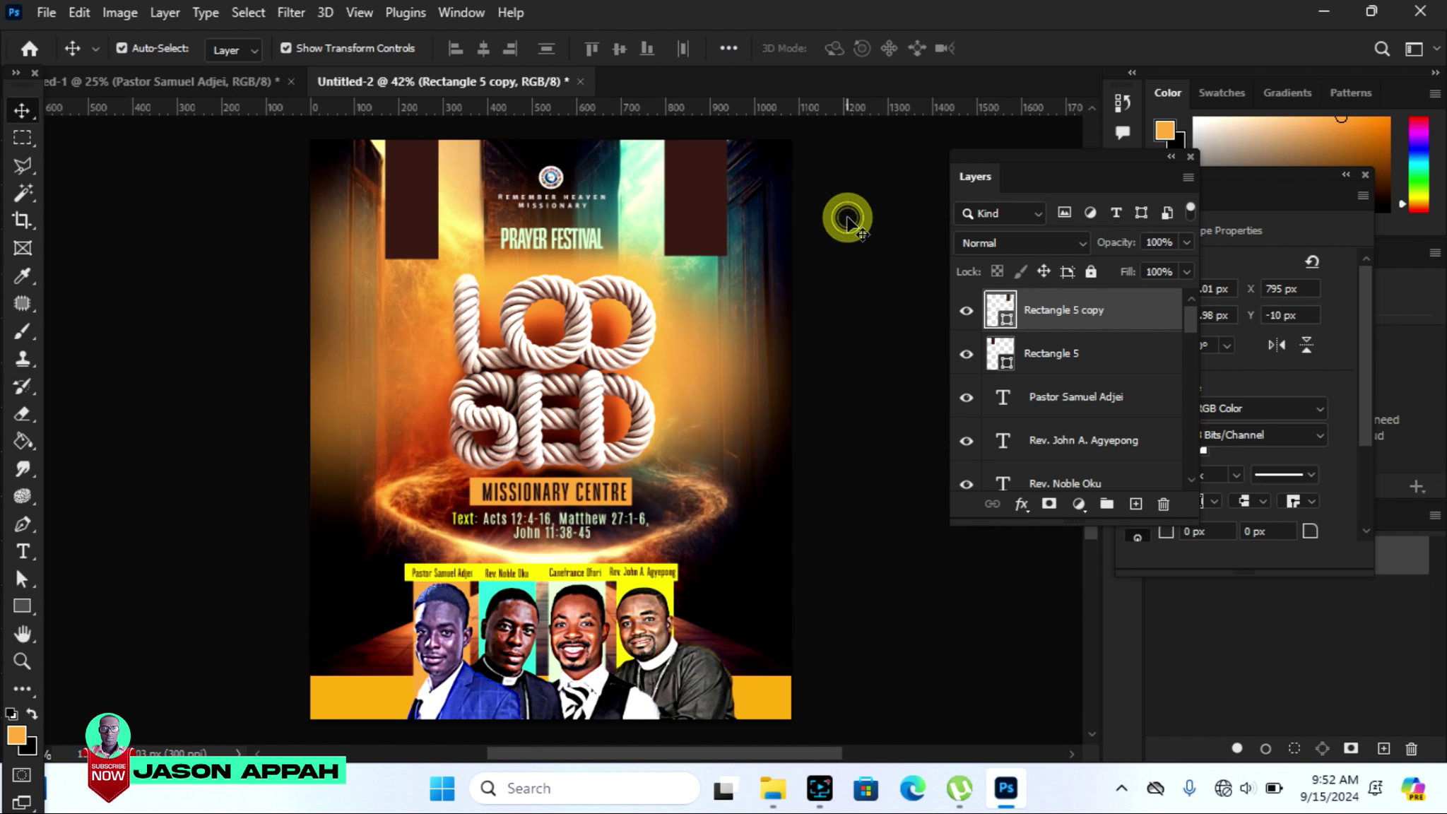
click(848, 220)
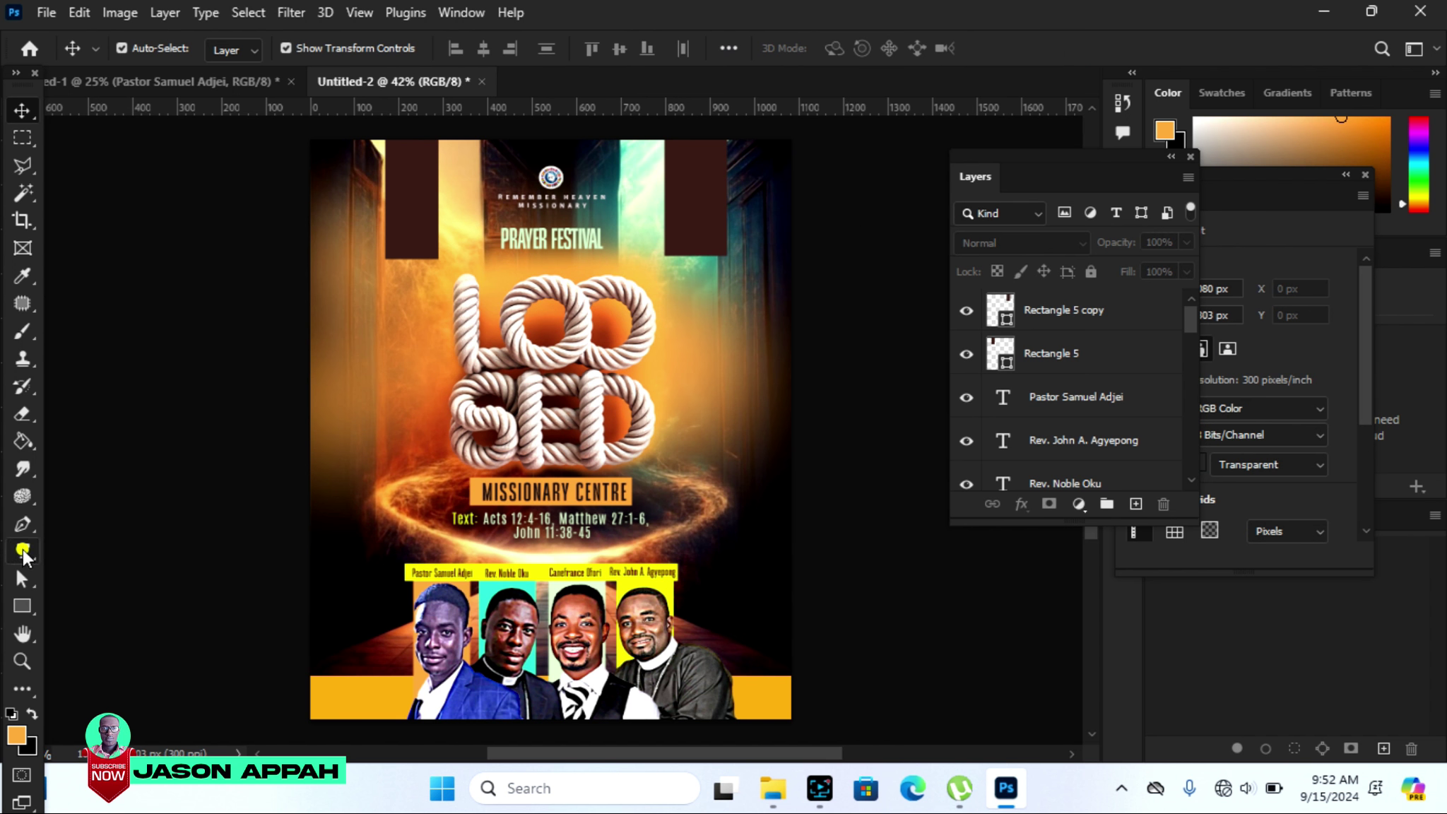
click(22, 551)
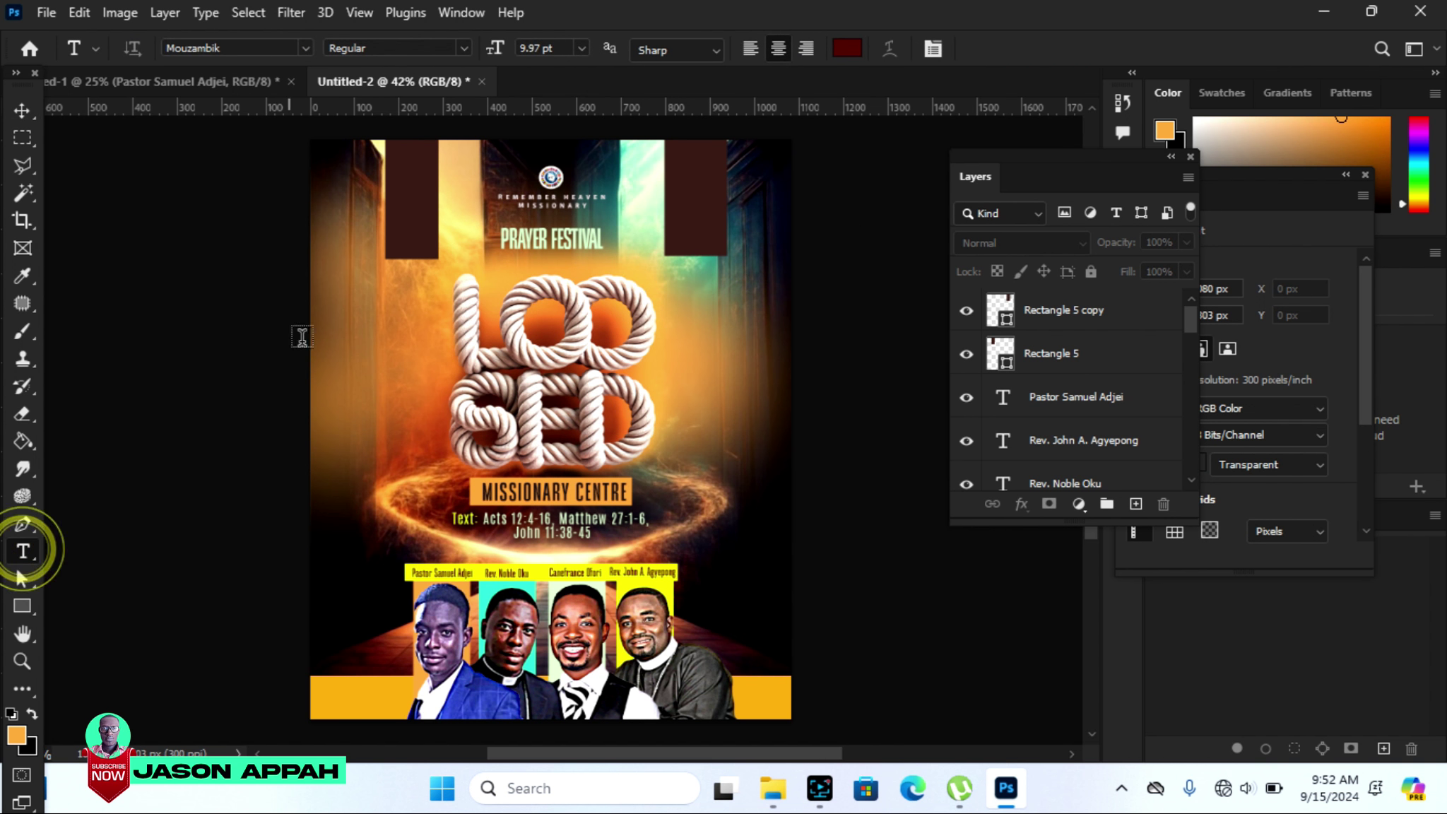
click(22, 110)
click(422, 202)
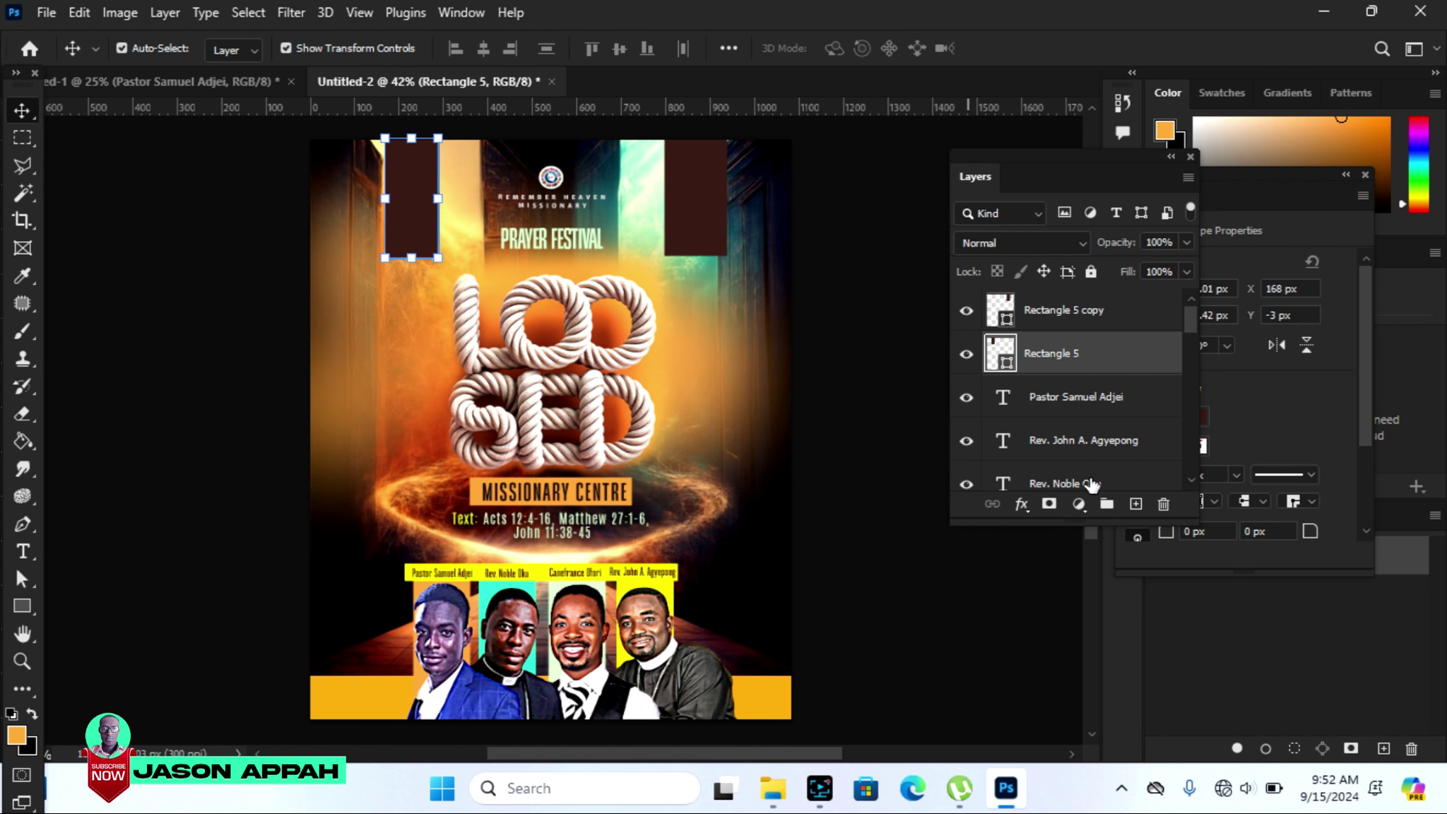
Give the left bar a Gradient Overlay from sampled dark red to near-black 080503.
click(1022, 506)
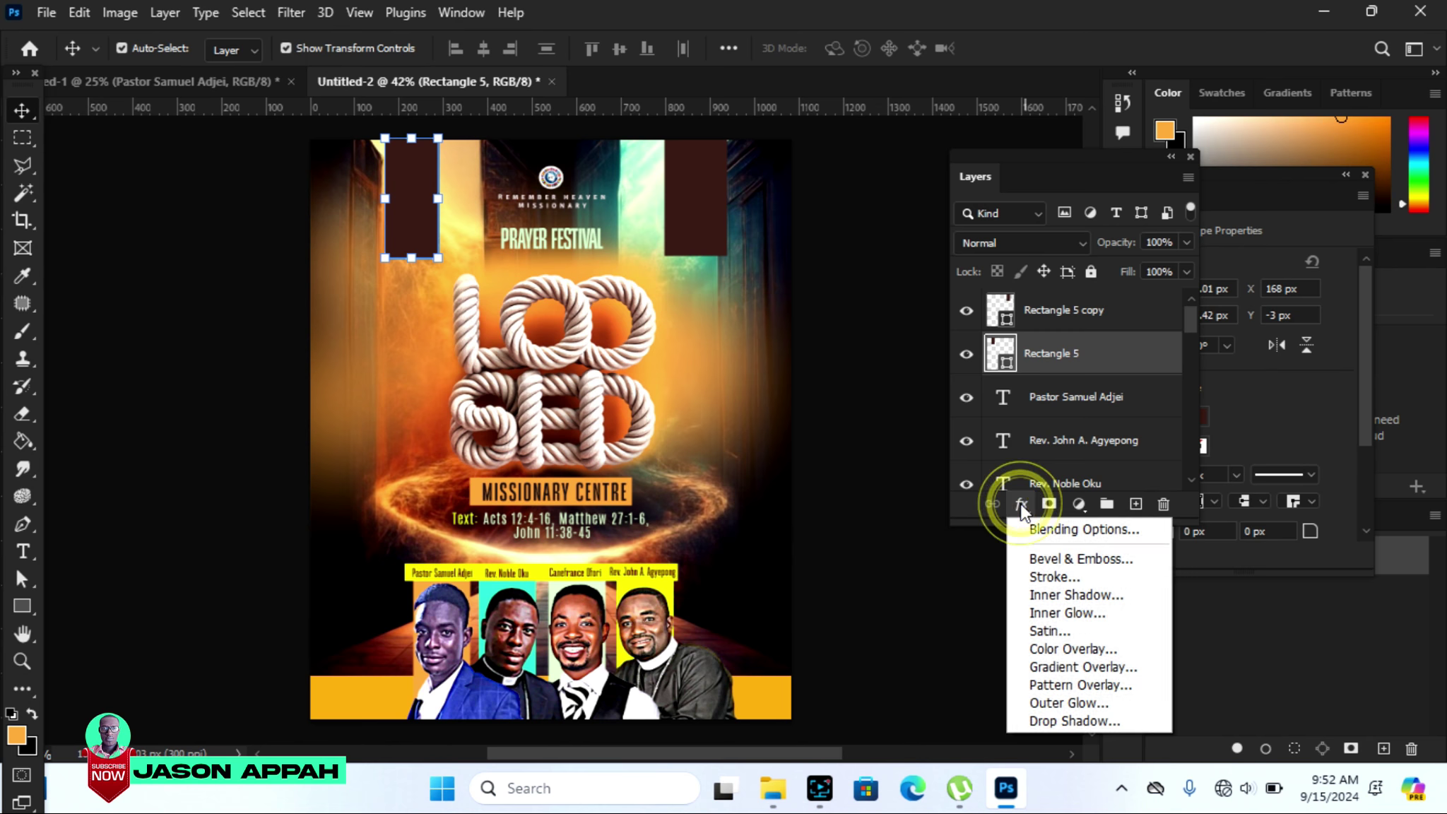
click(1066, 666)
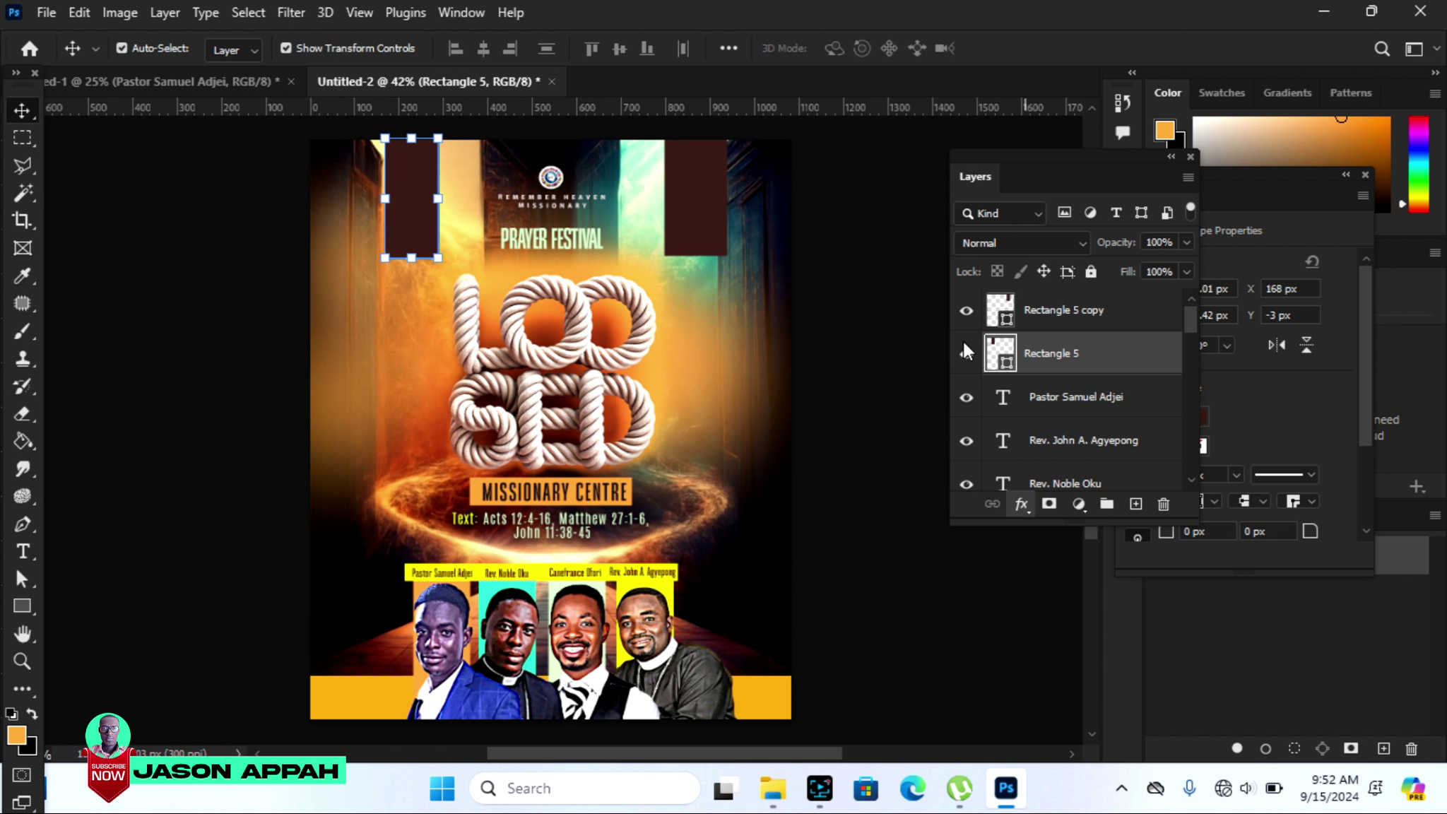
drag(771, 143, 916, 141)
click(1123, 297)
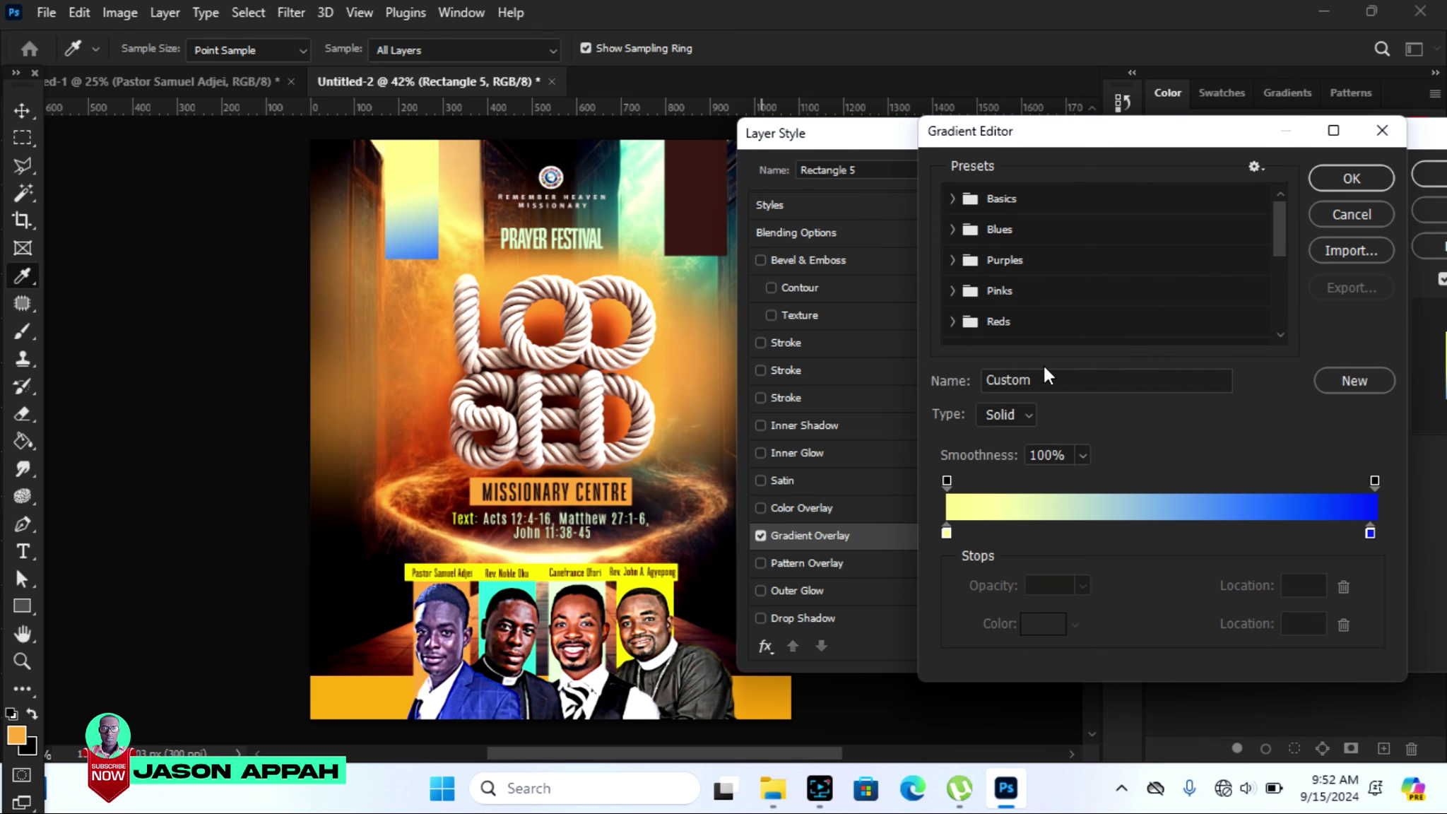
click(947, 533)
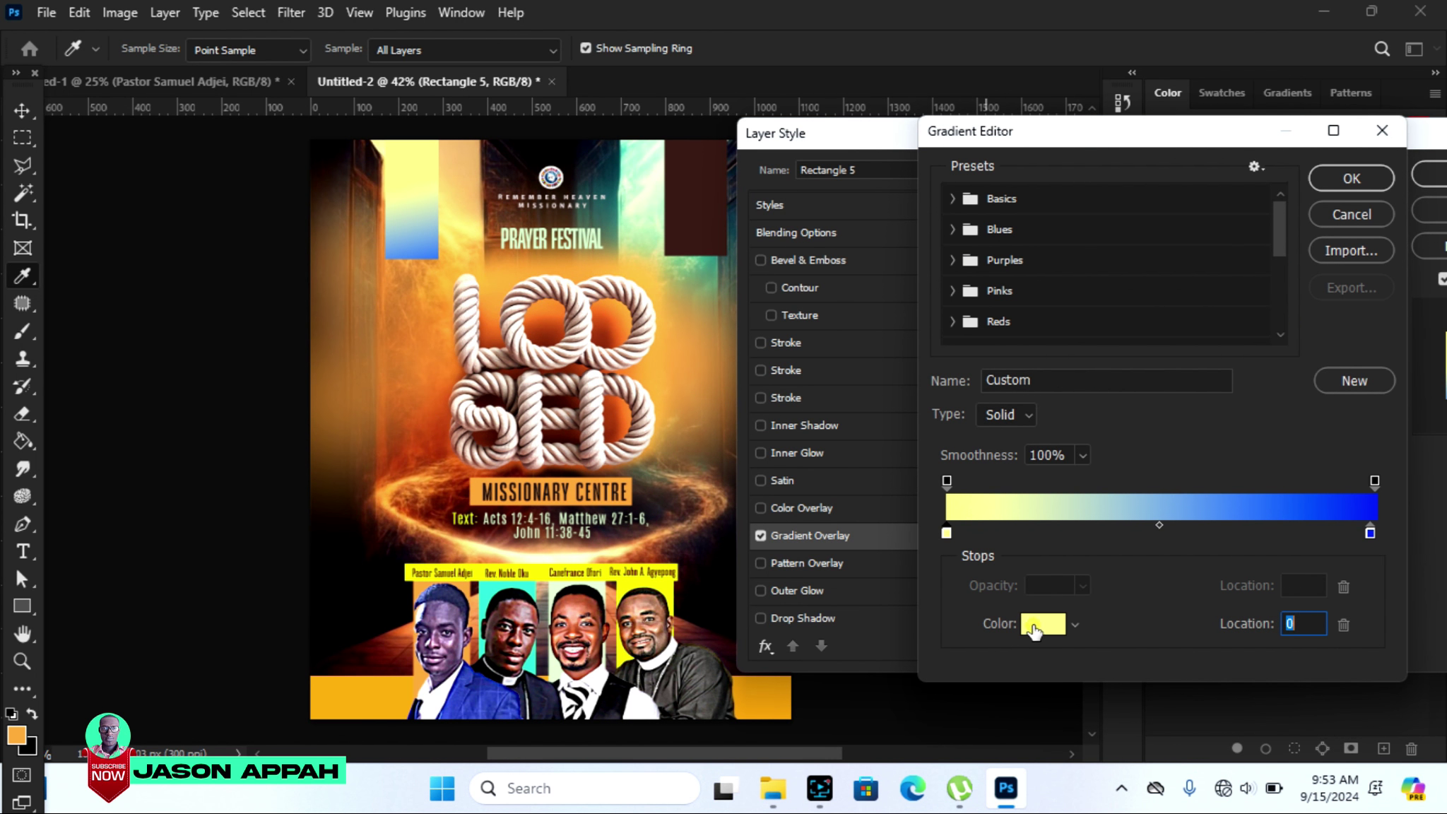
click(1038, 626)
click(679, 190)
click(1350, 181)
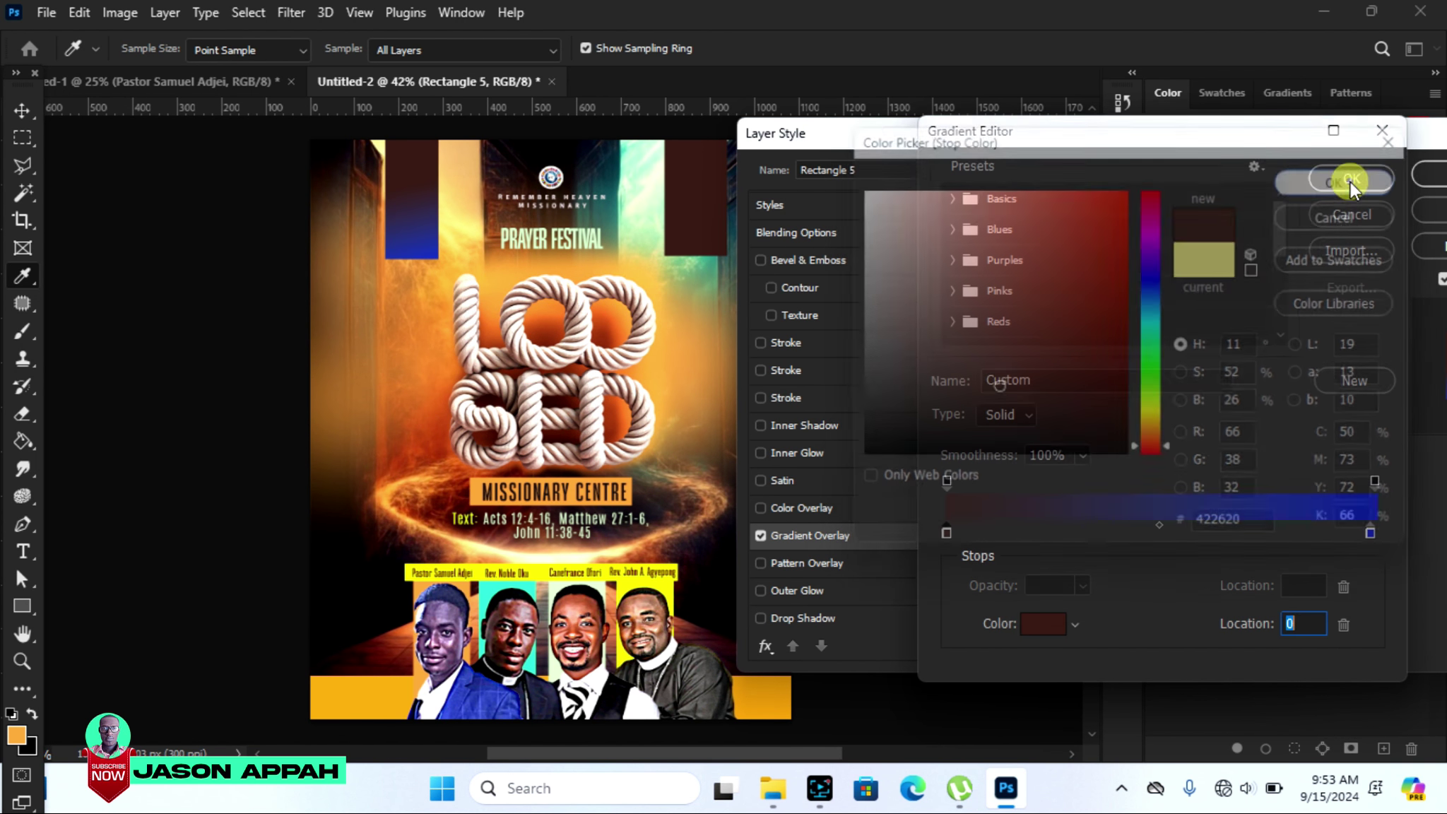
click(1370, 533)
click(1043, 624)
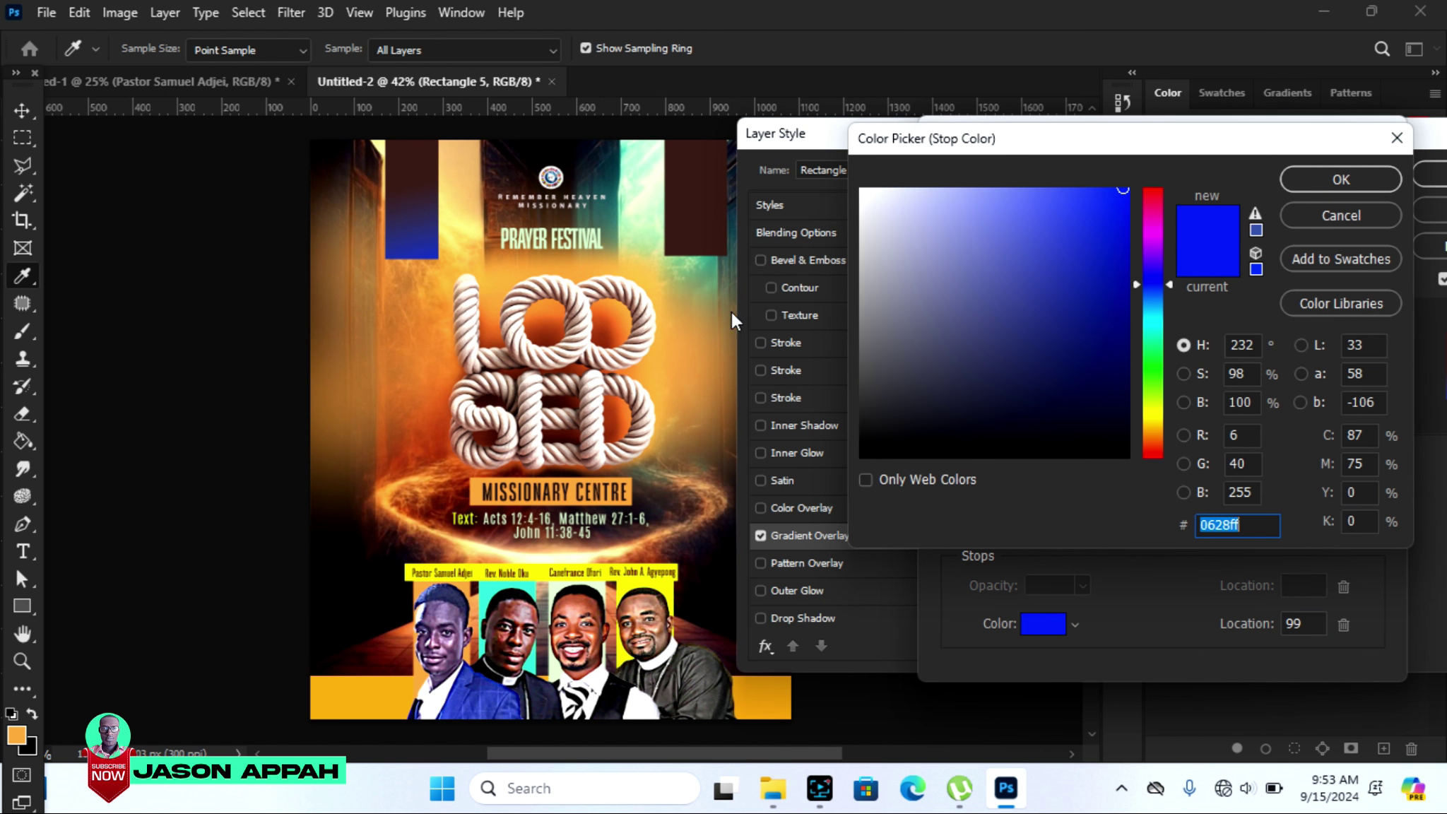
click(670, 164)
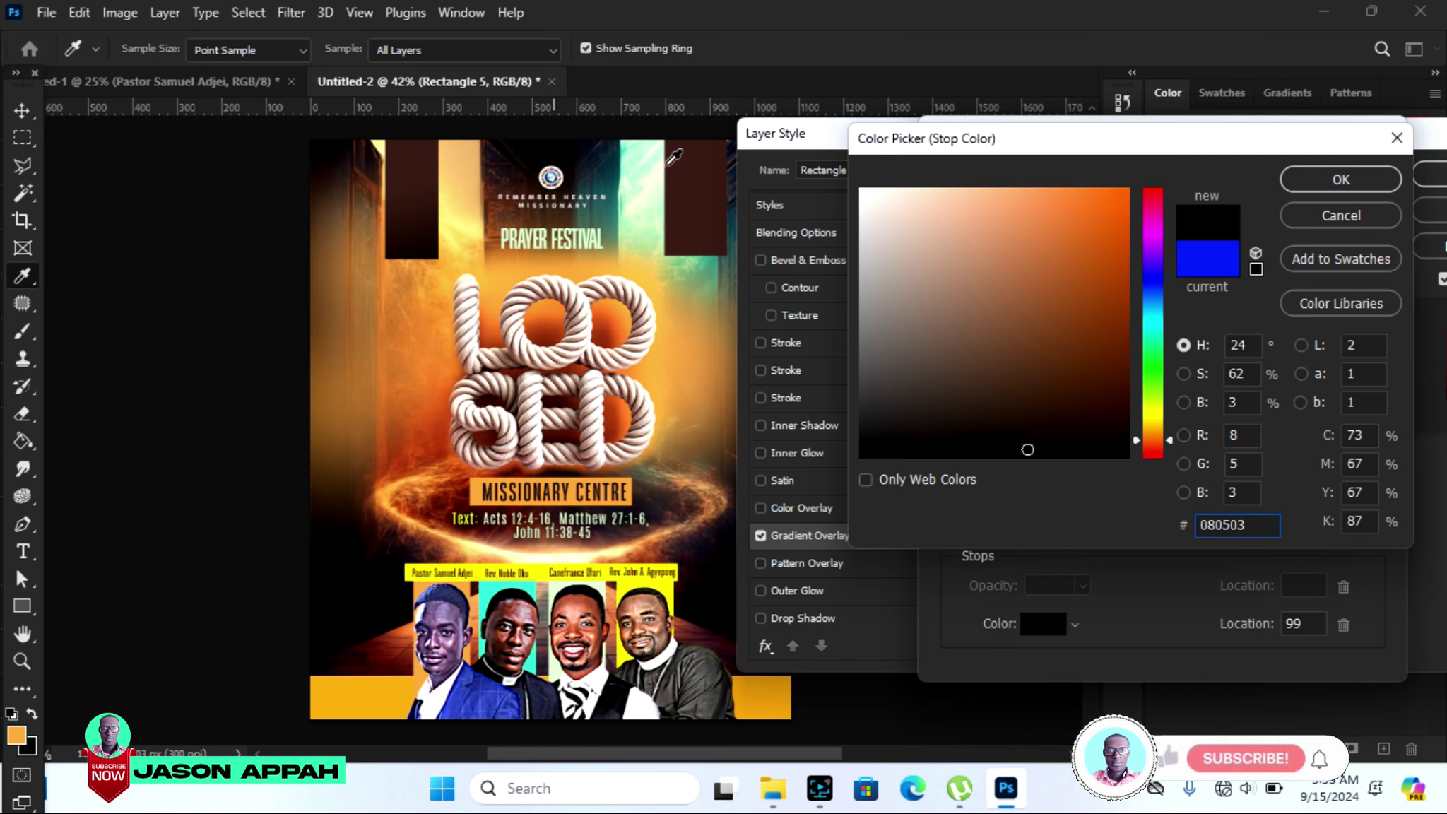
click(1329, 181)
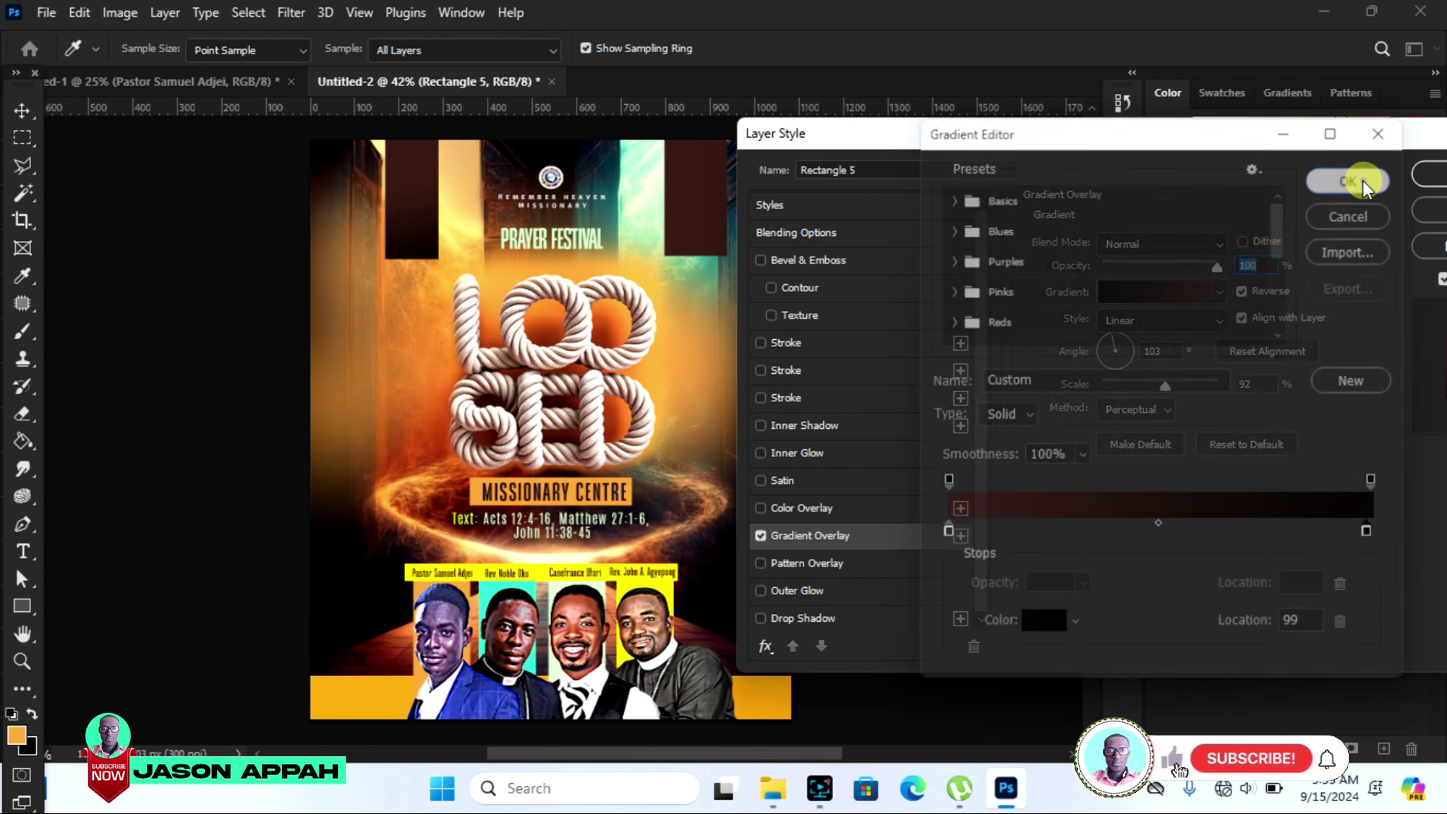
click(1428, 181)
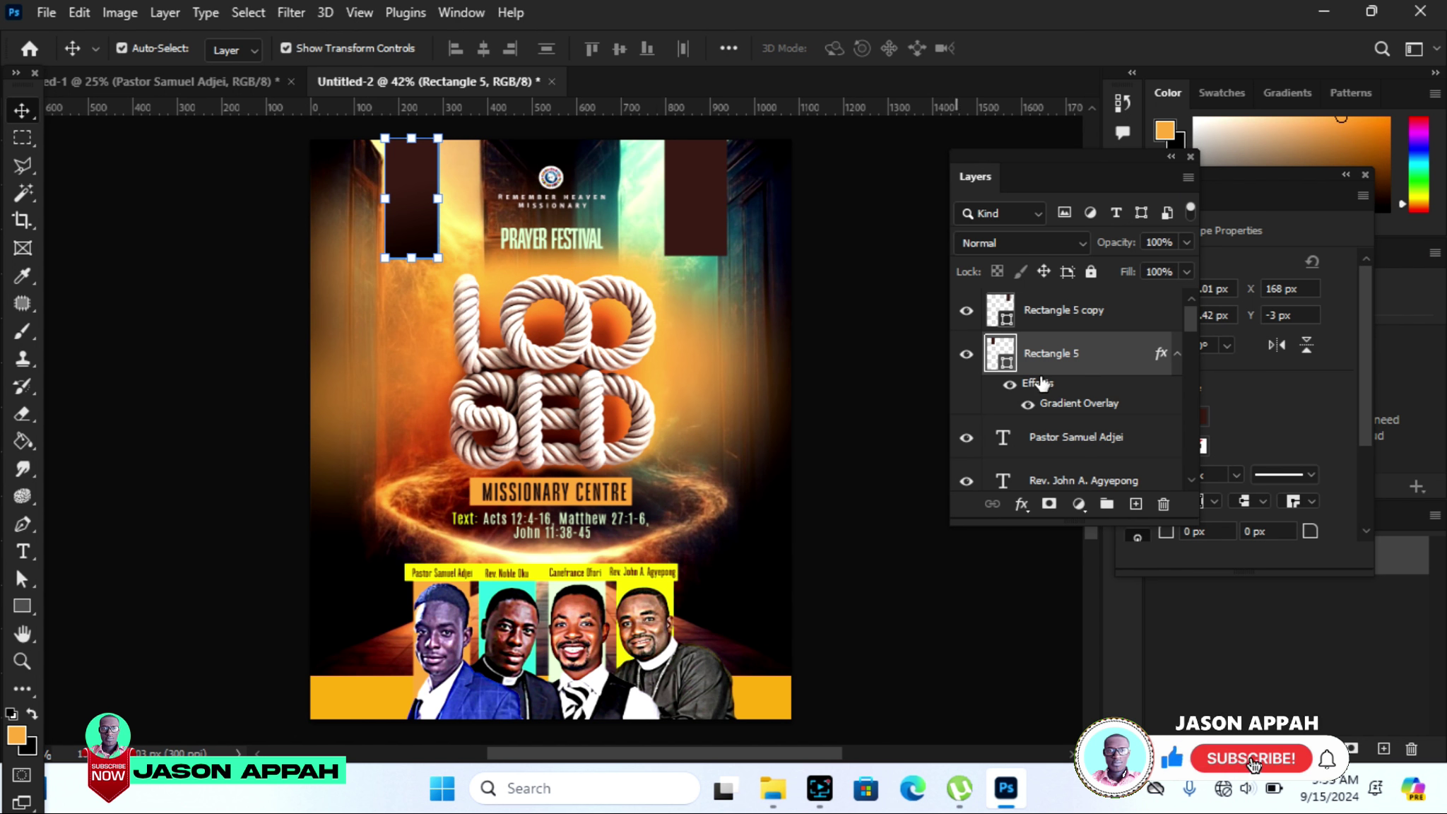
Copy the left bar's gradient effect onto the right-hand bar.
click(718, 203)
click(1038, 385)
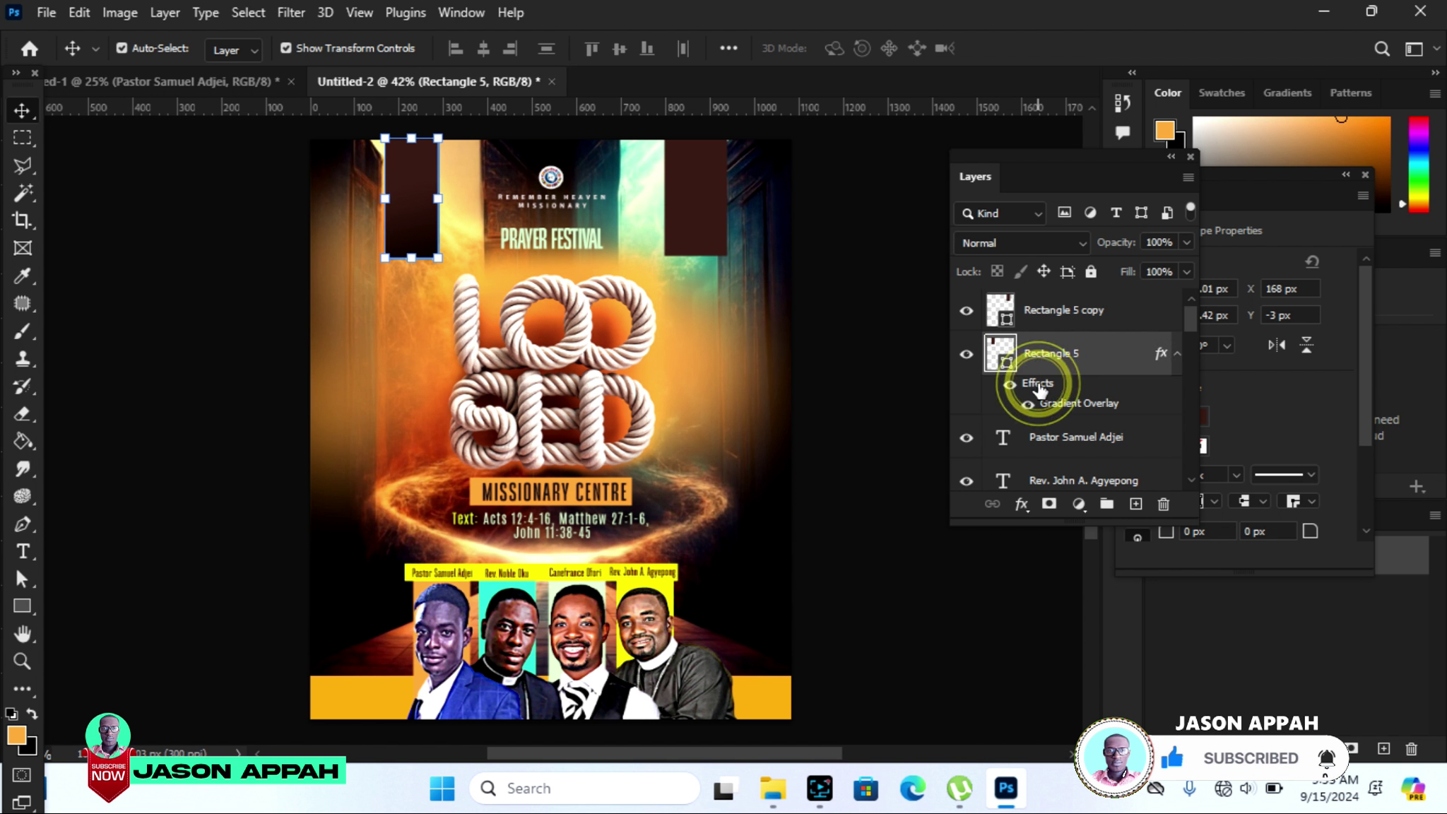
drag(1037, 385, 1039, 320)
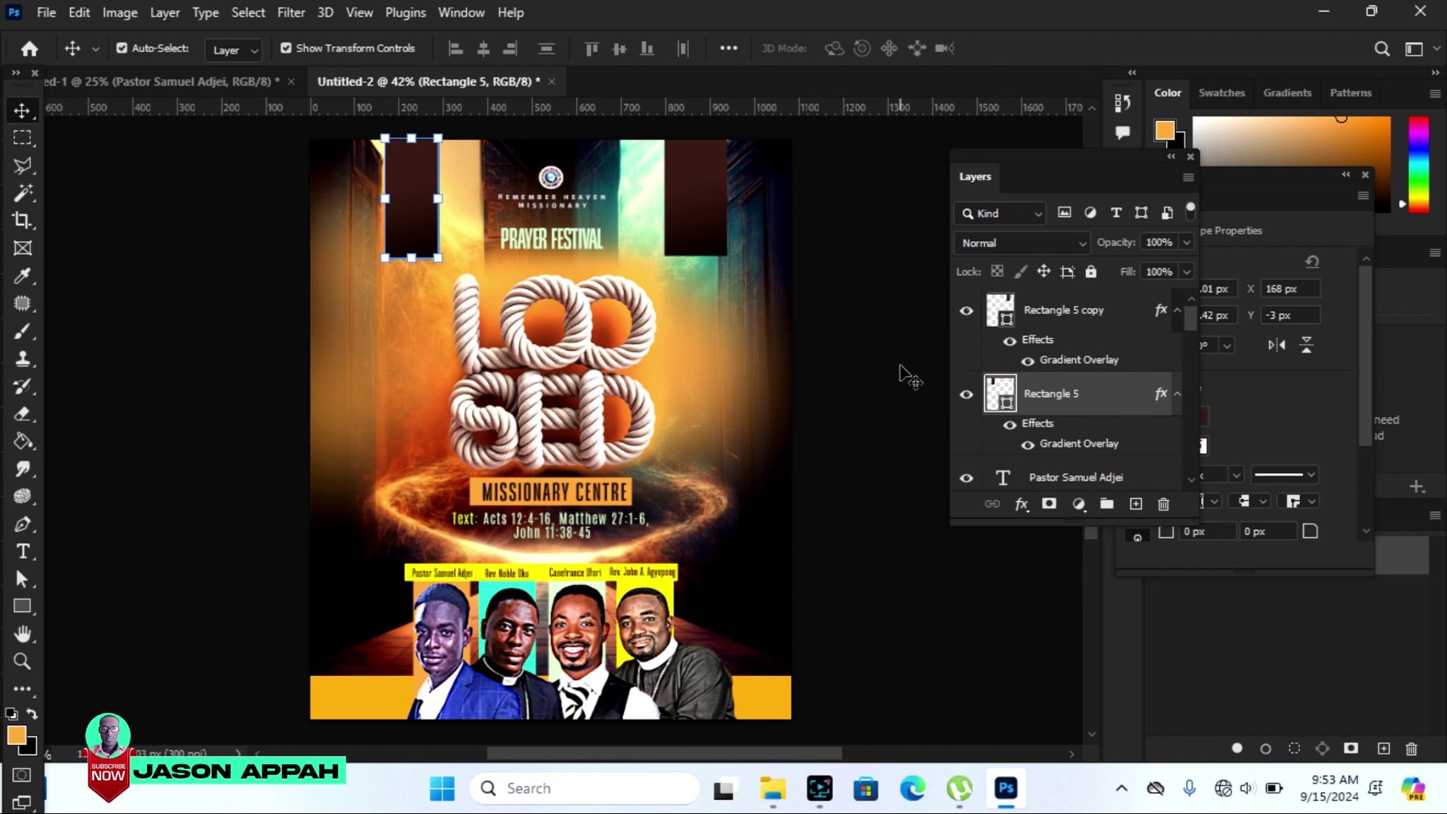
click(862, 334)
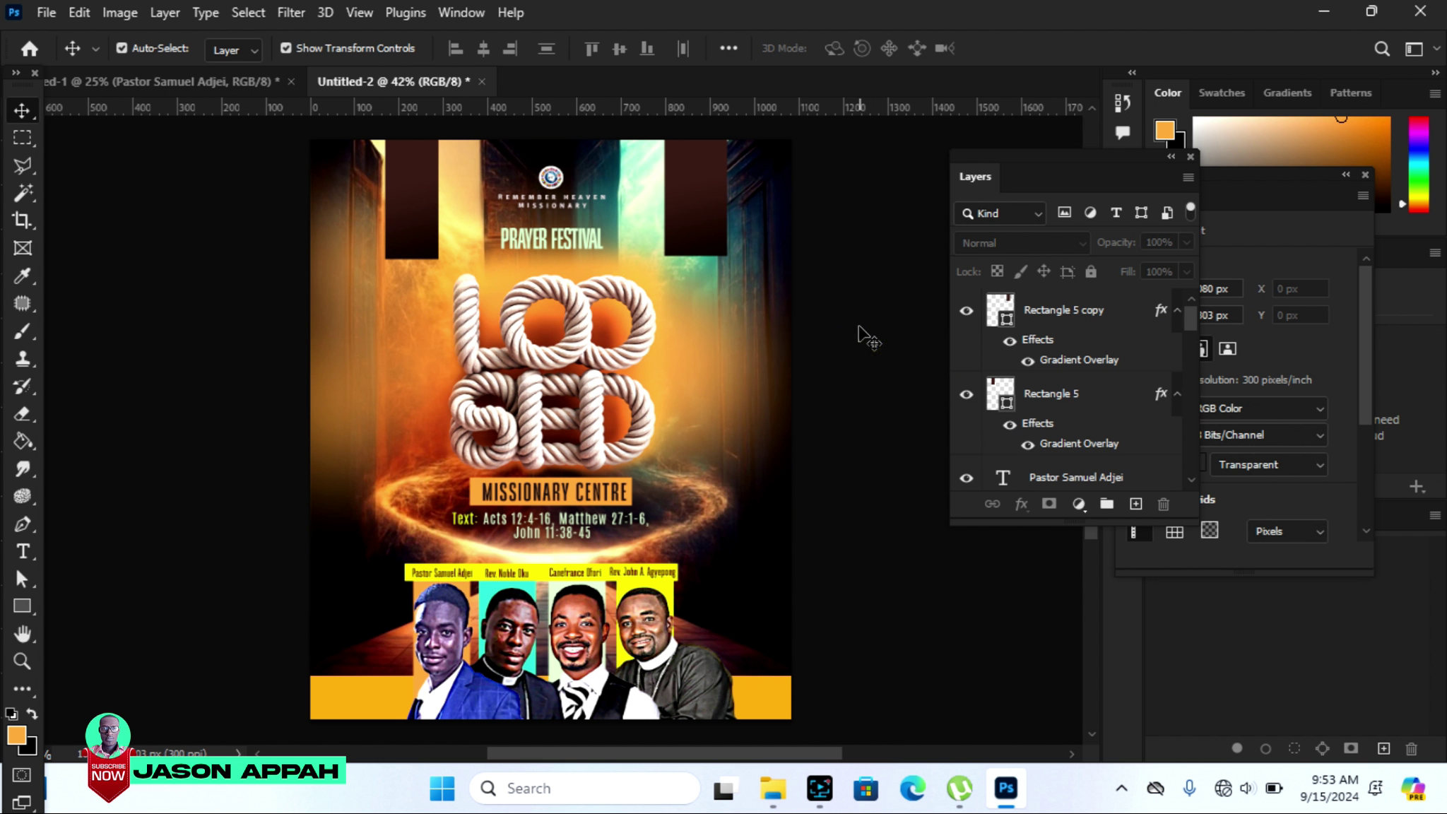
Type a 6 on the left bar and scale it up to fill the bar.
click(23, 552)
click(357, 347)
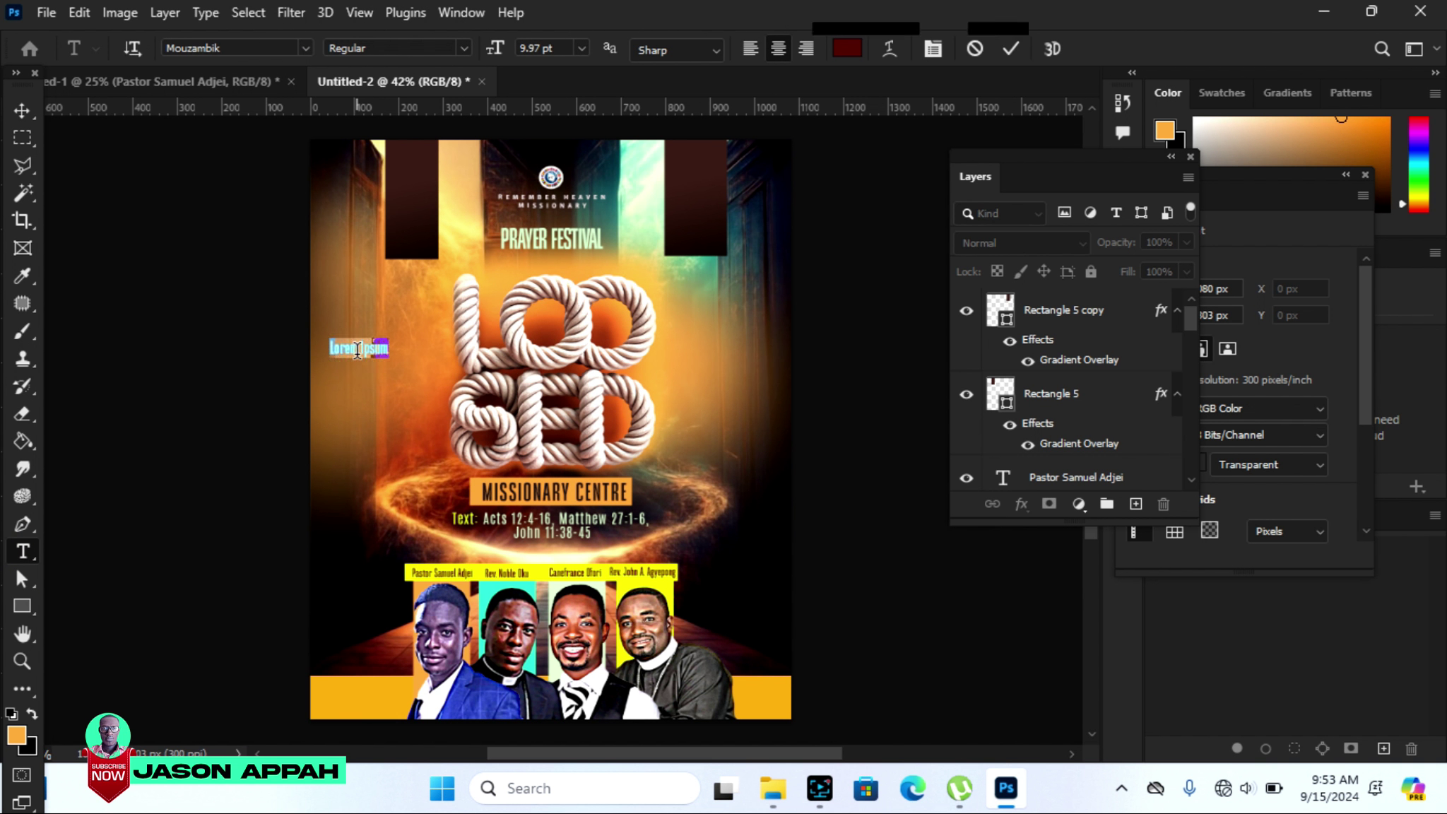
click(358, 350)
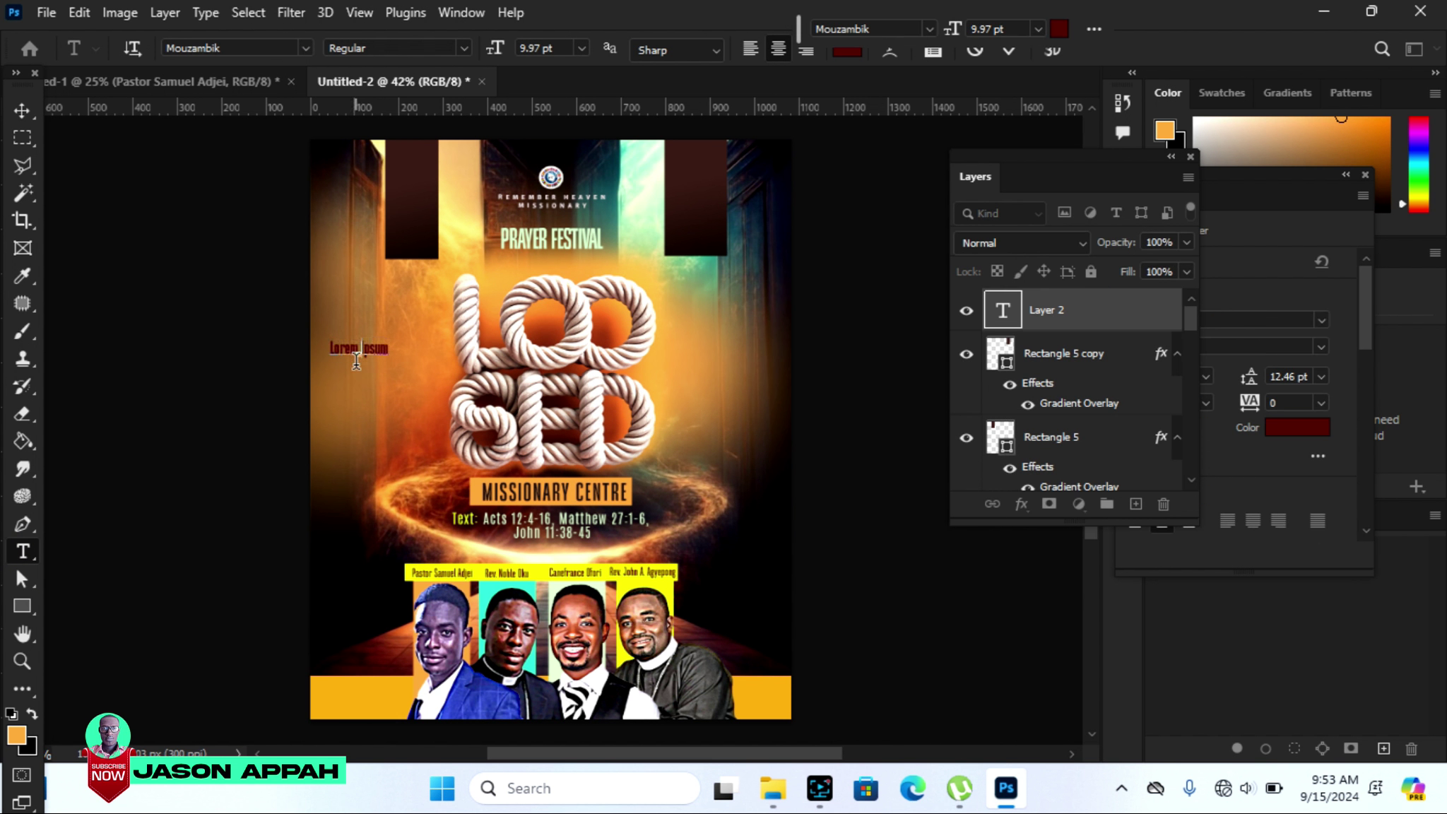
click(21, 108)
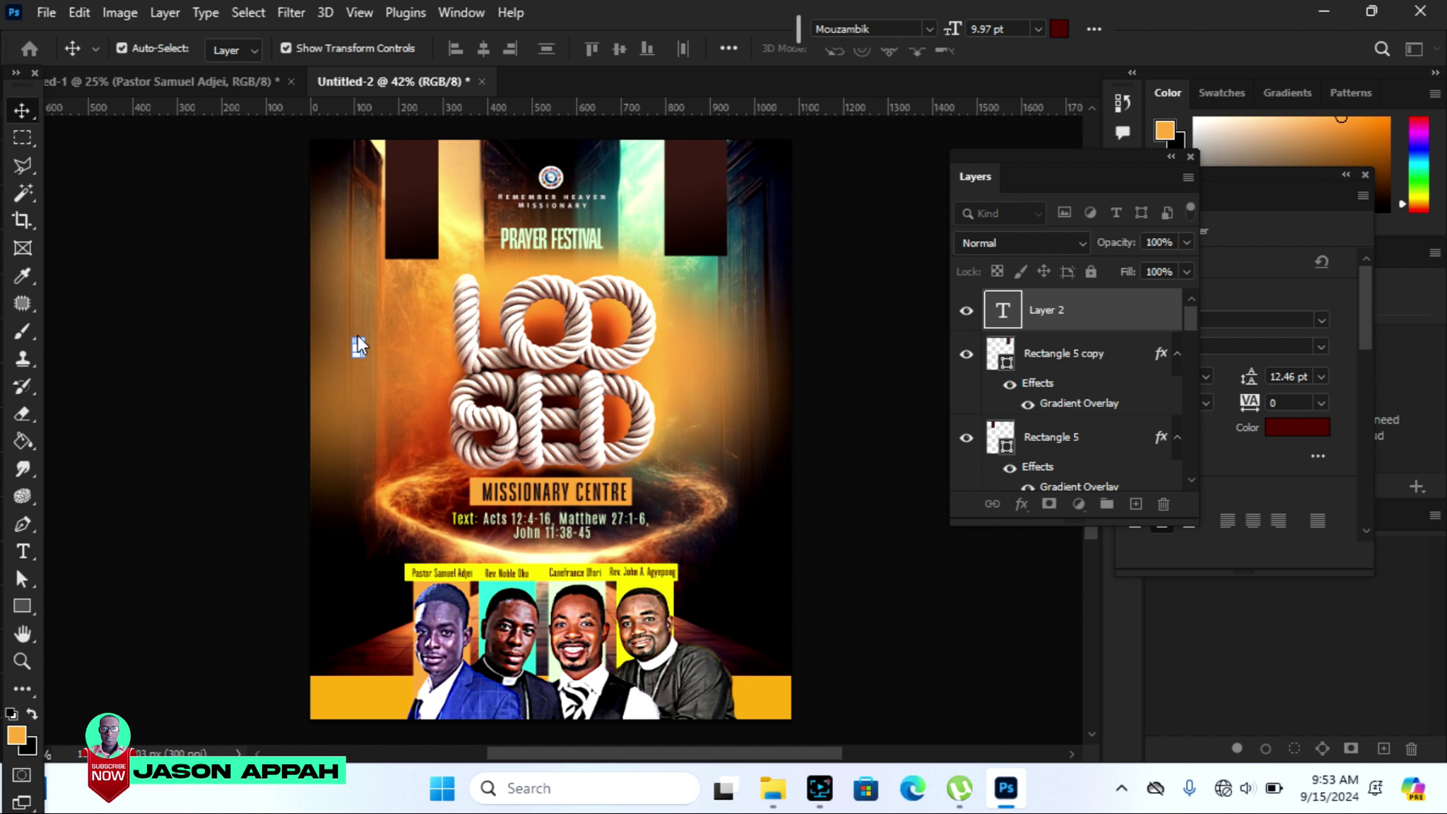
key(ctrl+t)
drag(362, 337, 407, 185)
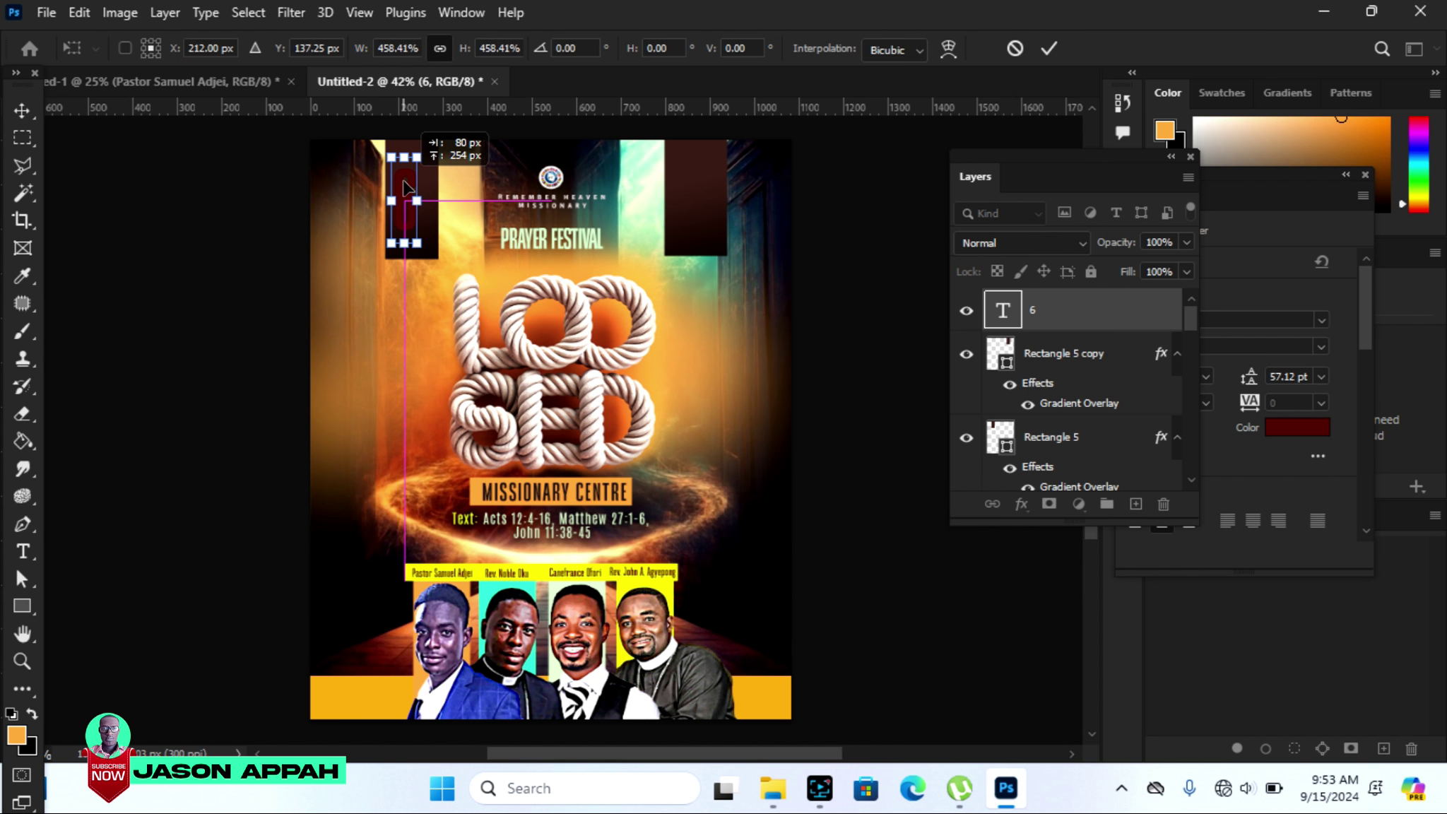
drag(399, 244, 401, 241)
key(Return)
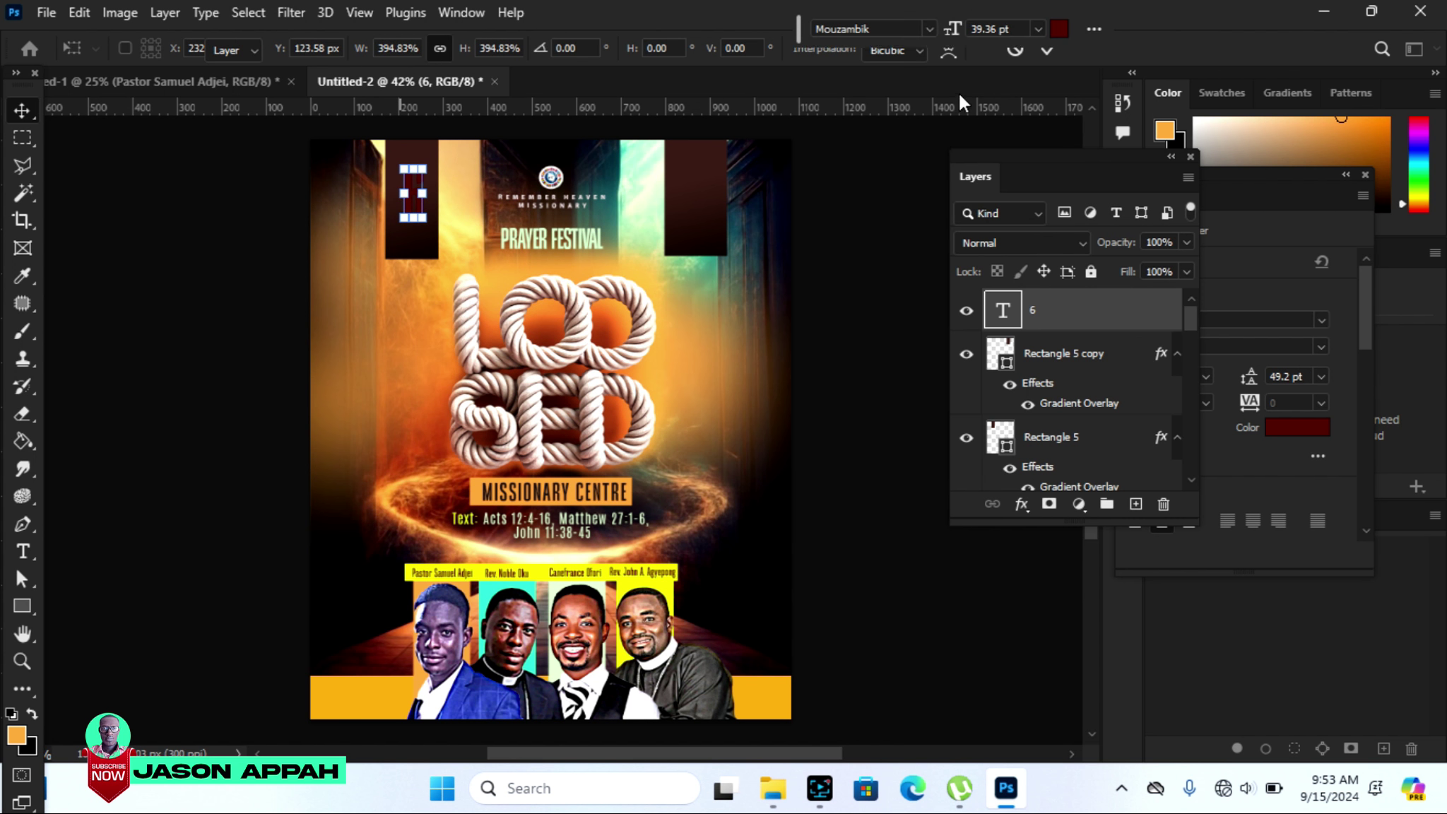
Colour the 6 a pale cream sampled from the poster's glow, then reselect its layer.
click(1058, 28)
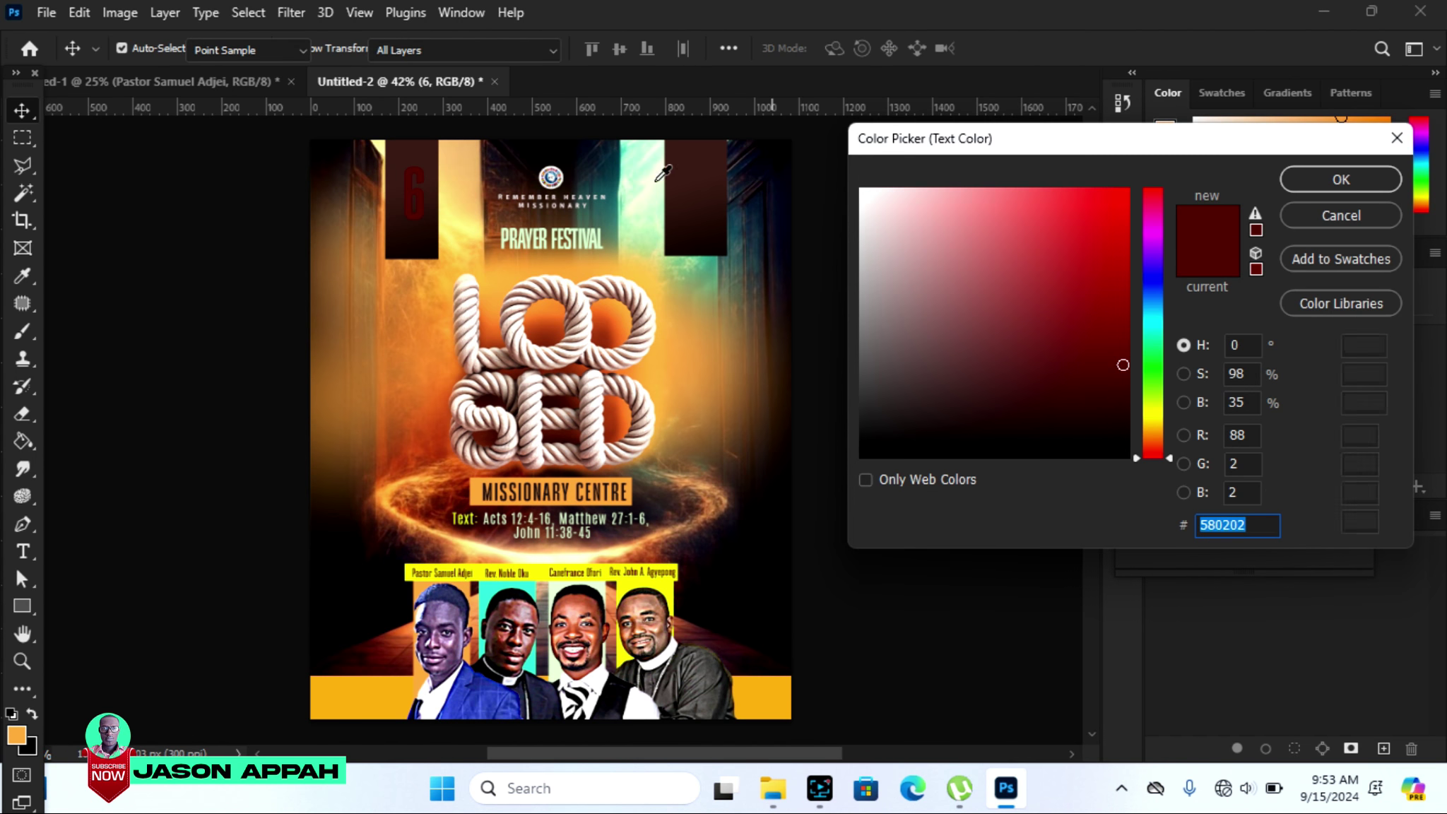
click(640, 186)
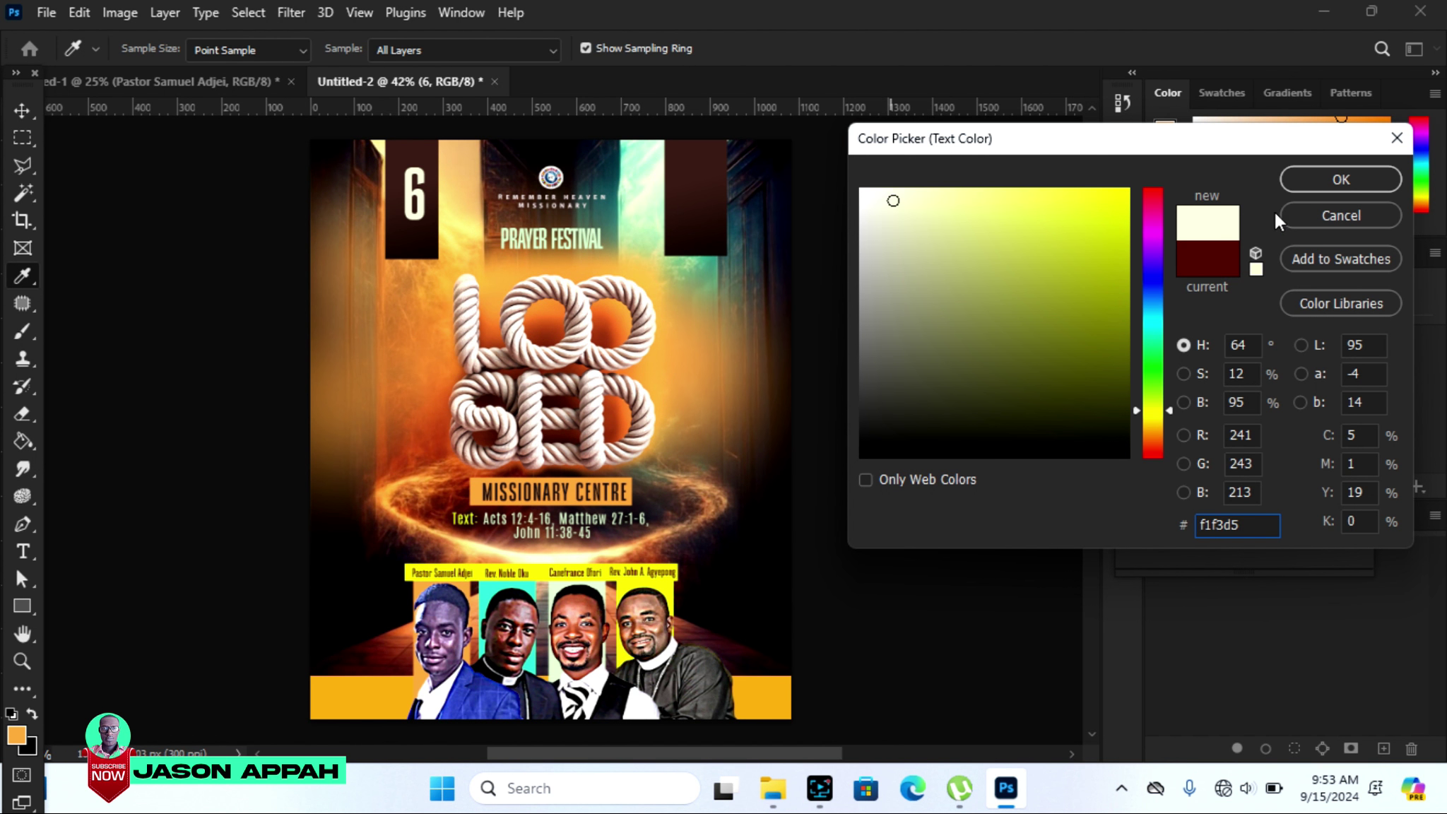
click(1342, 181)
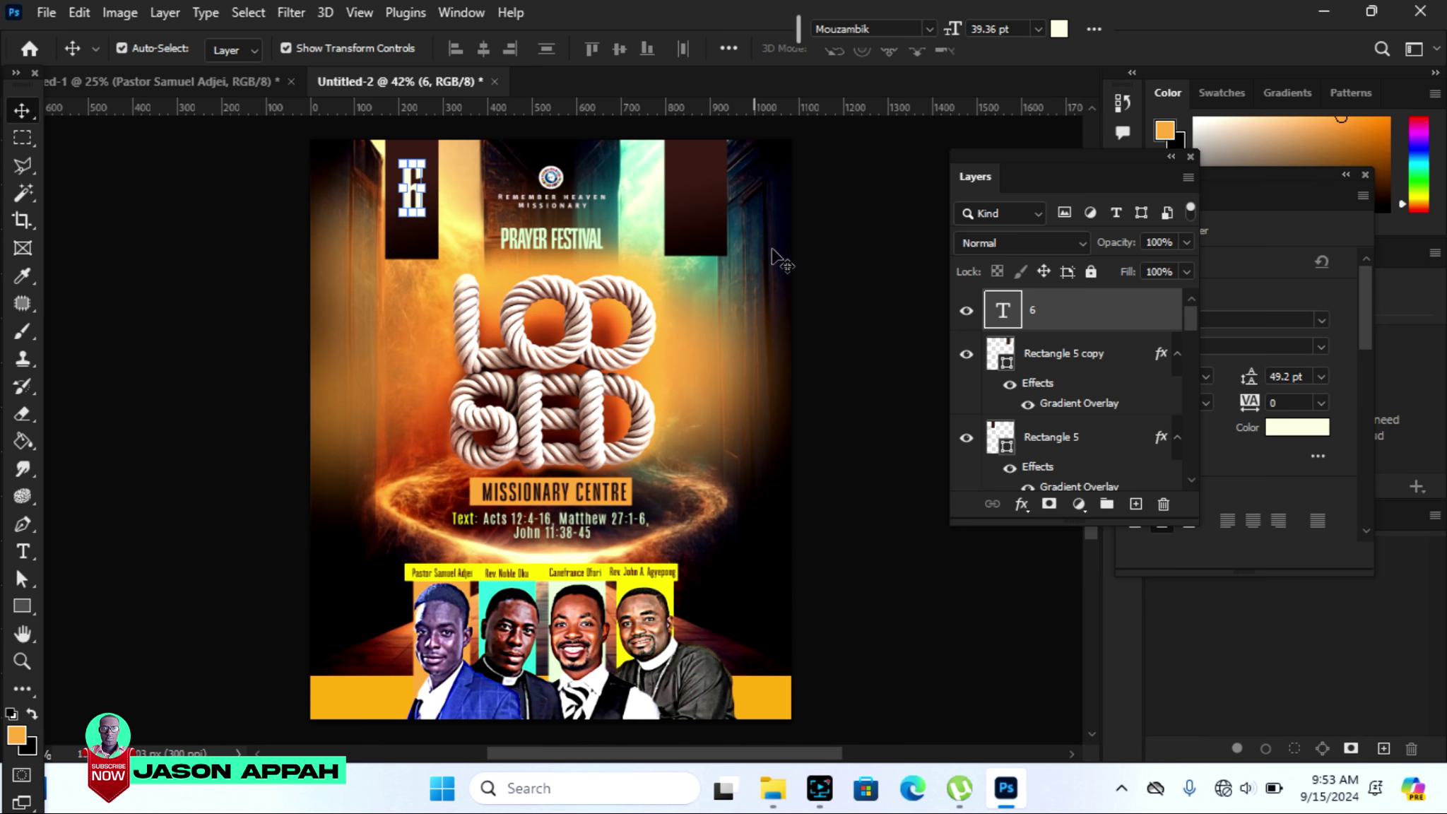
click(809, 238)
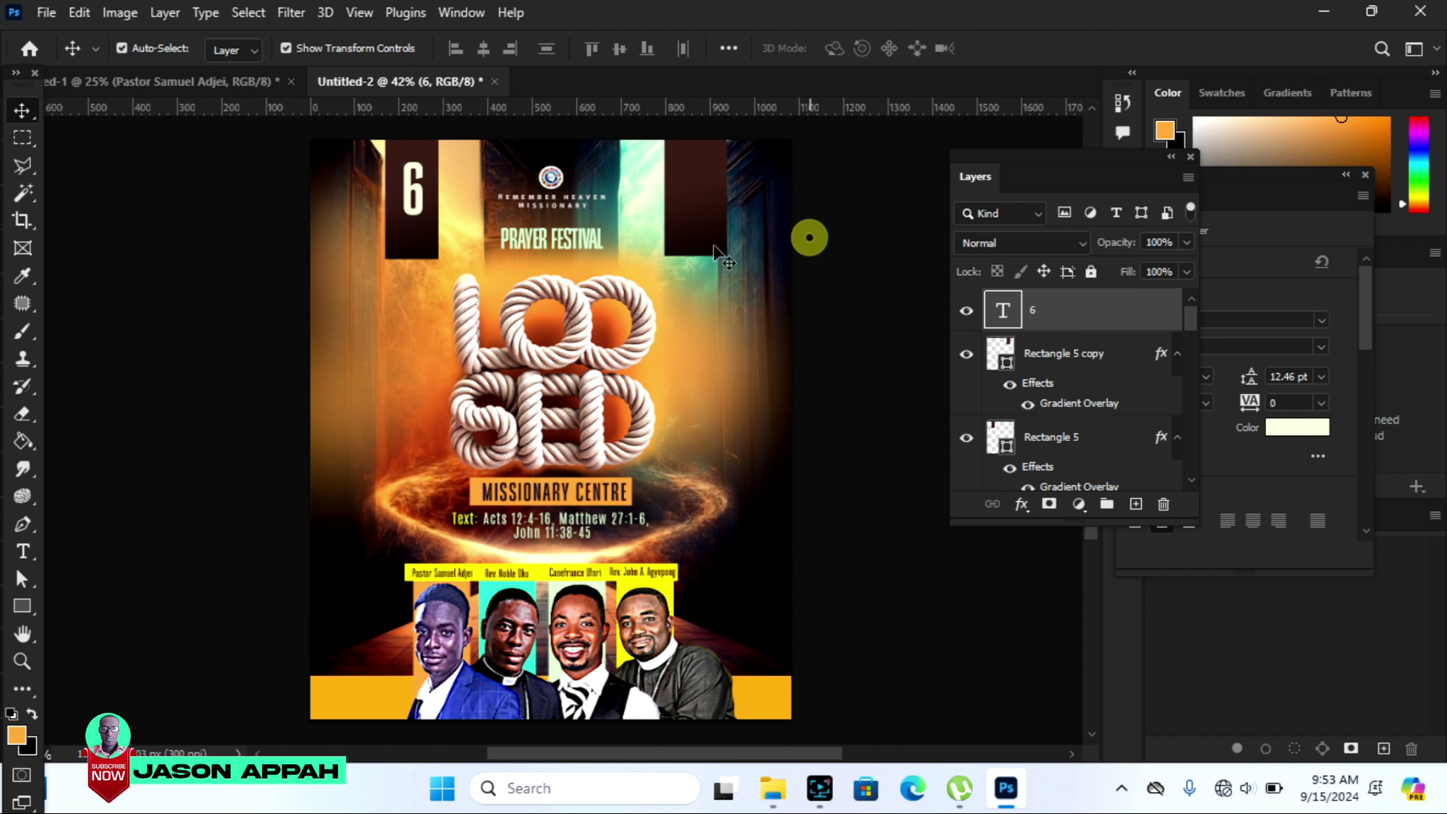
double_click(422, 206)
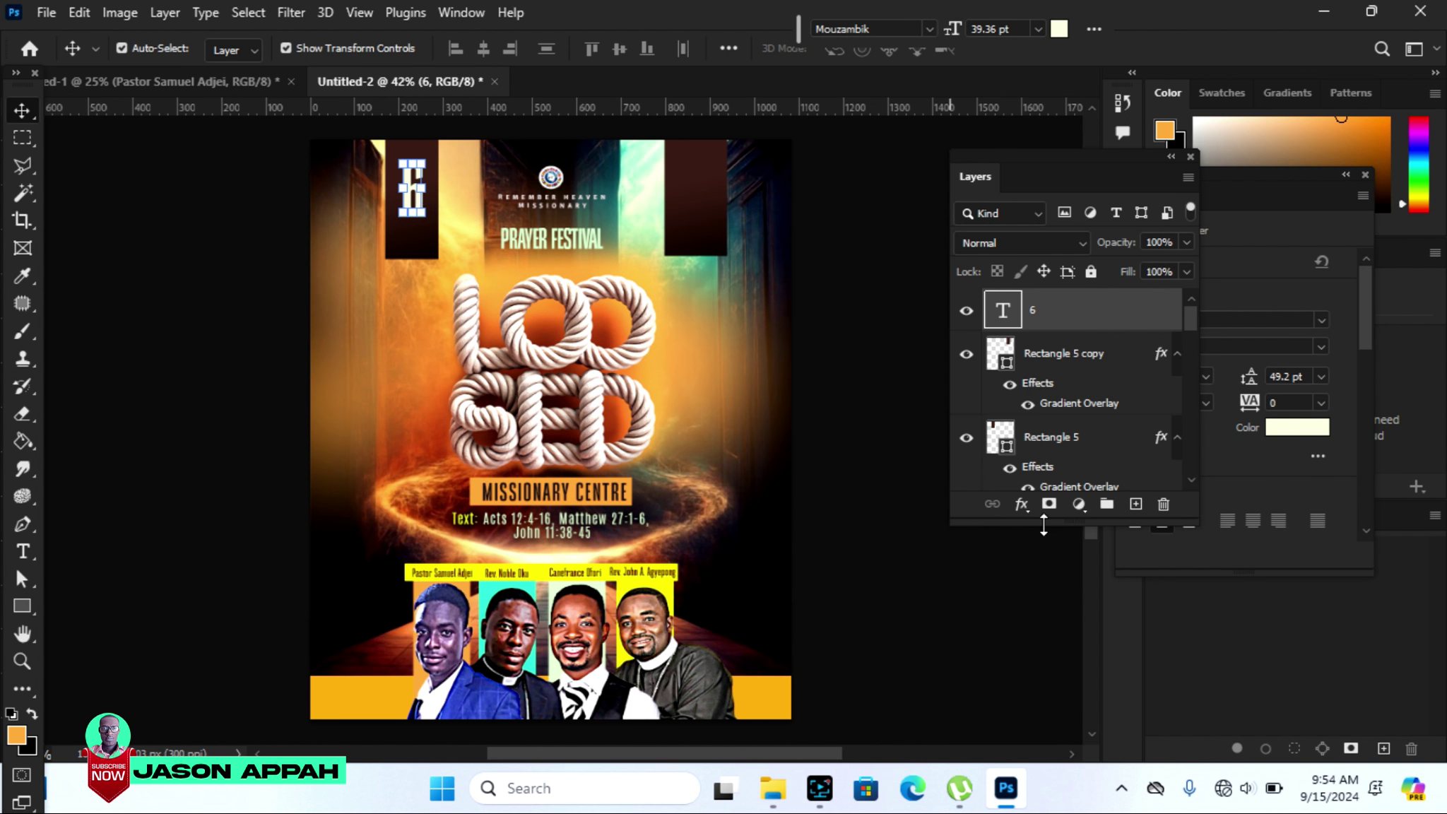
click(1021, 505)
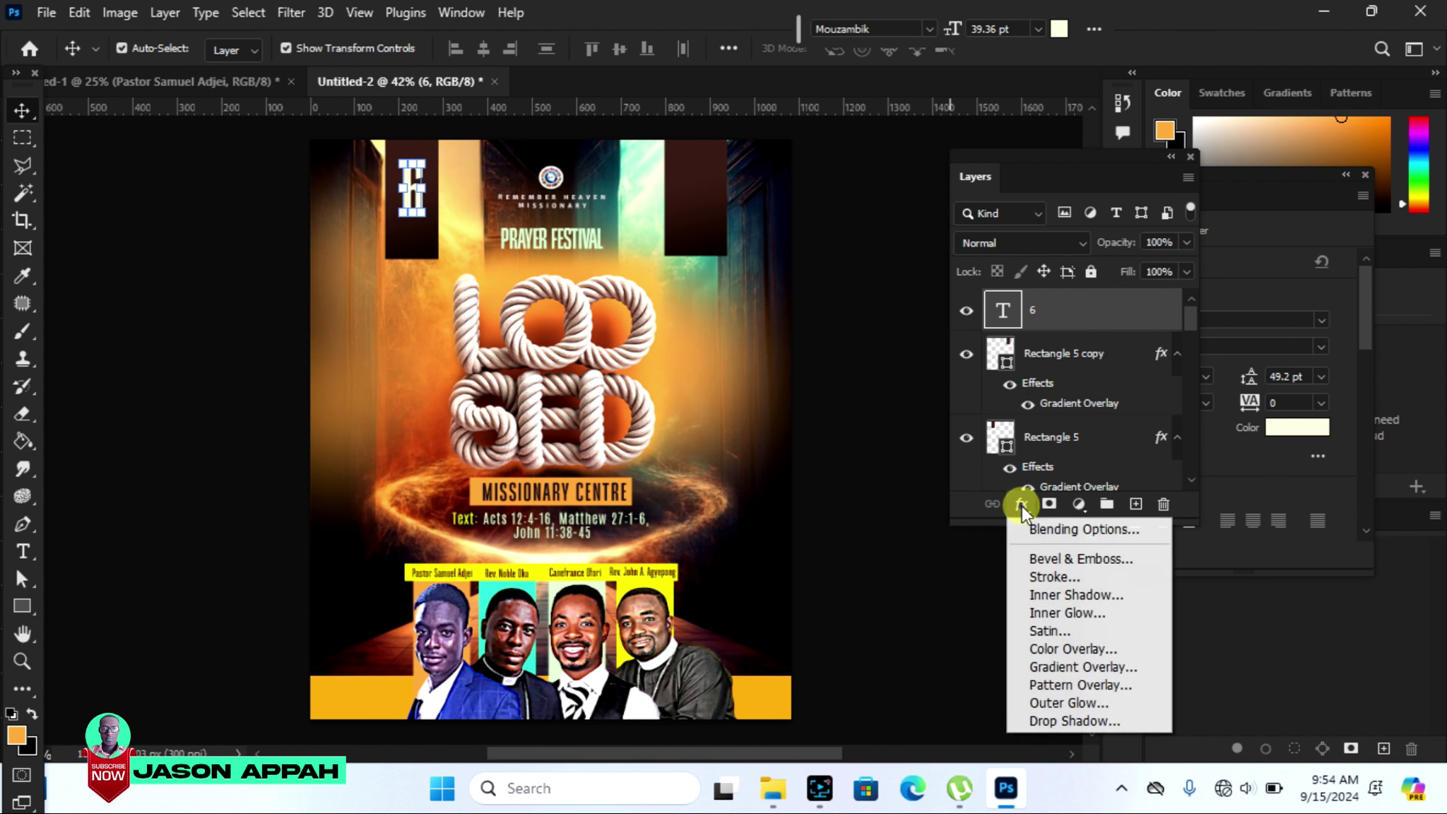
Add a Gradient Overlay to the 6 with a light gold #f2c36c left stop.
click(1072, 666)
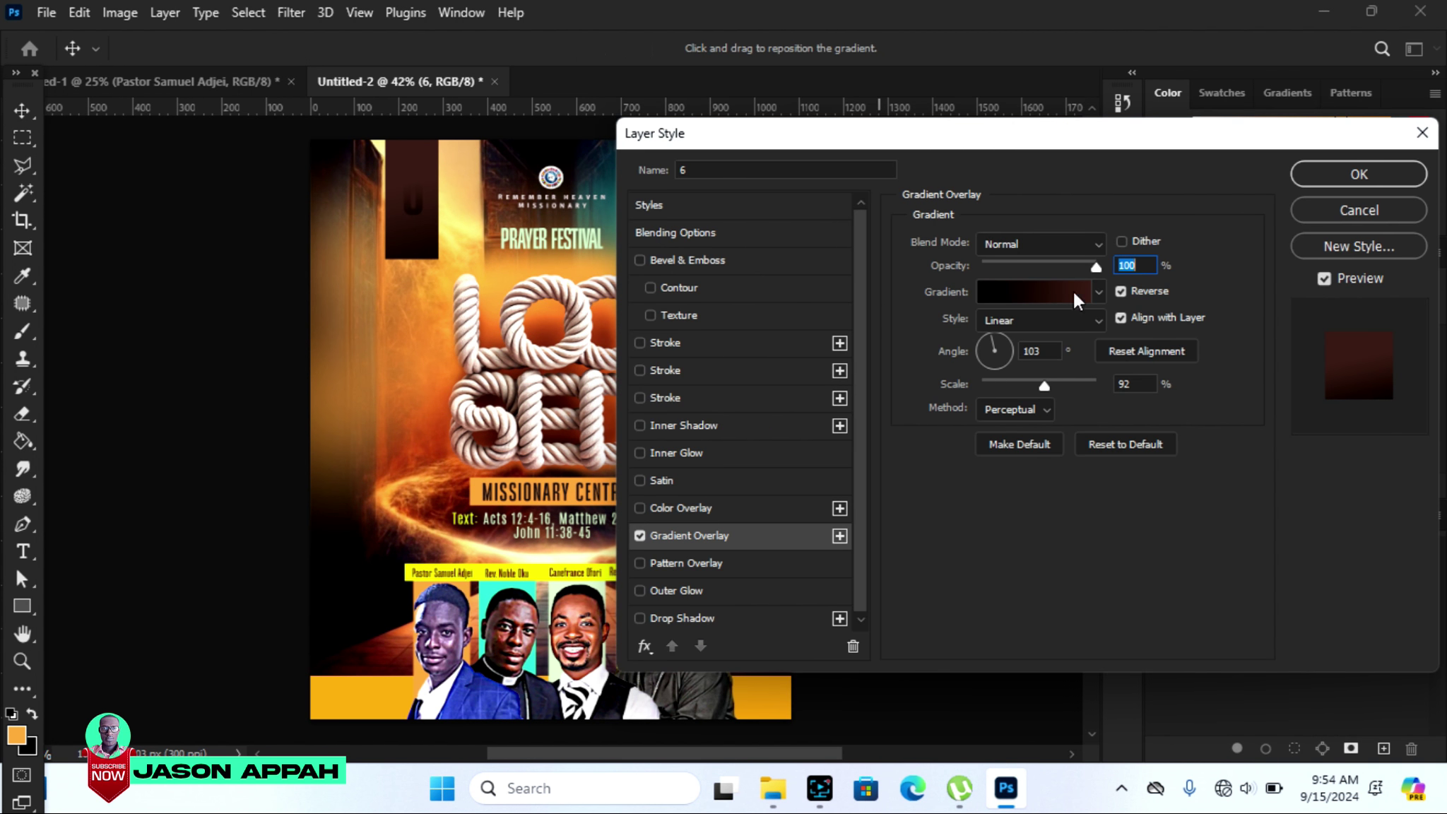
click(1020, 296)
click(947, 532)
click(1042, 620)
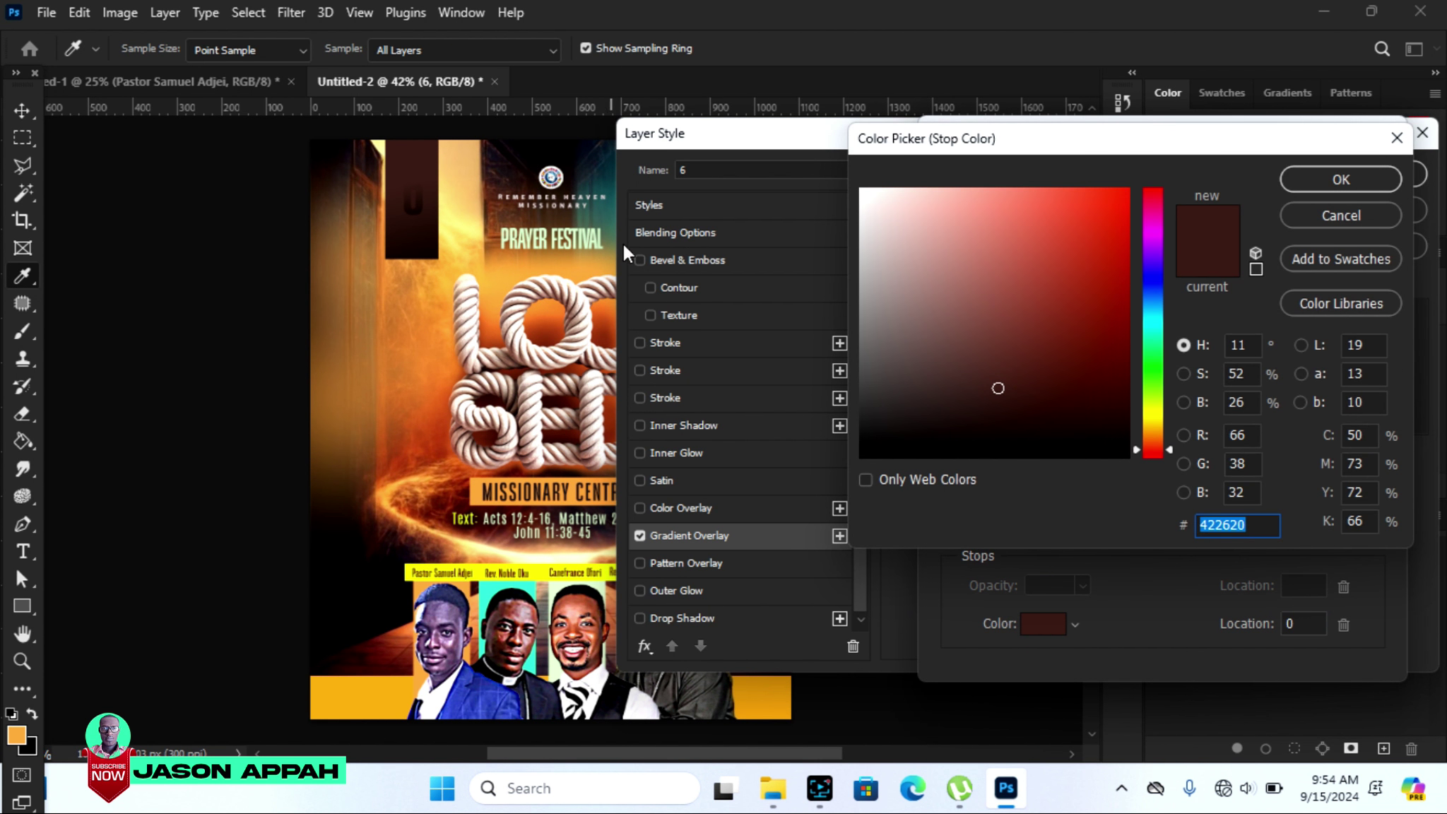
click(458, 196)
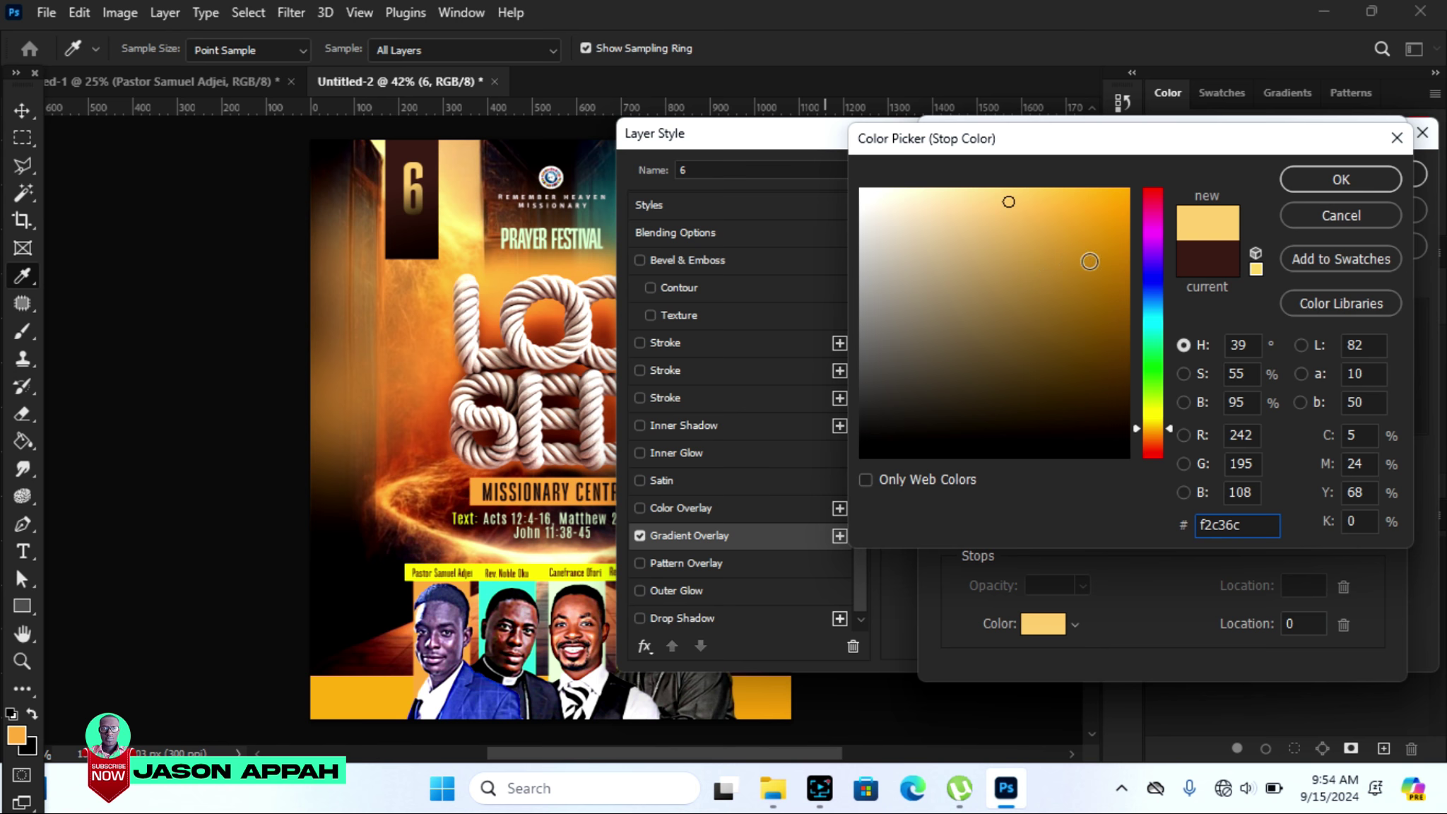
click(1336, 179)
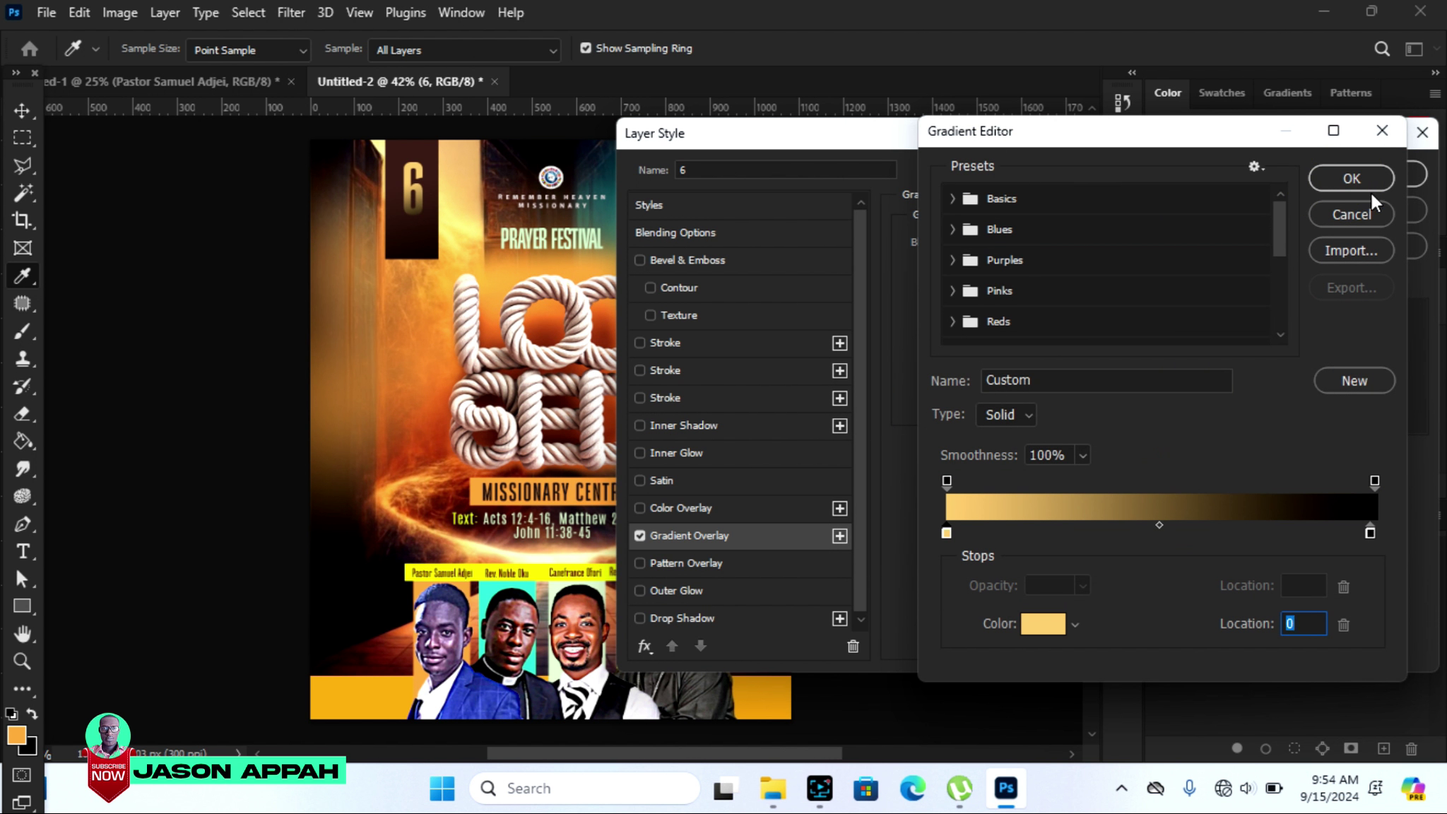
Set the gradient's right stop to pale cyan #cefcfb and apply the overlay.
click(1370, 532)
click(1046, 623)
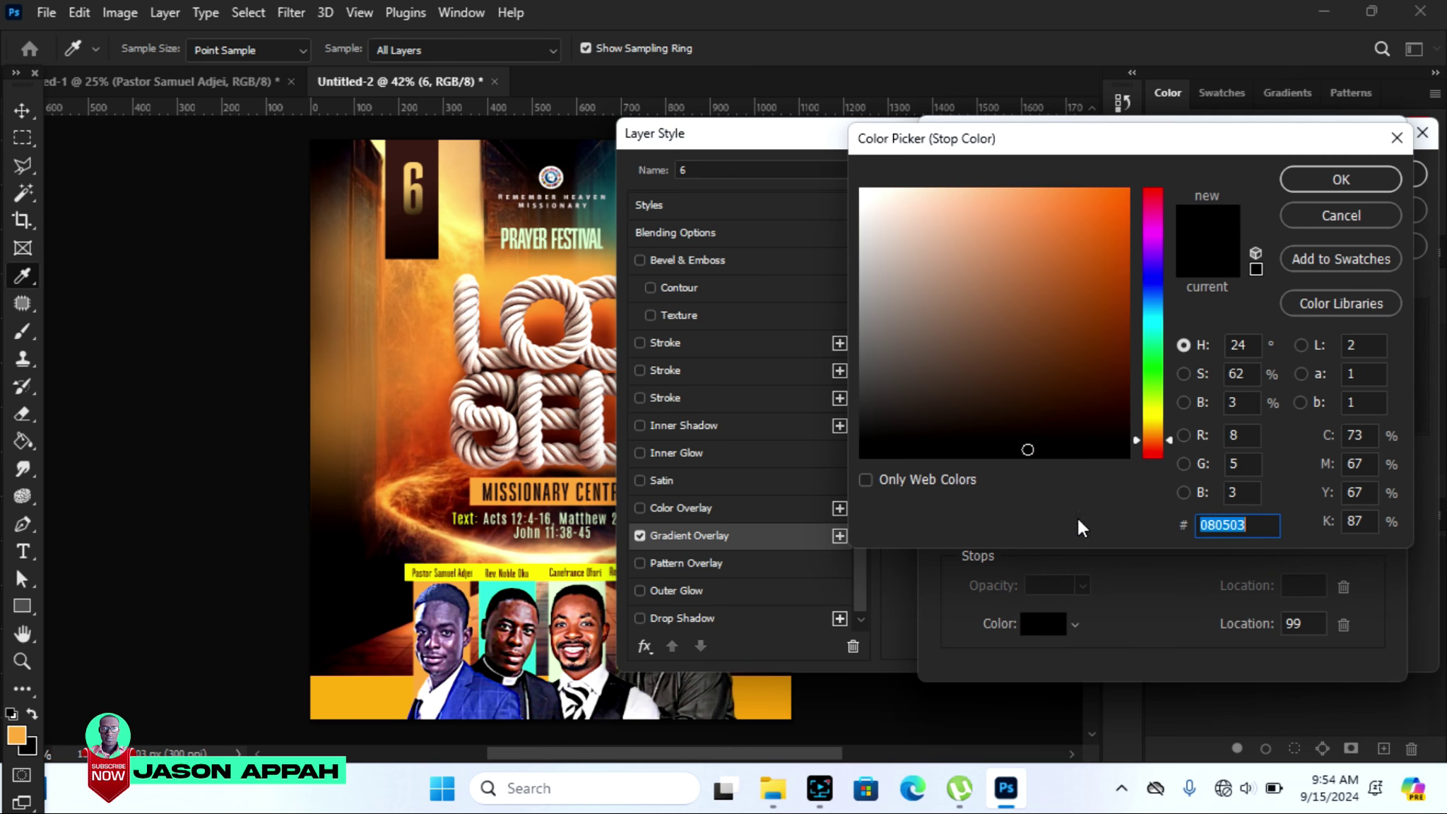
click(1149, 323)
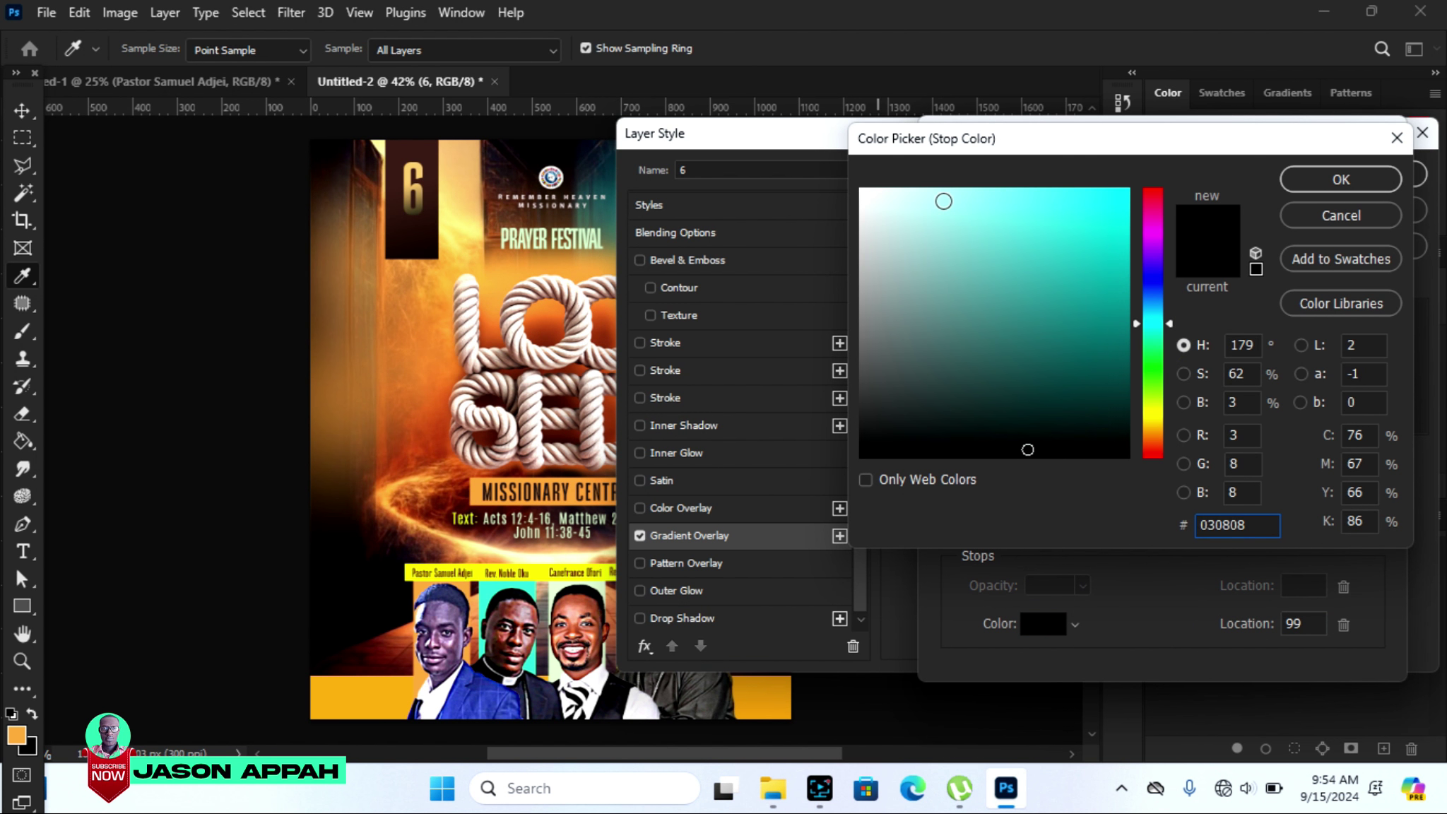
click(922, 200)
click(910, 191)
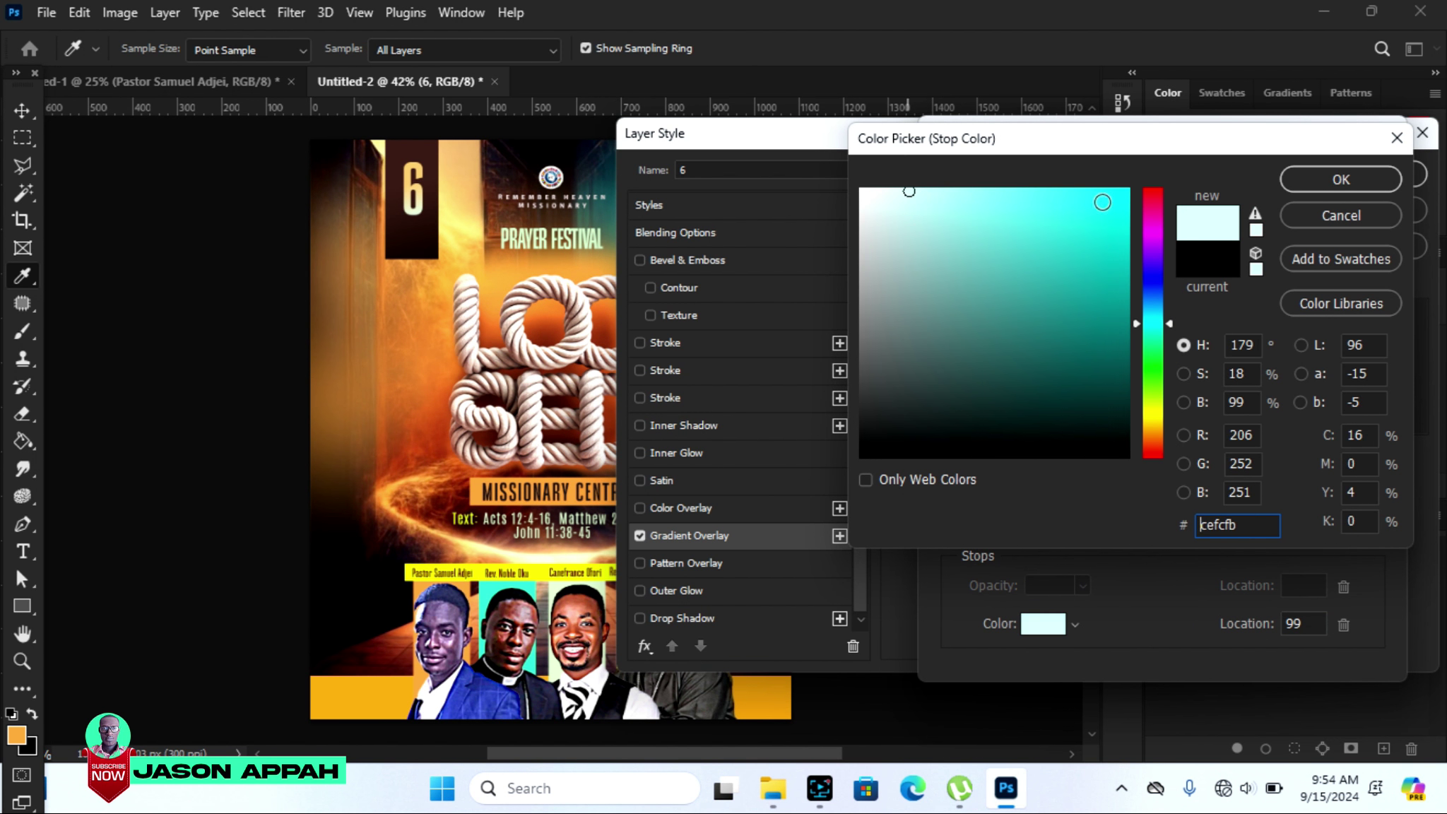
click(1326, 178)
click(1373, 178)
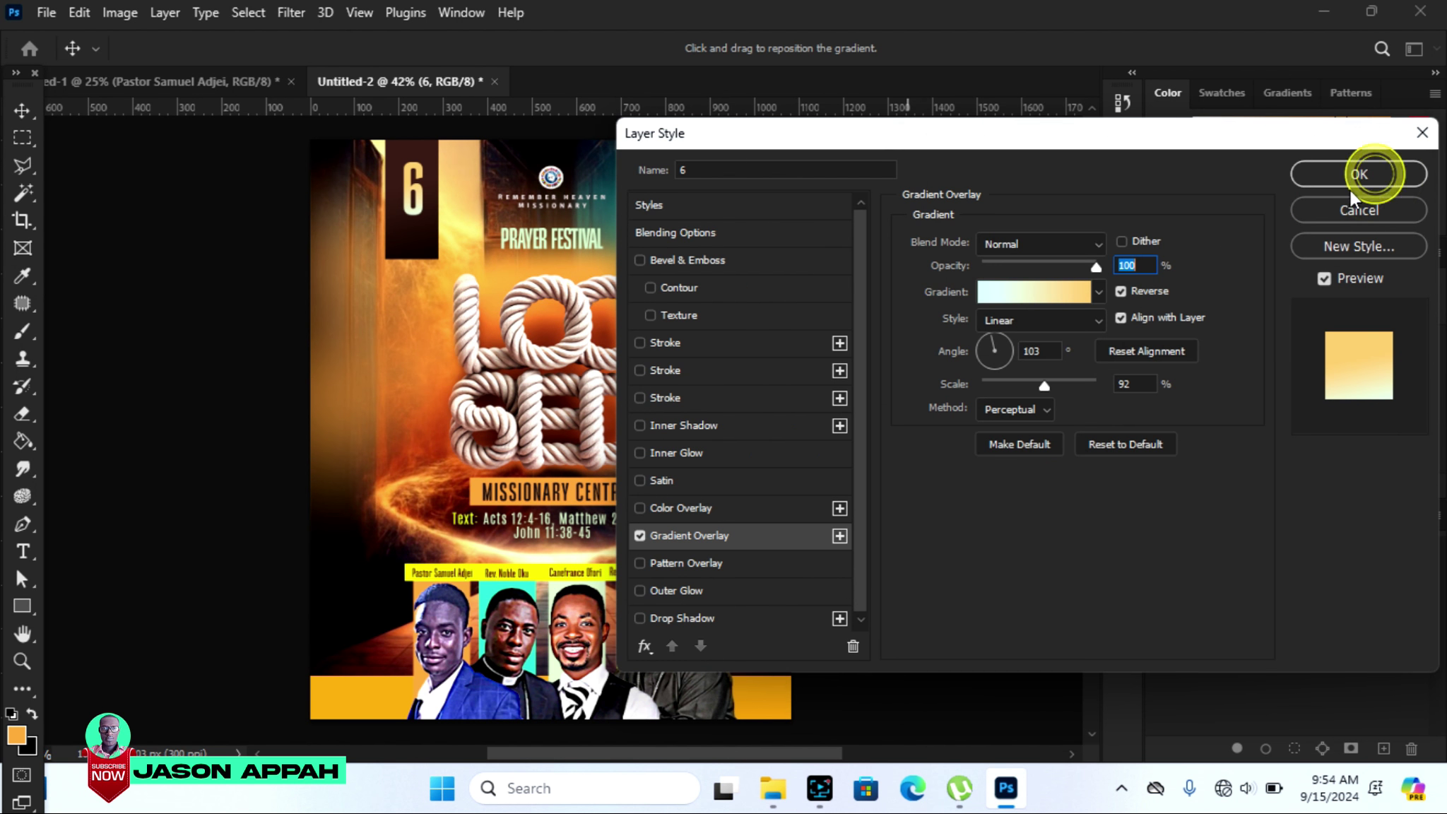
click(1372, 175)
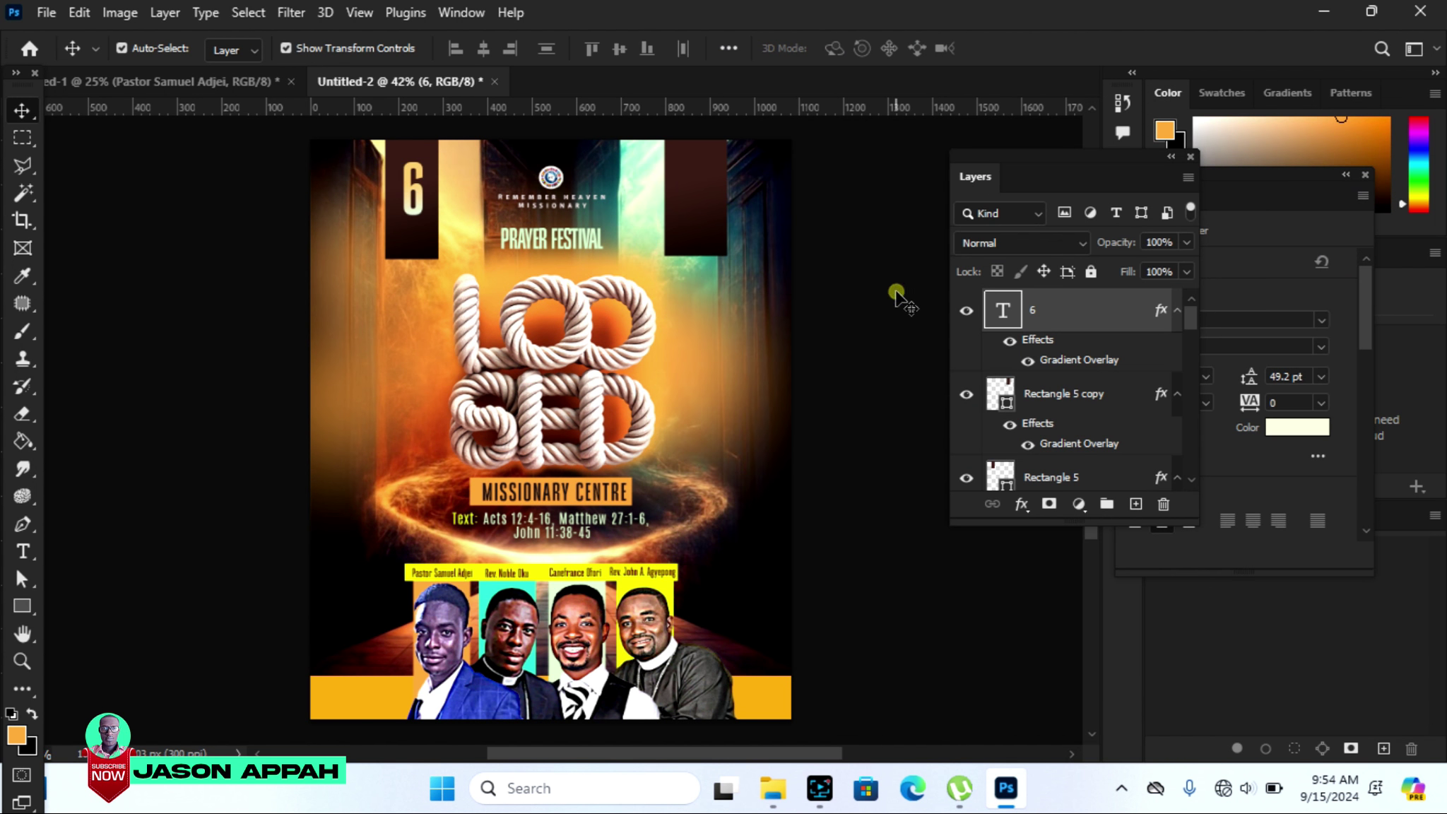
click(638, 382)
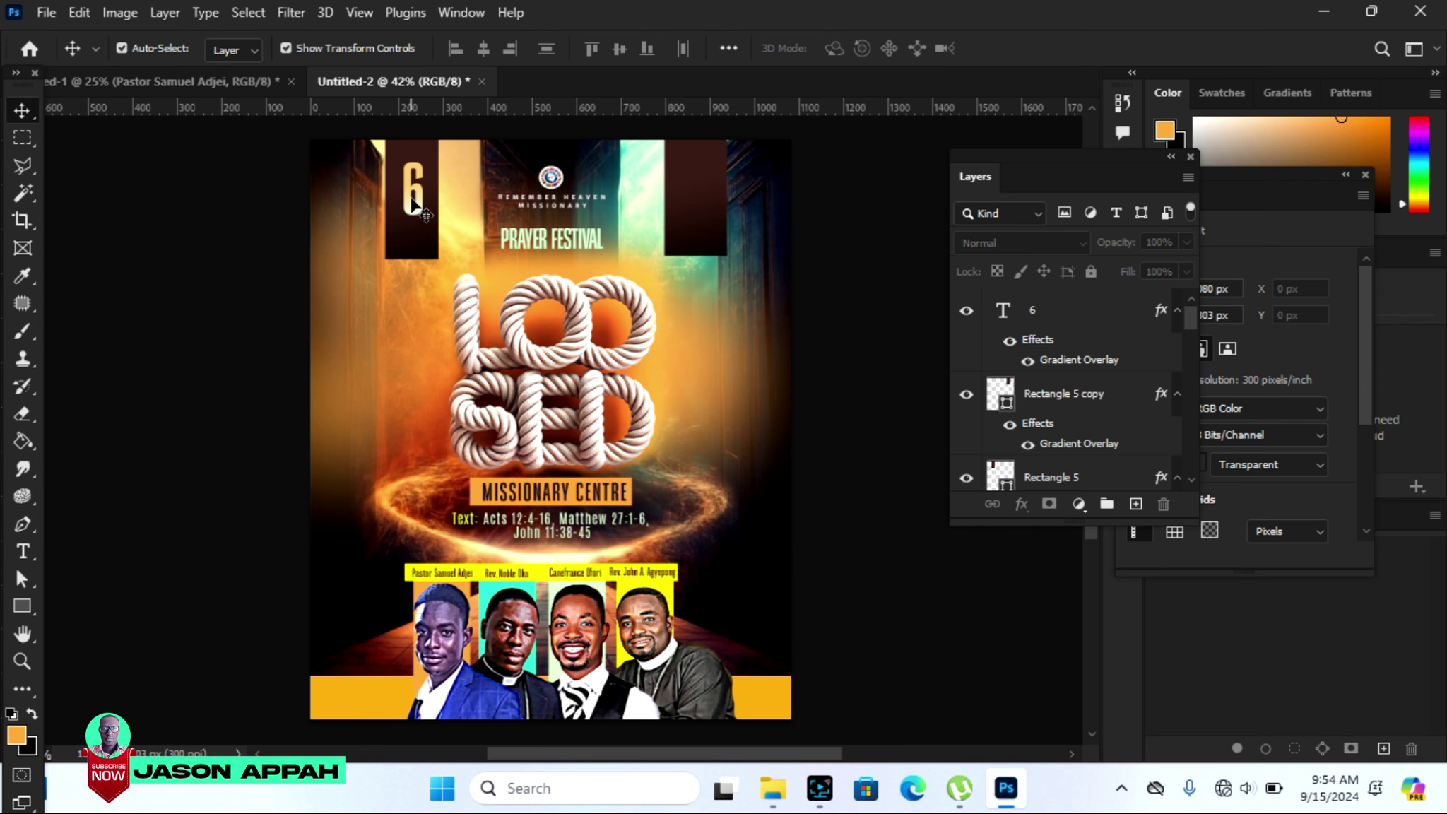
Duplicate the 6 layer, shrink the copy to about 69%, and nudge it below.
double_click(1003, 309)
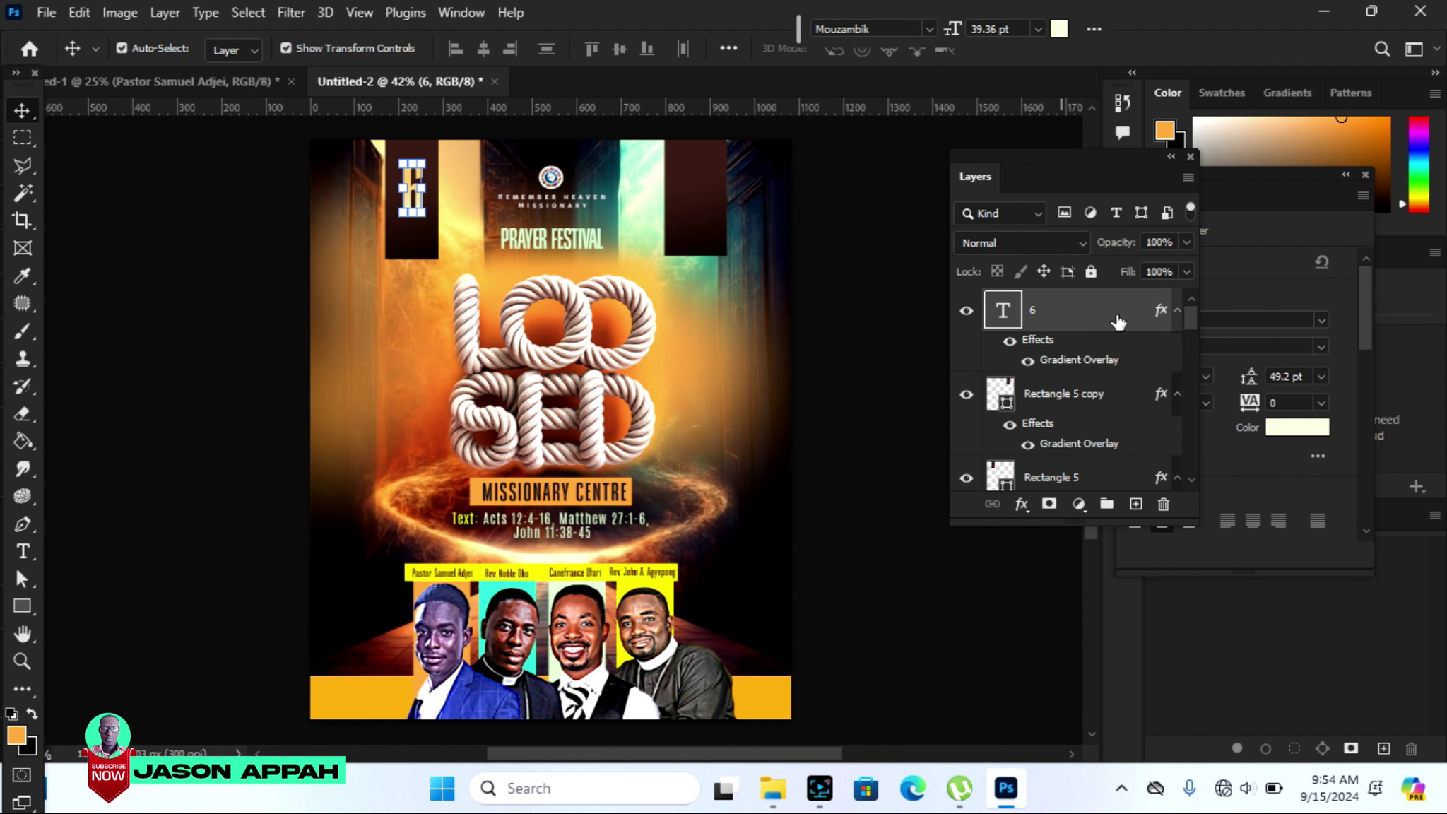
drag(1118, 322, 1137, 504)
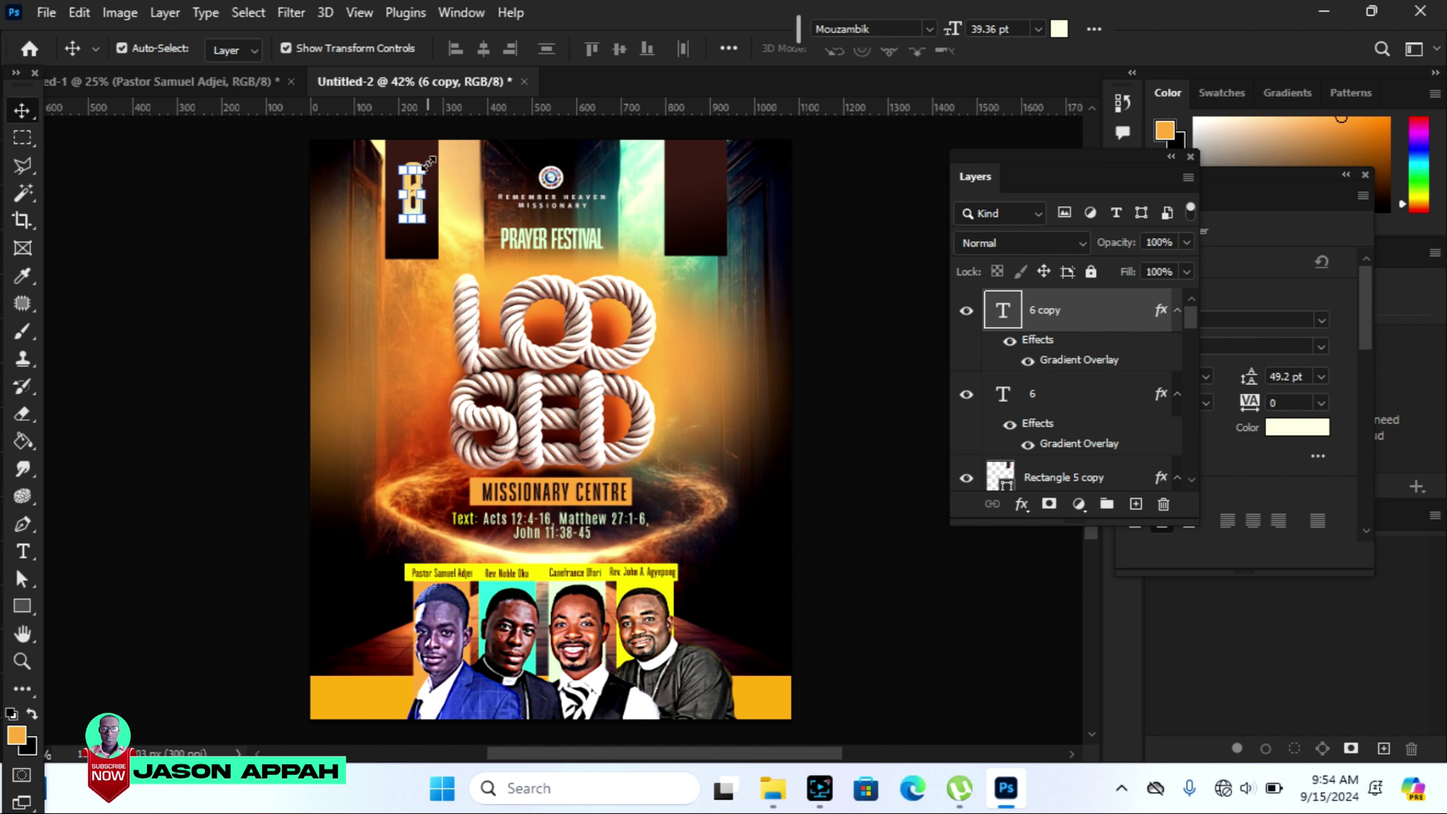
drag(431, 162, 426, 188)
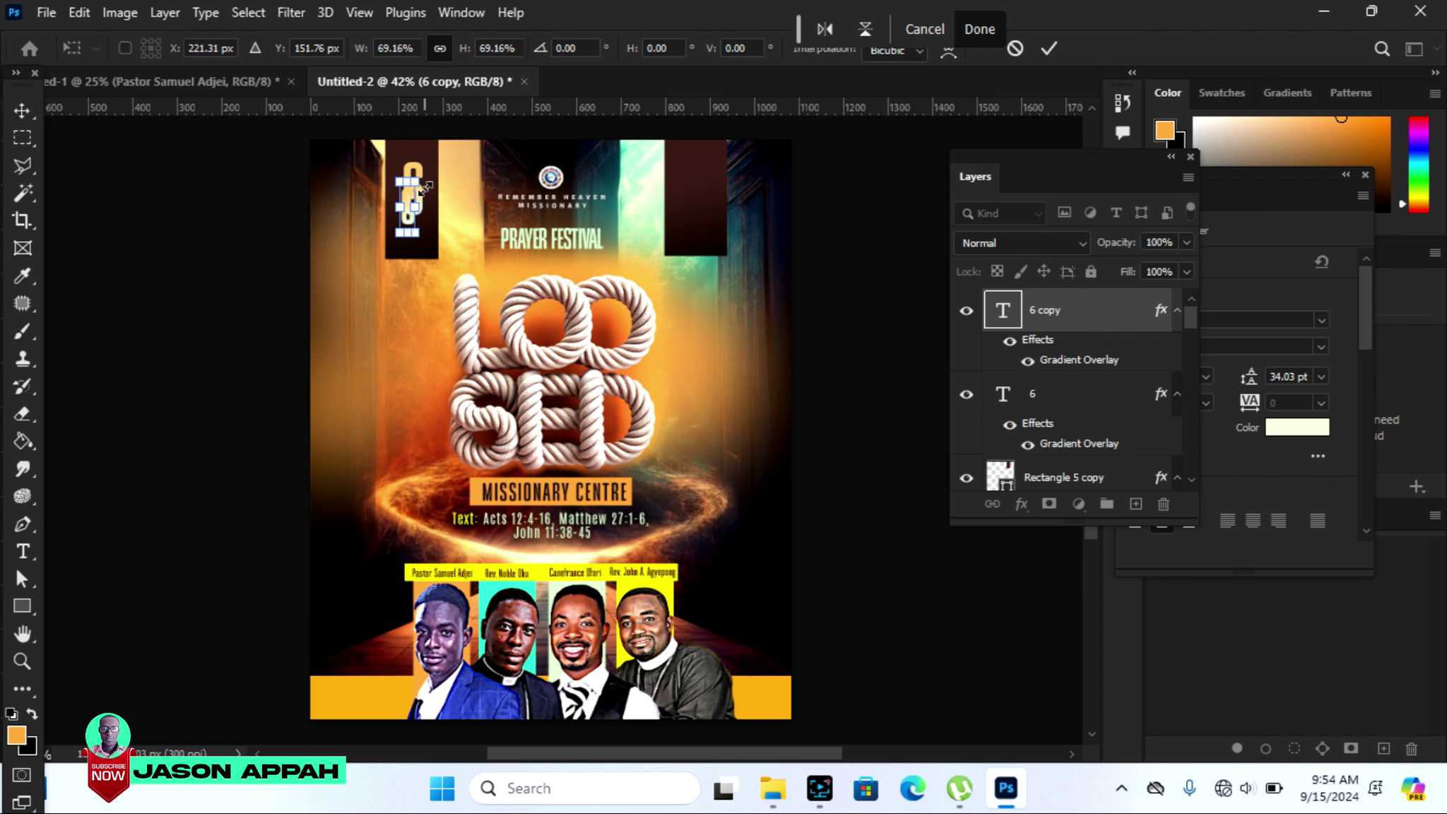
key(Down)
key(Down)
key(Down)
key(Down)
key(Down)
key(Down)
Retype the smaller copy as PM and scale it to fit the banner.
click(24, 551)
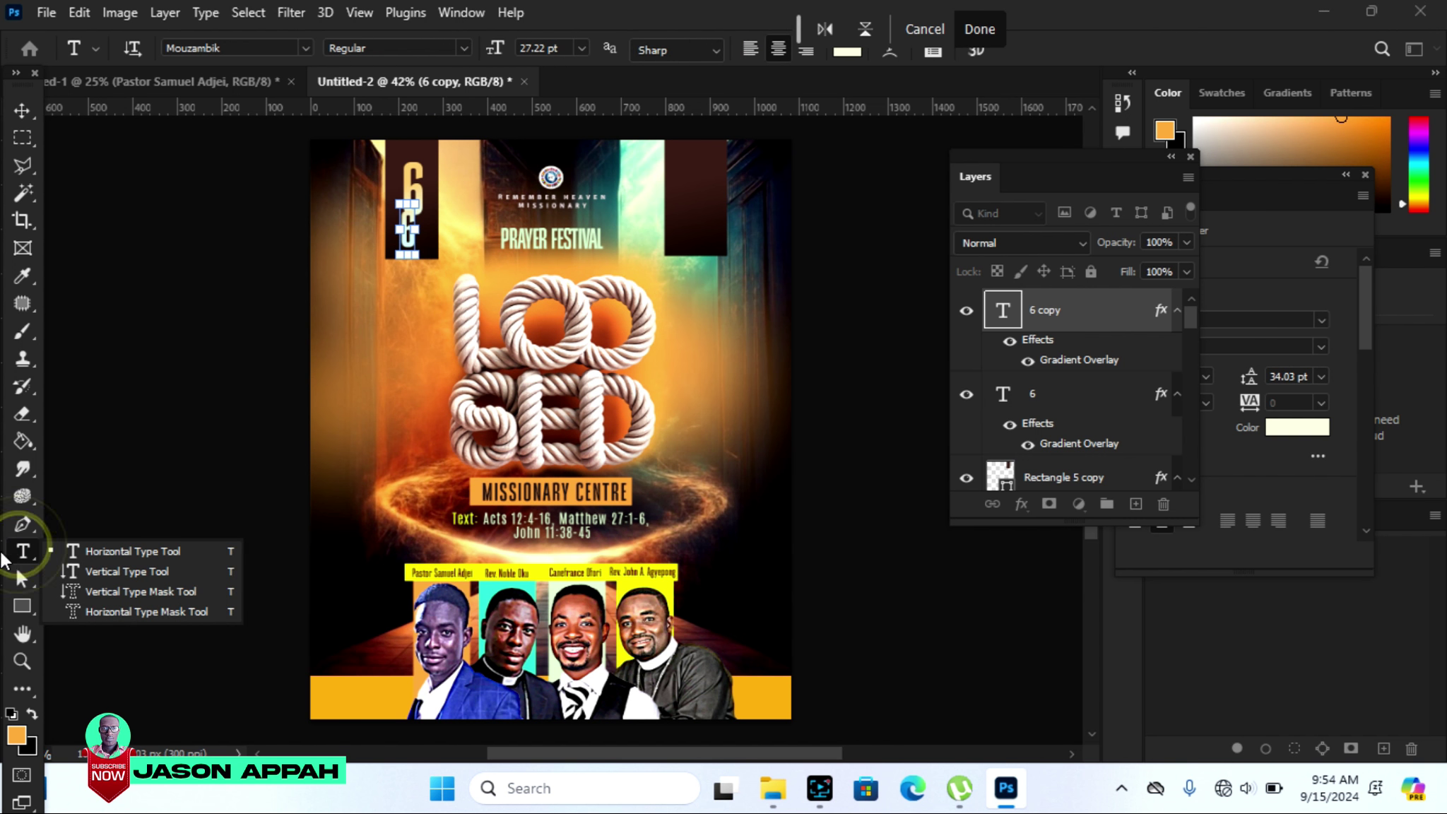
click(92, 553)
double_click(409, 230)
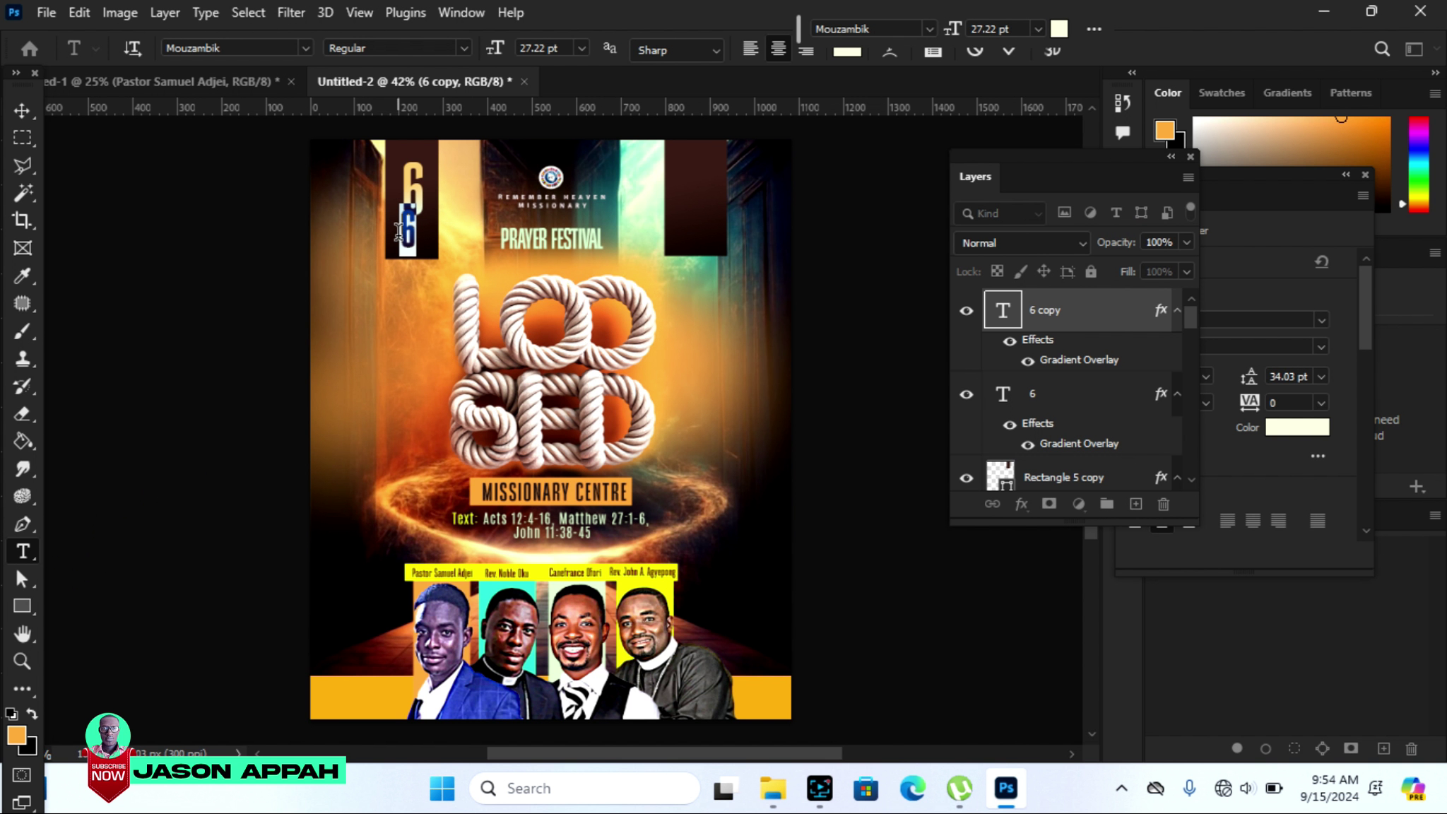
text(PM)
click(21, 109)
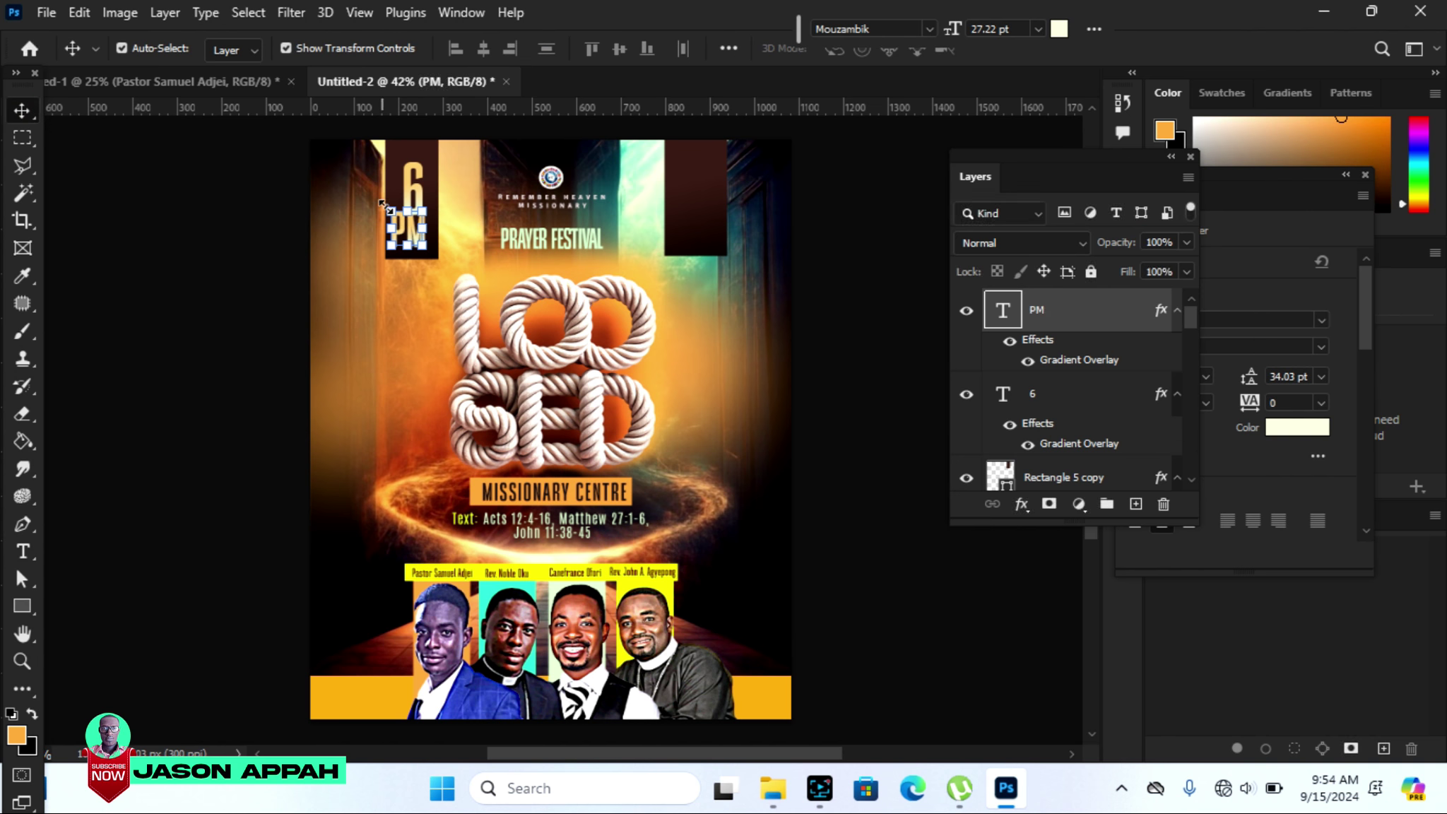
key(ctrl+t)
drag(388, 209, 395, 217)
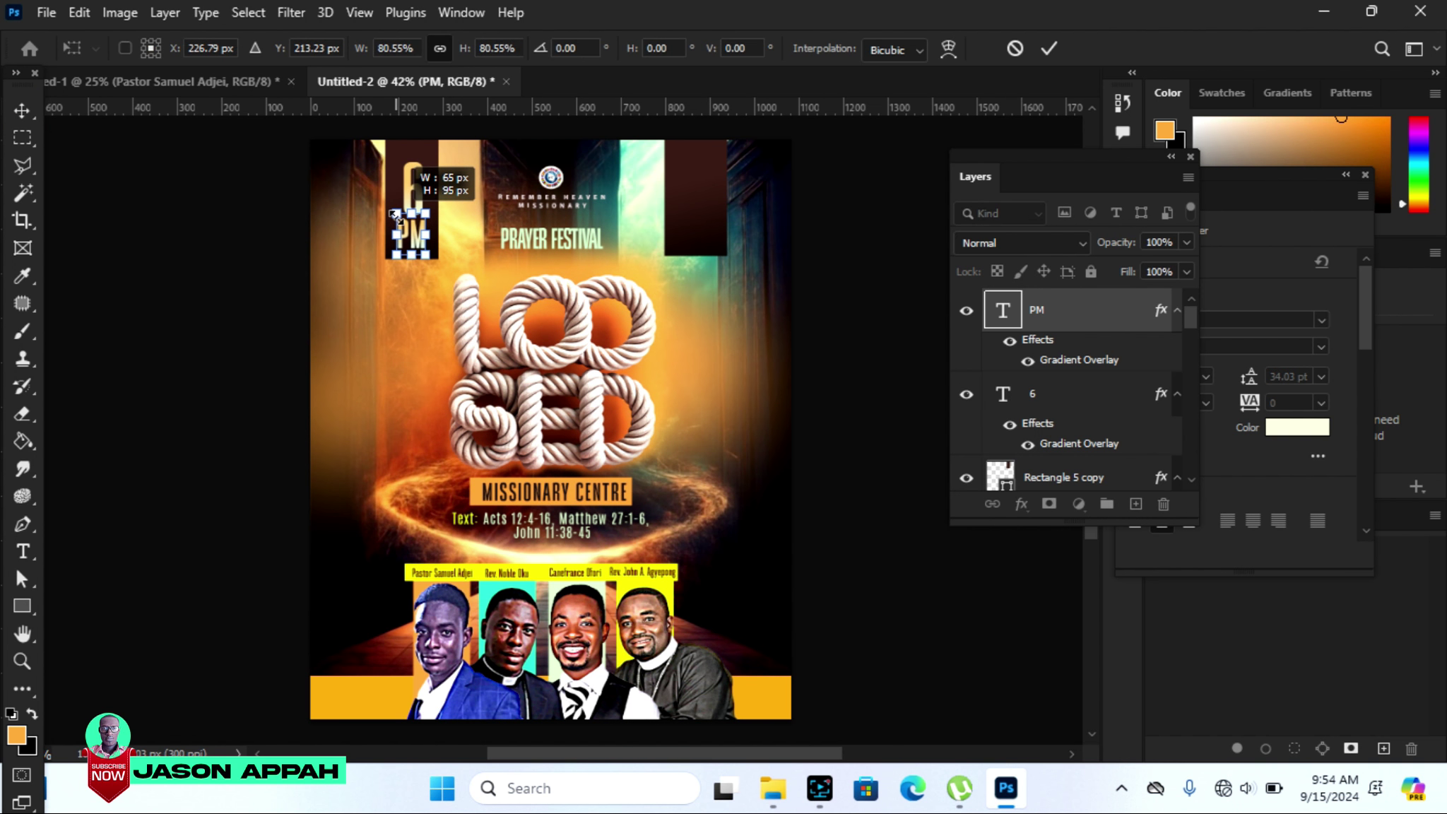
key(Return)
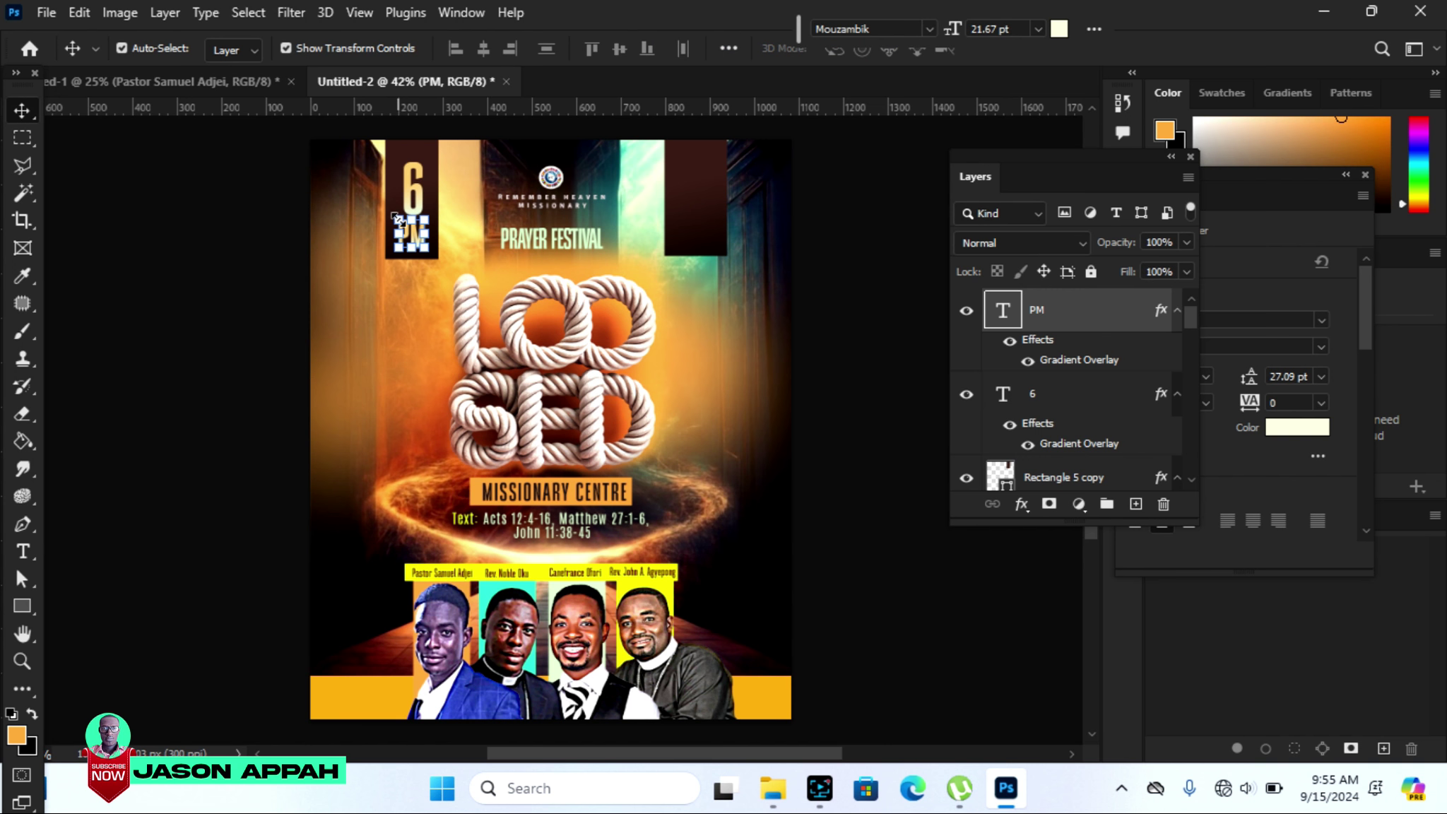
Review the 6 PM layout, then duplicate the 6 layer again.
click(839, 259)
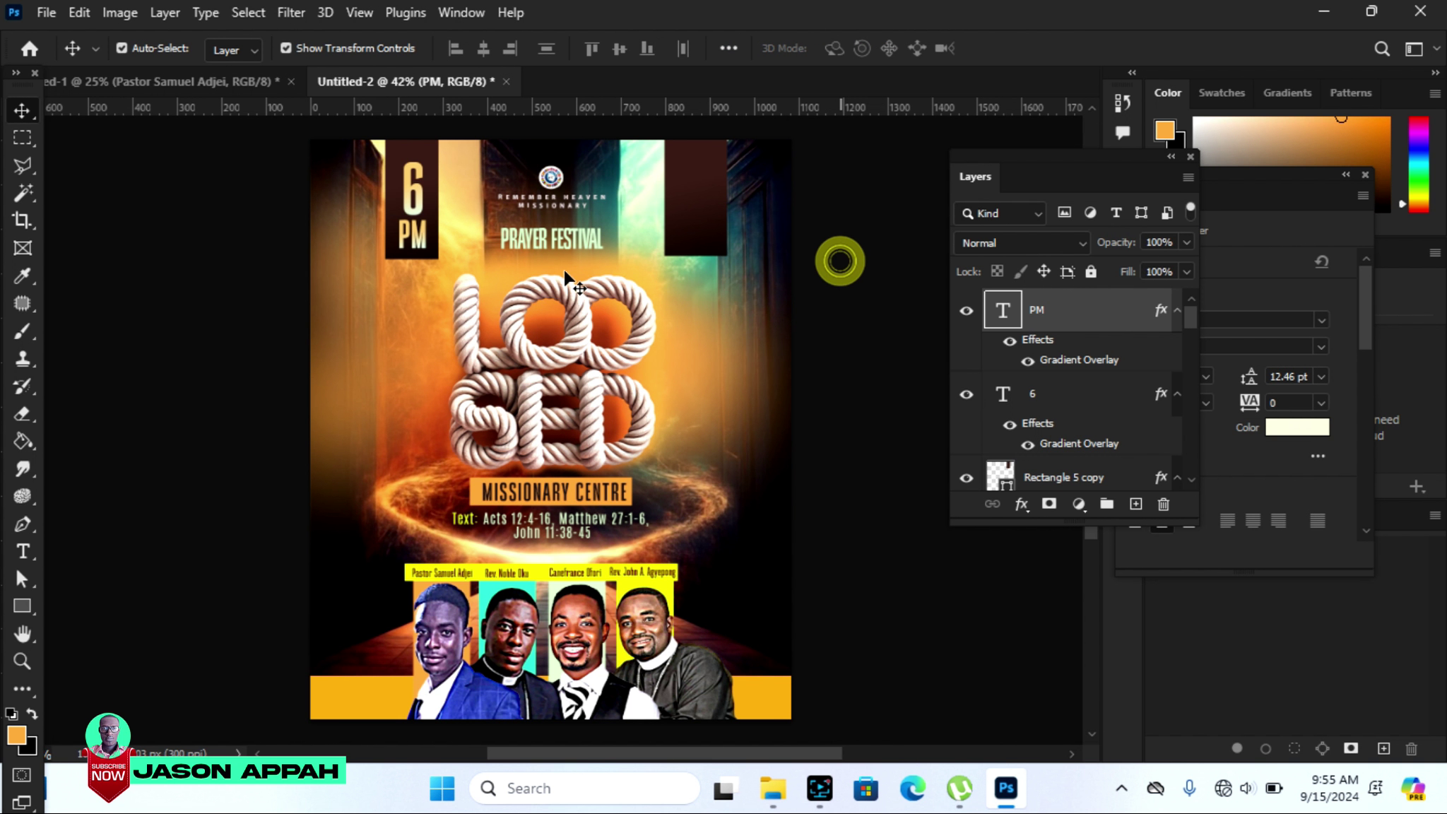
click(423, 240)
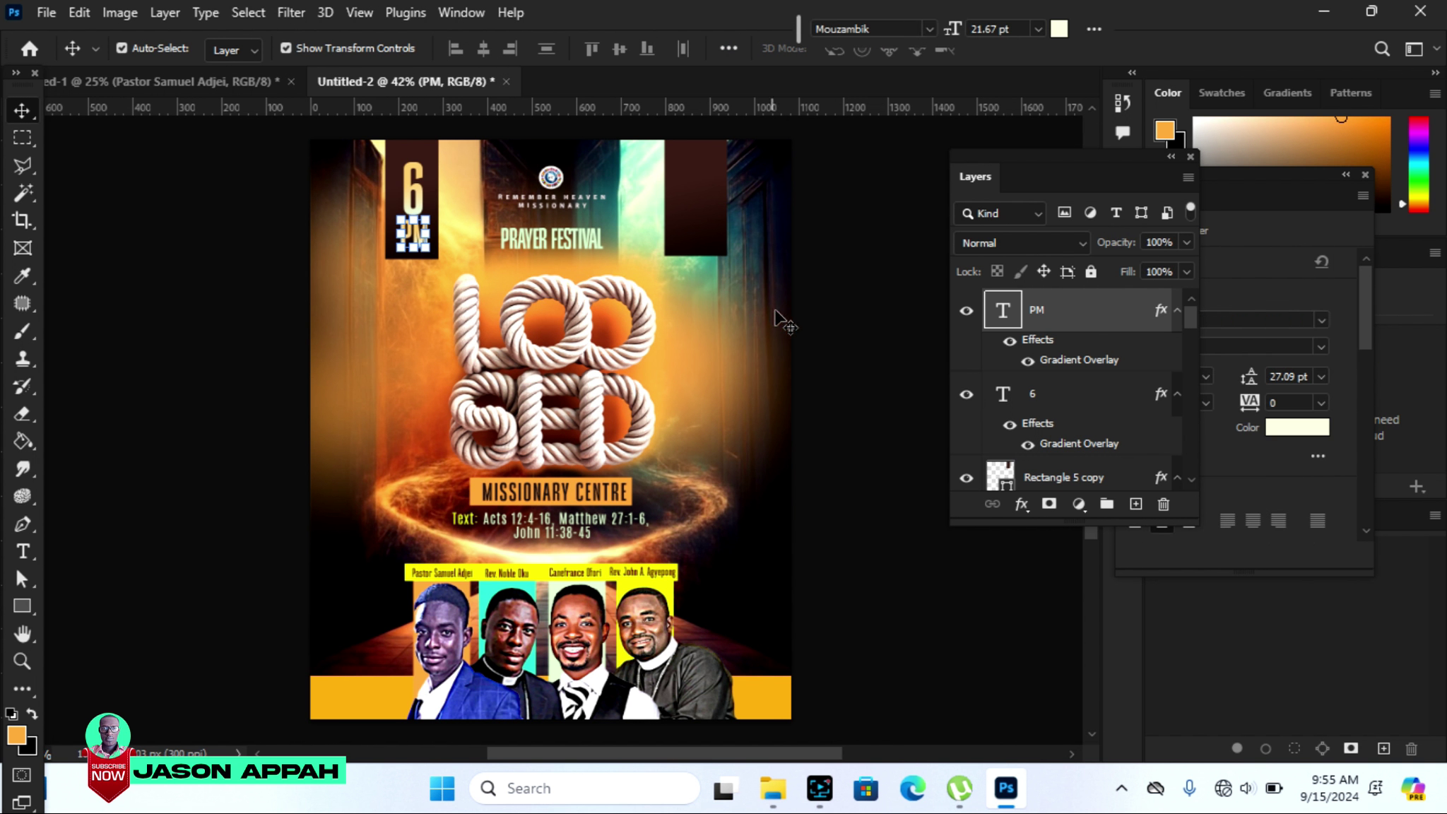
click(836, 300)
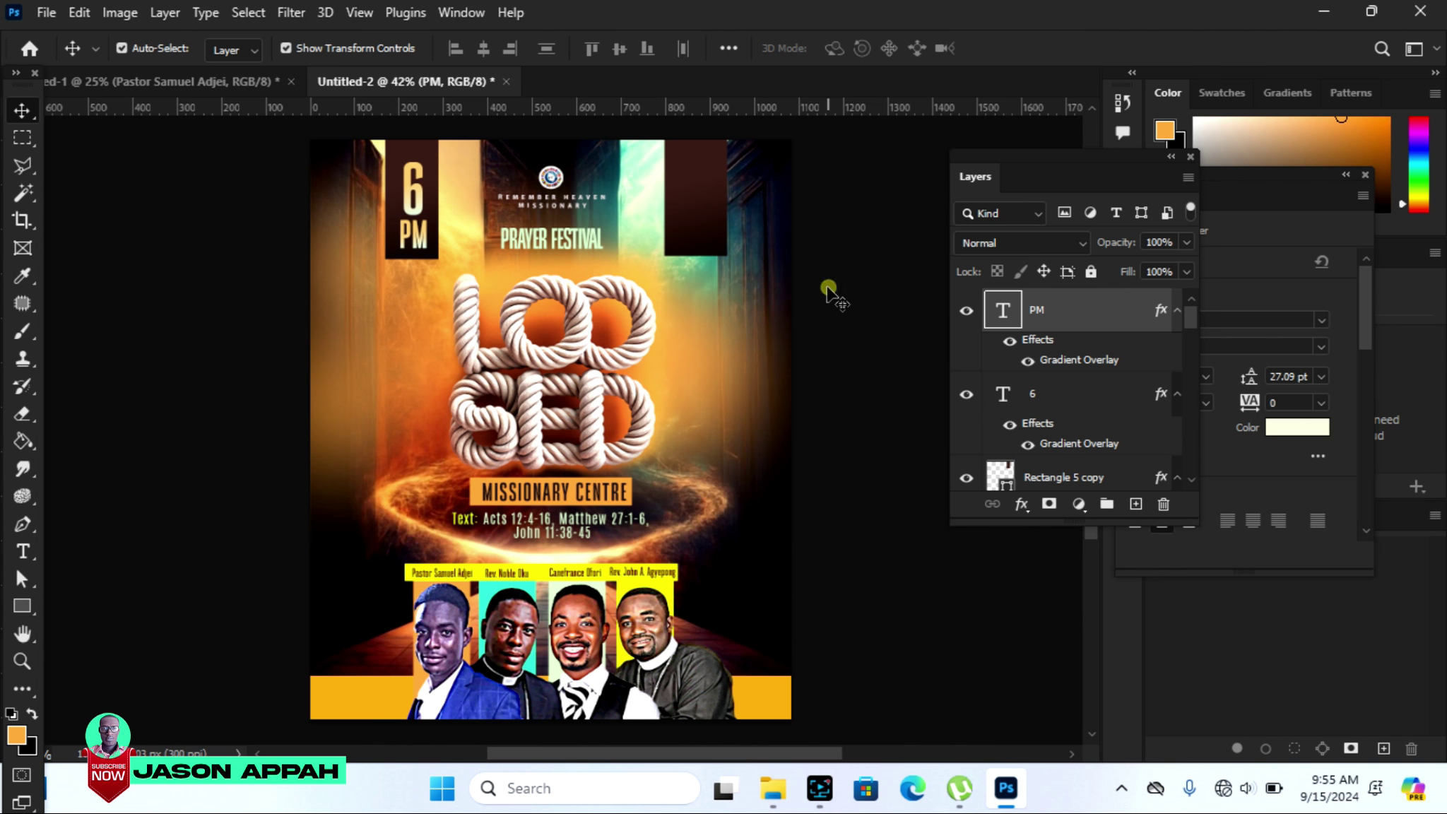
click(415, 203)
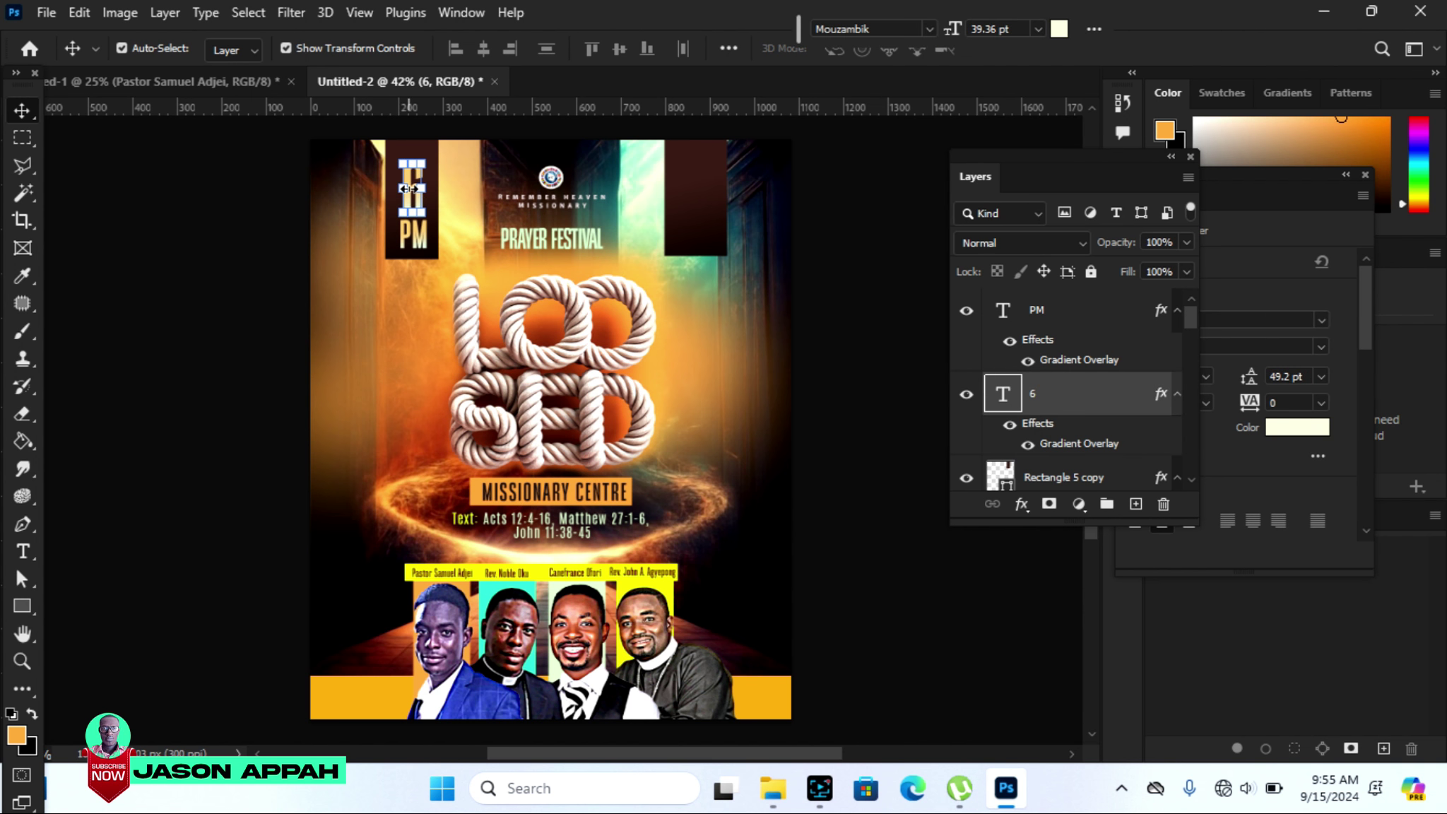
key(alt)
click(847, 214)
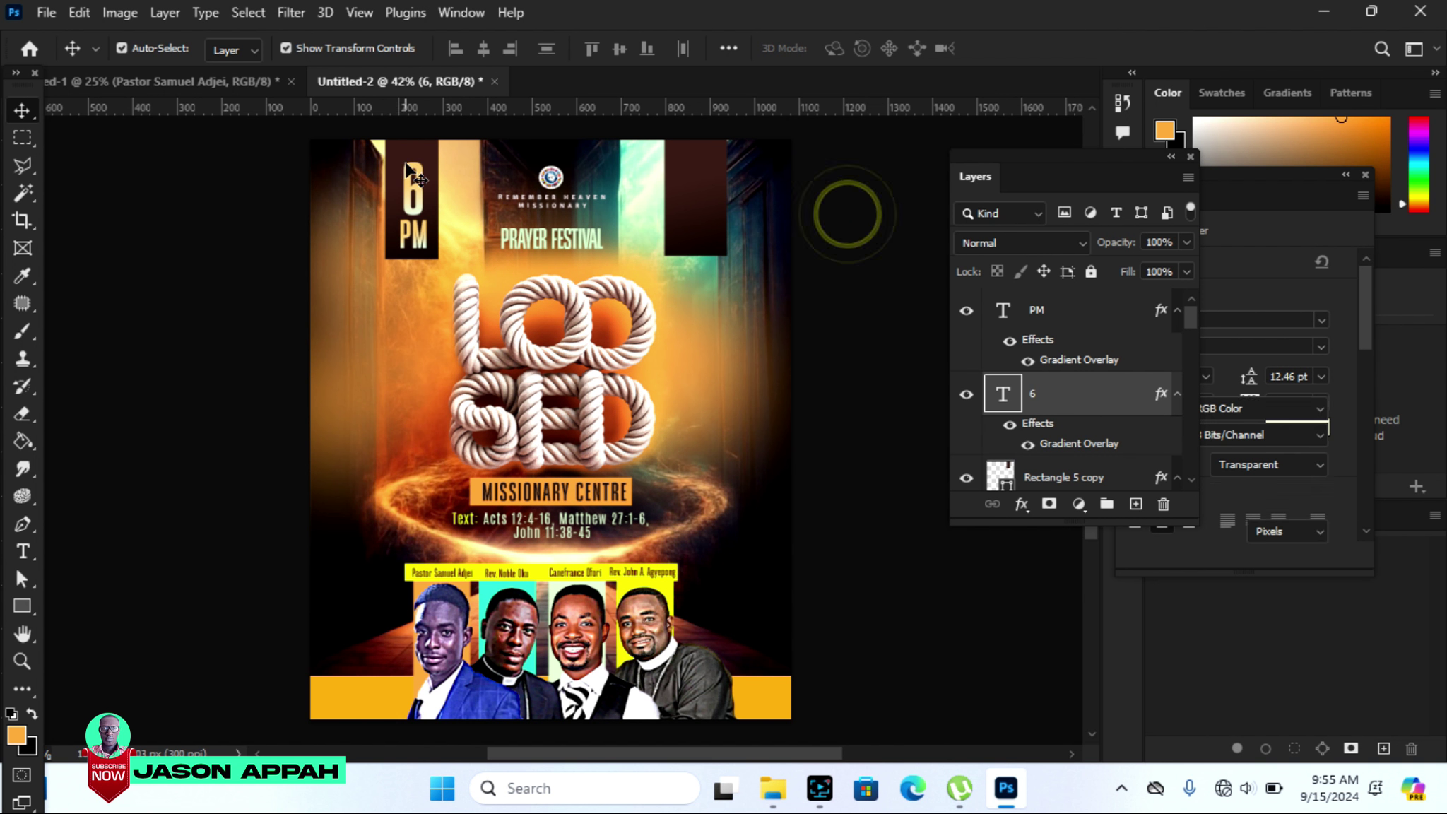
click(414, 195)
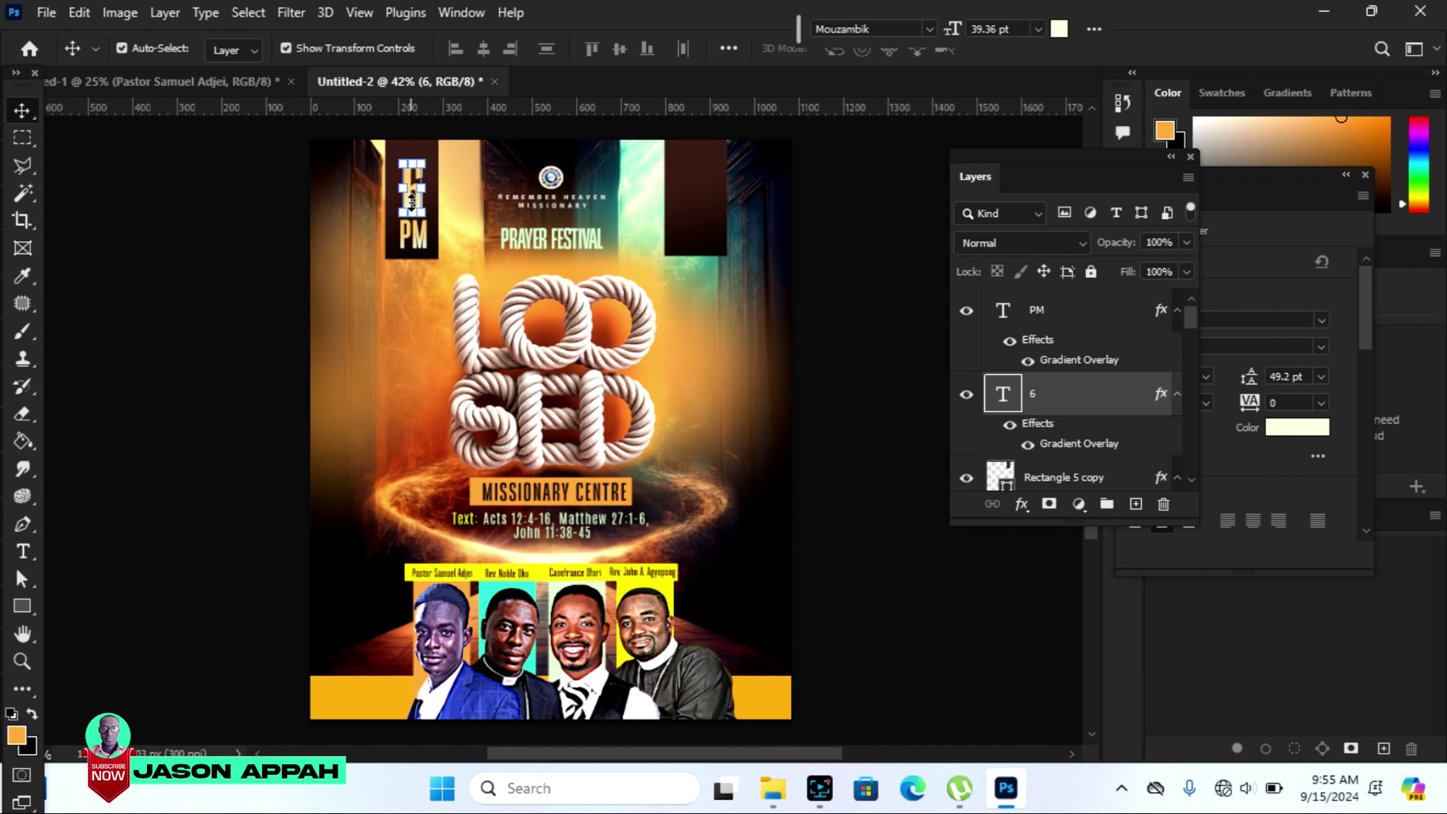
click(896, 331)
double_click(422, 211)
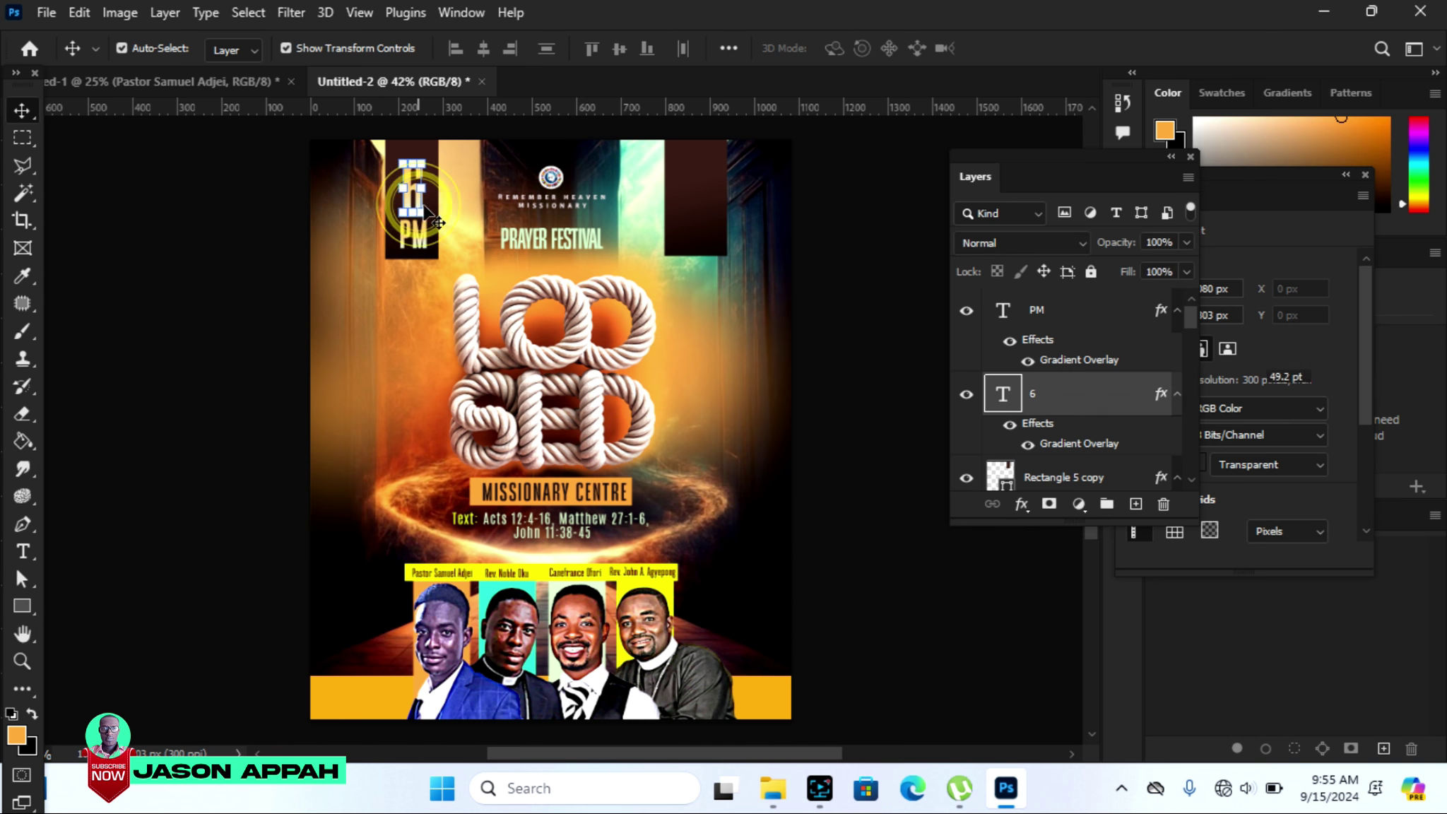
drag(1099, 393, 1137, 502)
click(841, 307)
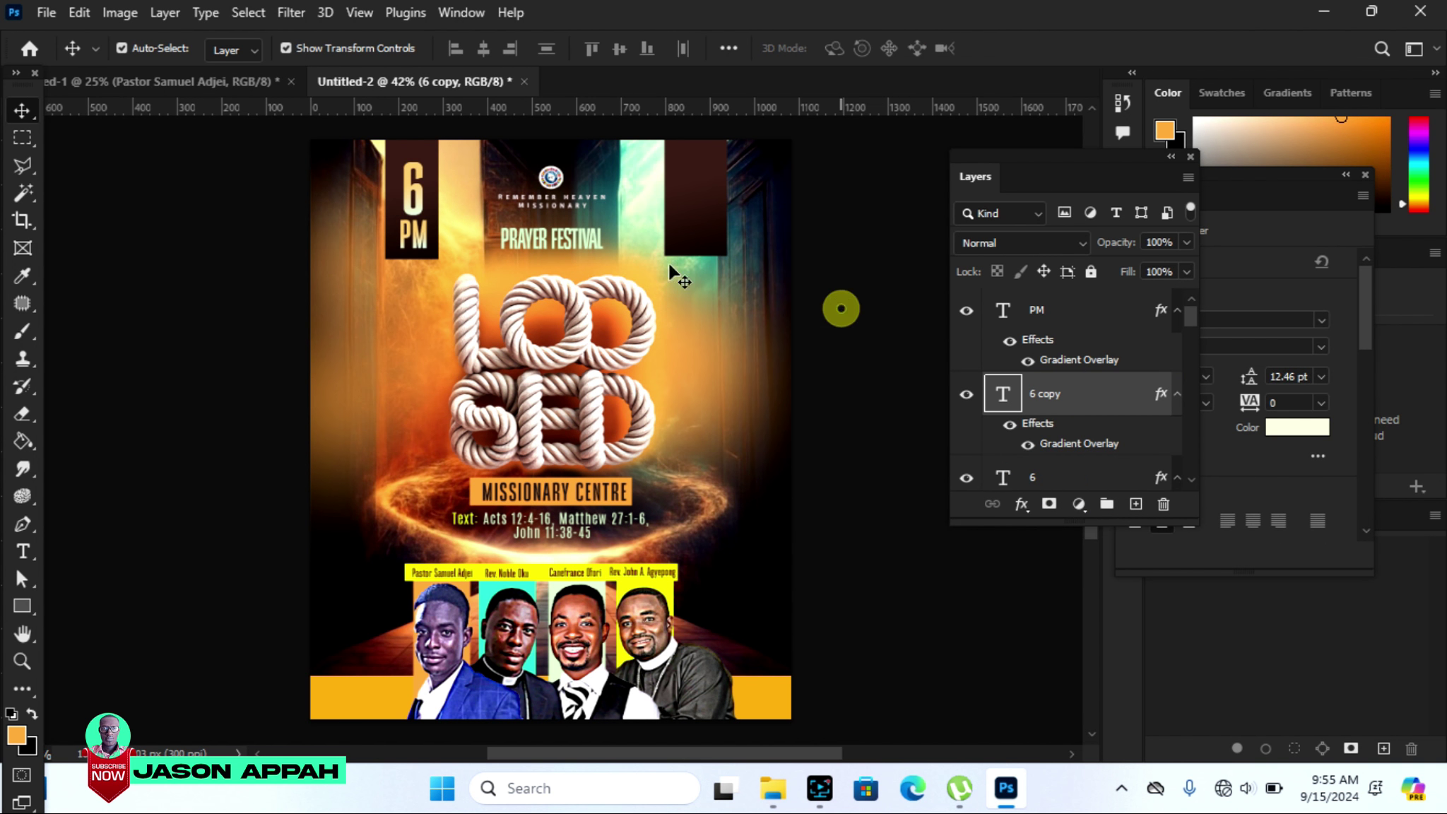
Move the copied 6 into the right banner and retype it as 4-6.
drag(422, 210, 696, 207)
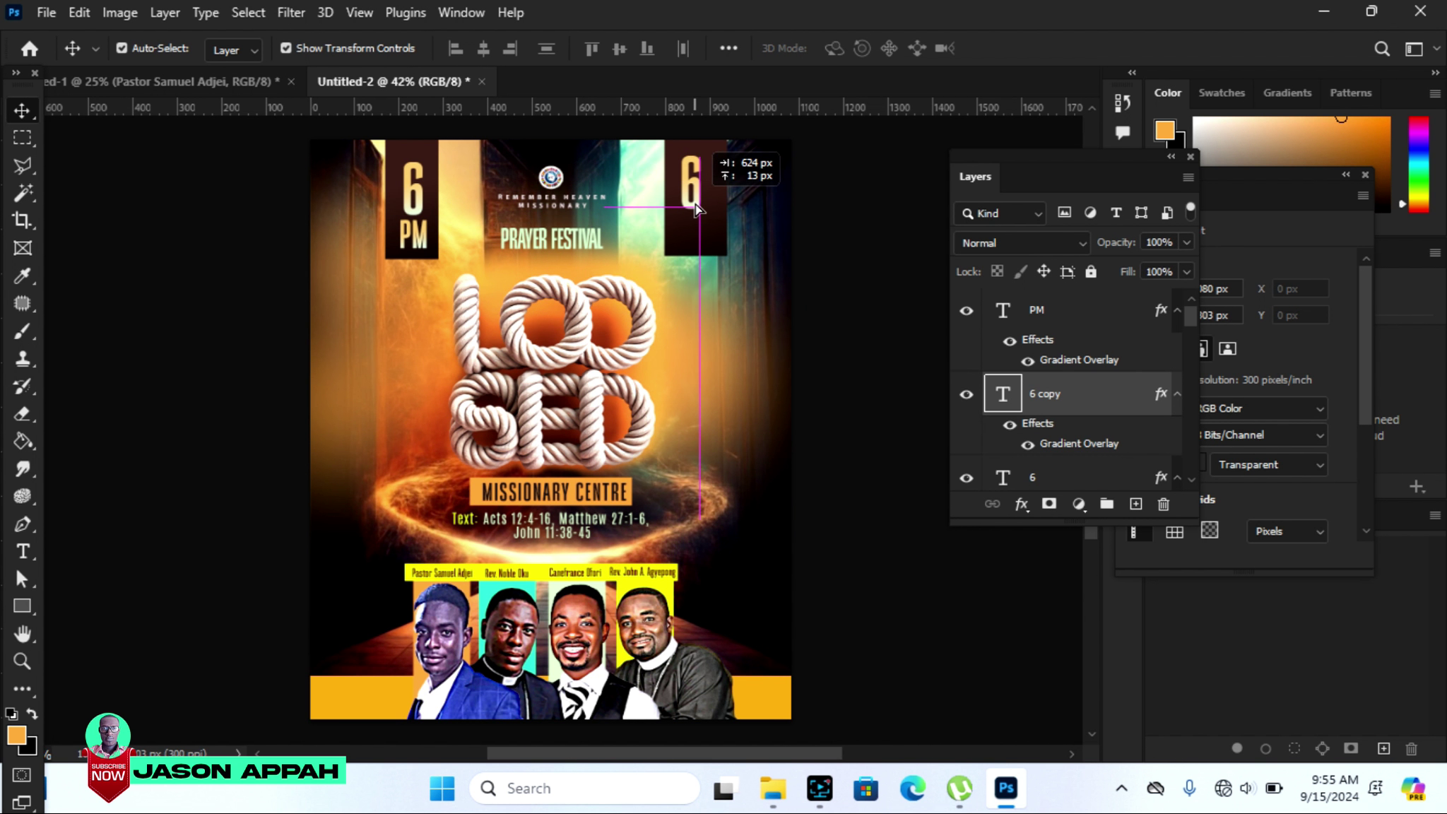
click(22, 551)
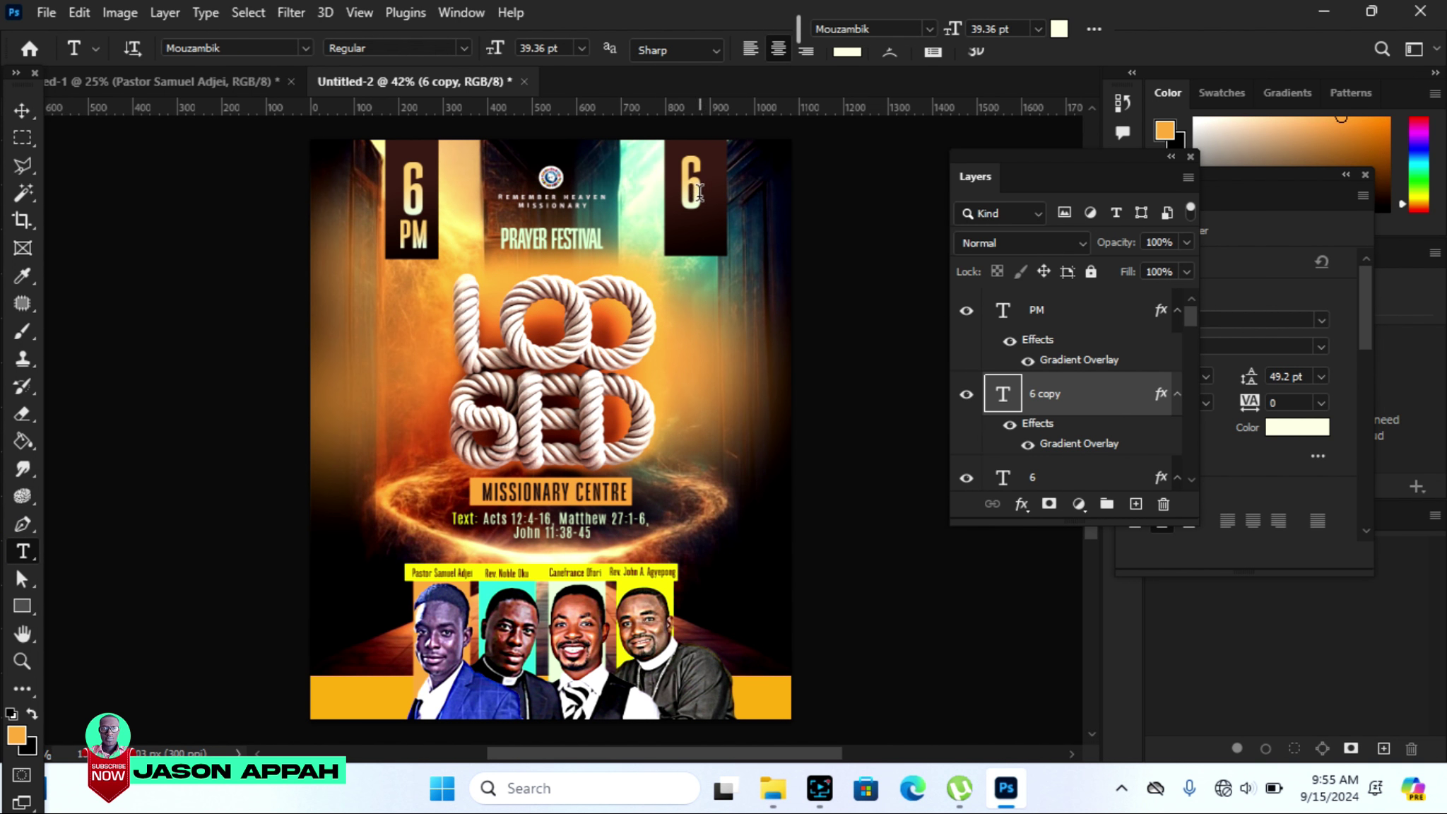
double_click(696, 189)
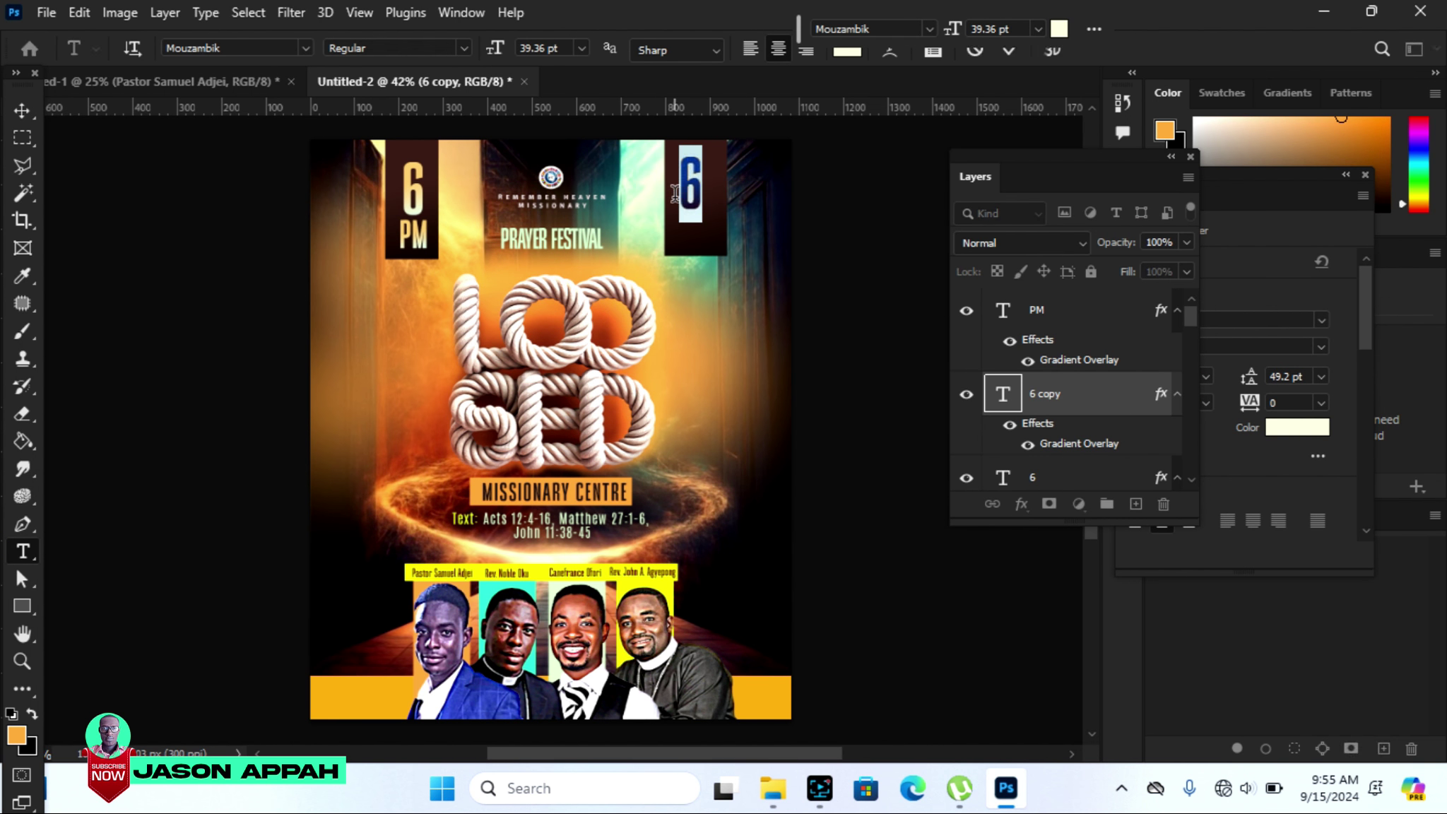
text(6)
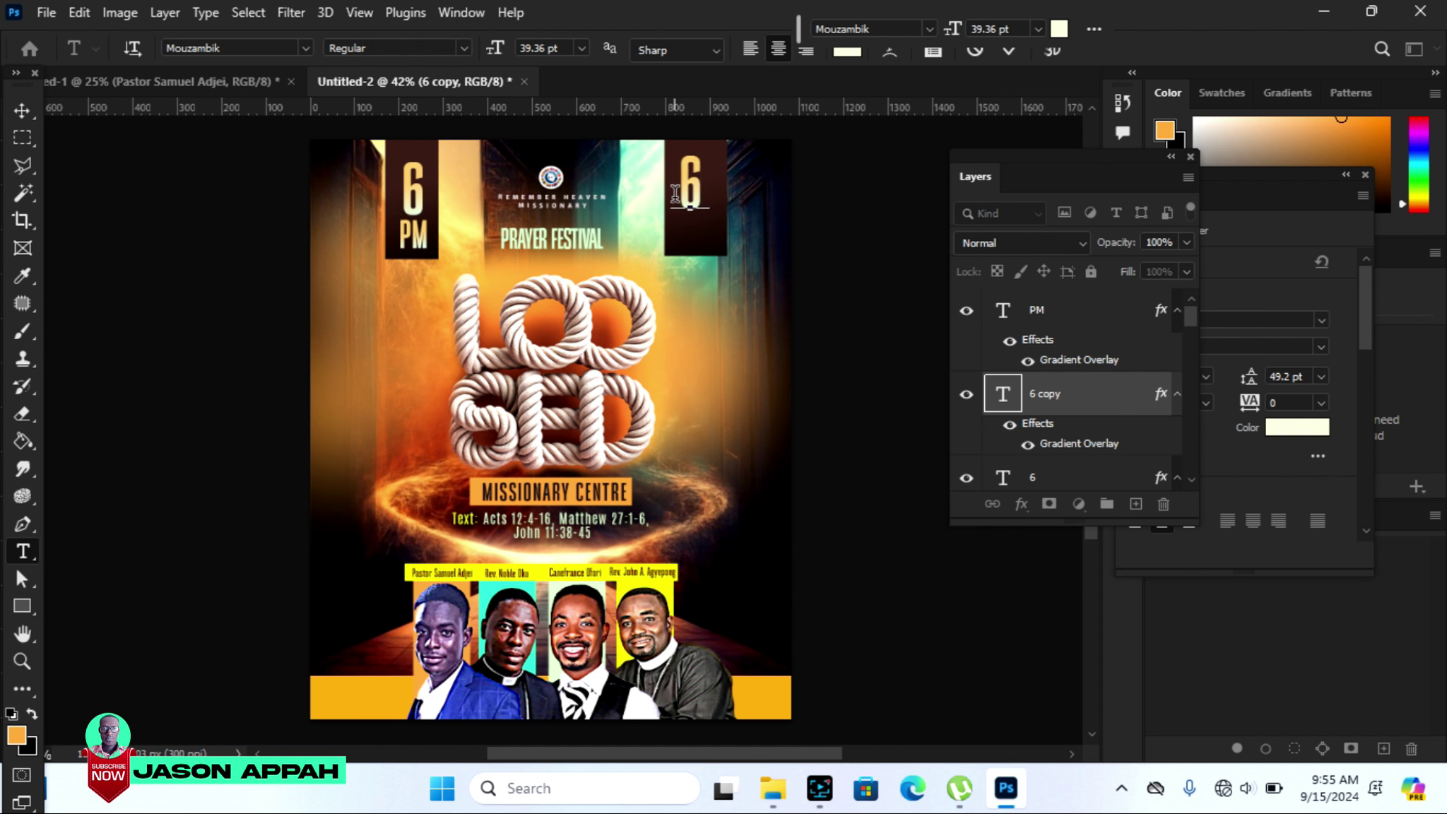
text(4-)
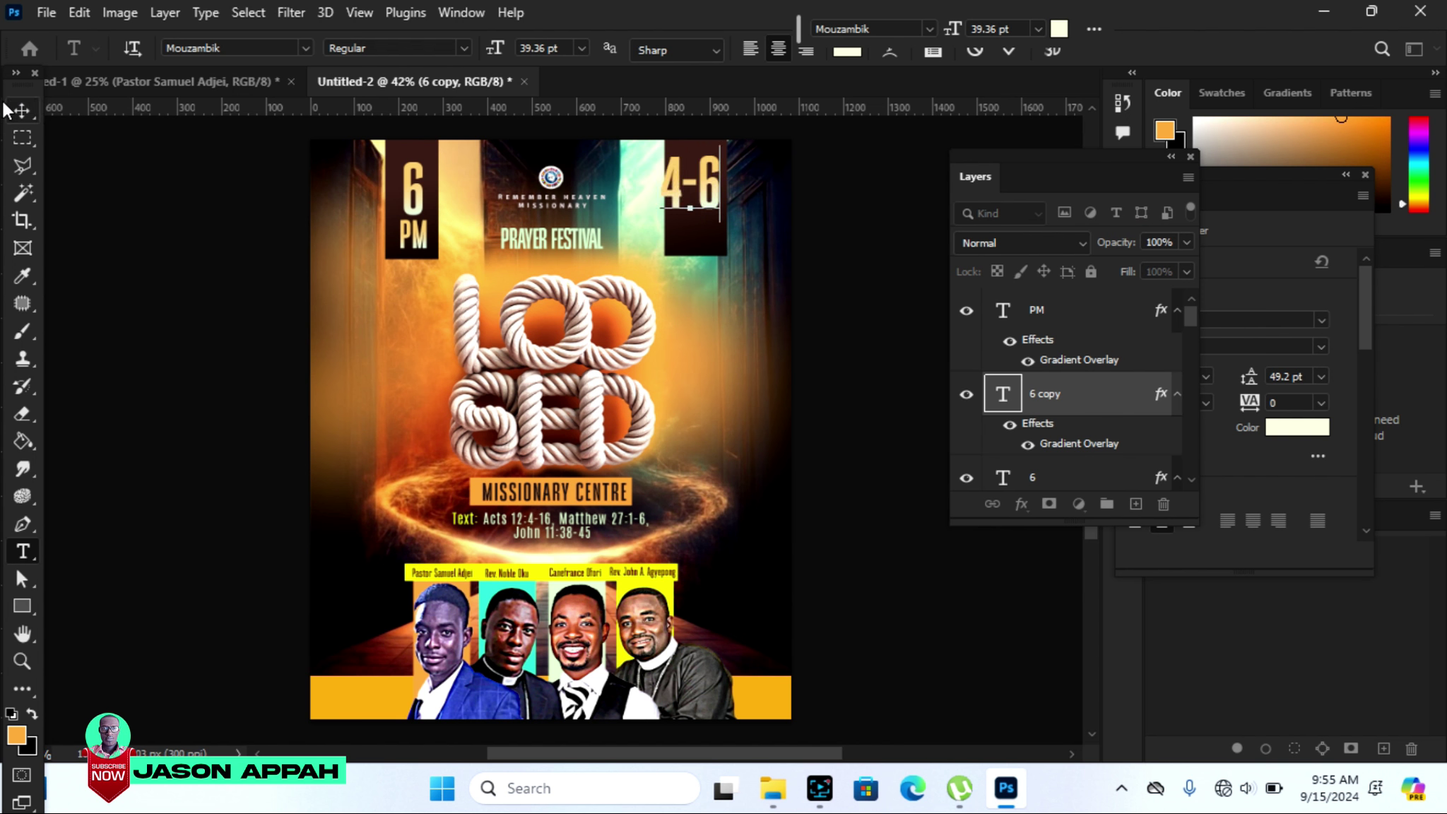
click(22, 110)
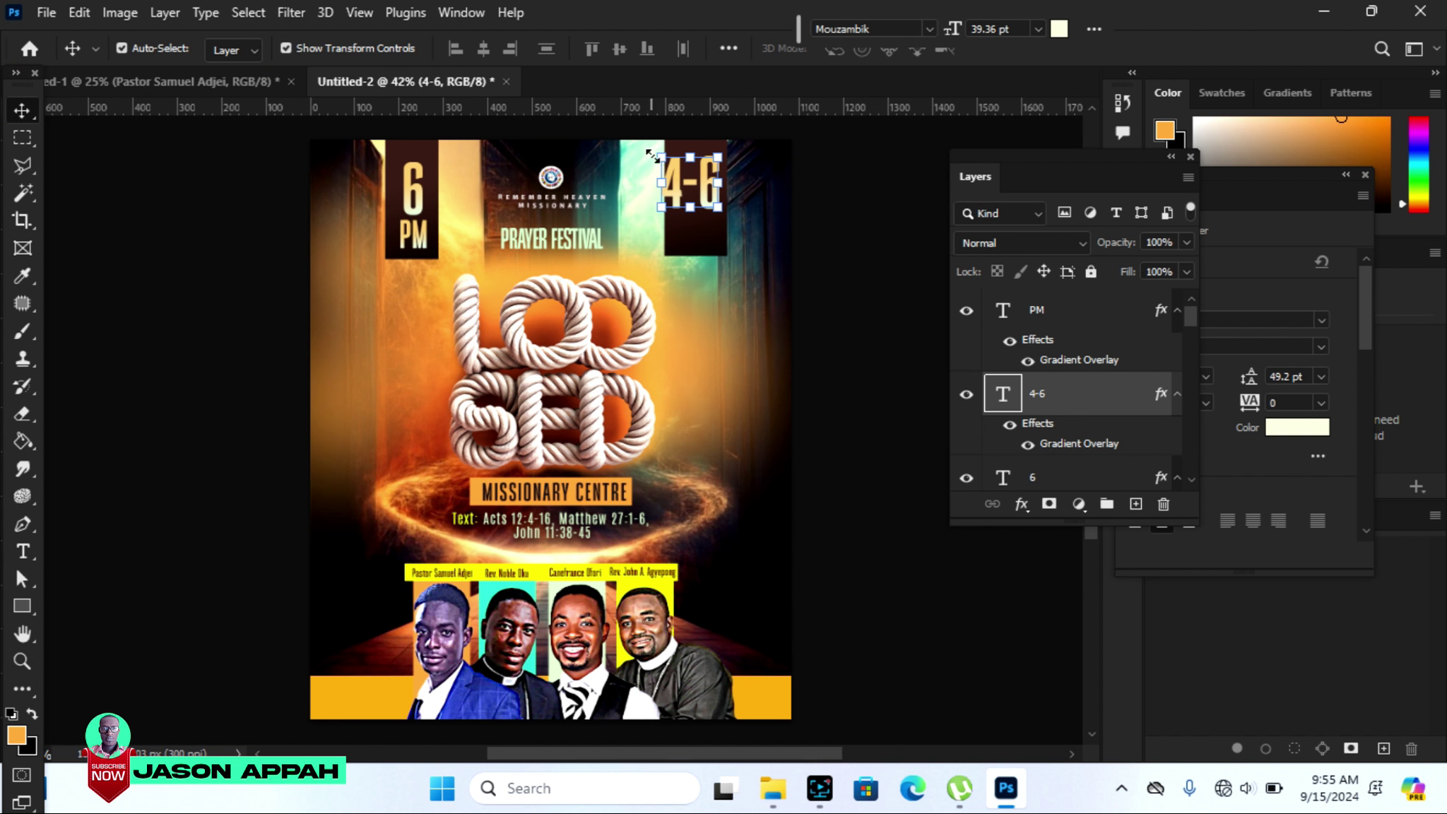
Shrink the 4-6 text to about 85% to fit the box.
drag(657, 155, 672, 164)
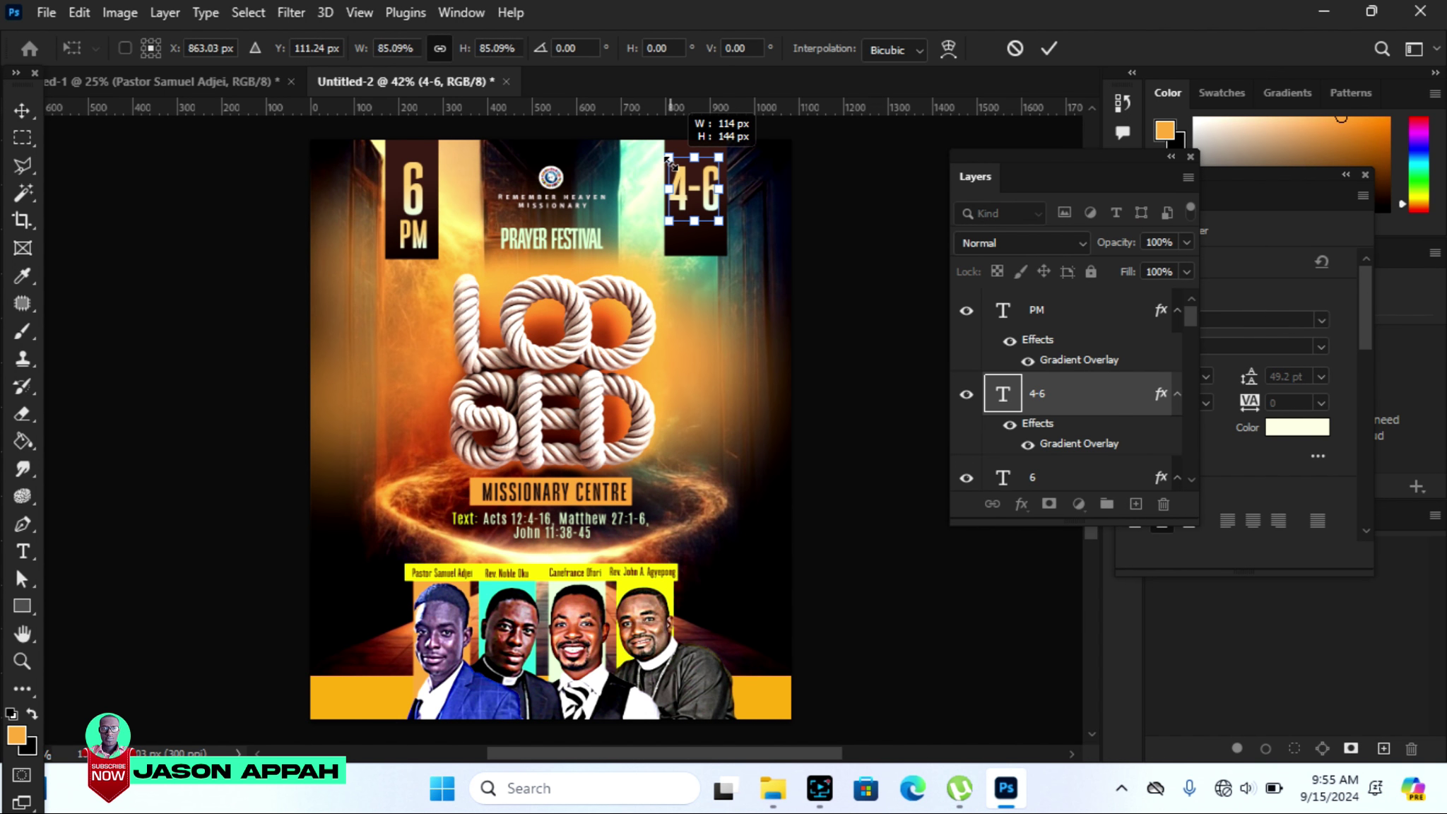
key(Return)
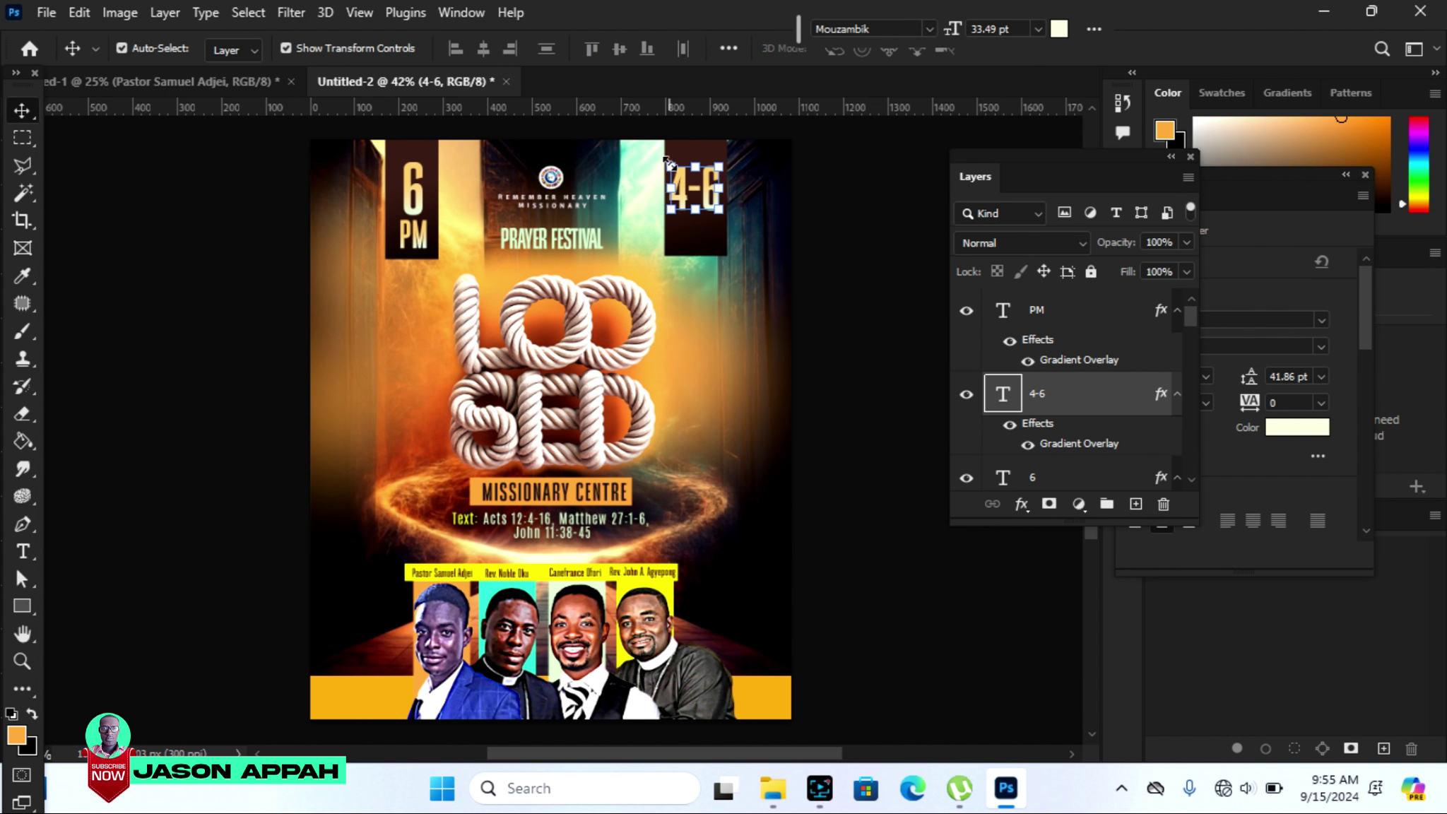
click(846, 287)
click(706, 196)
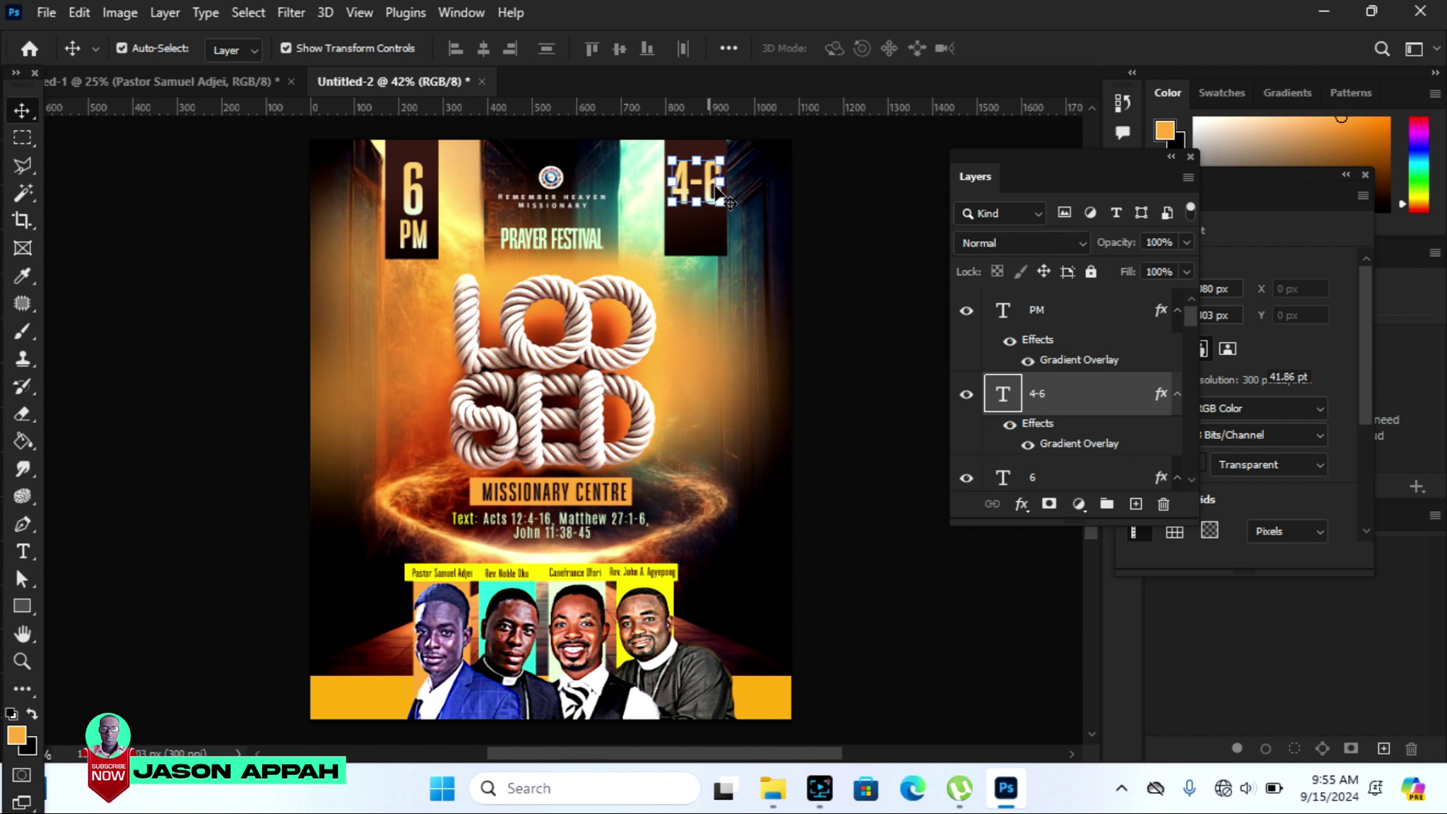
click(850, 237)
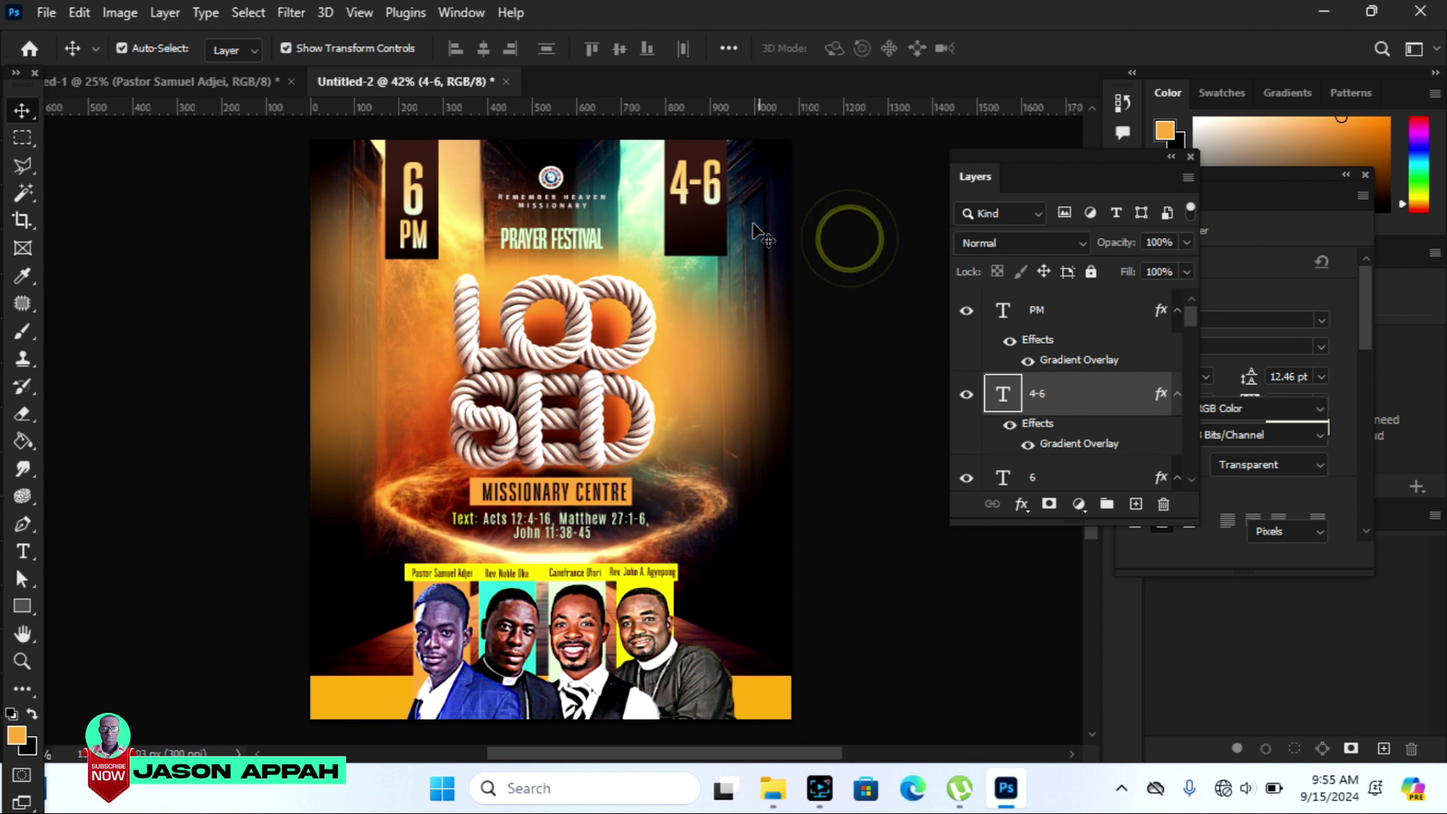
click(706, 197)
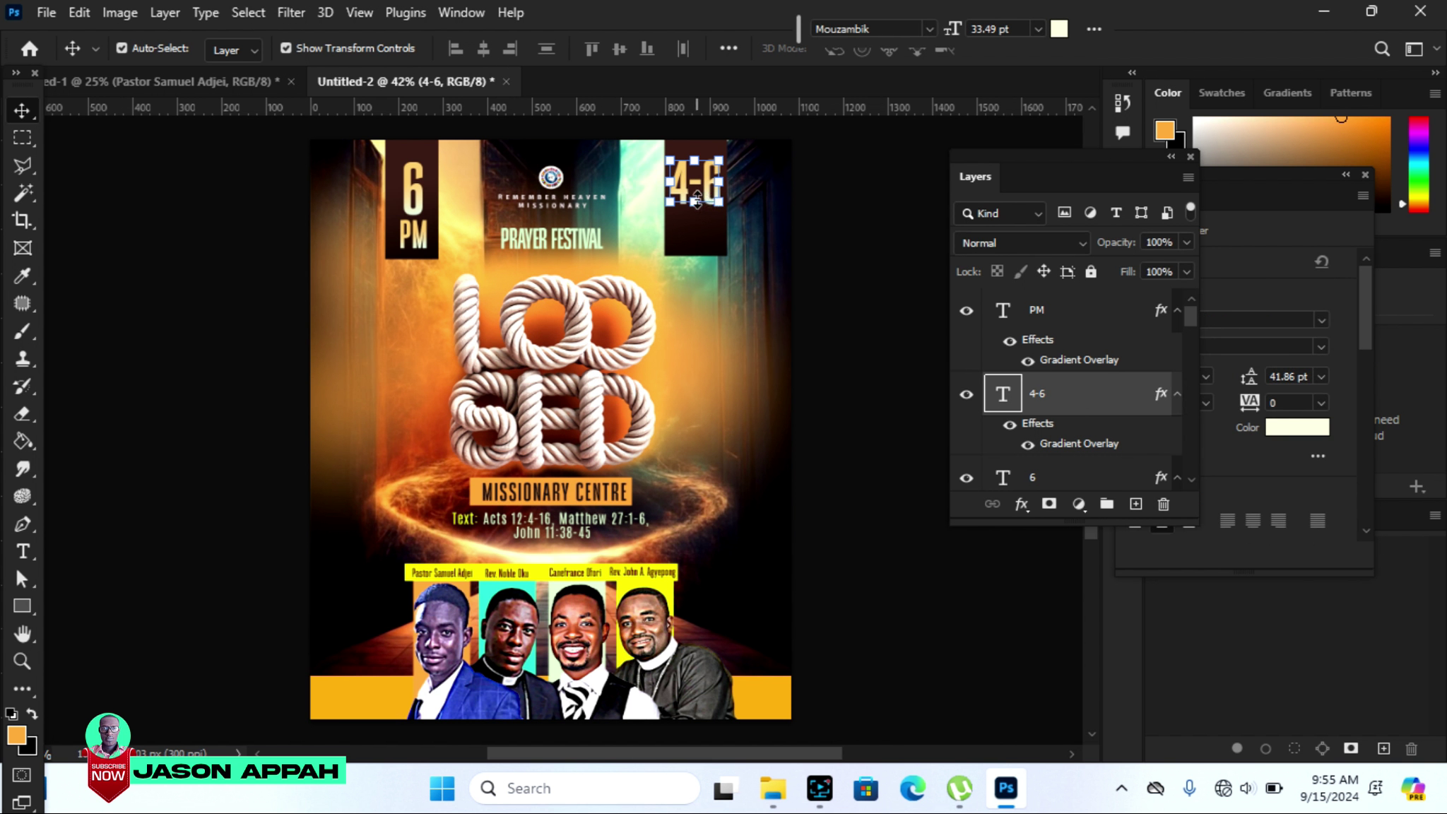
Bring OCTOBER from Untitled-1 into the poster and shrink it under 4-6.
click(225, 82)
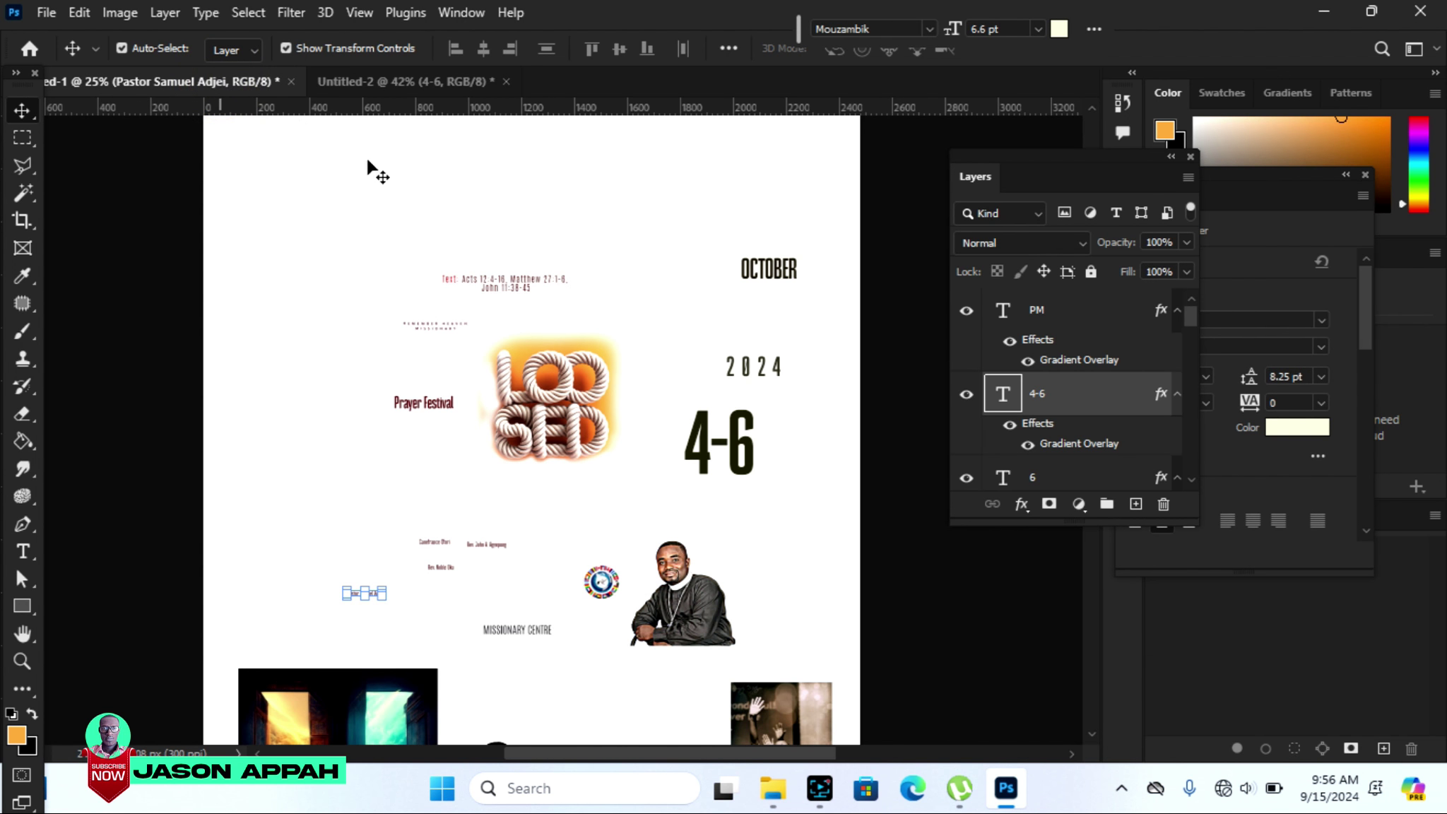
mouse_move(777, 281)
mouse_down()
mouse_move(474, 94)
mouse_move(527, 139)
mouse_up()
mouse_move(696, 233)
mouse_down()
mouse_move(710, 232)
mouse_move(679, 235)
mouse_up()
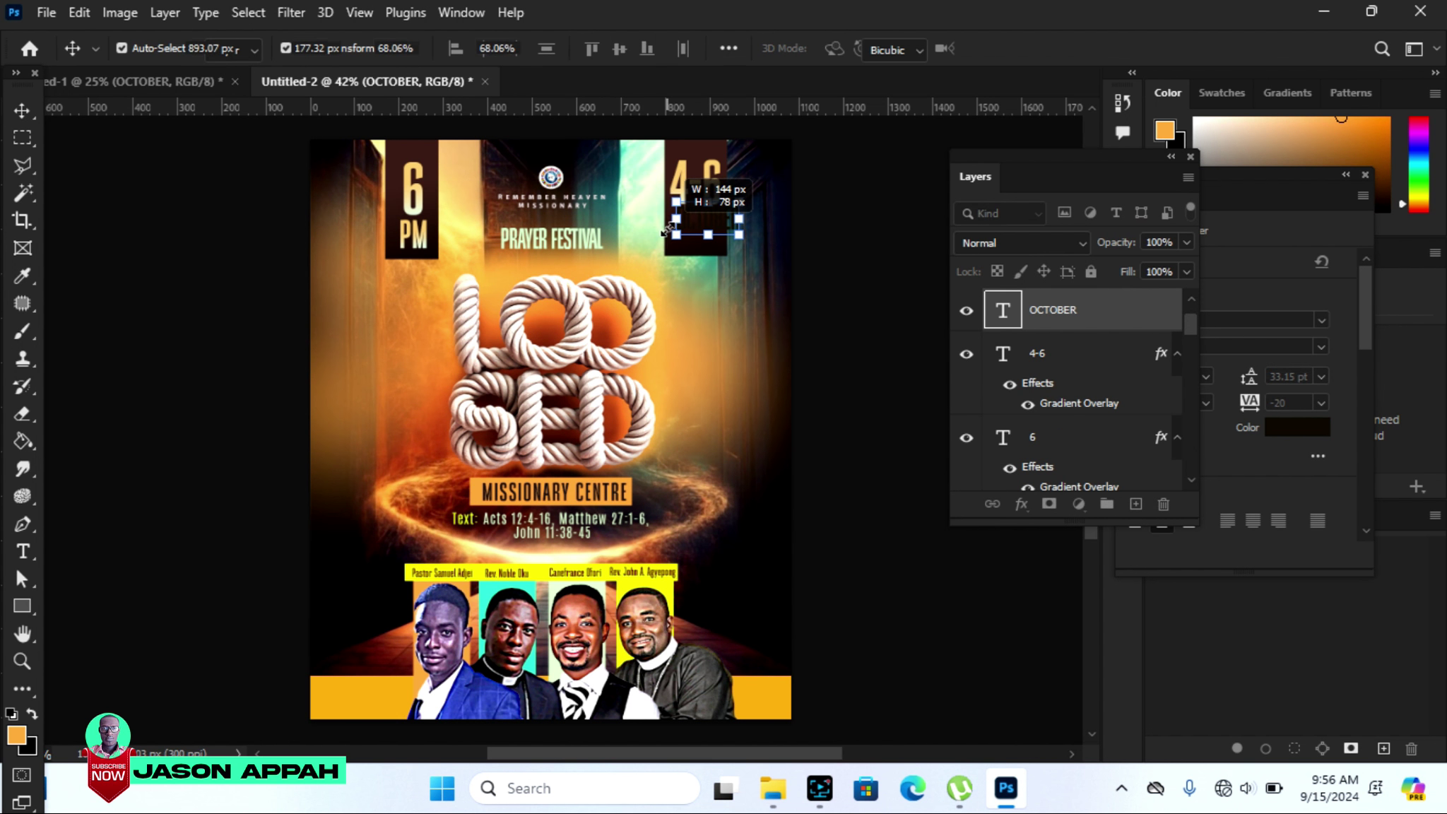
drag(747, 201, 728, 202)
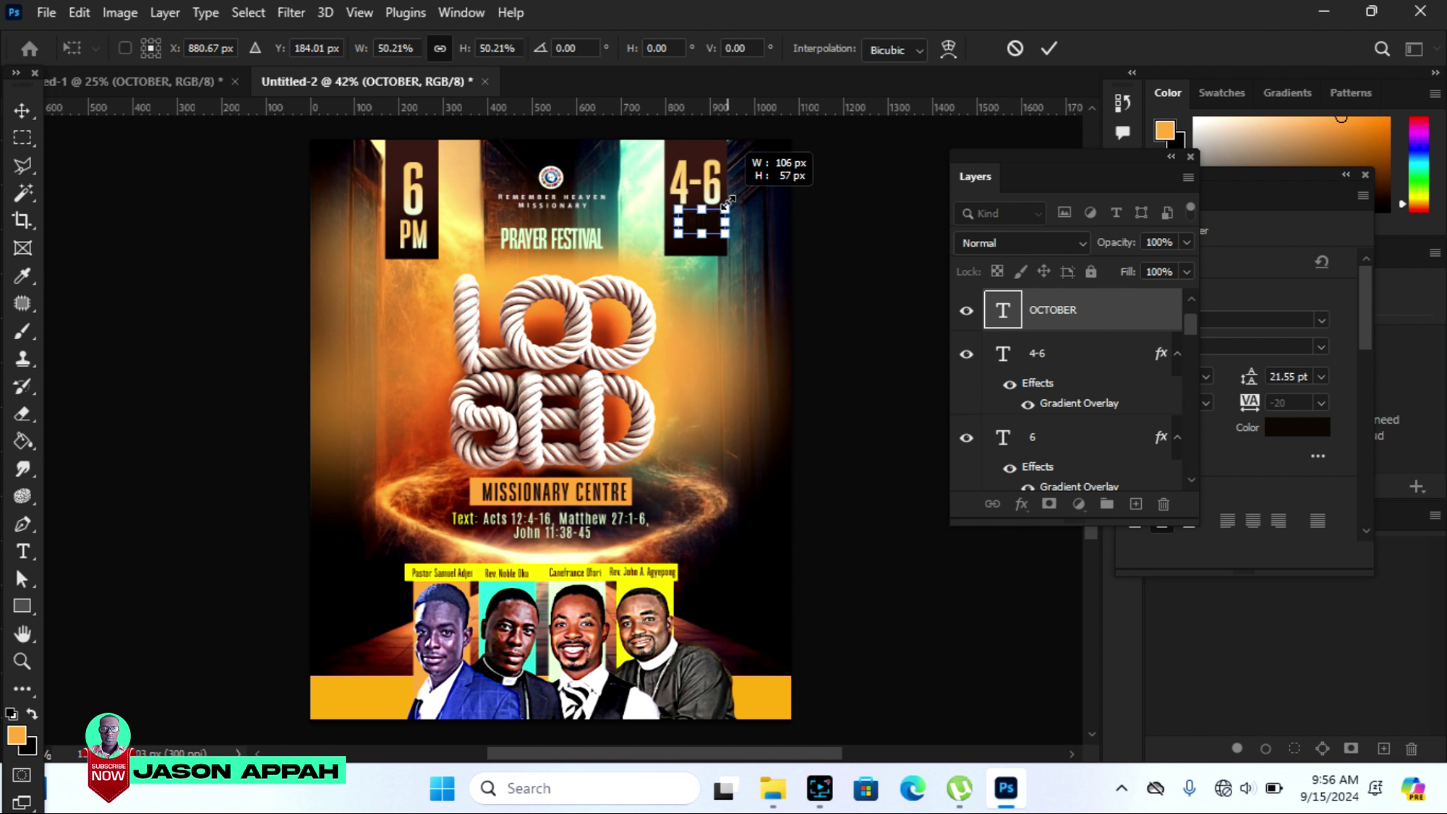
click(979, 29)
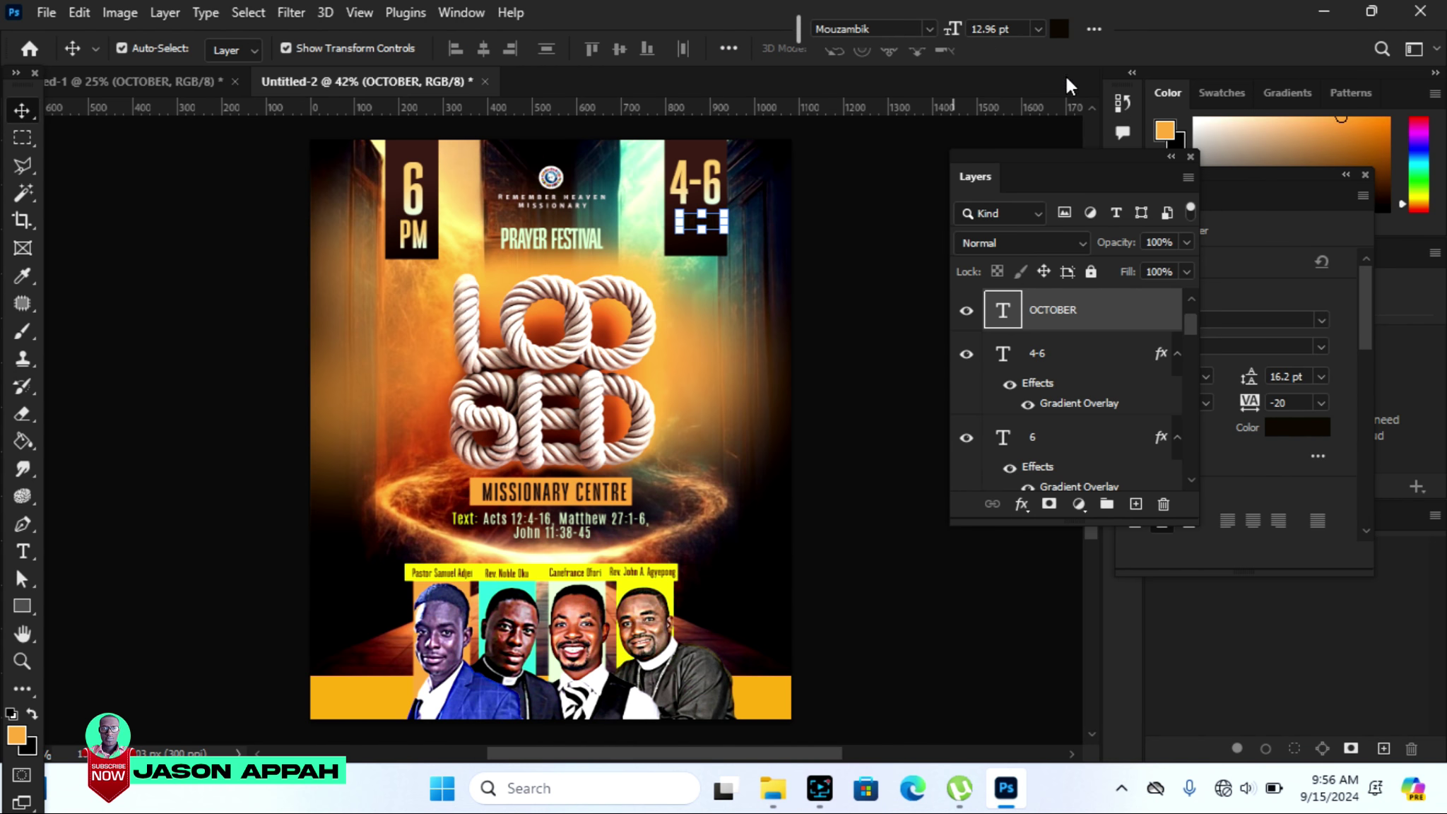
Colour OCTOBER yellow-orange f9a715 and nudge it up beneath 4-6.
click(1304, 427)
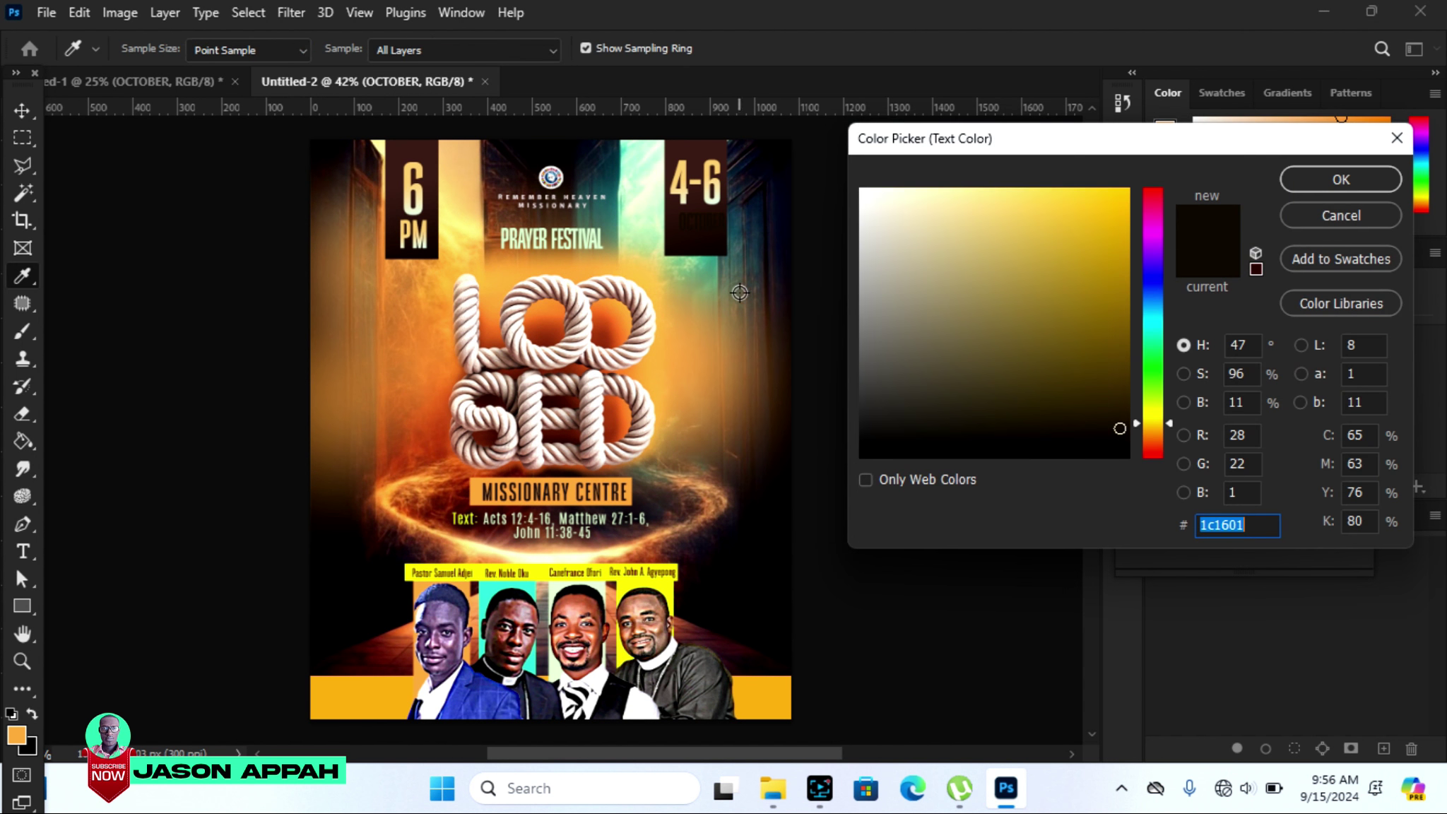
click(635, 207)
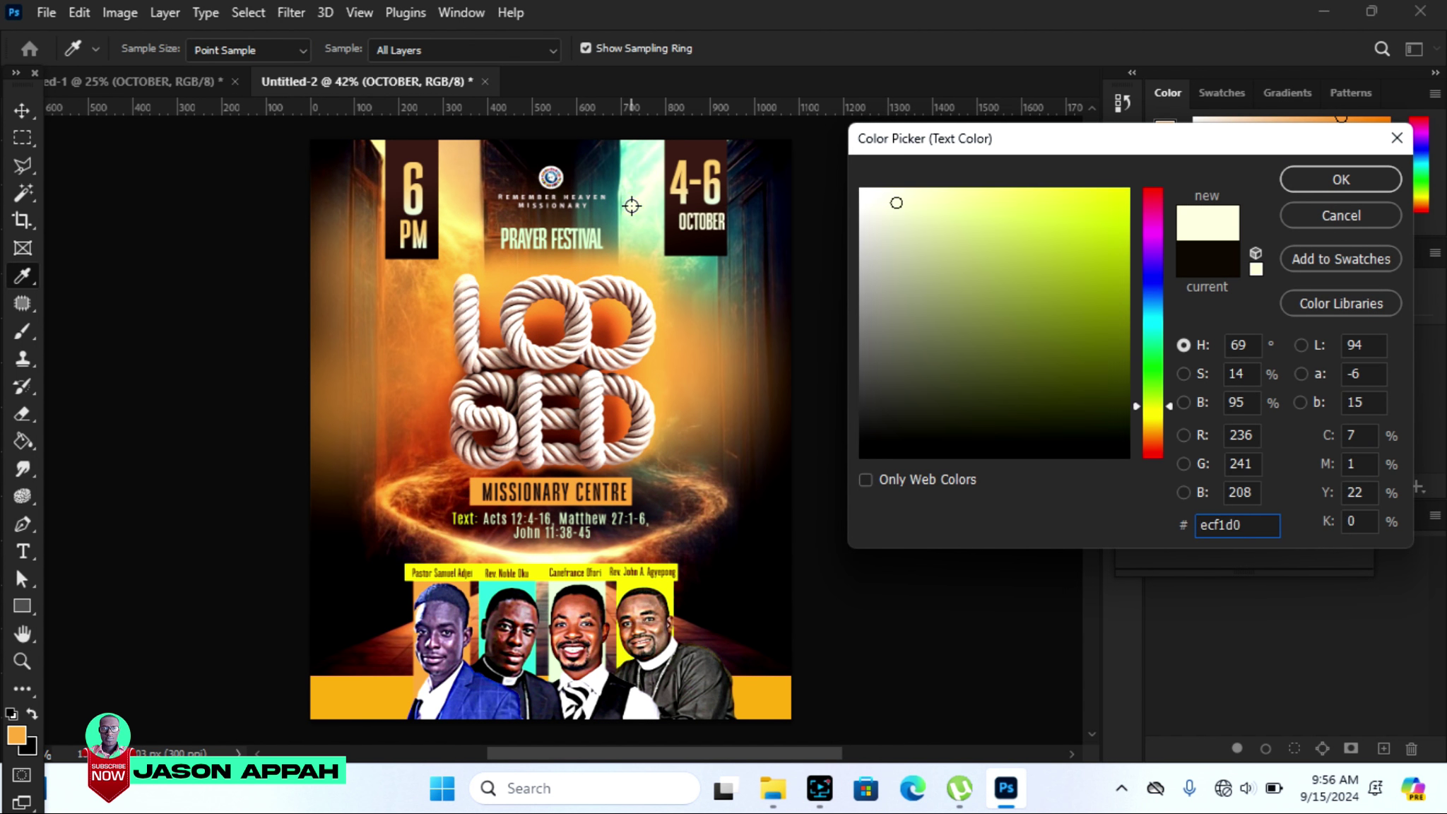
click(757, 702)
click(1341, 180)
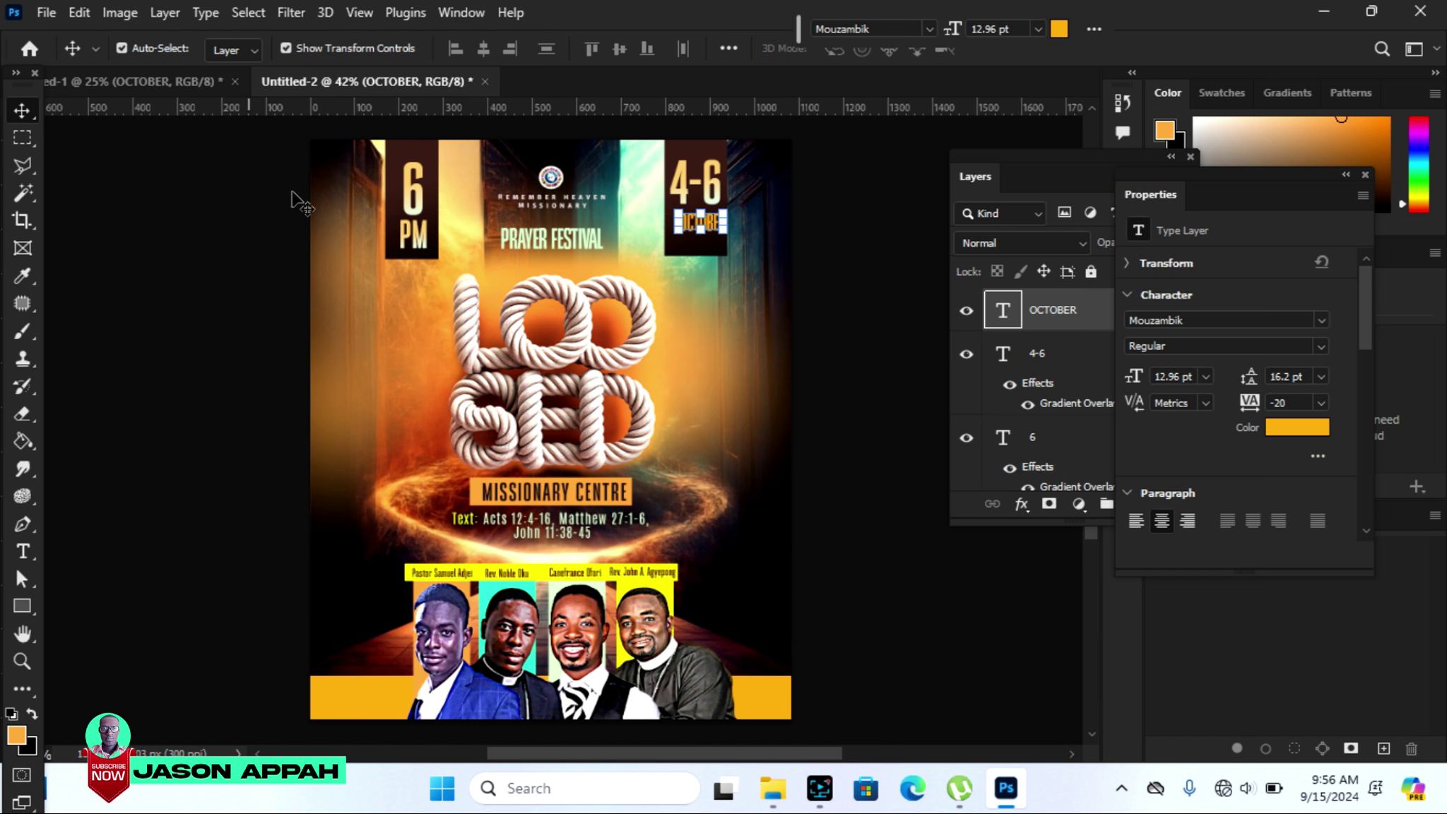
drag(699, 221, 696, 222)
key(Up)
key(Up)
key(Up)
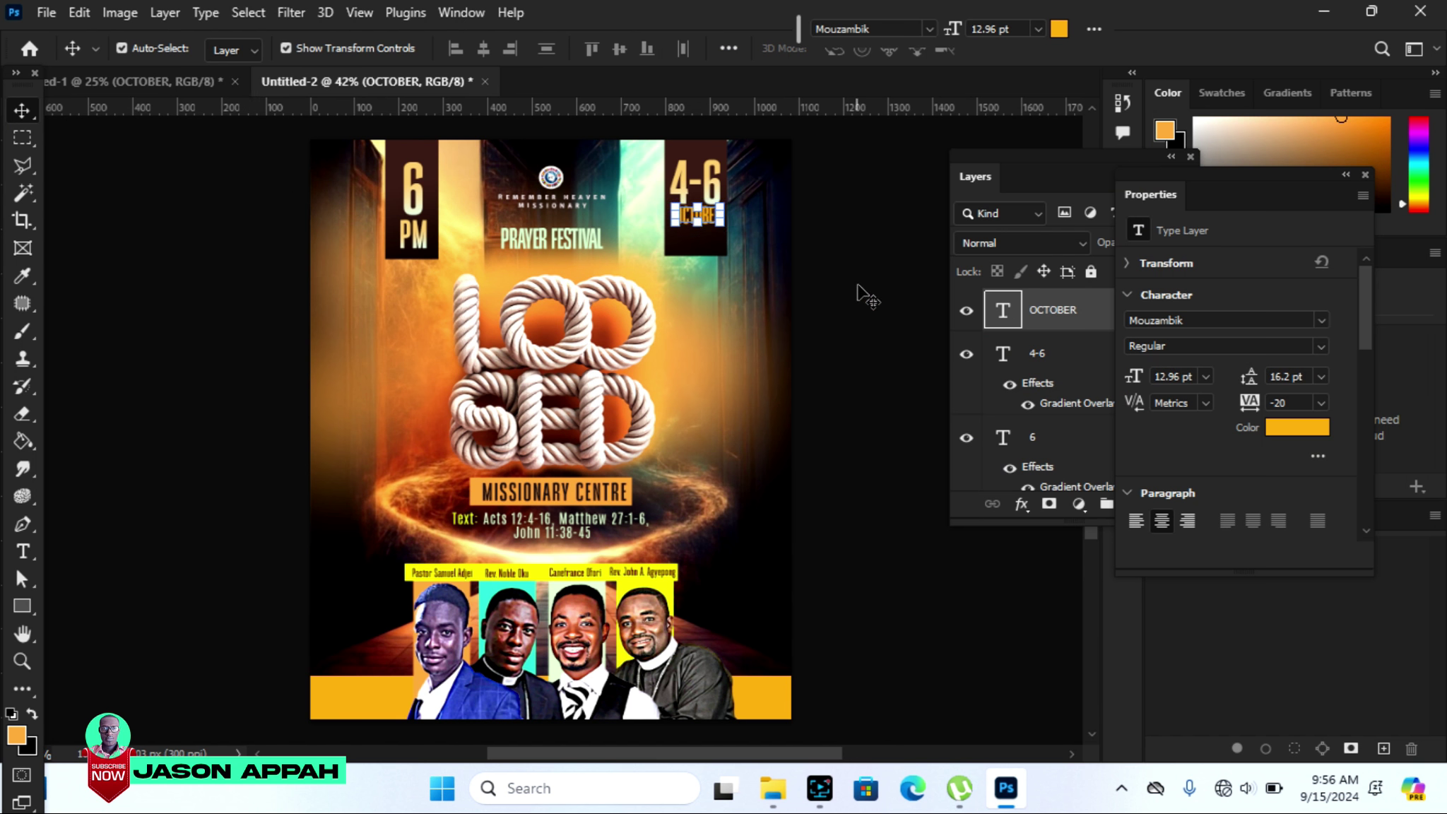
click(855, 284)
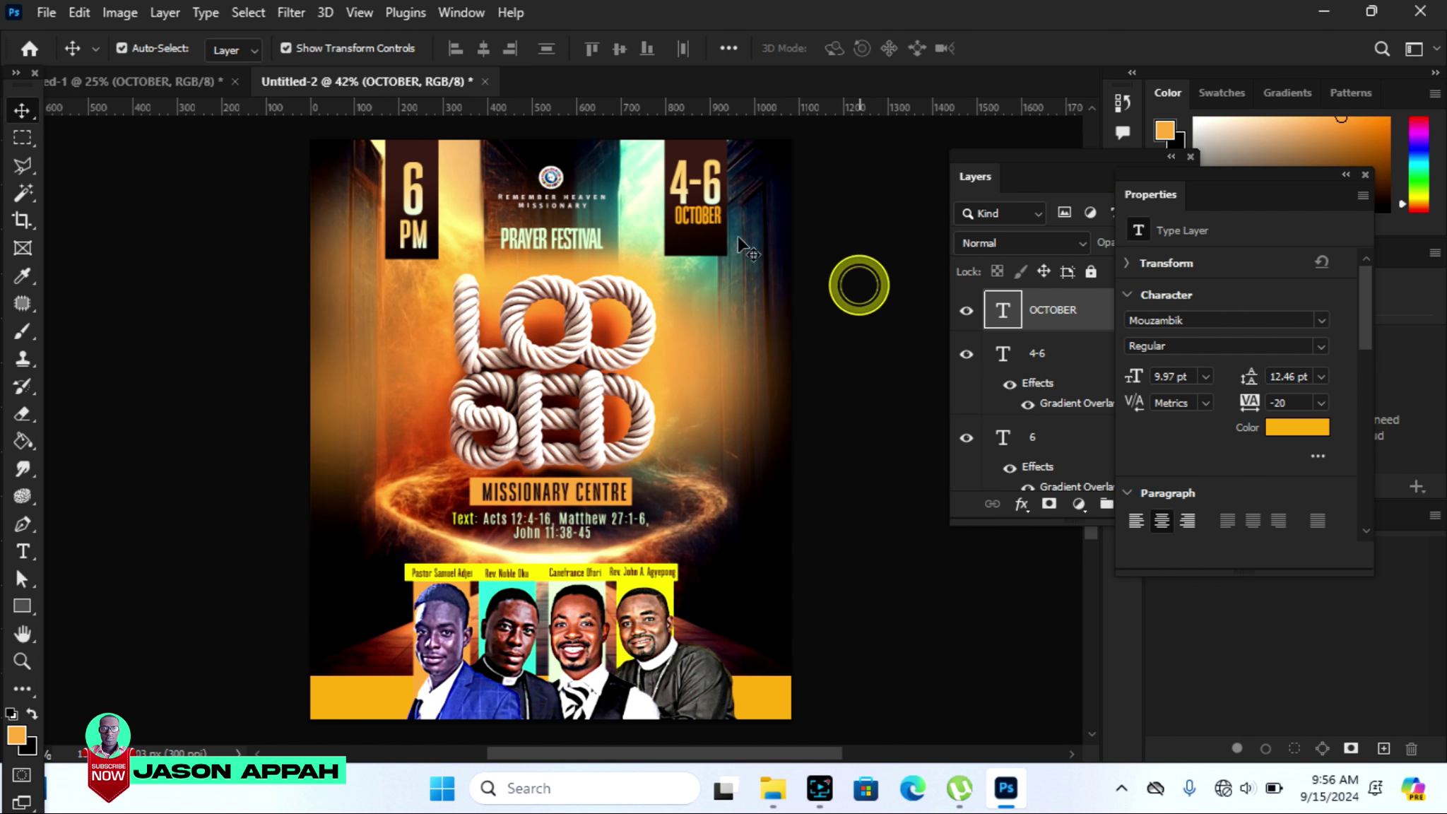
double_click(698, 223)
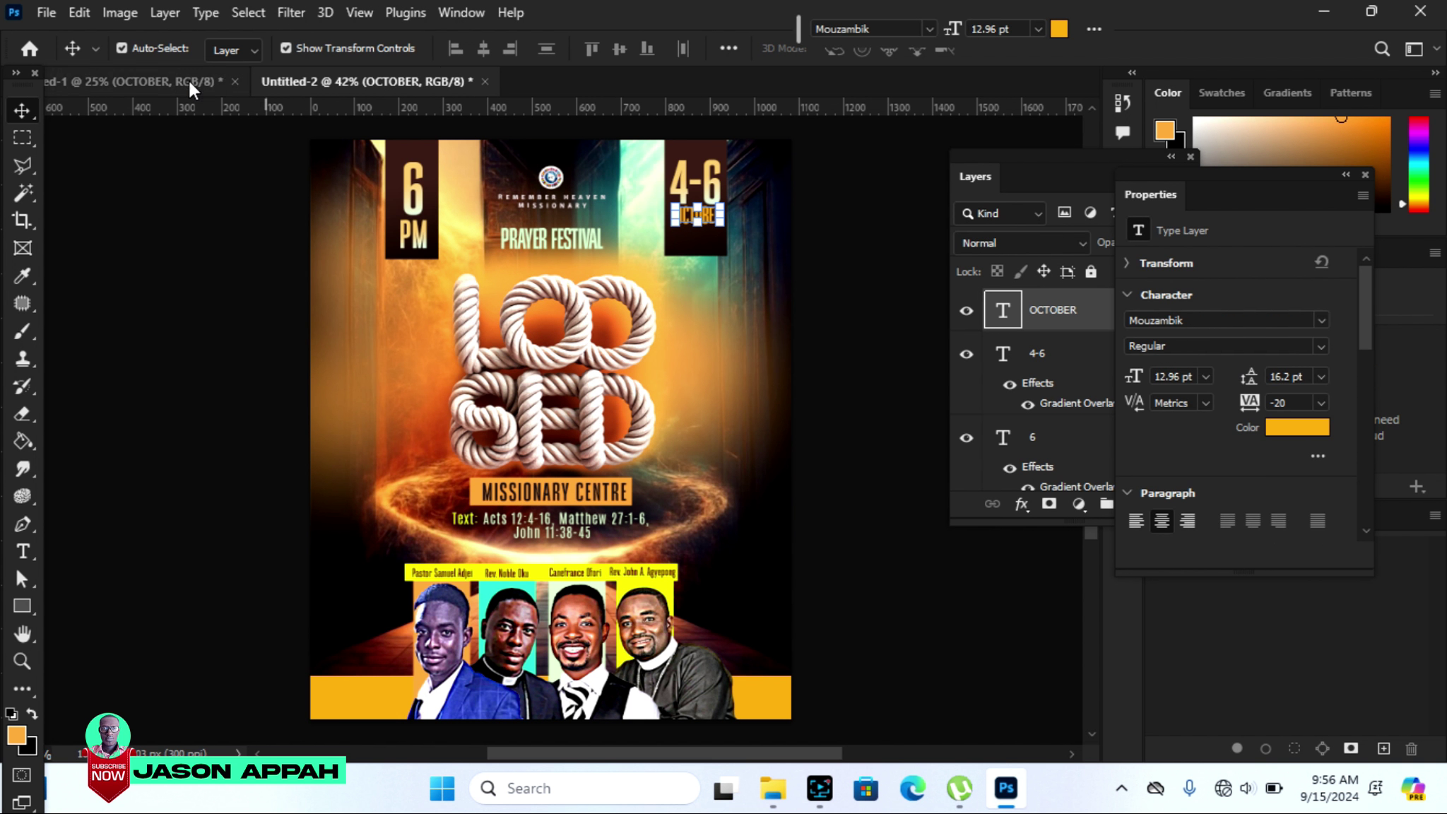
Bring 2024 from the other document and shrink it beneath OCTOBER.
click(194, 88)
drag(742, 346, 454, 112)
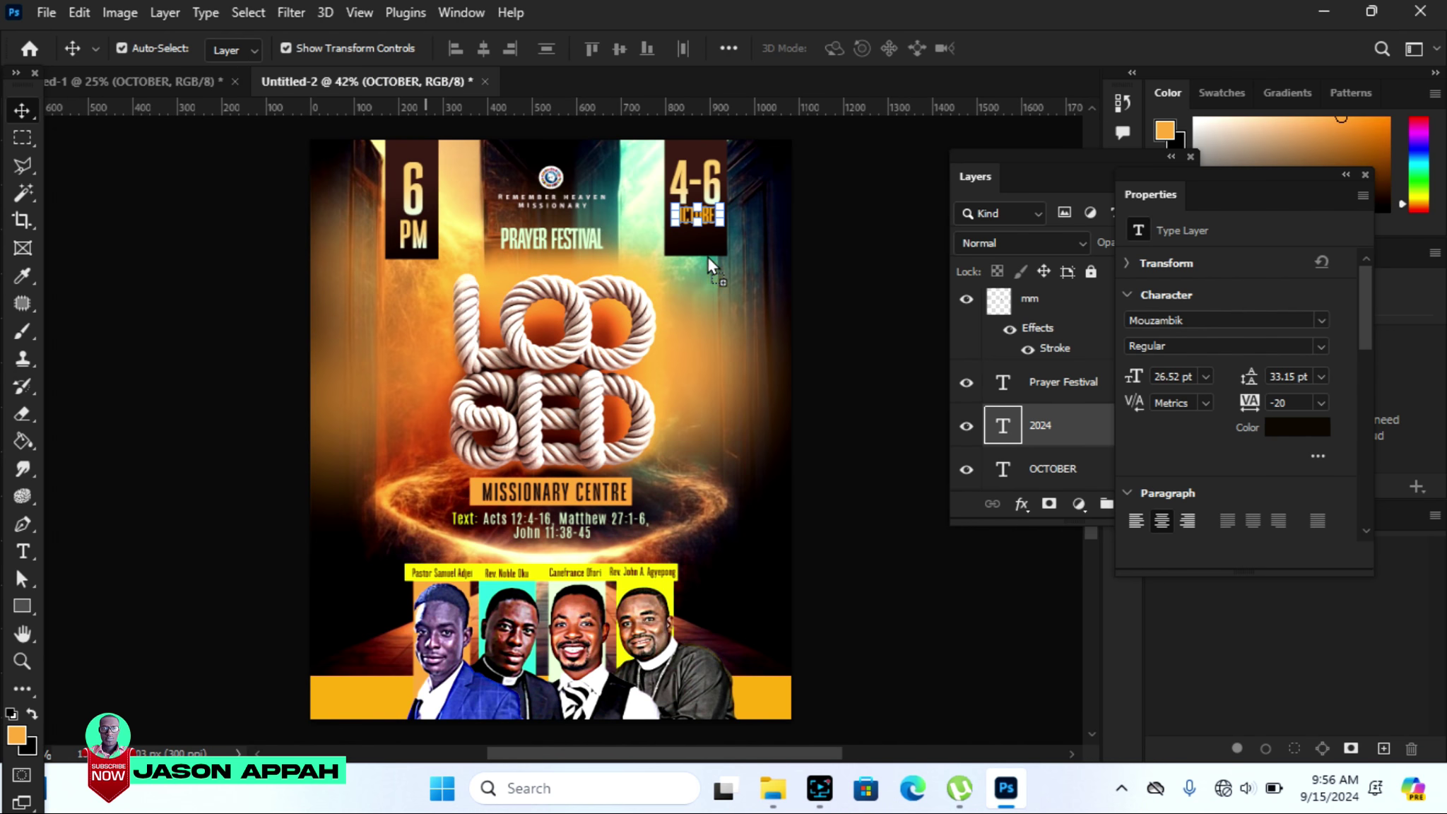
mouse_move(696, 251)
mouse_down()
mouse_move(728, 250)
mouse_move(675, 255)
mouse_move(748, 219)
mouse_move(721, 210)
mouse_up()
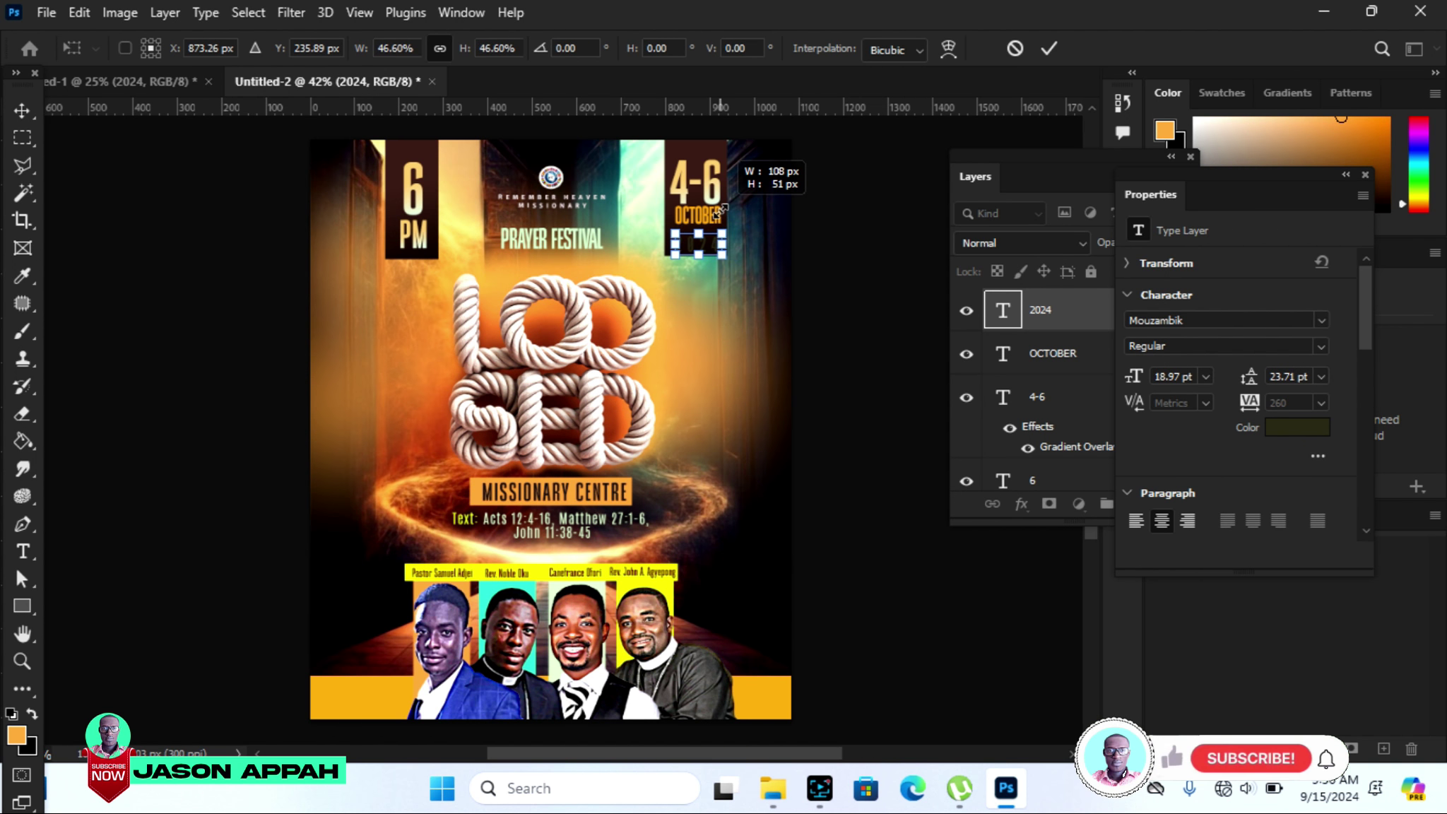
drag(721, 209, 717, 233)
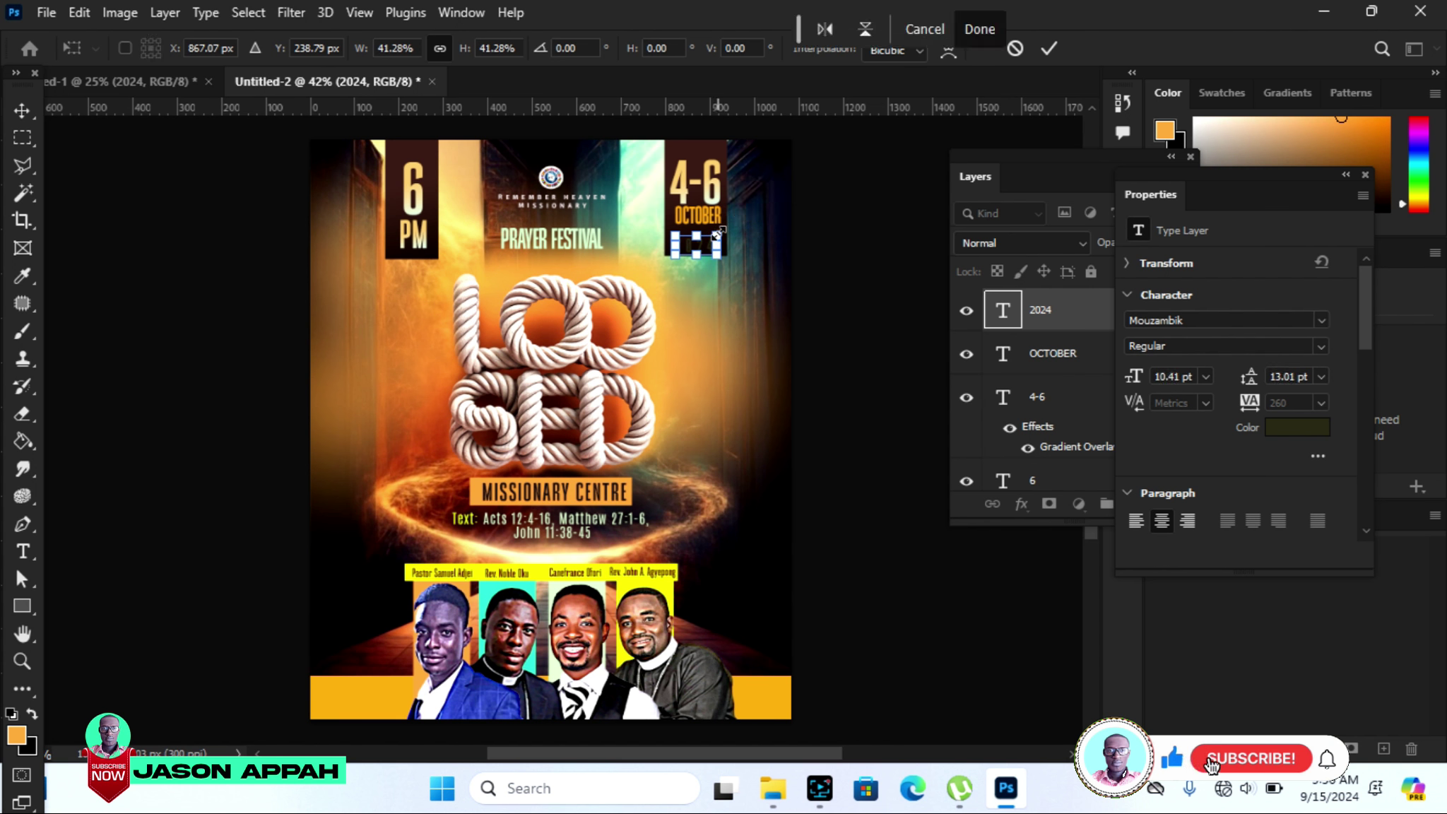
key(Return)
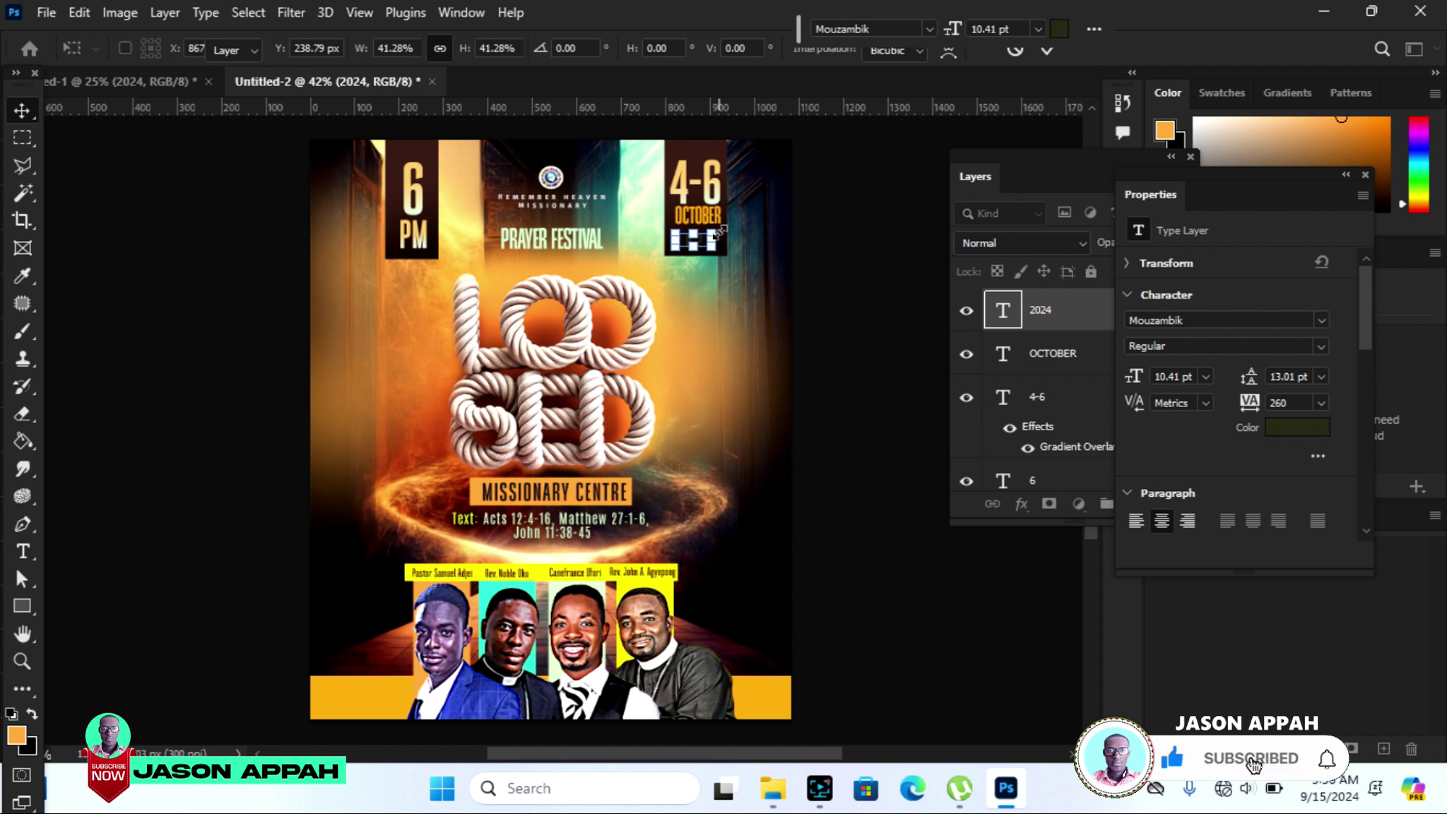
Colour 2024 the light green of PRAYER FESTIVAL and widen its letter spacing.
click(1051, 32)
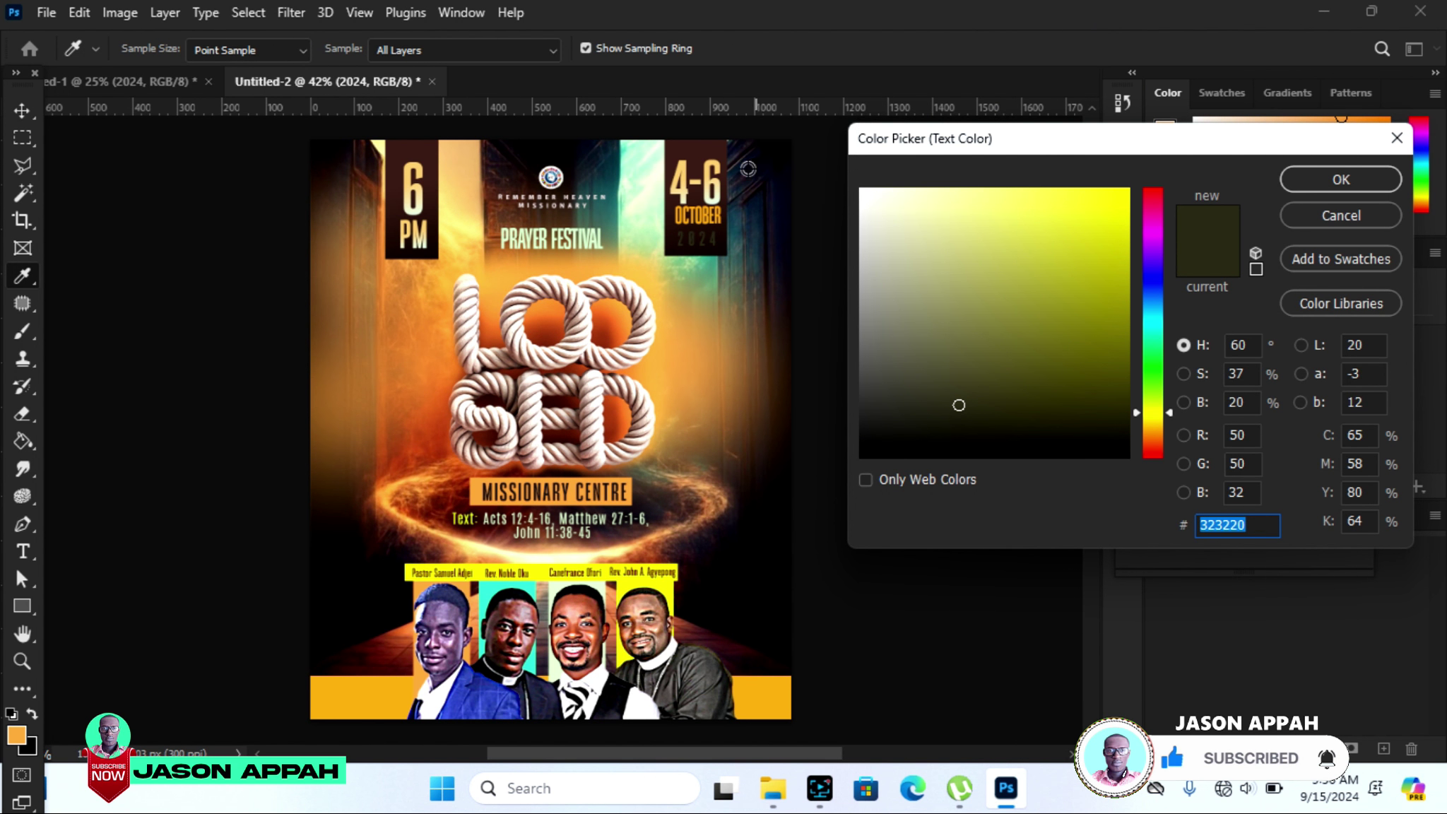
click(585, 236)
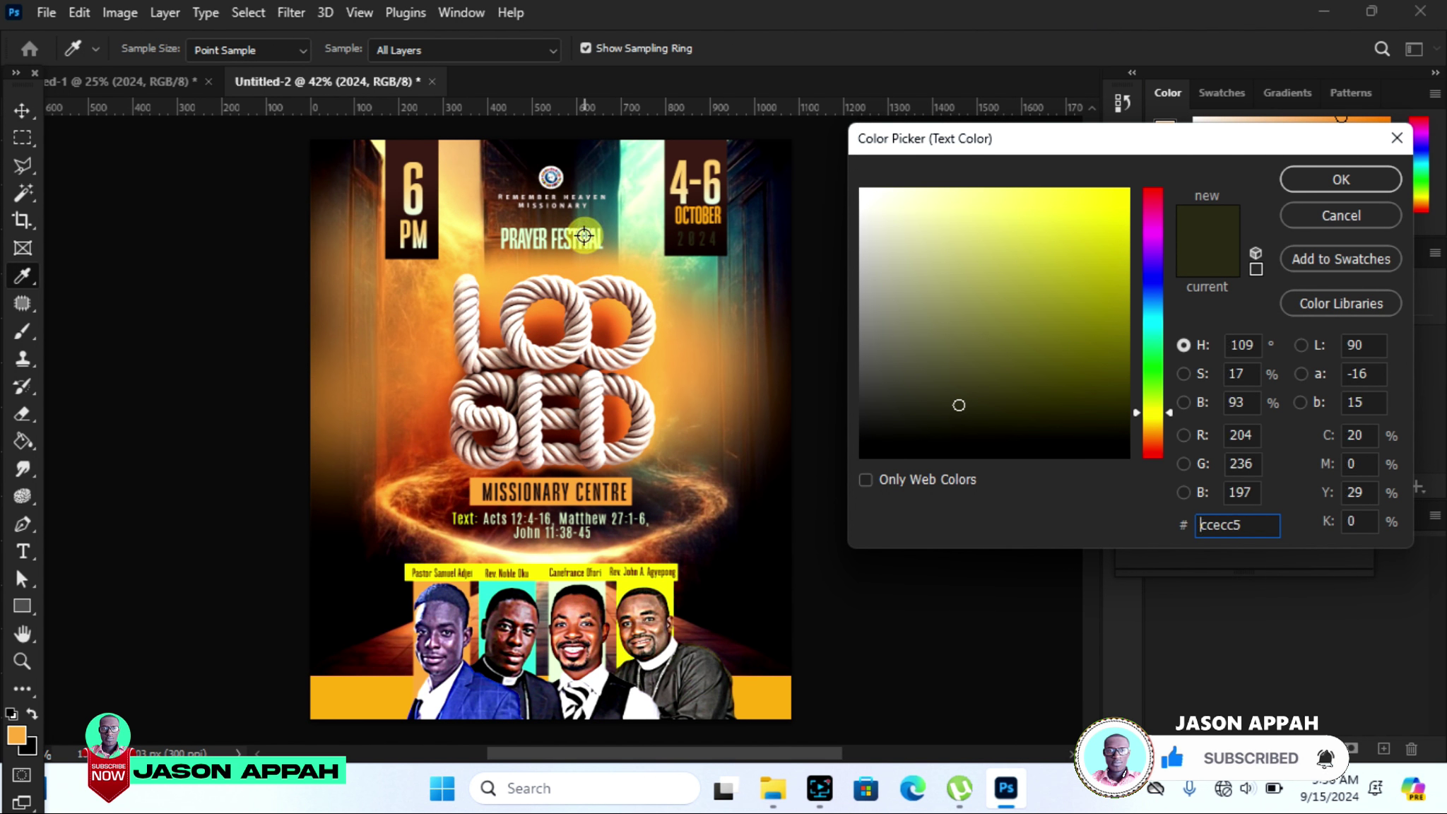
click(1318, 179)
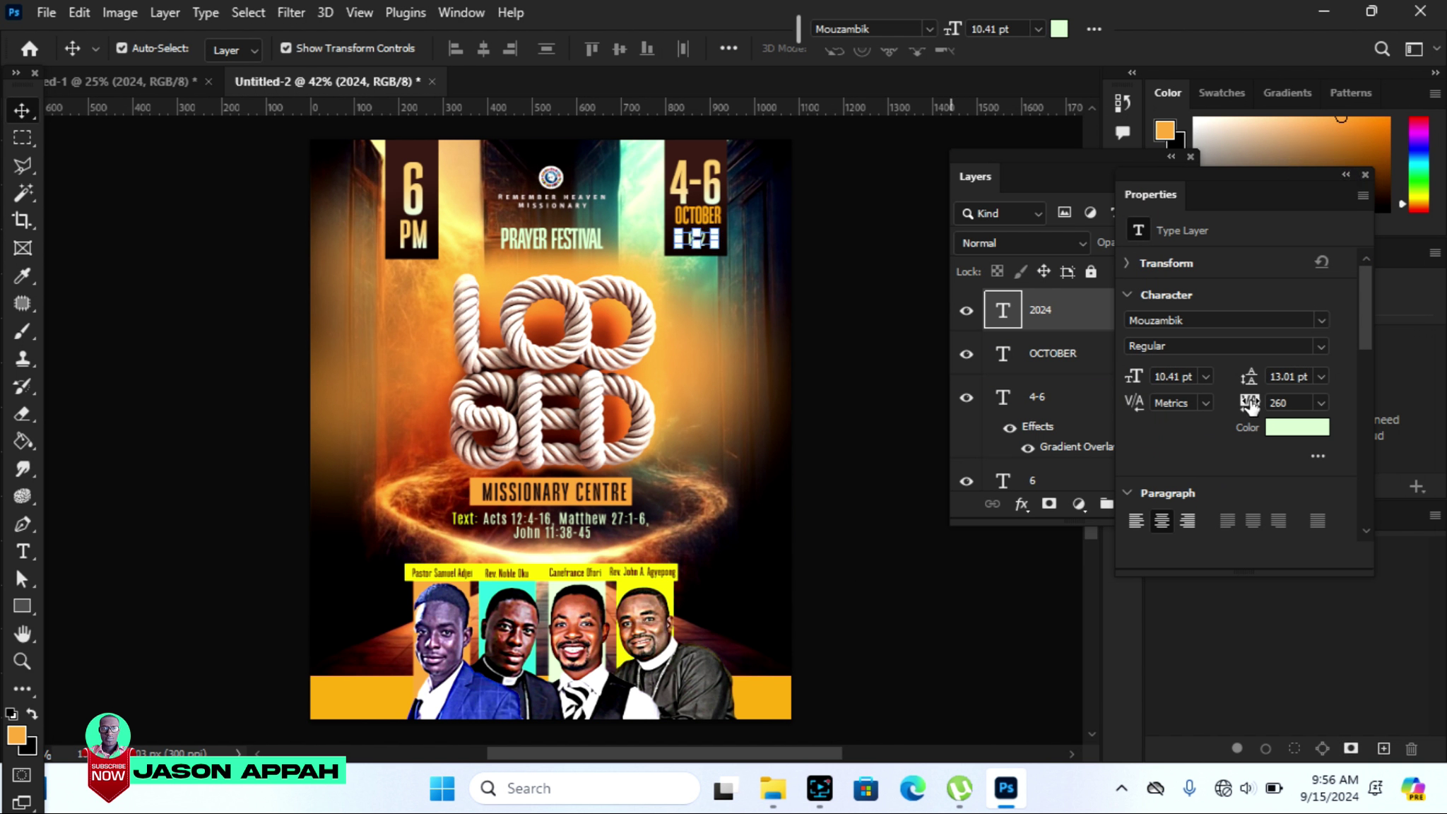
drag(1250, 404, 1253, 413)
key(Return)
drag(1250, 405, 1254, 402)
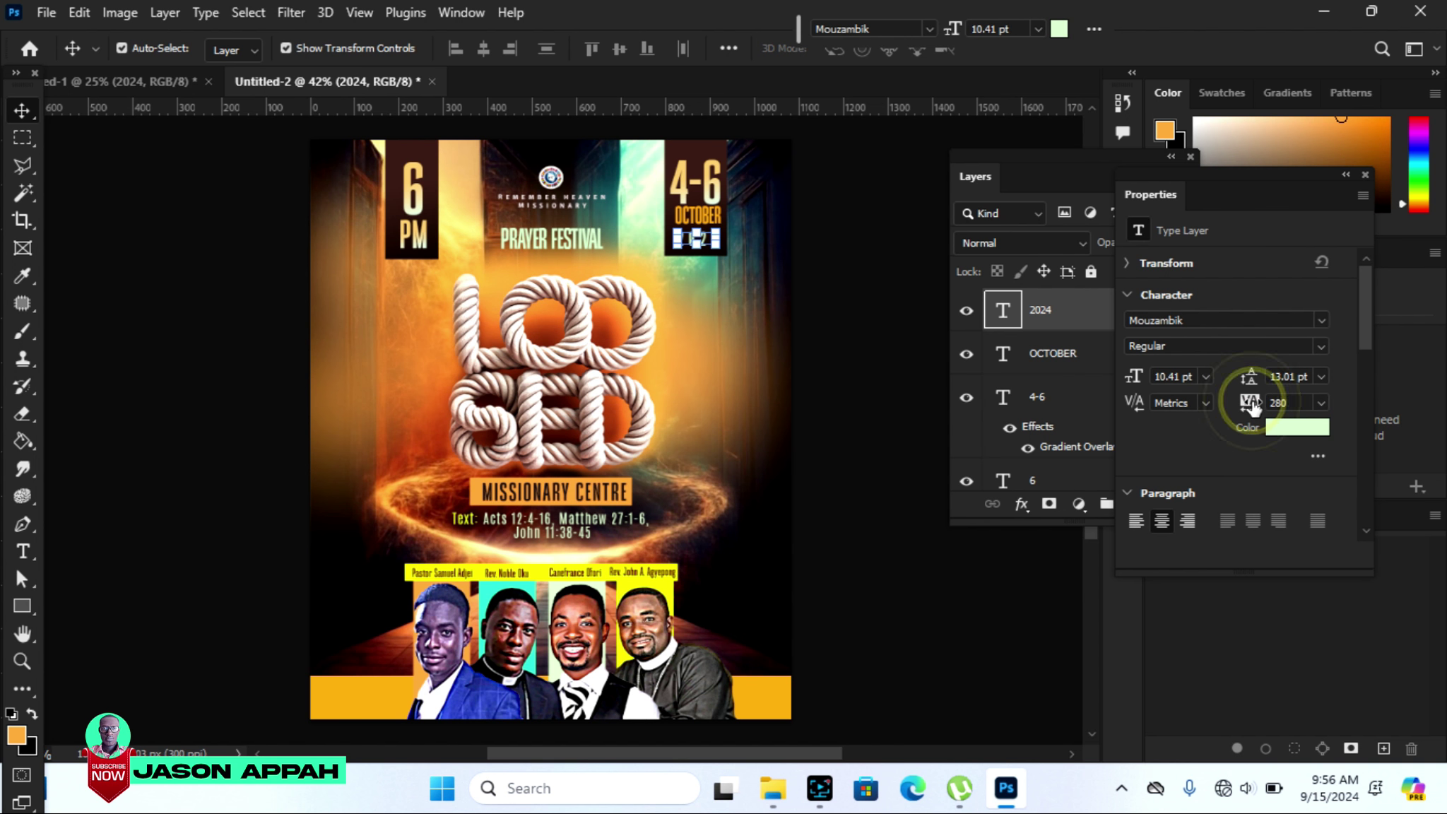
Nudge 2024 to centre it in the date box.
click(818, 240)
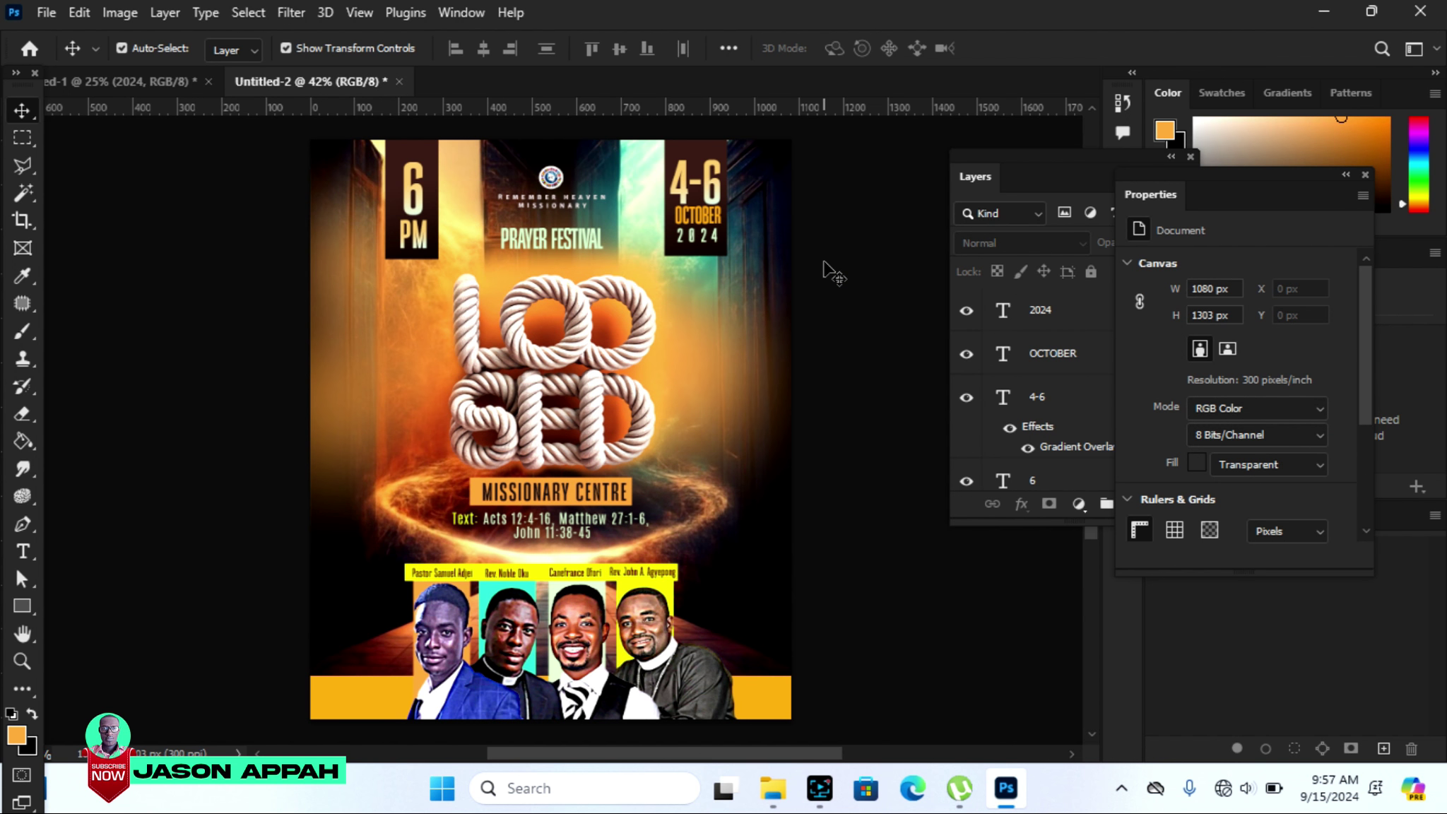
click(696, 235)
key(Right)
key(Right)
key(Right)
key(Left)
key(Left)
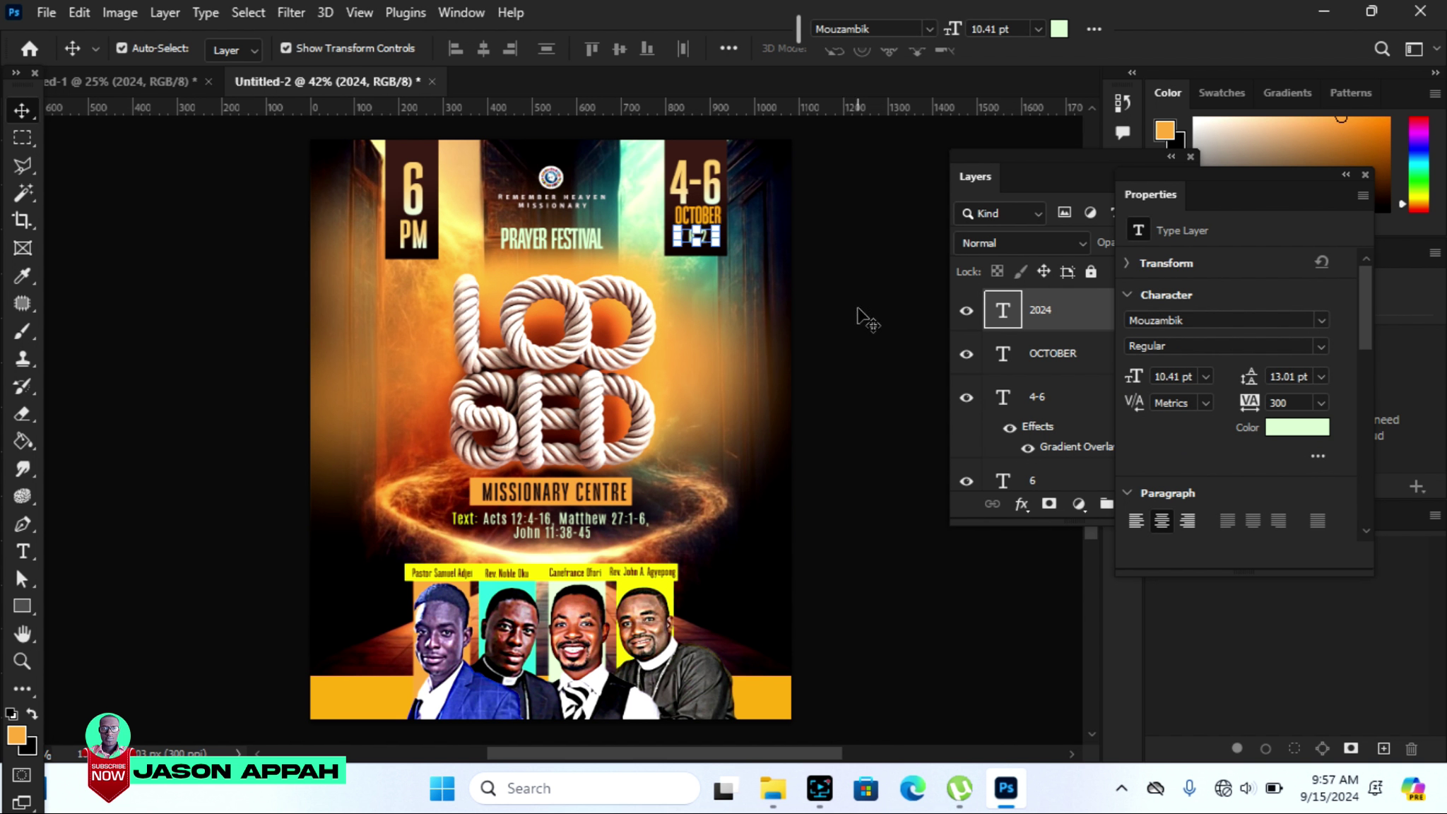
key(Left)
key(Left)
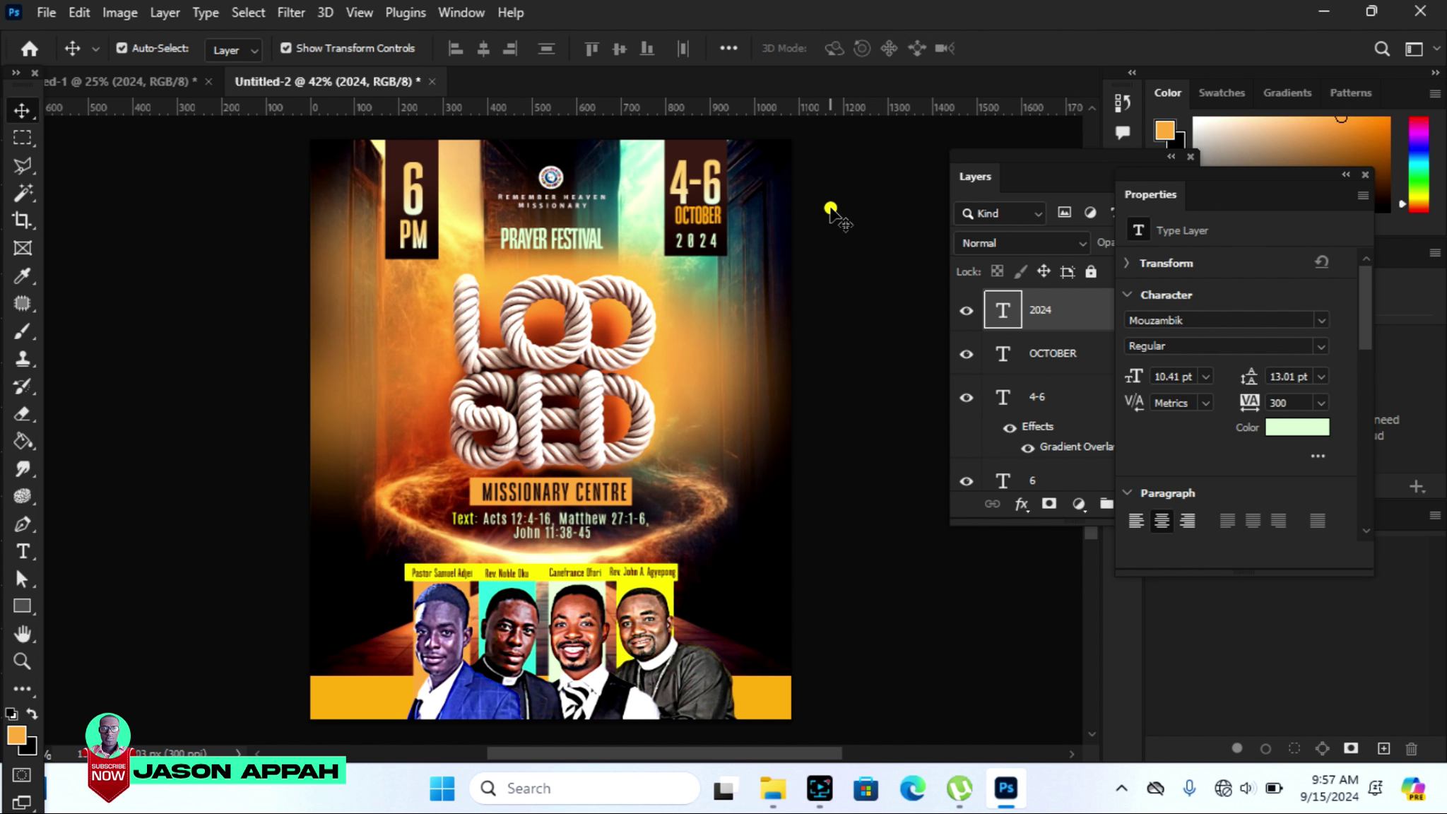
Commit the pending OCTOBER and 2024 text edits.
click(696, 218)
key(ctrl+Return)
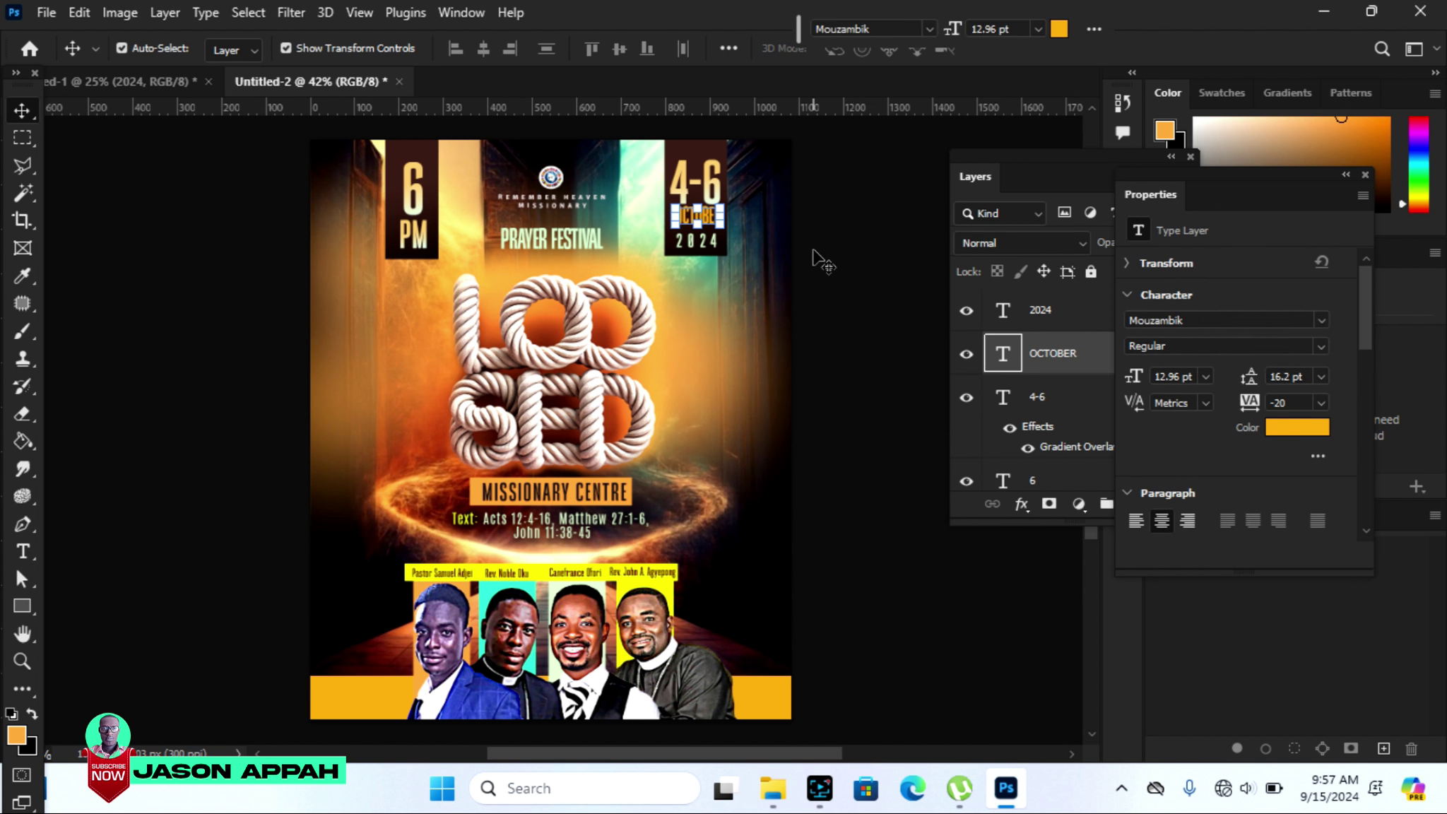
click(814, 252)
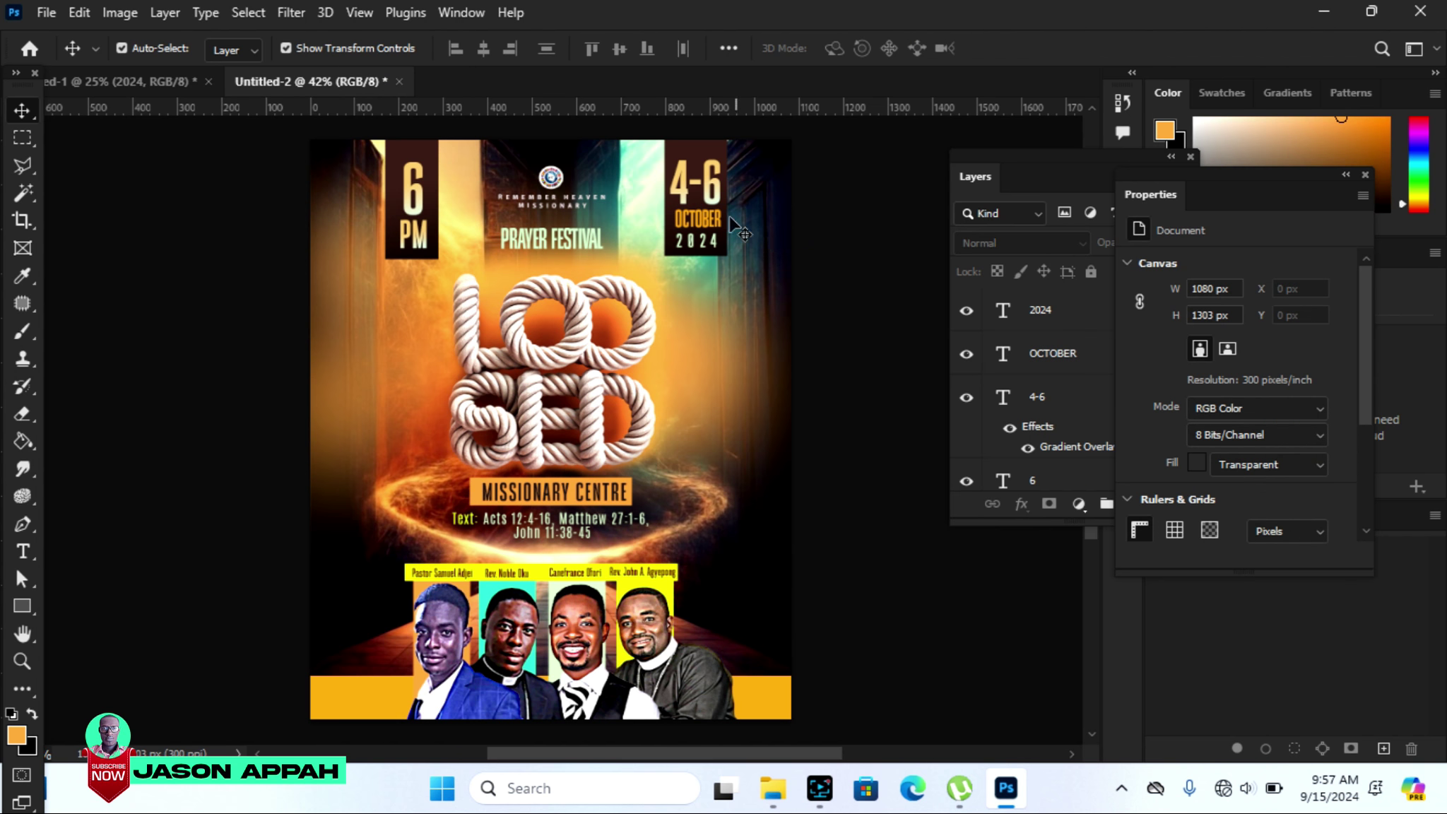
click(707, 194)
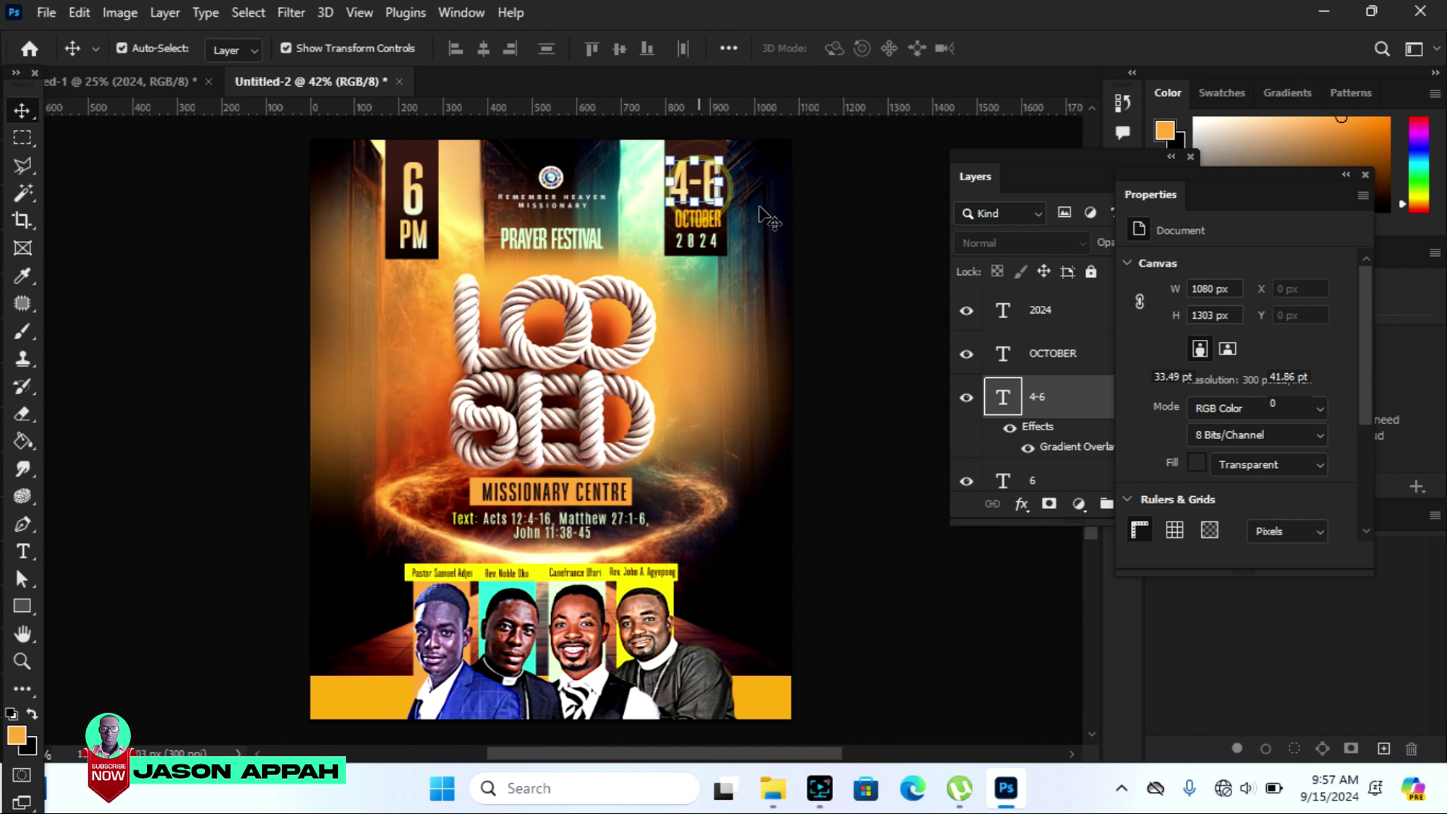
click(829, 250)
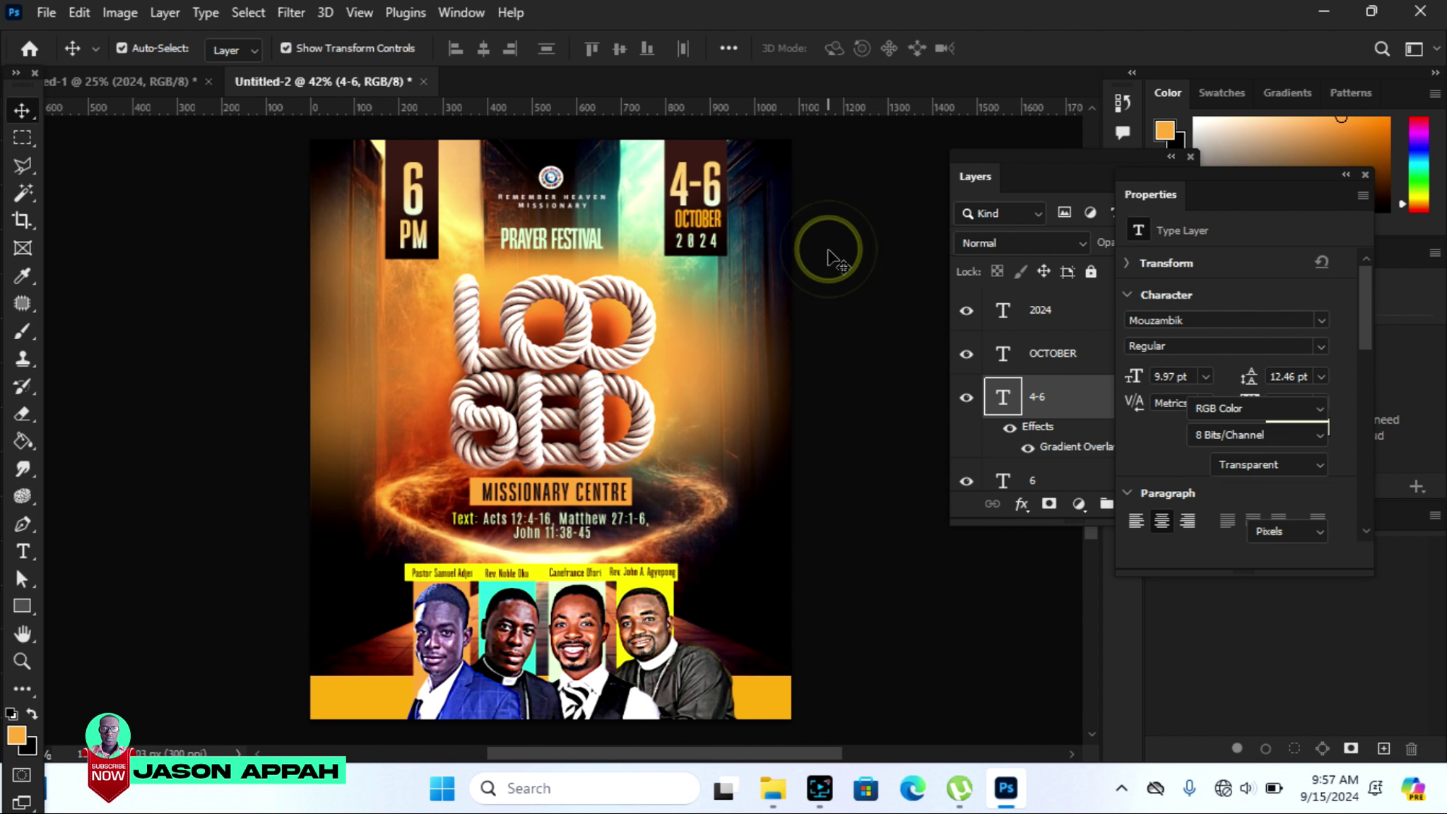
double_click(708, 247)
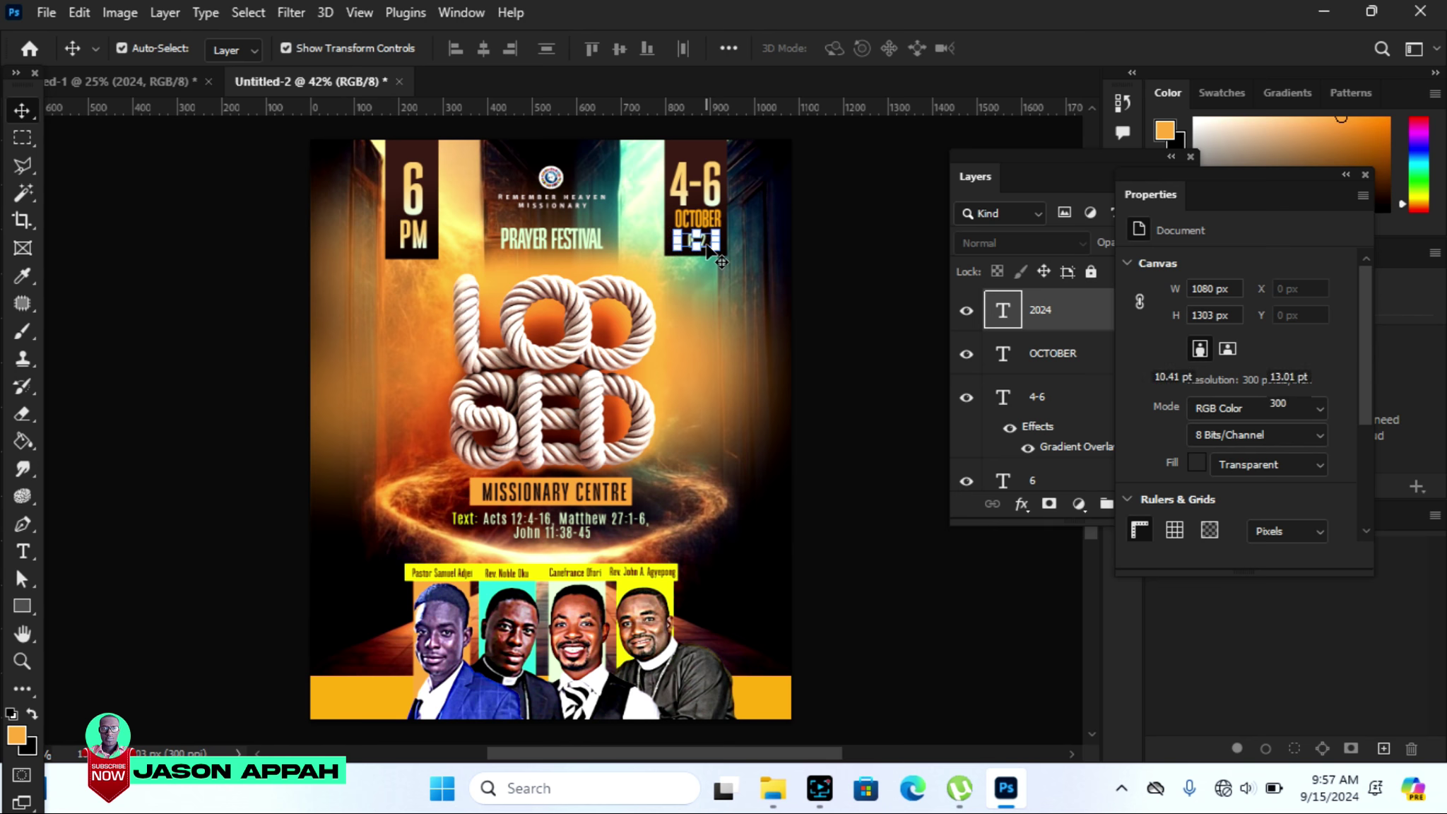
click(872, 233)
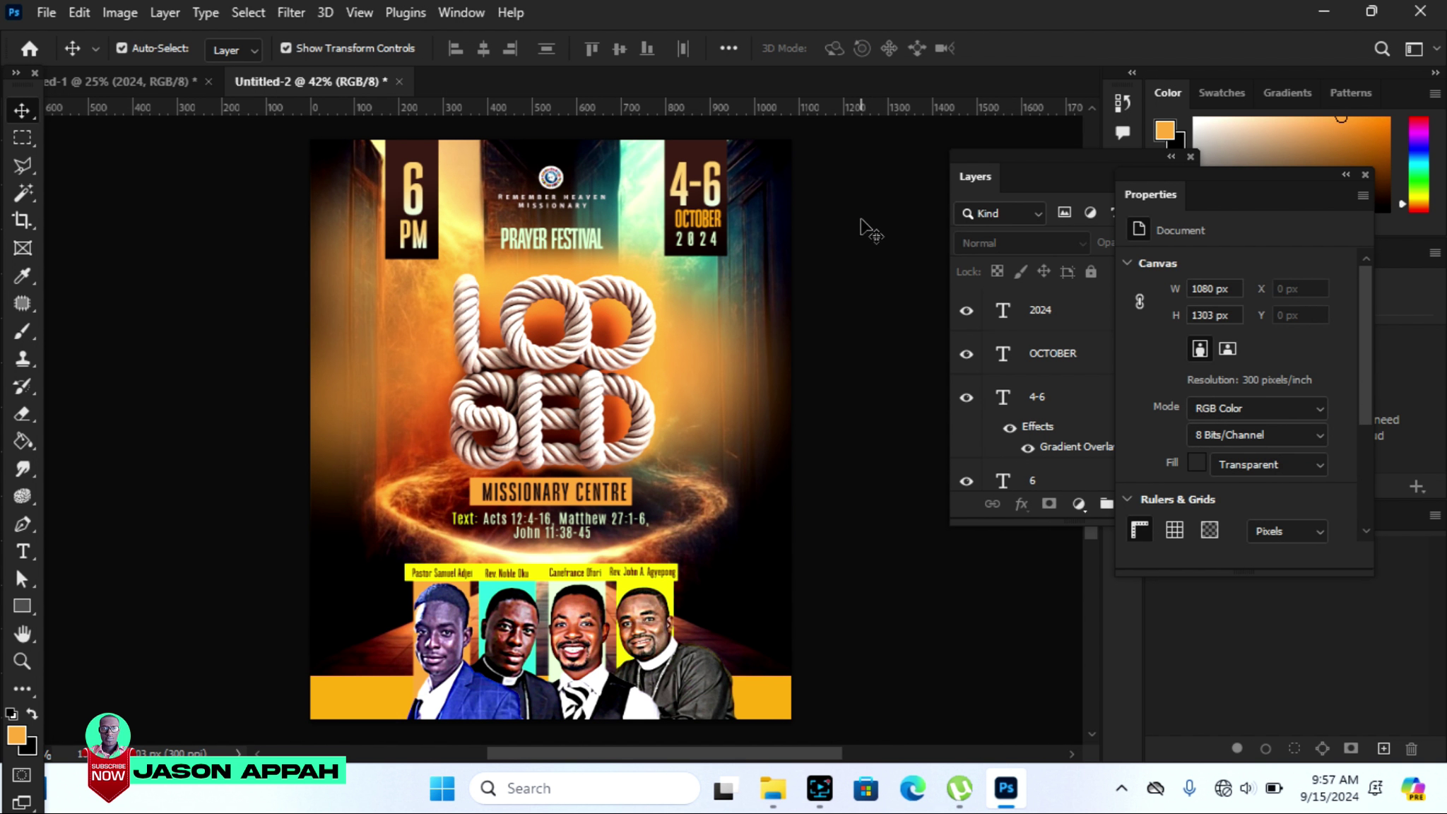
click(27, 550)
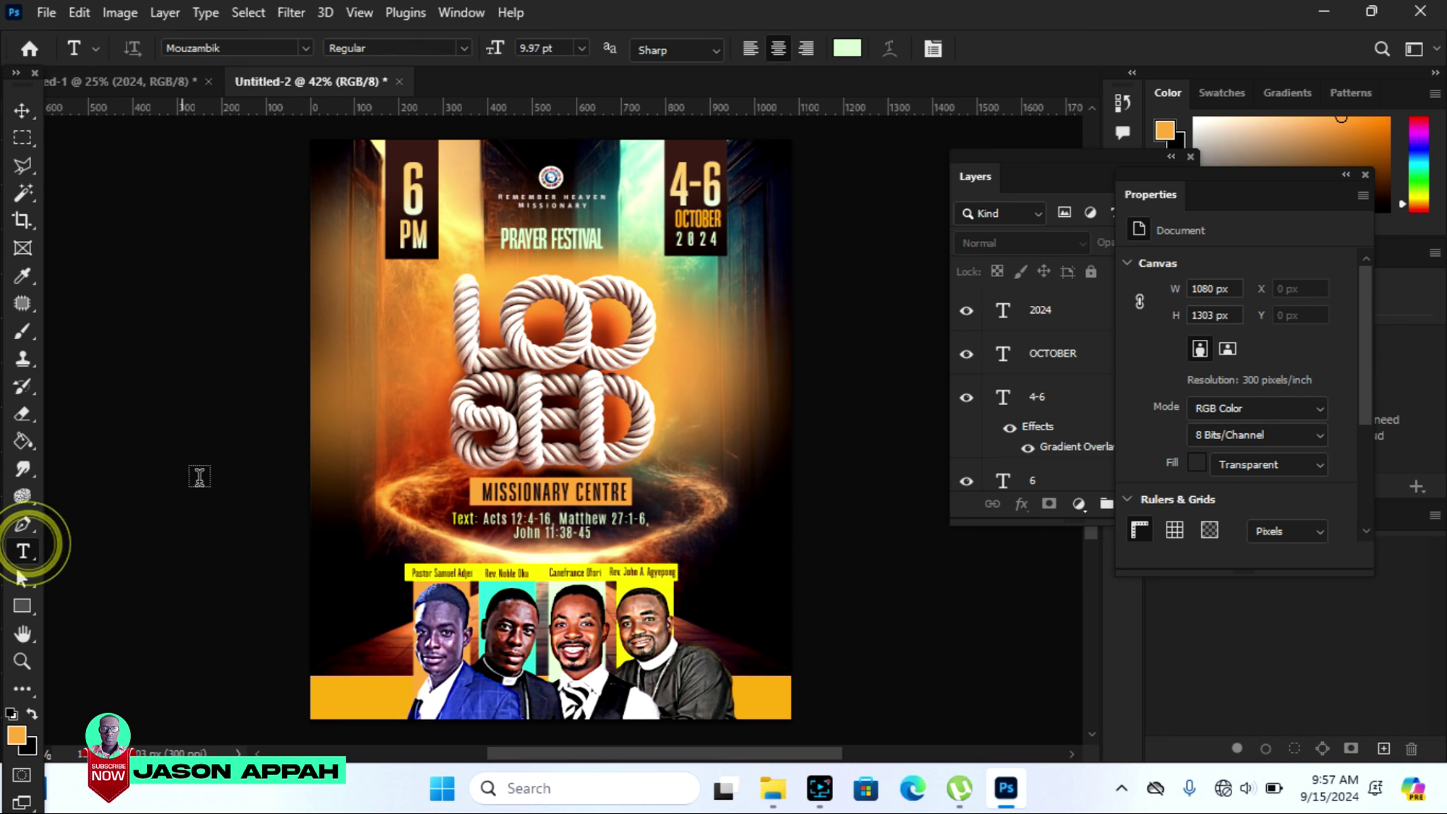
Type a 'Theme:' text label just left of the LOOSED title.
click(352, 362)
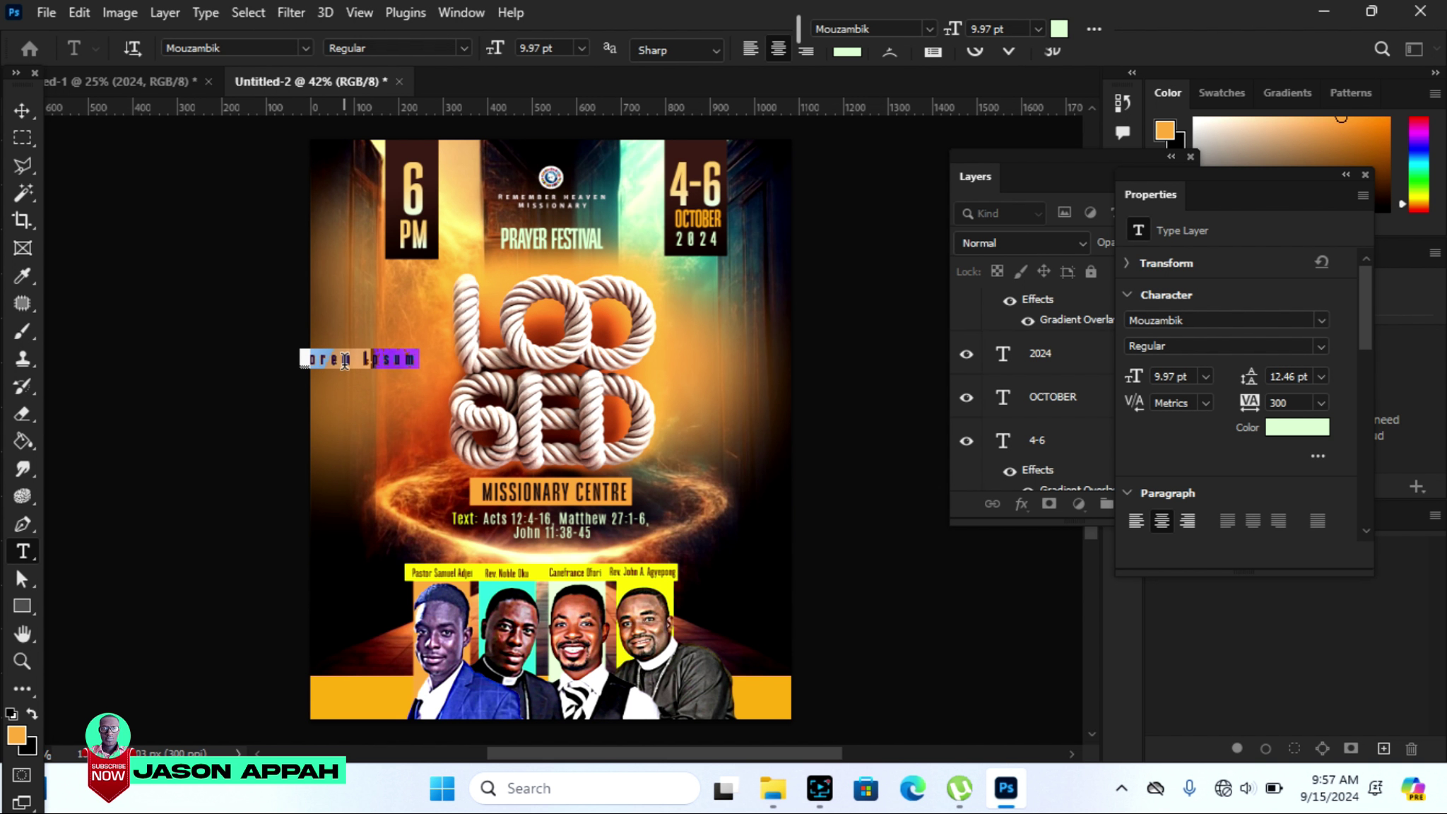
text(Theme)
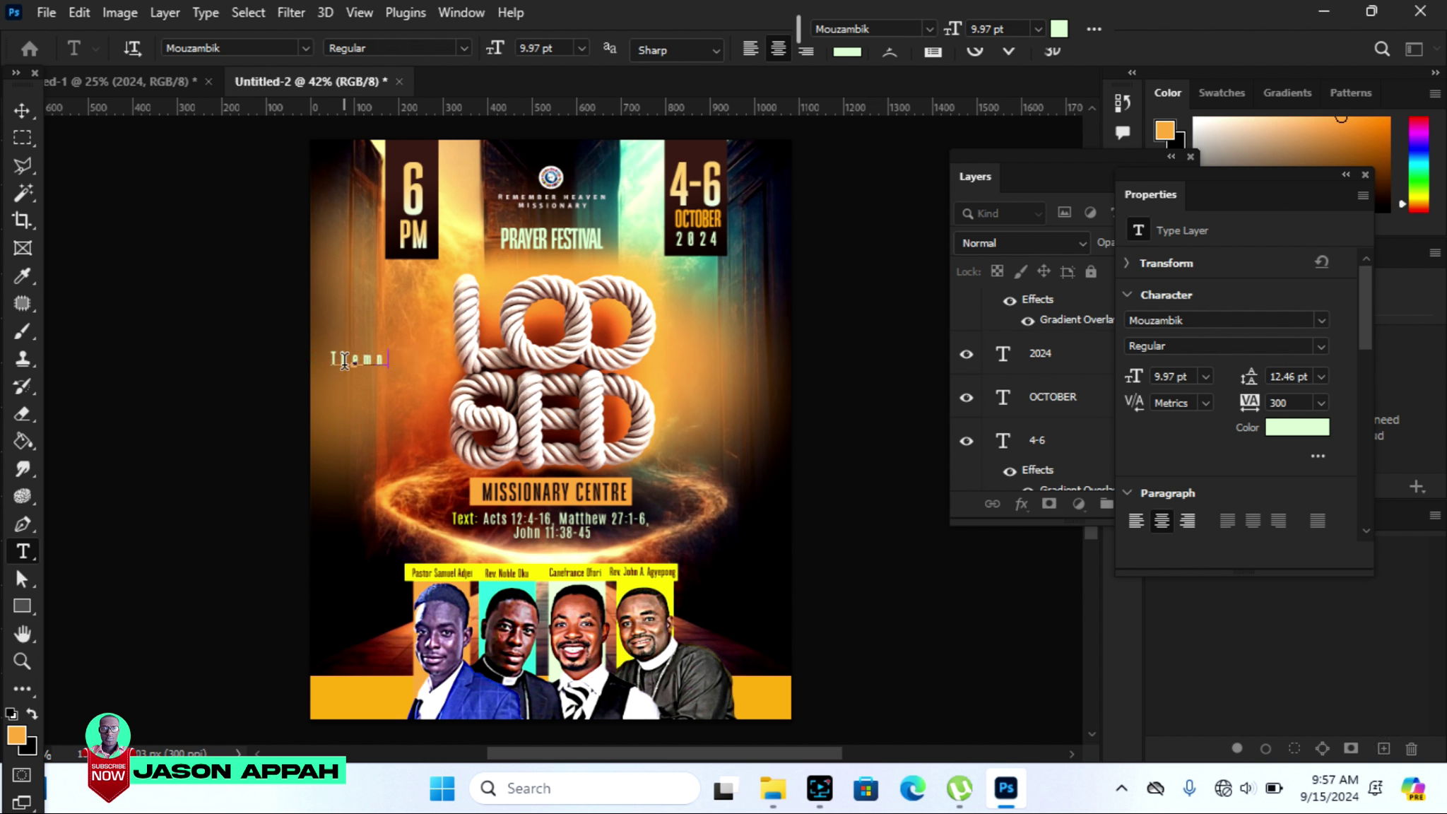
key(BackSpace)
text(e)
text(:)
click(26, 108)
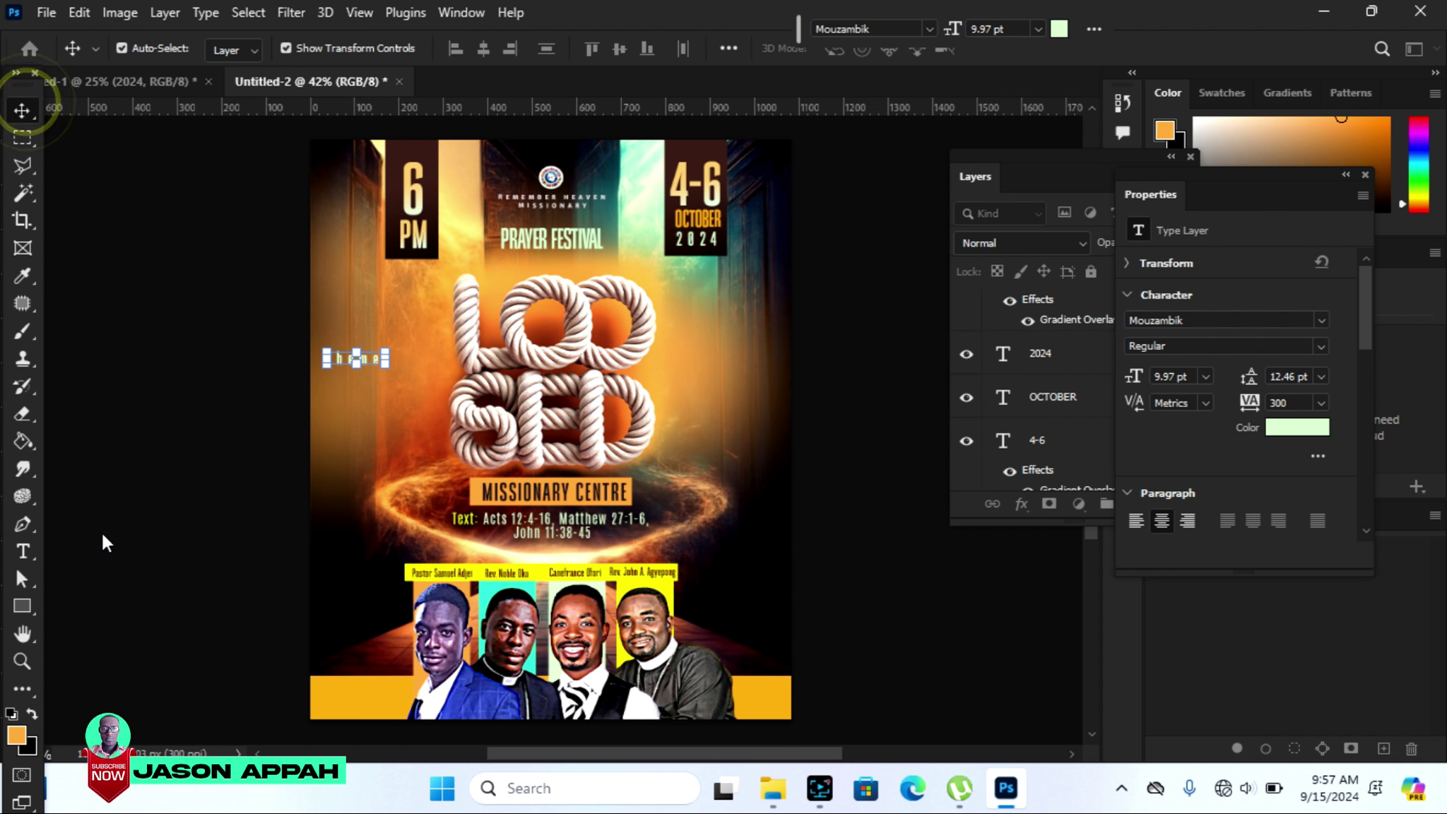
Set the 'Theme:' label to the Tuesday Night font with tighter tracking.
click(23, 551)
click(305, 48)
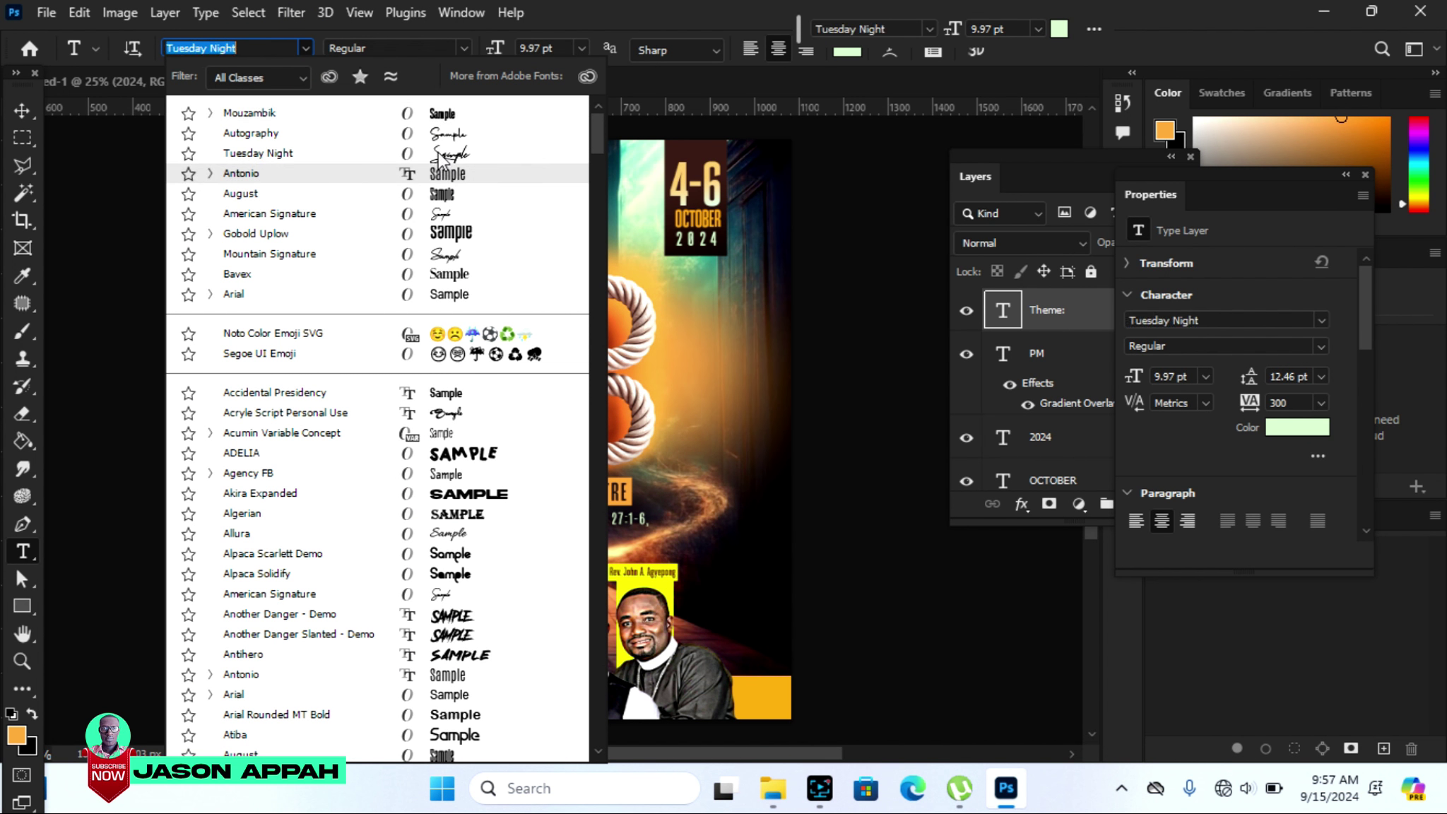
click(438, 153)
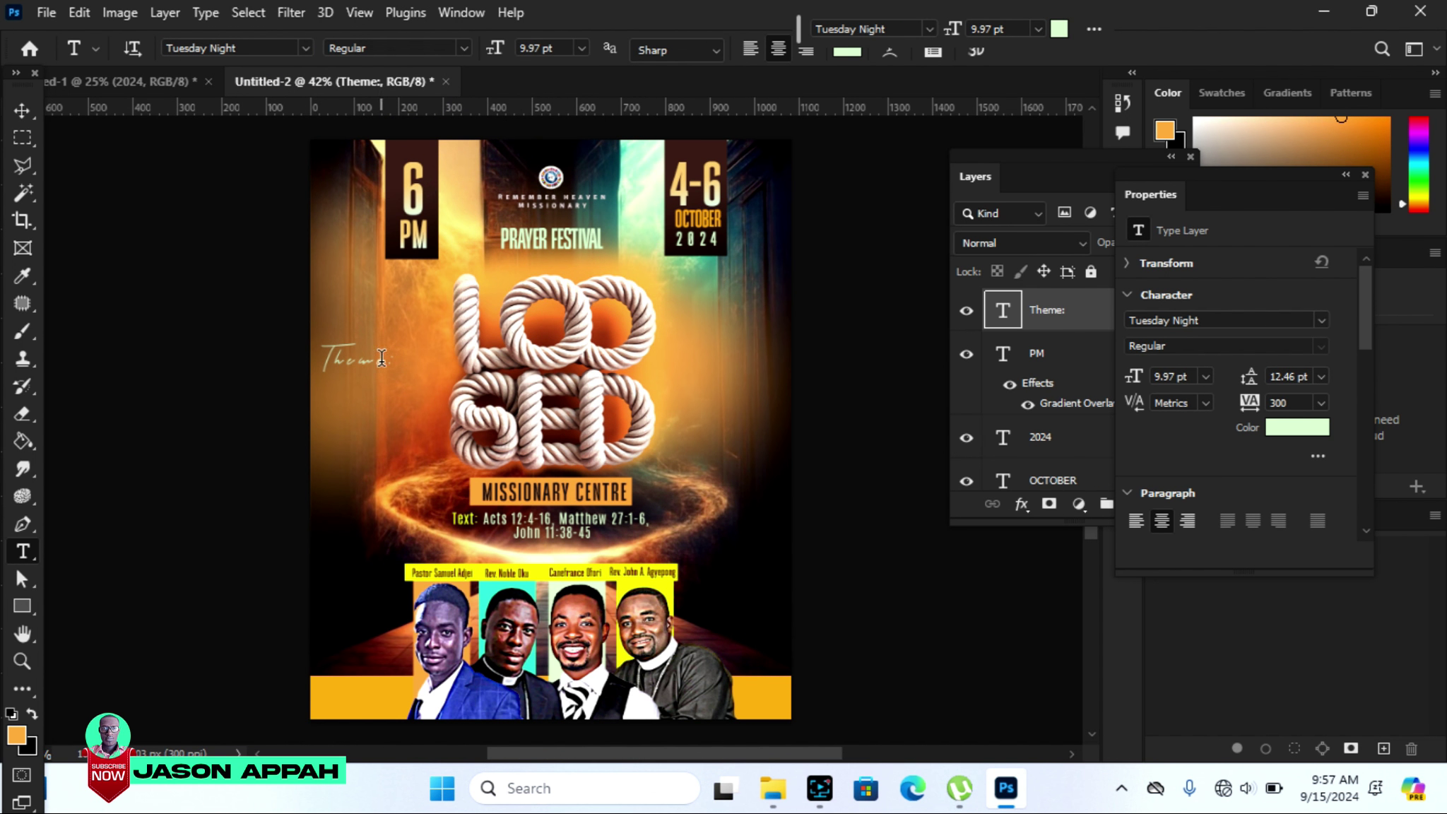
drag(388, 357, 299, 359)
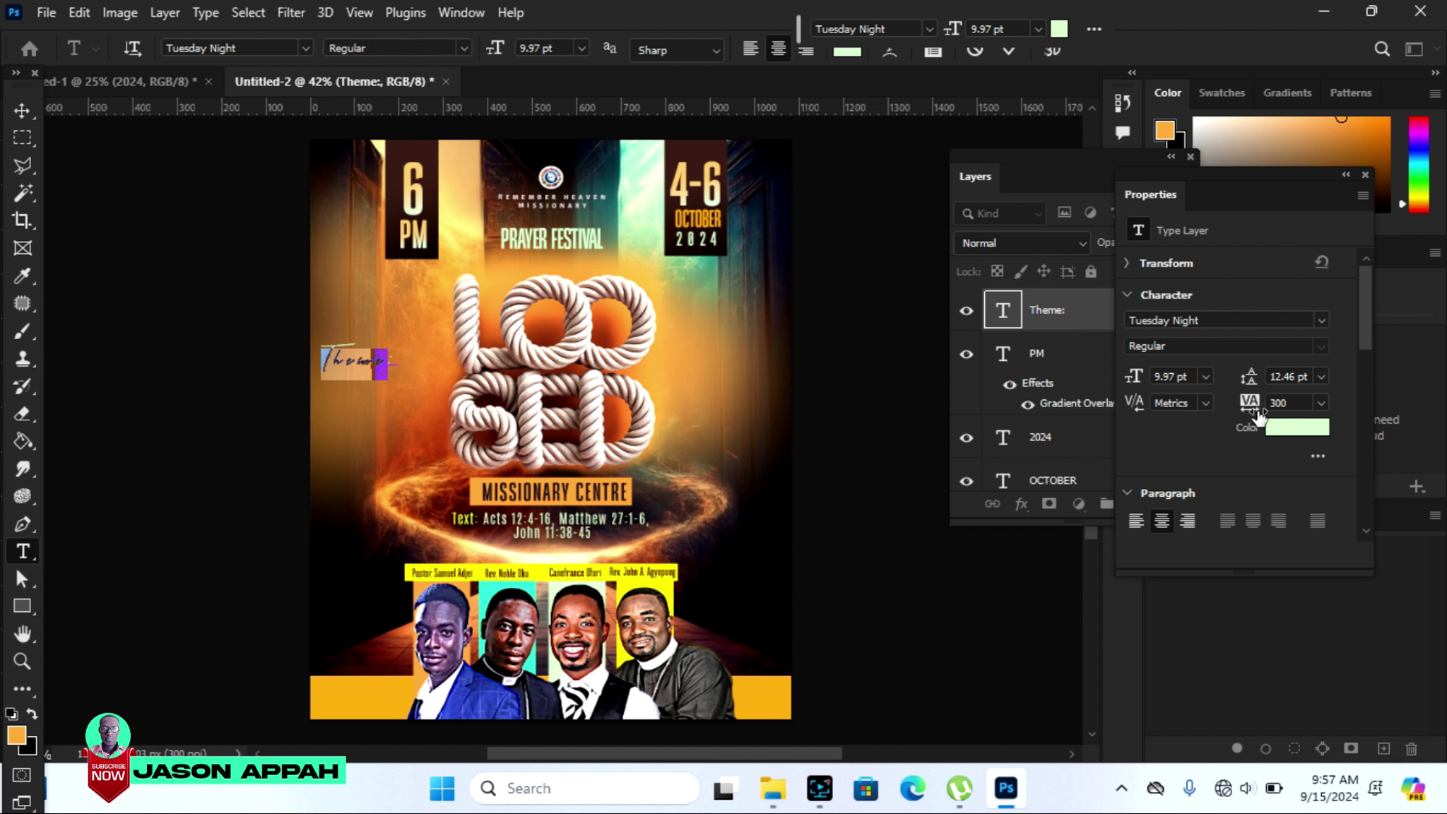
drag(1252, 405, 1234, 410)
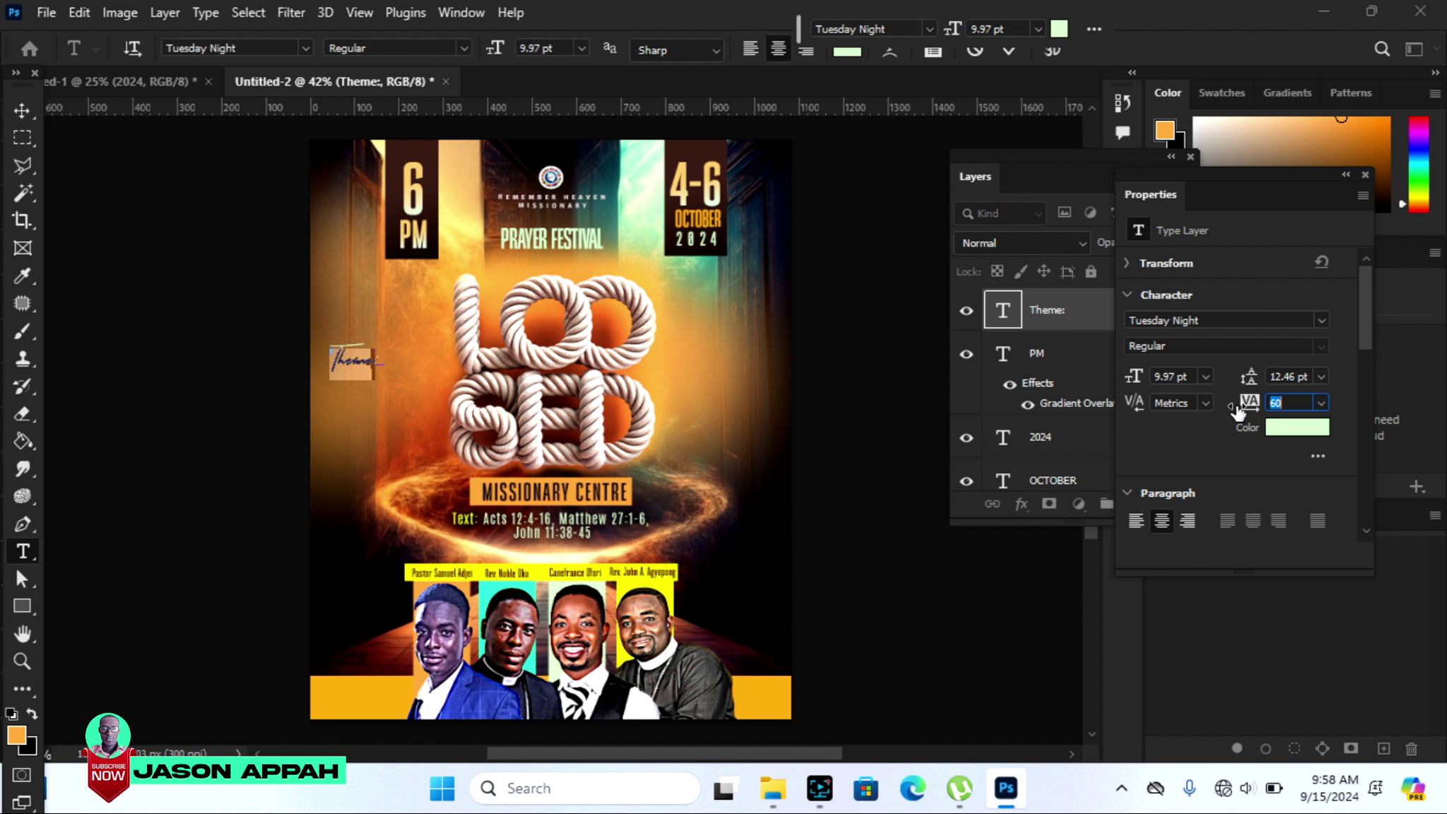
Enlarge the 'Theme:' label to about 180% with Free Transform.
click(22, 111)
mouse_move(371, 334)
mouse_down()
mouse_move(420, 315)
mouse_move(446, 363)
mouse_up()
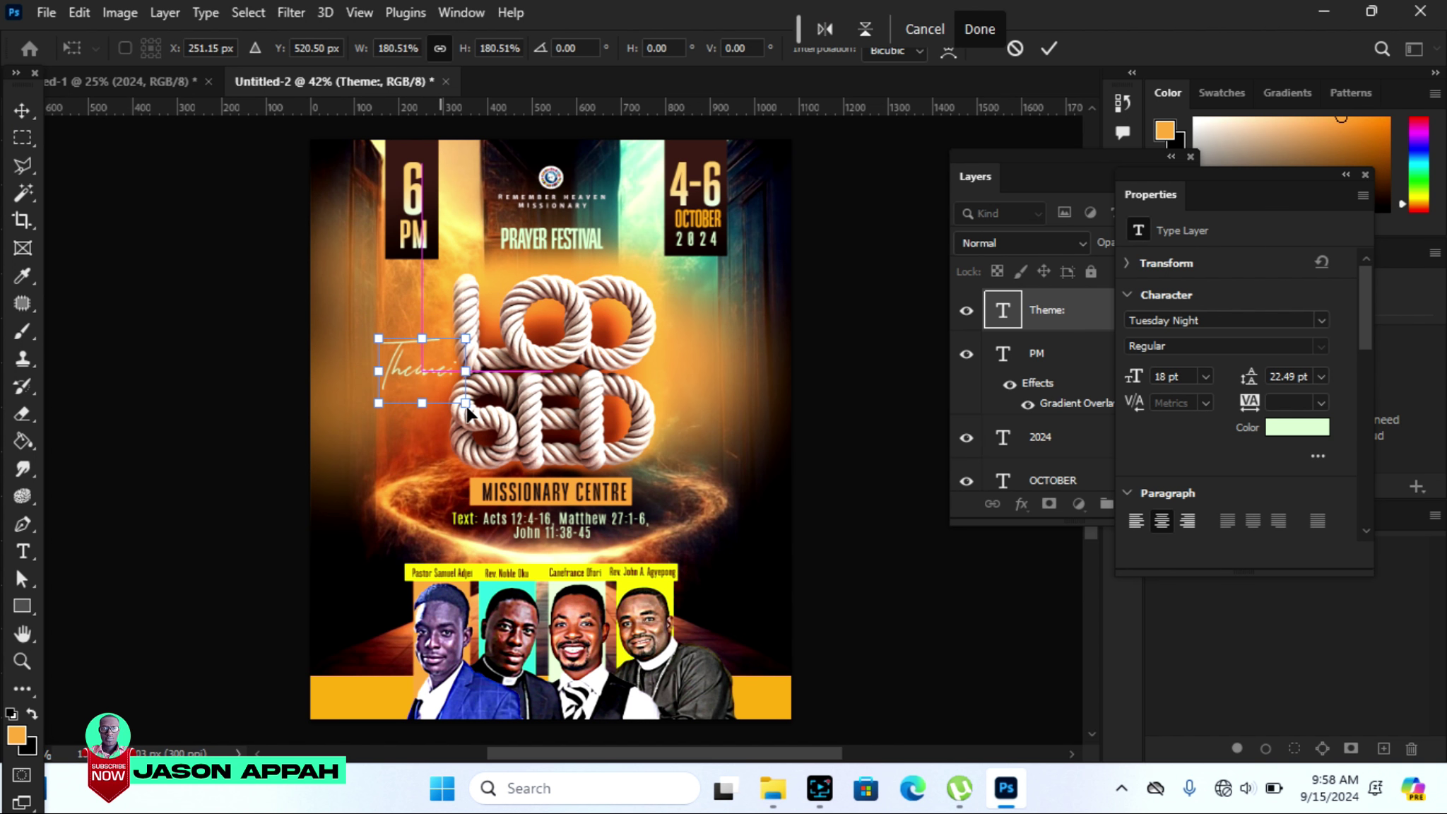
click(1048, 49)
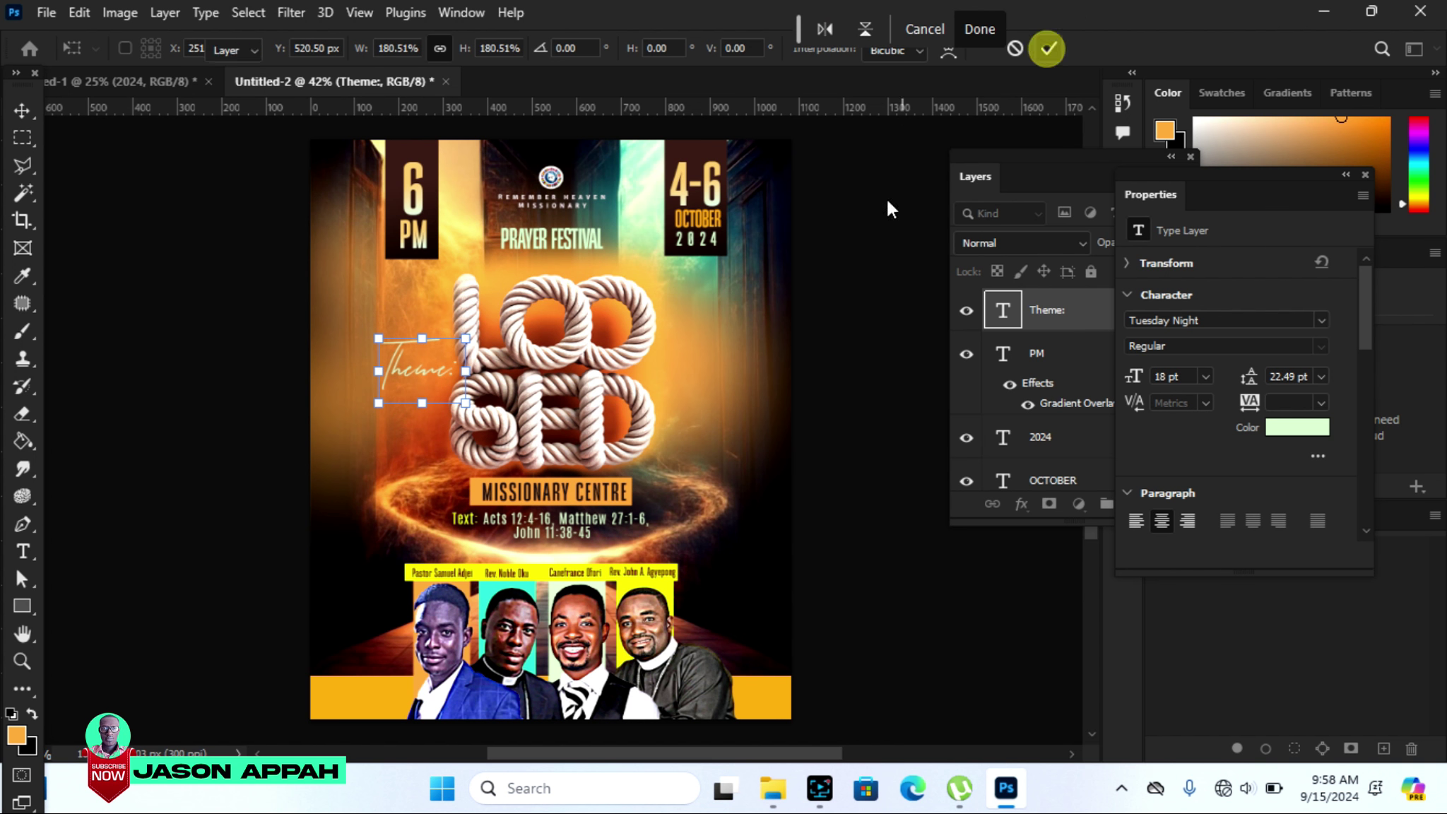
click(824, 345)
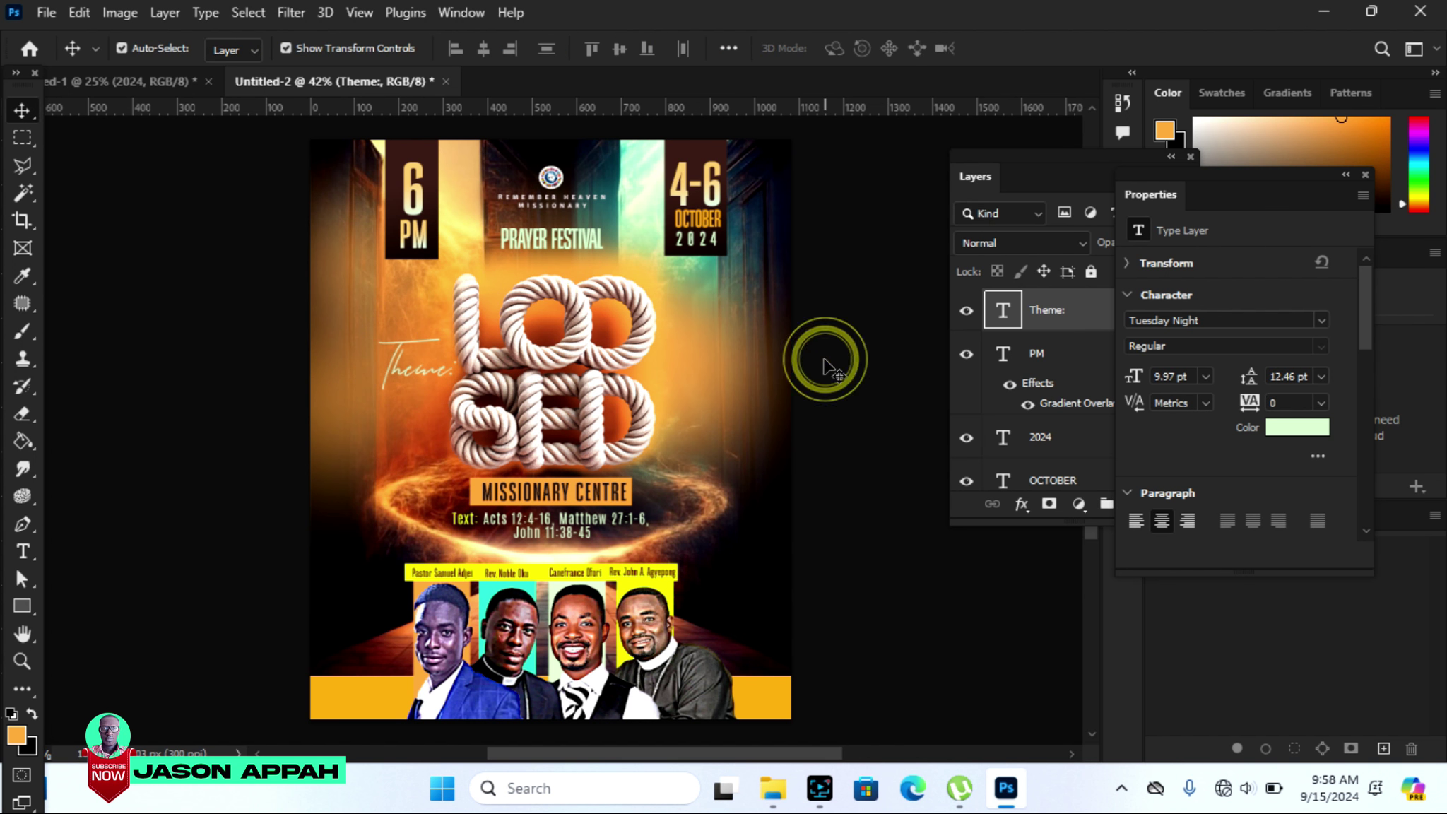
Change the 'Theme:' text colour to near-white.
click(426, 371)
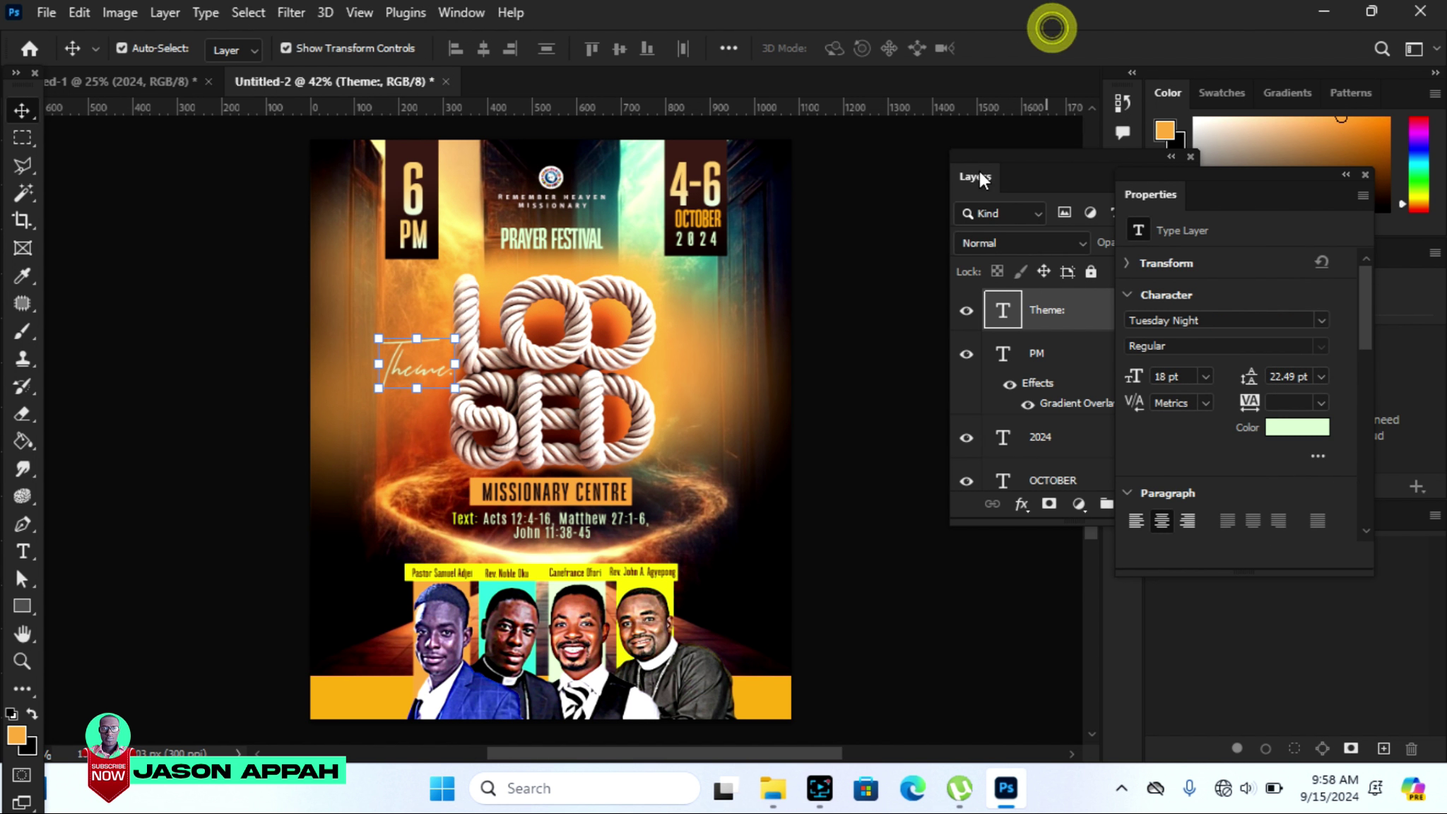
click(1058, 29)
drag(904, 208, 868, 170)
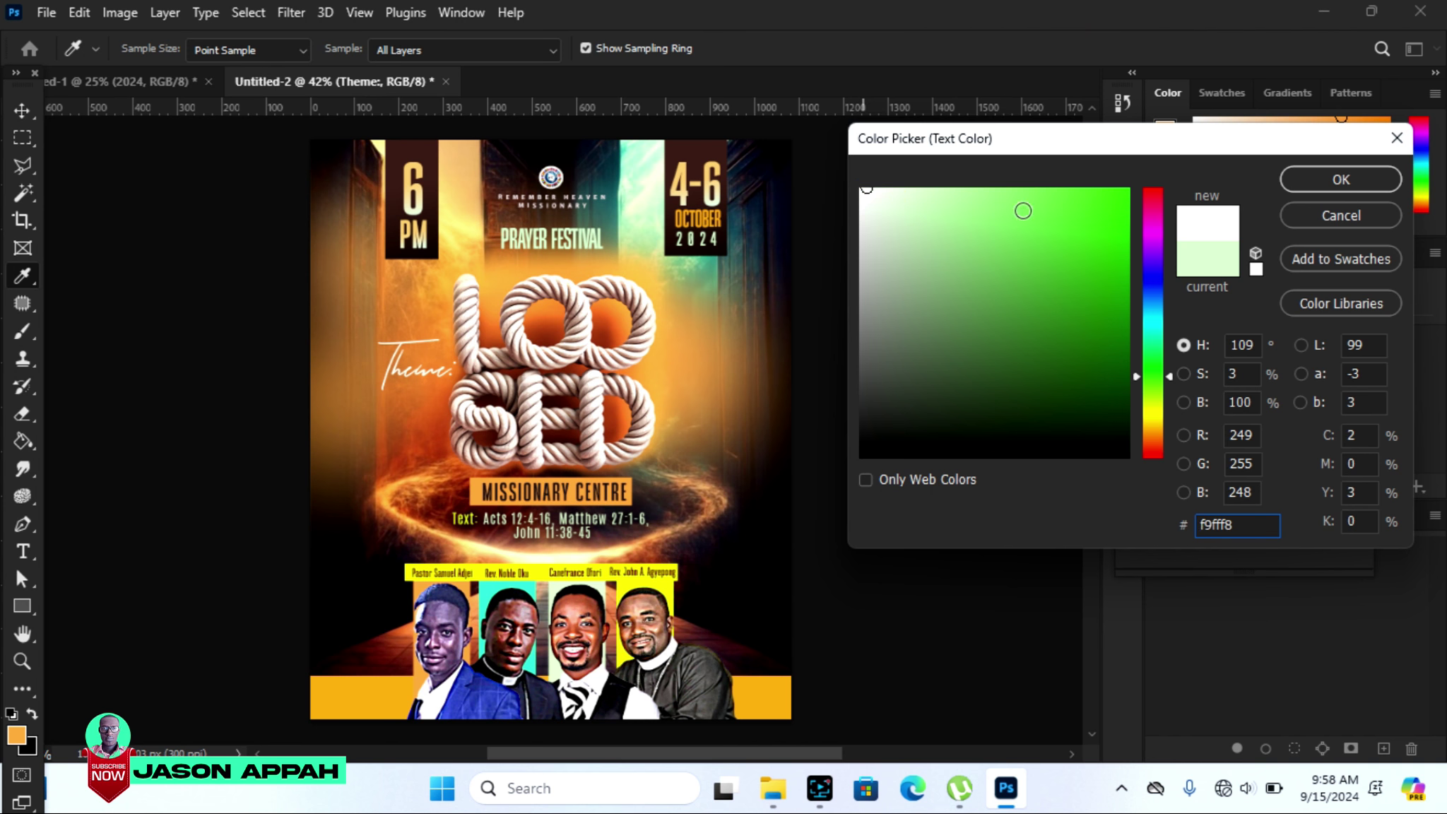
click(1345, 188)
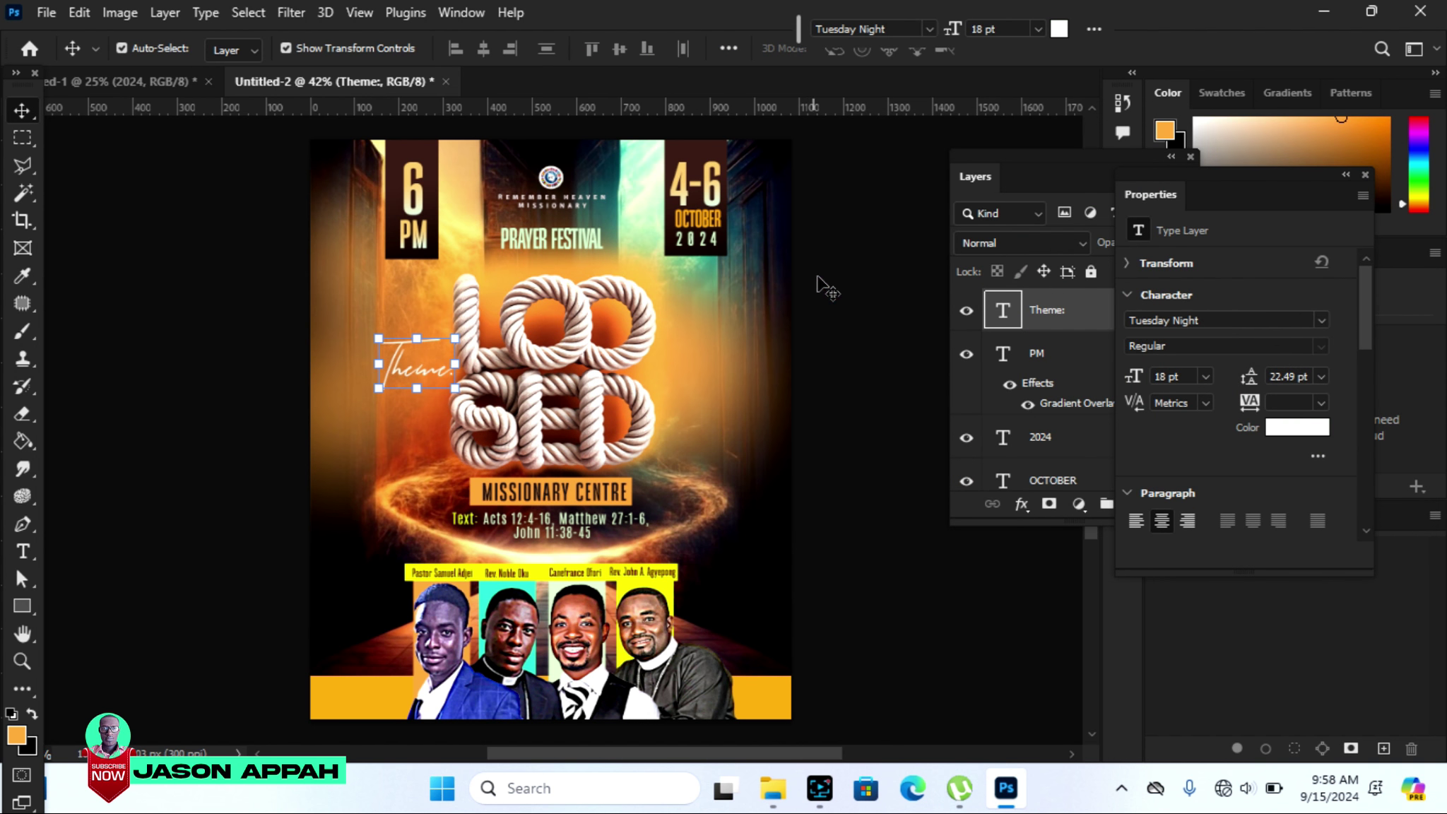
click(832, 260)
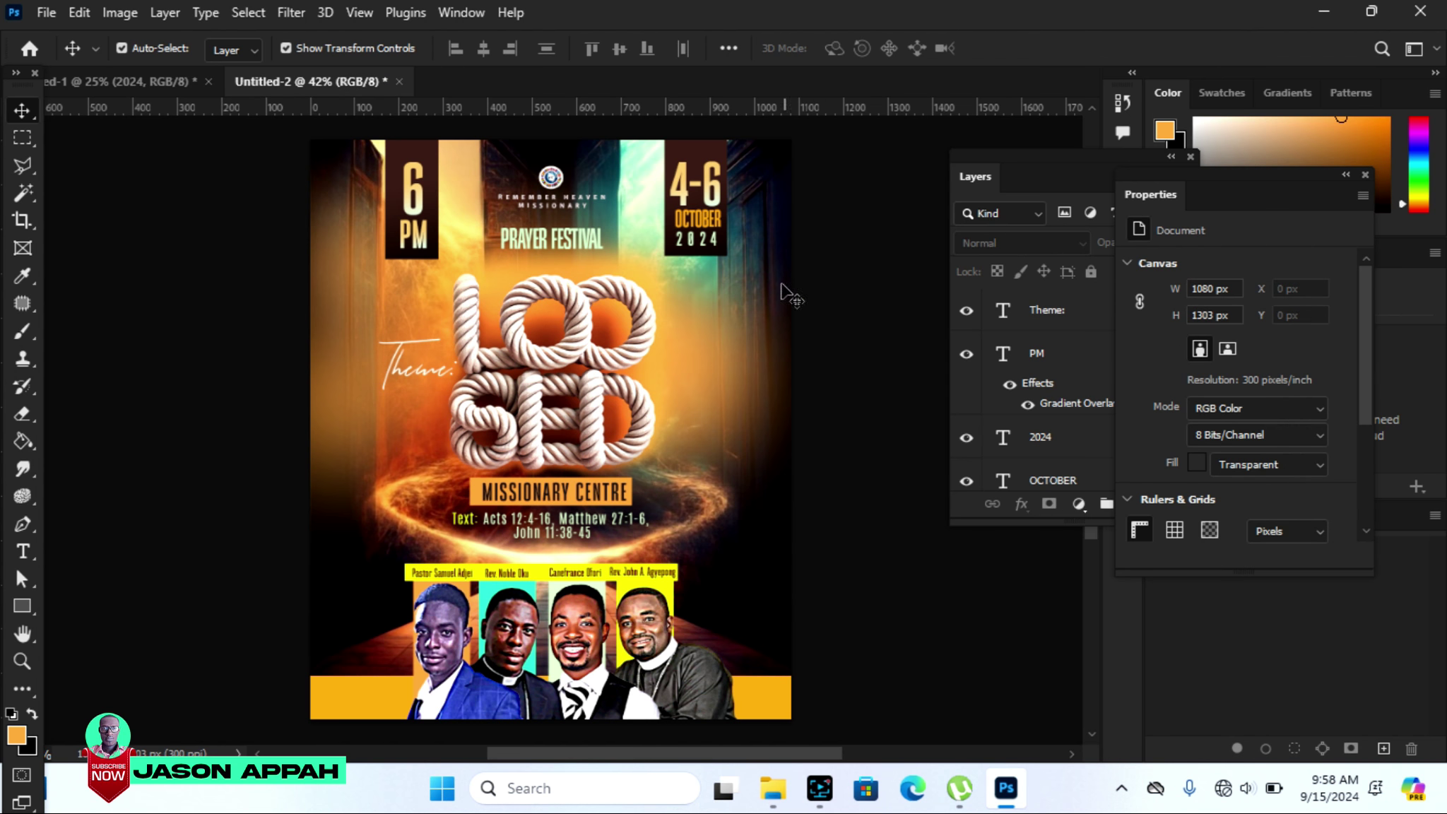
Add a Gradient Overlay to the MISSIONARY CENTRE box and turn off its blue Color Overlay.
click(635, 491)
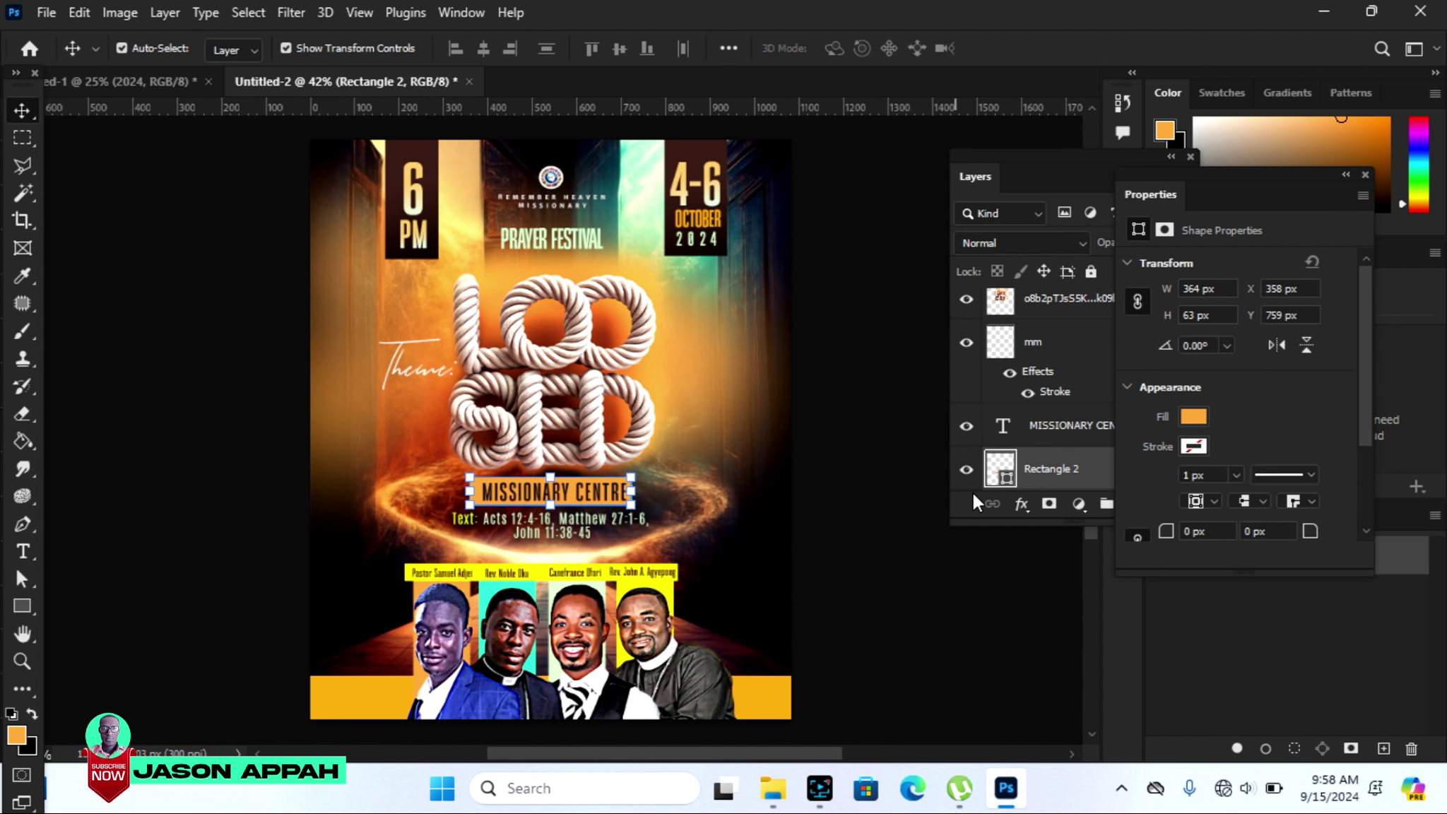
click(1023, 504)
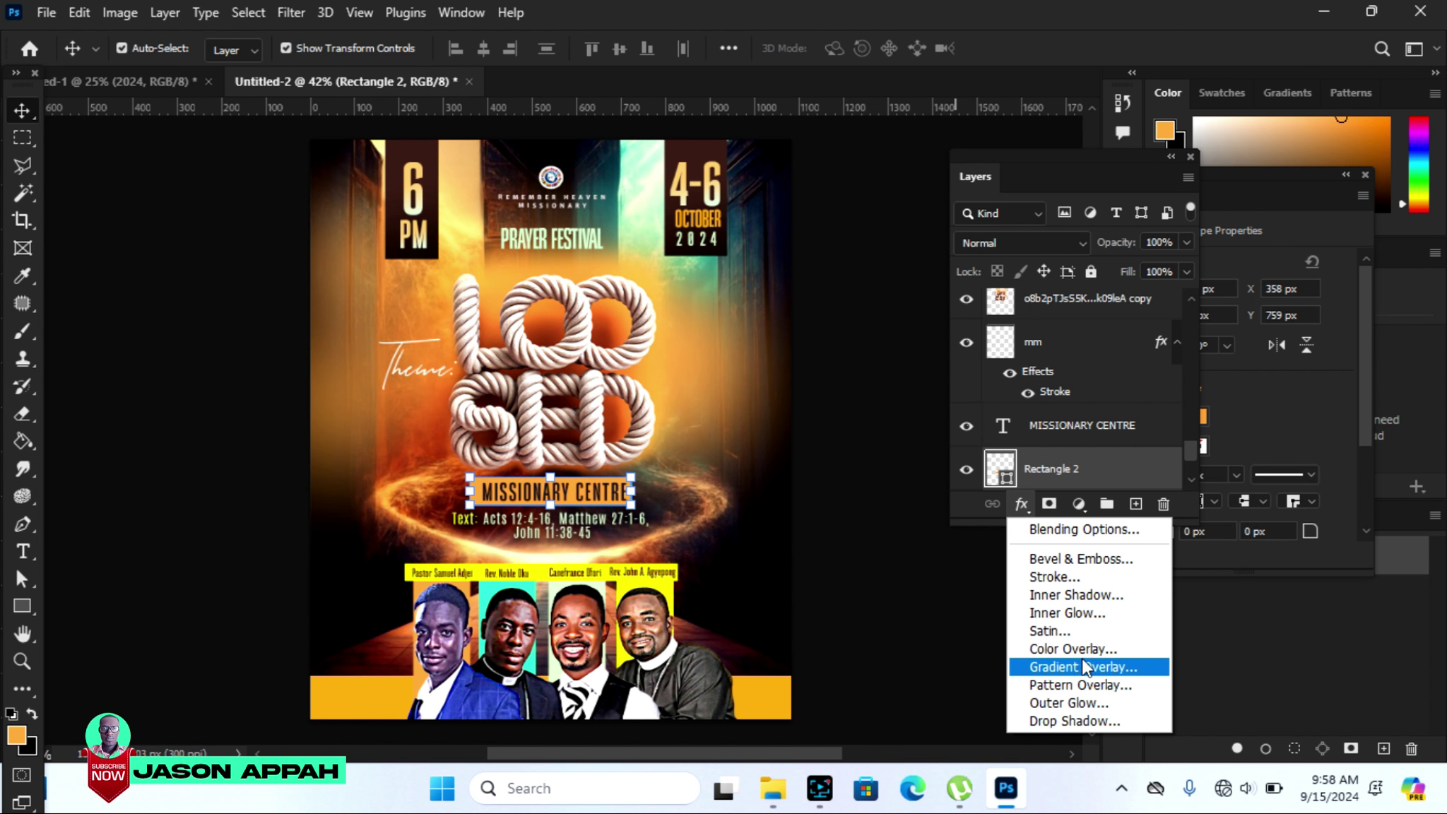
click(1073, 657)
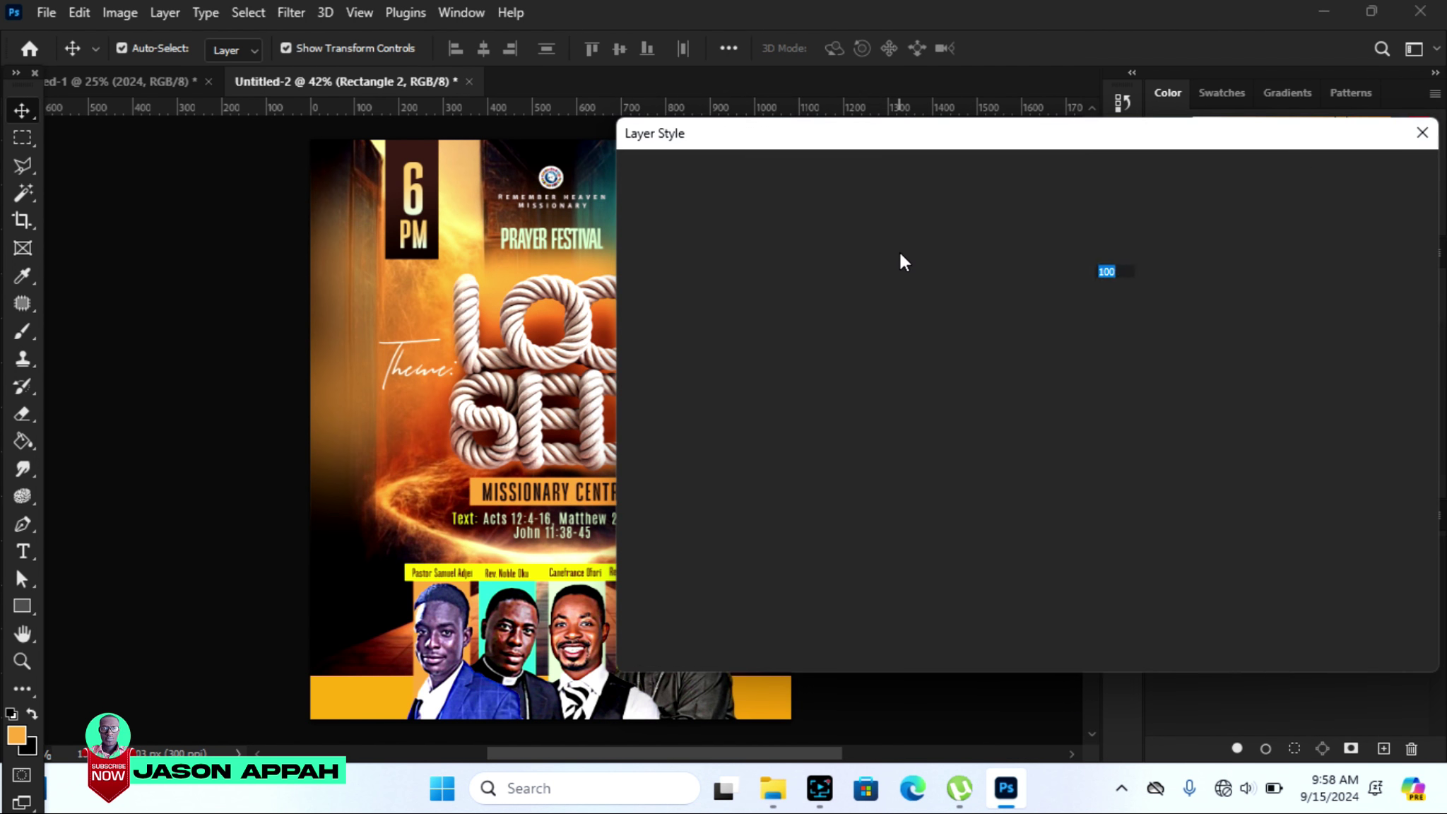
drag(804, 147, 964, 140)
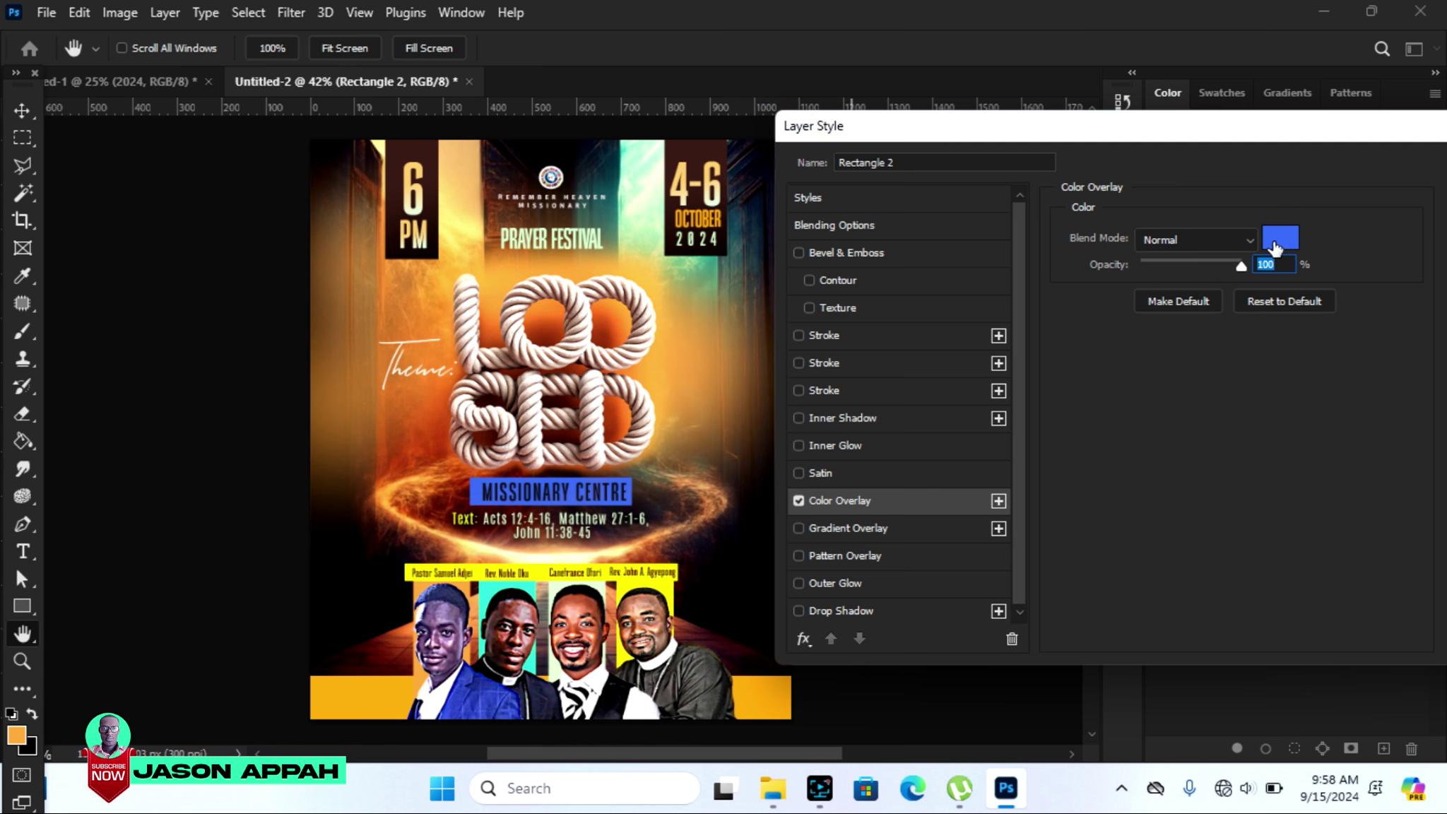
click(827, 529)
click(799, 501)
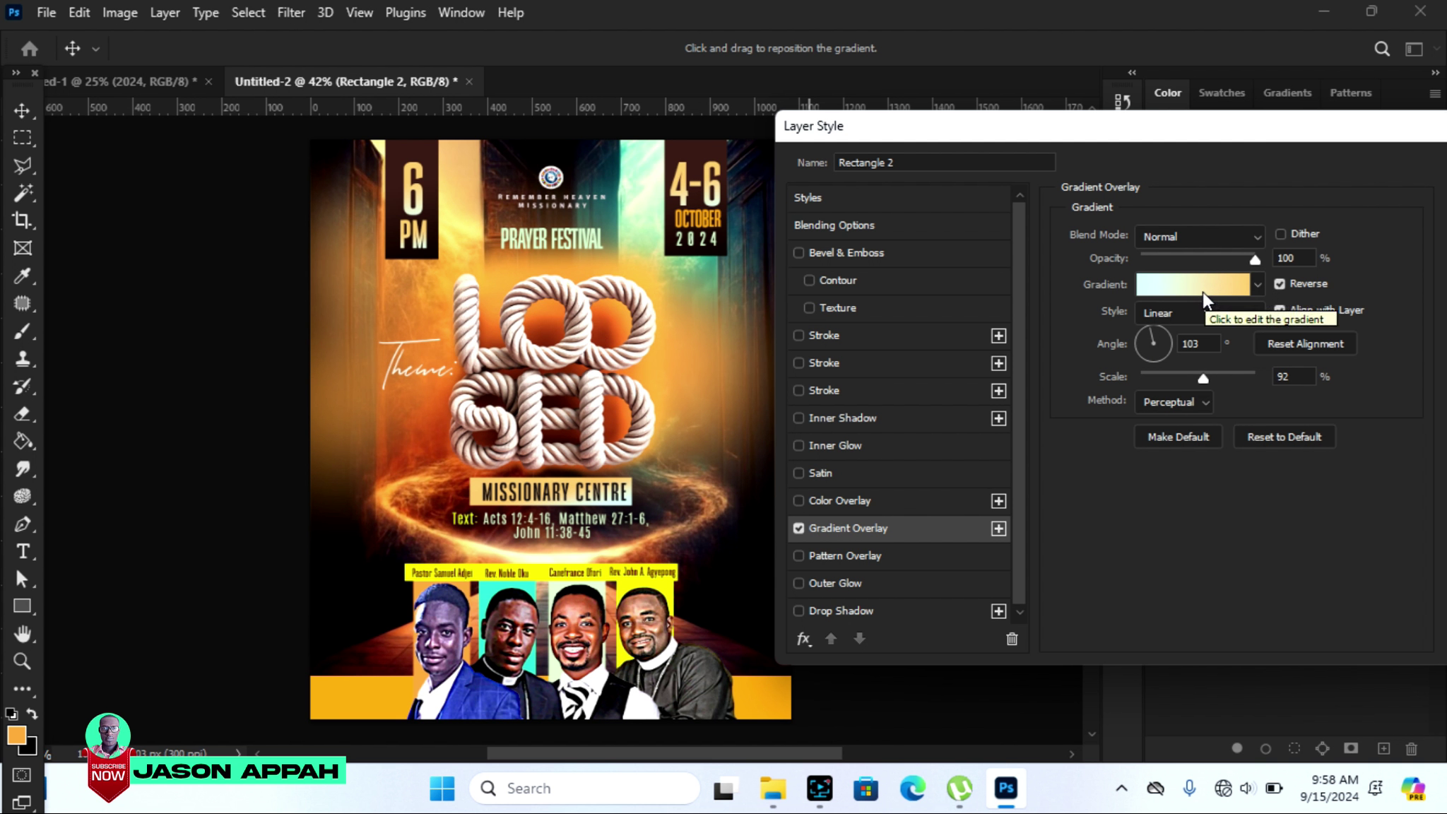
Make the gradient's right stop the poster's yellow, sampled with the eyedropper, and apply.
click(1204, 293)
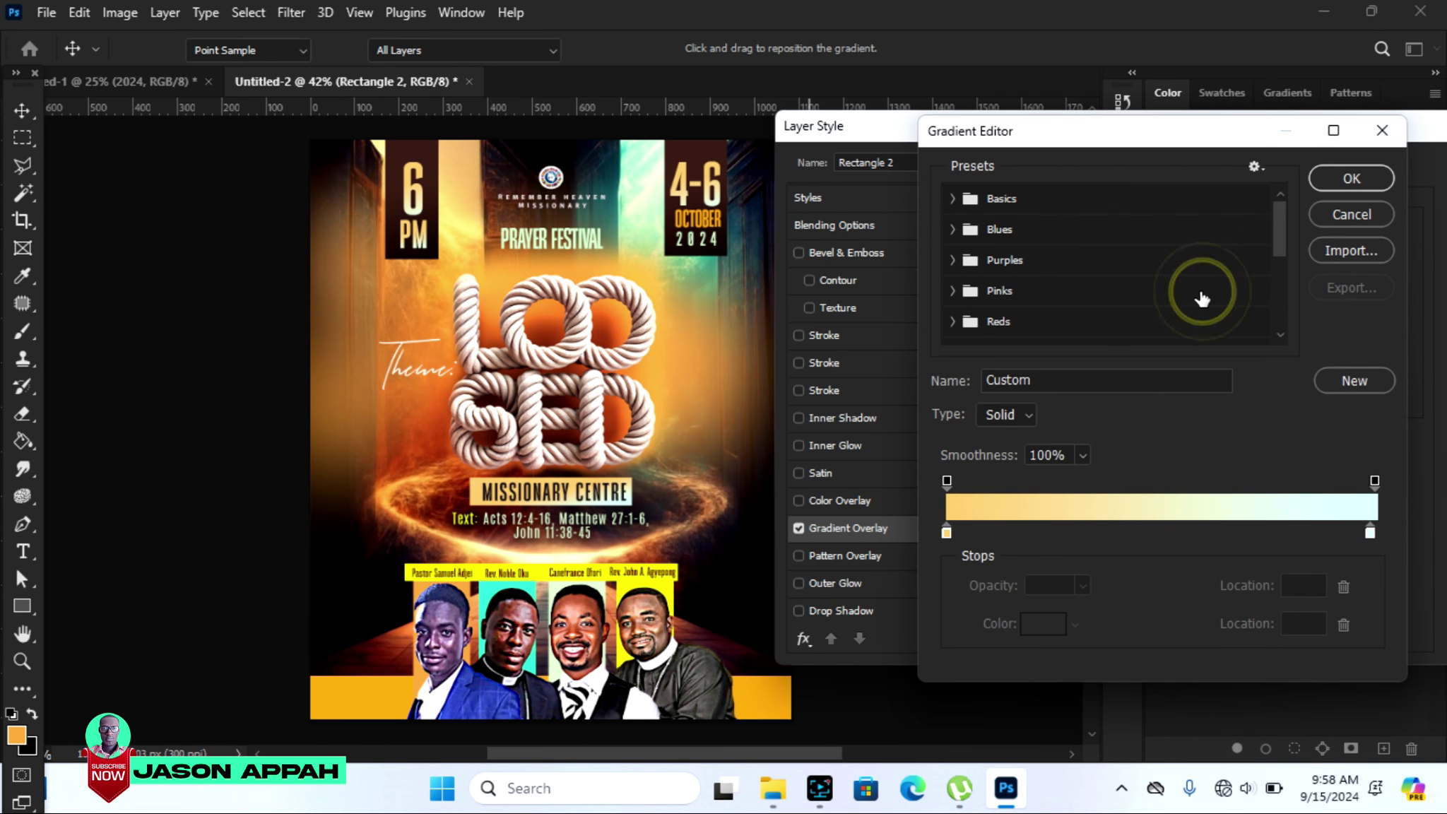
click(1370, 532)
click(1044, 624)
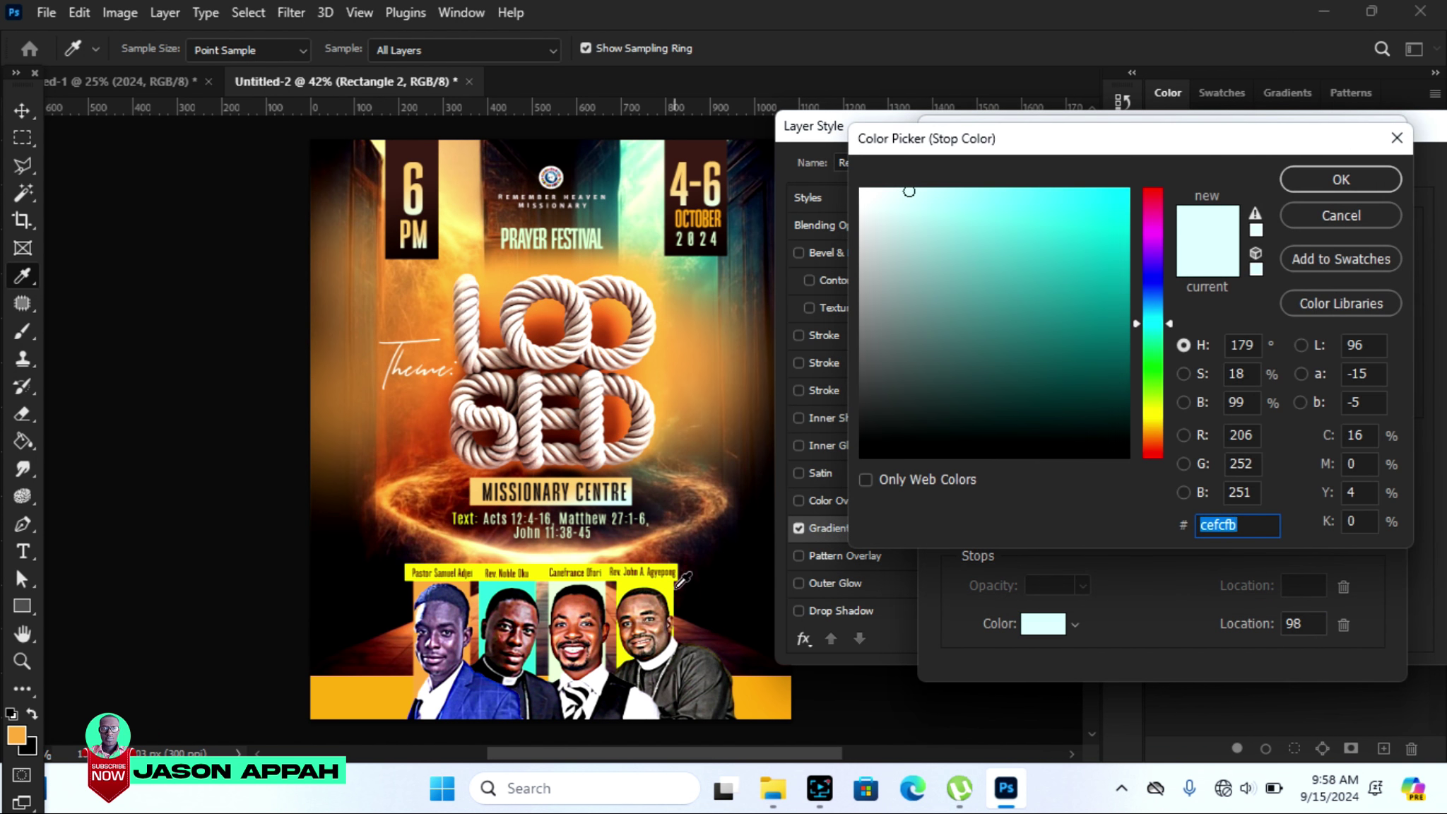
click(663, 583)
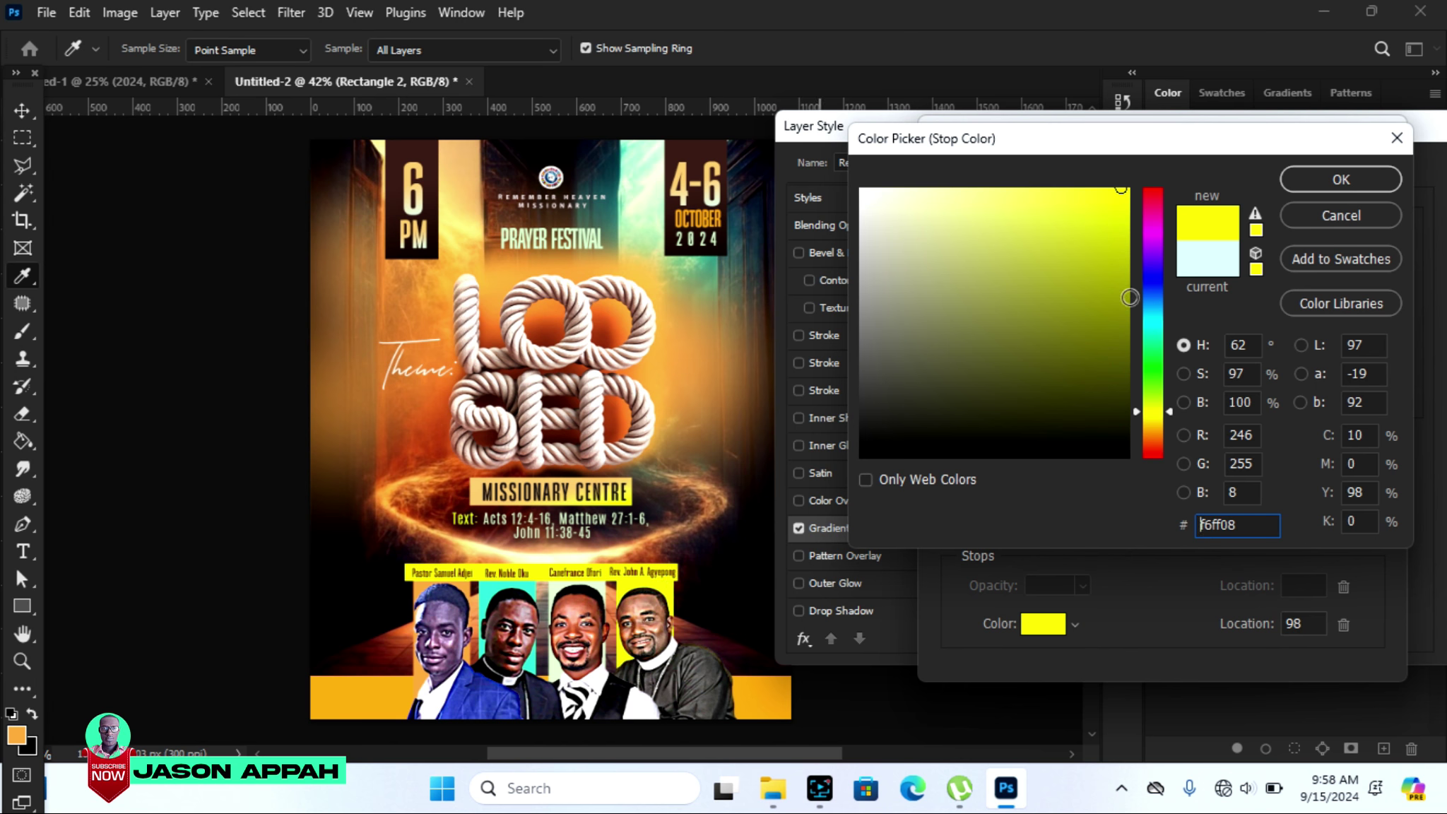
click(1326, 178)
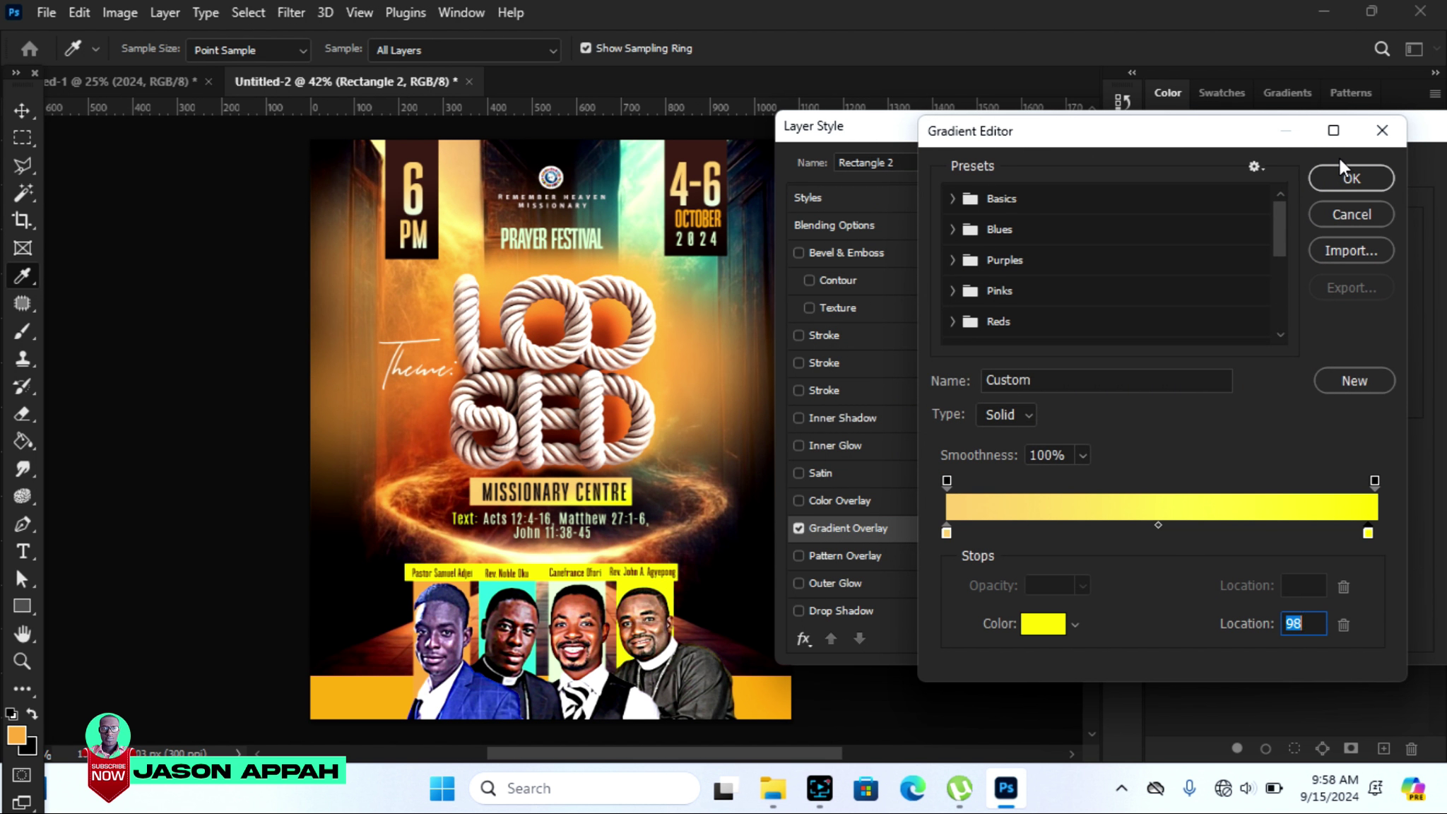
click(1344, 180)
drag(1344, 135, 1181, 148)
click(1387, 184)
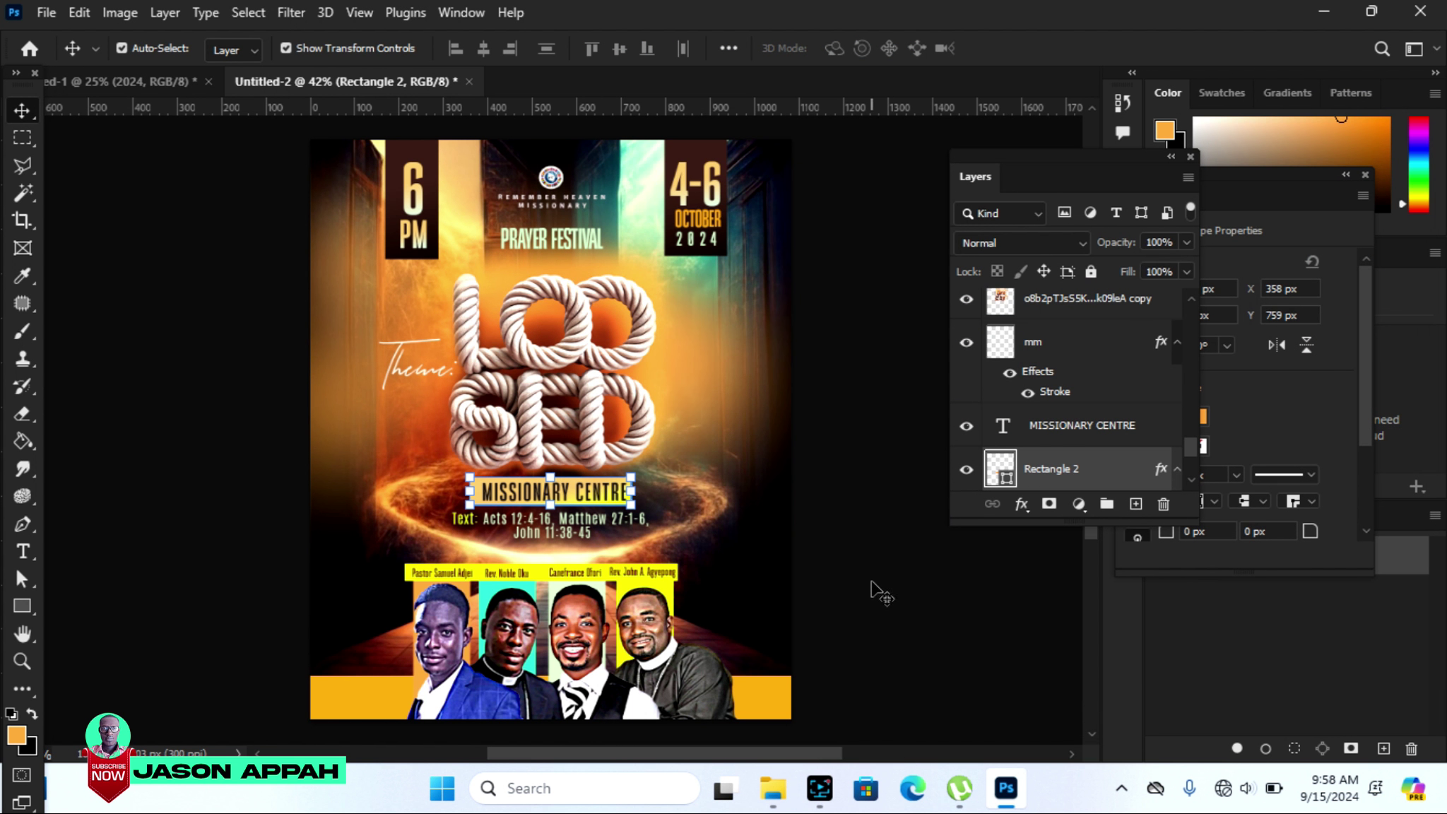
click(857, 606)
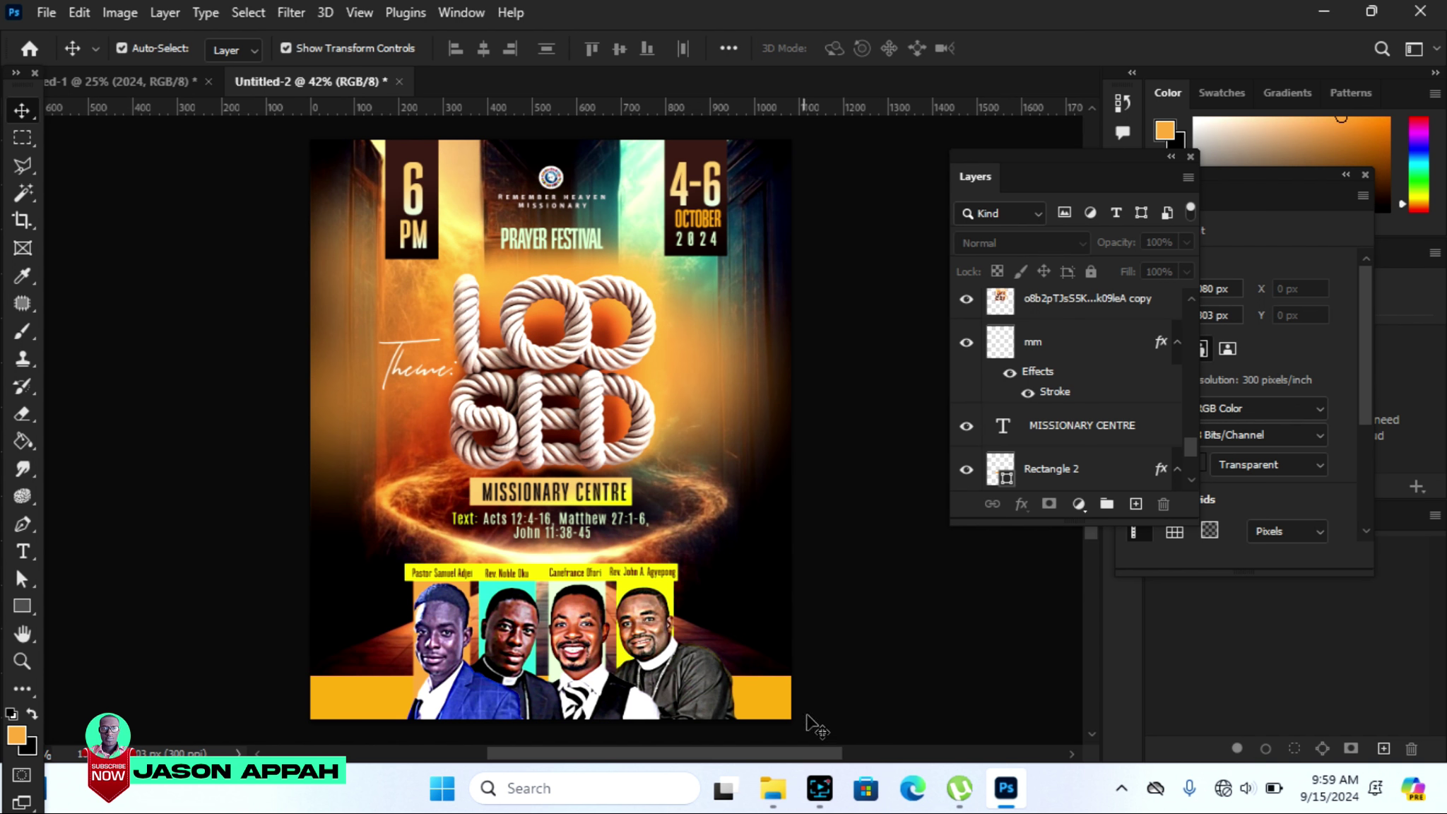
Recolour the bottom yellow bar by sampling the blue of the pastor's suit.
click(768, 707)
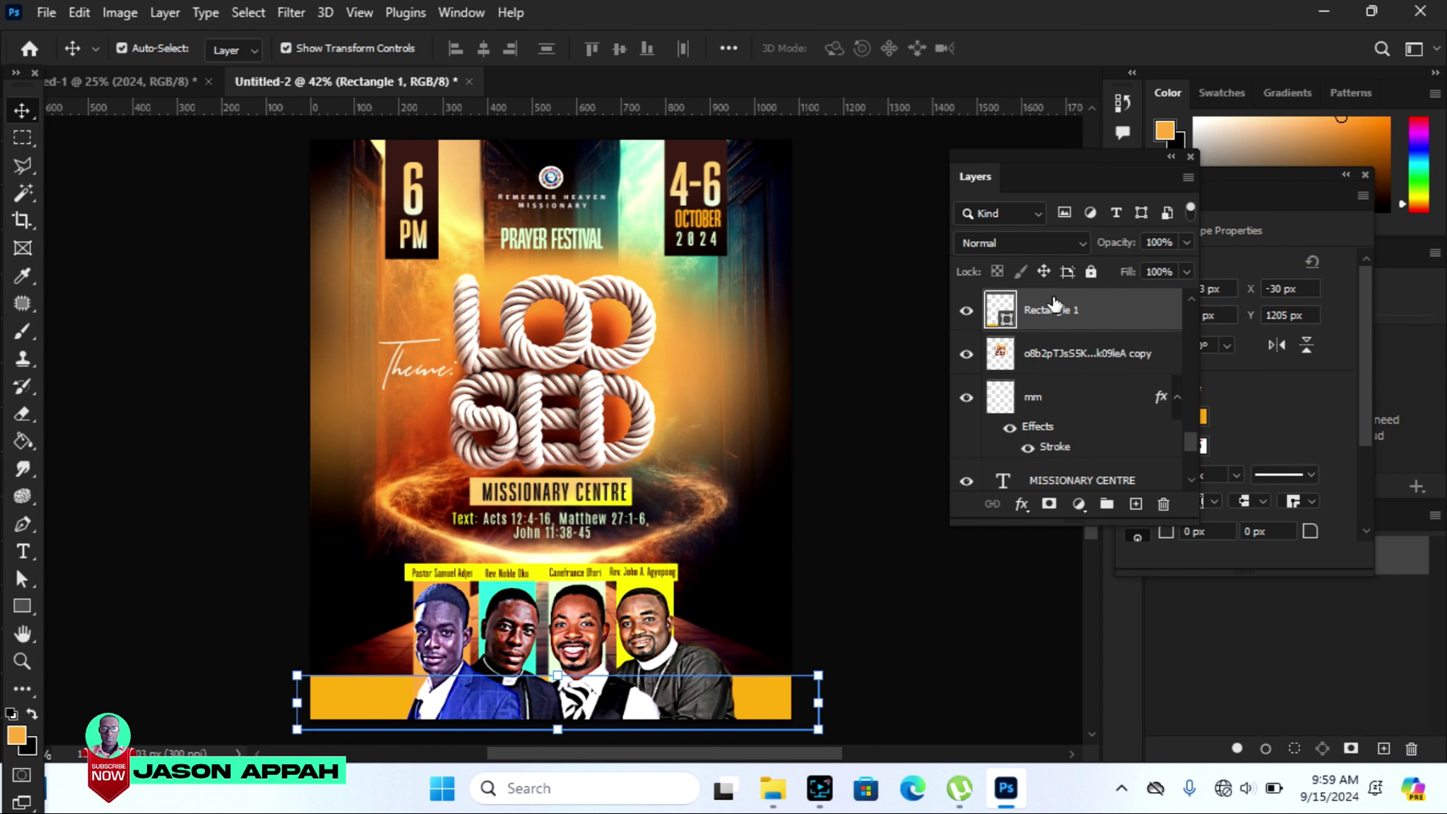
double_click(1004, 321)
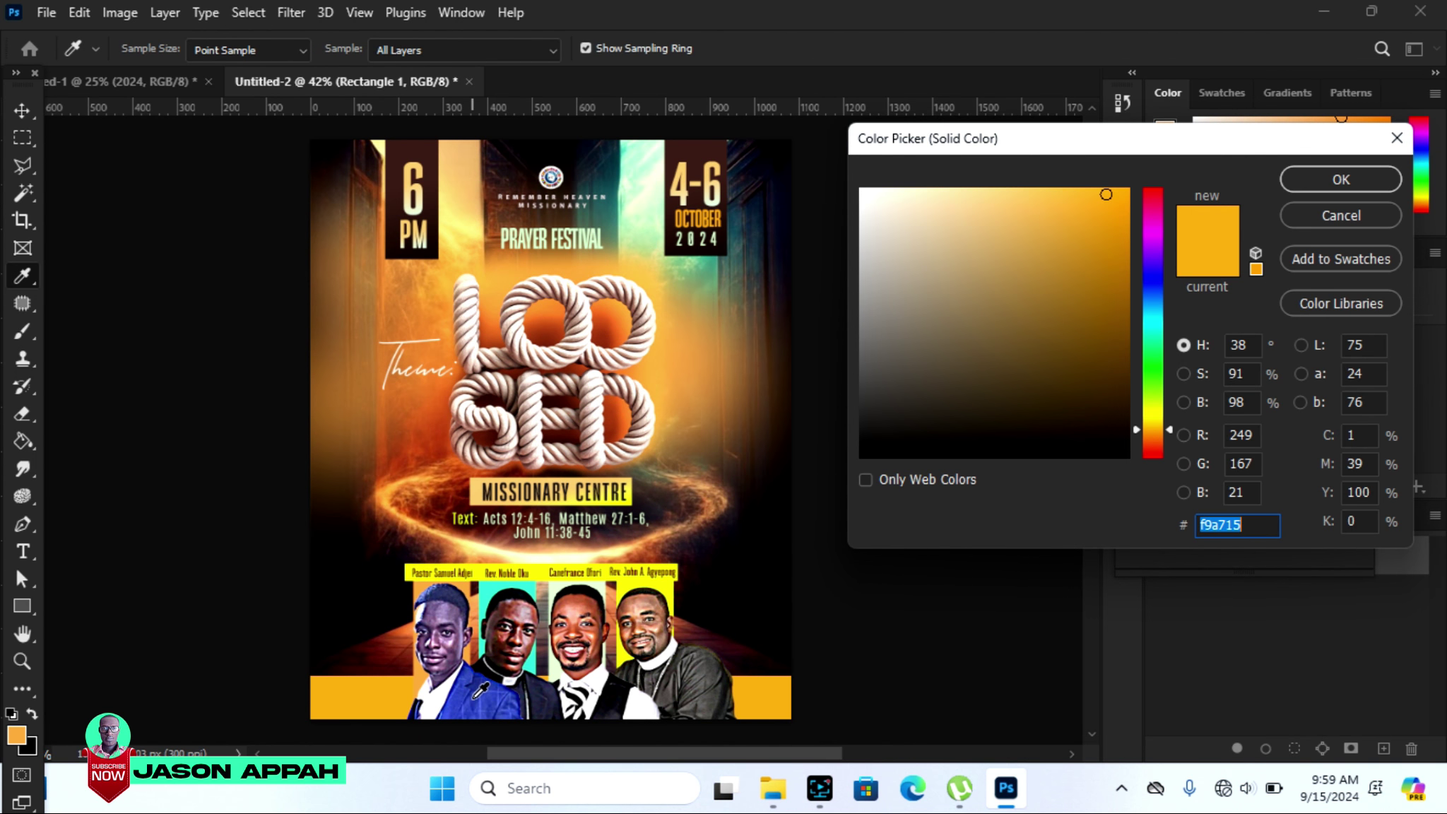
click(456, 699)
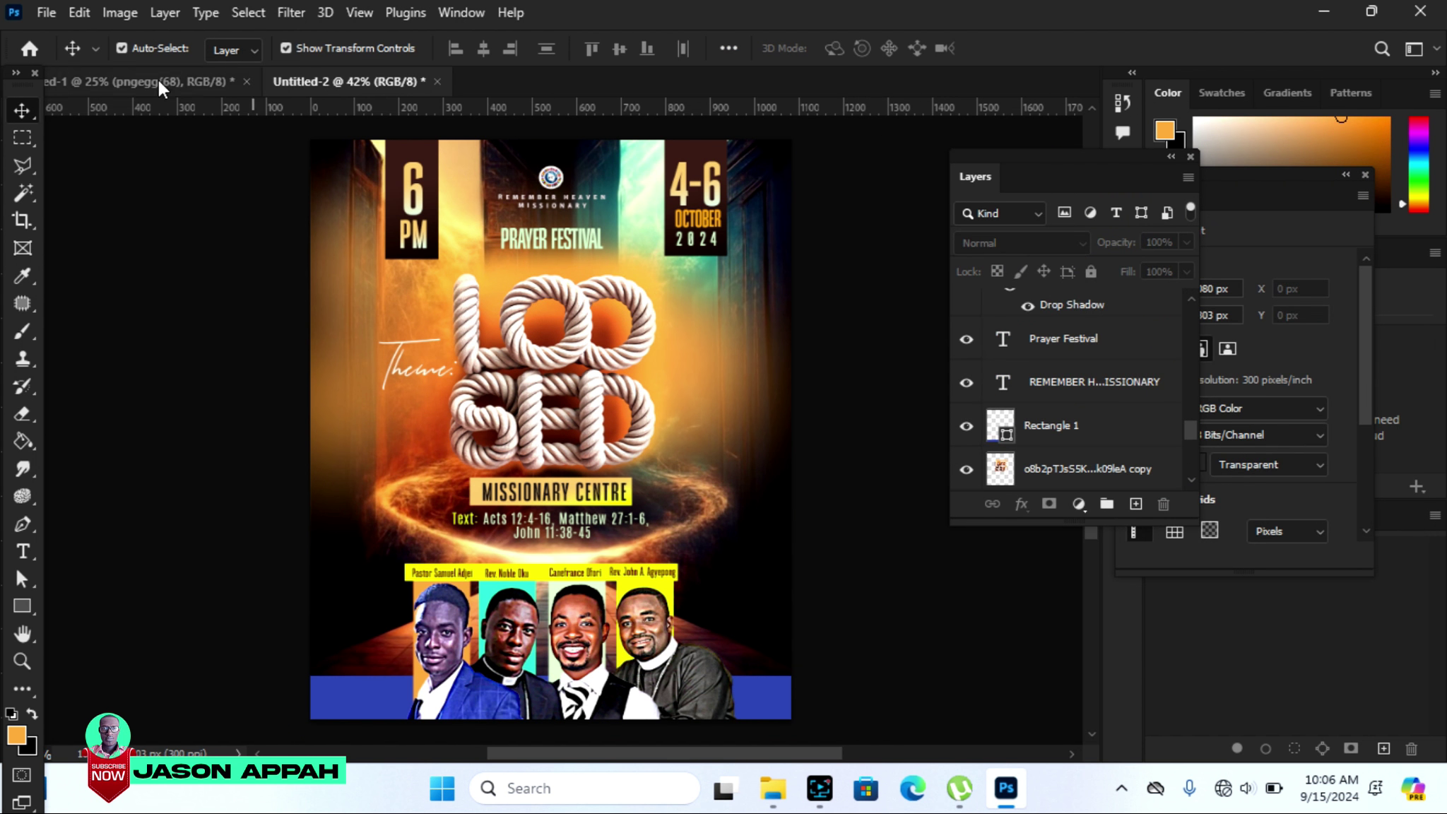
Bring the cloth image into the poster and stretch it to cover the whole canvas.
click(162, 83)
mouse_move(284, 403)
mouse_down()
mouse_move(378, 78)
mouse_move(534, 348)
mouse_up()
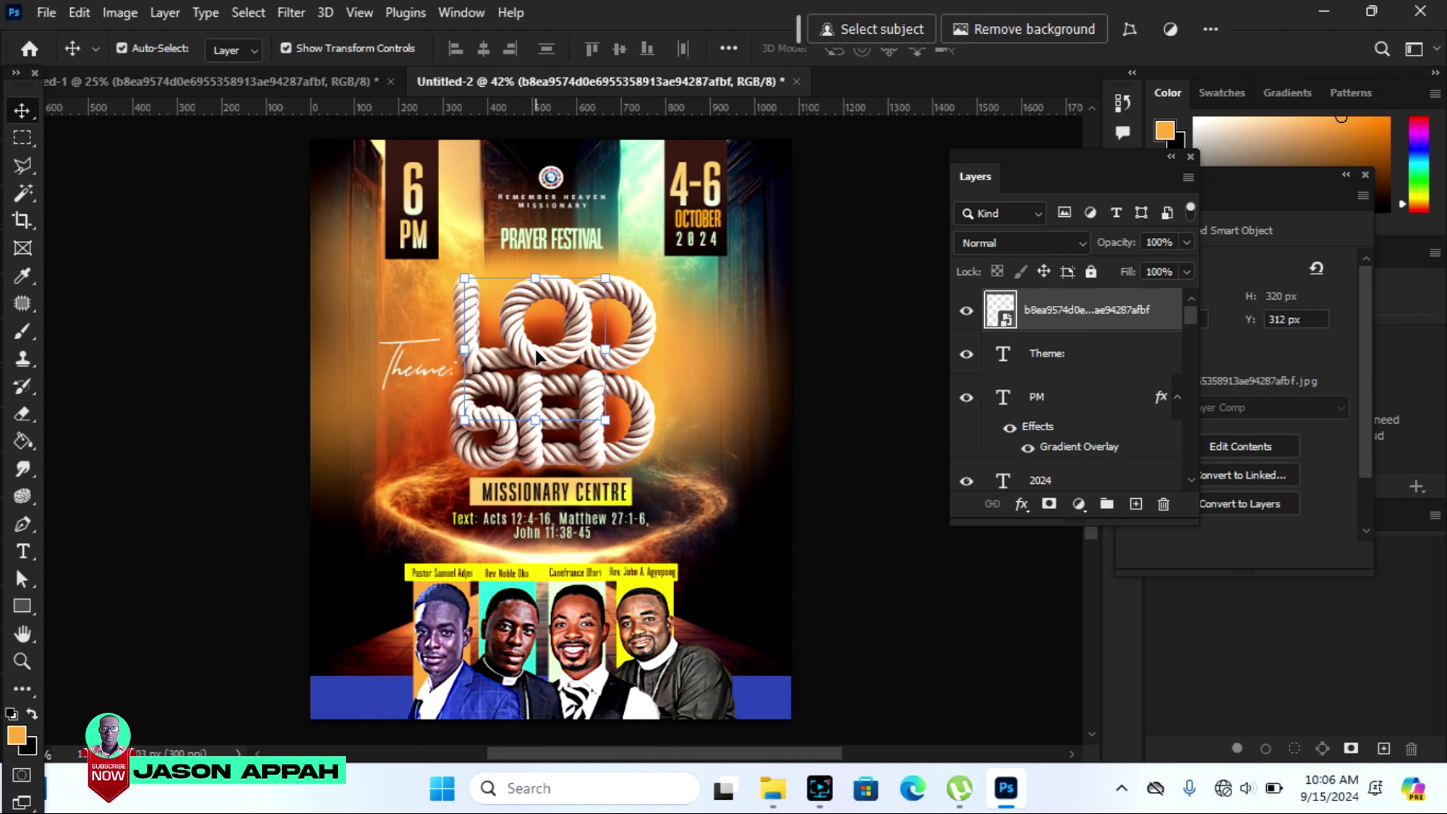
drag(467, 410, 297, 587)
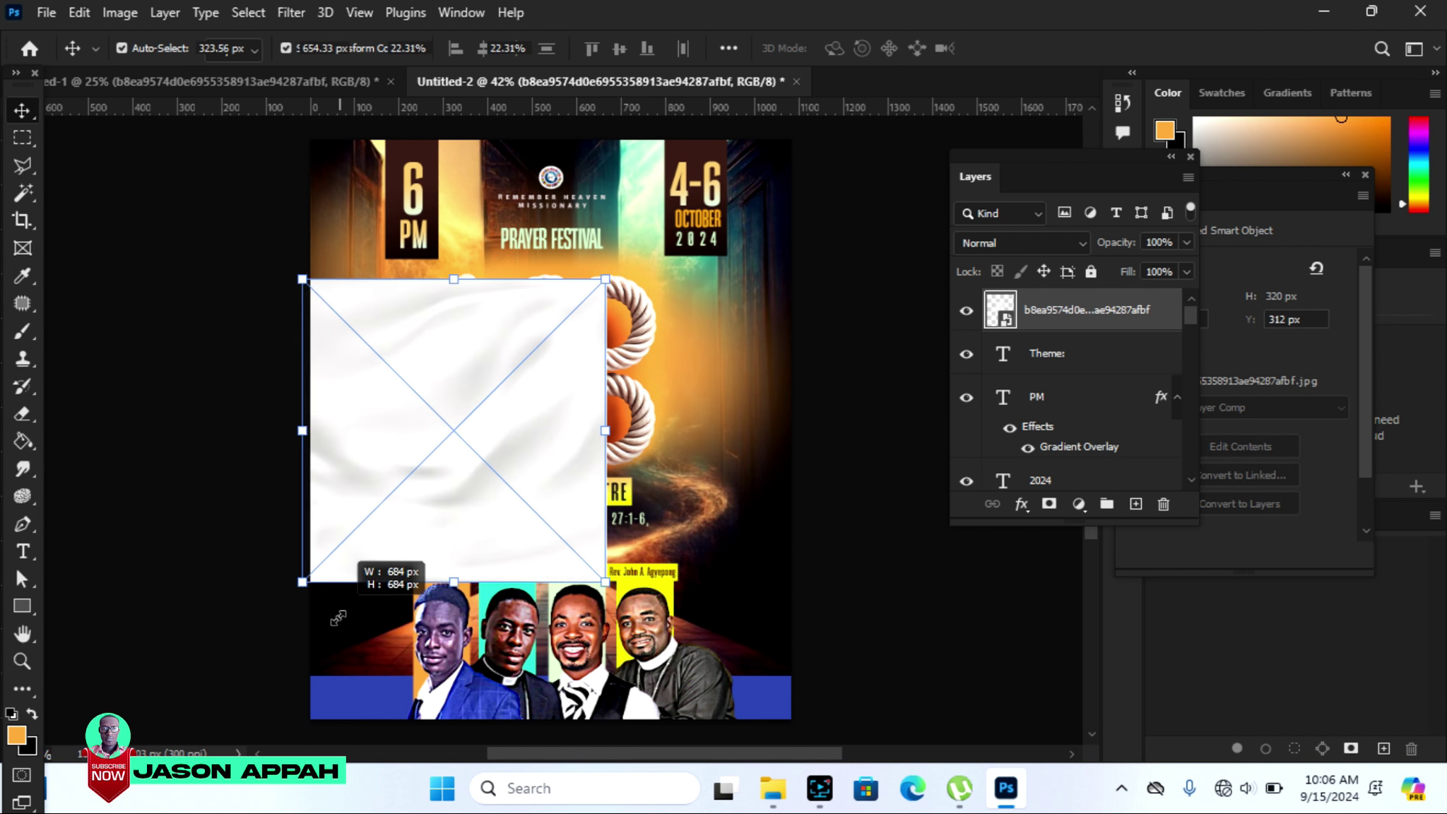
drag(606, 280, 746, 139)
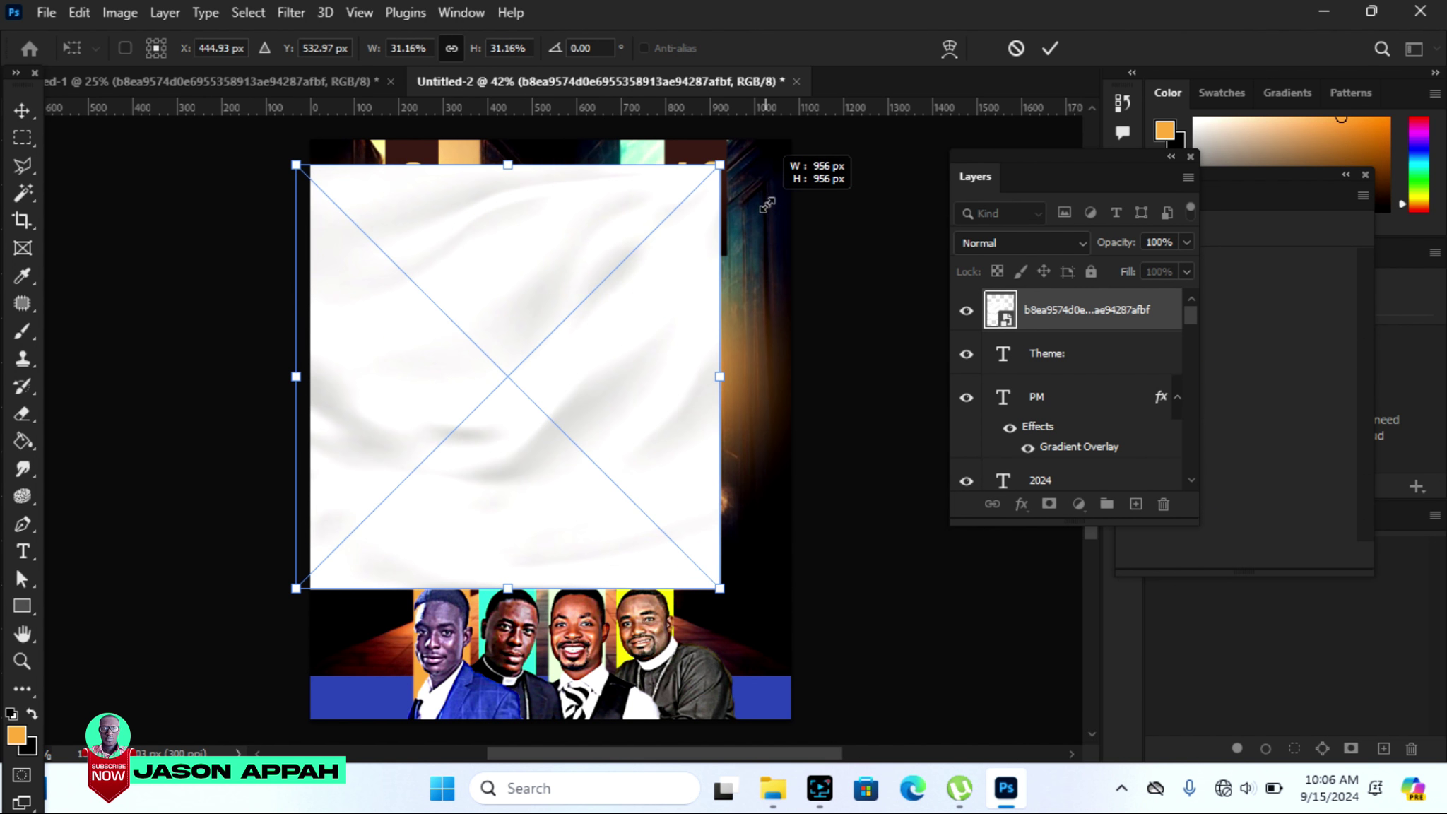
drag(743, 593, 812, 687)
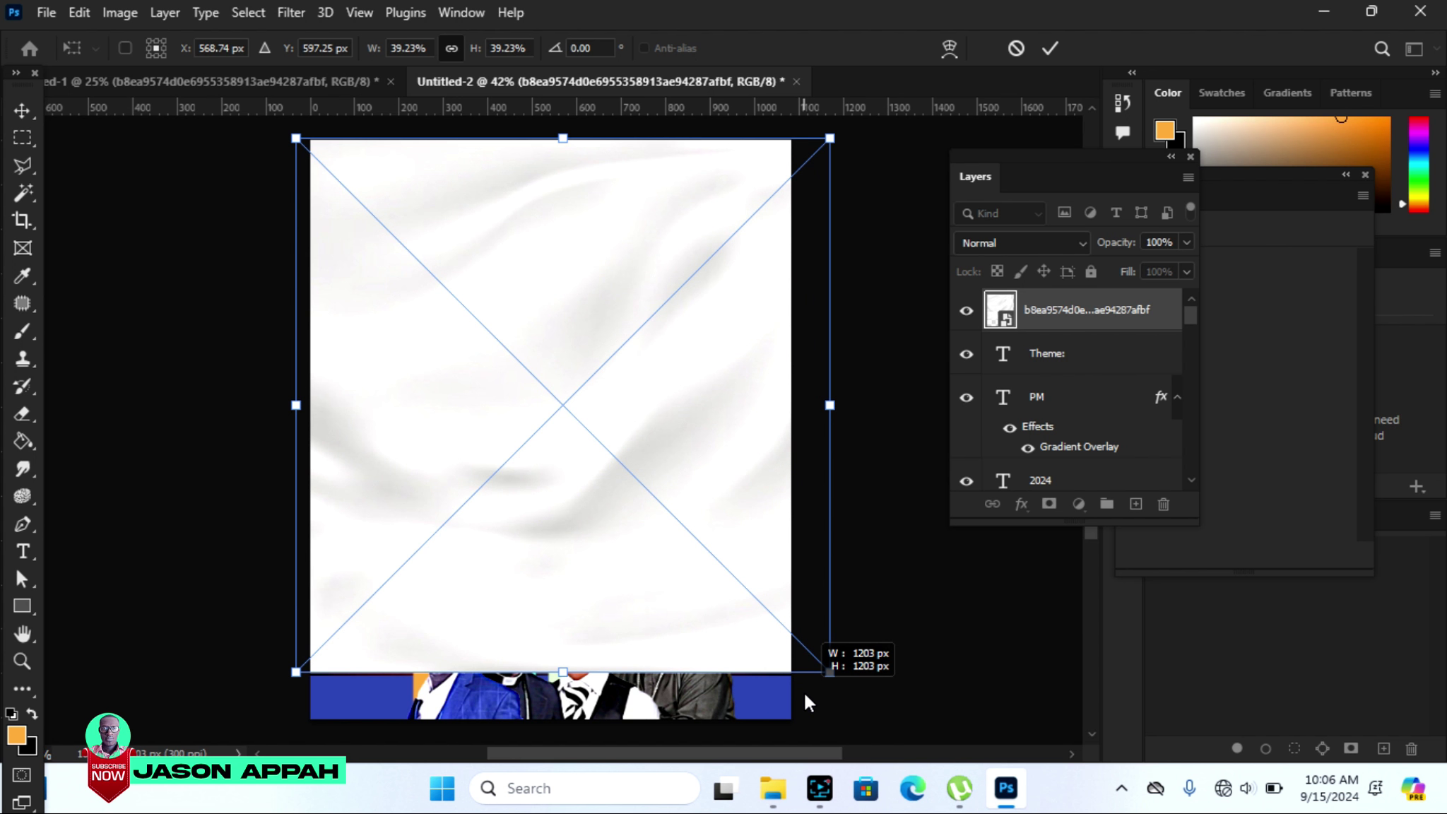
click(1051, 48)
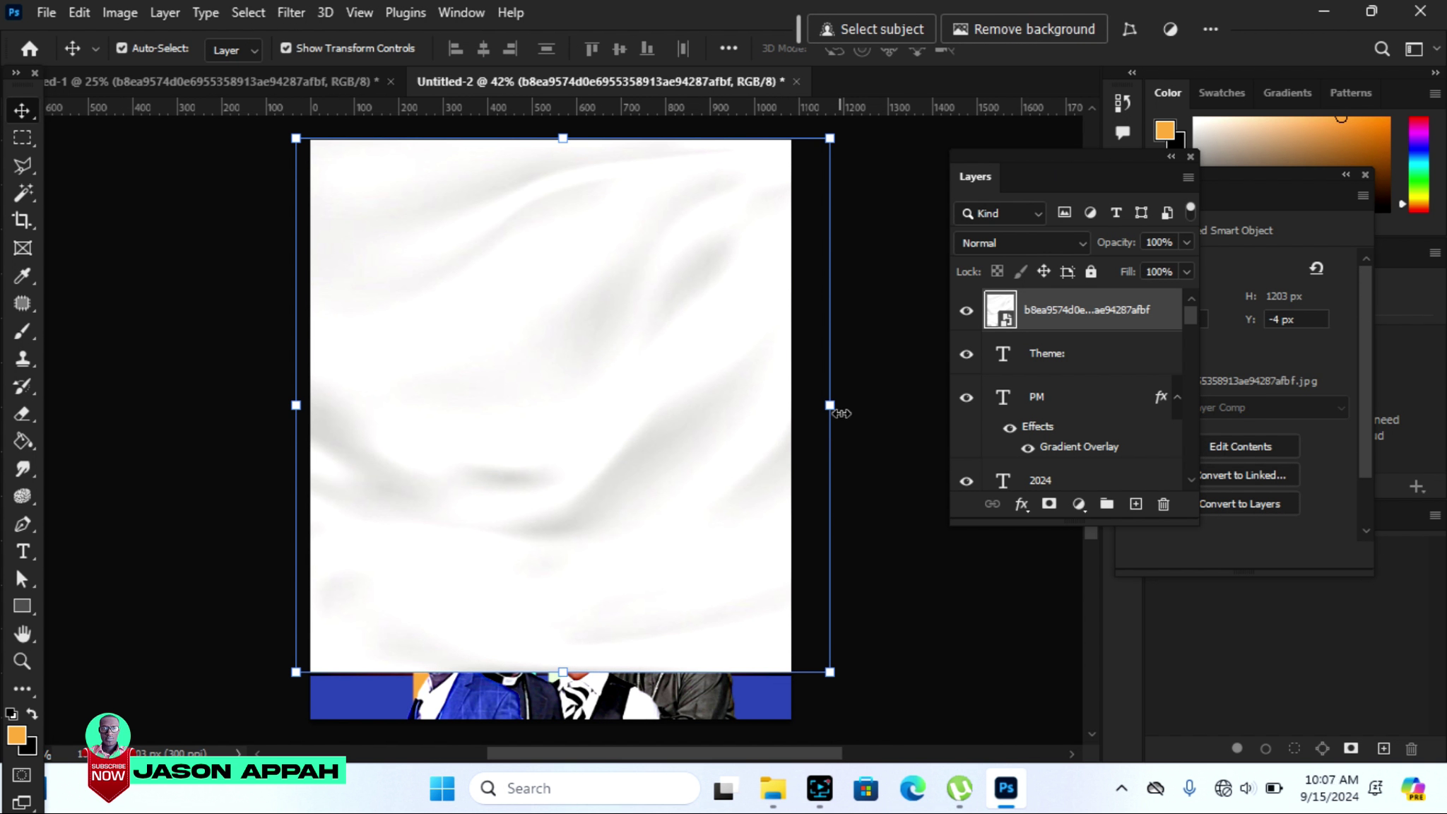
drag(830, 405, 790, 404)
click(1051, 48)
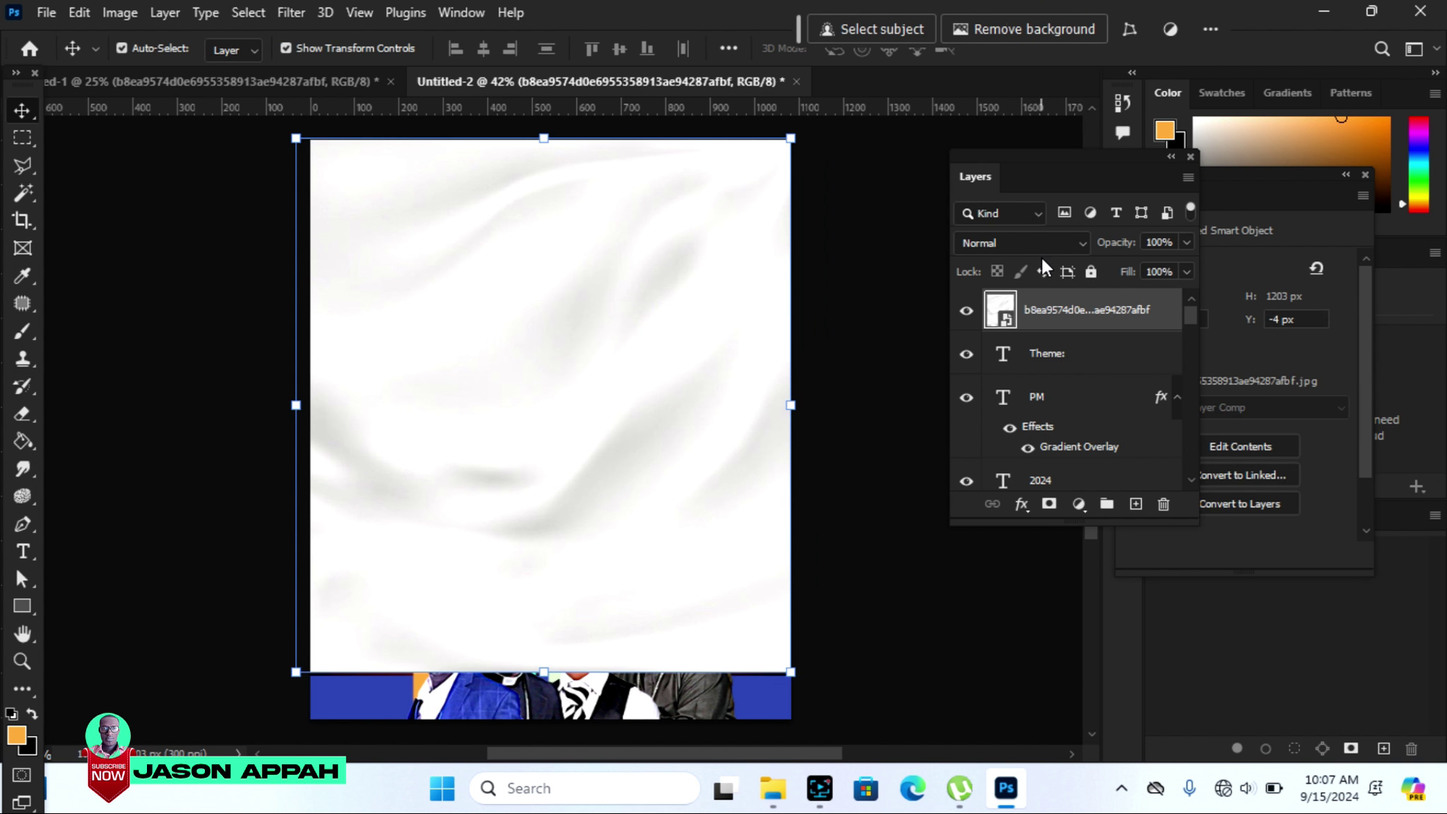
Rasterize the cloth layer, set it to Linear Burn, and duplicate it.
right_click(1045, 313)
click(1092, 440)
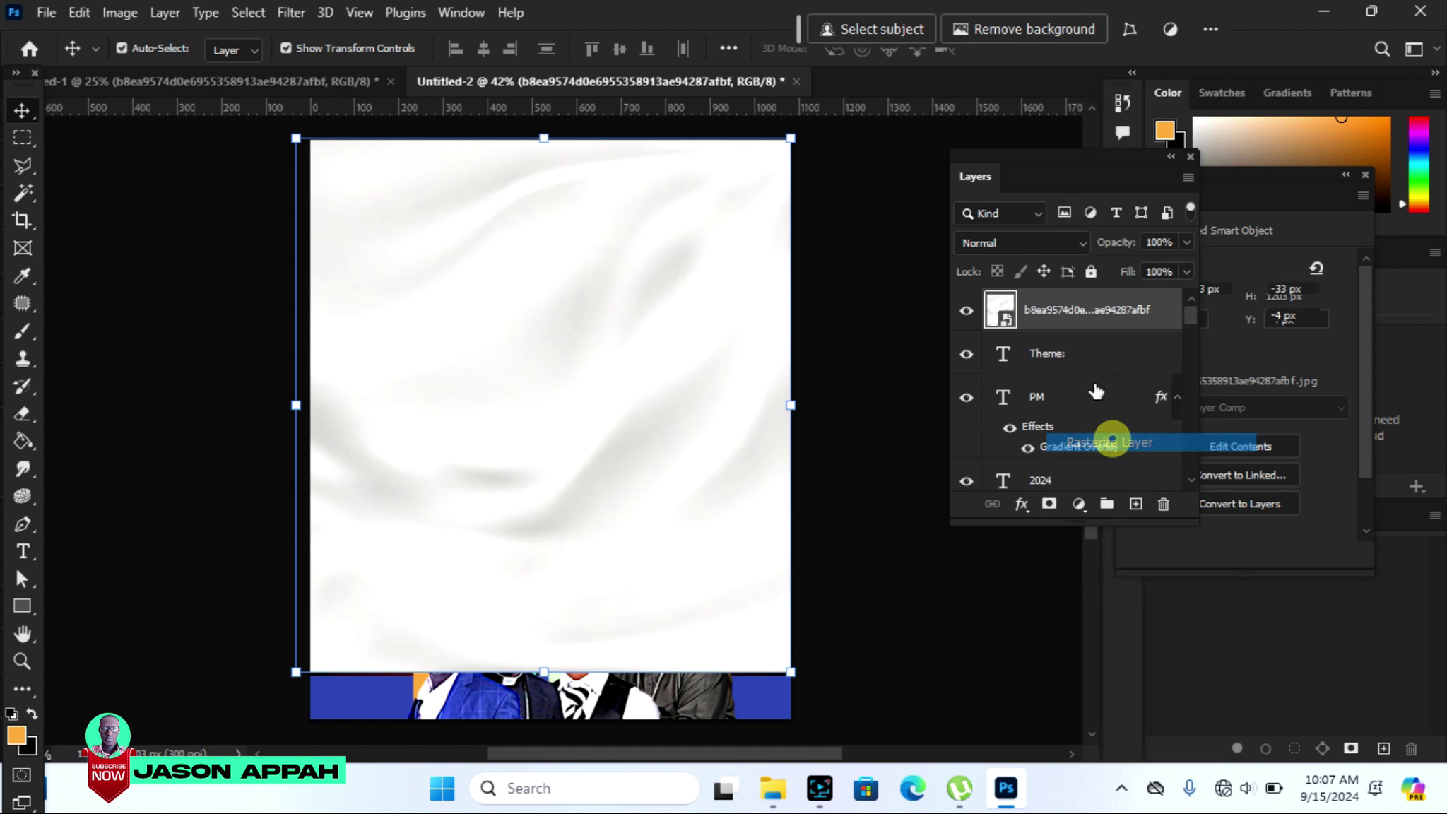
click(1037, 248)
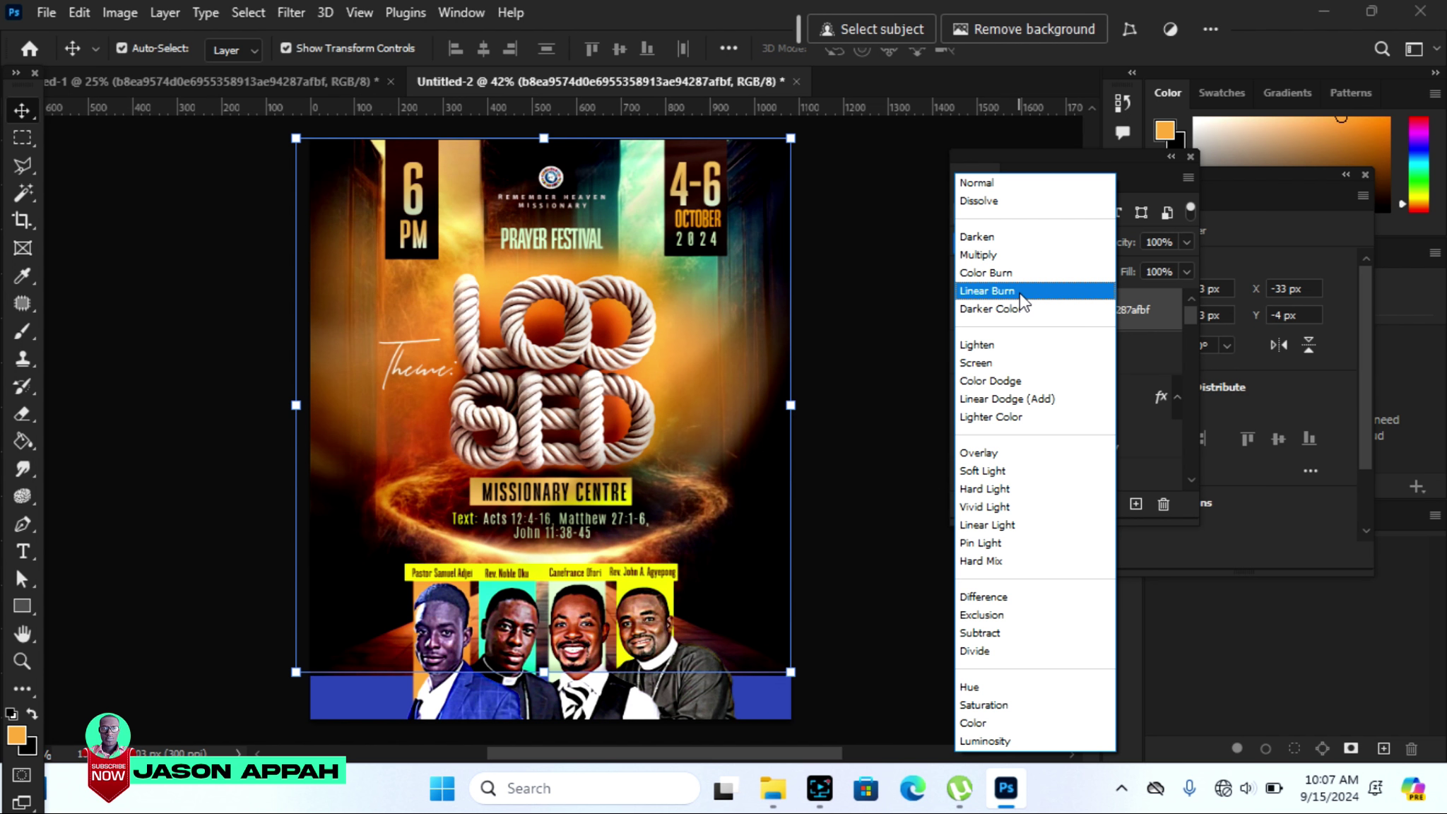
click(1022, 291)
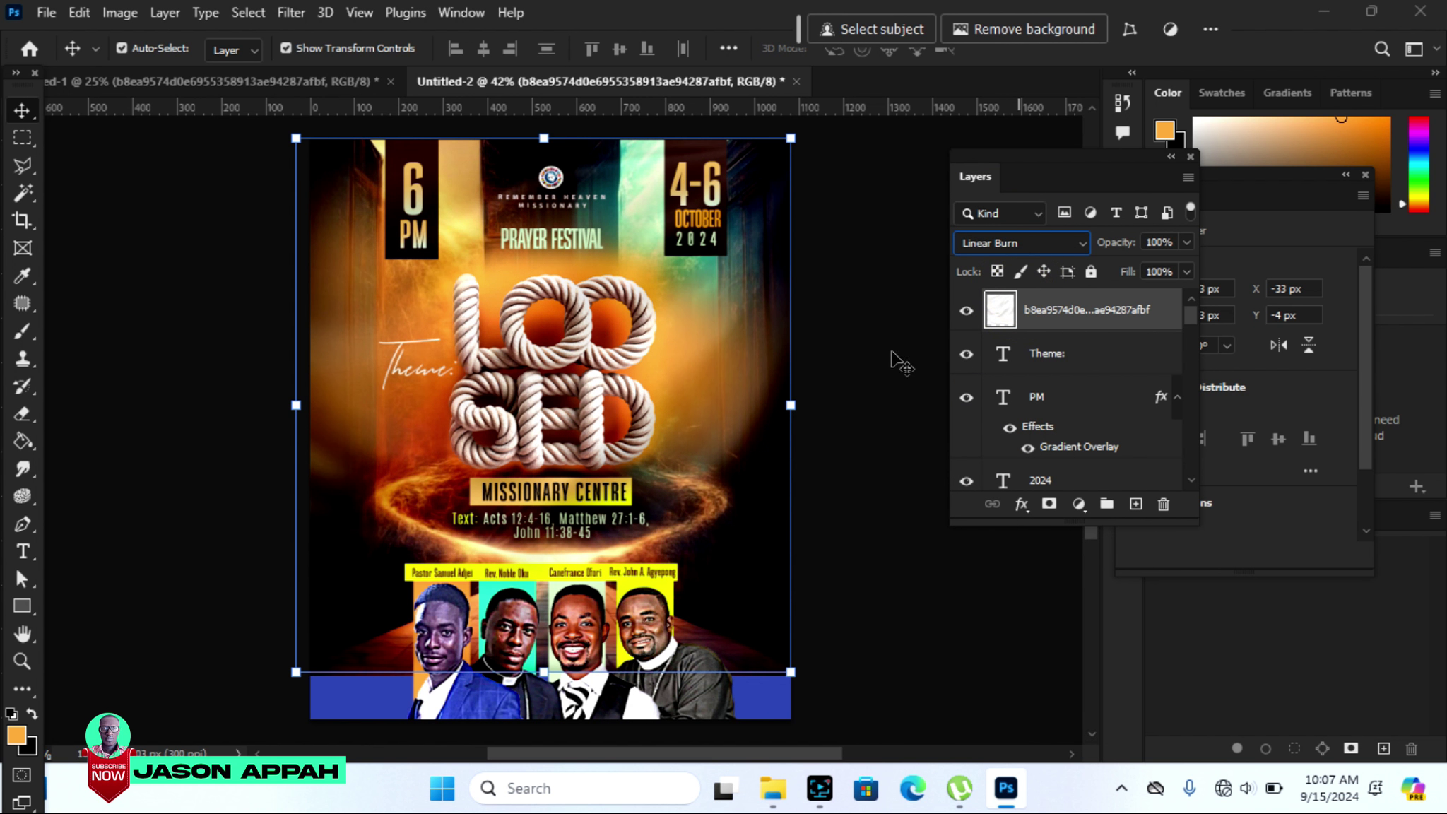
drag(1121, 322, 1136, 507)
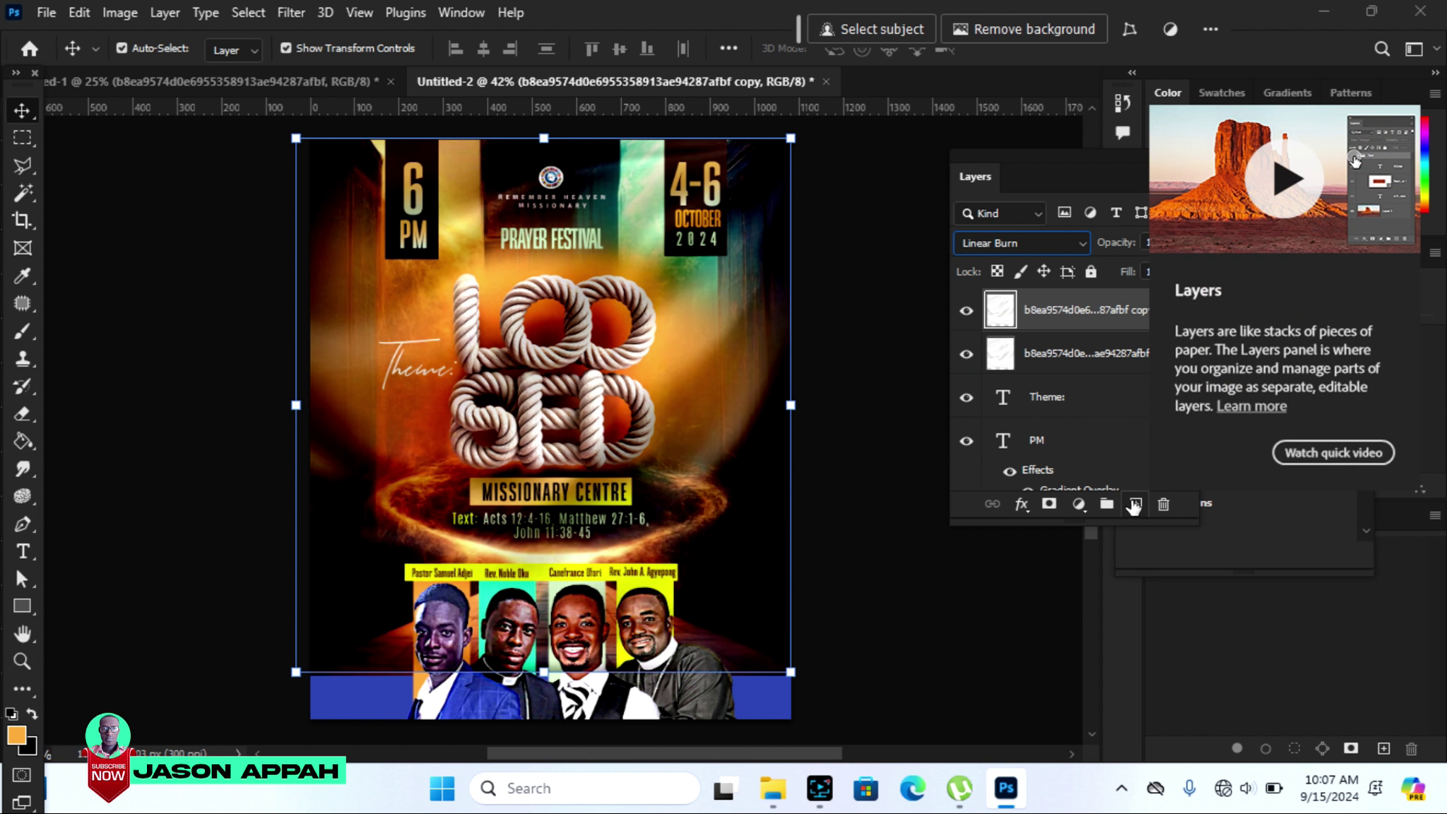
click(889, 315)
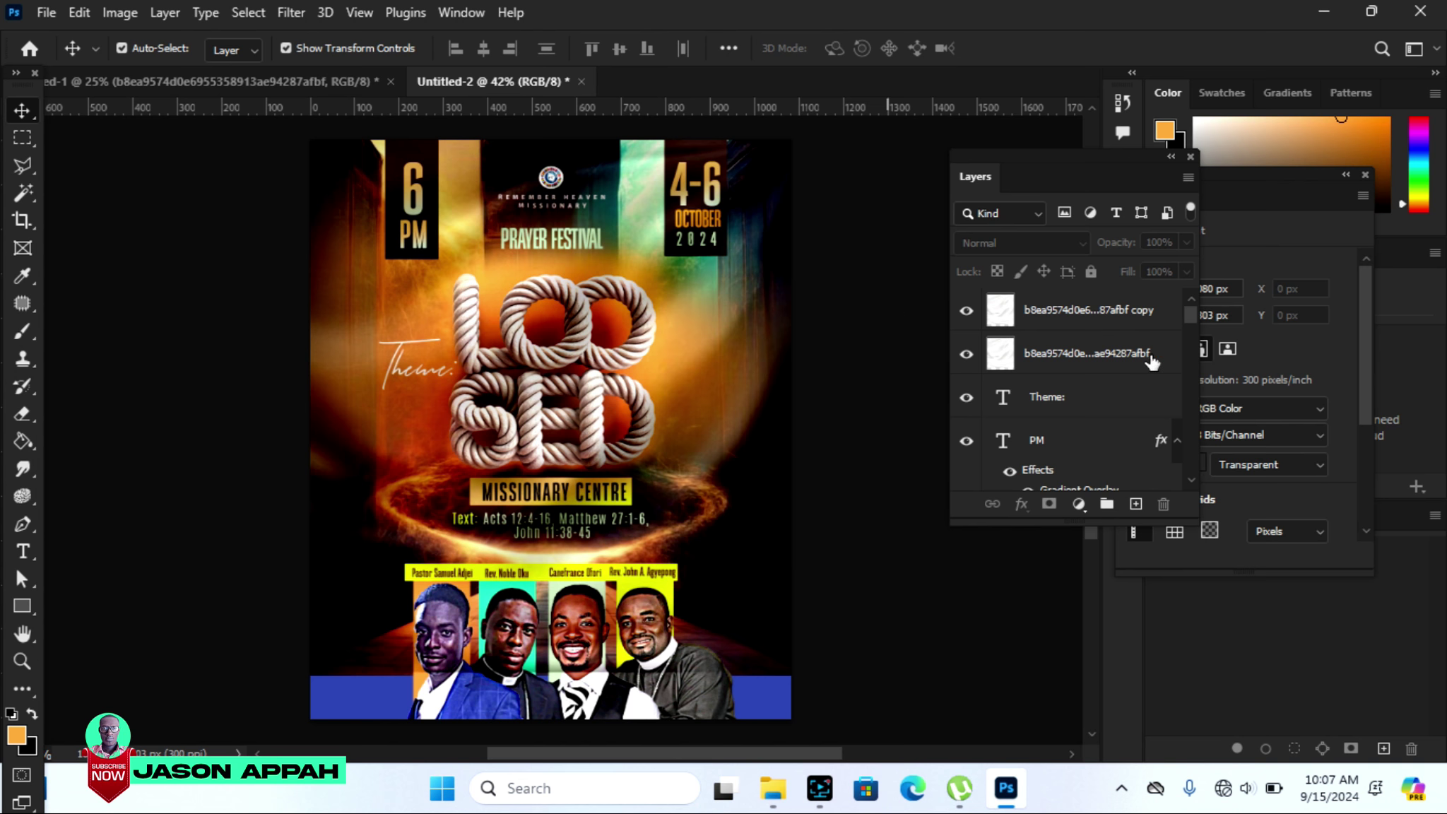
Set the cloth copy's fill to 59% and fade the original cloth to 36% opacity.
click(1096, 355)
click(1186, 243)
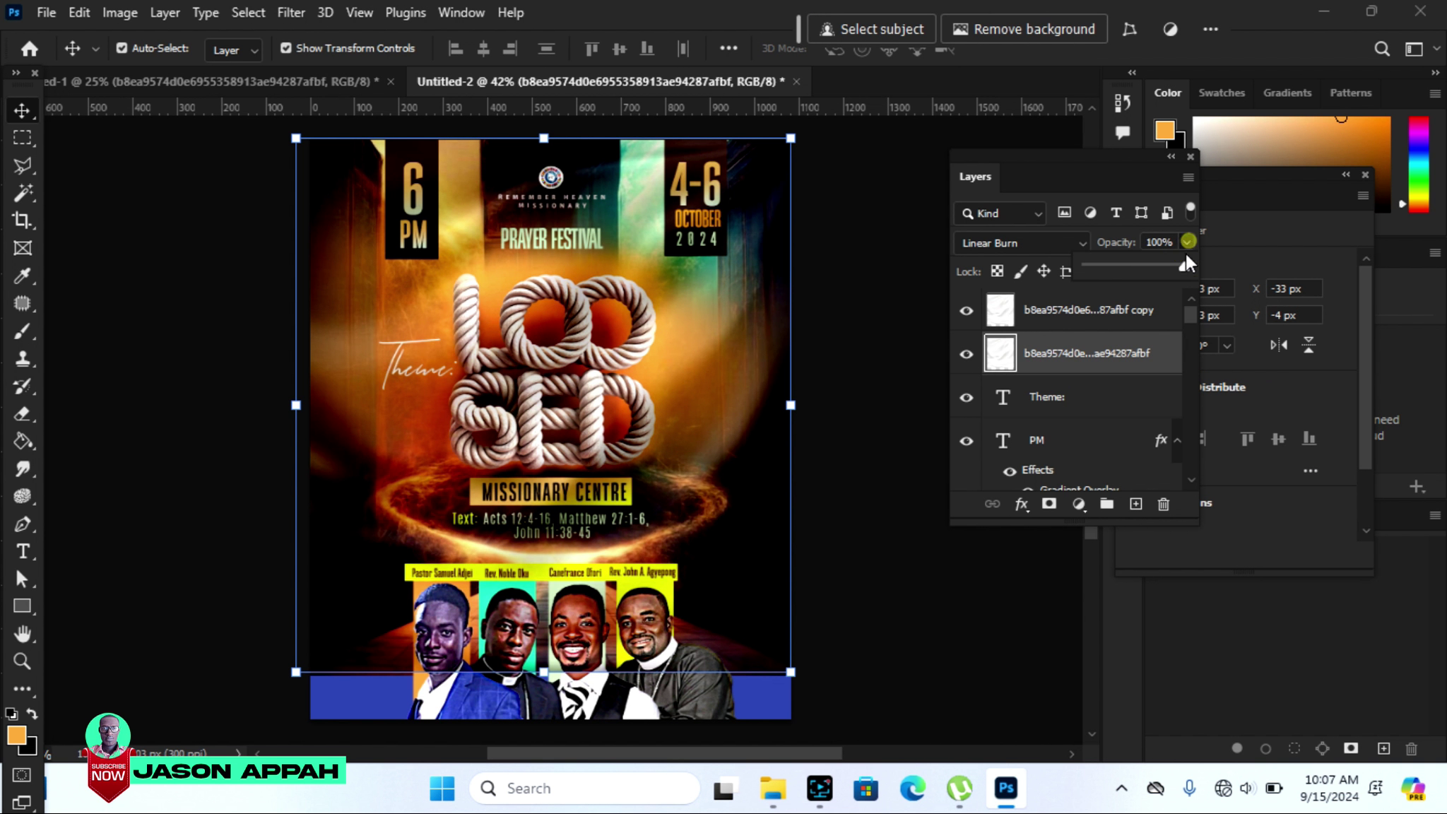
drag(1161, 268, 1149, 265)
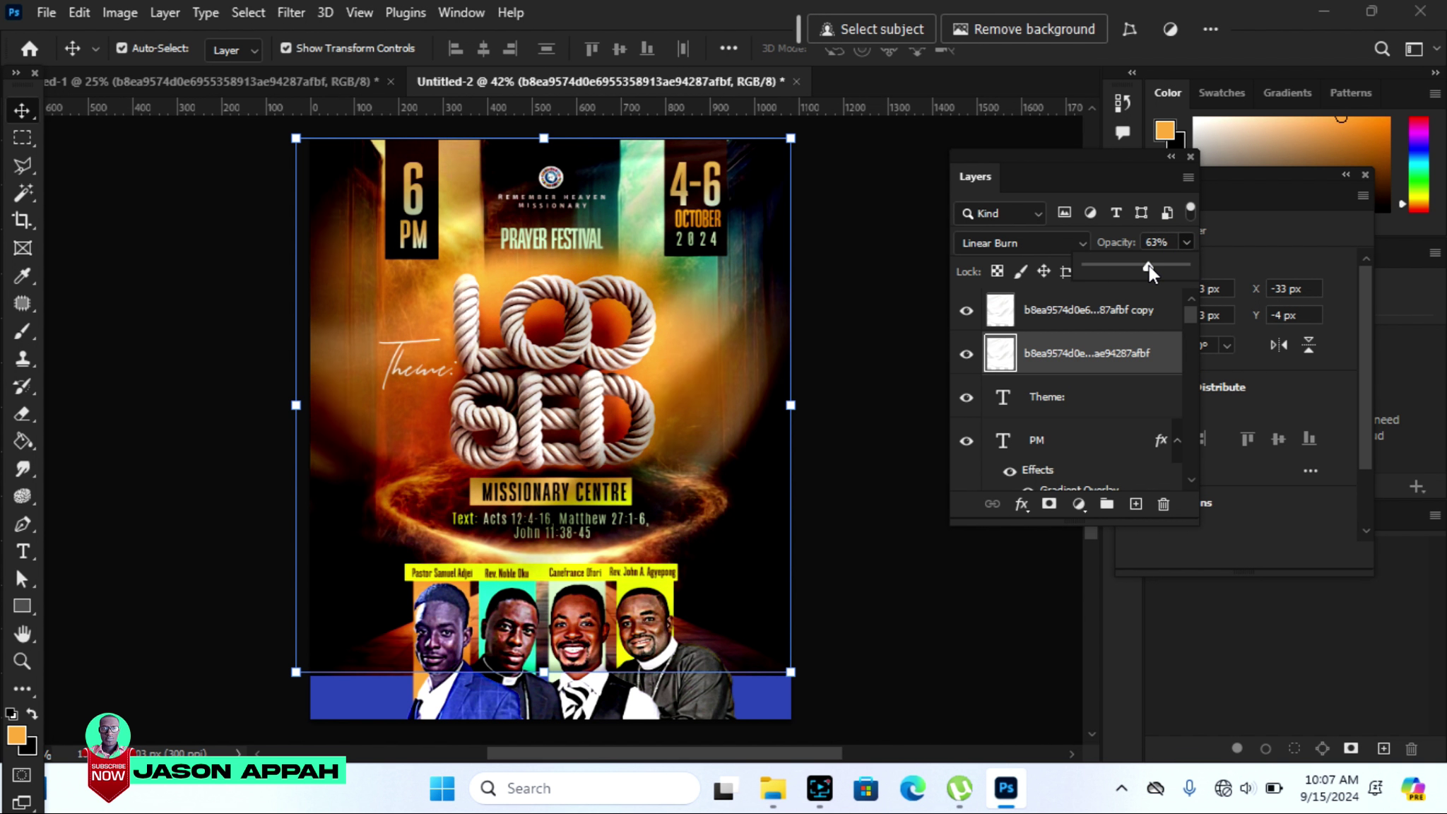
drag(1185, 267, 1146, 297)
click(1106, 311)
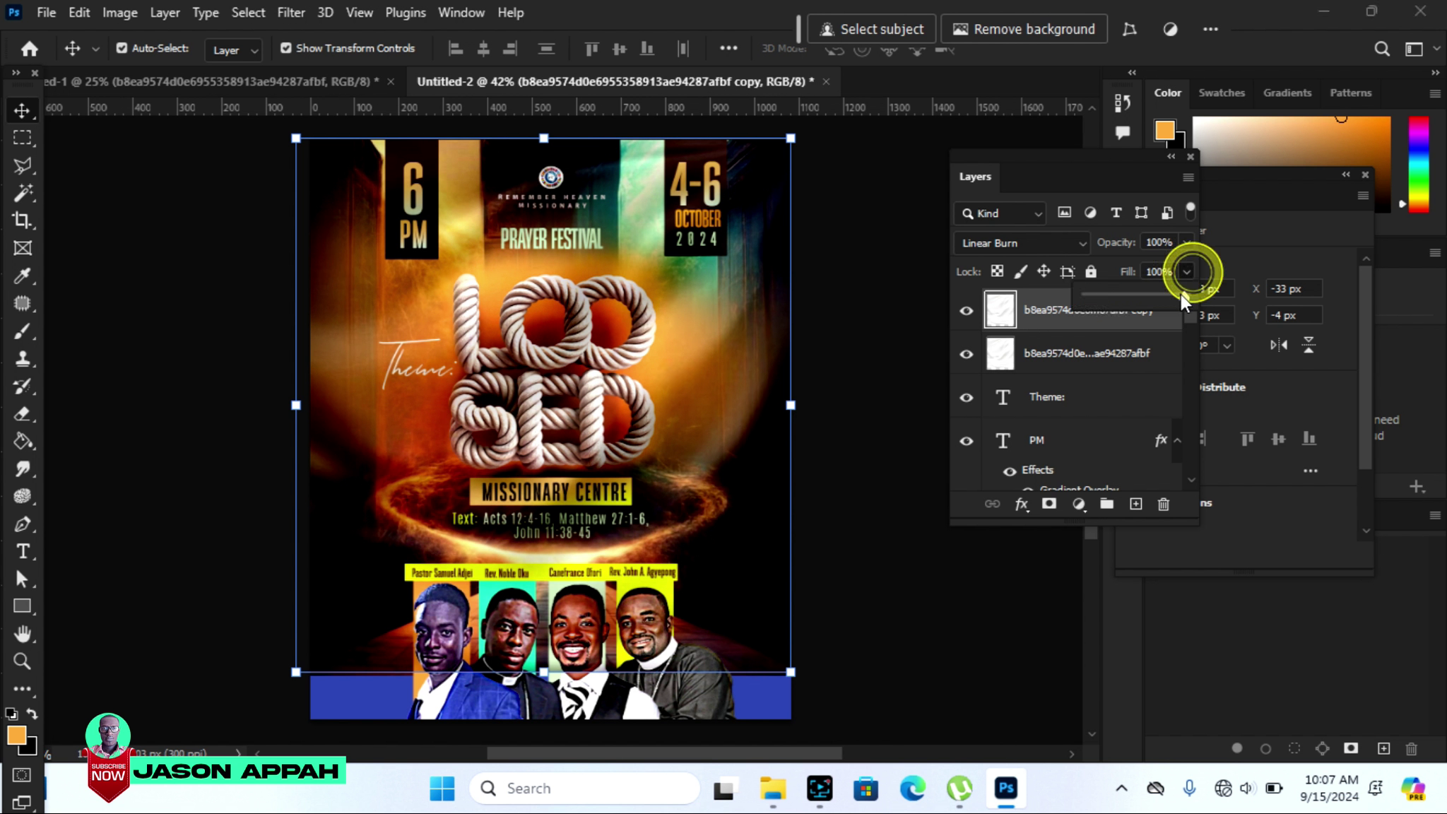
drag(1146, 296, 1144, 296)
click(1124, 352)
click(1186, 242)
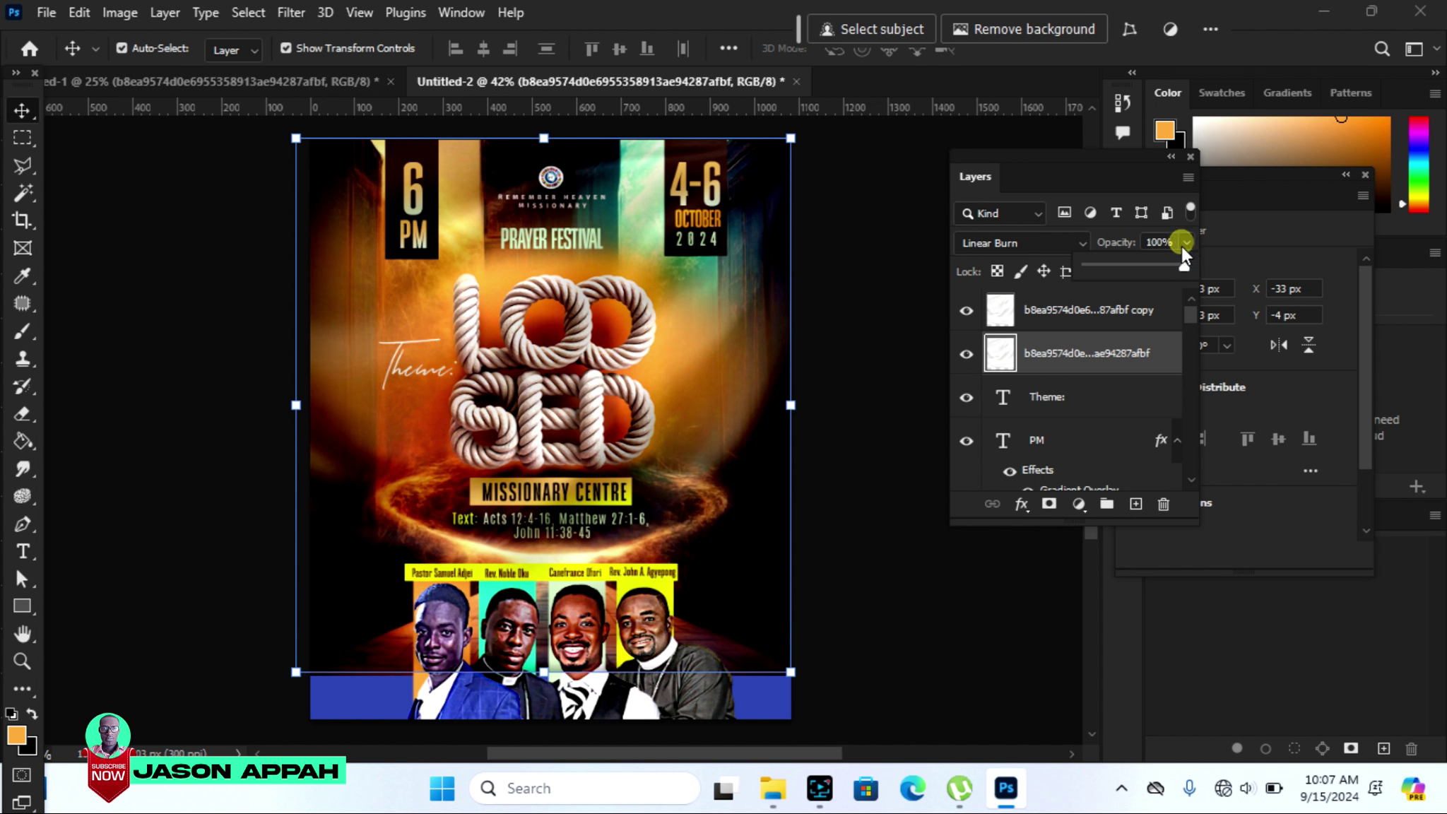
drag(1191, 266, 1136, 270)
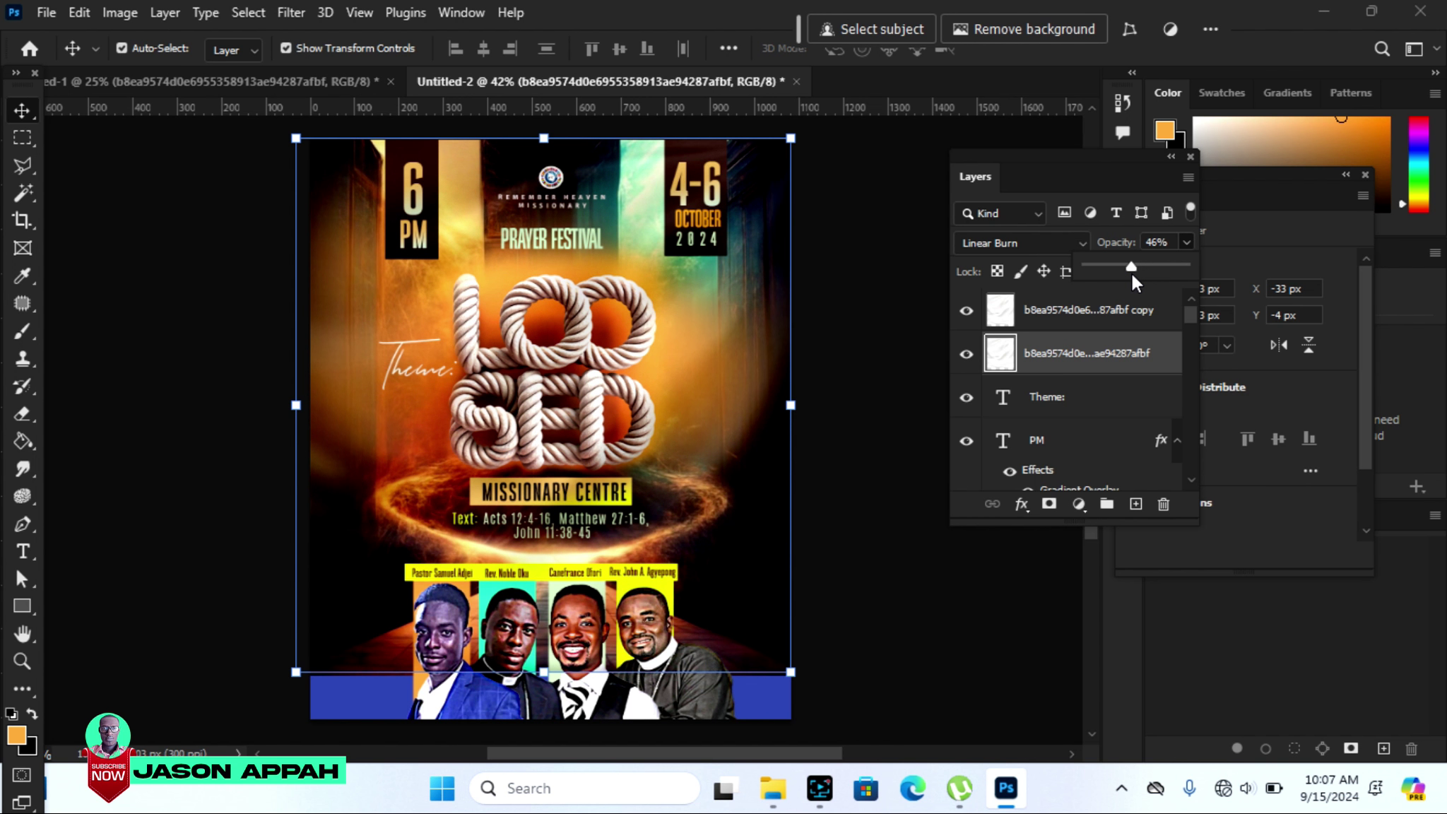
drag(1132, 270, 1122, 269)
click(869, 279)
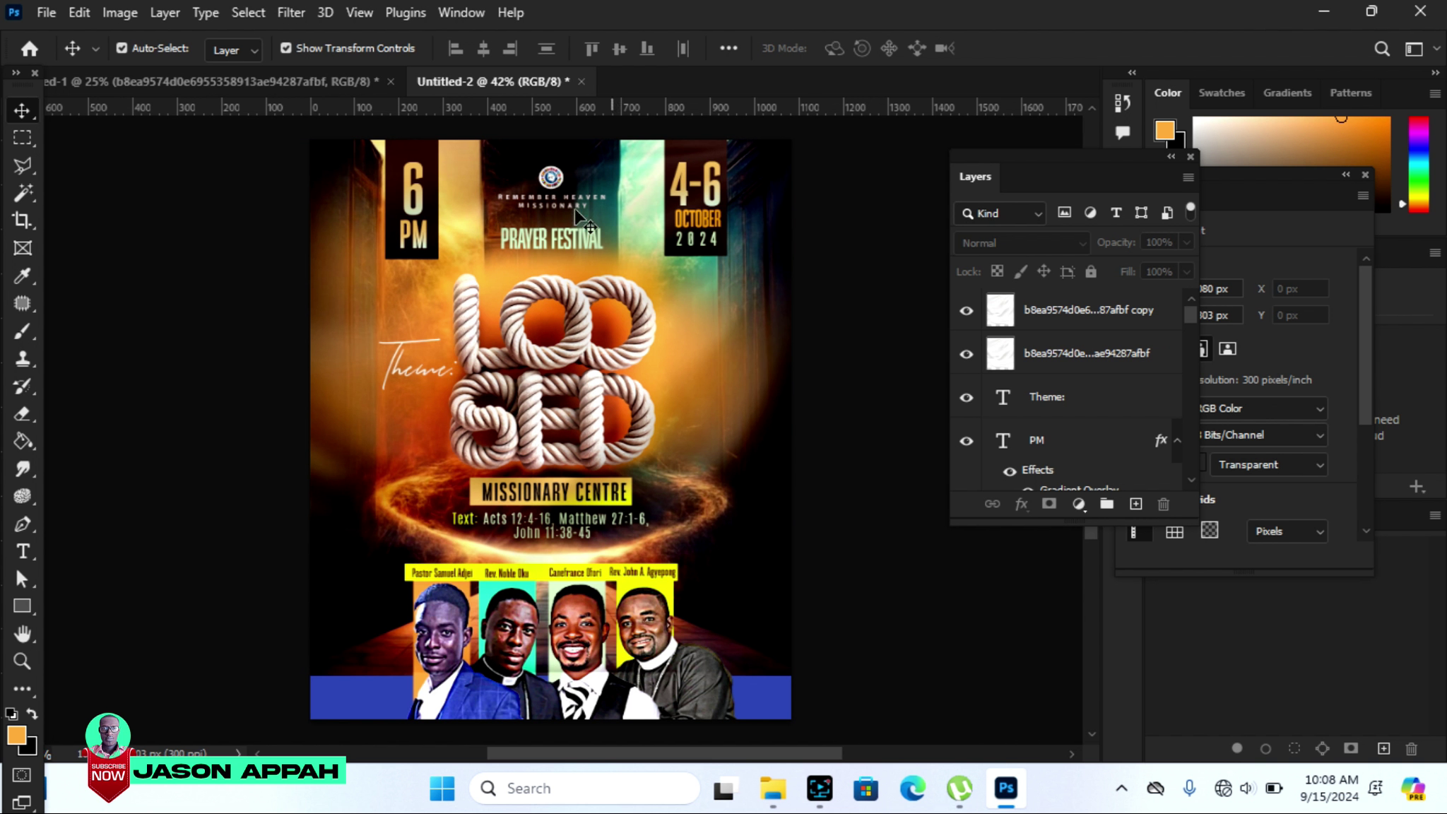
Drag the dove from the assets document, shrink it, and place it beside the LOOSED title.
click(309, 76)
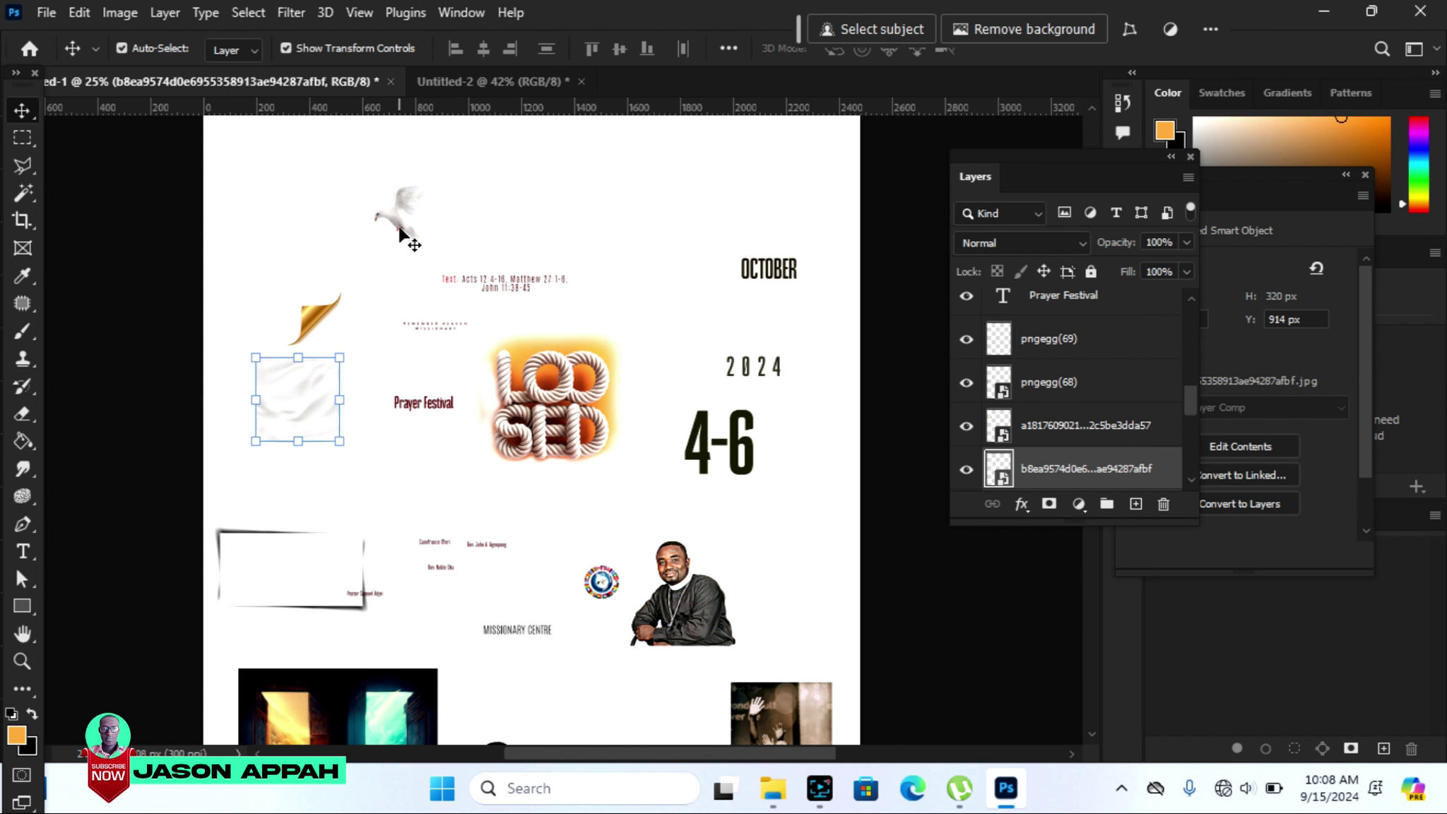
drag(400, 226, 456, 117)
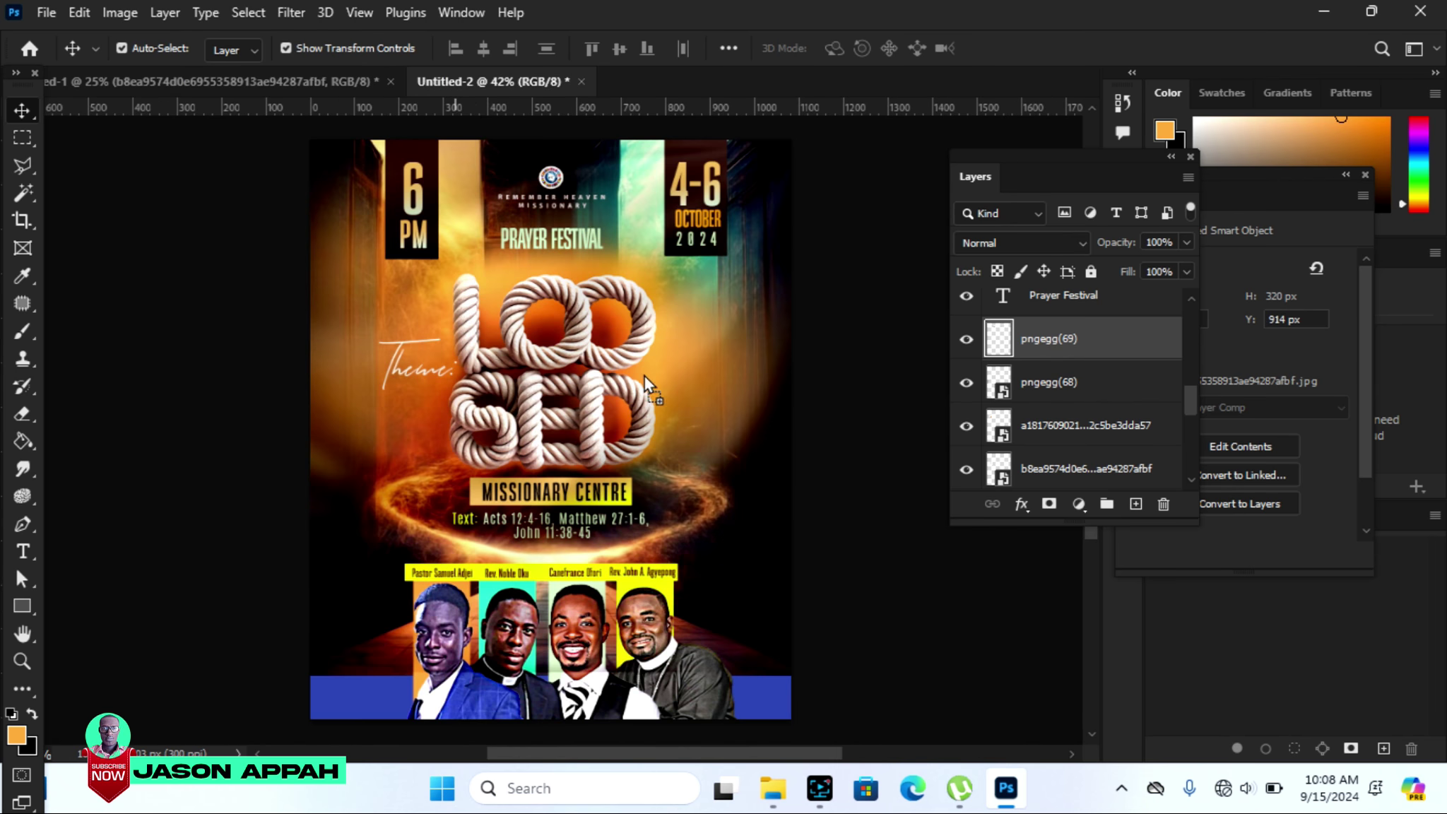
drag(456, 116, 647, 387)
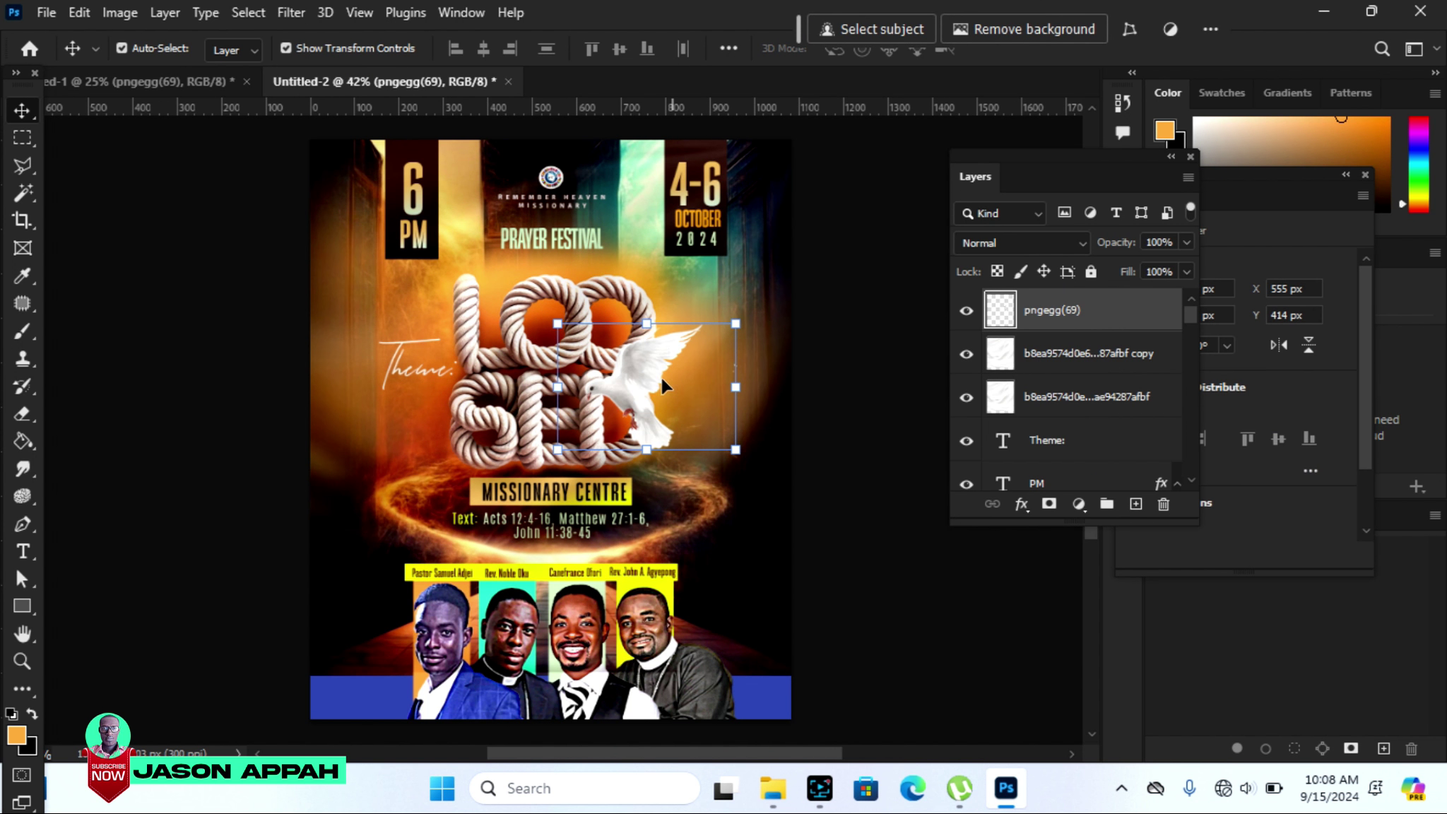
mouse_move(558, 324)
mouse_down()
mouse_move(649, 385)
mouse_move(651, 351)
mouse_move(661, 384)
mouse_move(606, 306)
mouse_move(657, 383)
mouse_up()
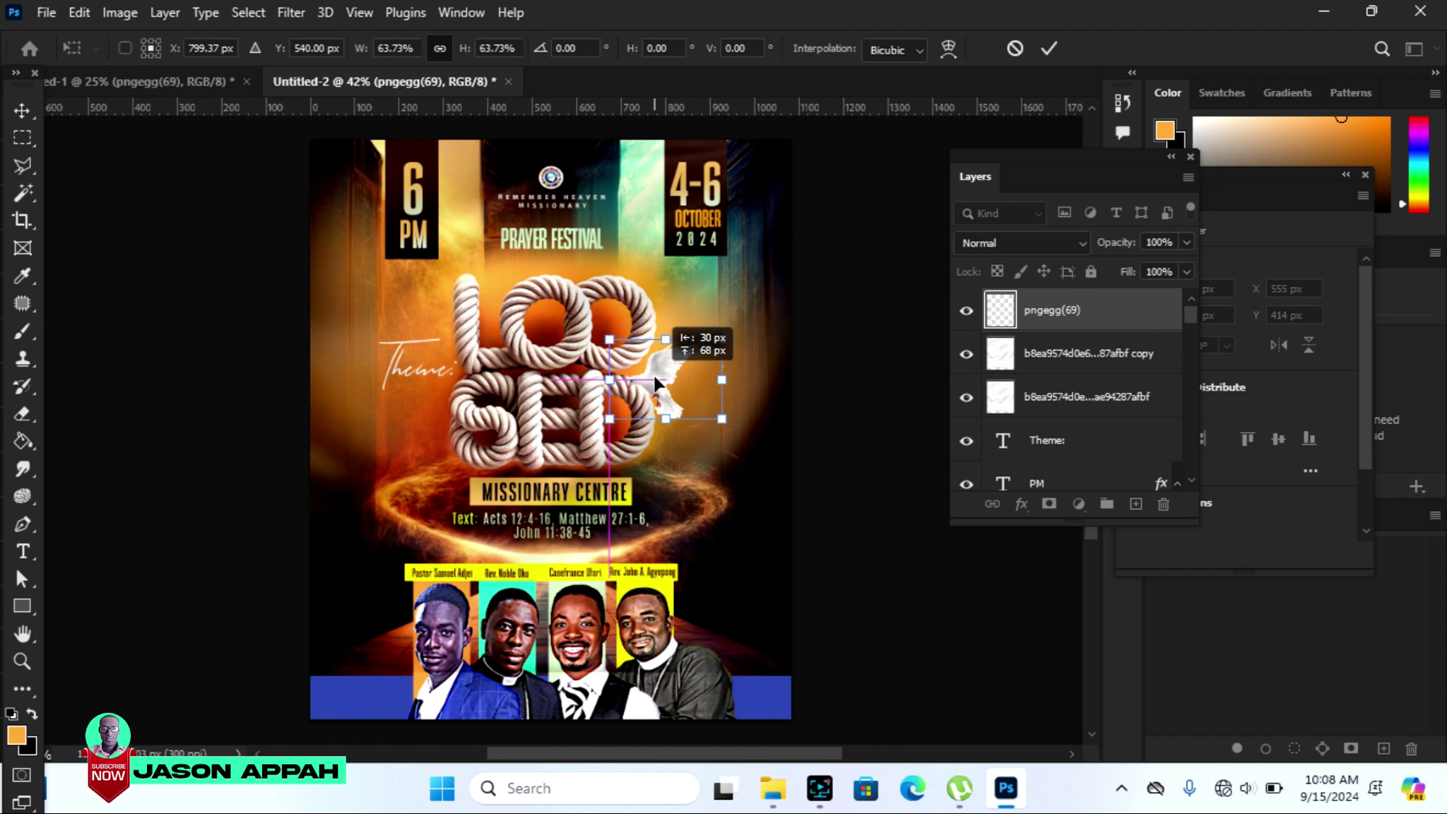
drag(658, 384, 656, 383)
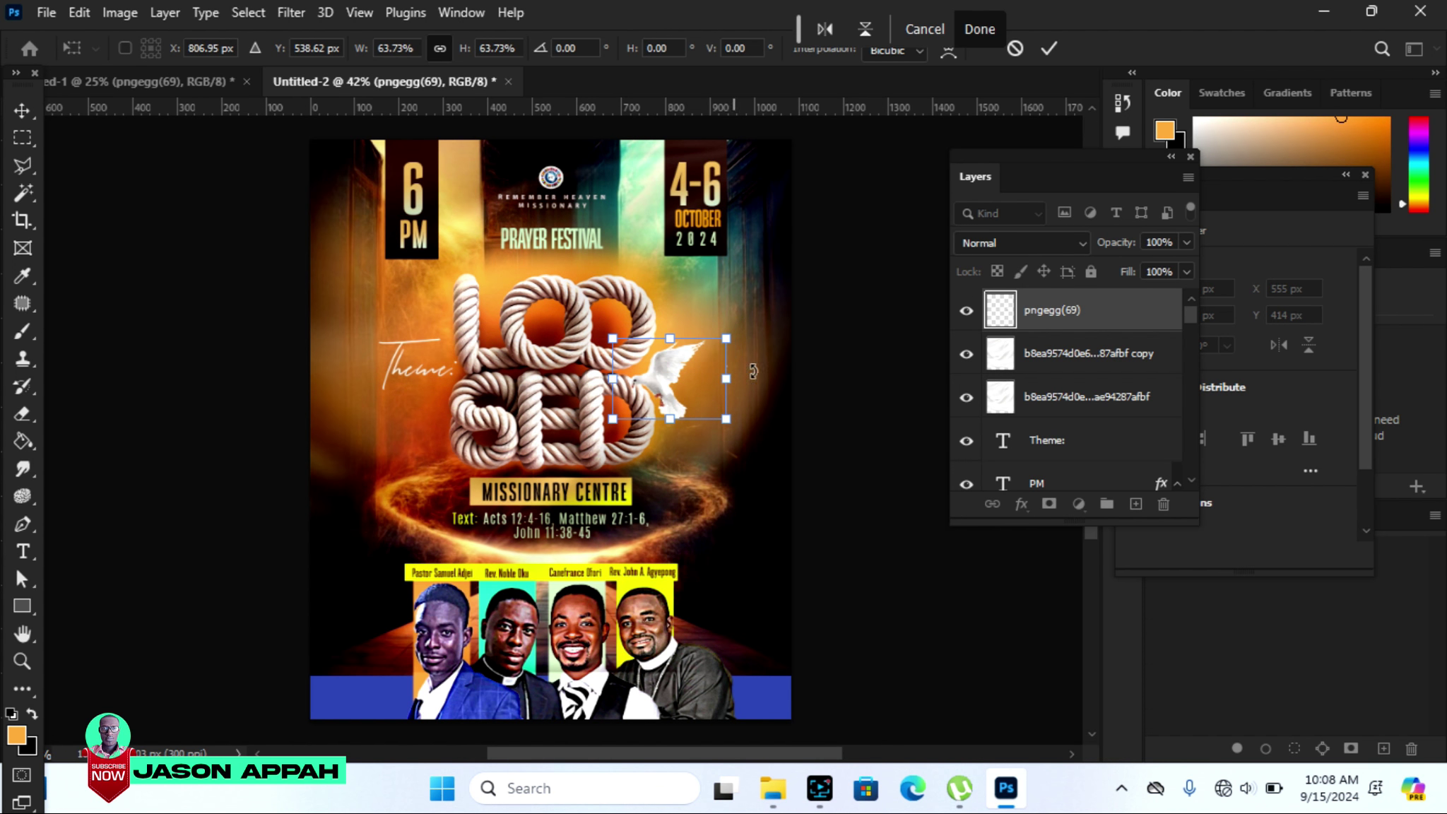
click(1048, 48)
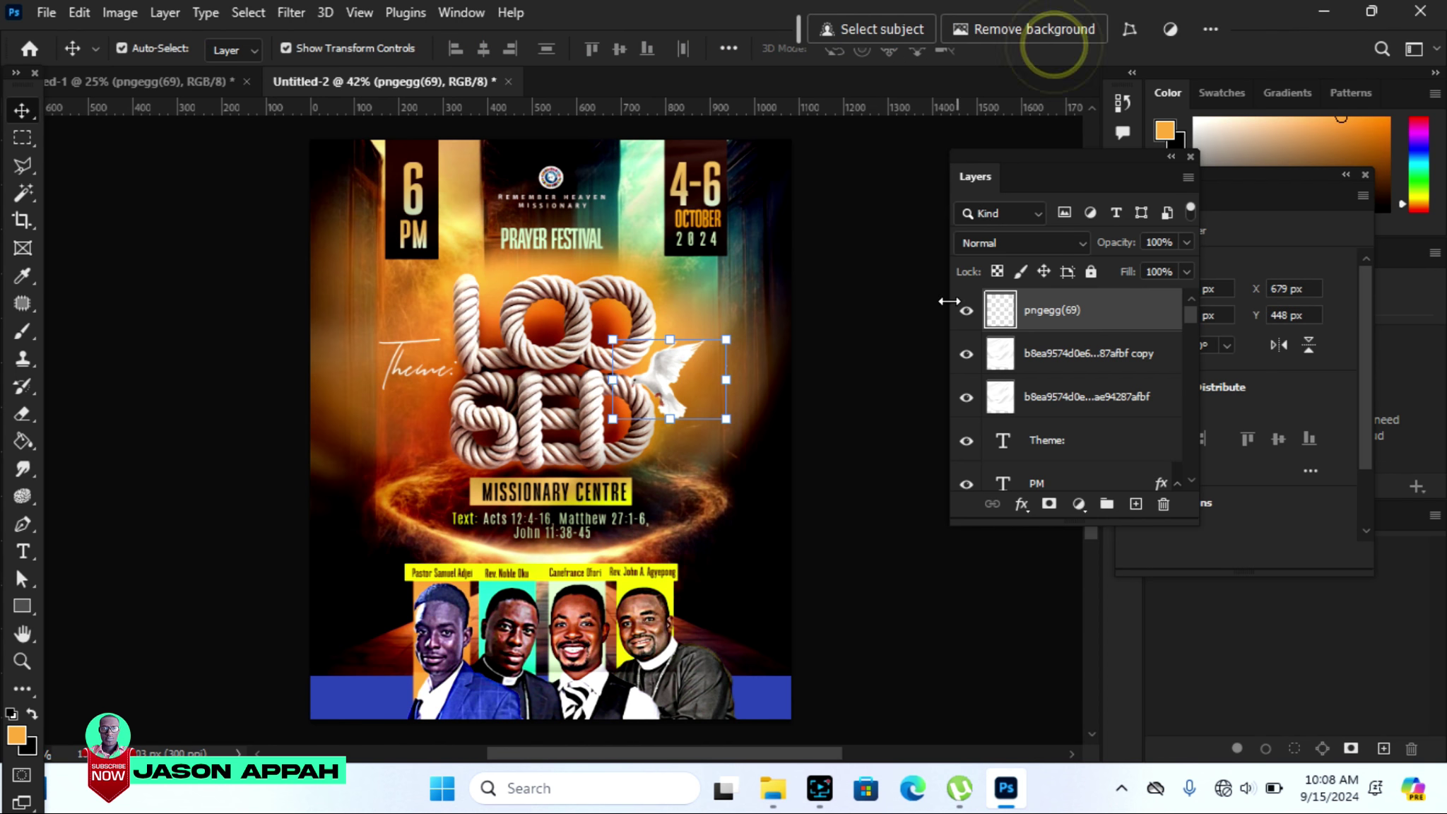
click(876, 360)
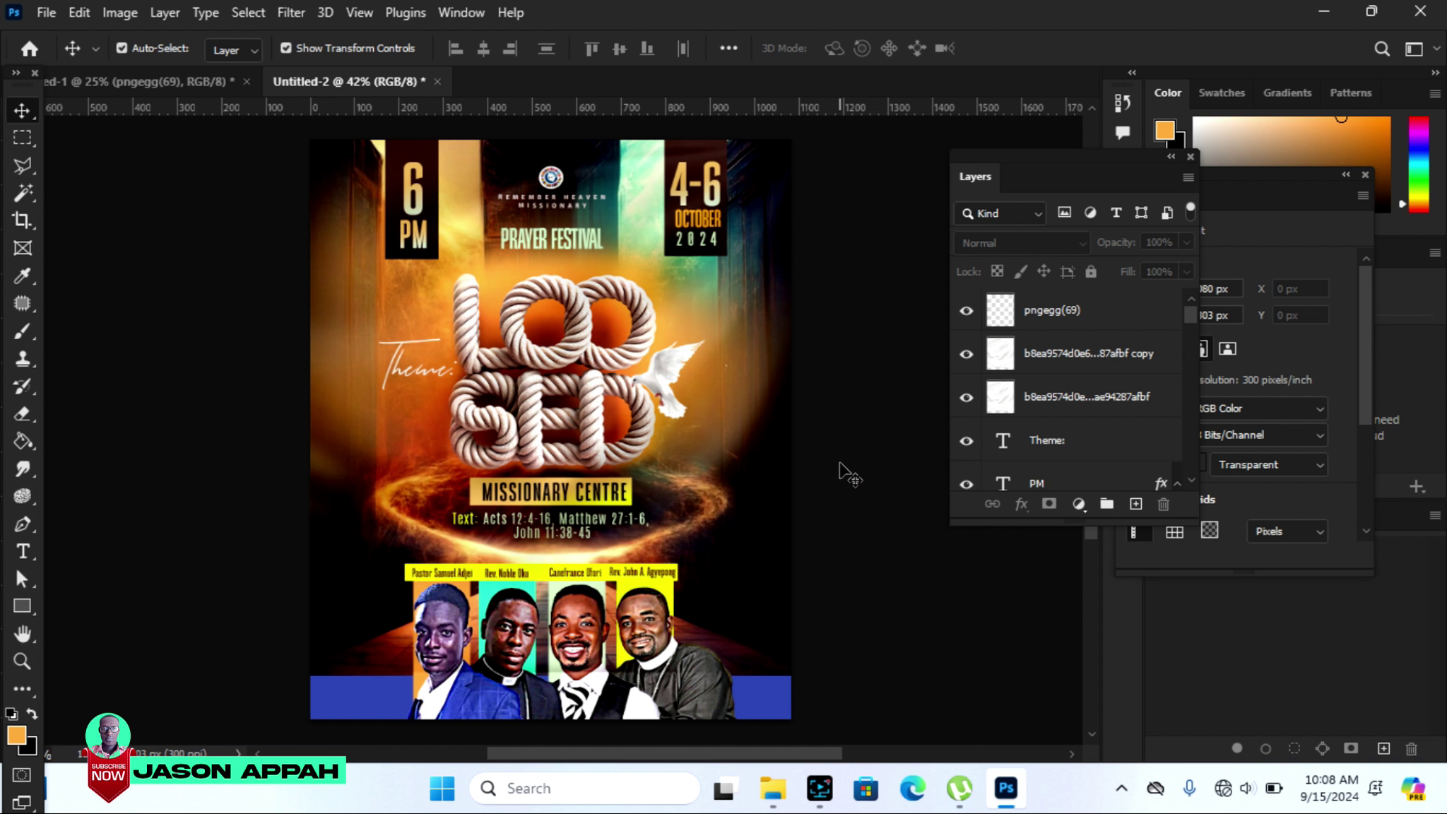
Reorder the cloth copy layer and select the photo layer for a tonal adjustment.
click(580, 338)
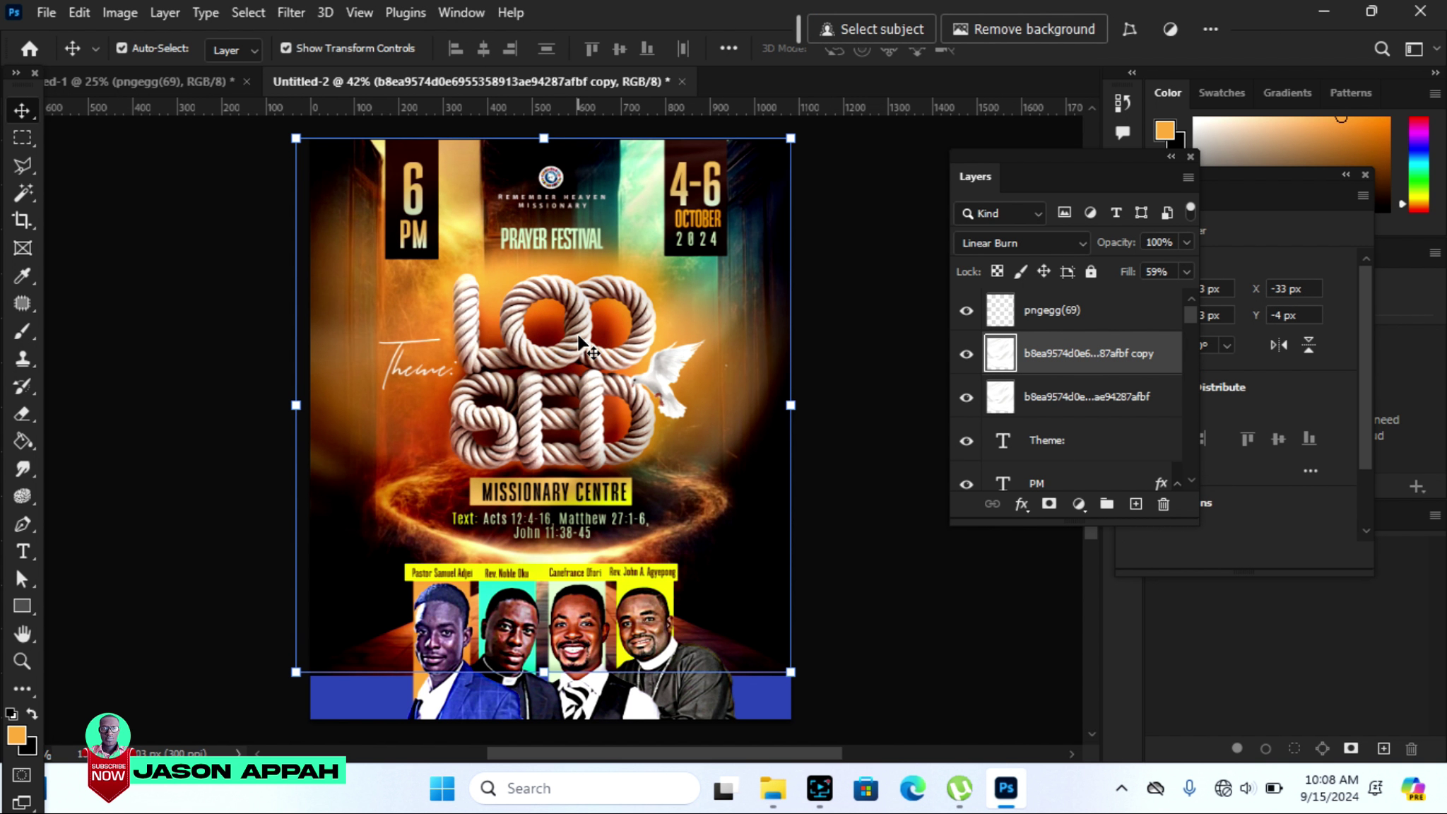
mouse_move(1189, 314)
mouse_down()
mouse_move(1182, 471)
mouse_move(1174, 441)
mouse_up()
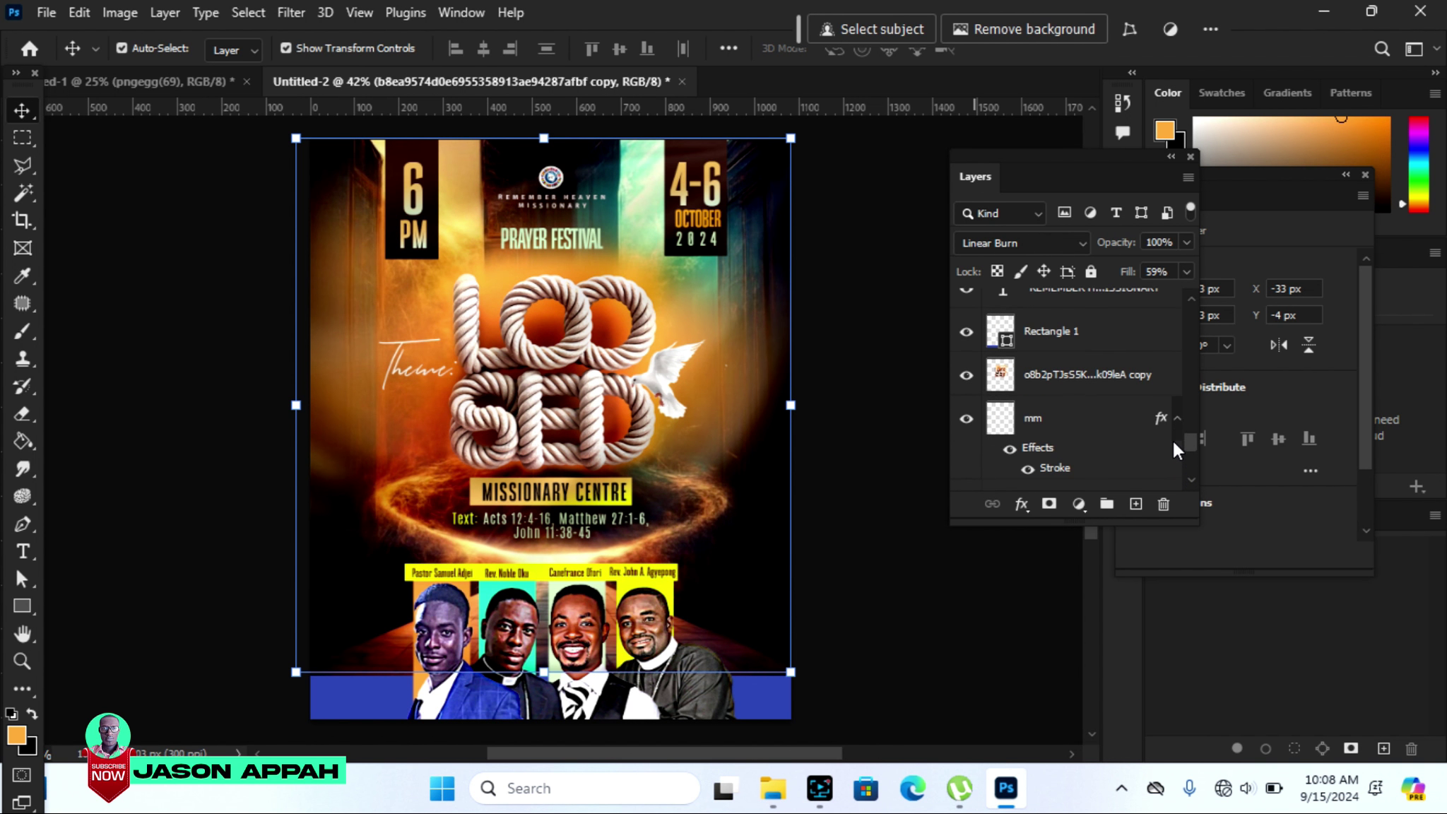
click(1074, 378)
click(120, 12)
mouse_move(153, 70)
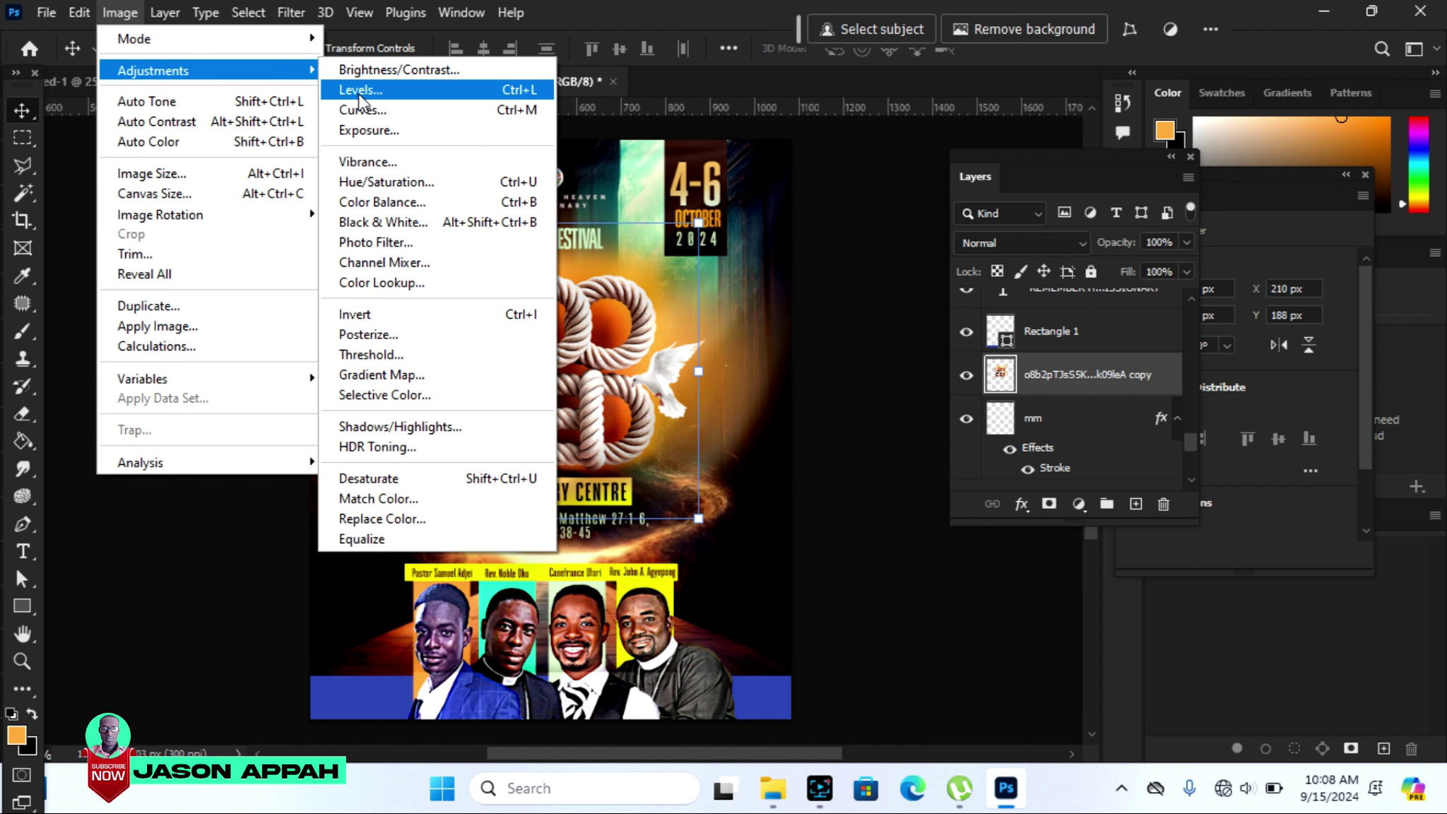
click(361, 90)
Apply Levels with 0.90 midtones and a lowered white input, then select the texture layer.
drag(1009, 373, 1015, 371)
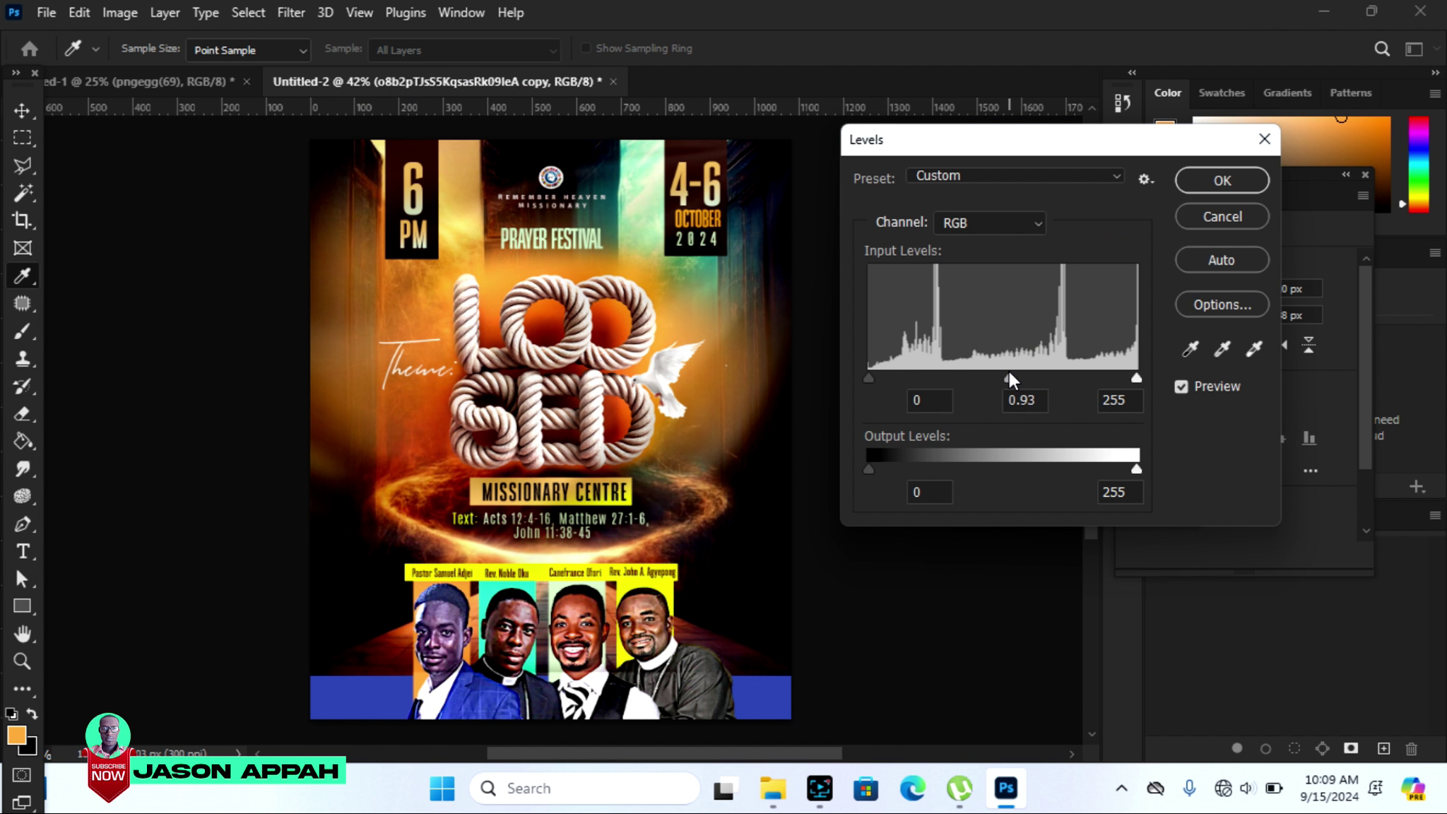
drag(1014, 375, 1008, 376)
drag(1136, 378, 1110, 379)
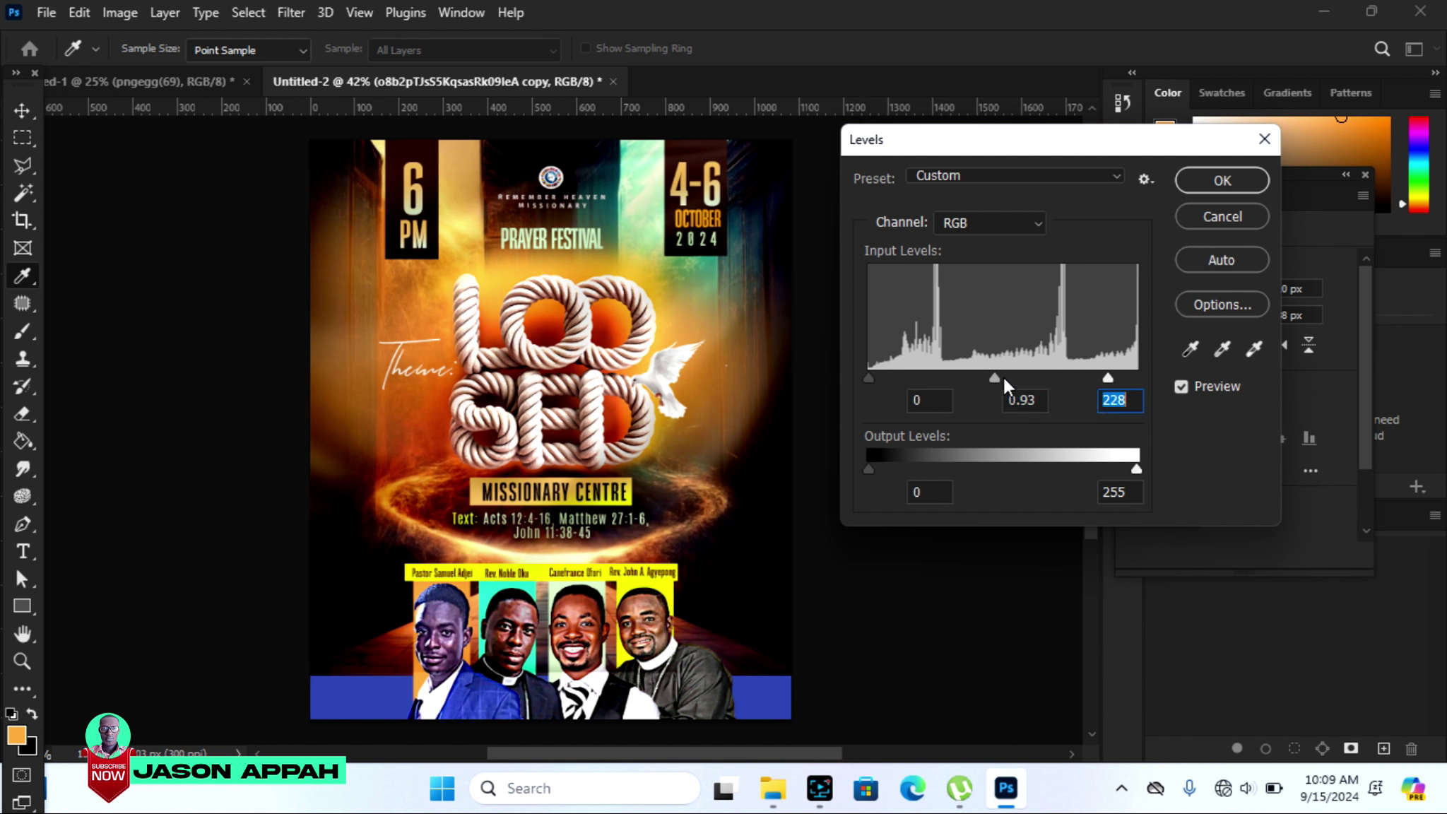
drag(993, 377, 998, 375)
drag(1109, 377, 1111, 375)
click(1231, 179)
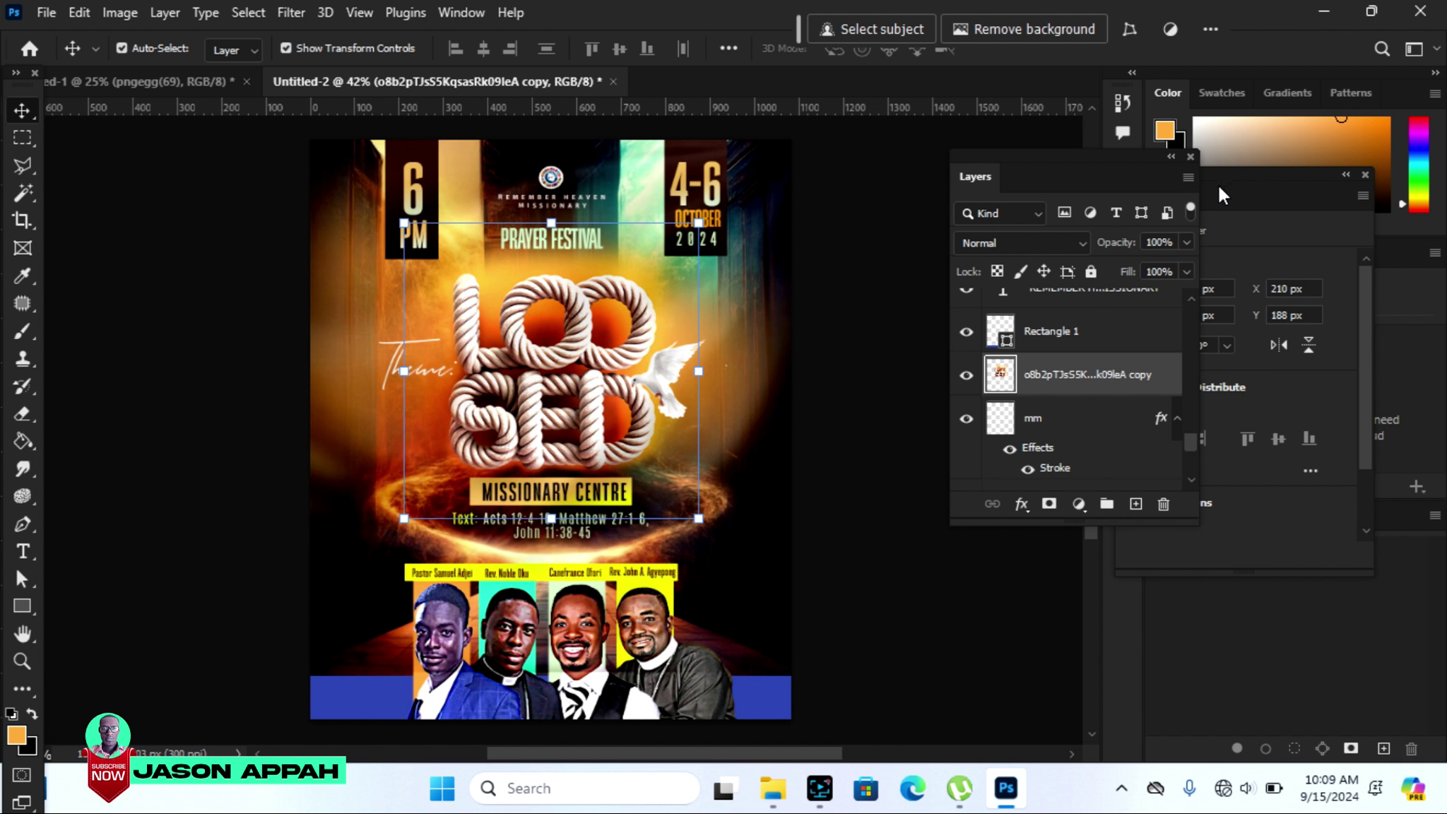
drag(1186, 447, 1173, 297)
click(1116, 356)
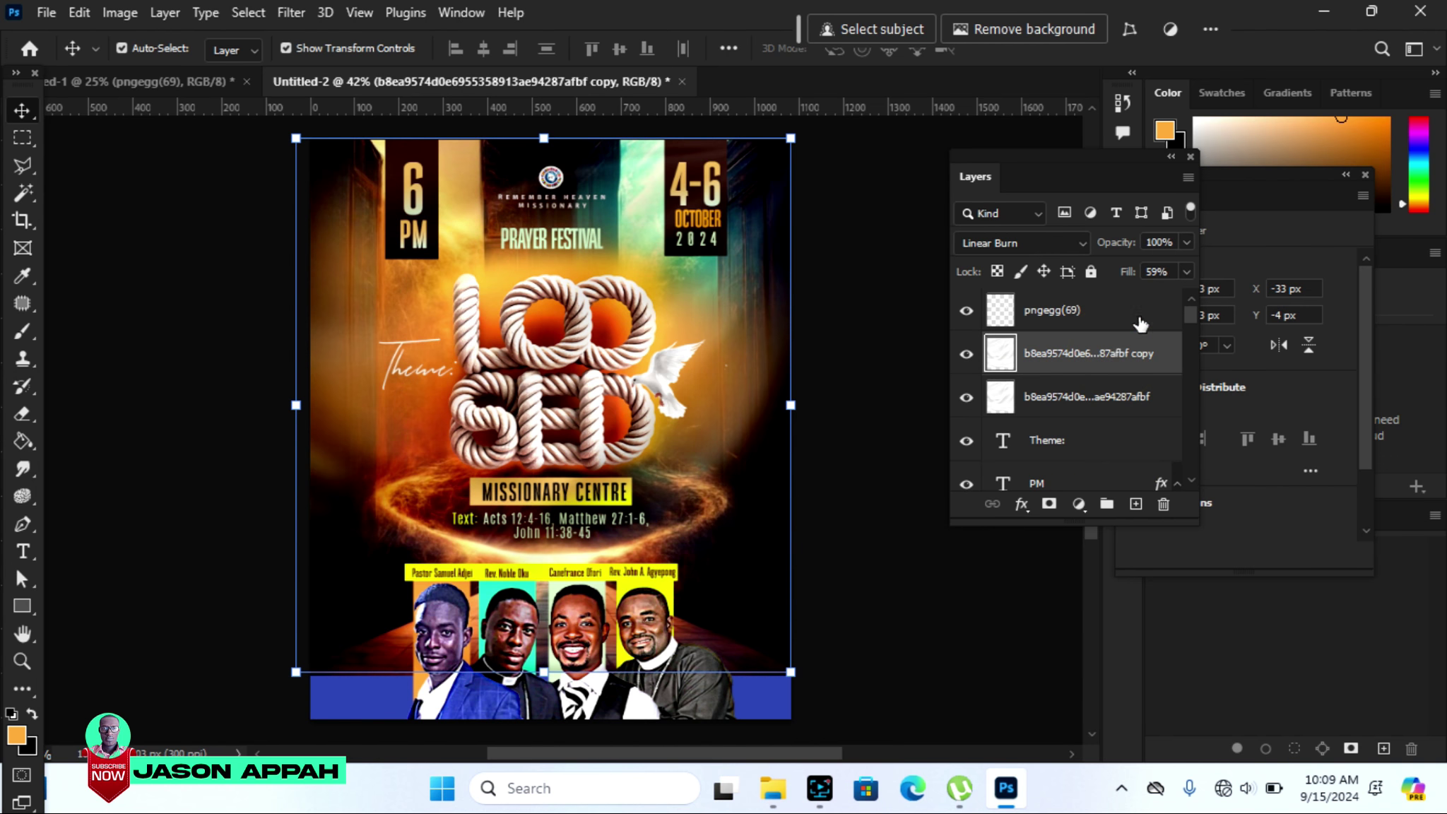
Drag the cloth texture copy's Fill slider up to 77%.
click(1187, 271)
drag(1158, 294, 1163, 294)
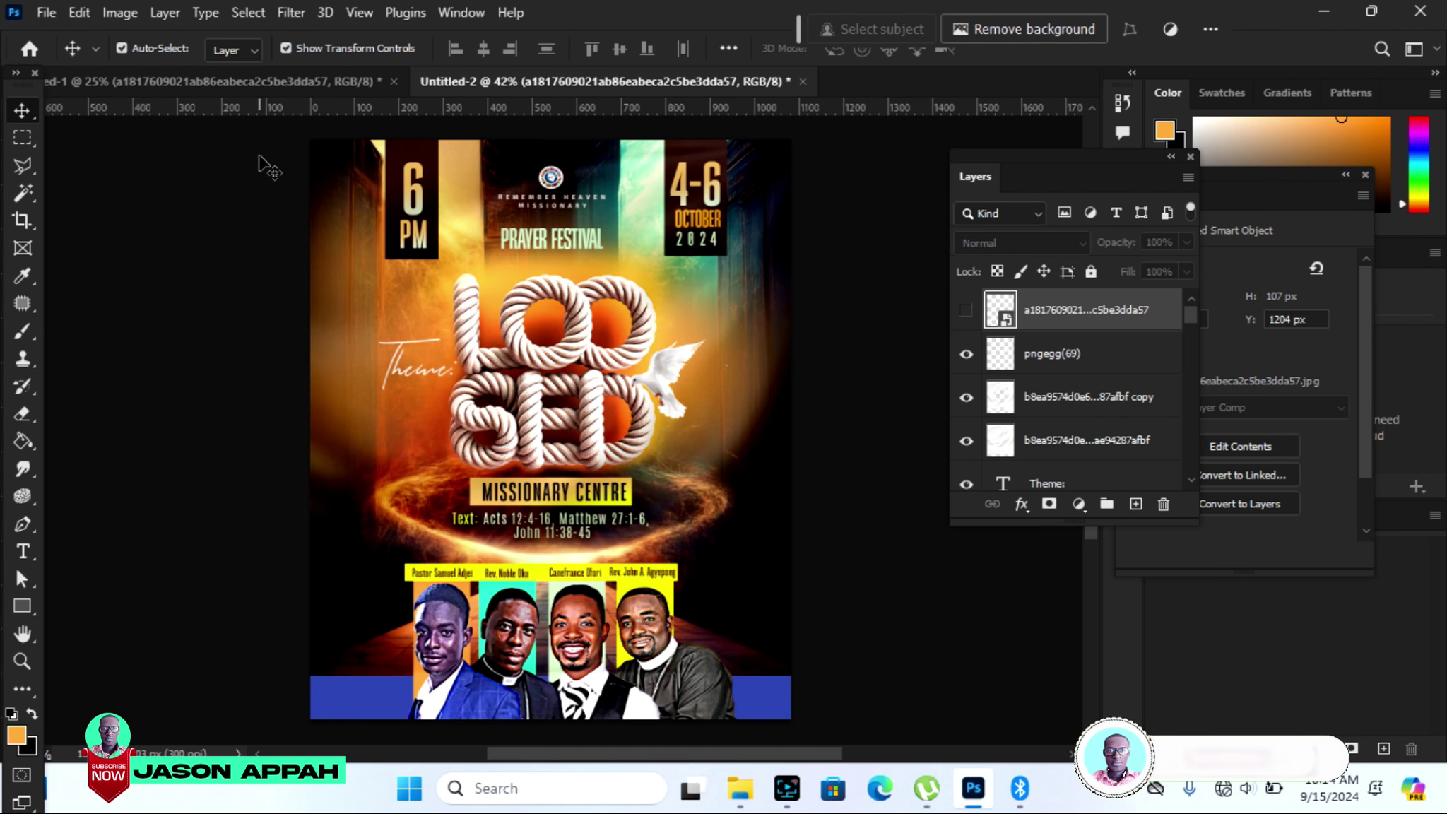
Drag the praying-crowd photo from the source document onto the poster.
click(245, 79)
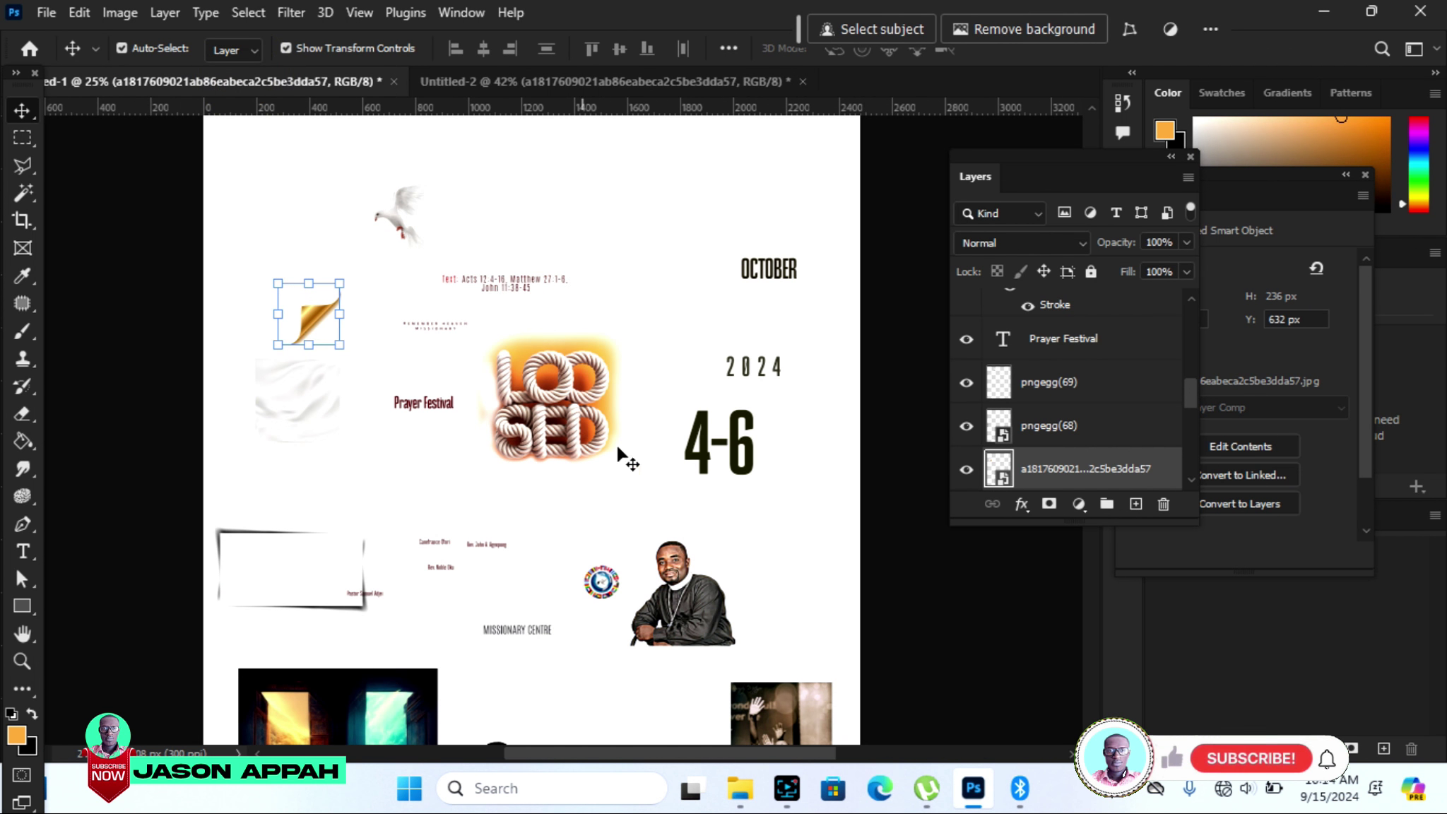
drag(746, 714, 622, 89)
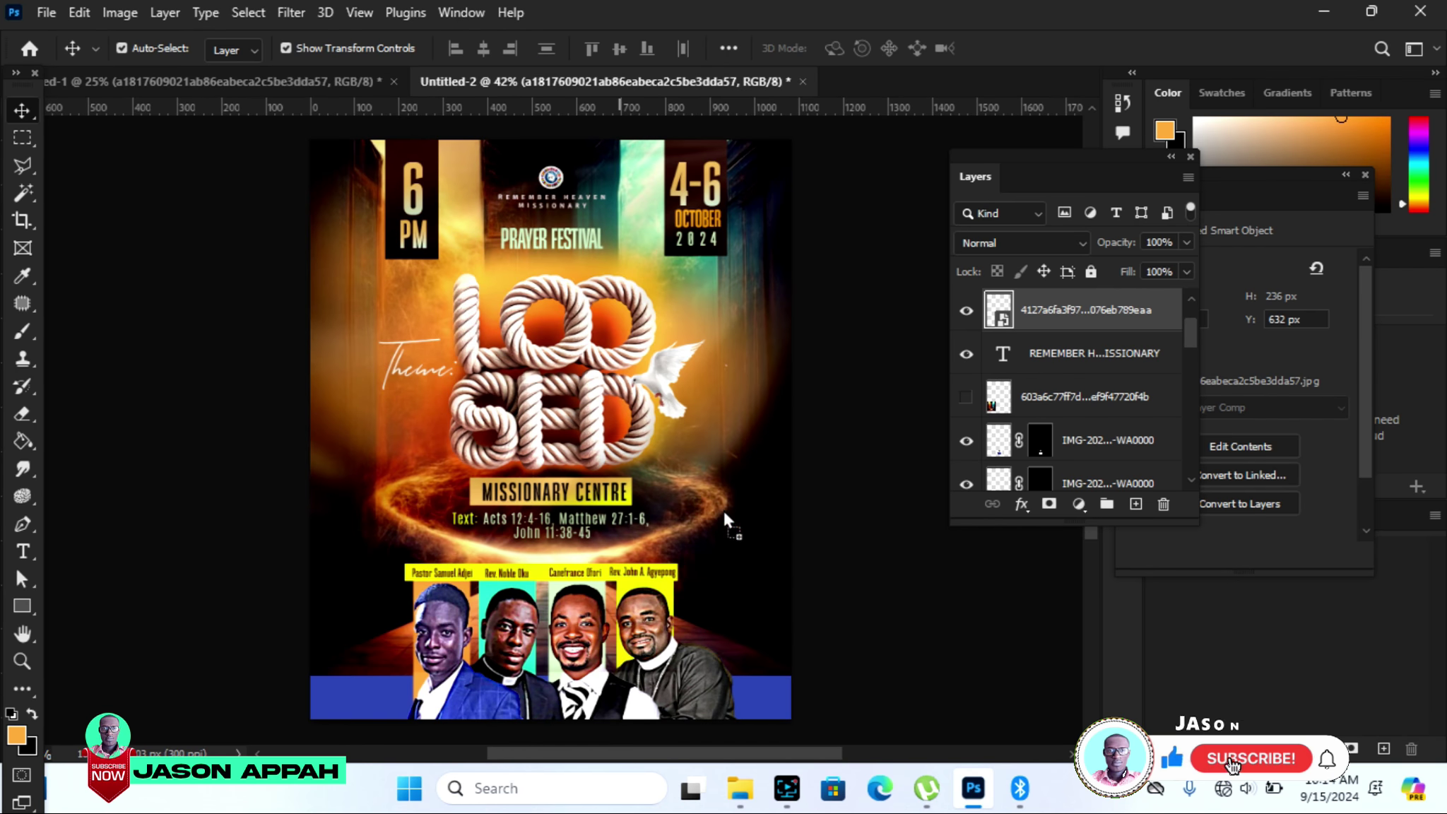
mouse_move(622, 86)
mouse_down()
mouse_move(724, 510)
mouse_move(715, 498)
mouse_up()
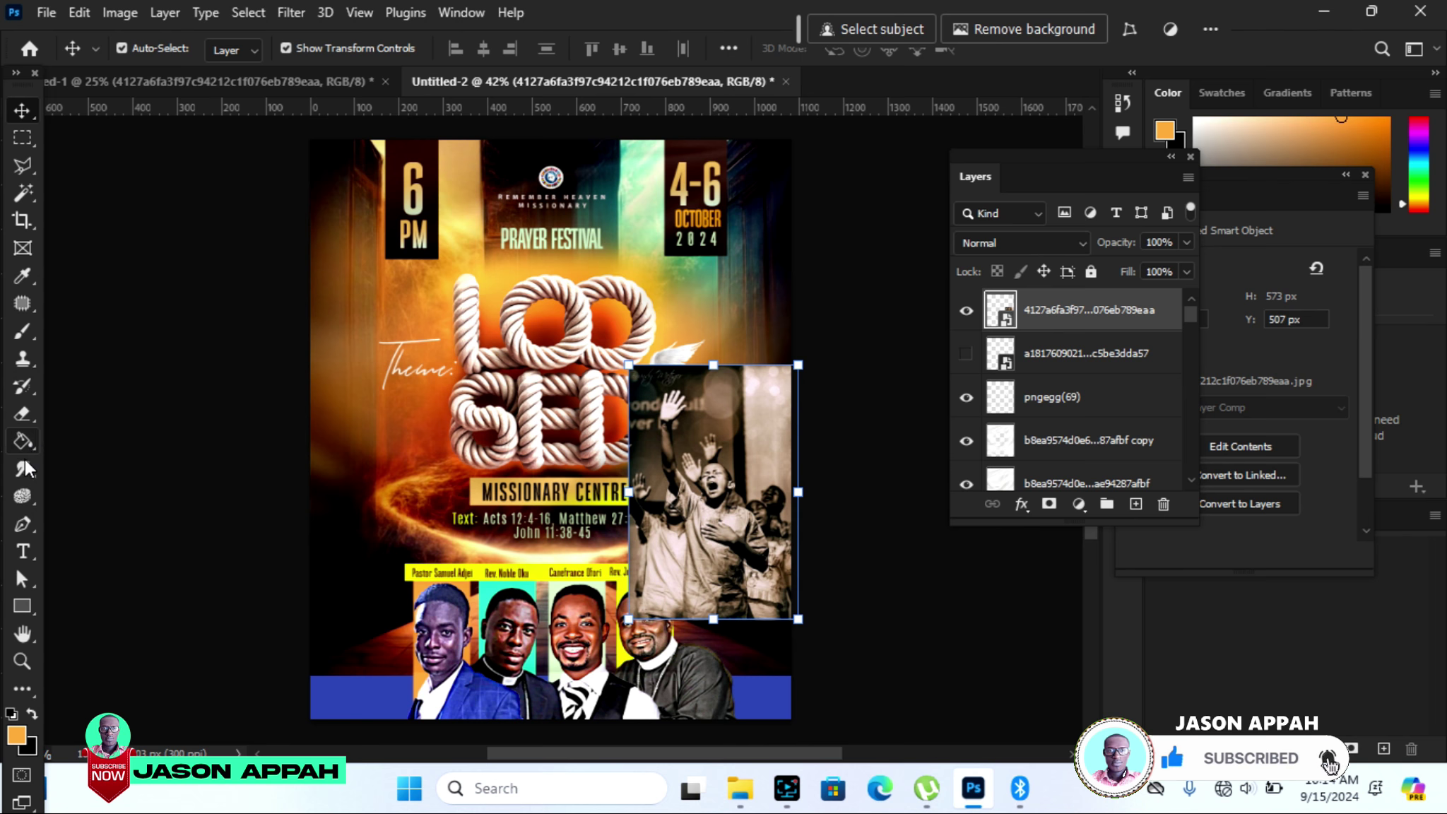
Rasterize the crowd photo and erase its hard edges with a smaller Eraser.
click(20, 415)
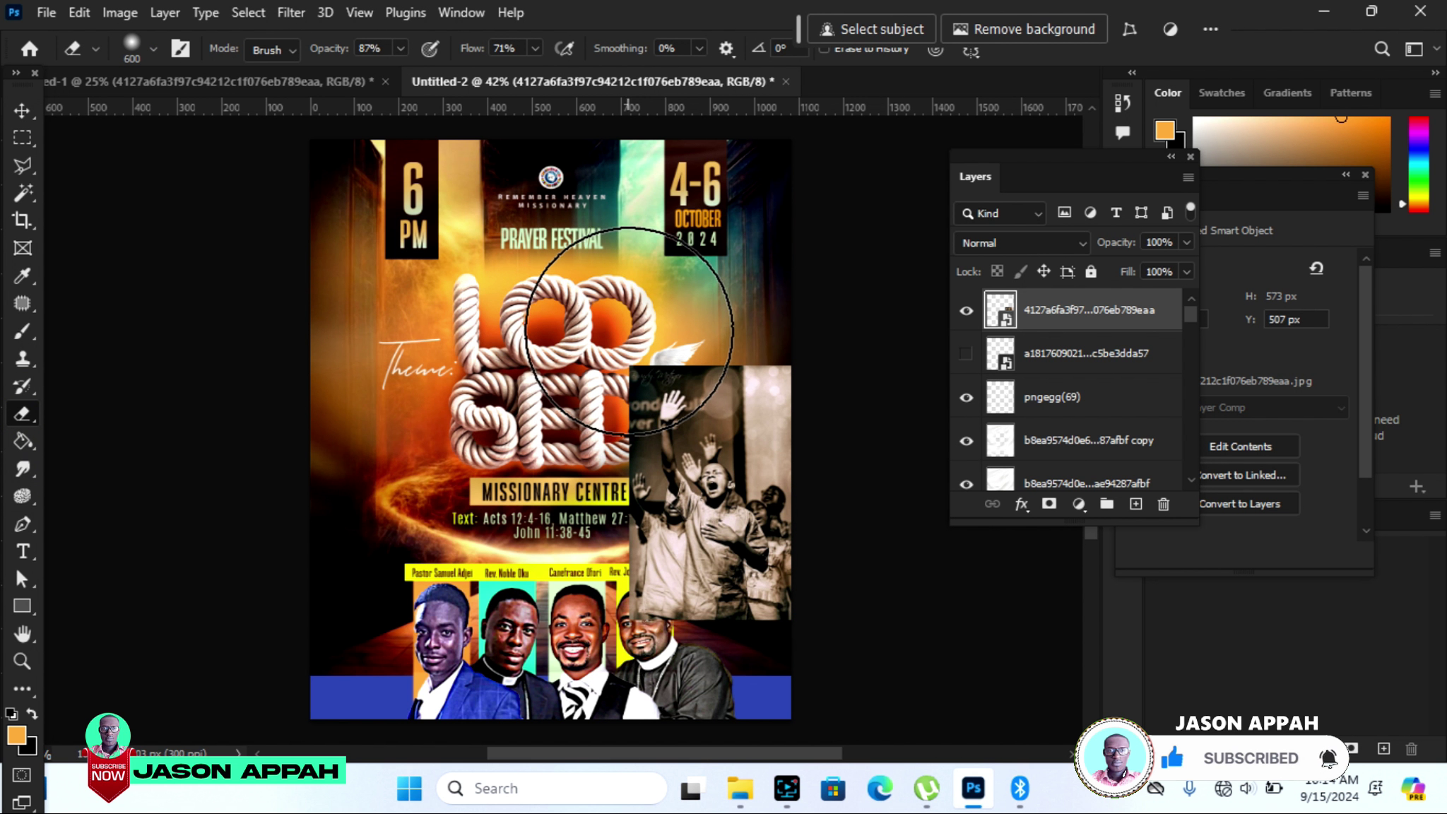
key(bracketleft)
key(bracketleft)
key(bracketleft)
click(624, 372)
click(643, 338)
mouse_move(689, 362)
mouse_down()
mouse_move(825, 397)
mouse_move(588, 600)
mouse_move(804, 632)
mouse_move(840, 391)
mouse_move(833, 479)
mouse_move(795, 404)
mouse_move(702, 698)
mouse_up()
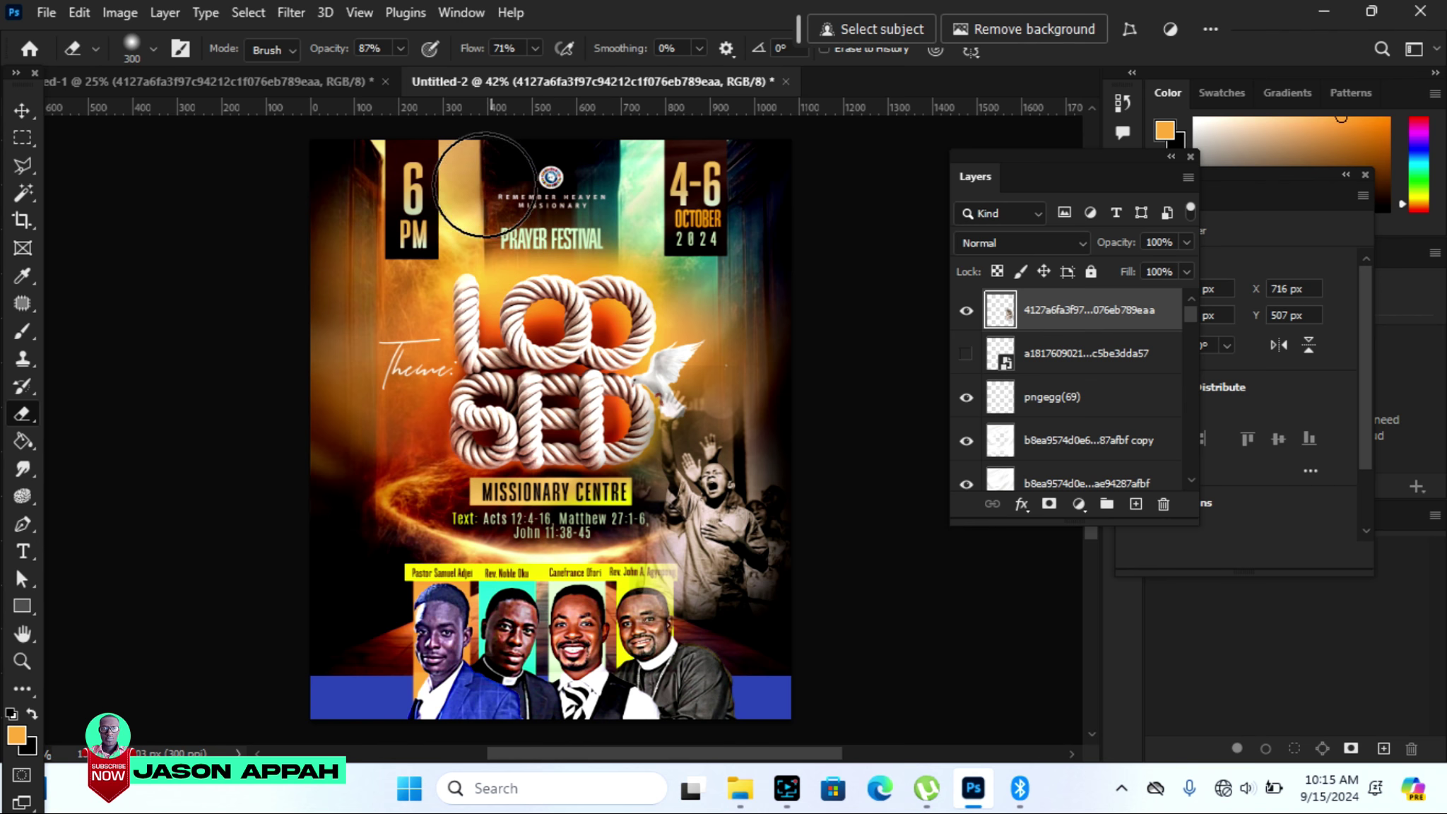
click(1075, 244)
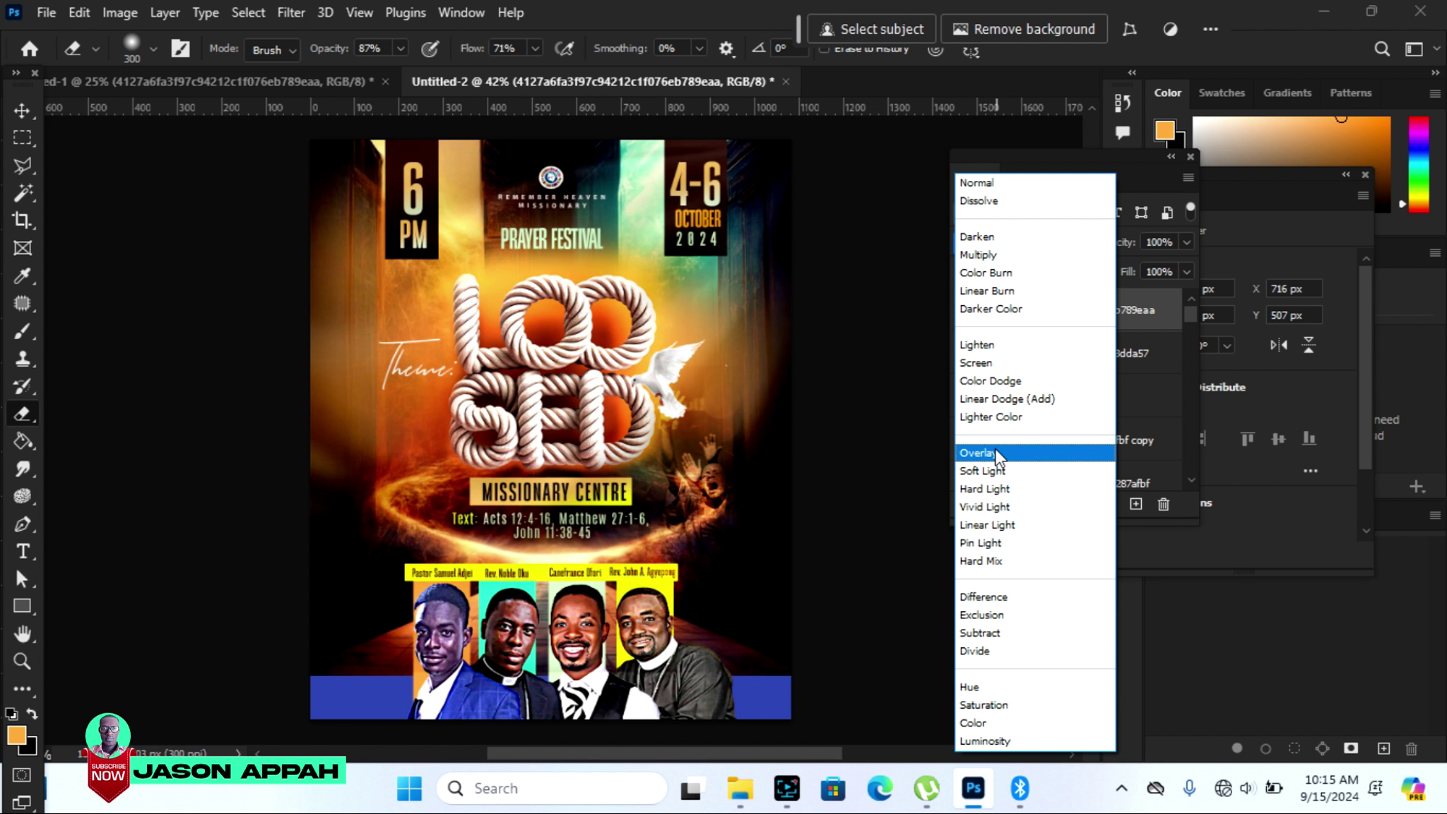
Blend the crowd photo in Hard Light at 52% opacity.
click(997, 490)
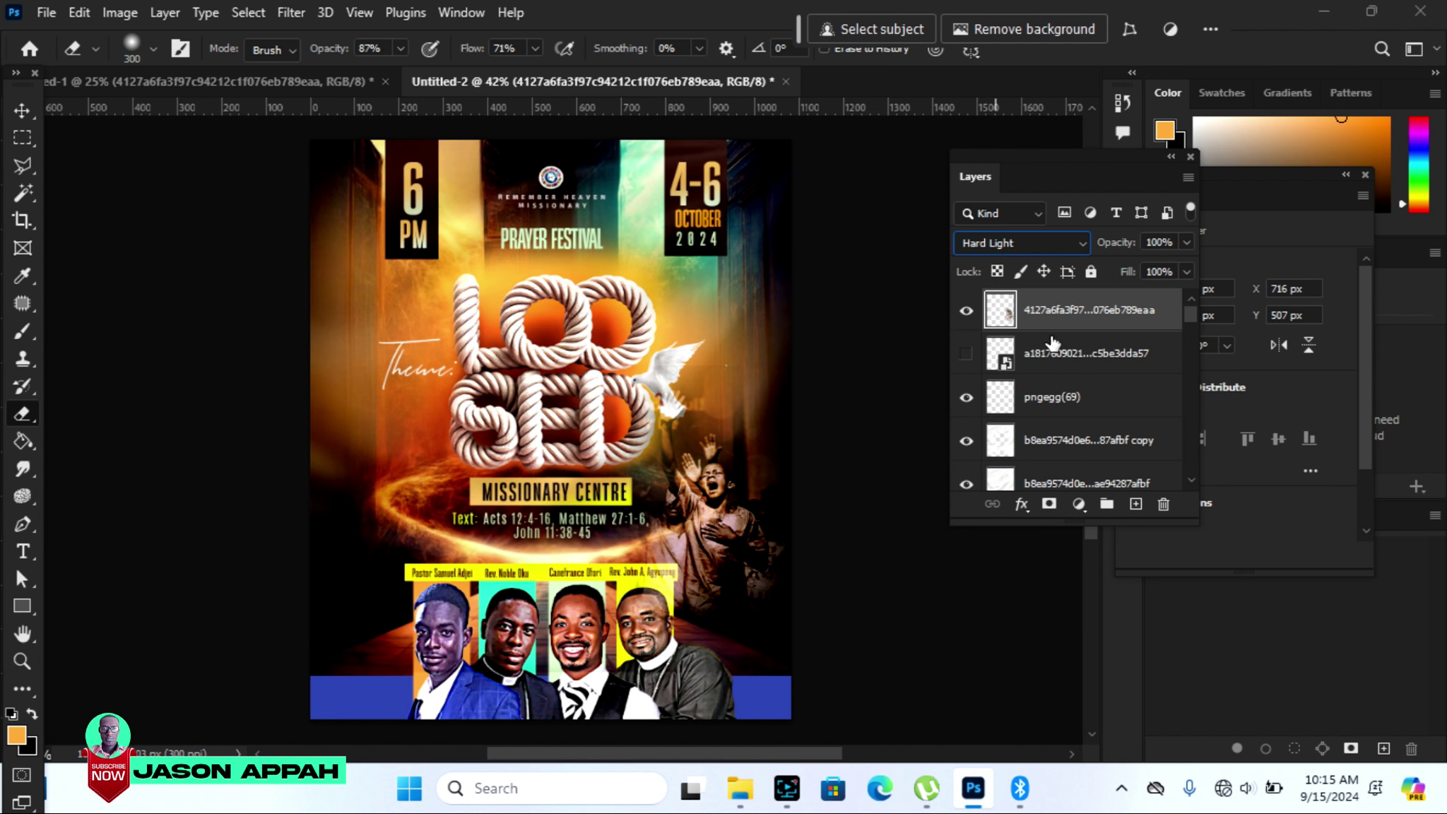
click(1186, 242)
drag(1184, 267, 1138, 270)
click(22, 110)
Scale the crowd photo up to about 149% on the poster's right side.
drag(798, 365, 819, 245)
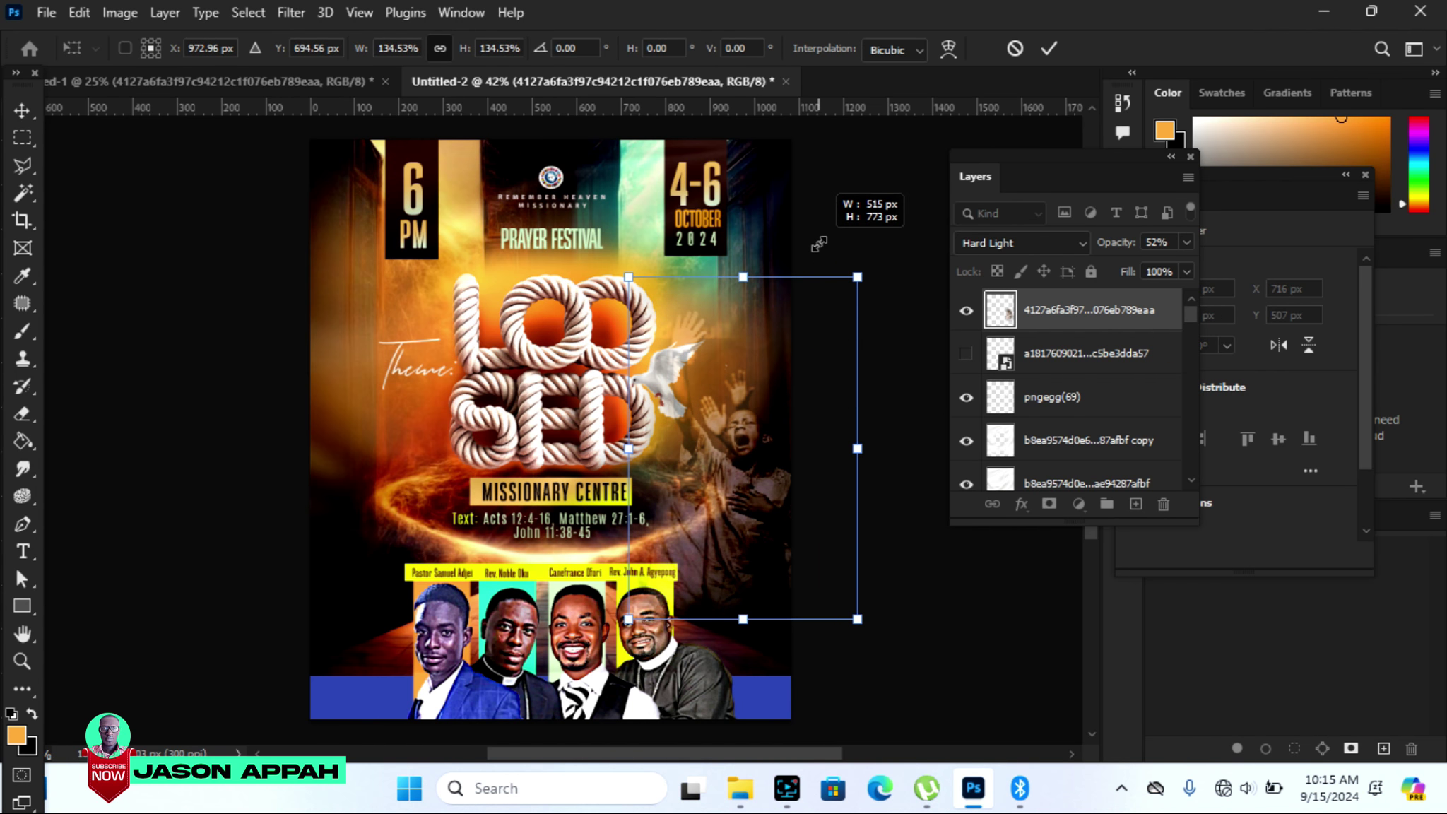
drag(819, 245, 818, 209)
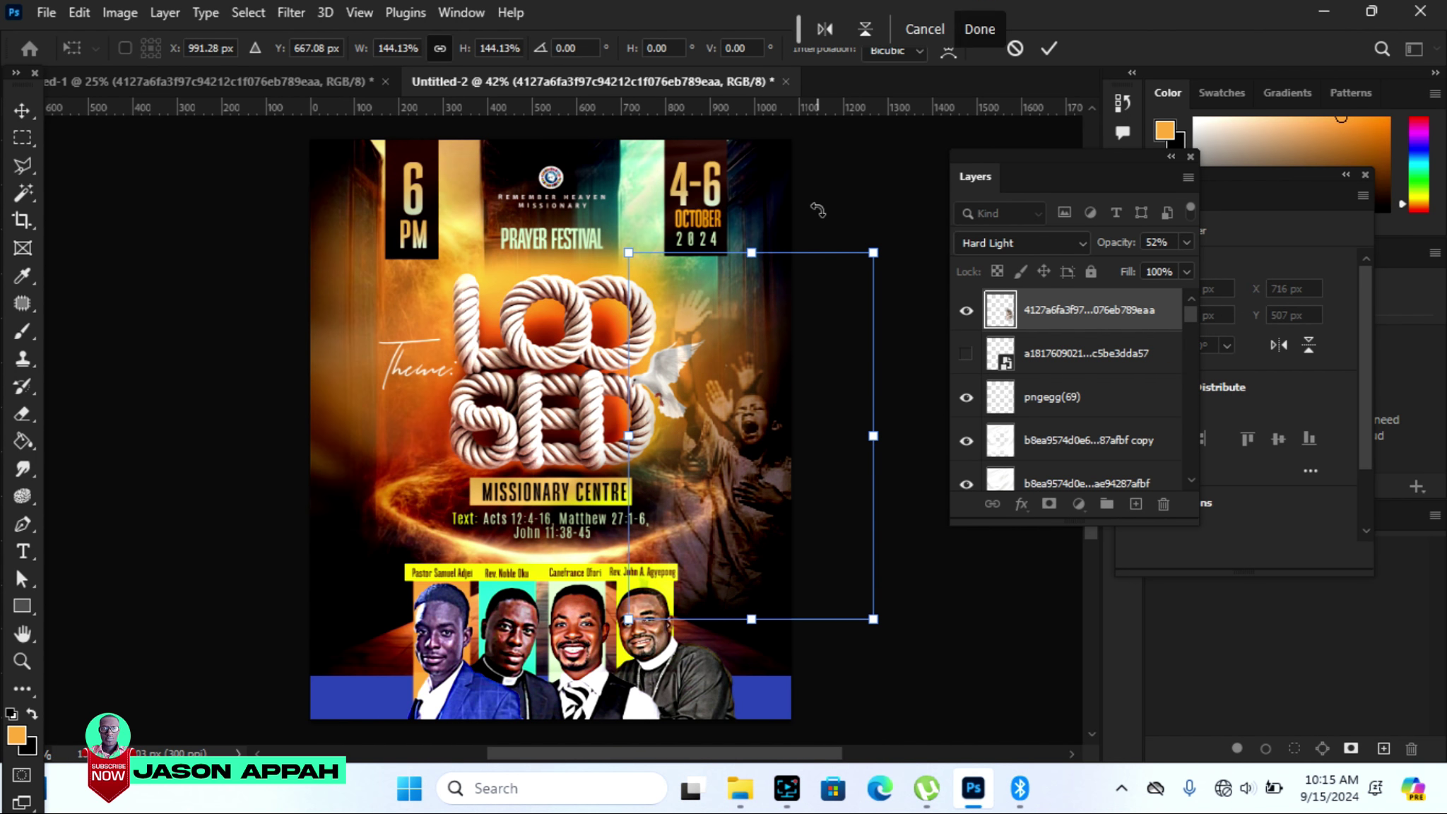
drag(628, 619, 627, 635)
mouse_move(763, 584)
mouse_down()
mouse_move(749, 581)
mouse_move(761, 582)
mouse_up()
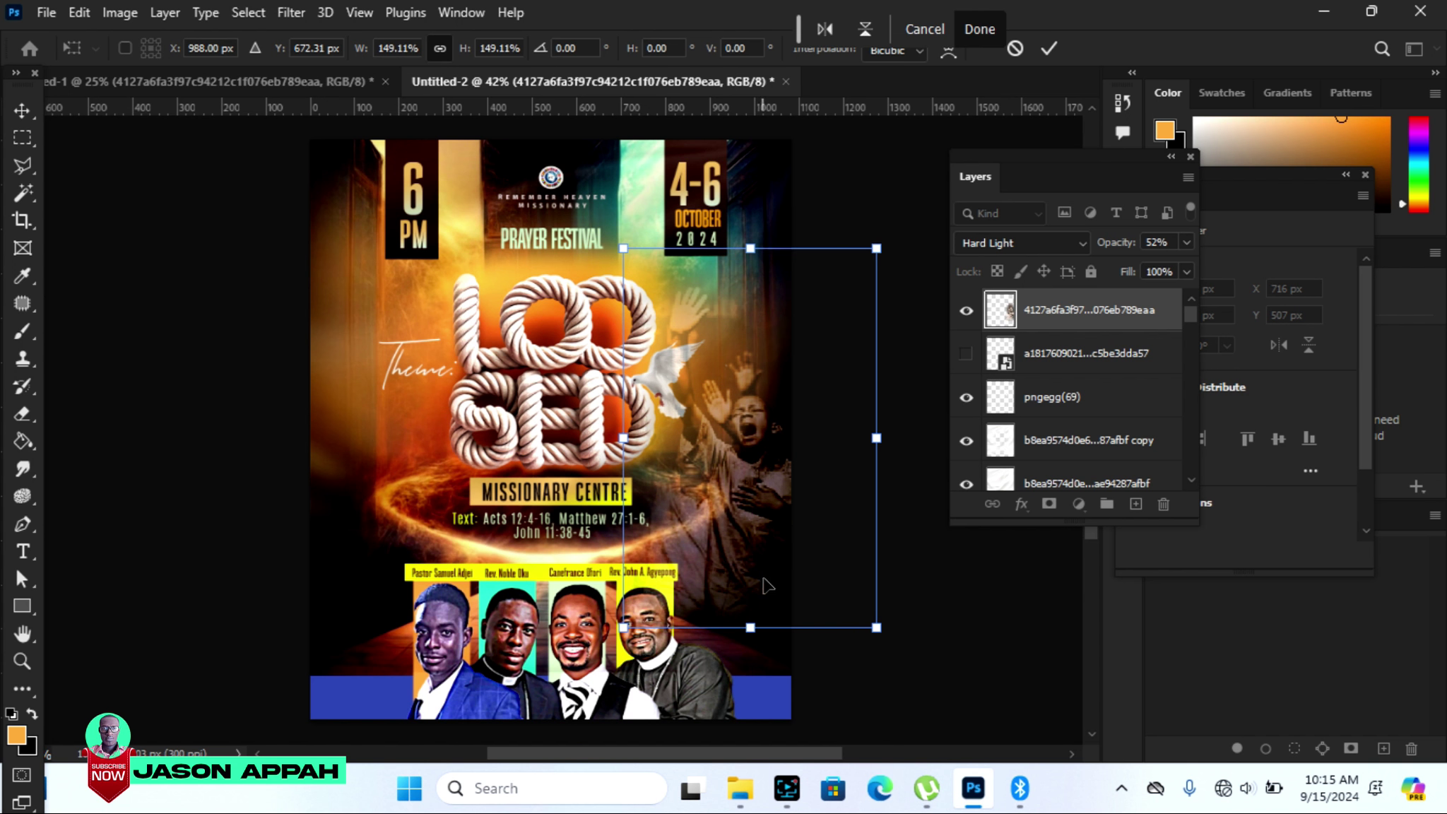
click(1048, 48)
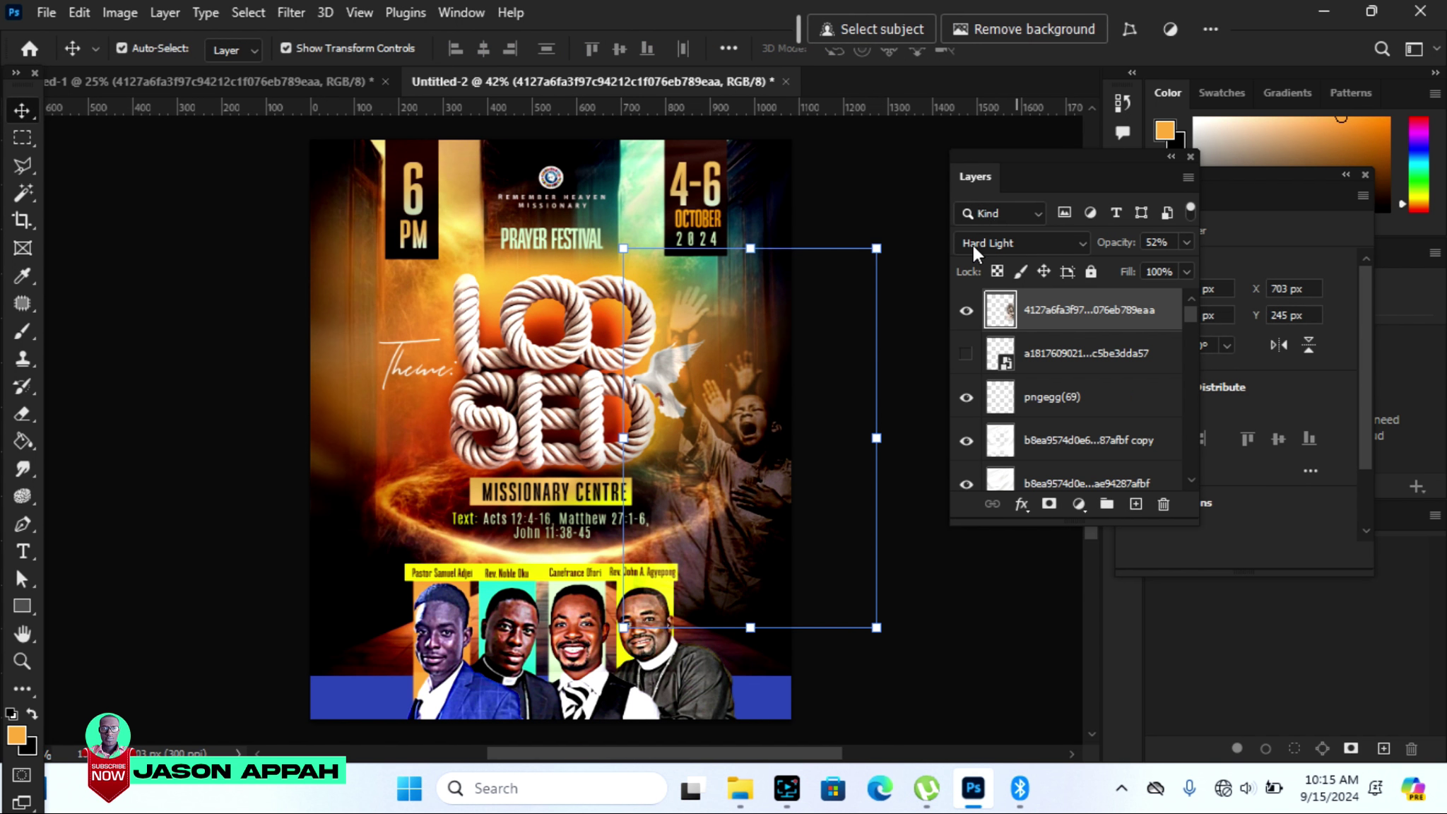
Reduce the crowd photo's fill to 72%.
click(1185, 272)
drag(1175, 294, 1166, 301)
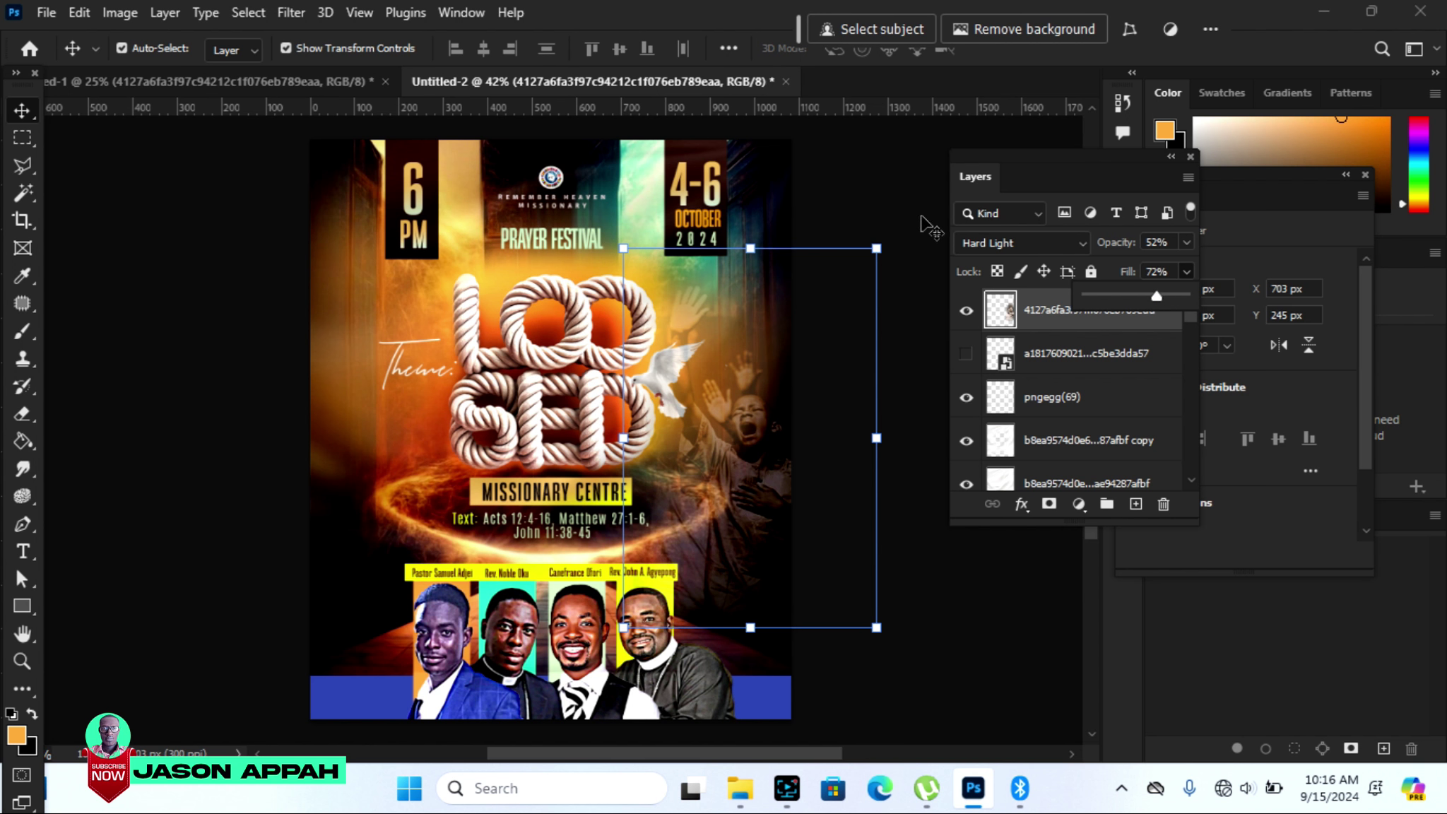
click(896, 178)
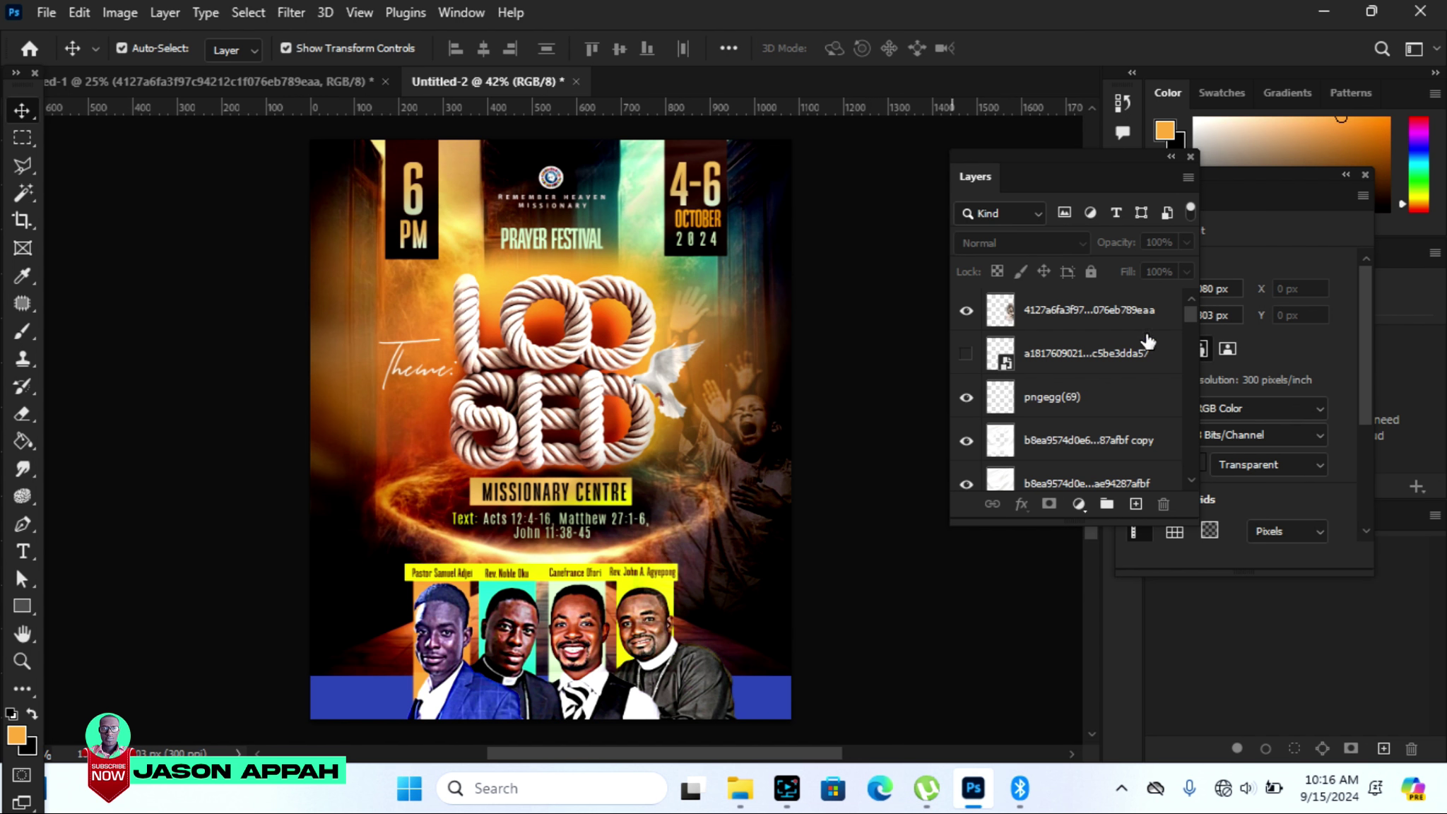
click(1107, 311)
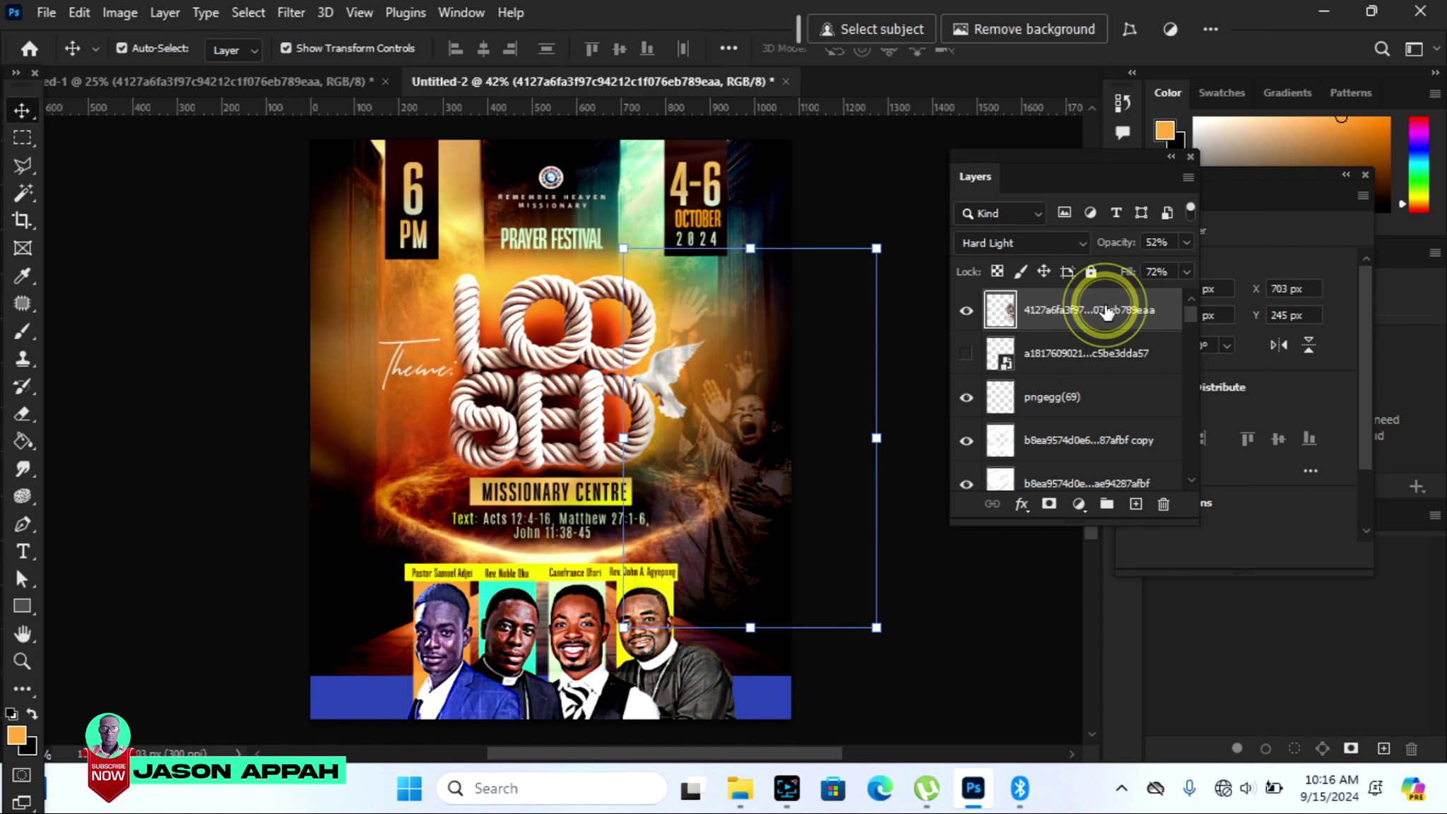
click(22, 417)
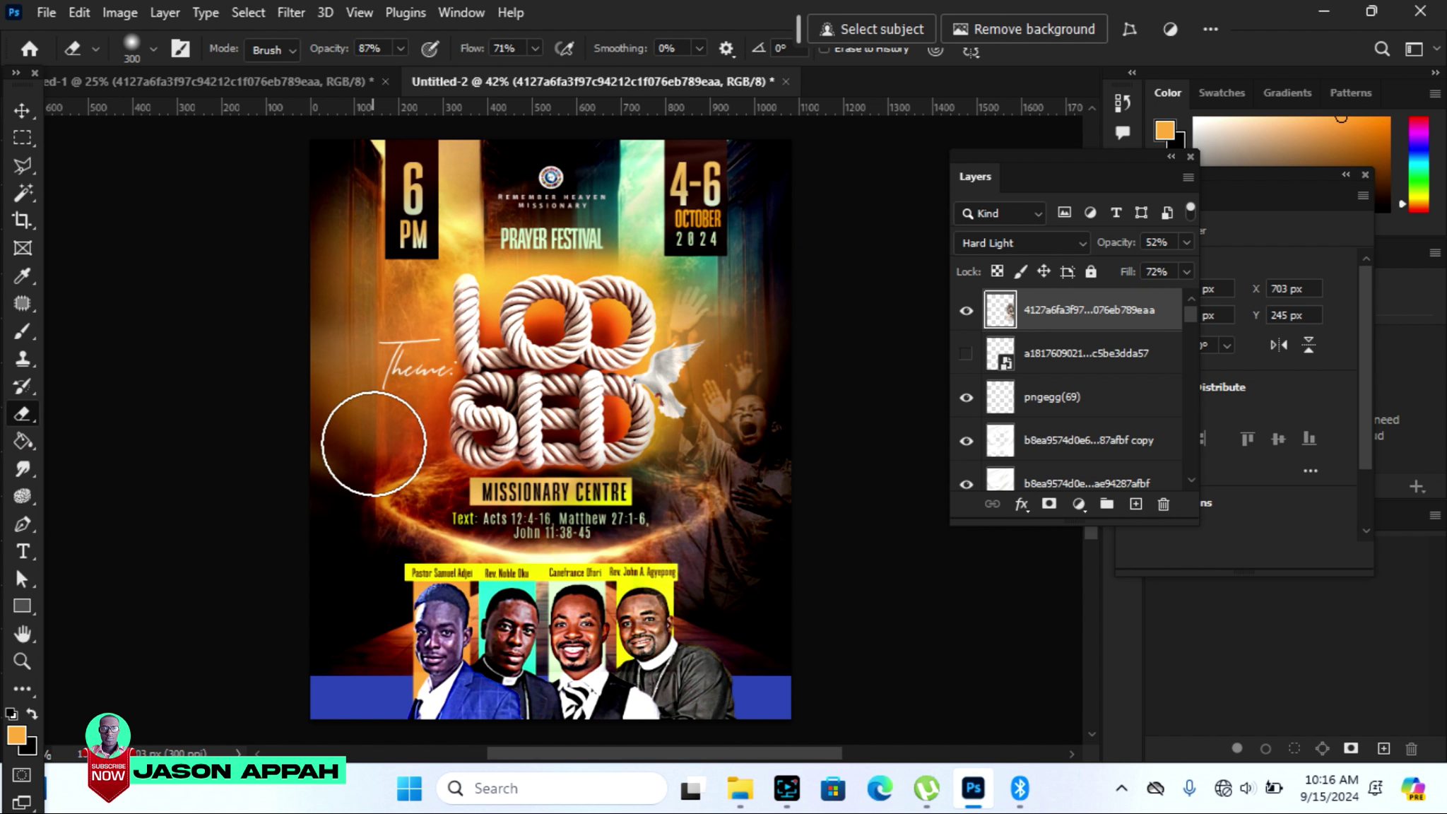
key(bracketleft)
key(bracketleft)
key(bracketleft)
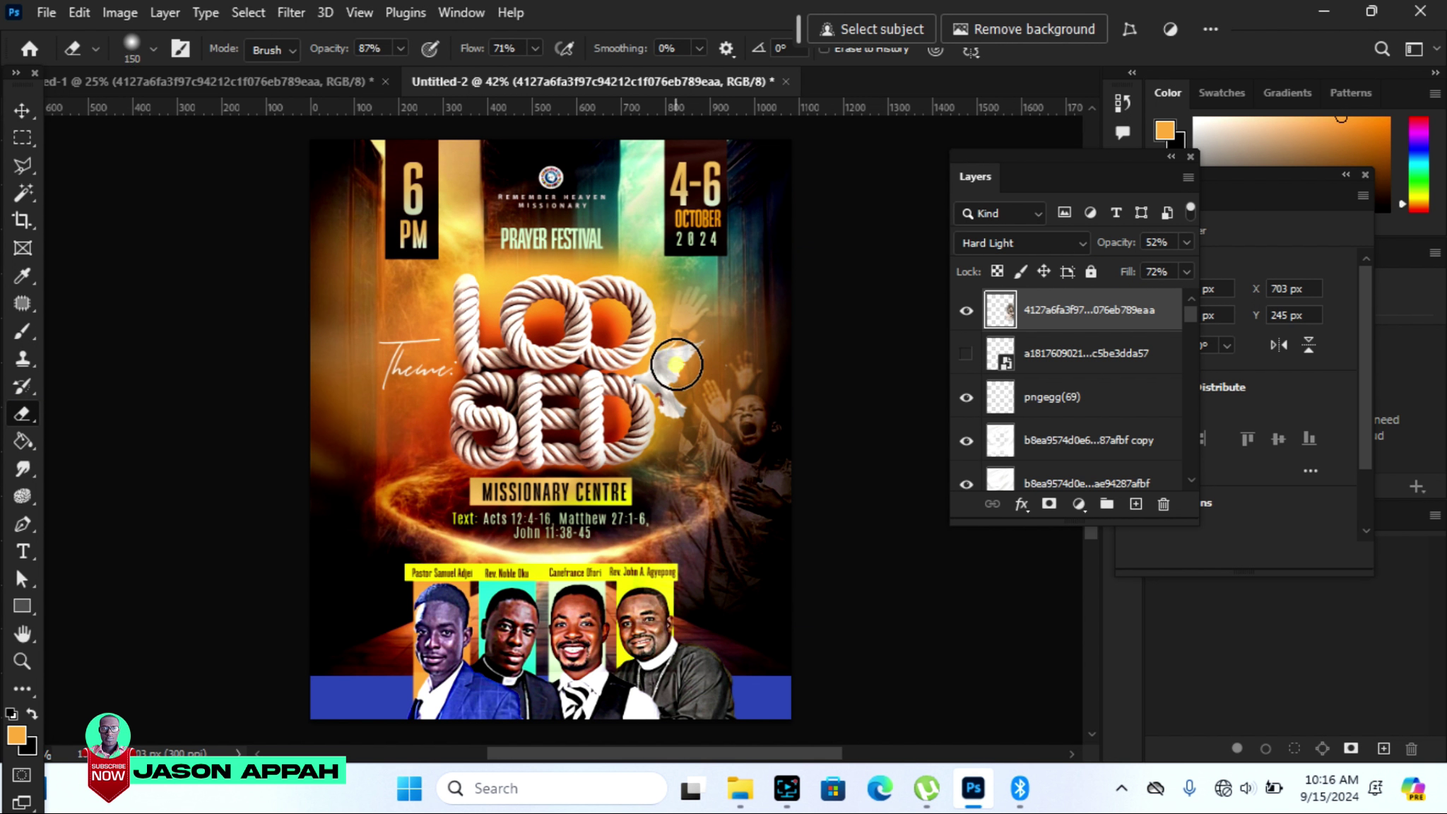
drag(648, 380, 670, 373)
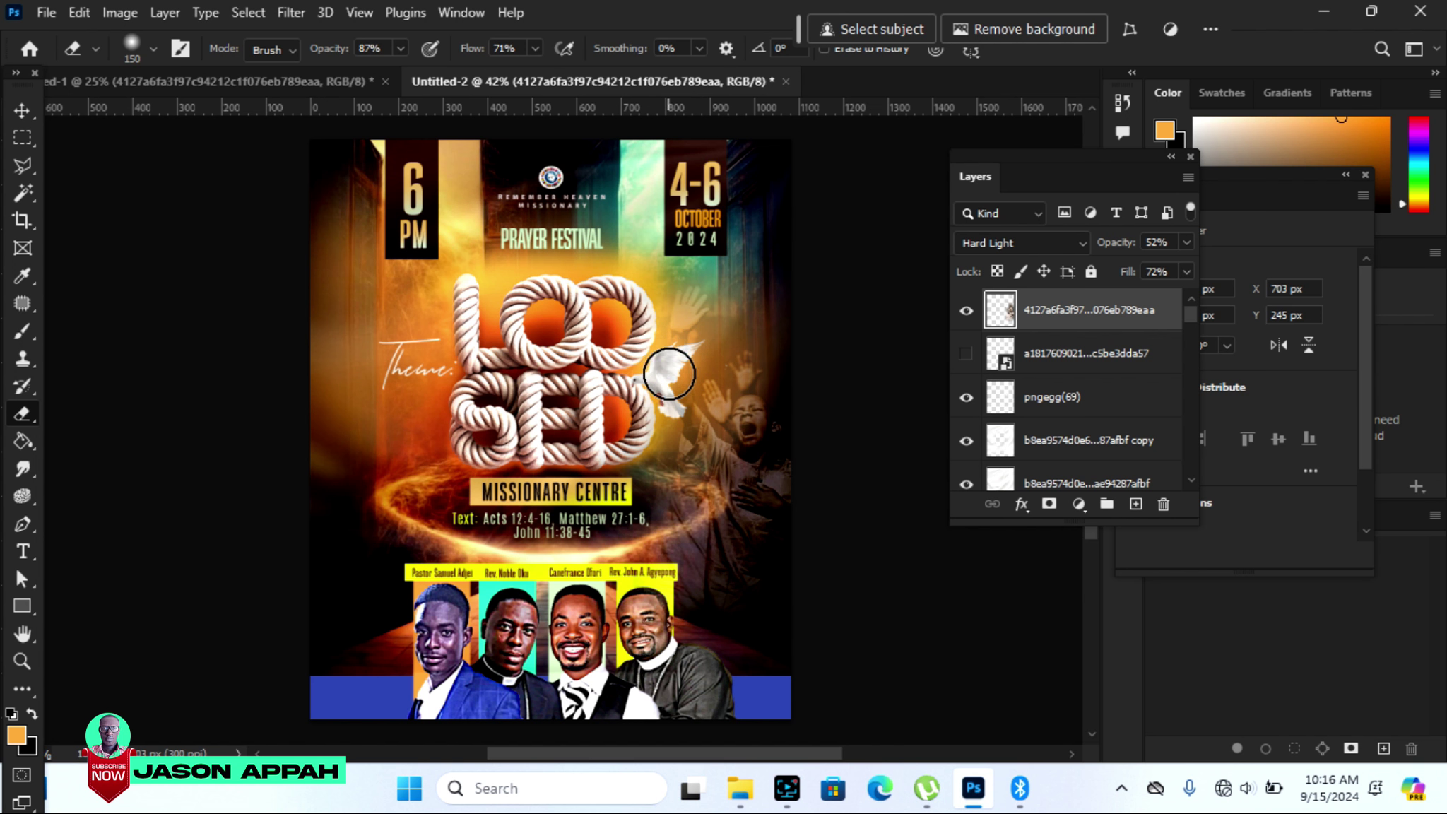
key(ctrl+z)
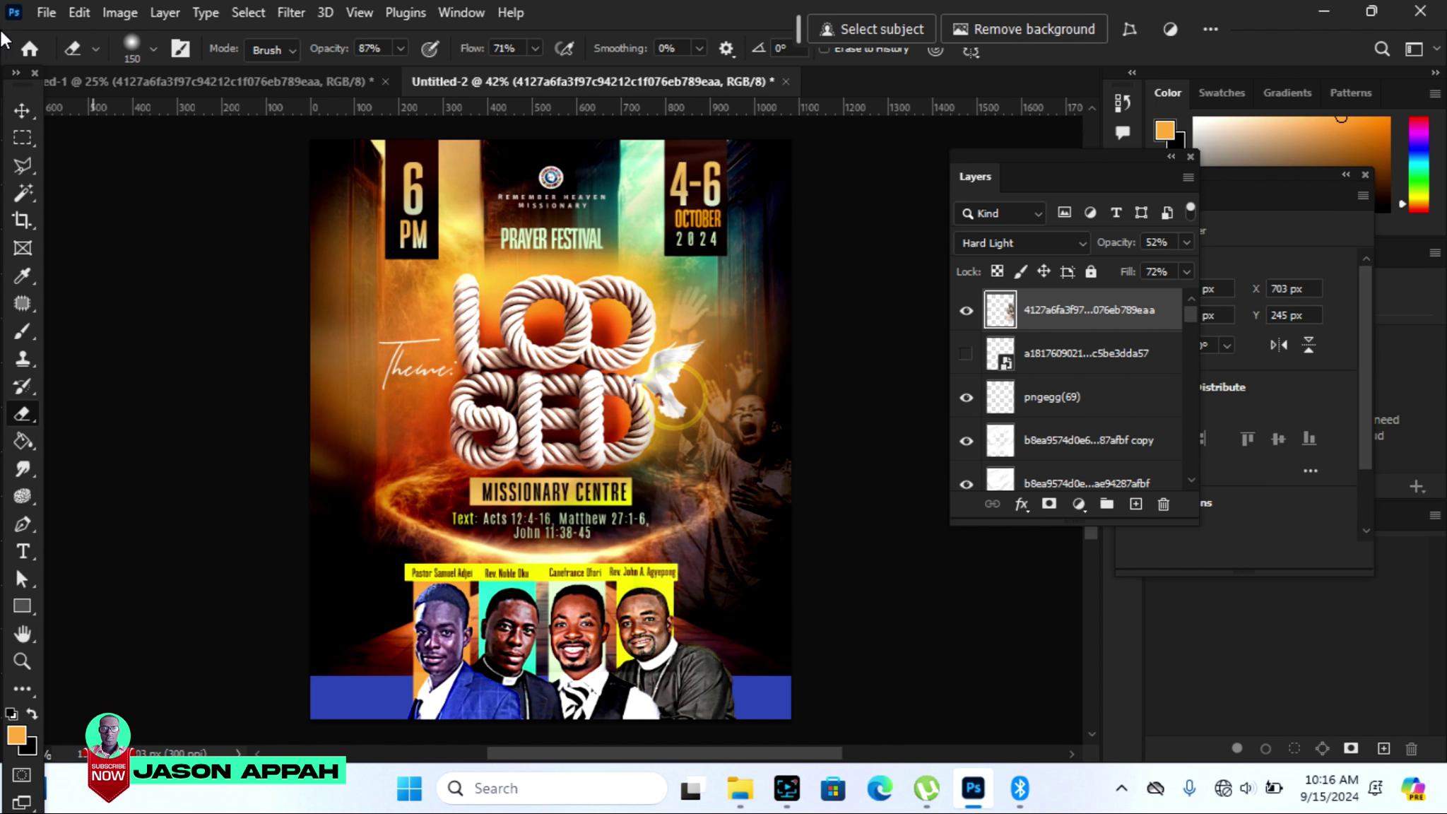
click(24, 107)
click(76, 259)
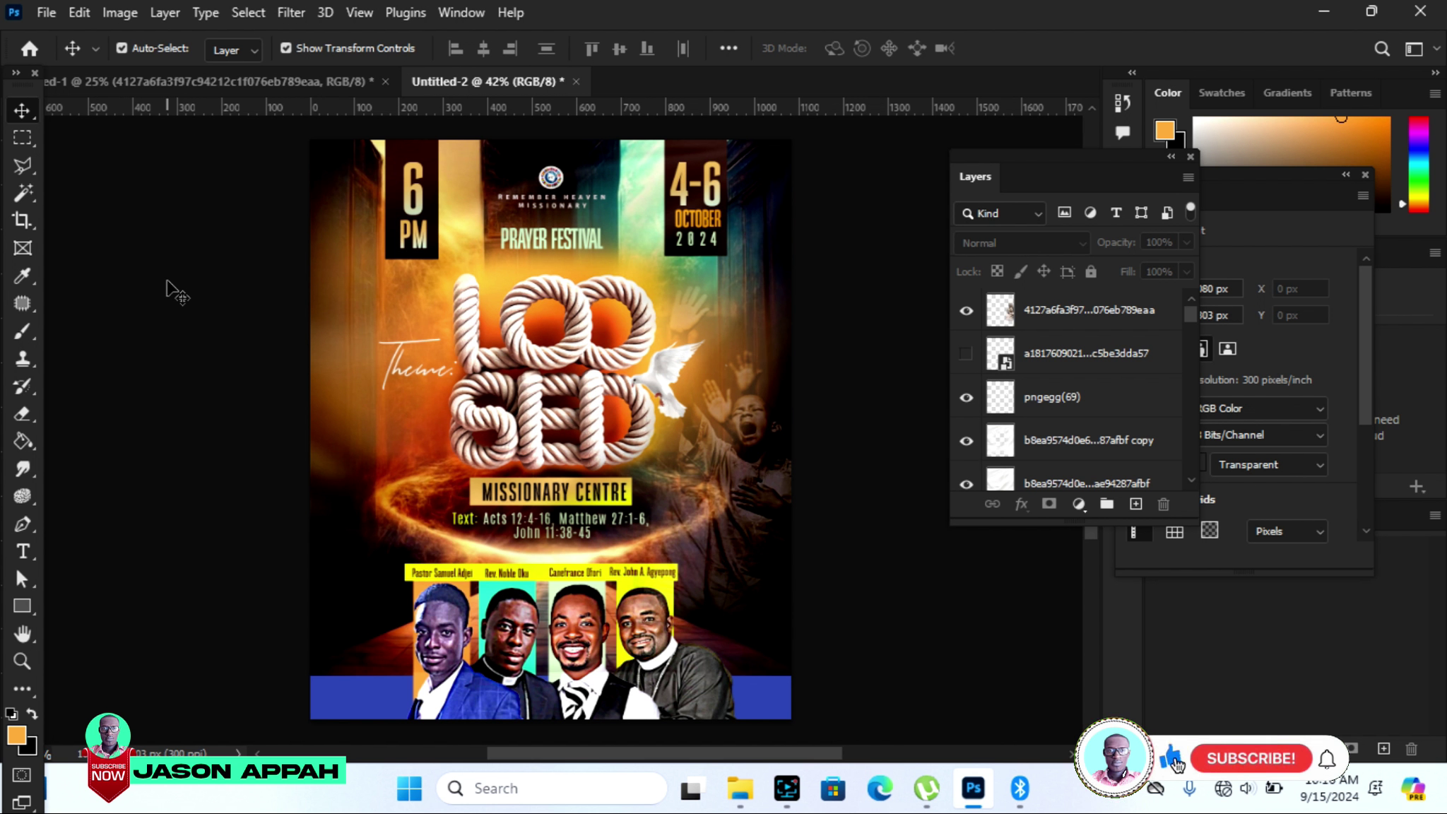
click(408, 375)
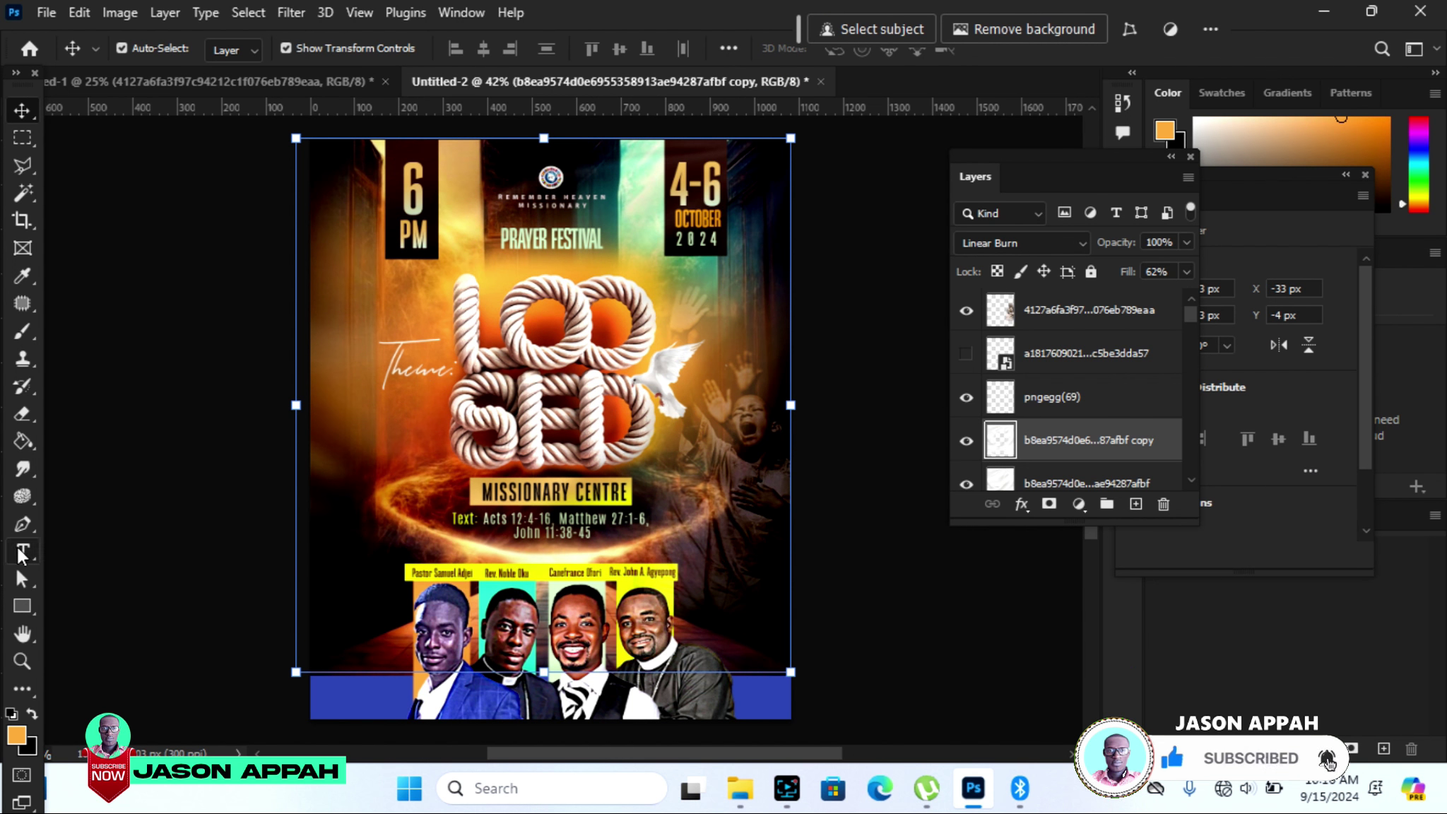
Type a 'Speaker' script label above the row of speaker photos.
click(23, 551)
click(352, 511)
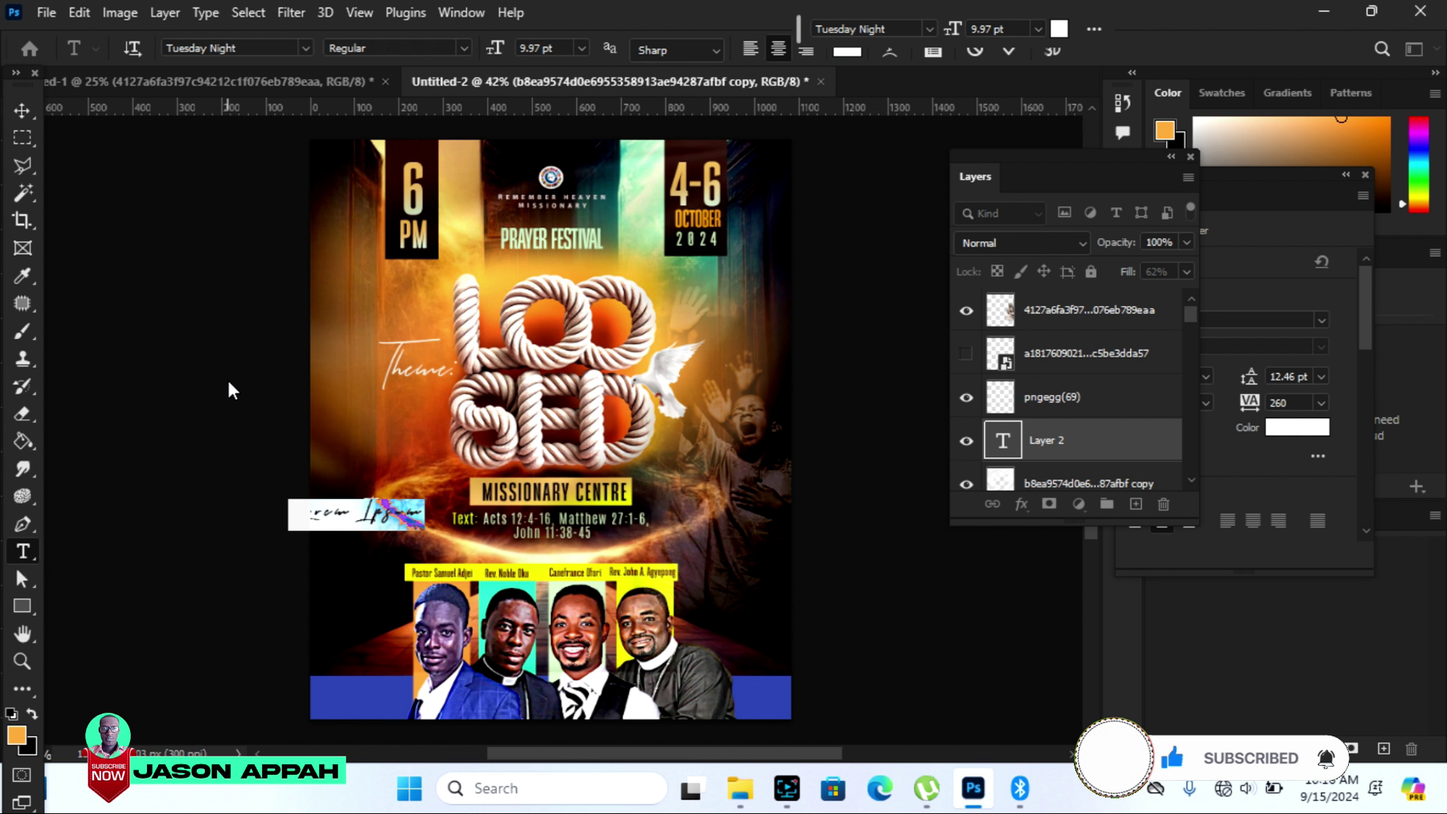
text(Speakers)
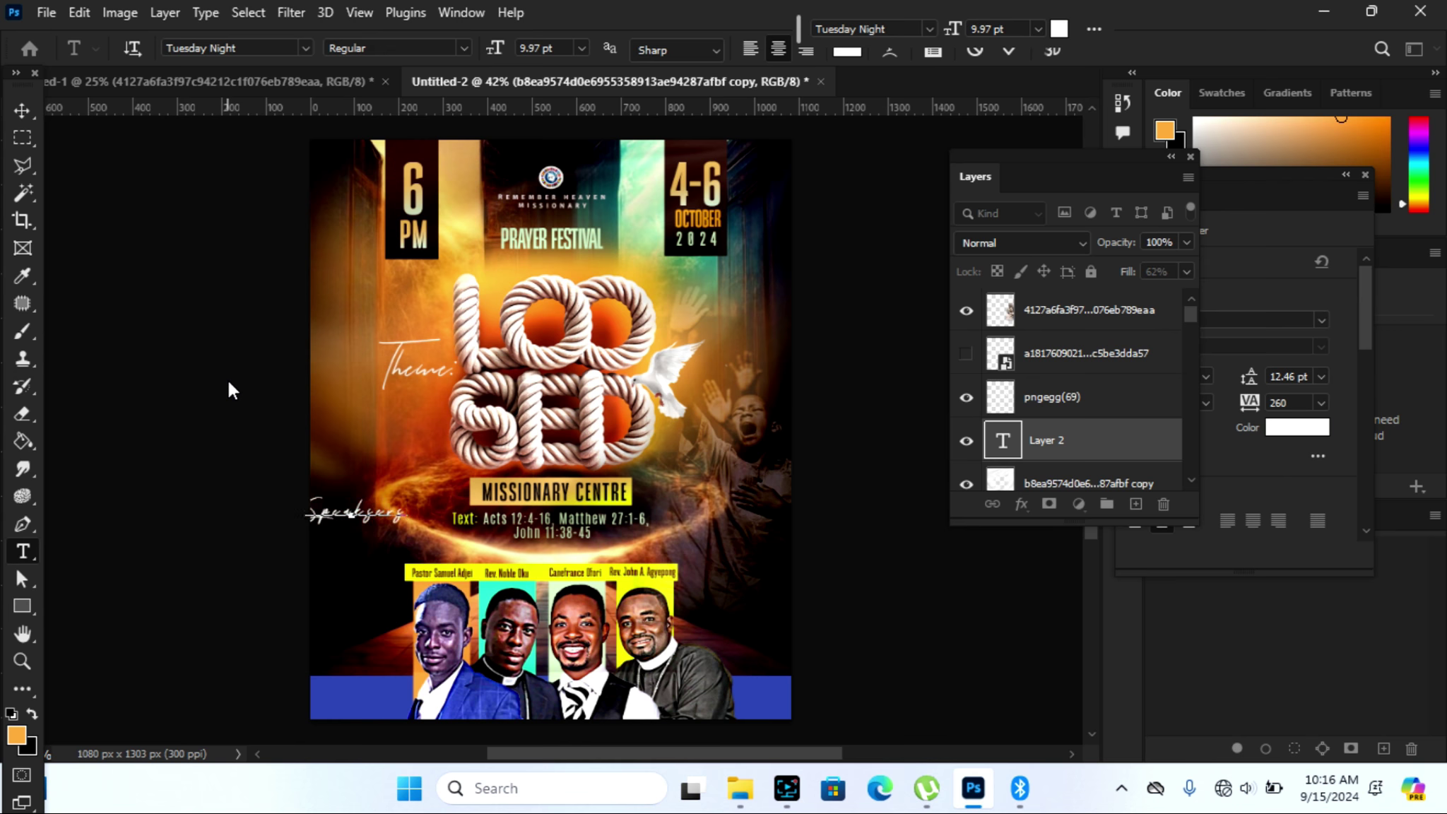